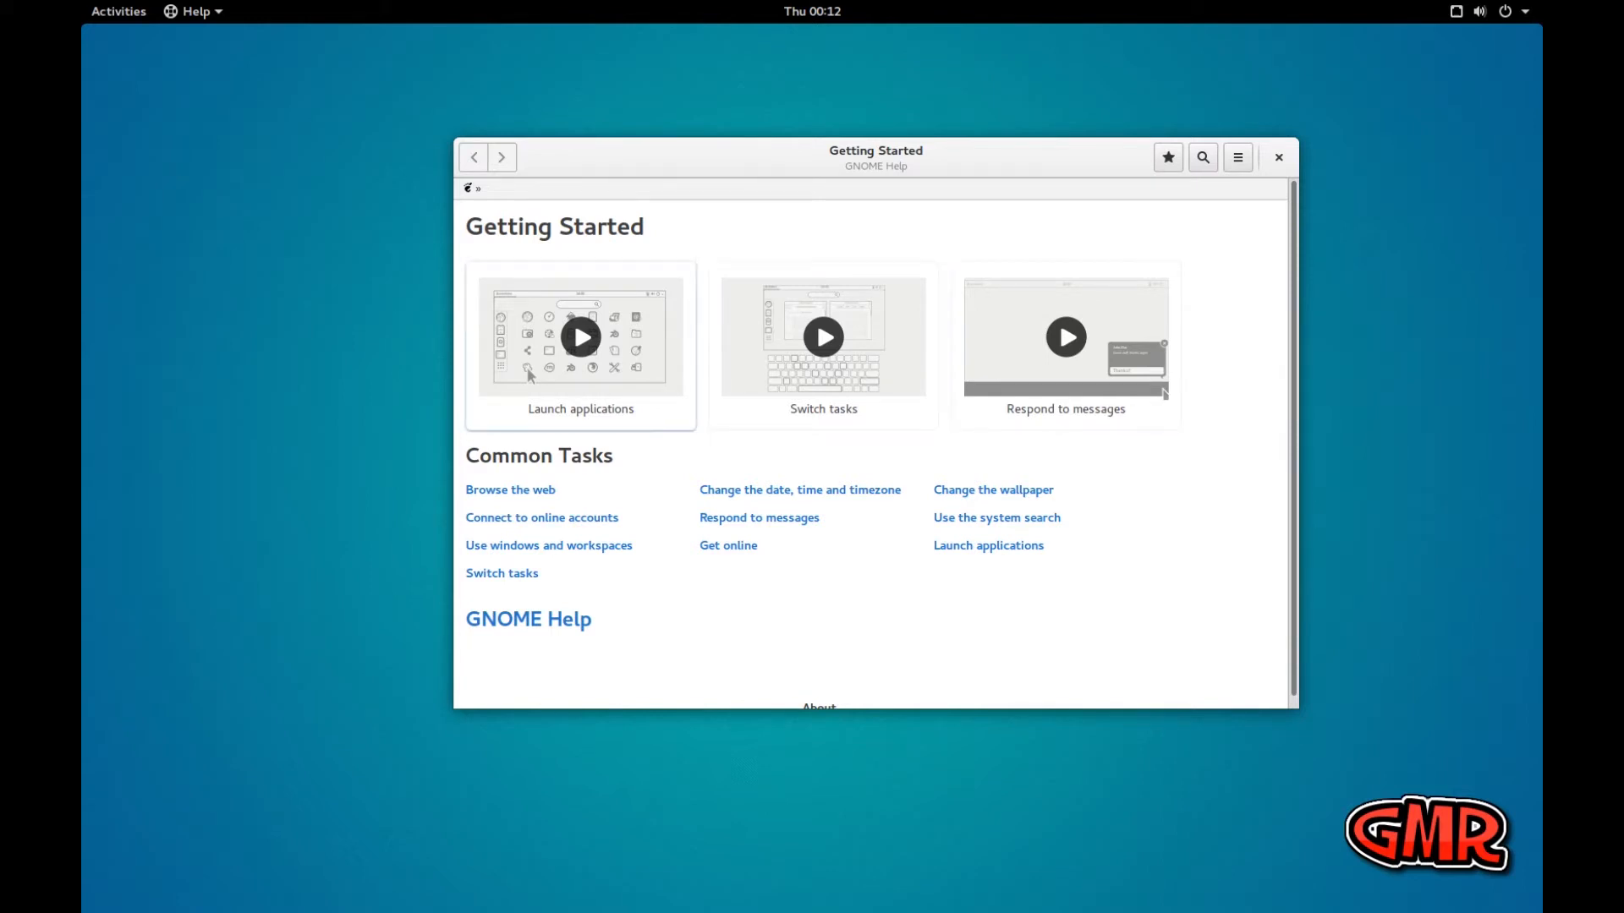
Play the Launch applications tutorial video, raise the system volume during playback, and close the video
click(582, 343)
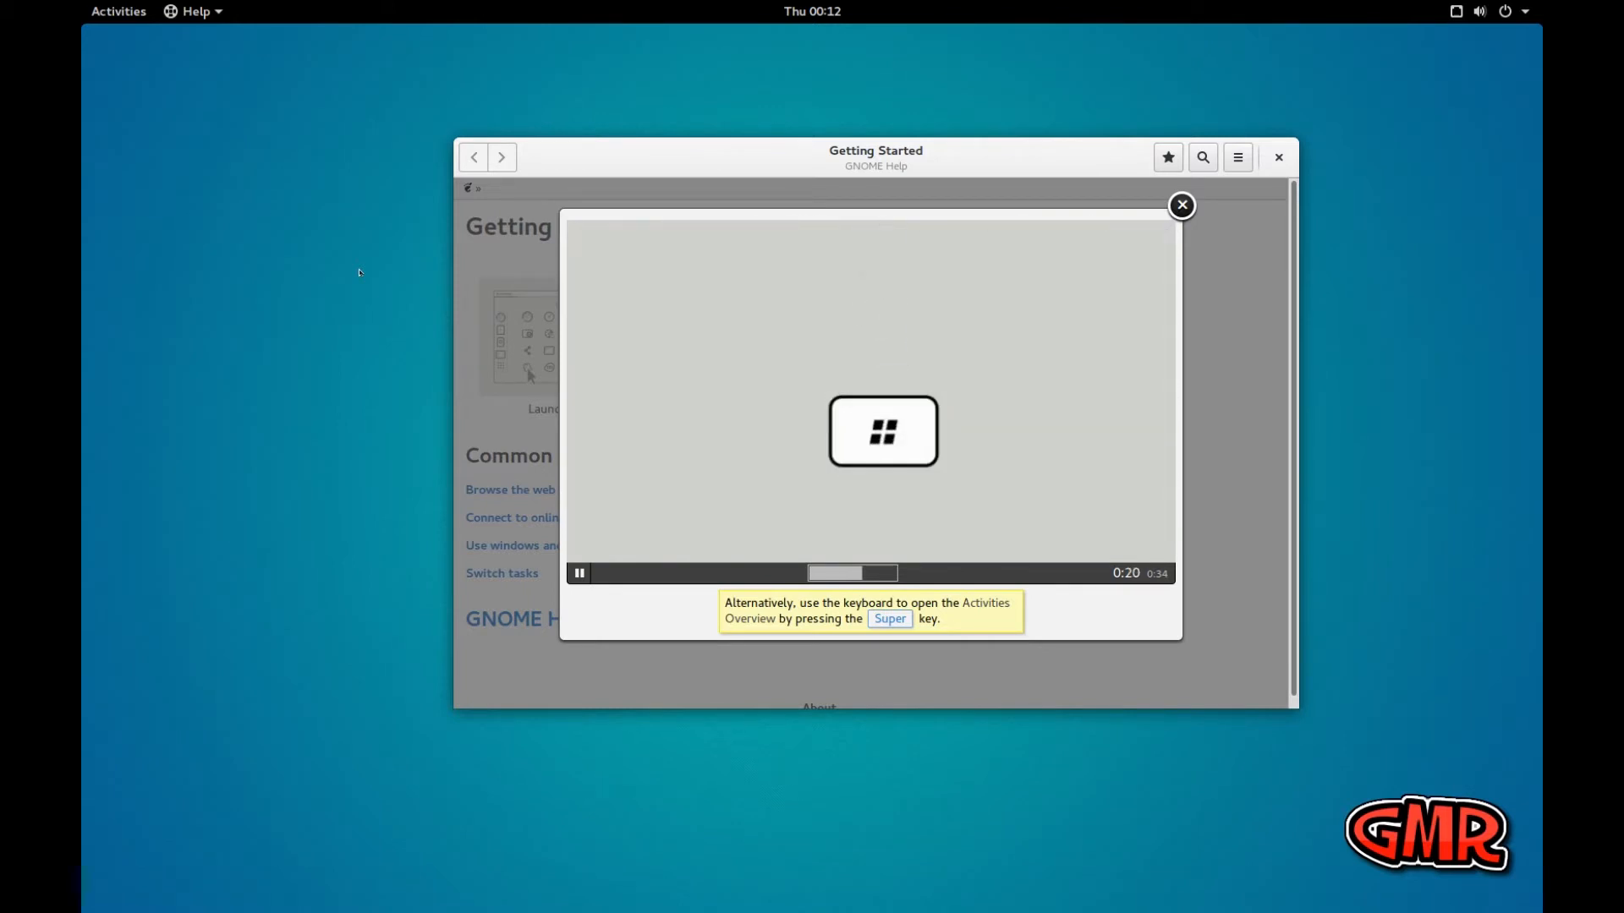
click(1482, 12)
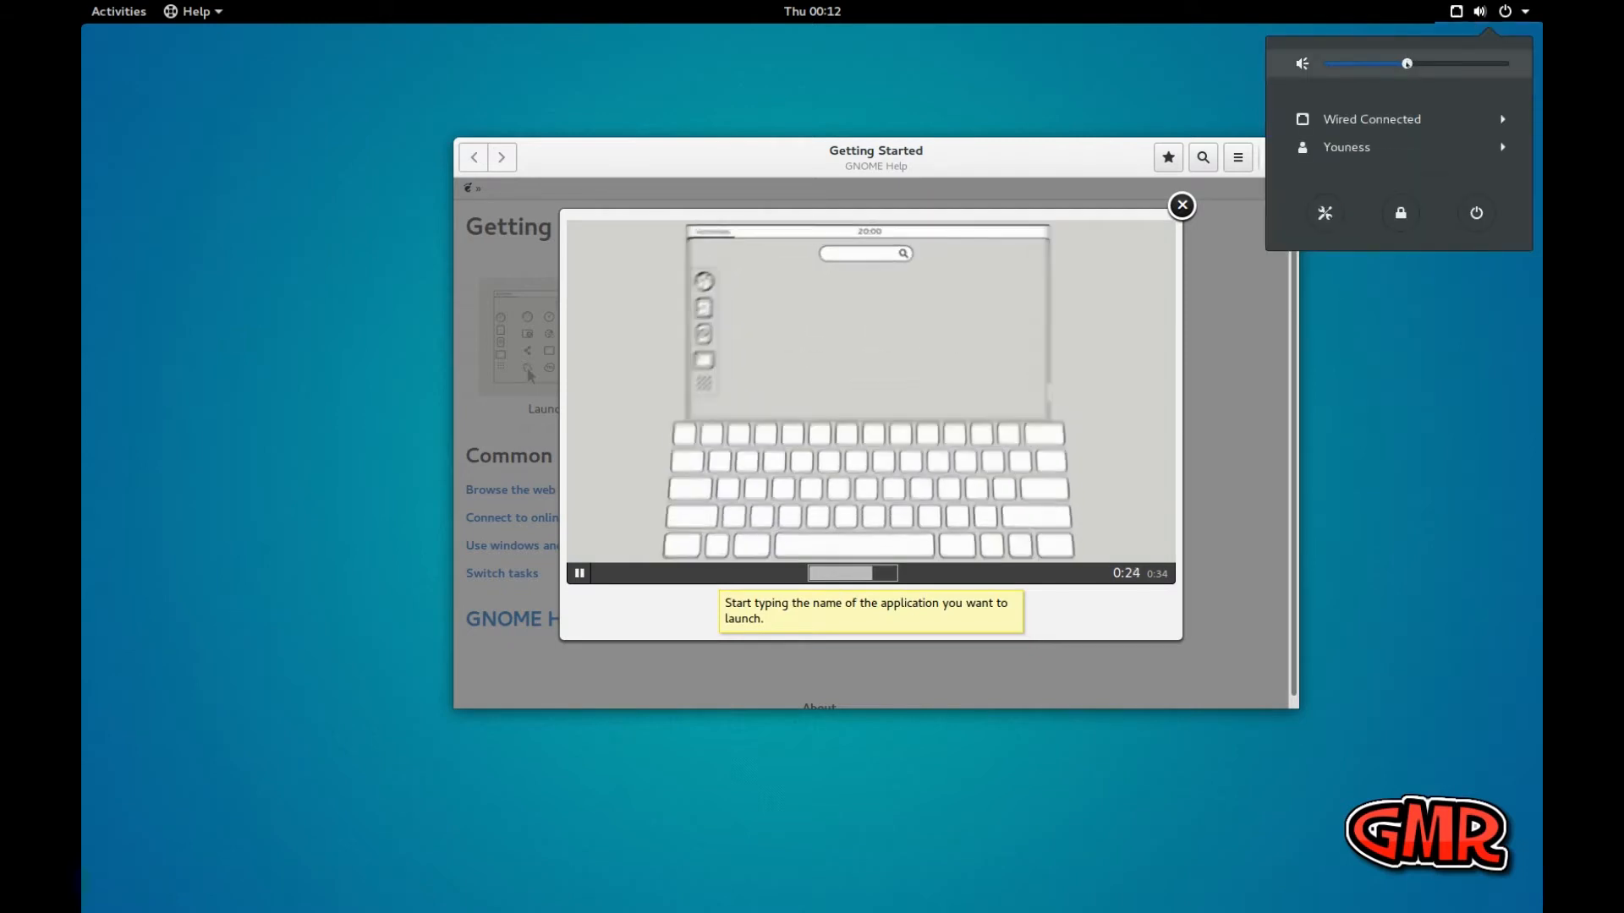
drag(1406, 64, 1457, 65)
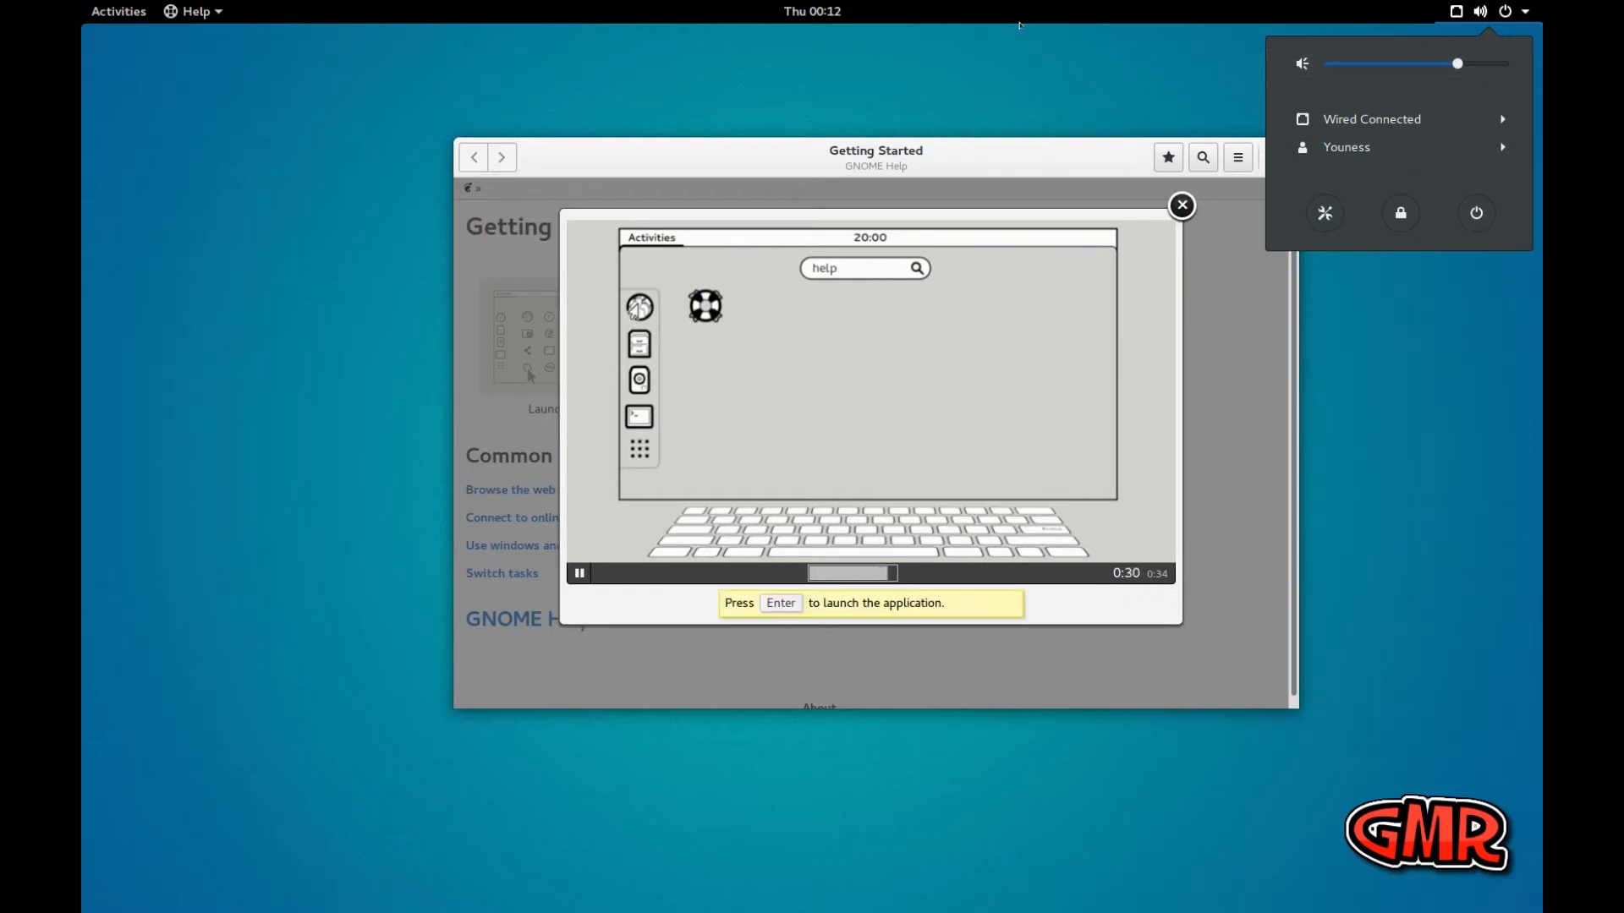
click(1224, 85)
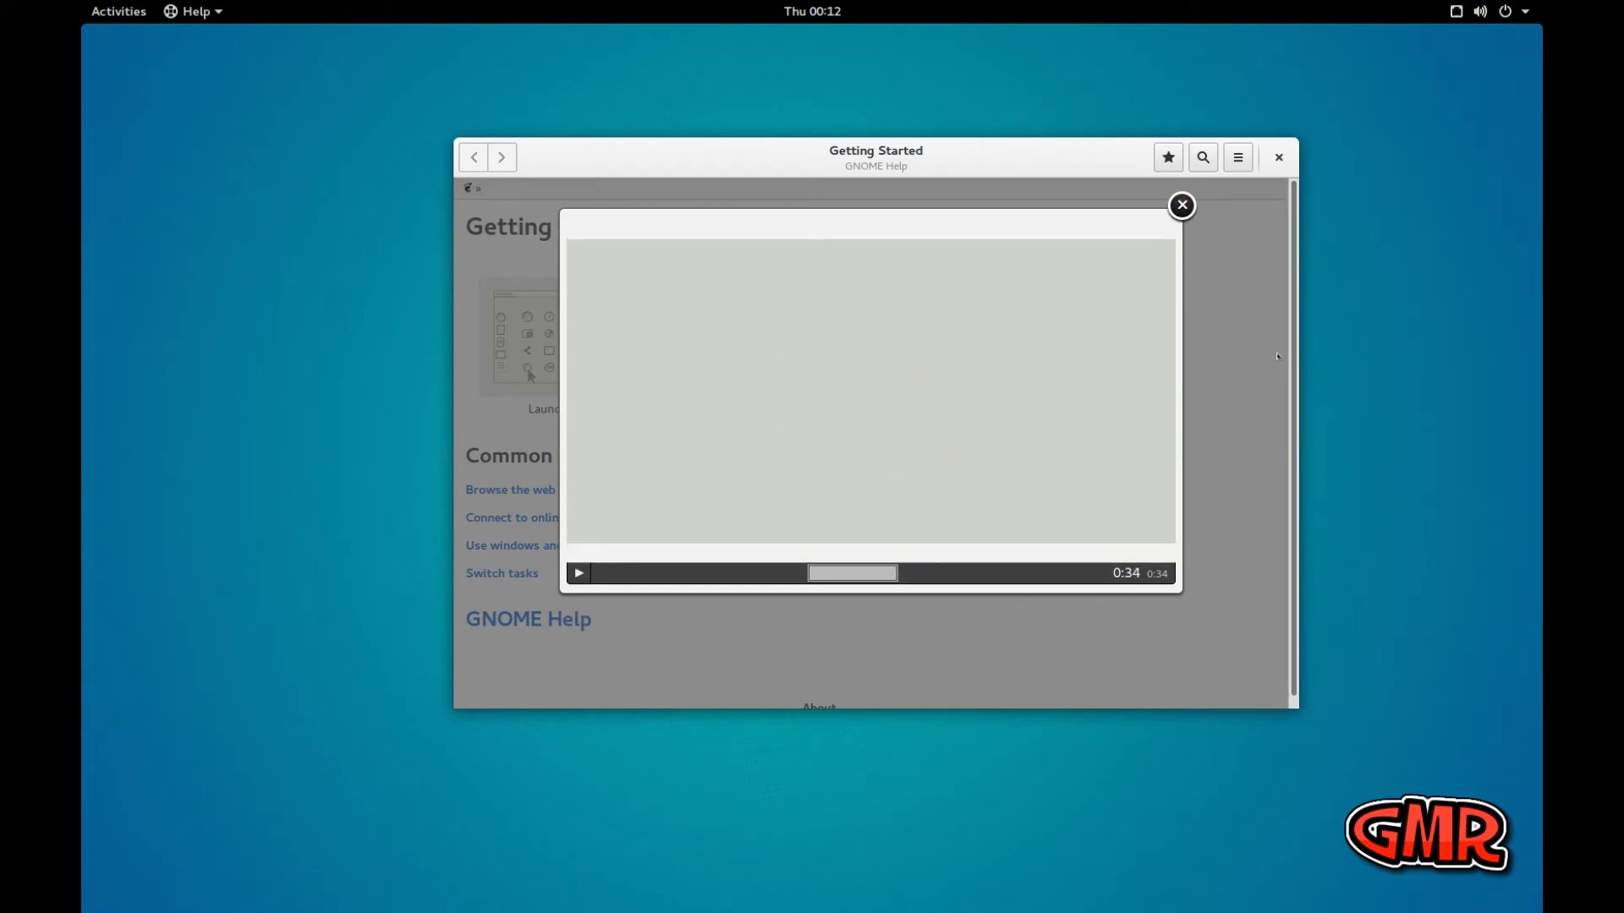
click(1182, 205)
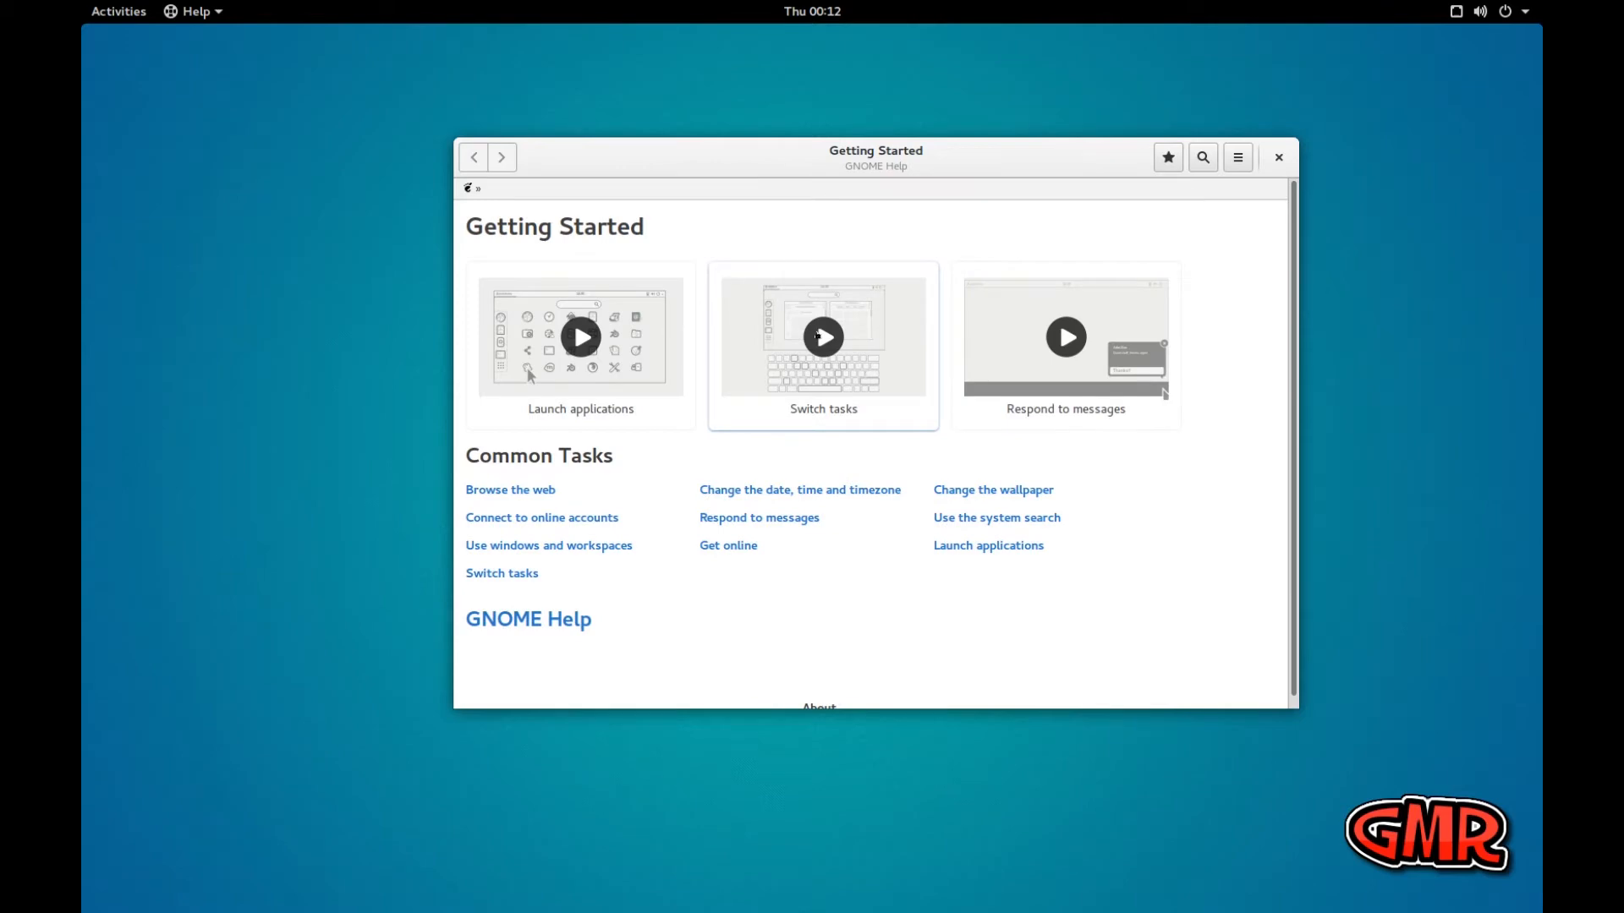
Watch the Switch tasks and Respond to messages tutorial videos, and close the Getting Started help window
click(815, 333)
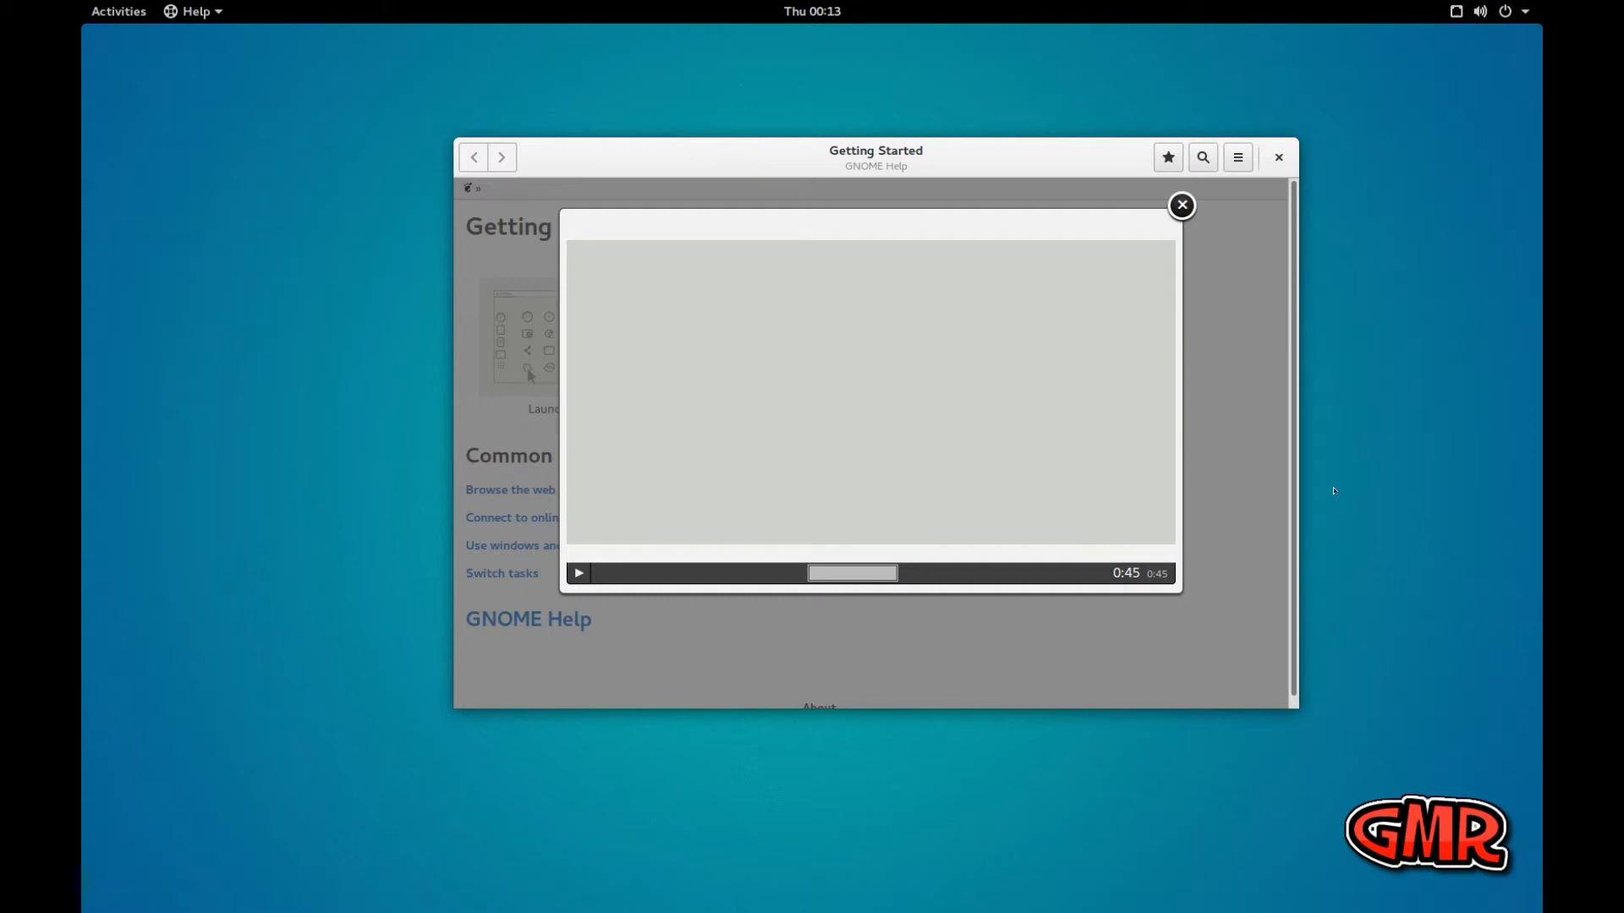
click(1182, 204)
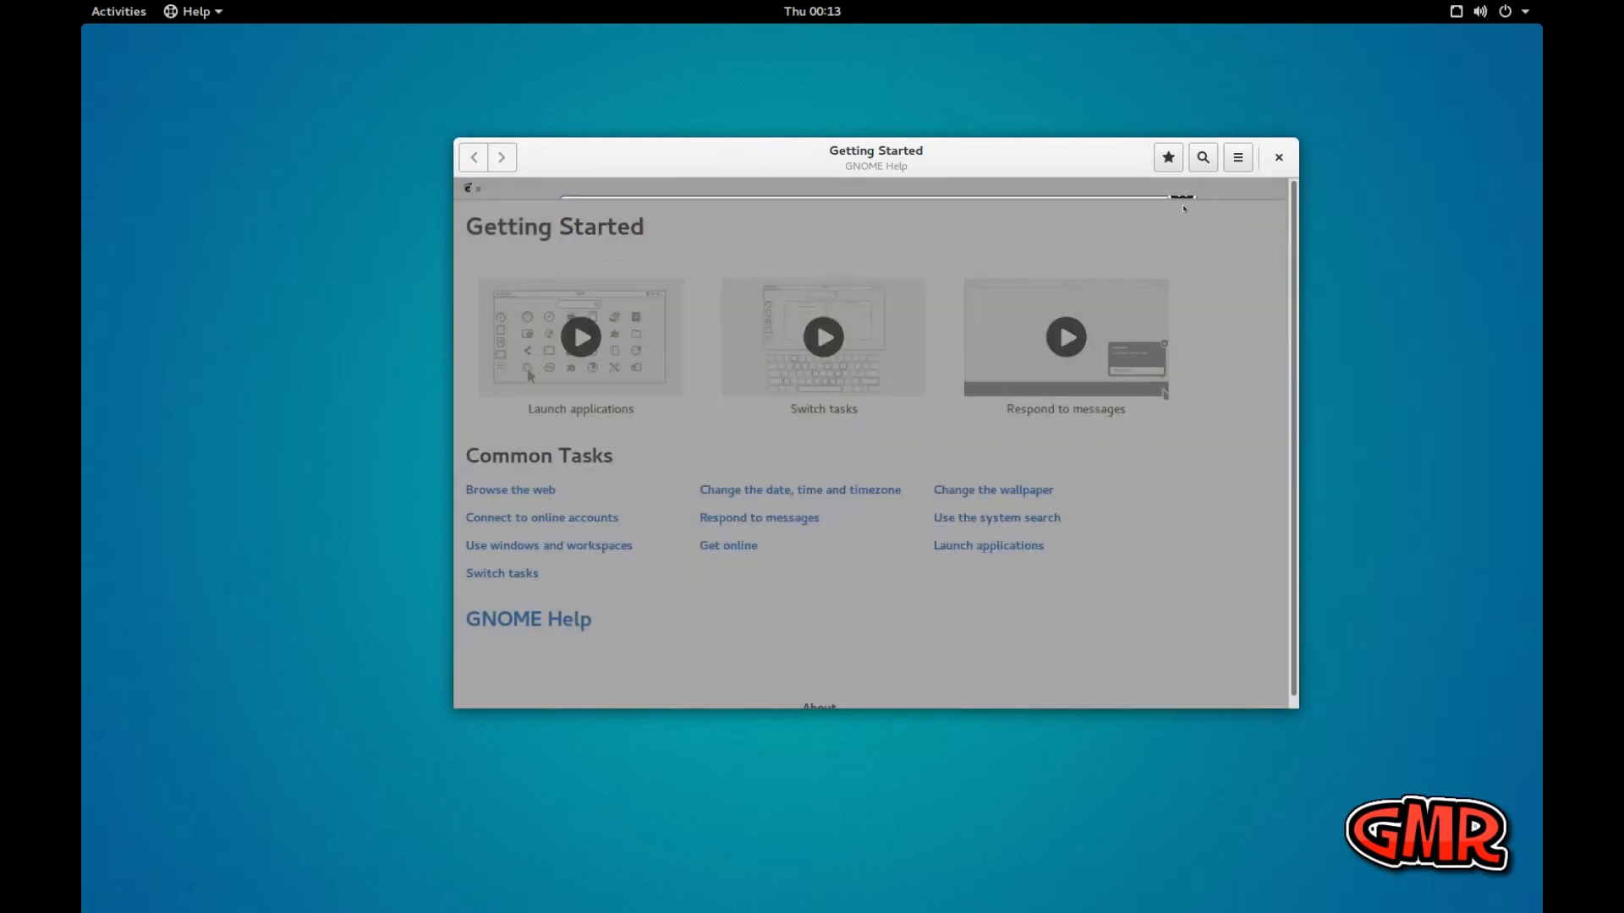
click(1066, 340)
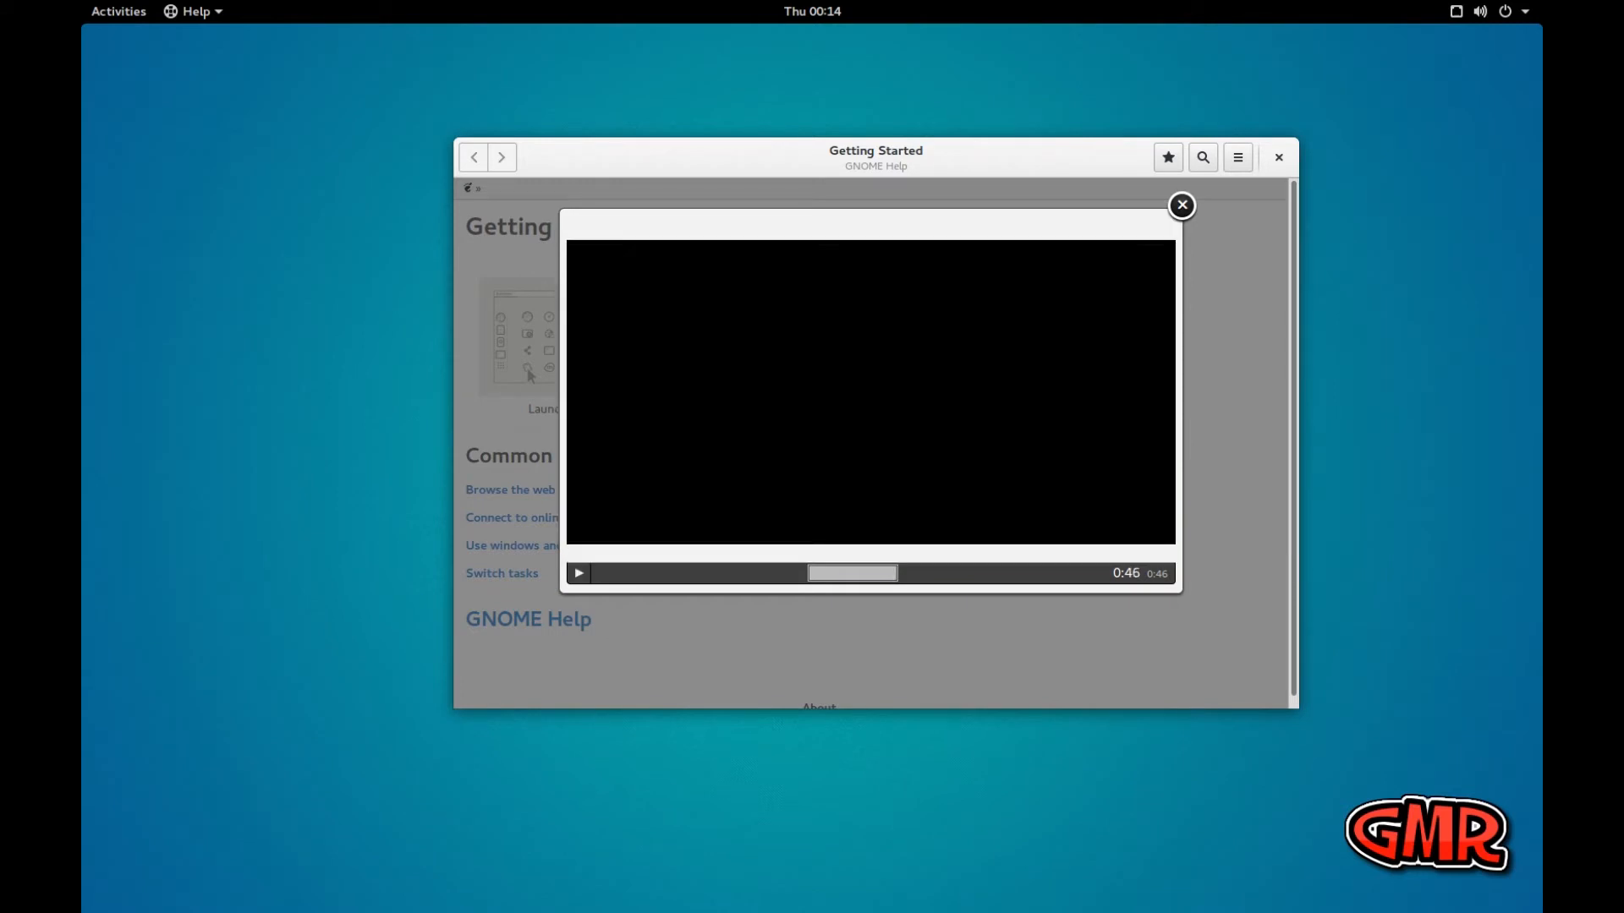
click(1182, 205)
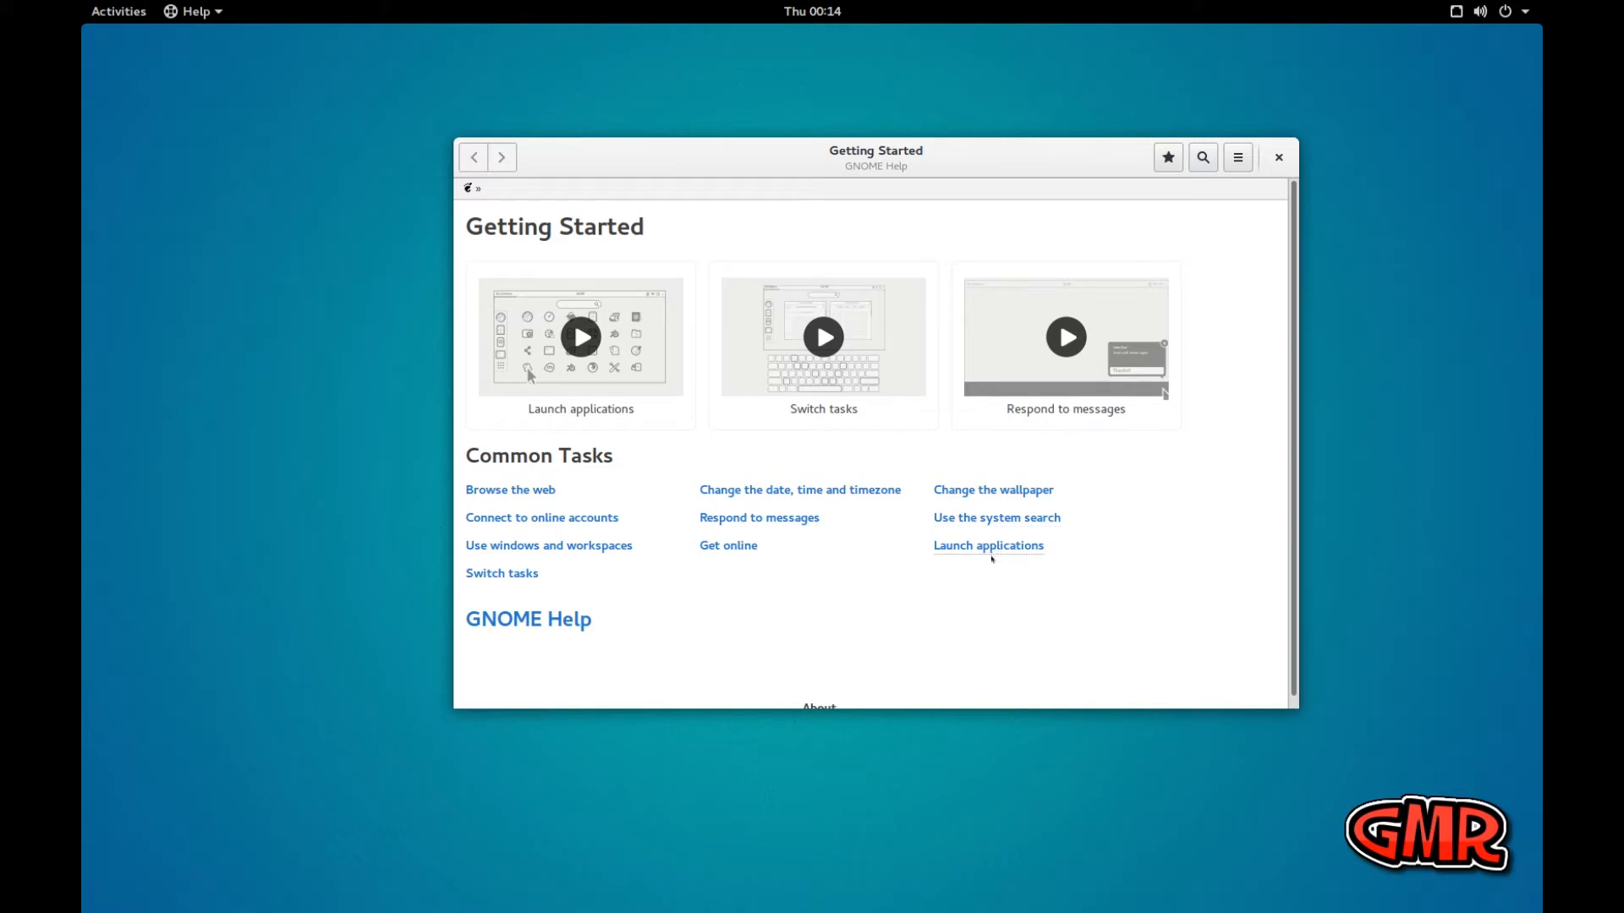
scroll(942, 582, down, 1)
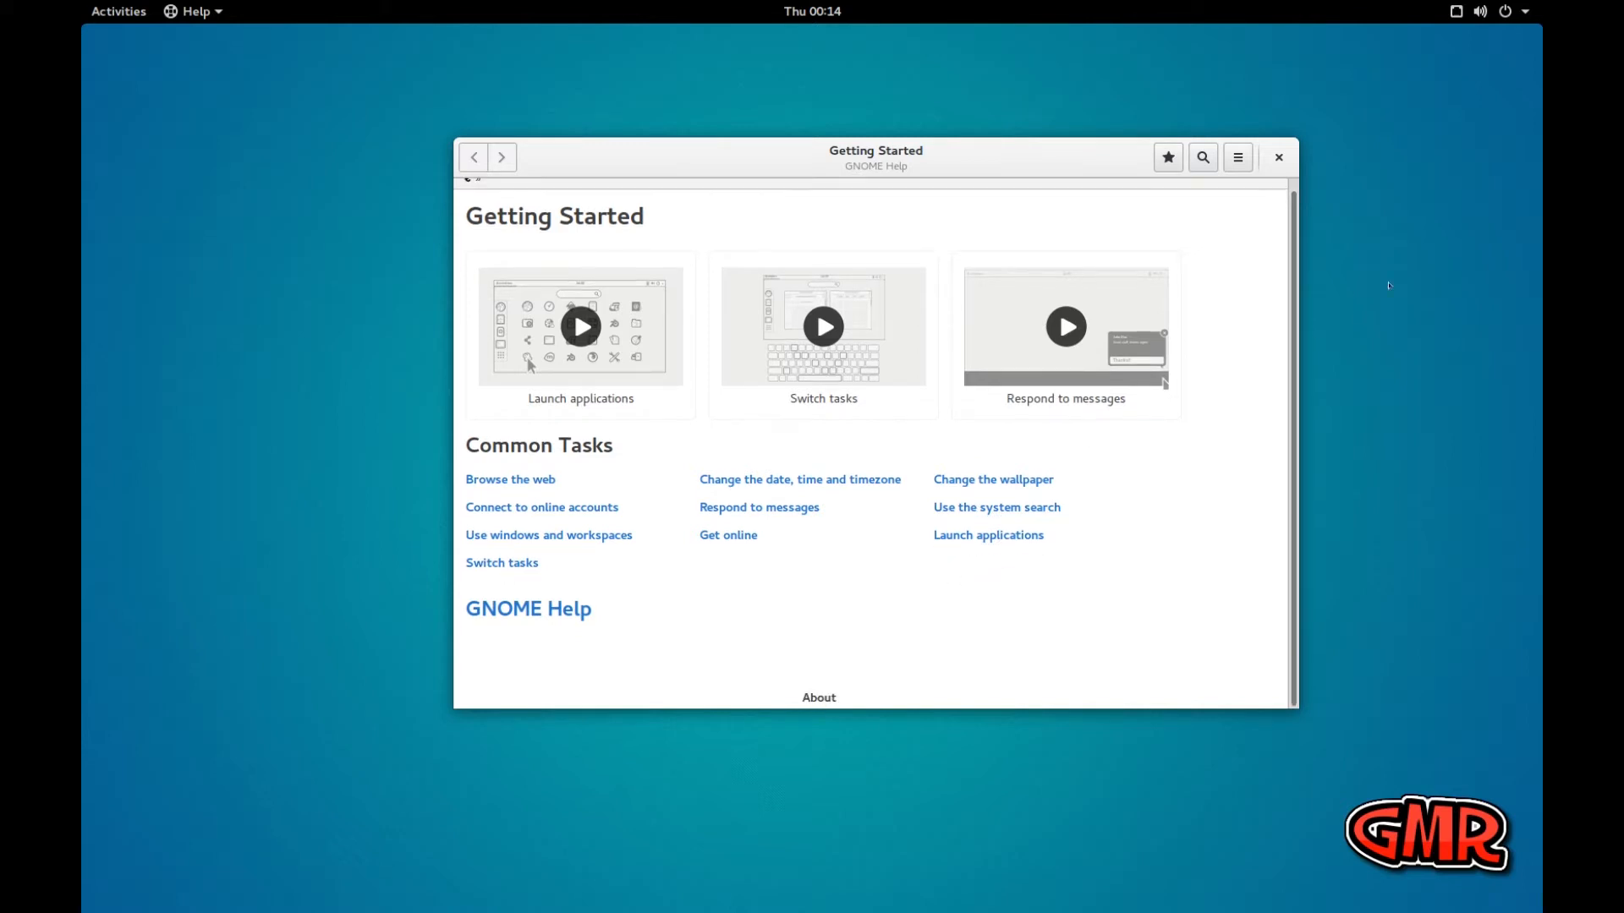
click(1278, 158)
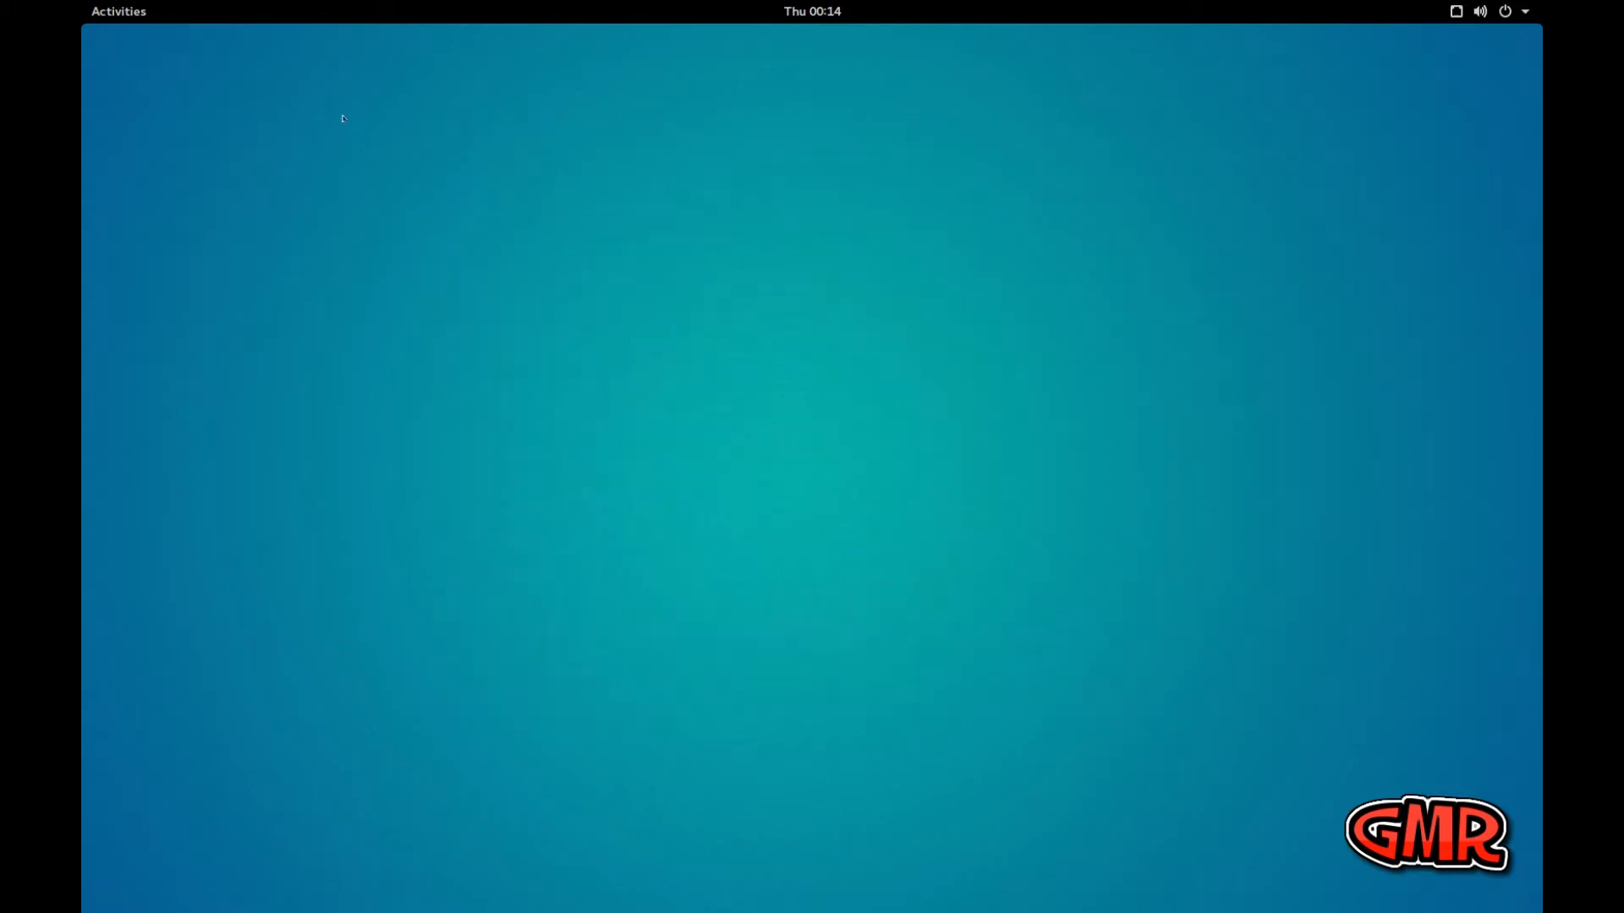
Launch Terminal from the full application list and move its window closer to the middle of the desktop
click(115, 18)
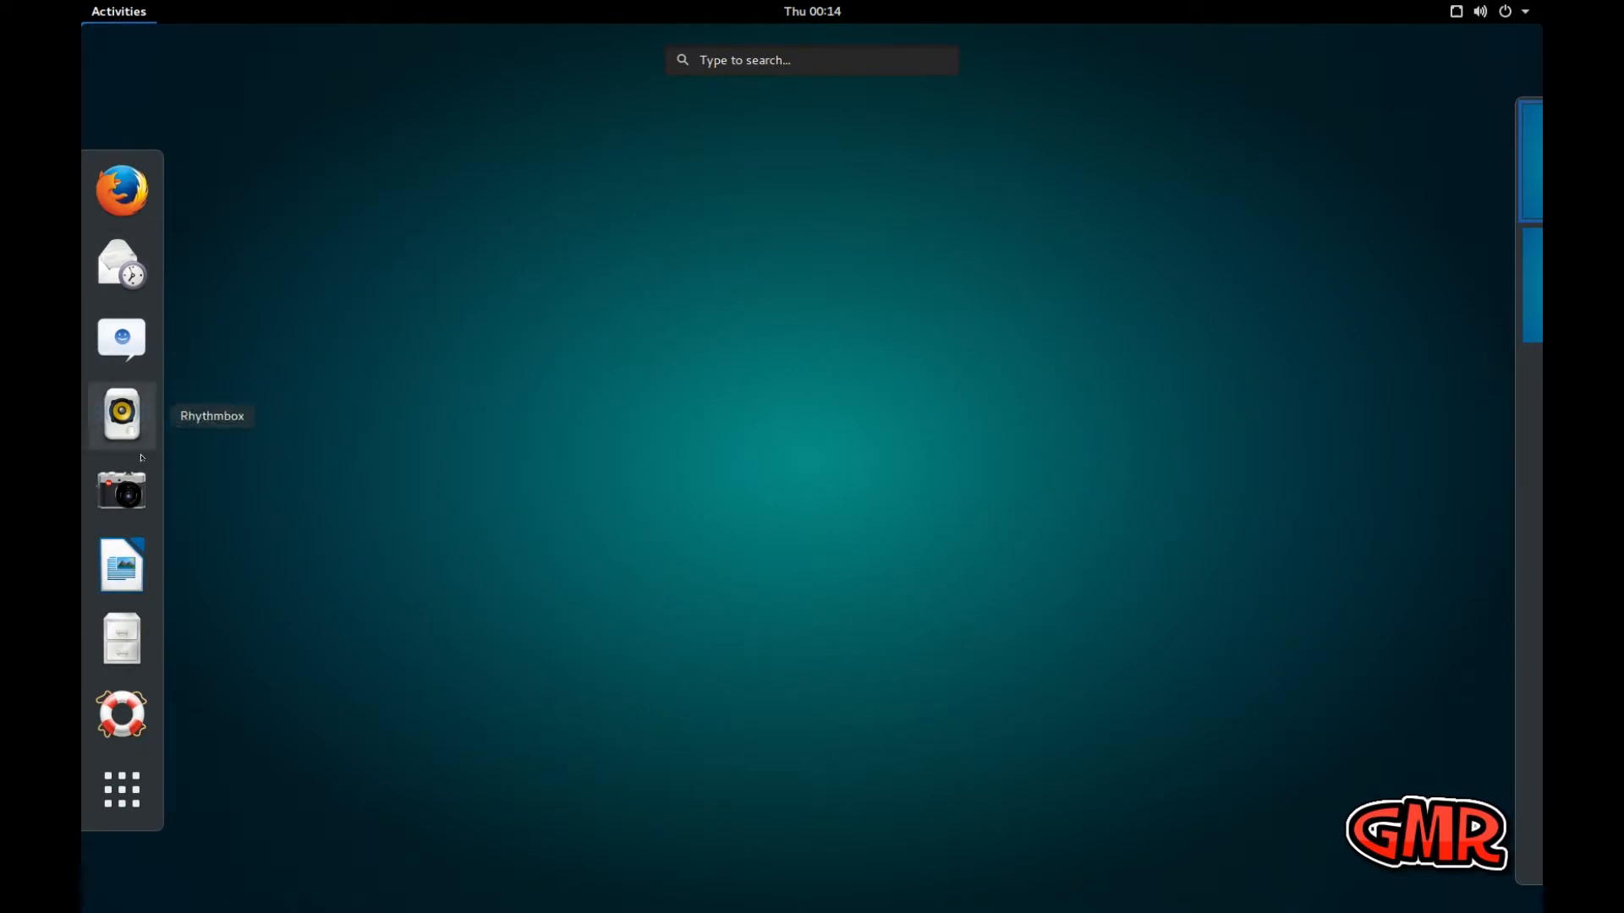
click(134, 782)
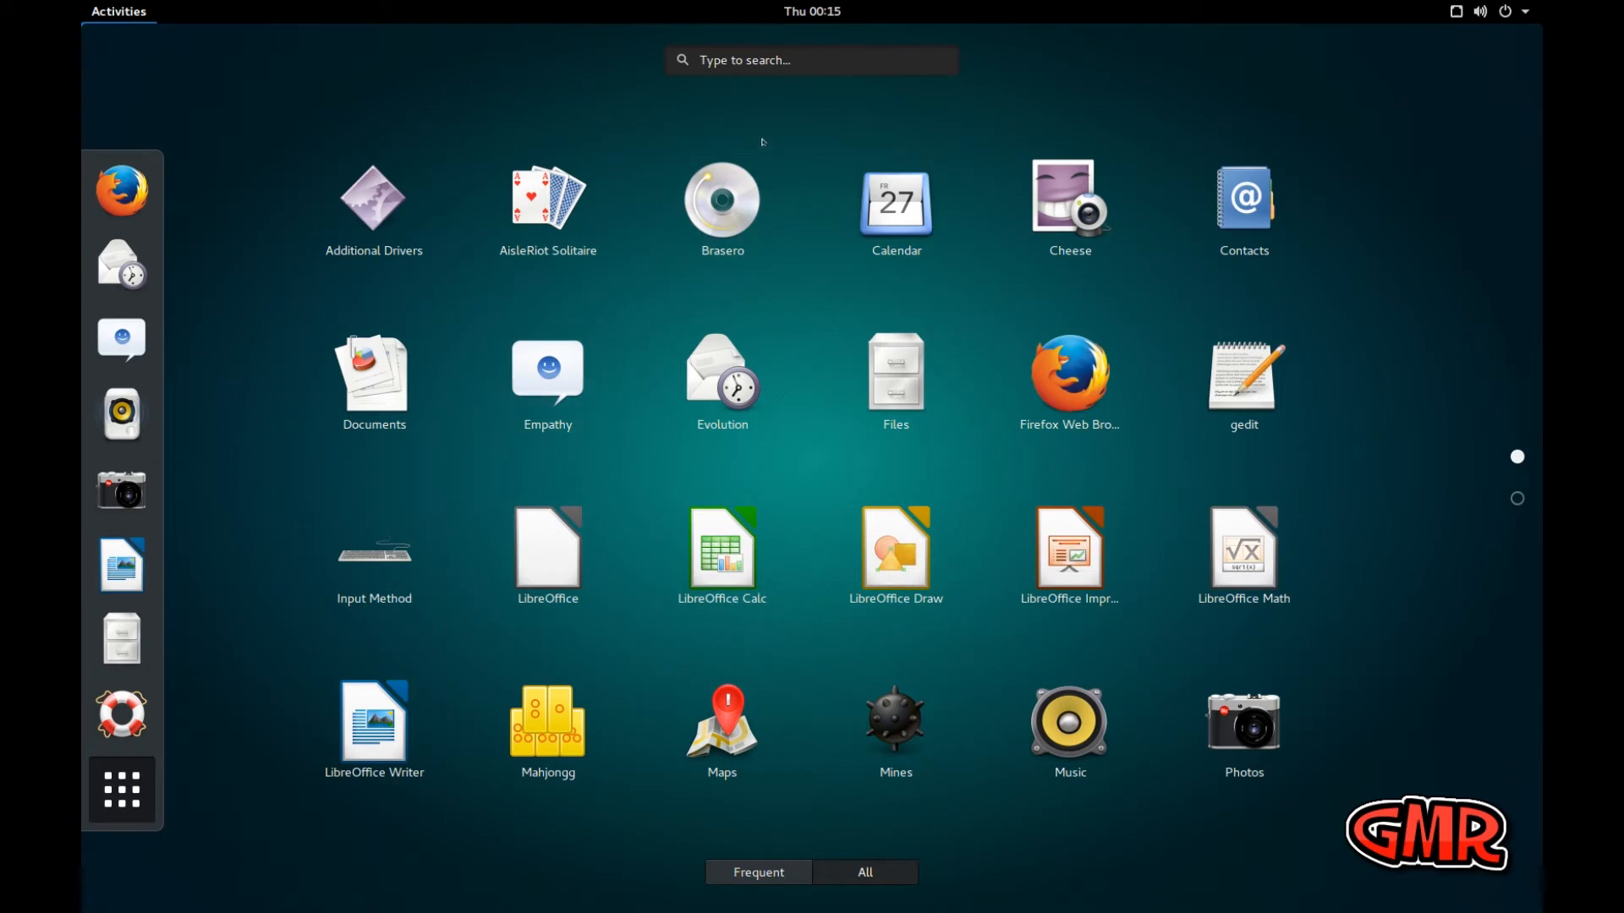
scroll(691, 280, down, 1)
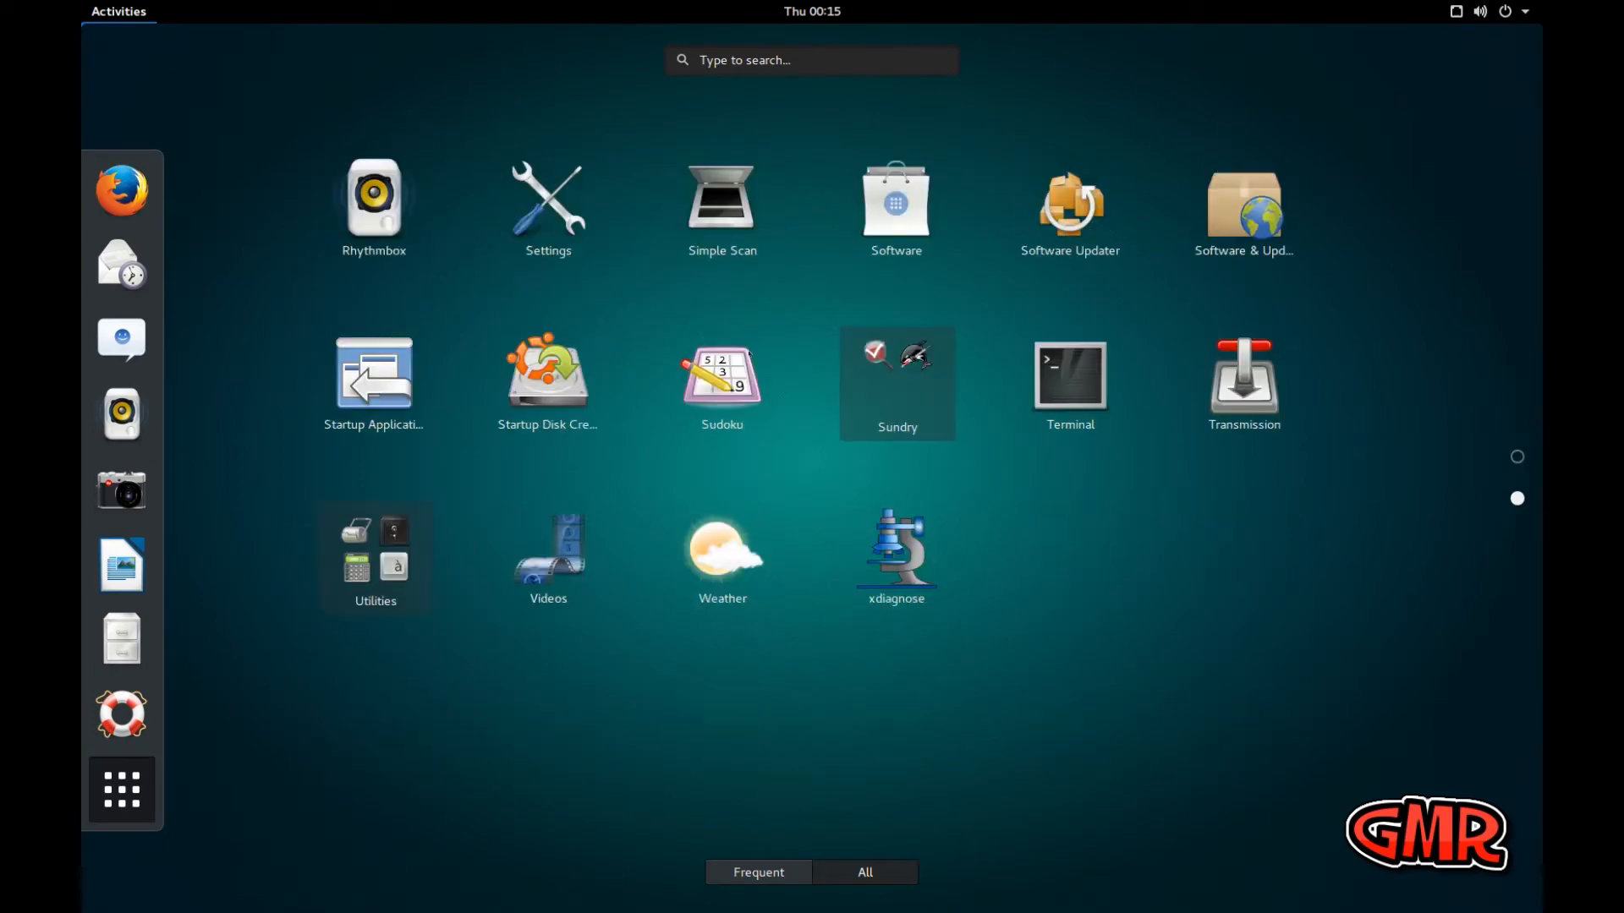
click(1074, 383)
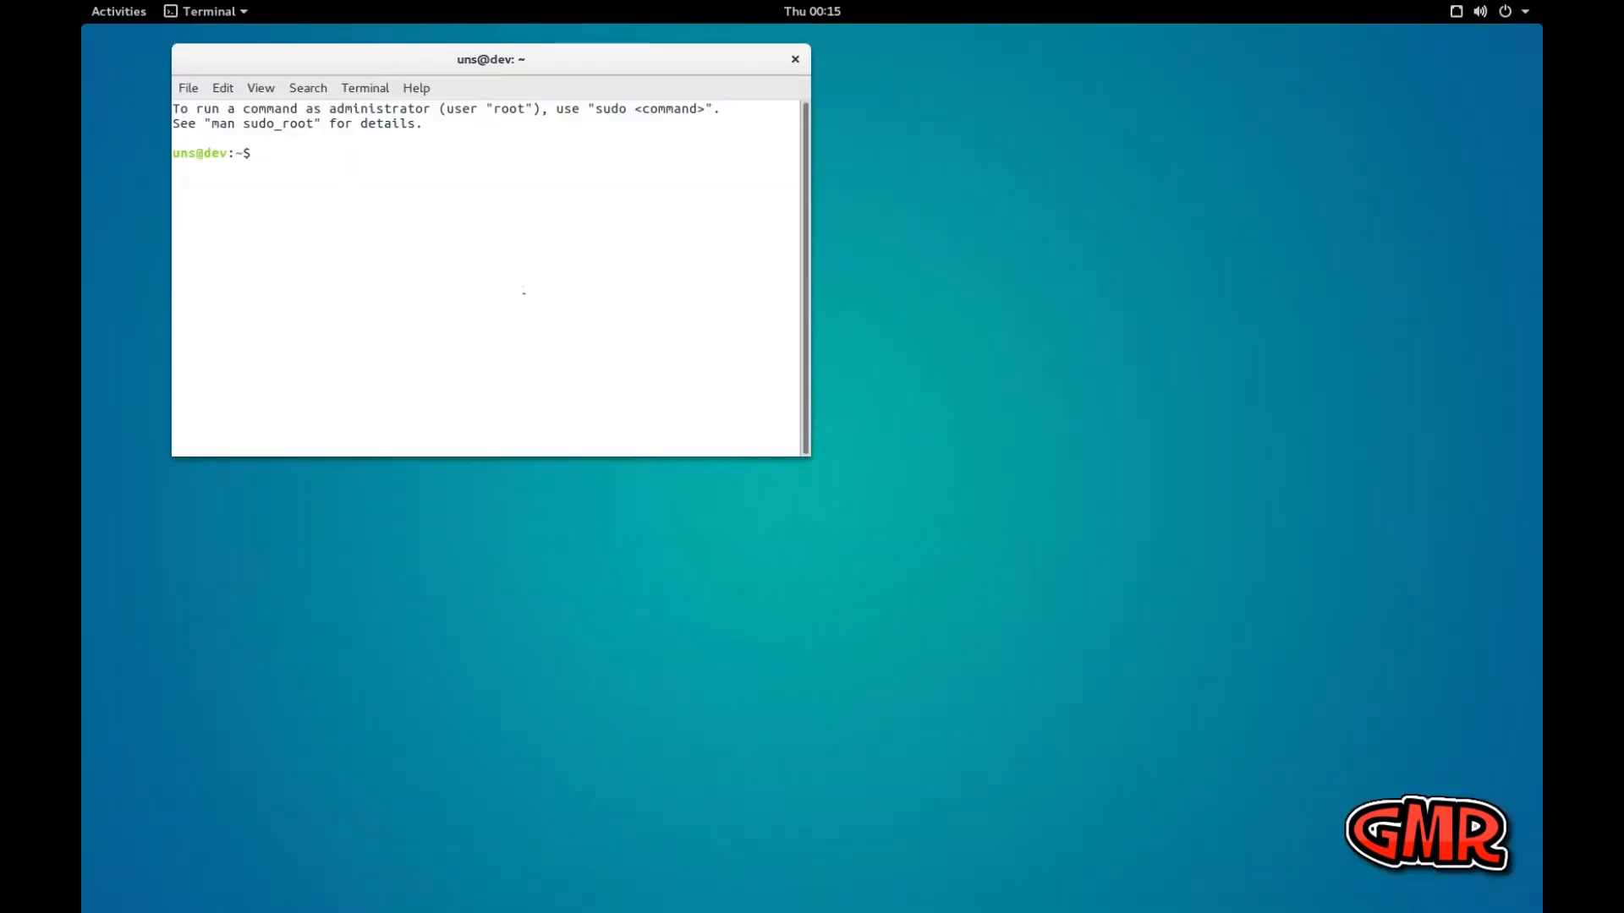
drag(290, 56, 502, 52)
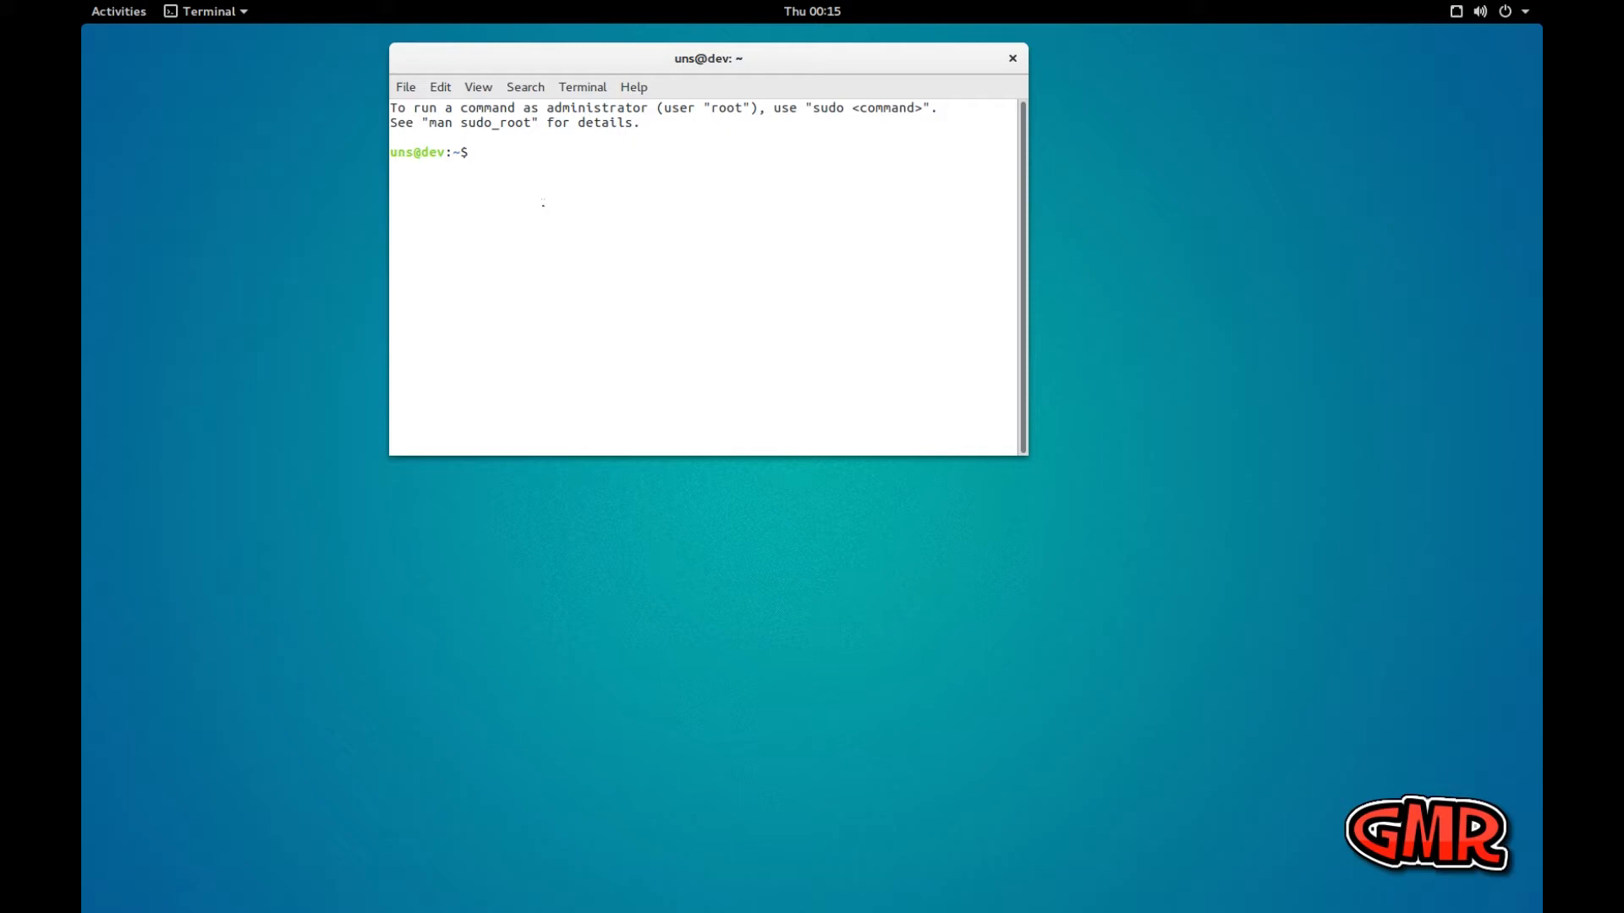
Refresh the package lists and upgrade all packages without confirmation by running sudo apt update && sudo apt upgrade -y
text(sudp)
key(BackSpace)
key(BackSpace)
text(o apt update)
text(& sudo p)
key(BackSpace)
text(apt upgre)
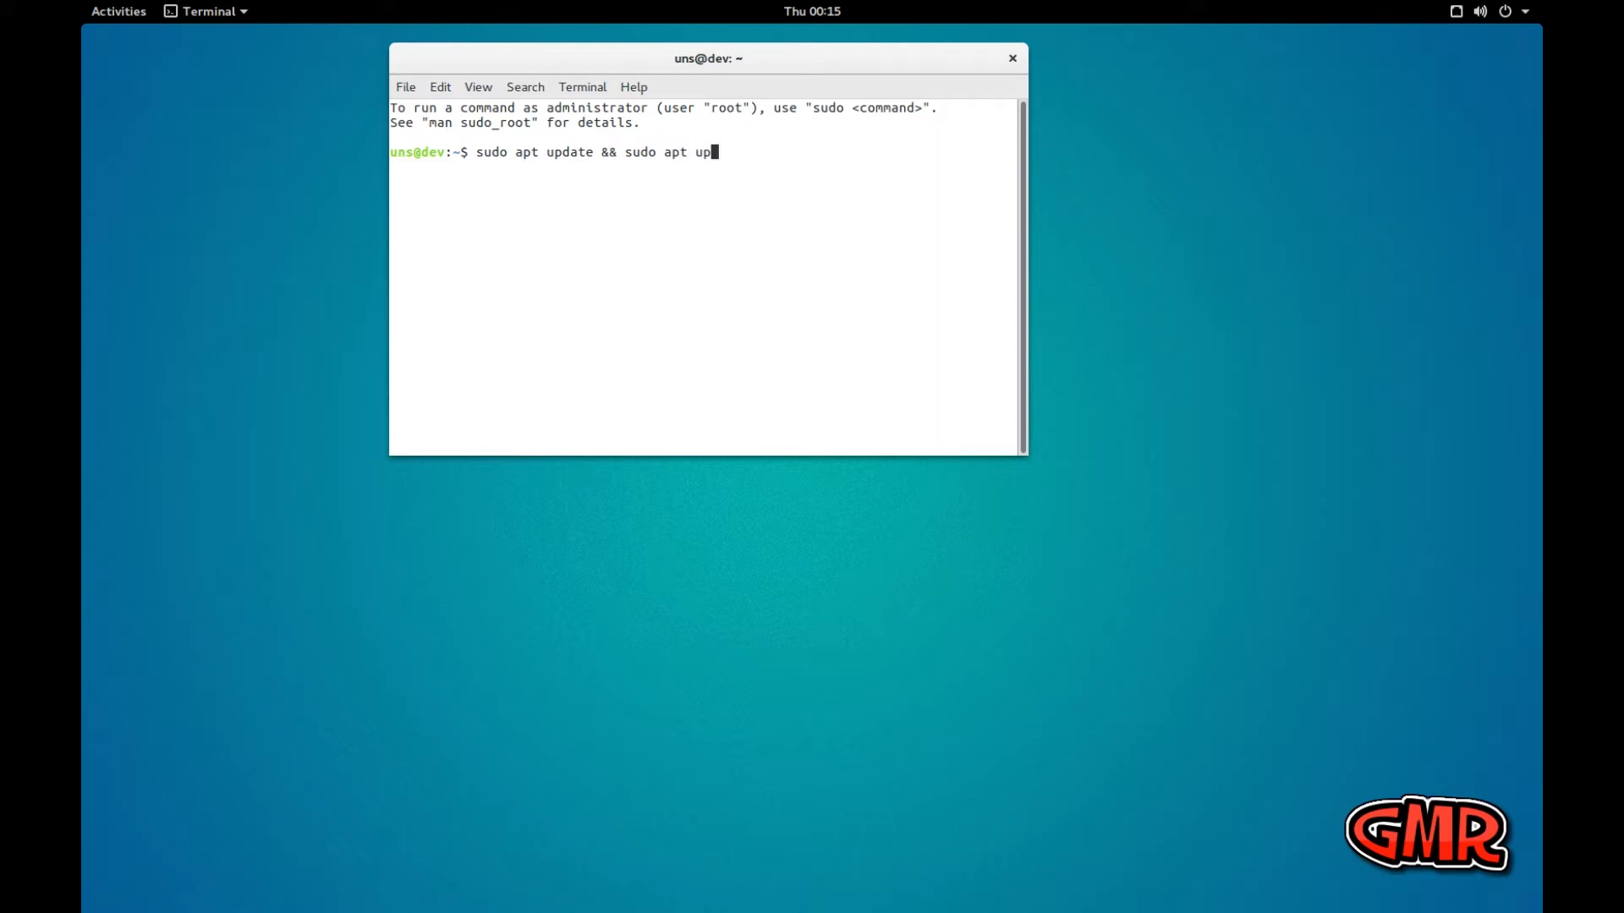
text(de -y)
key(Return)
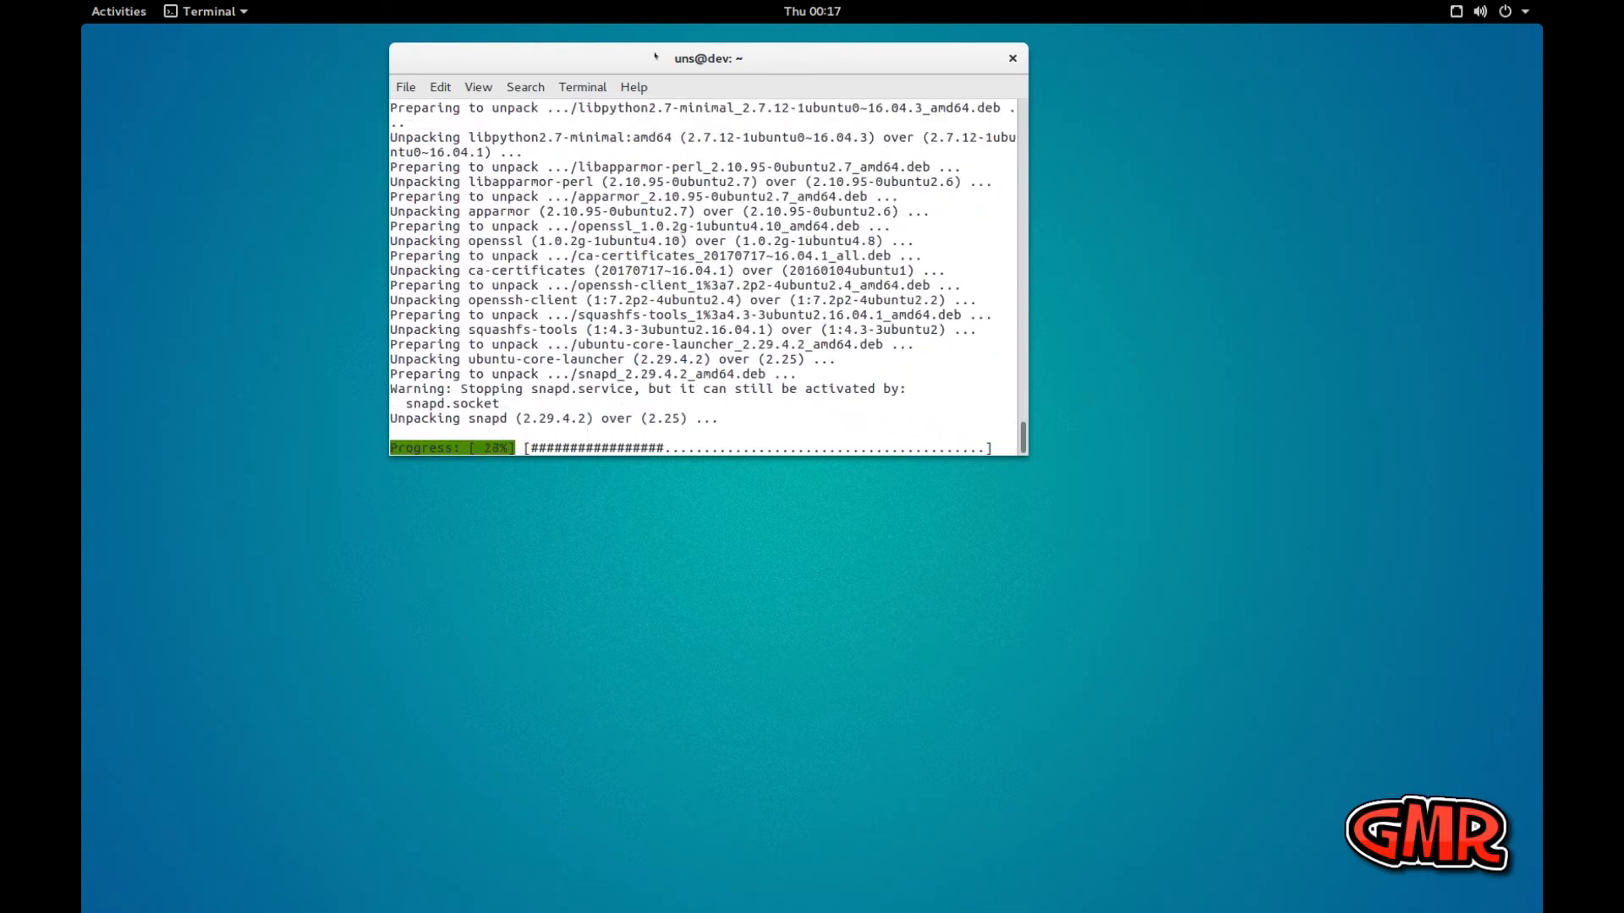
Move the terminal window lower on the desktop and enlarge its text by one zoom level
drag(656, 59, 725, 145)
click(548, 172)
click(575, 253)
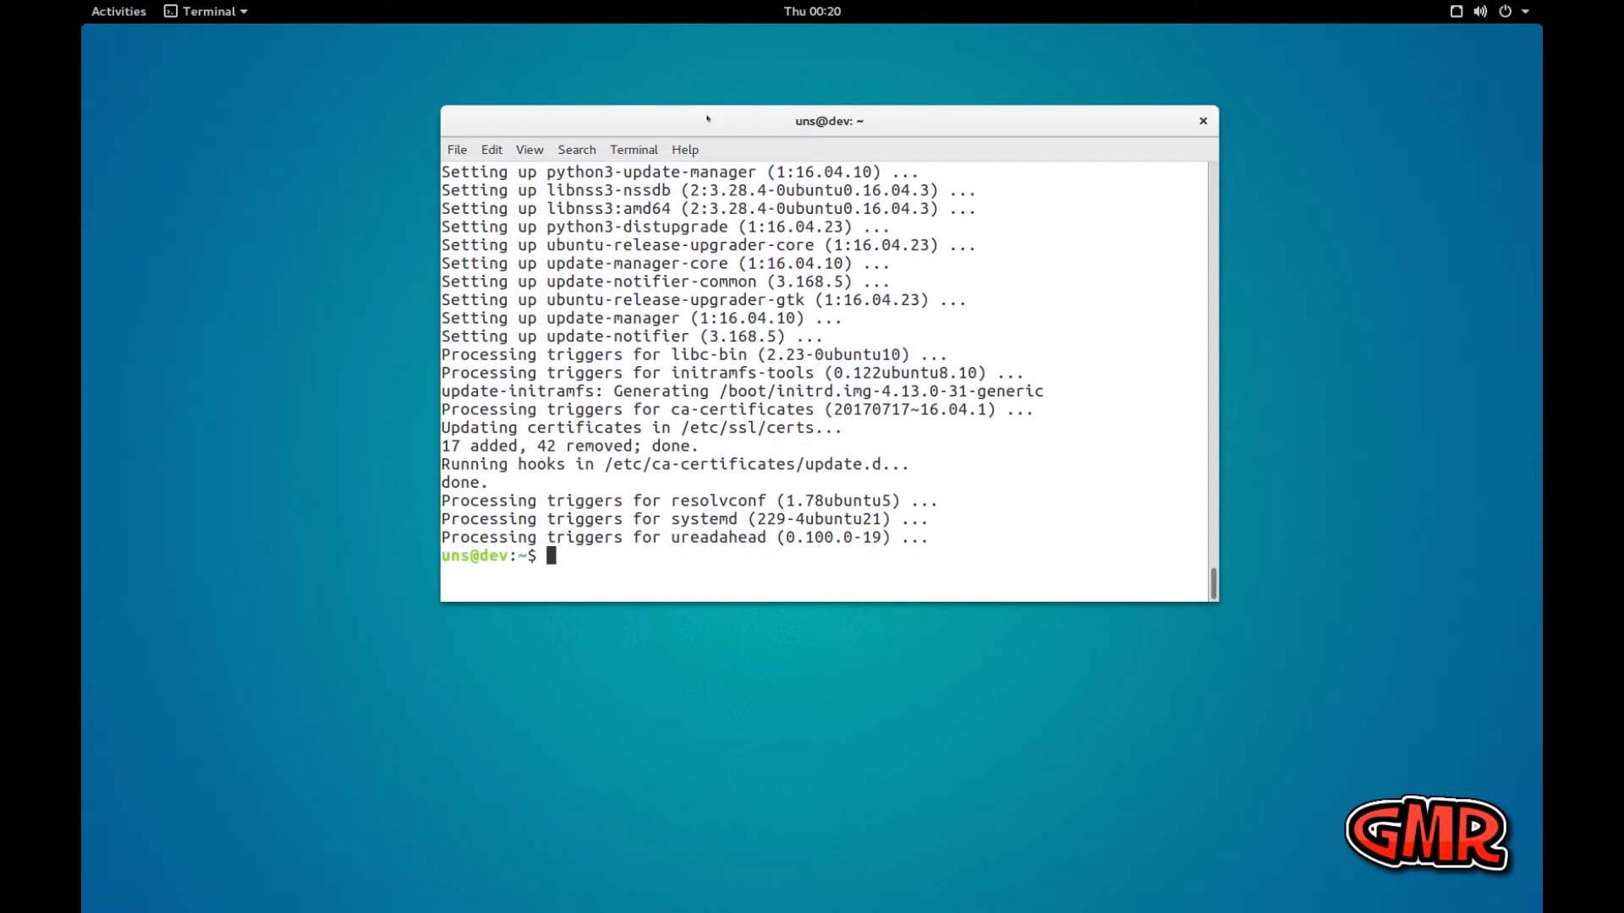
Check the running kernel release with uname -r and highlight the release in the output
text(uname -r)
key(Return)
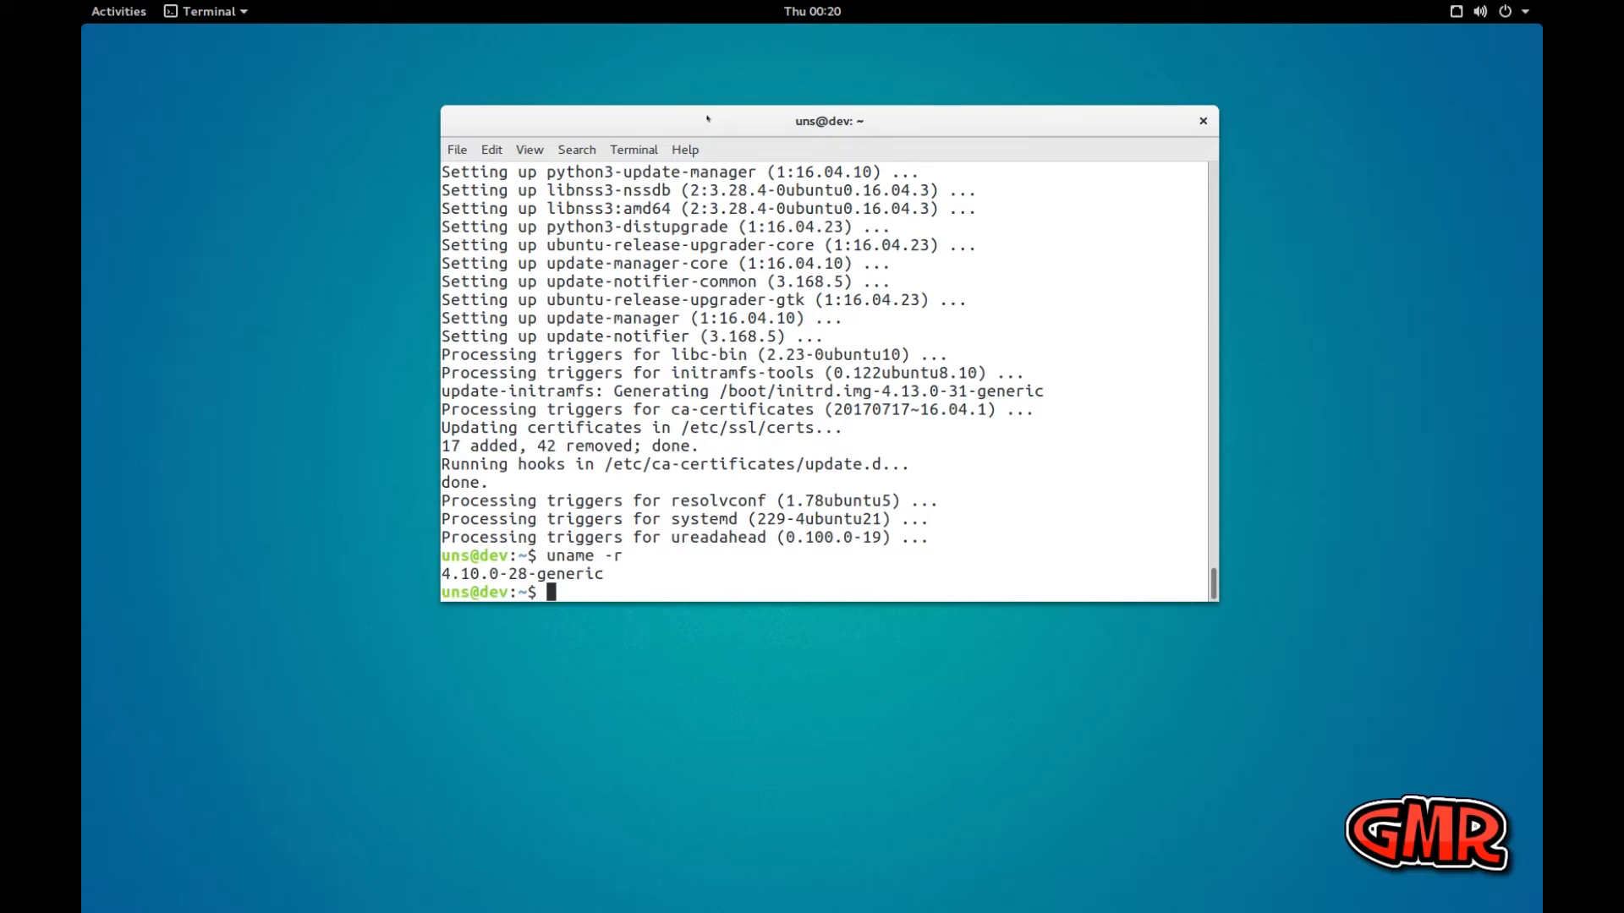
drag(436, 566, 600, 573)
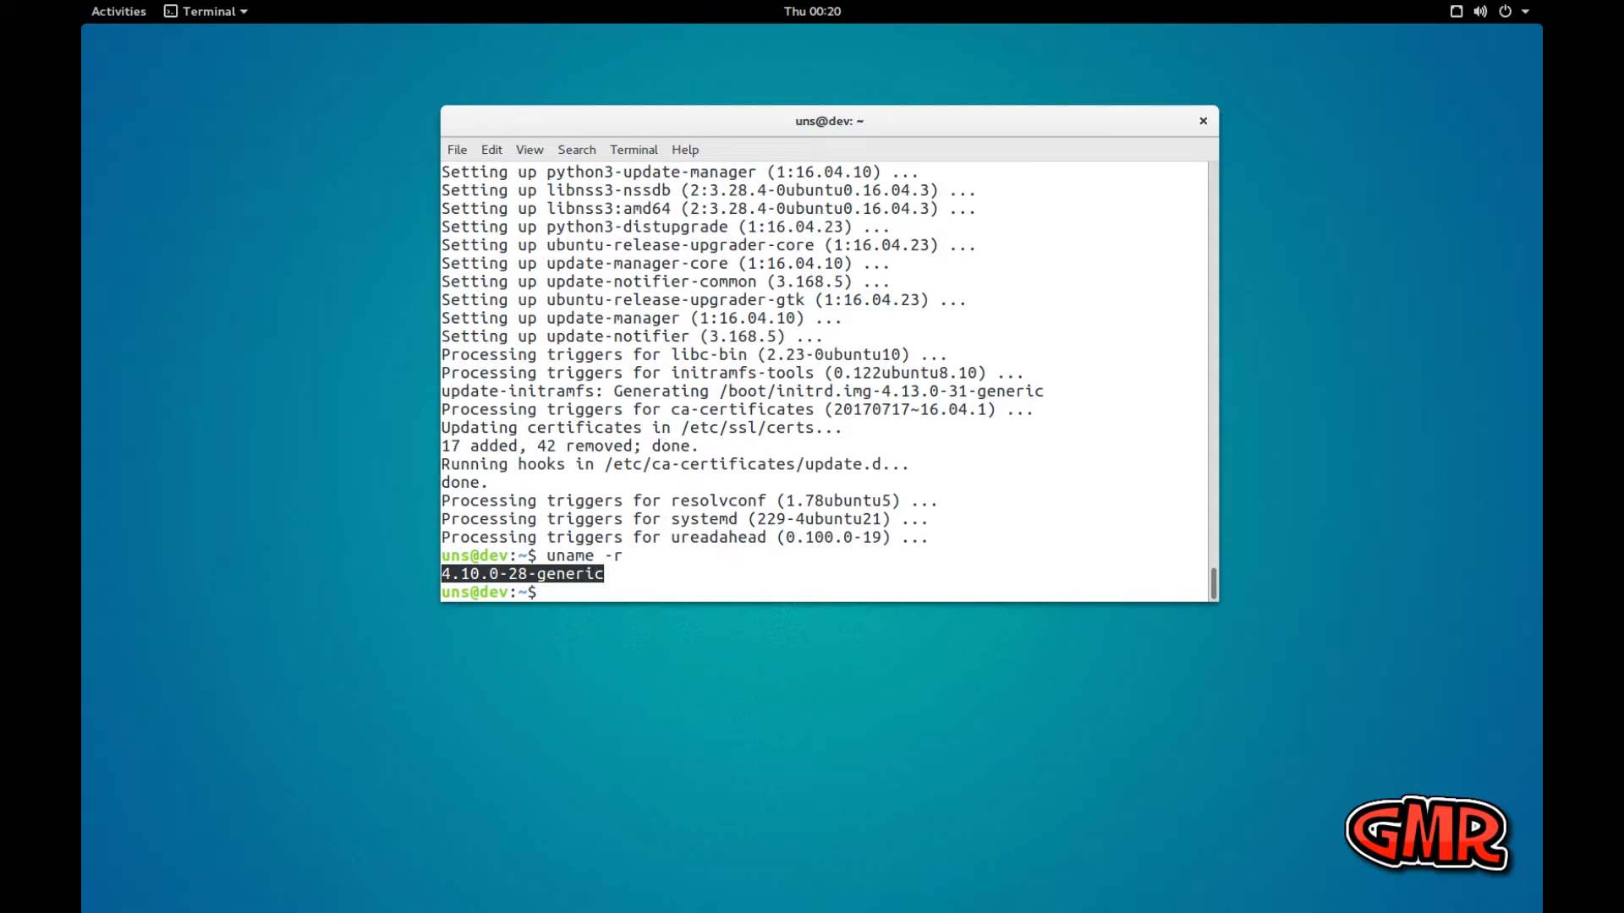
Examine the upgrade output for the newly installed kernel version and highlight its mentions in the post-install lines
scroll(596, 570, up, 2)
scroll(824, 380, up, 12)
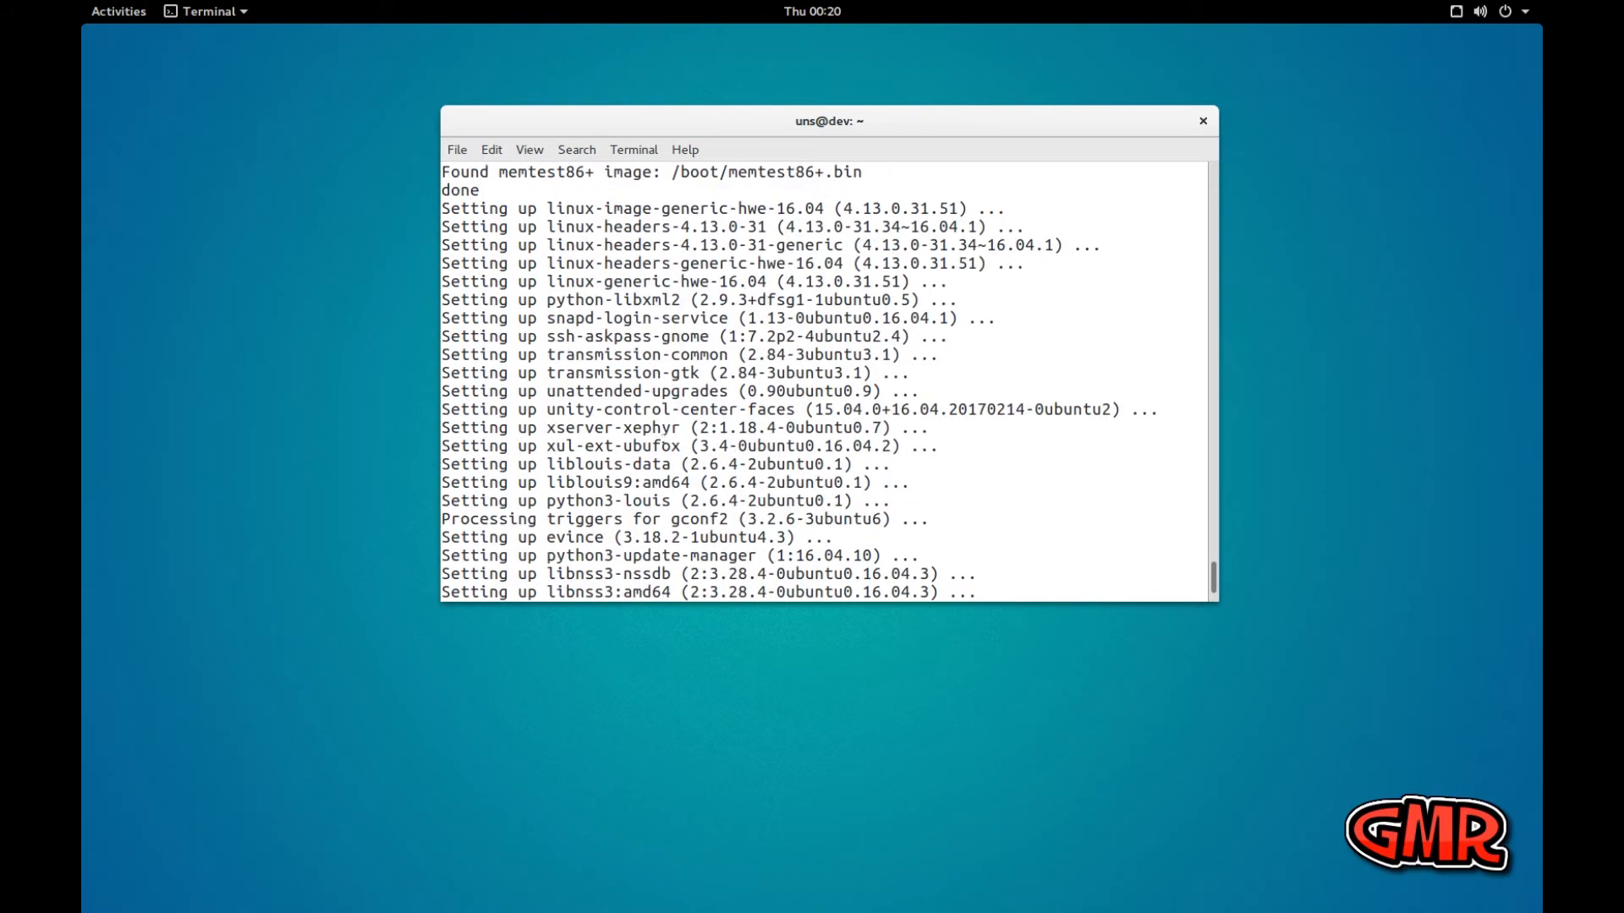
scroll(825, 380, up, 12)
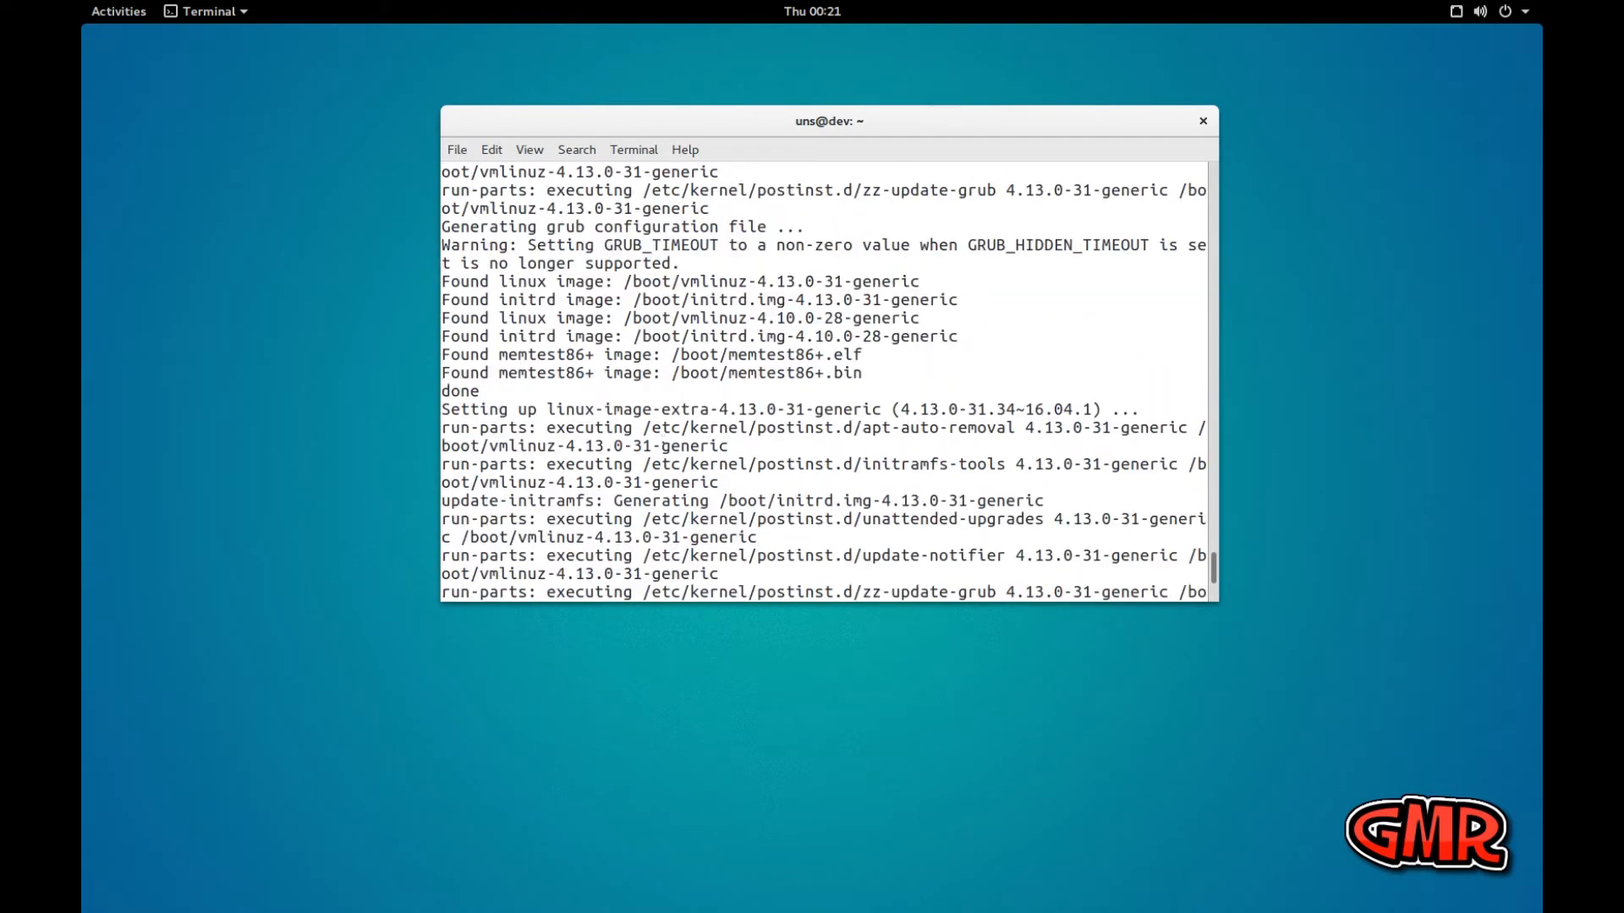
scroll(825, 381, up, 8)
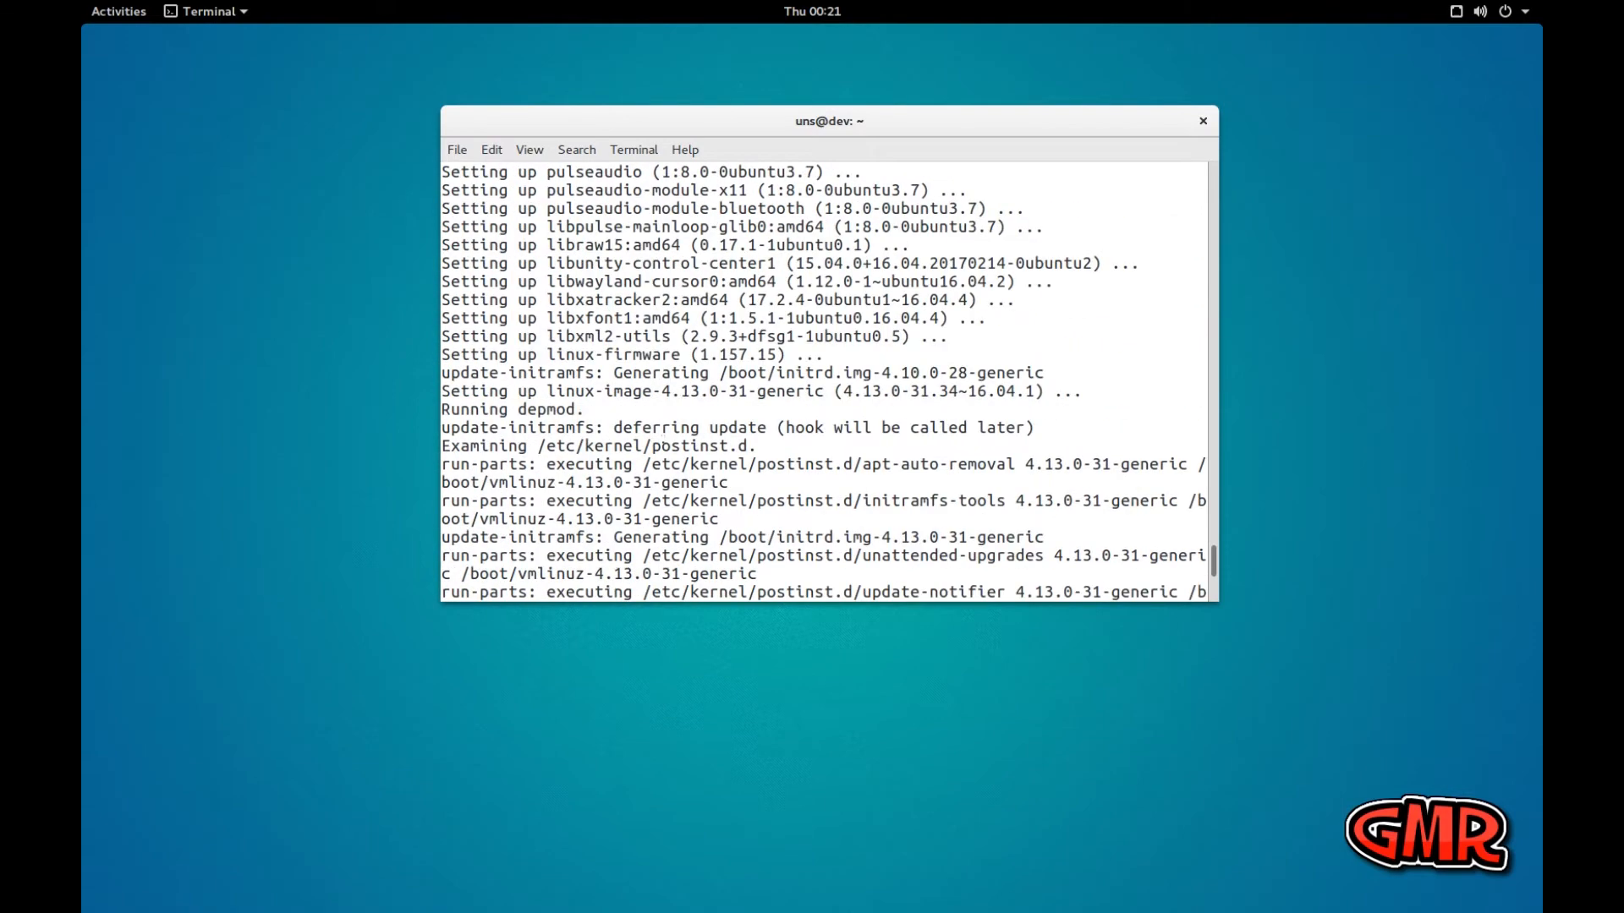
scroll(825, 380, down, 2)
scroll(824, 380, down, 1)
drag(1023, 464, 1186, 462)
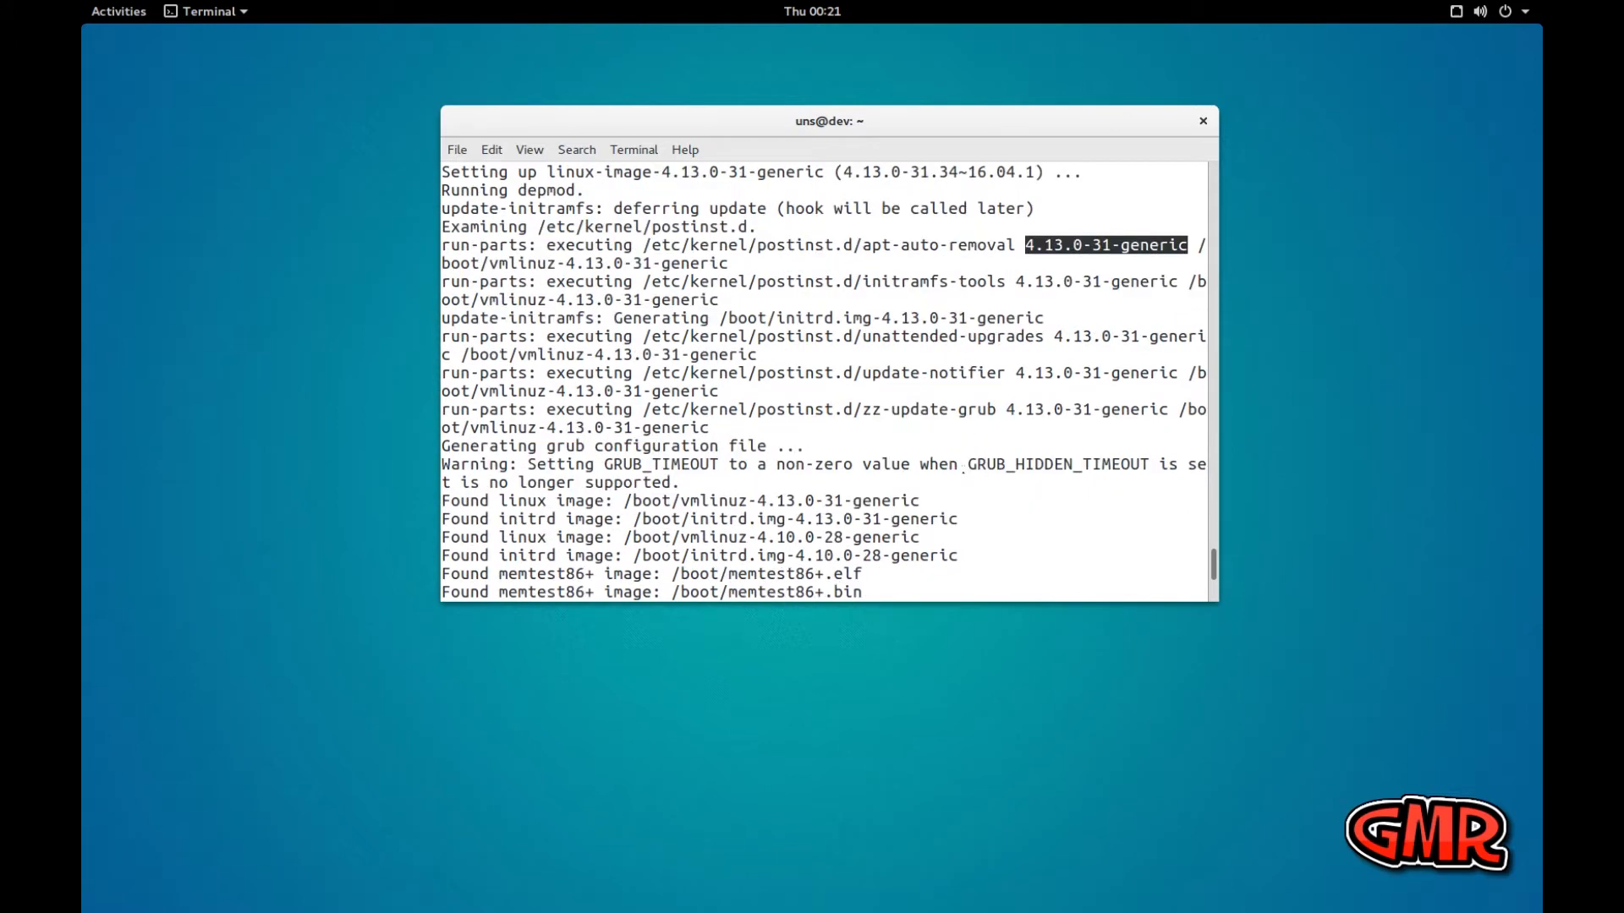
drag(1001, 410, 1162, 409)
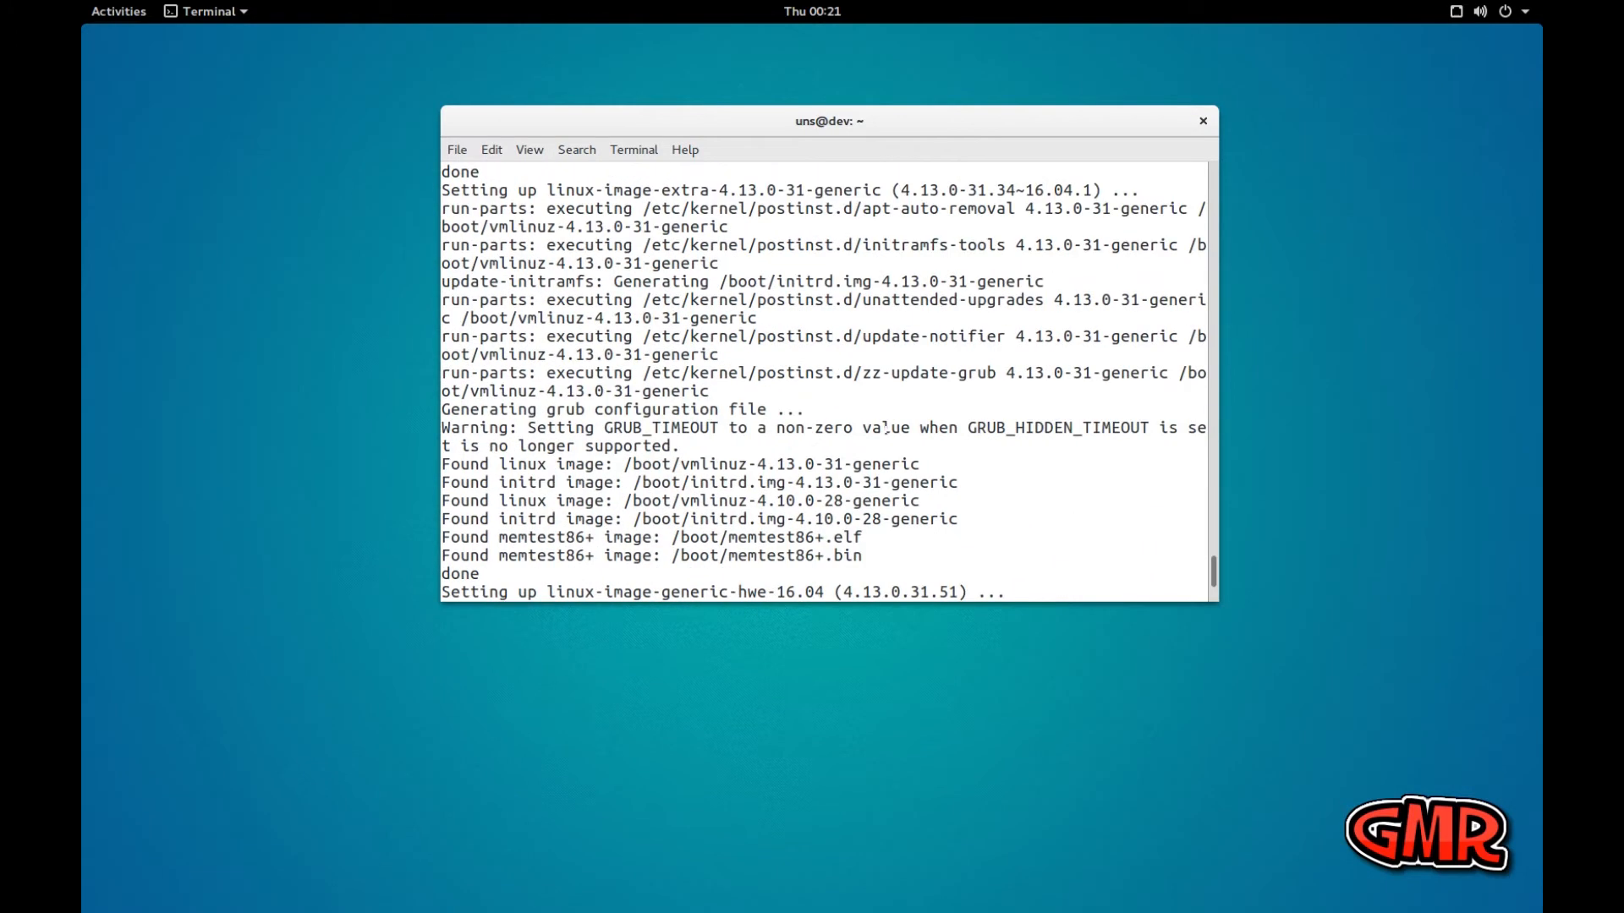
Return to the prompt at the end of the upgrade output and clear the terminal
text(uname -r)
key(Return)
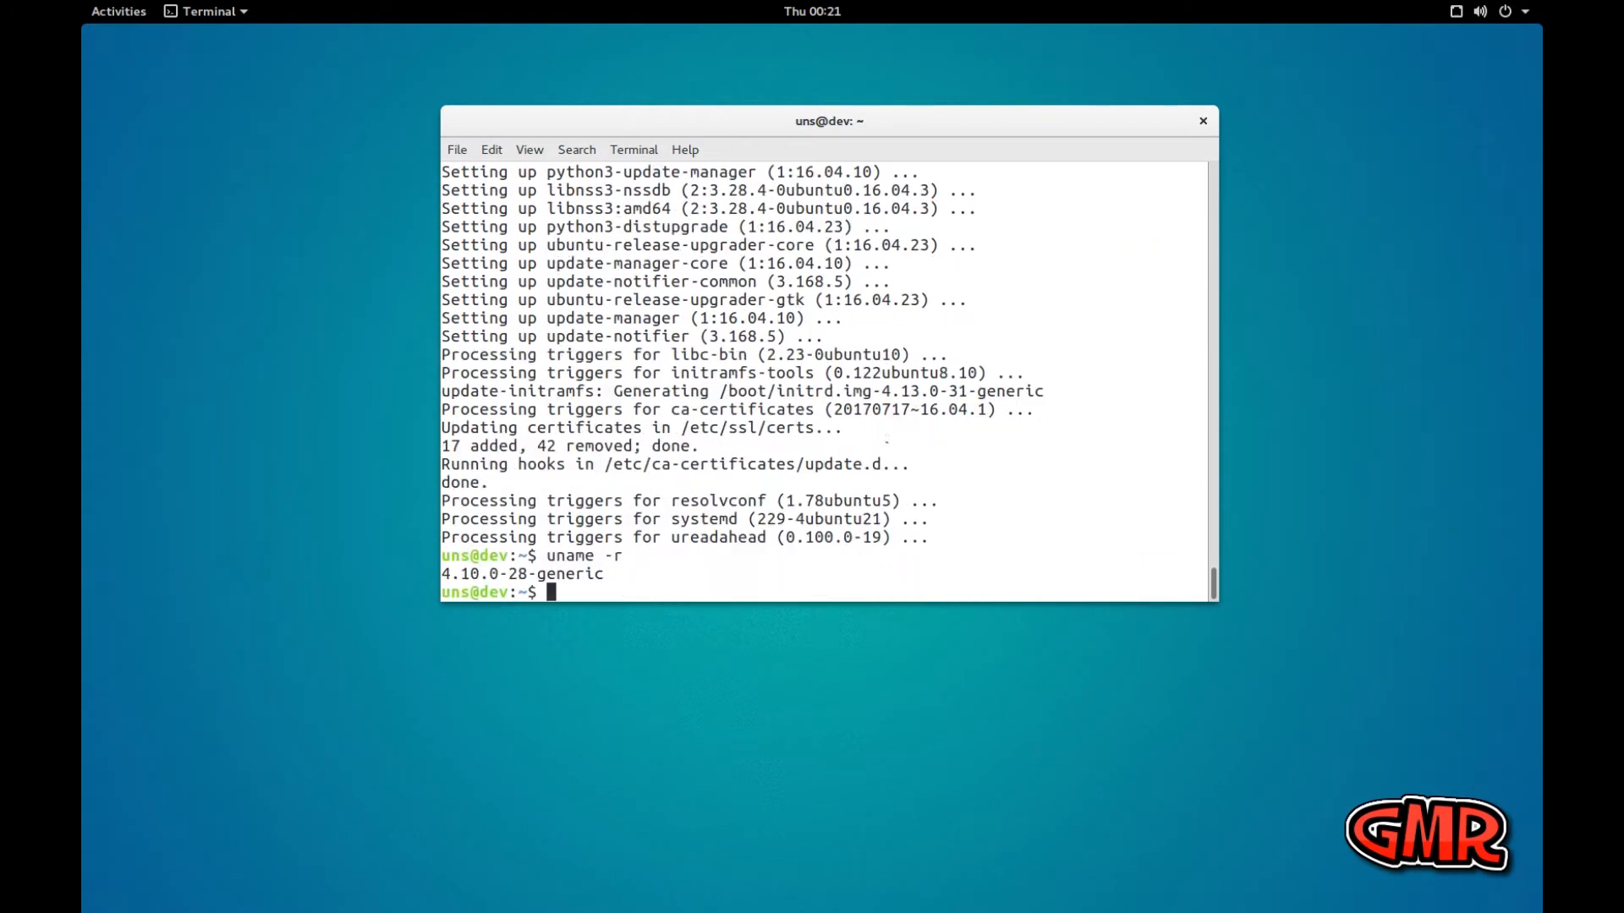
text(clear)
key(Return)
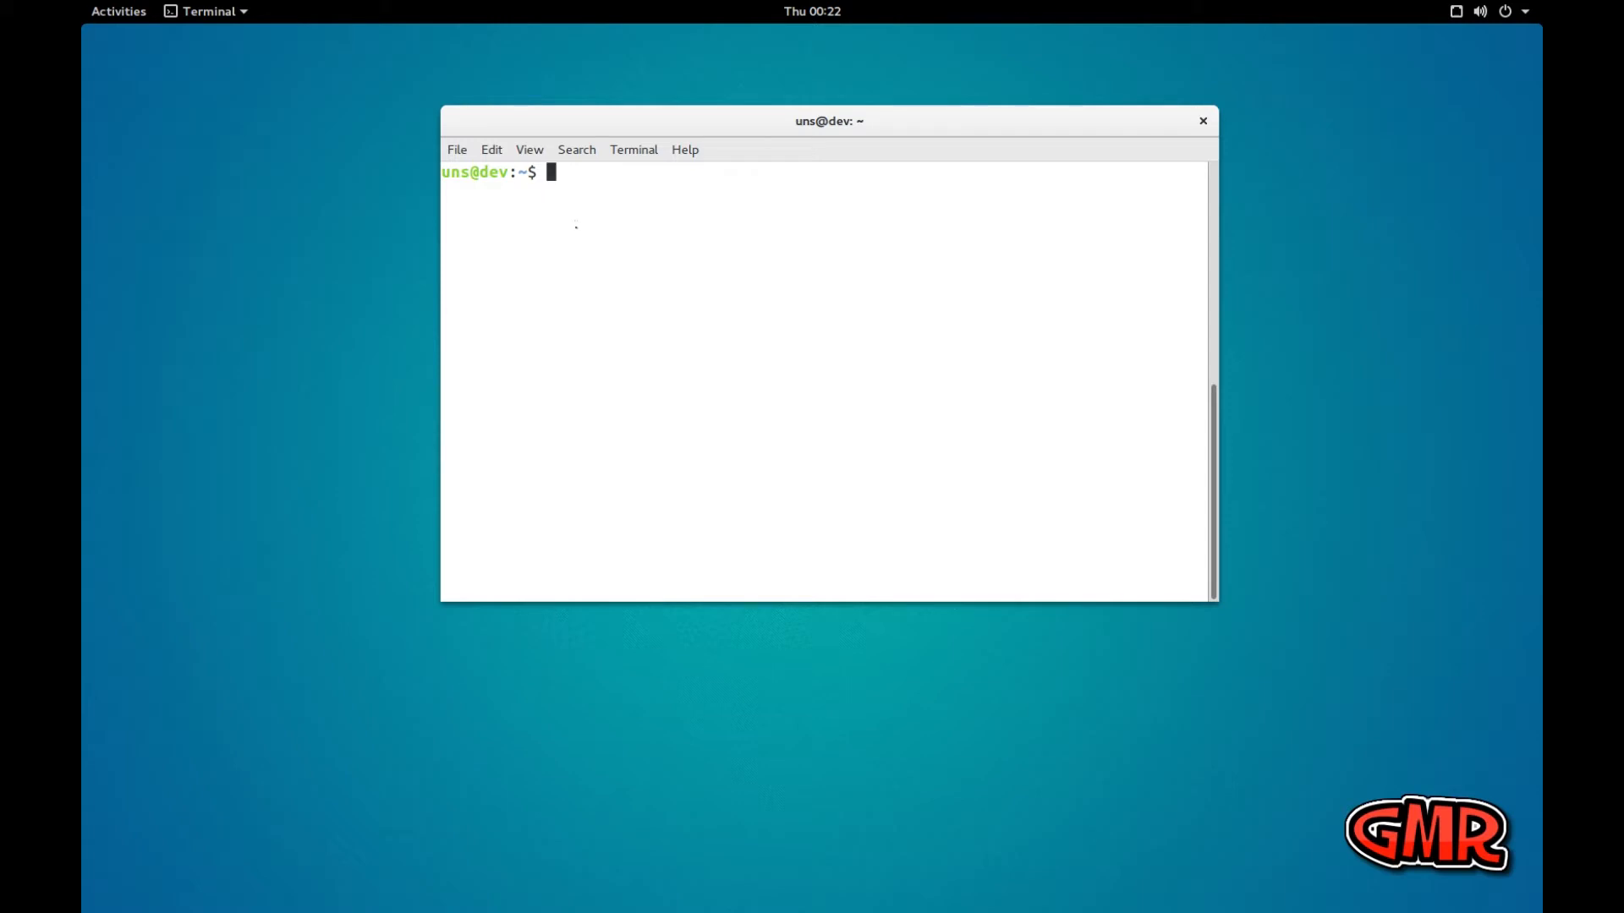
Open /etc/hosts in nano with administrator rights
text(sudo nano /wt)
key(BackSpace)
key(BackSpace)
text(etc/hosts)
key(Return)
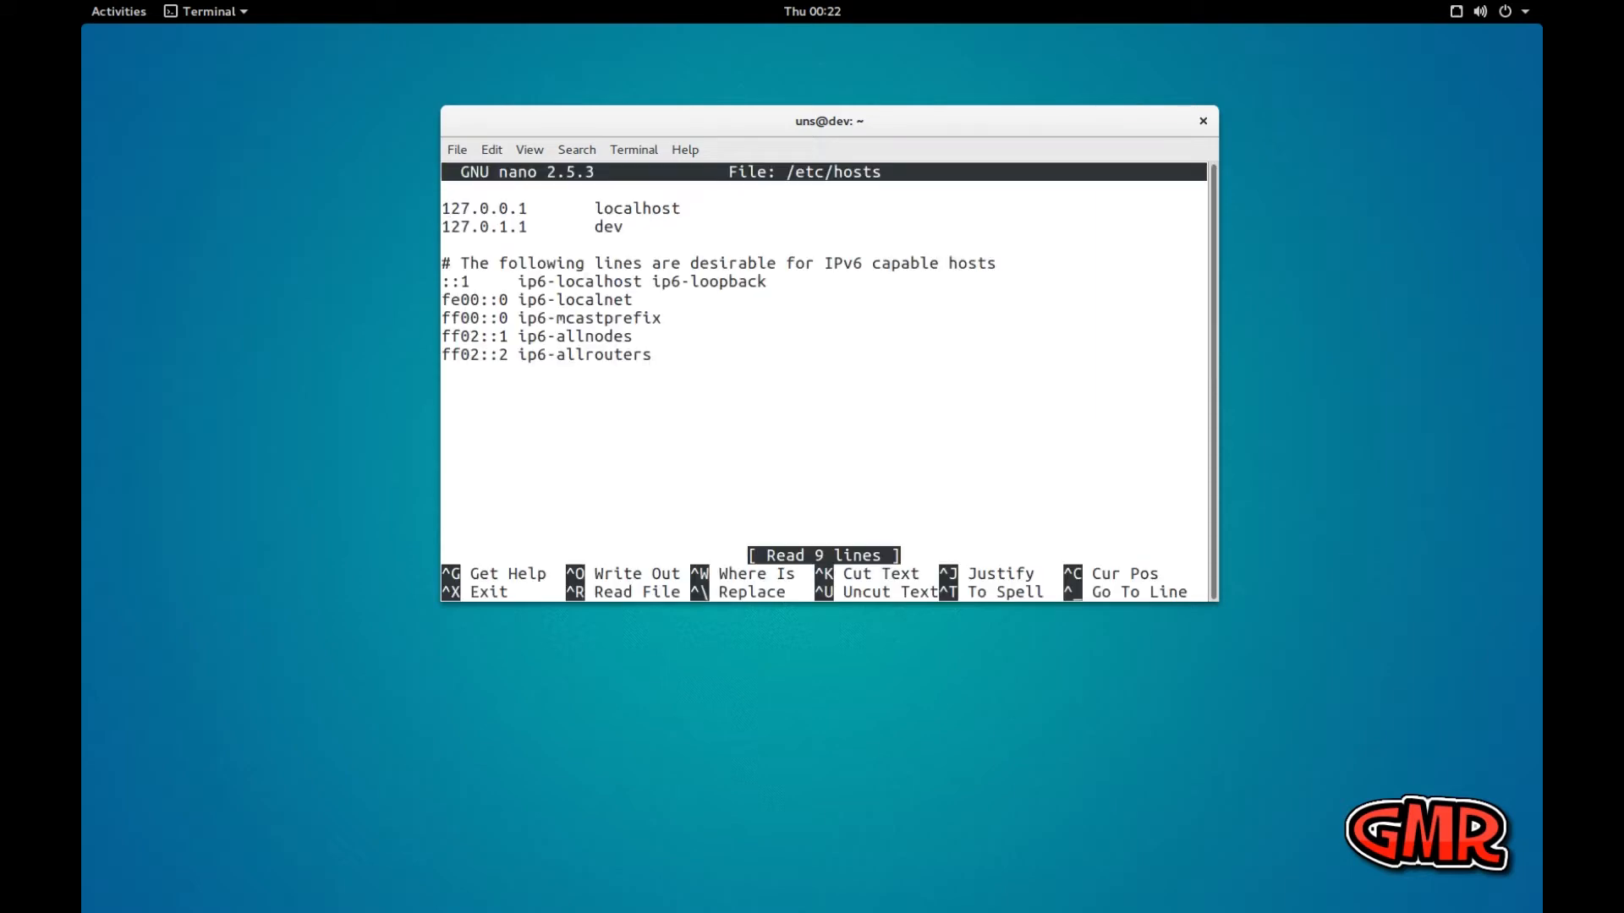
Extend the host name on the 127.0.1.1 line to dev.local and add the alias dev after a tab
key(Down)
key(Right)
key(Right)
key(Right)
key(Right)
key(Right)
key(Right)
key(Right)
key(Right)
key(Right)
key(Right)
key(Right)
key(Right)
key(Right)
key(Right)
key(Right)
key(Left)
key(Left)
text(.local)
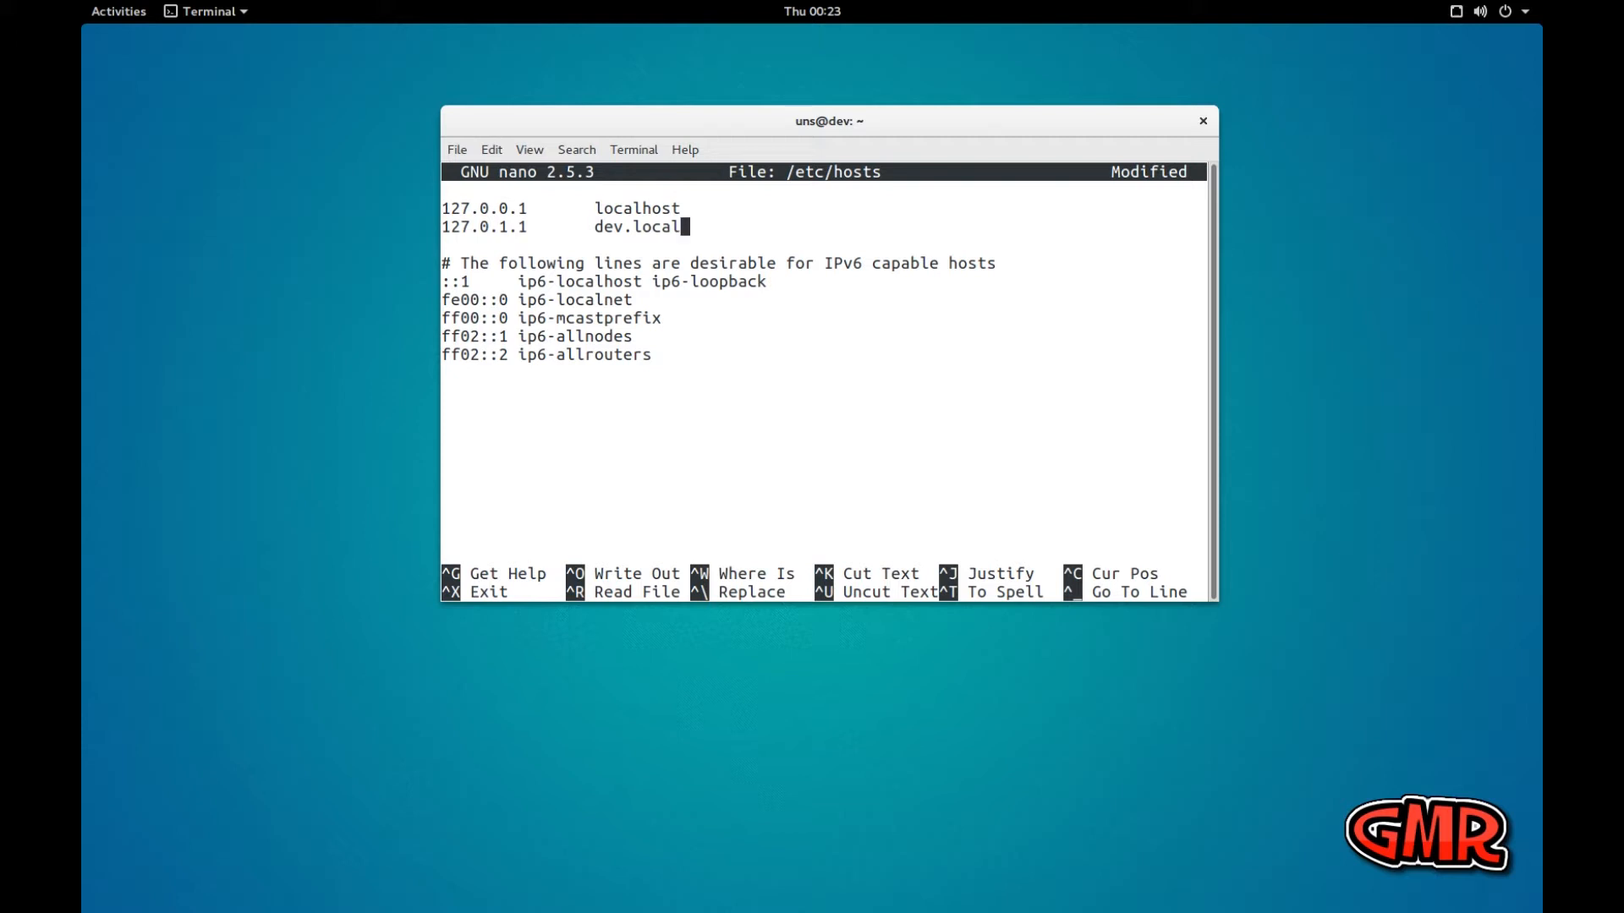
key(Tab)
text(dev)
Save the changes under /etc/hosts and exit nano
key(ctrl+o)
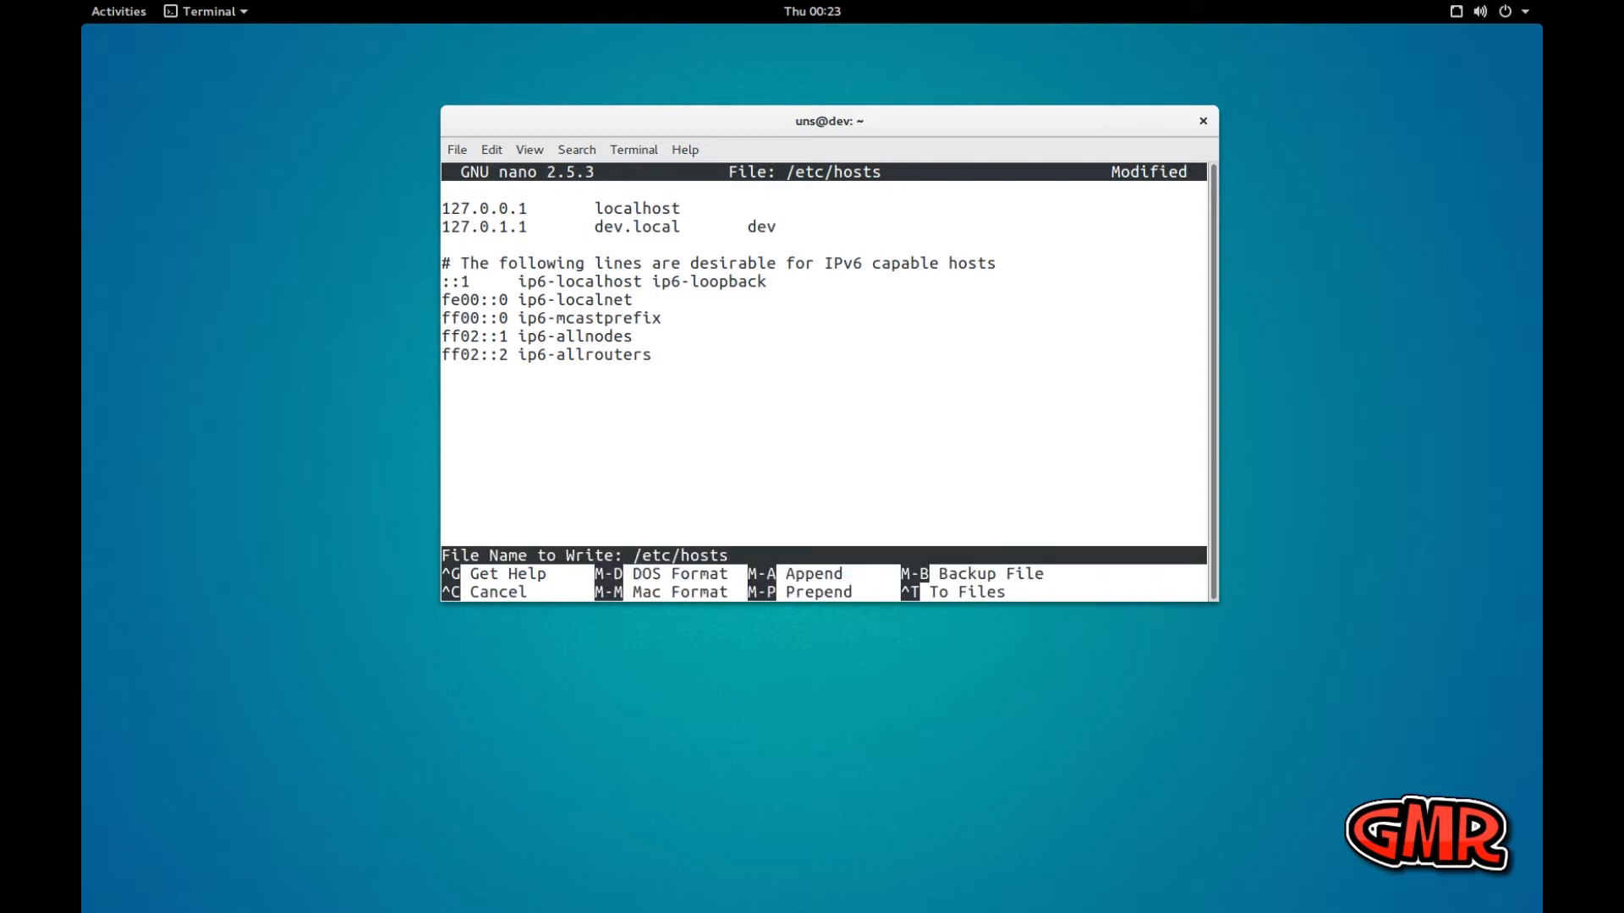
key(Return)
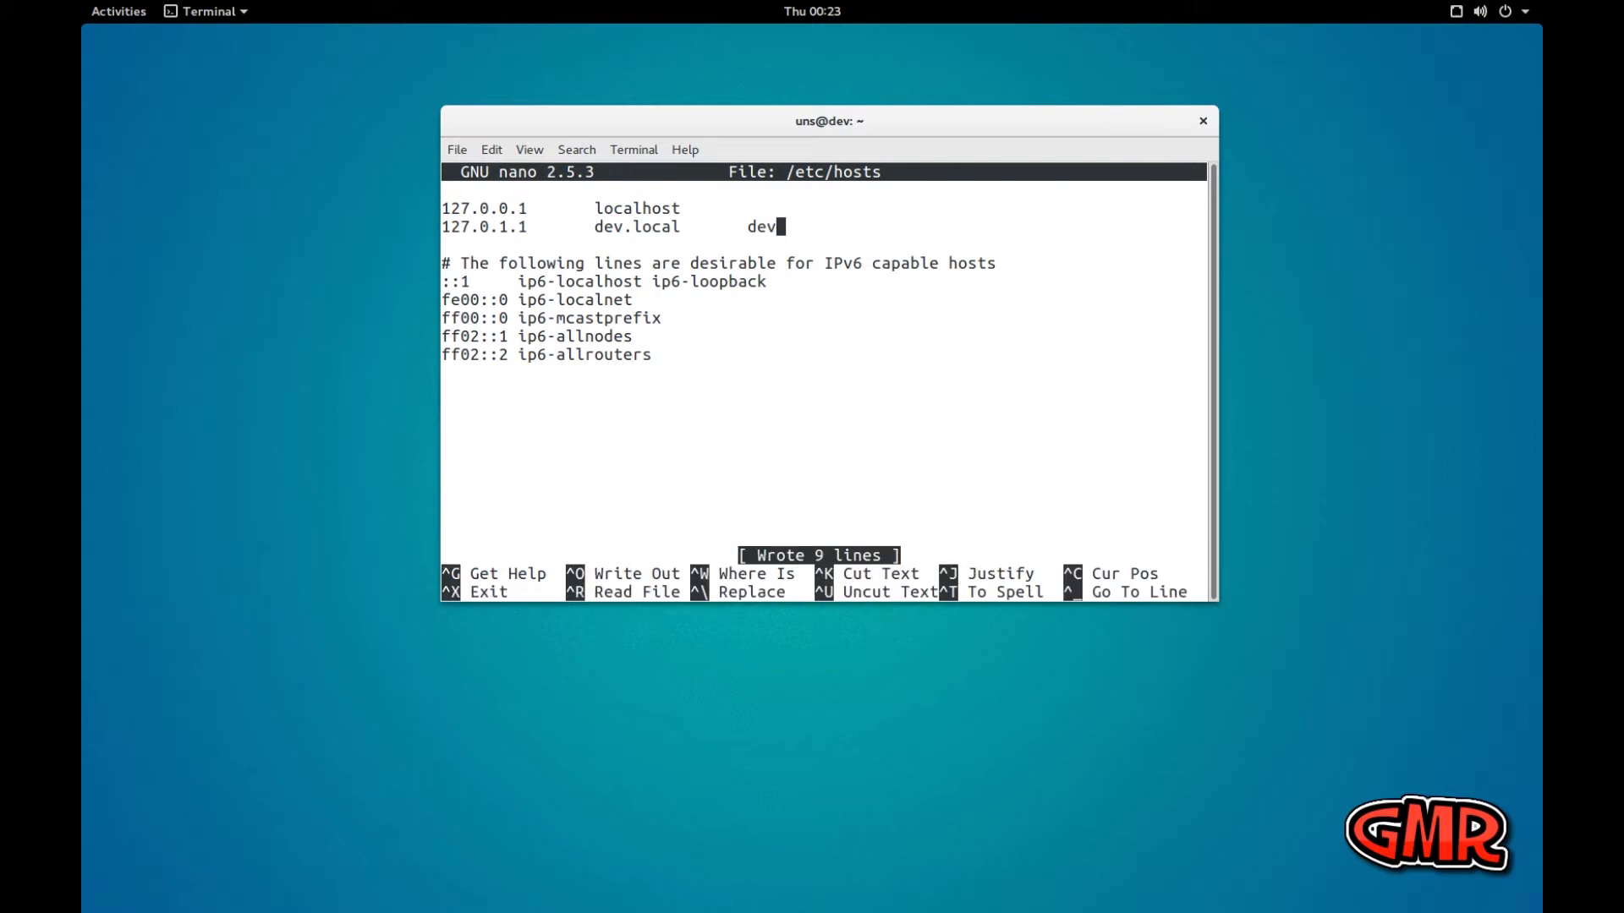
key(ctrl+x)
Clear the terminal and list all network interfaces with ifconfig -a
text(clear)
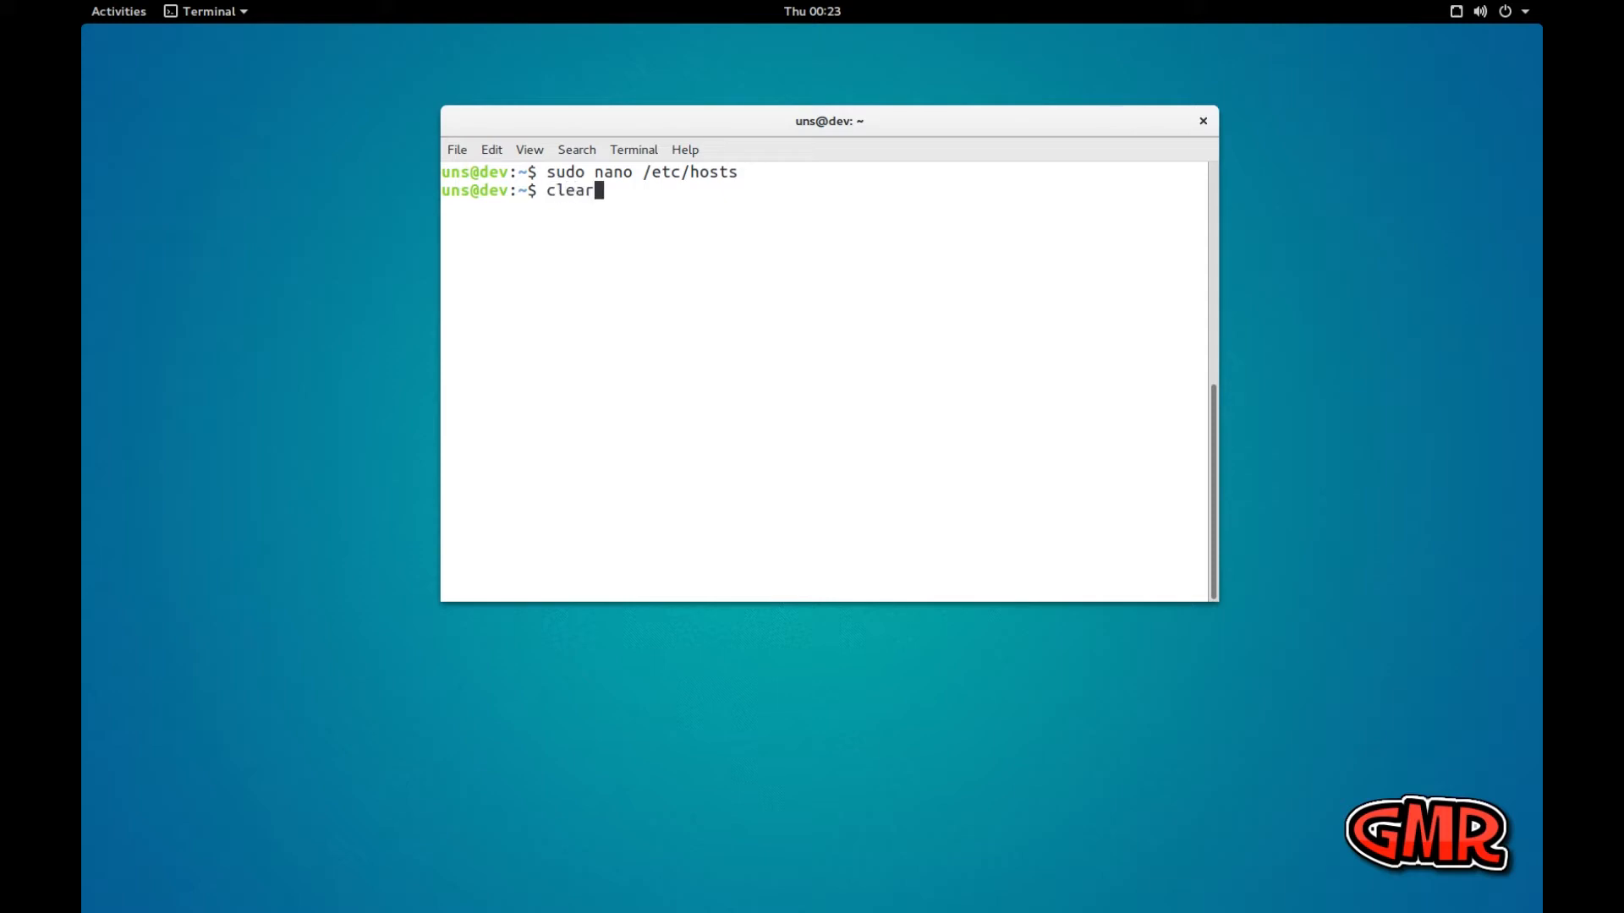
key(Return)
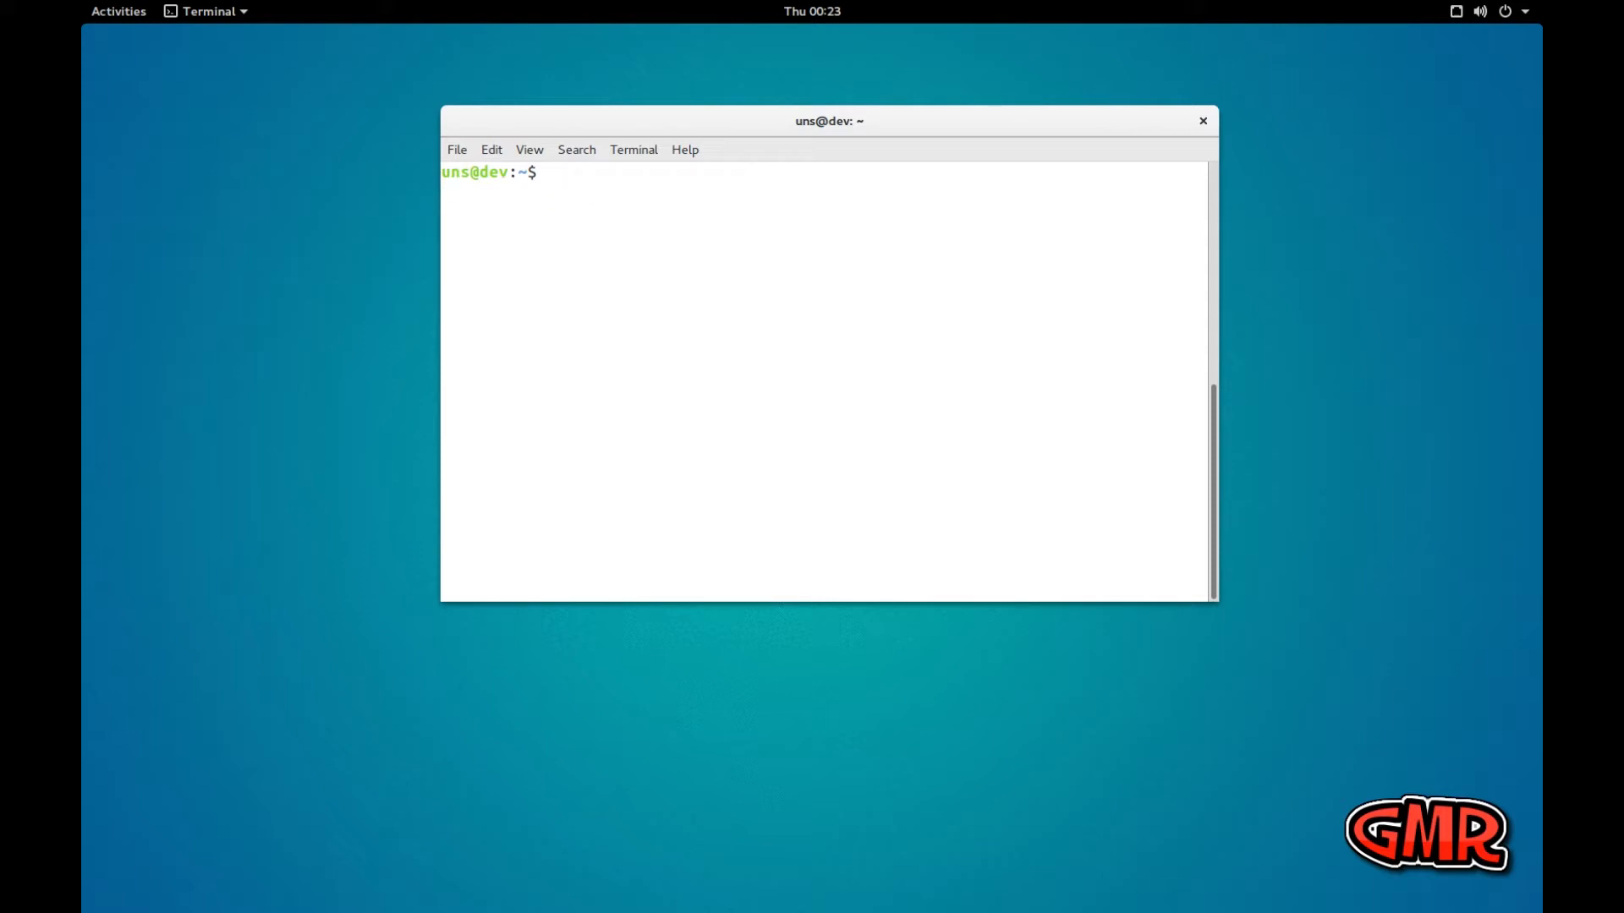
text(ifconfig -a)
key(Return)
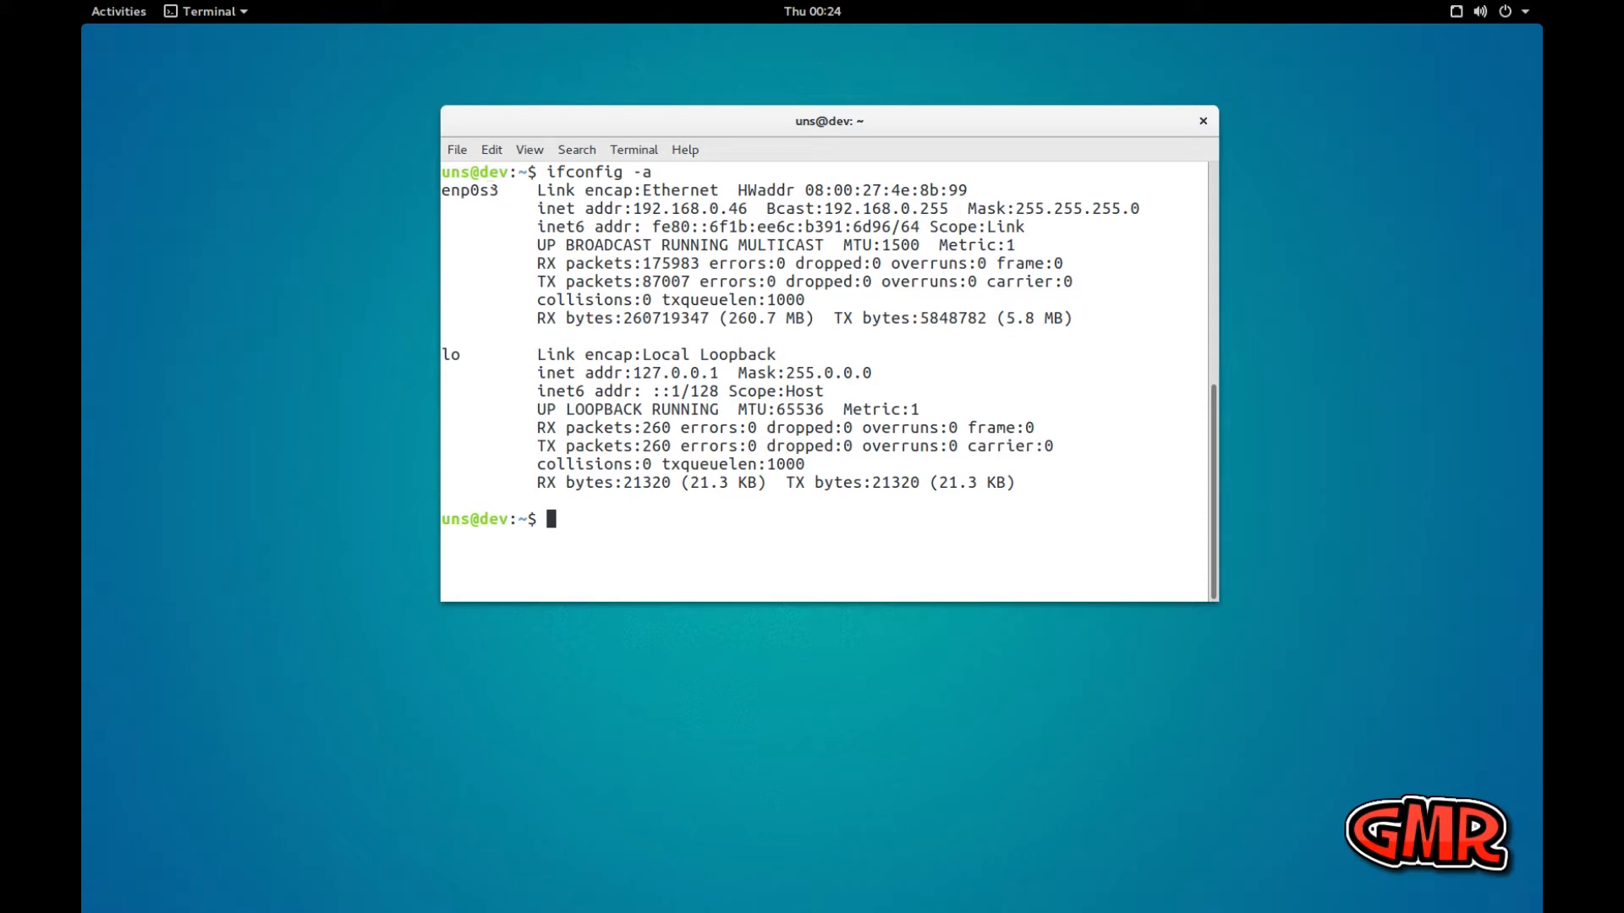
Copy the interface name enp0s3 from the ifconfig output and clear the terminal
drag(495, 189, 441, 190)
right_click(471, 193)
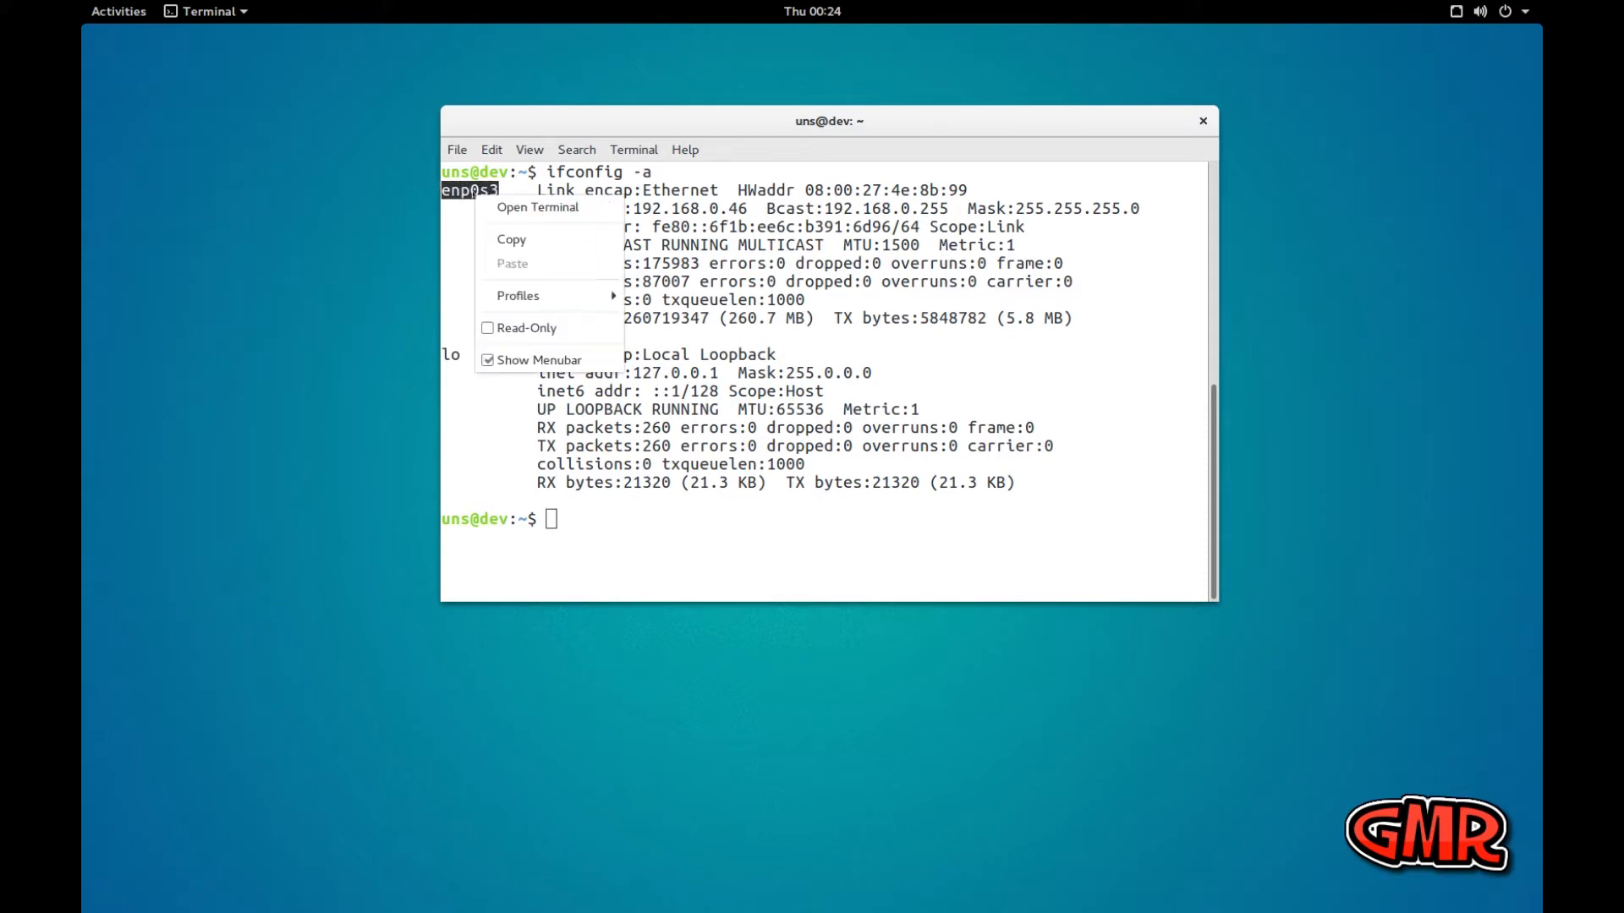
click(505, 240)
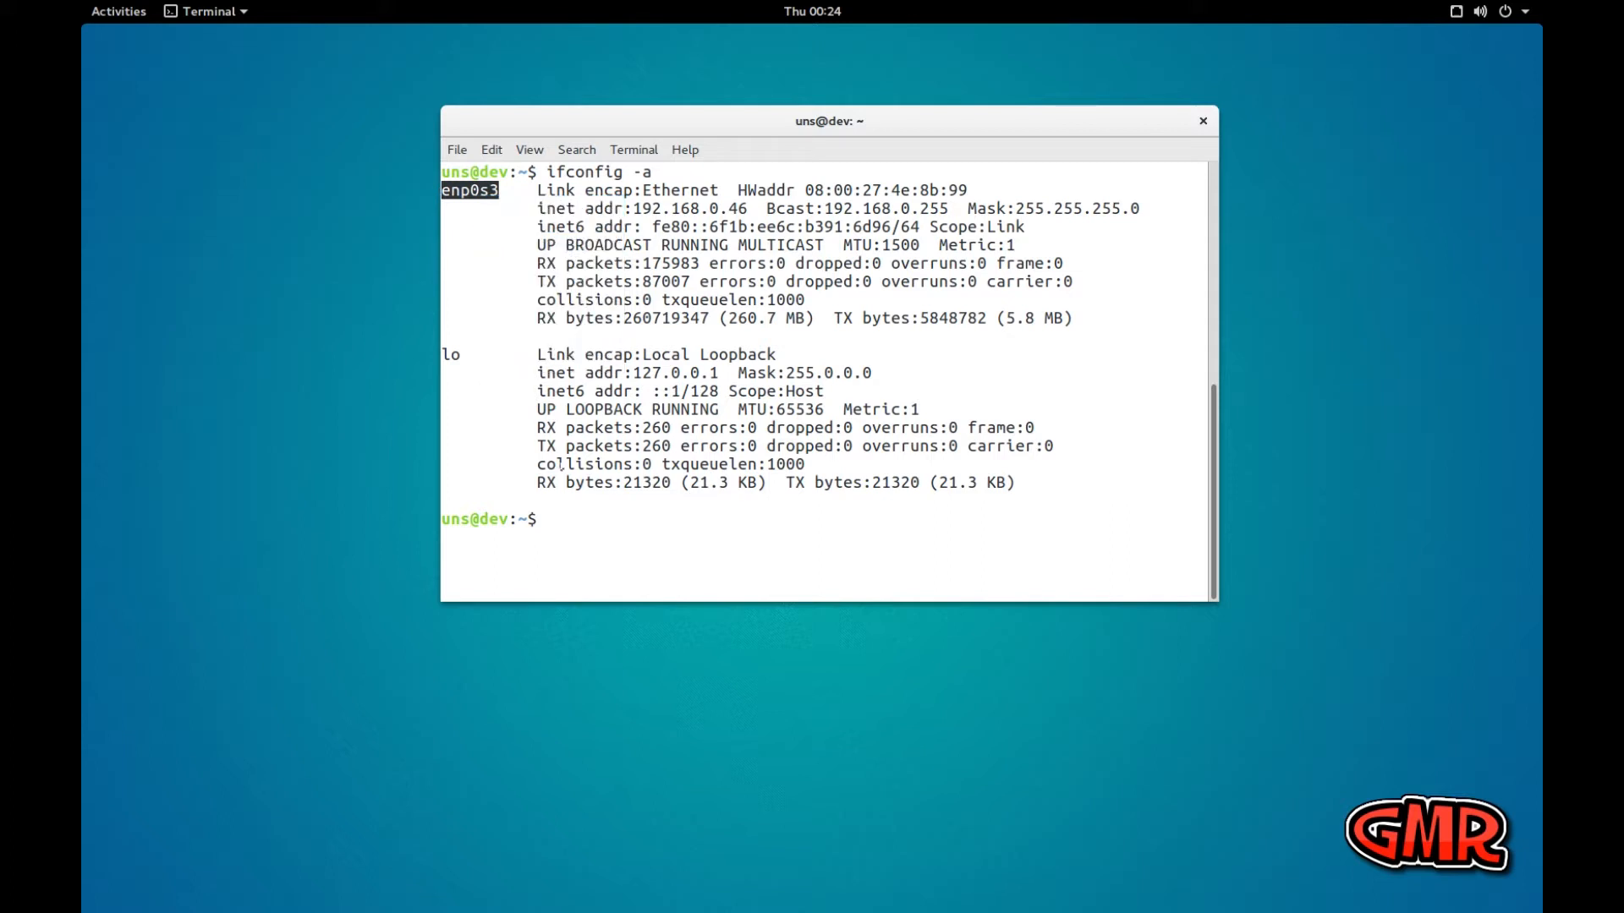
click(572, 515)
text(clear)
key(Return)
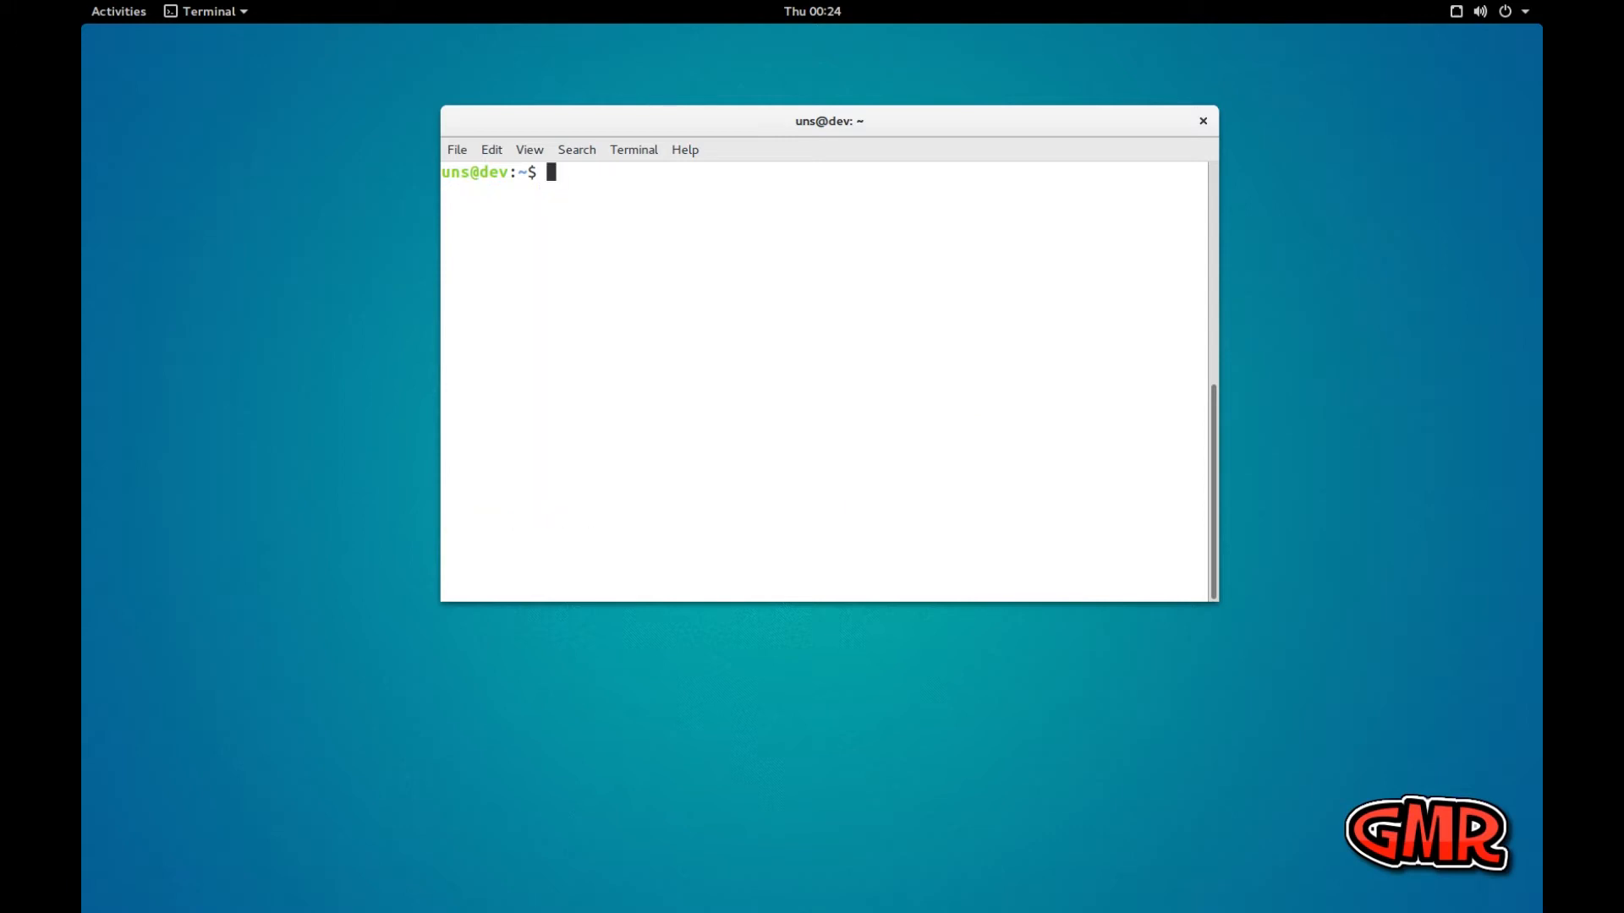
Open /etc/network/interfaces in nano with administrator rights
text(sudo nano /etc/net)
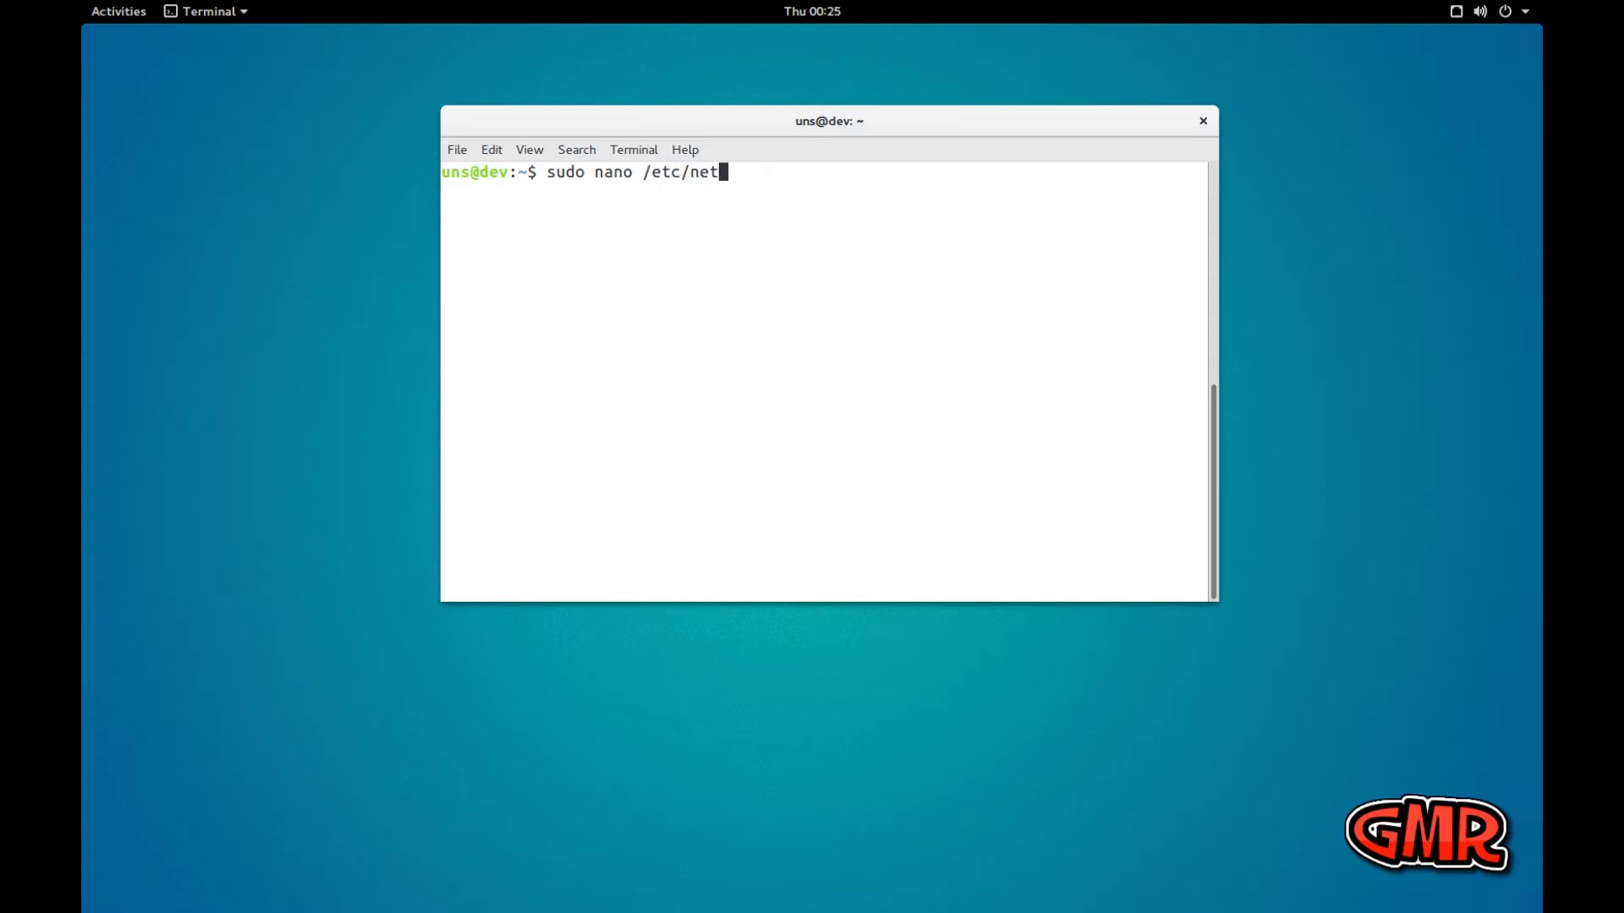
text(work.)
key(BackSpace)
text(/interf)
key(Tab)
key(Return)
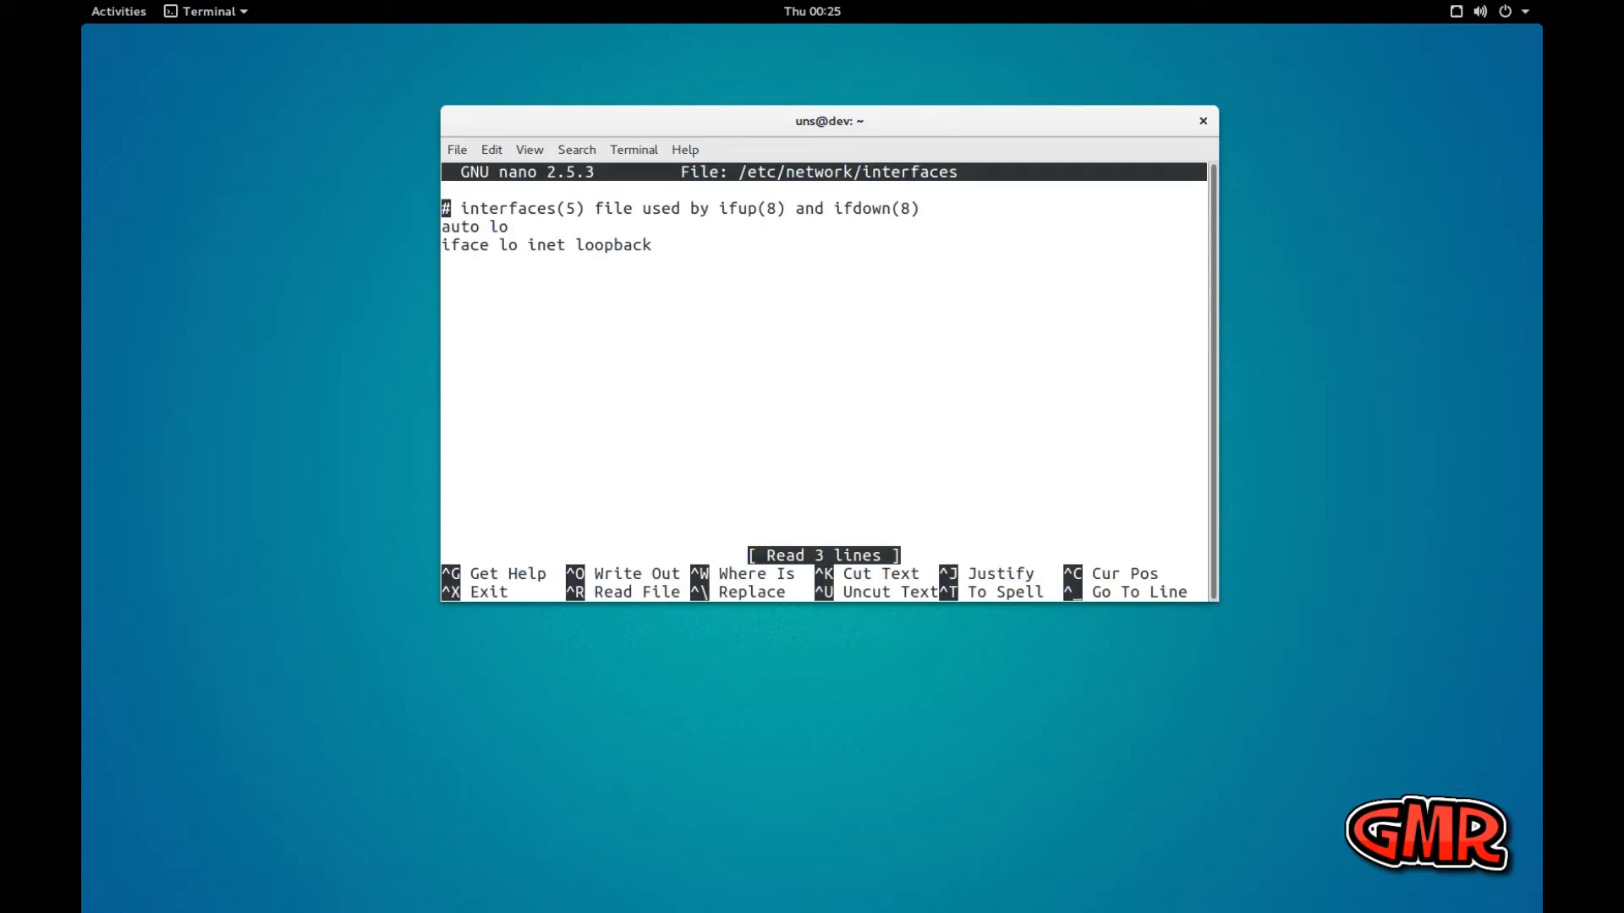
Add the comment "# Add a static IP" below the loopback entry, separated by a blank line
key(Down)
key(Down)
key(Return)
text(# Add a sta)
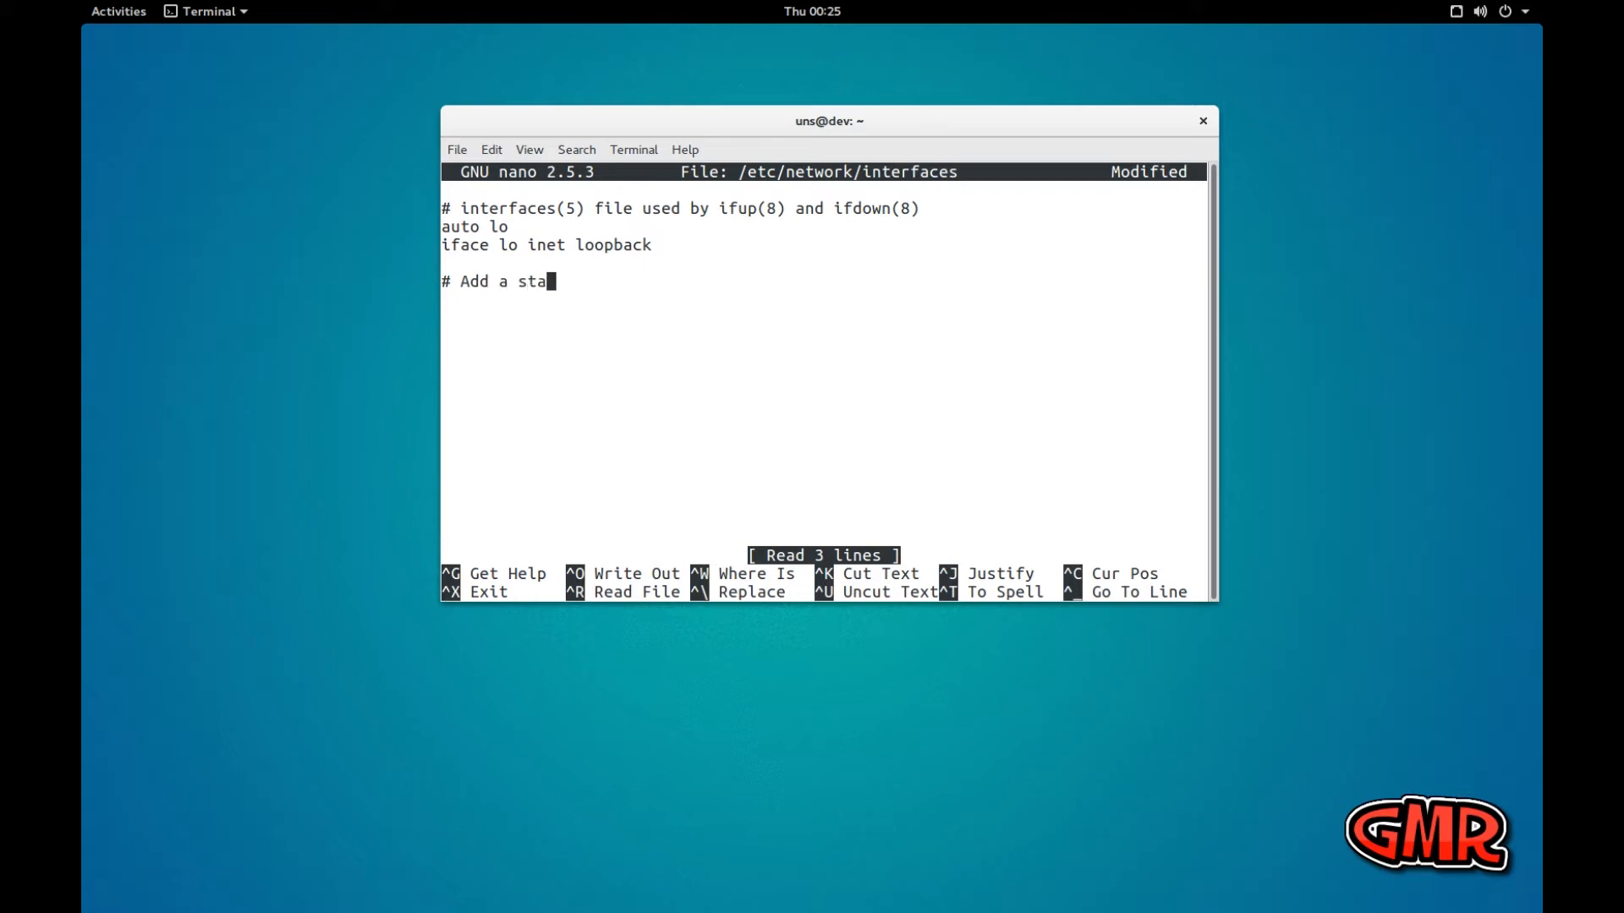
text(tic IP)
Enter the line "ifave enp0s3 inet static" under the static IP comment
text(if)
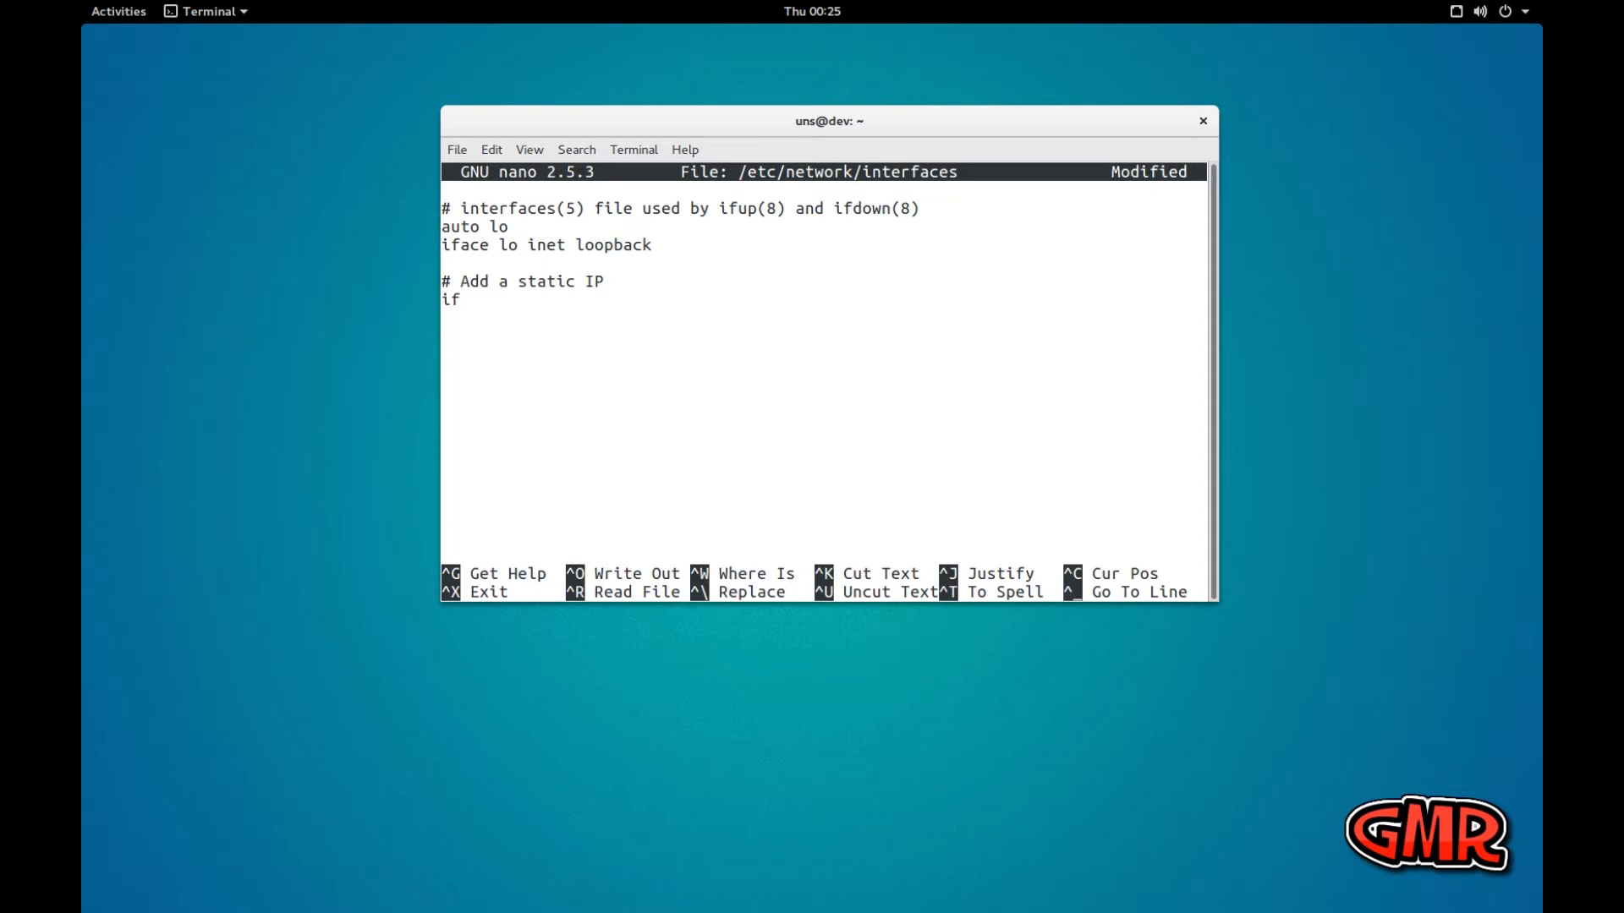
text(ave enp0s3 i)
text(net)
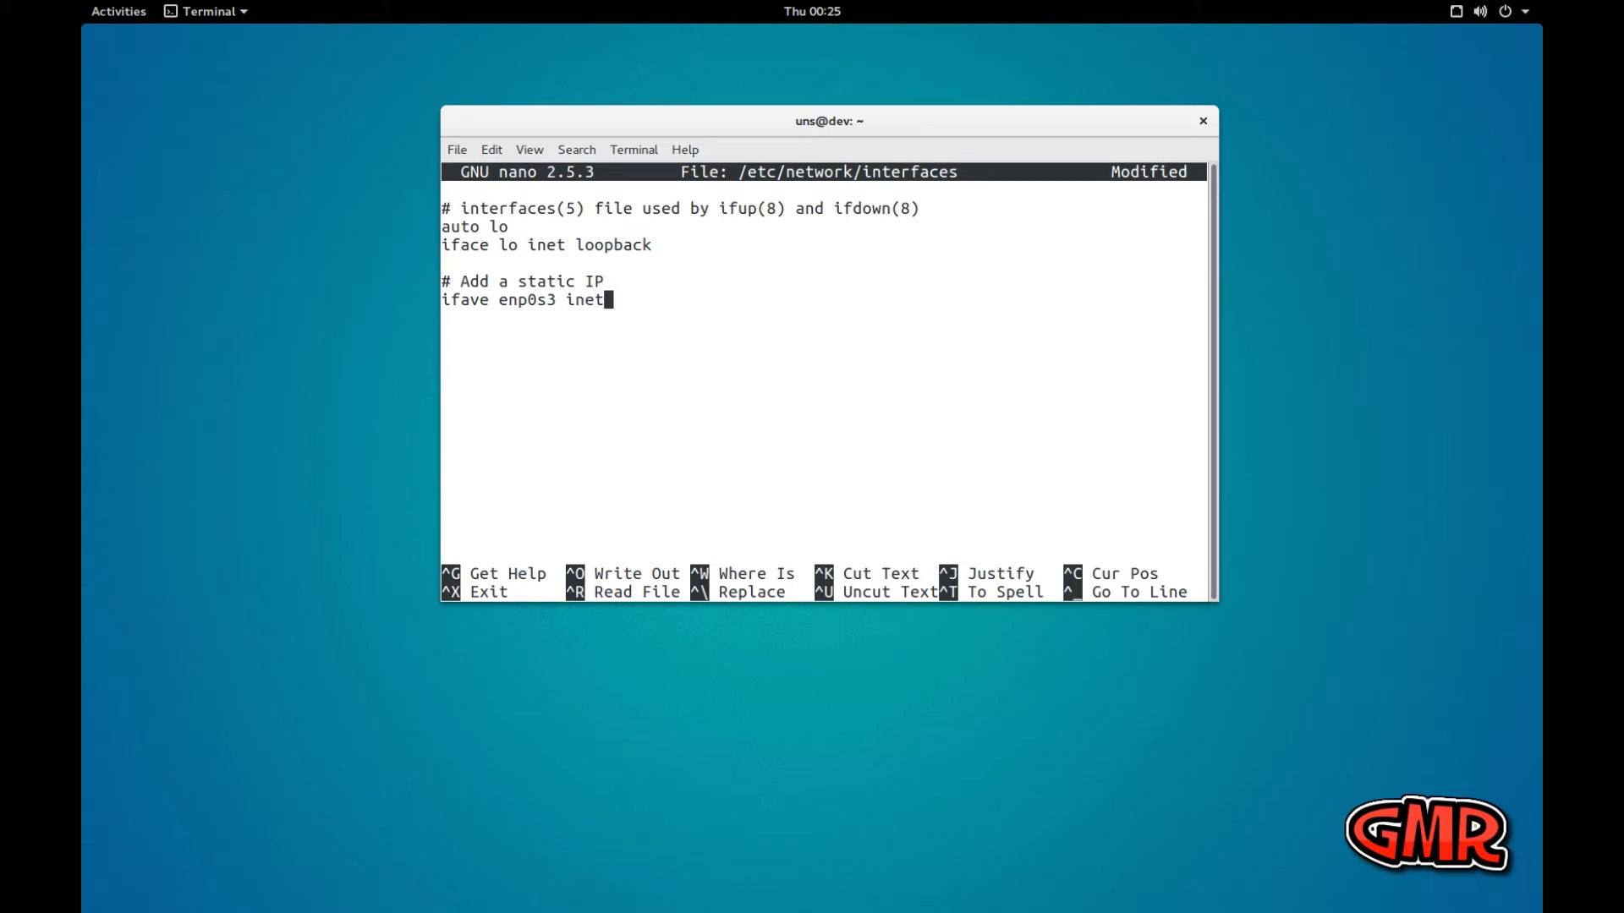
text( static)
Add an indented address line with 192.168.0.220 under the enp0s3 entry
key(Return)
key(Tab)
text(address)
key(Page_Up)
key(Down)
key(Down)
key(Down)
key(Down)
key(Down)
key(Down)
key(Down)
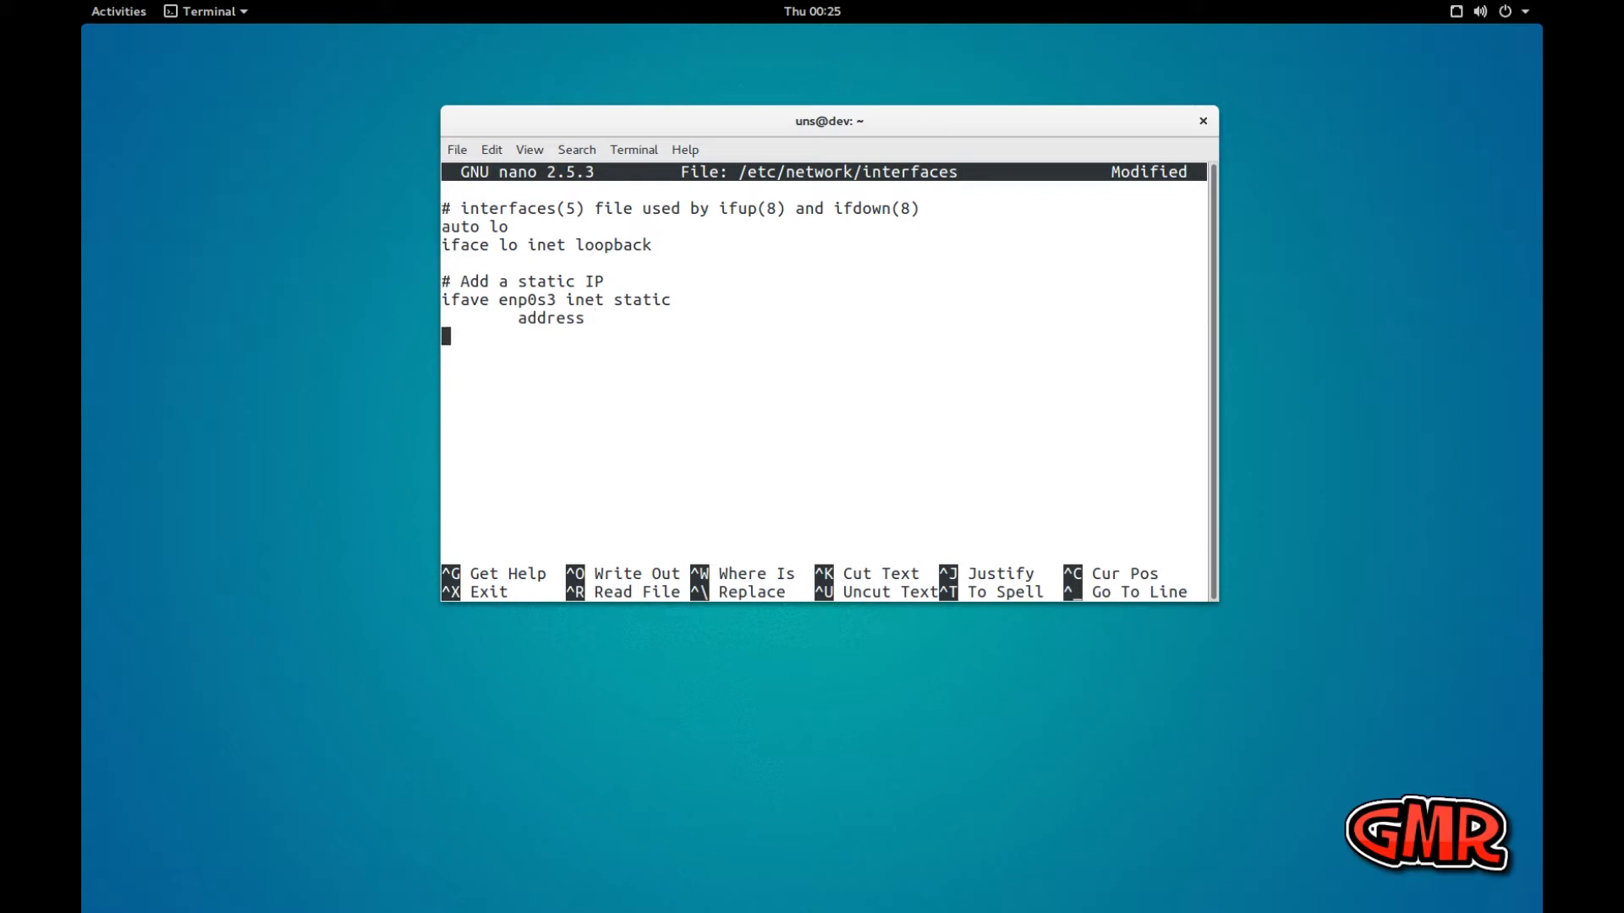
key(Up)
key(Right)
key(Right)
key(Right)
key(Right)
key(Right)
key(Right)
key(Right)
key(Right)
key(Right)
text(192.168.0.220)
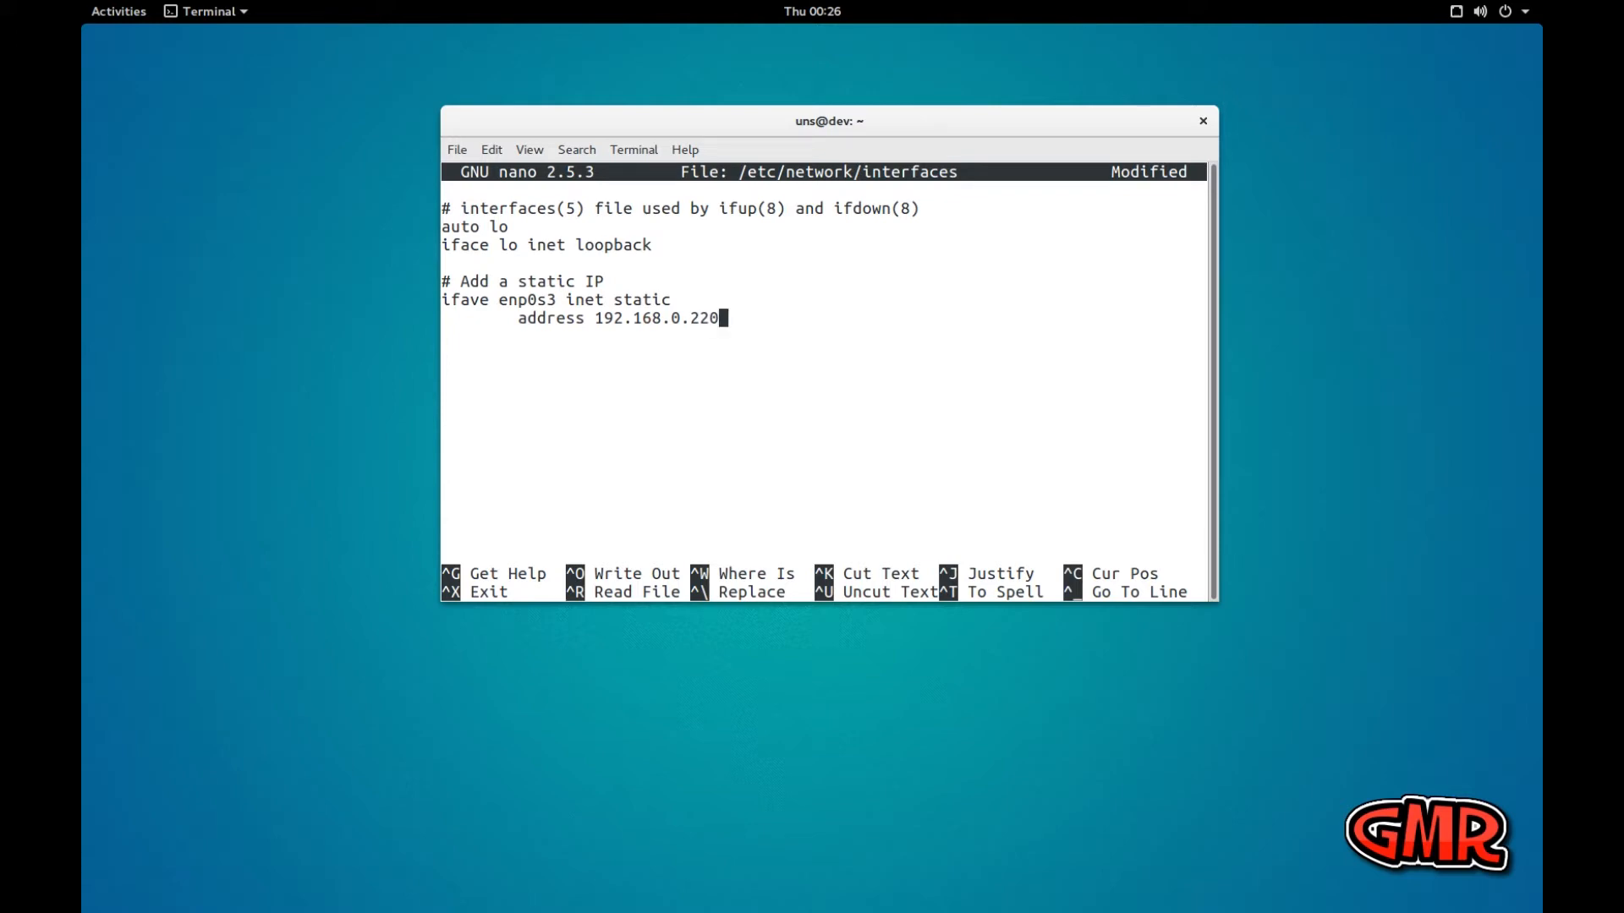
Add a netmask line with 255.255.255.0 below the address
key(Return)
text(netmask 255.255.)
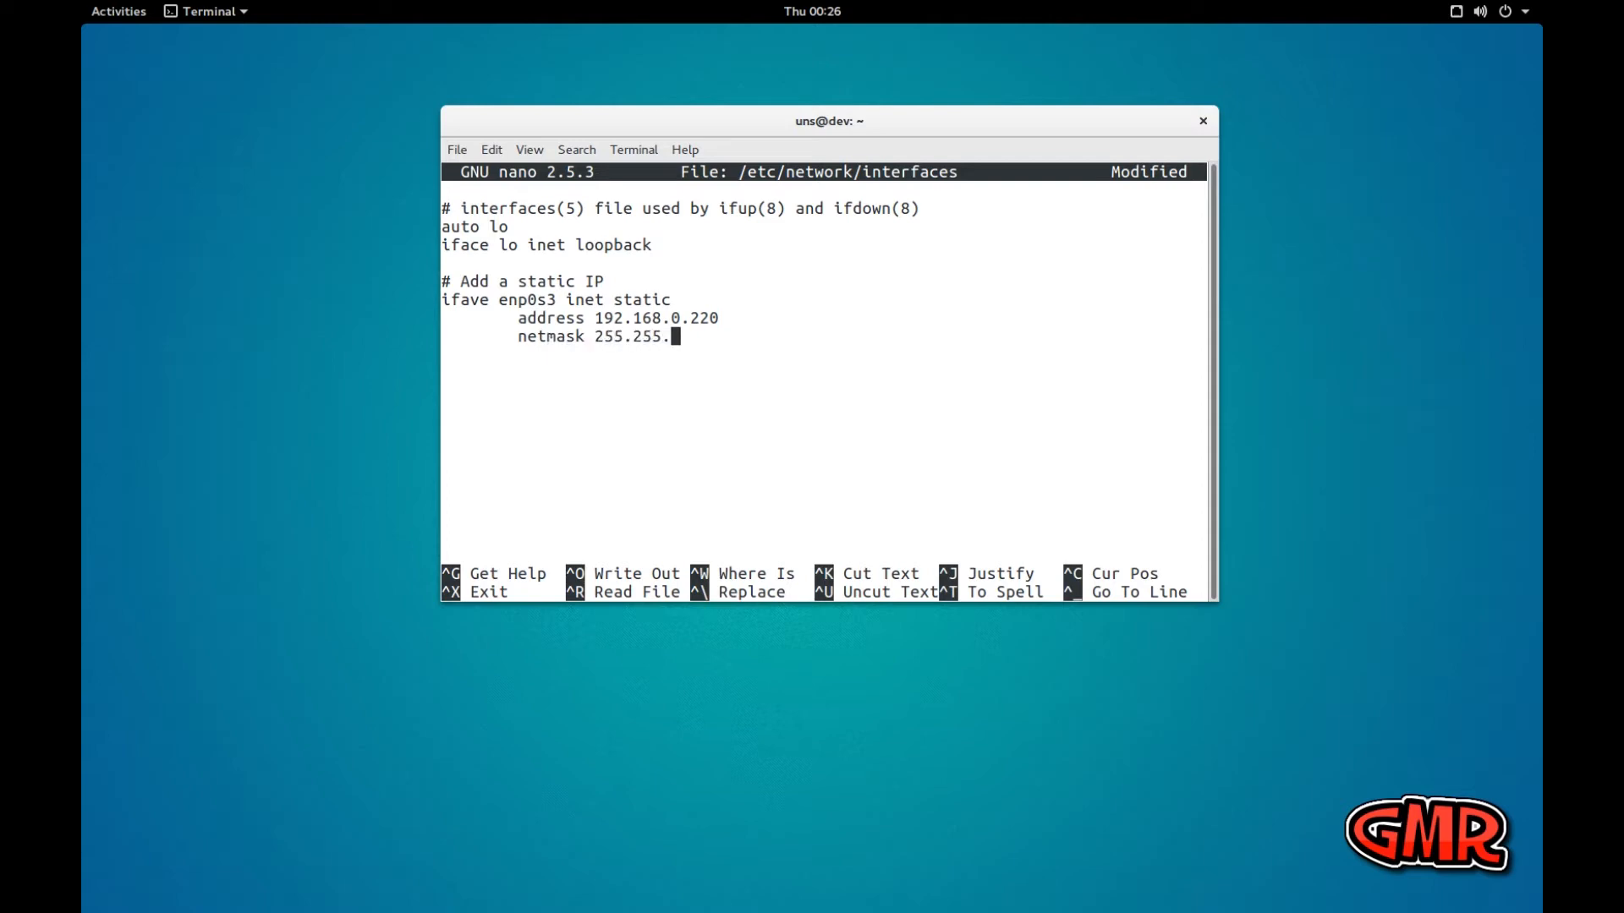
text(0.)
key(BackSpace)
key(BackSpace)
text(255.0)
Add a gateway line with 192.168.0.1 below the netmask
key(Return)
text(gatewa)
text(r)
key(BackSpace)
text(y )
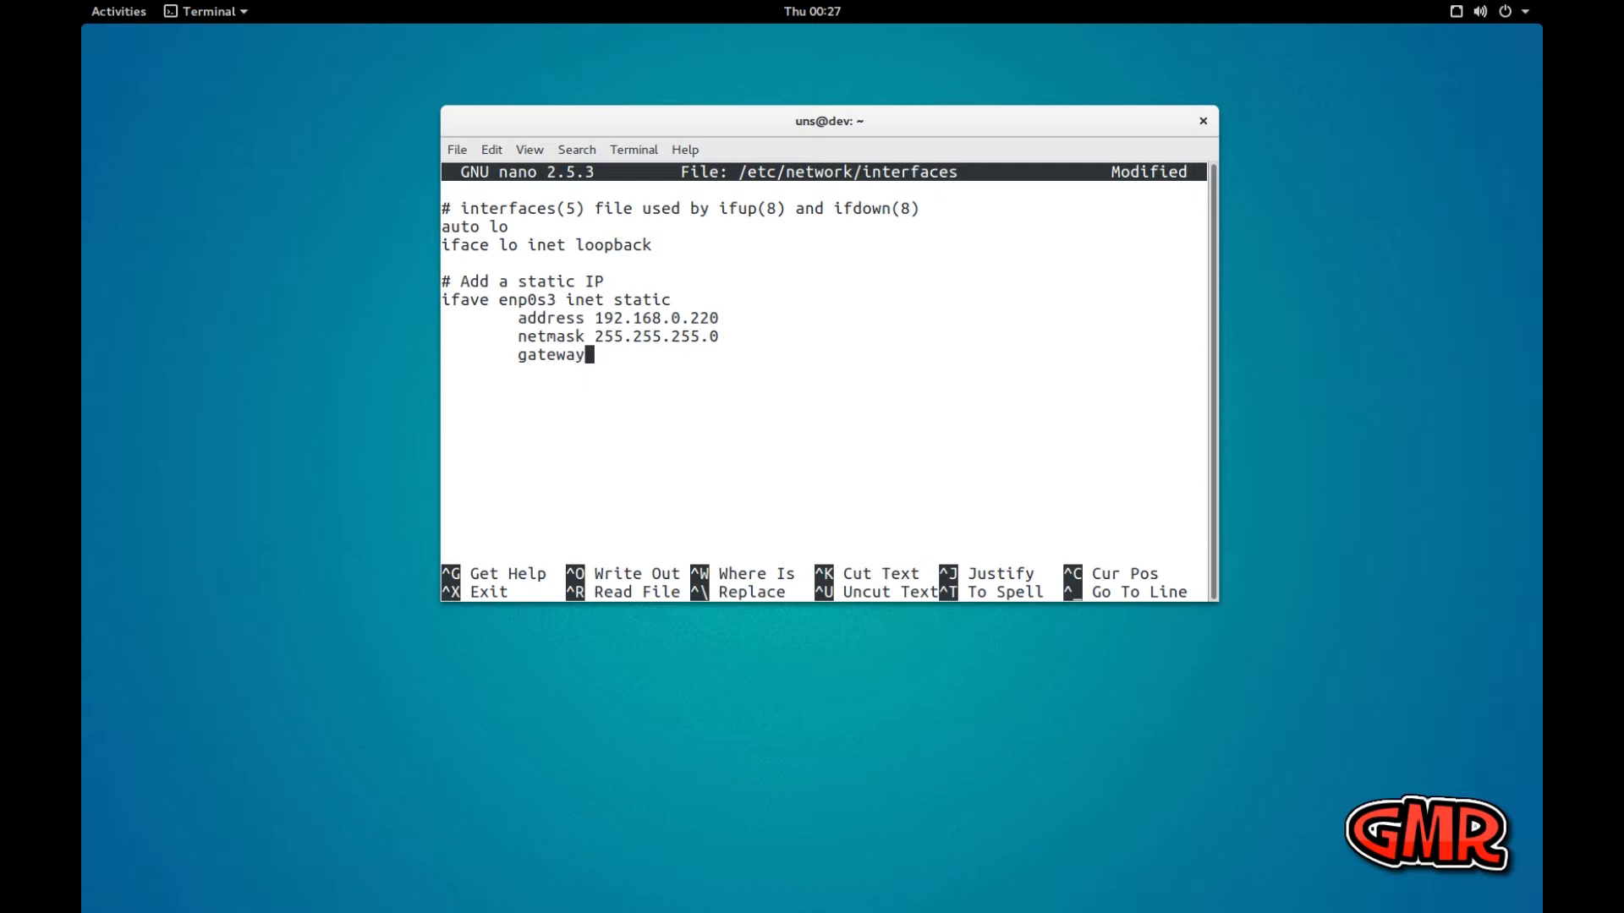
text(192.)
text(0.)
key(BackSpace)
key(BackSpace)
text(168.0.1)
Add an indented dns-nameservers line with 208.67.222.222 below the gateway
key(Return)
key(Tab)
text(dns-nam)
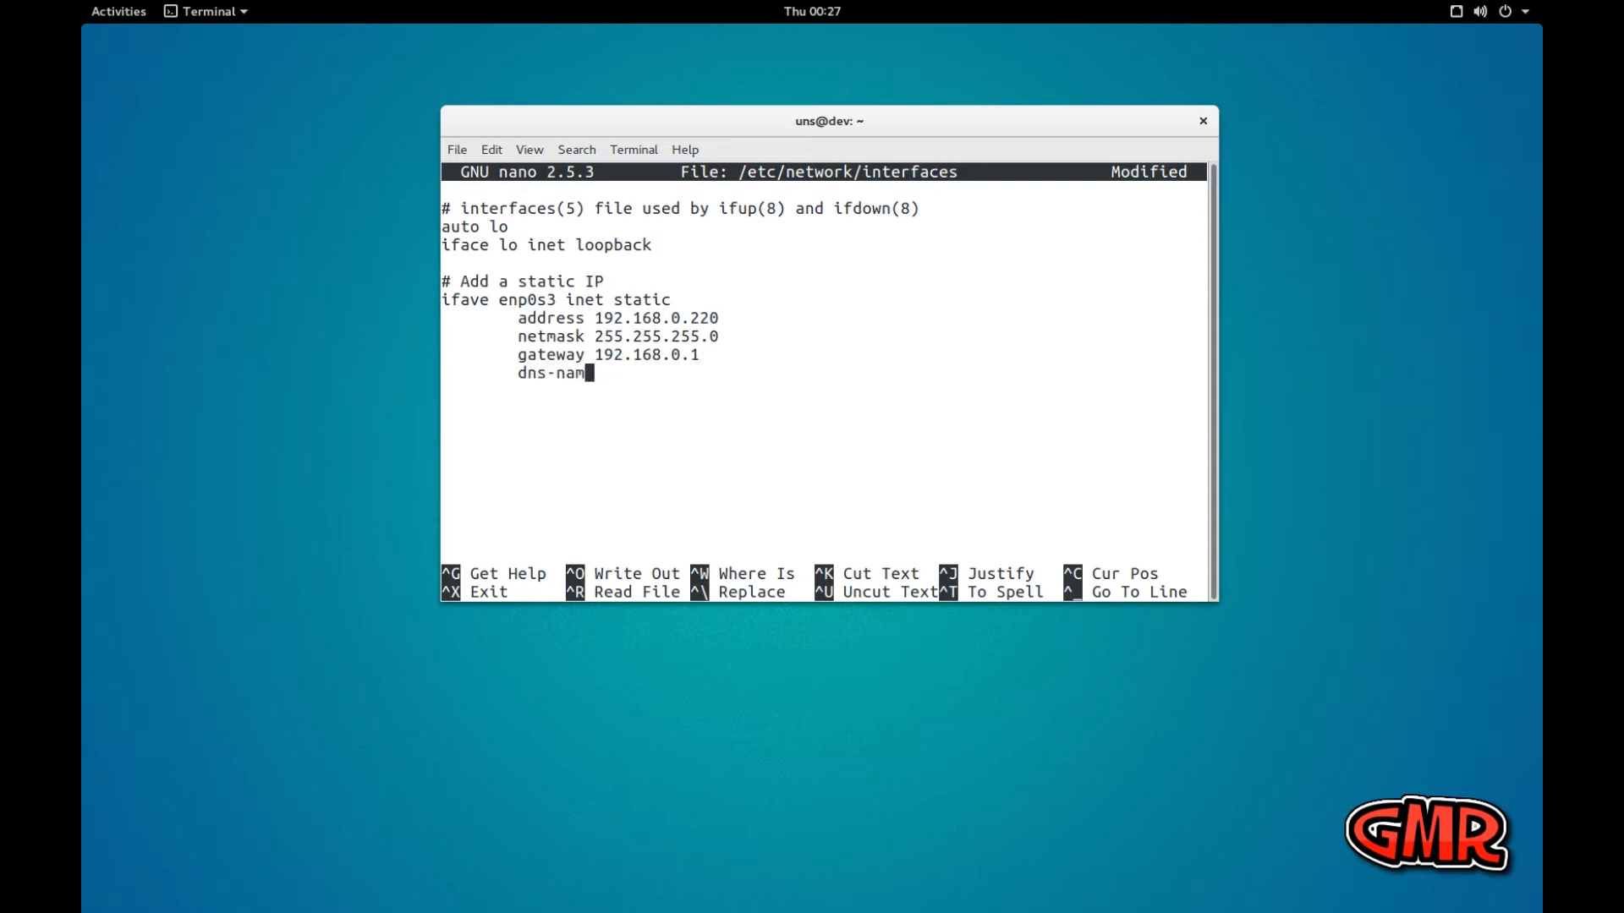
text(eservers 208.67.222)
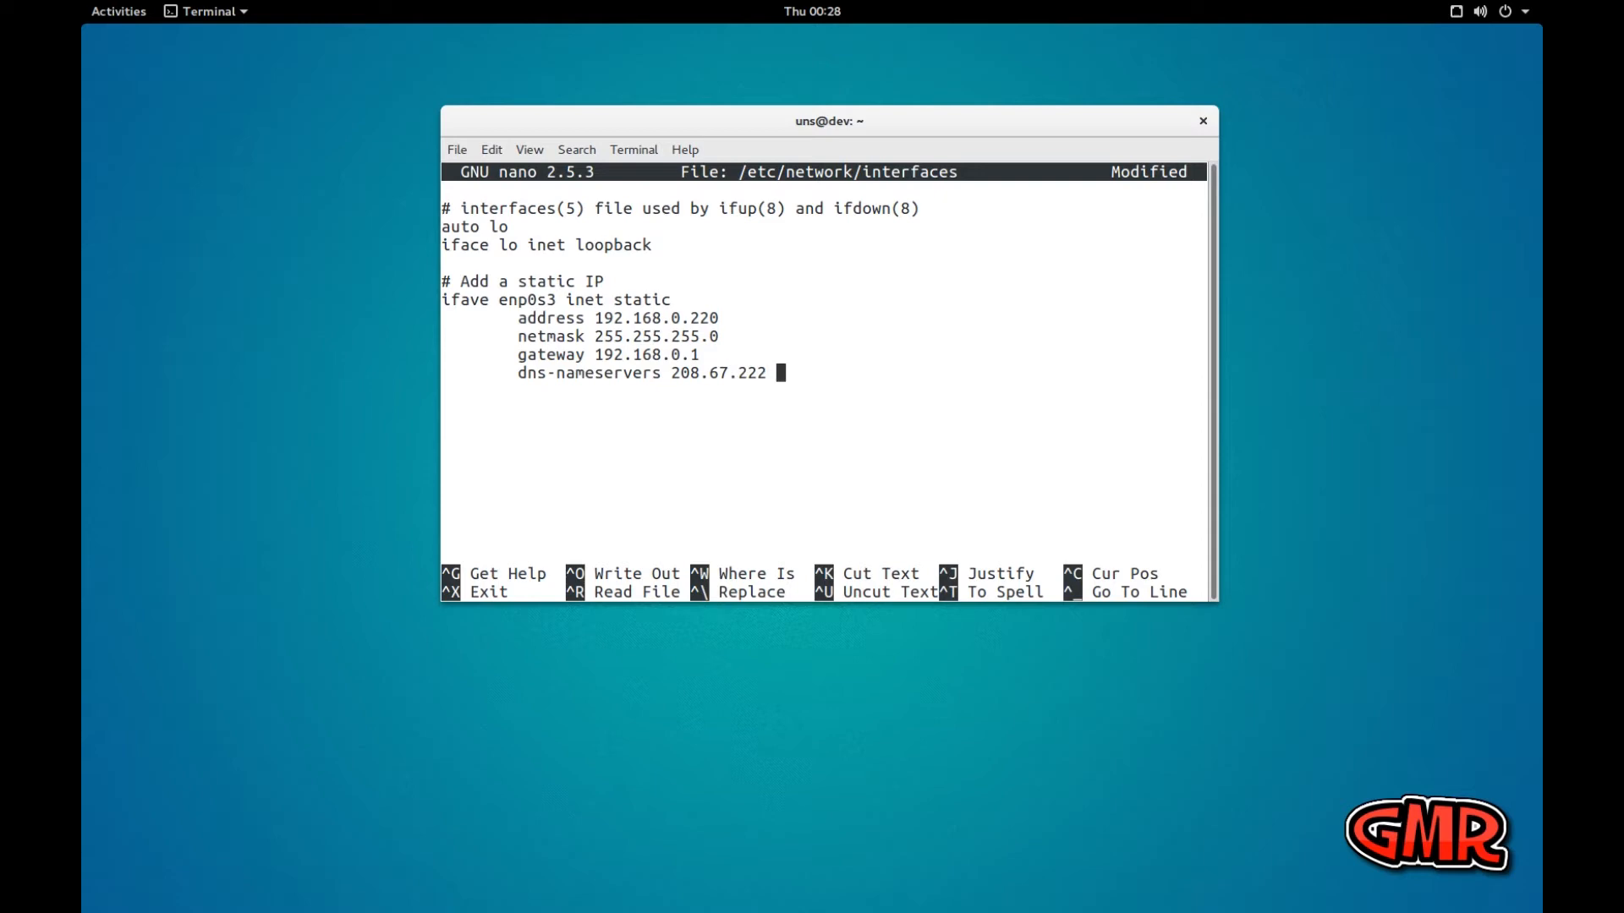
text(.222)
Add a second dns-nameservers line with 208.67.220.220
key(Return)
key(Tab)
text(dns-nameserver)
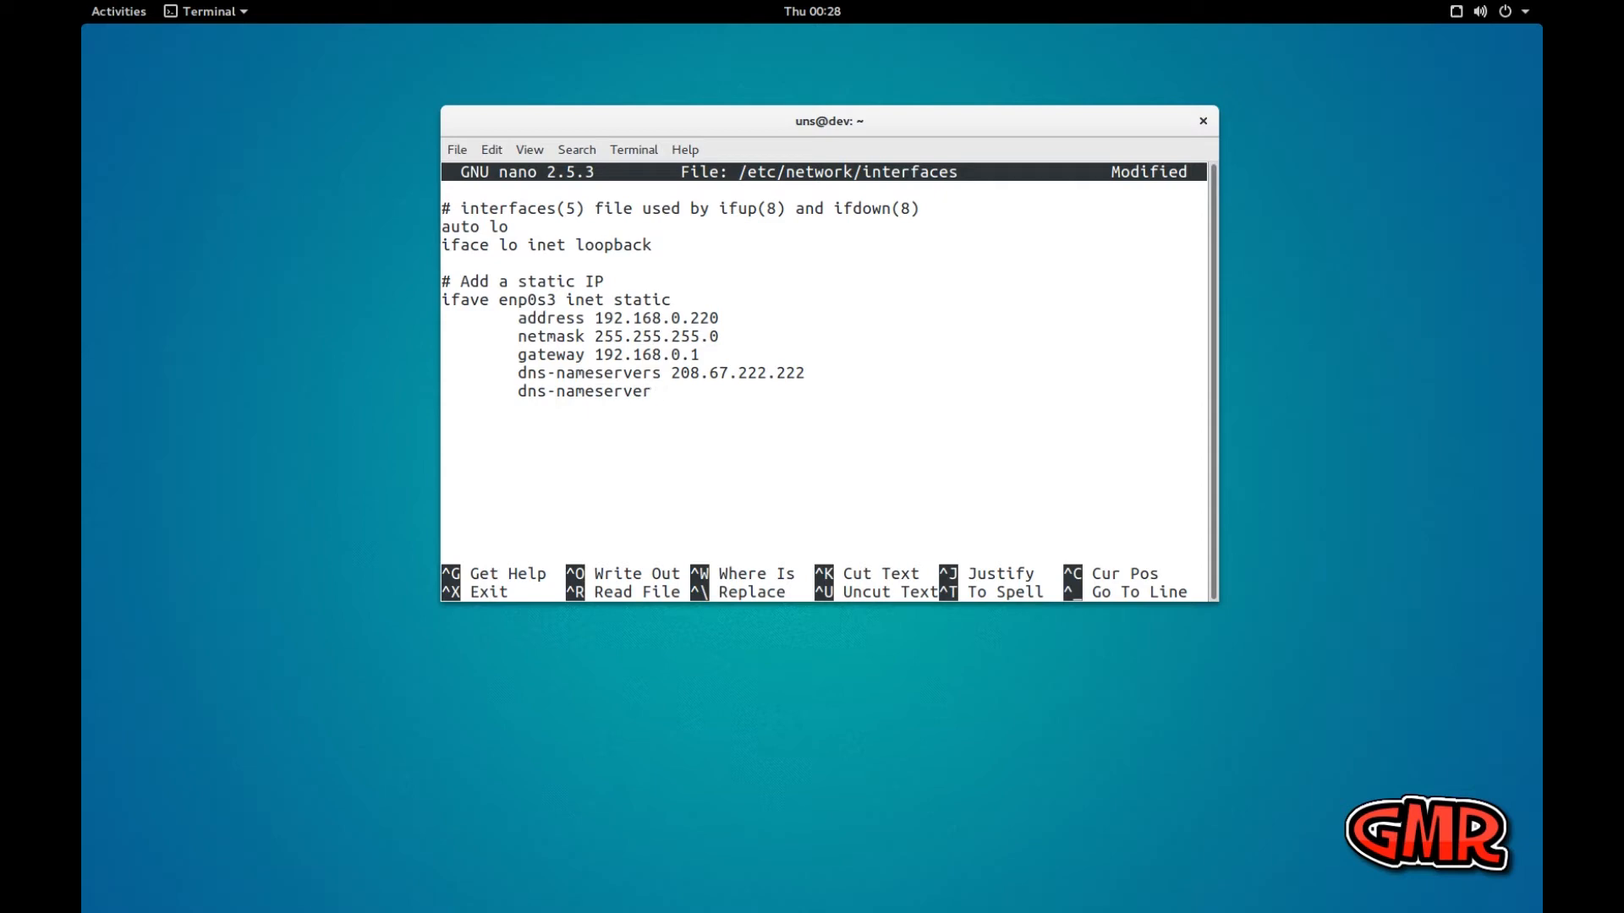
text(s 208.67.220.220)
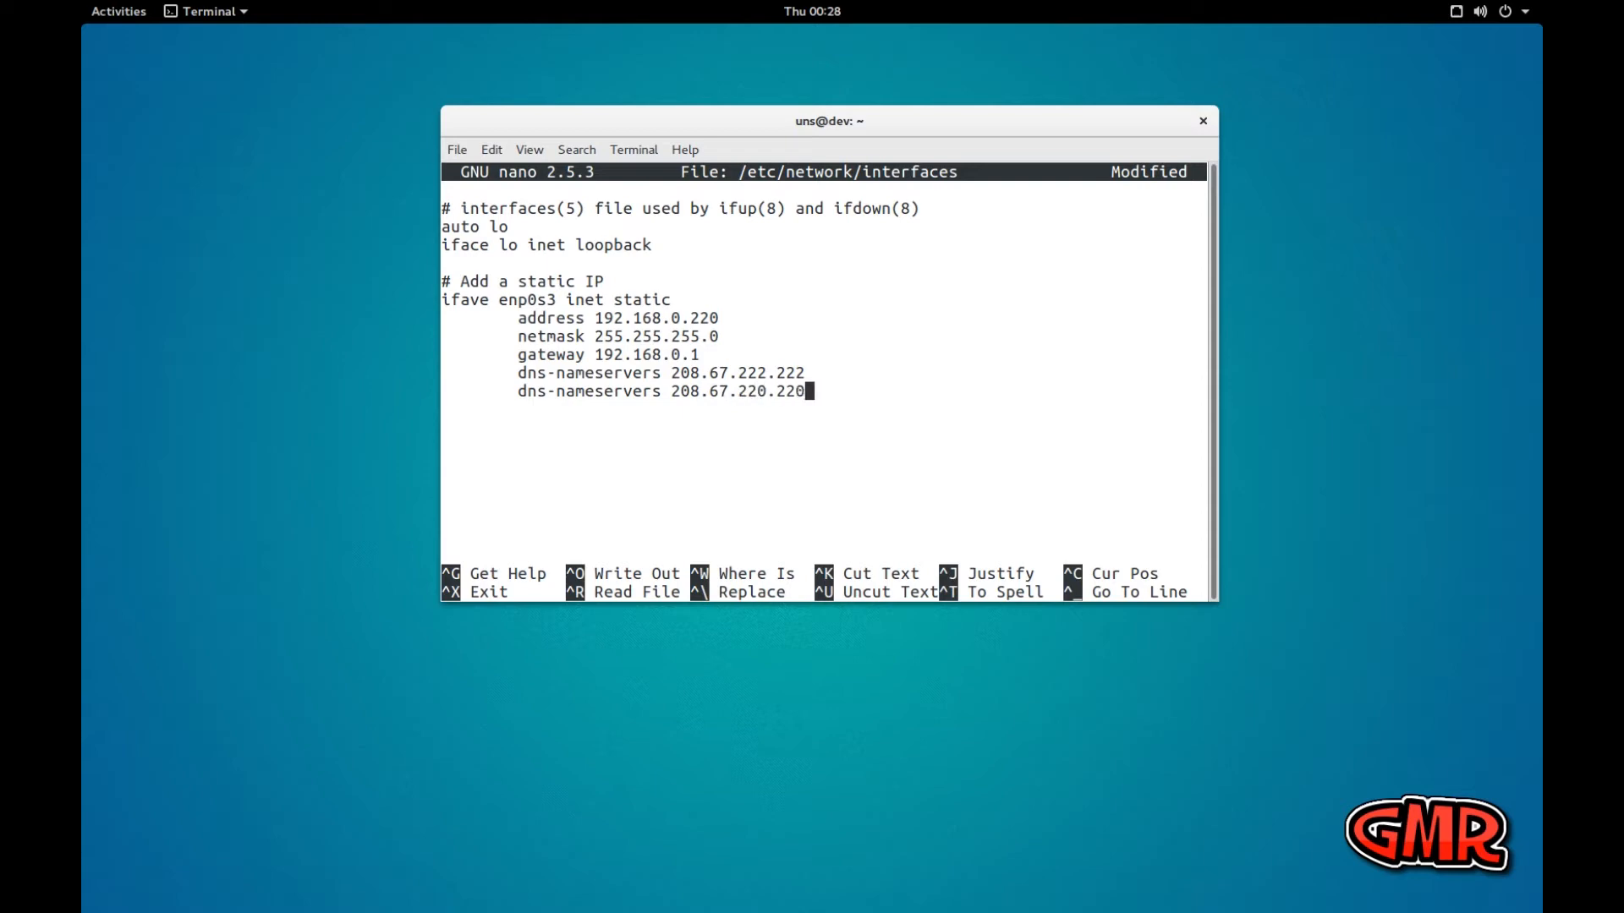
Add an indented dns-domain line with dev.local below the name servers and end it with a line break
key(Return)
key(Tab)
text(dns-domain dev.loc)
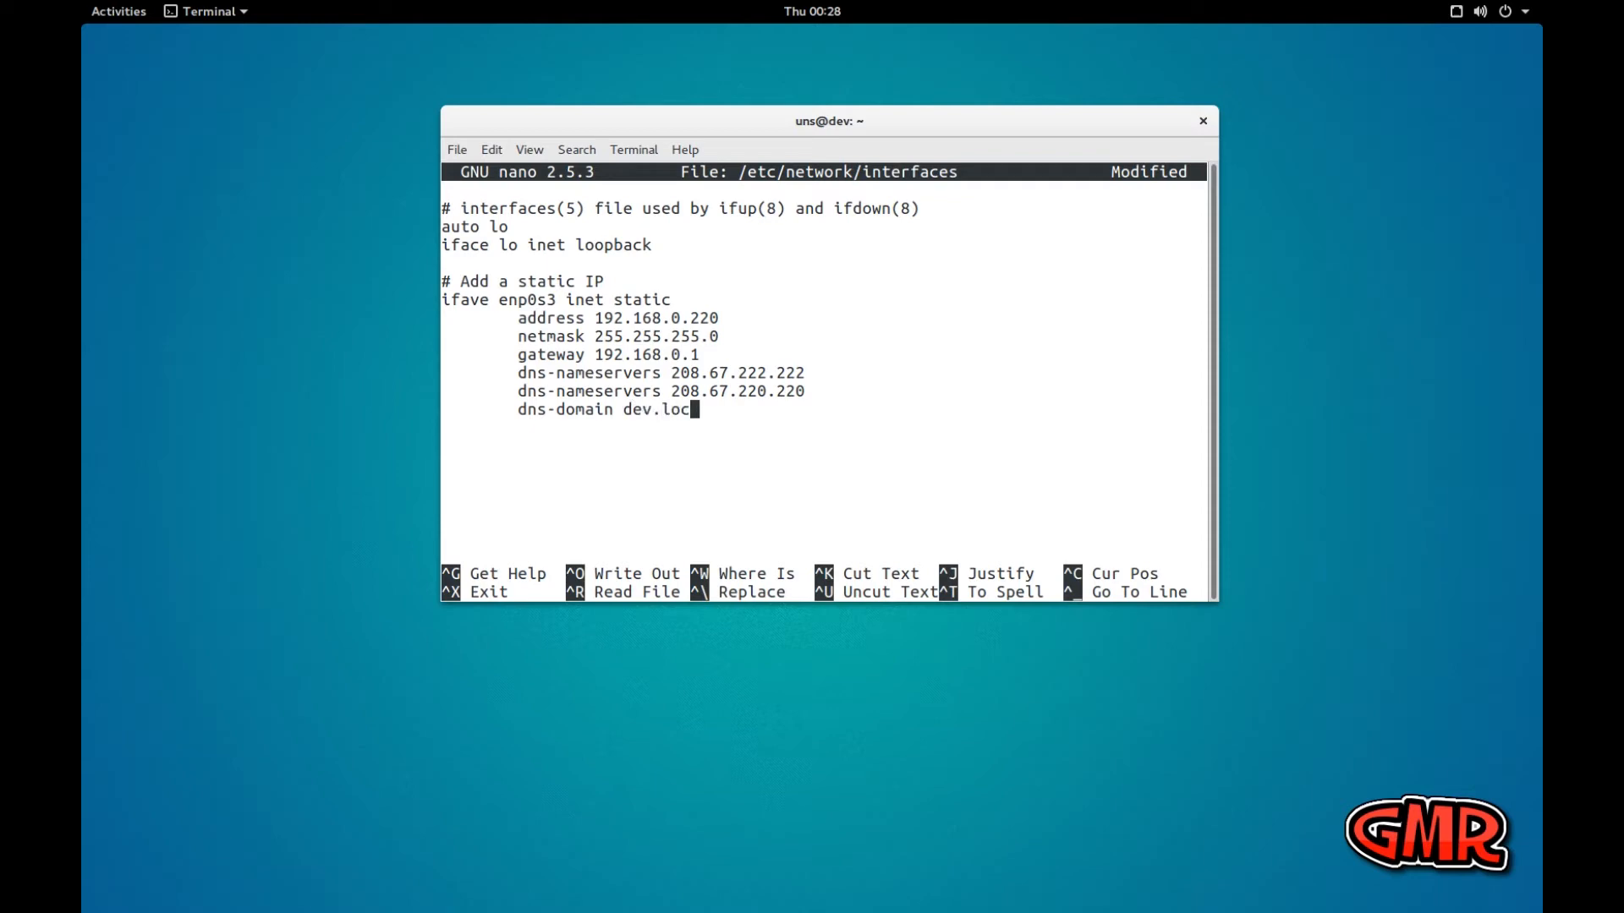
text(al)
key(Return)
Save the changes under /etc/network/interfaces and exit nano
key(ctrl+o)
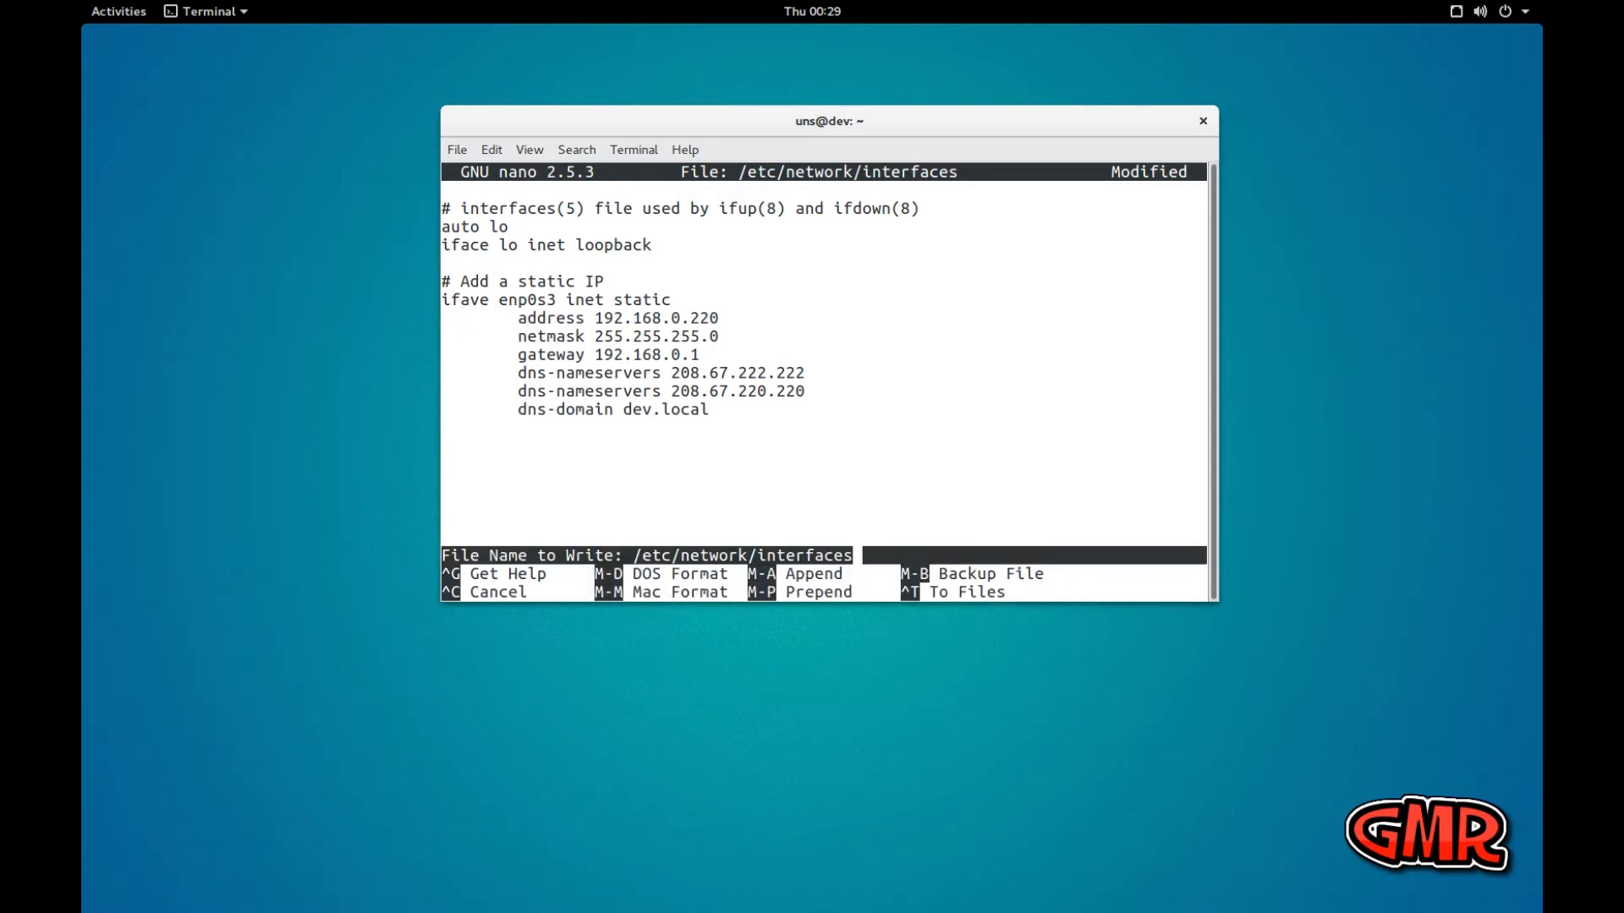
key(Return)
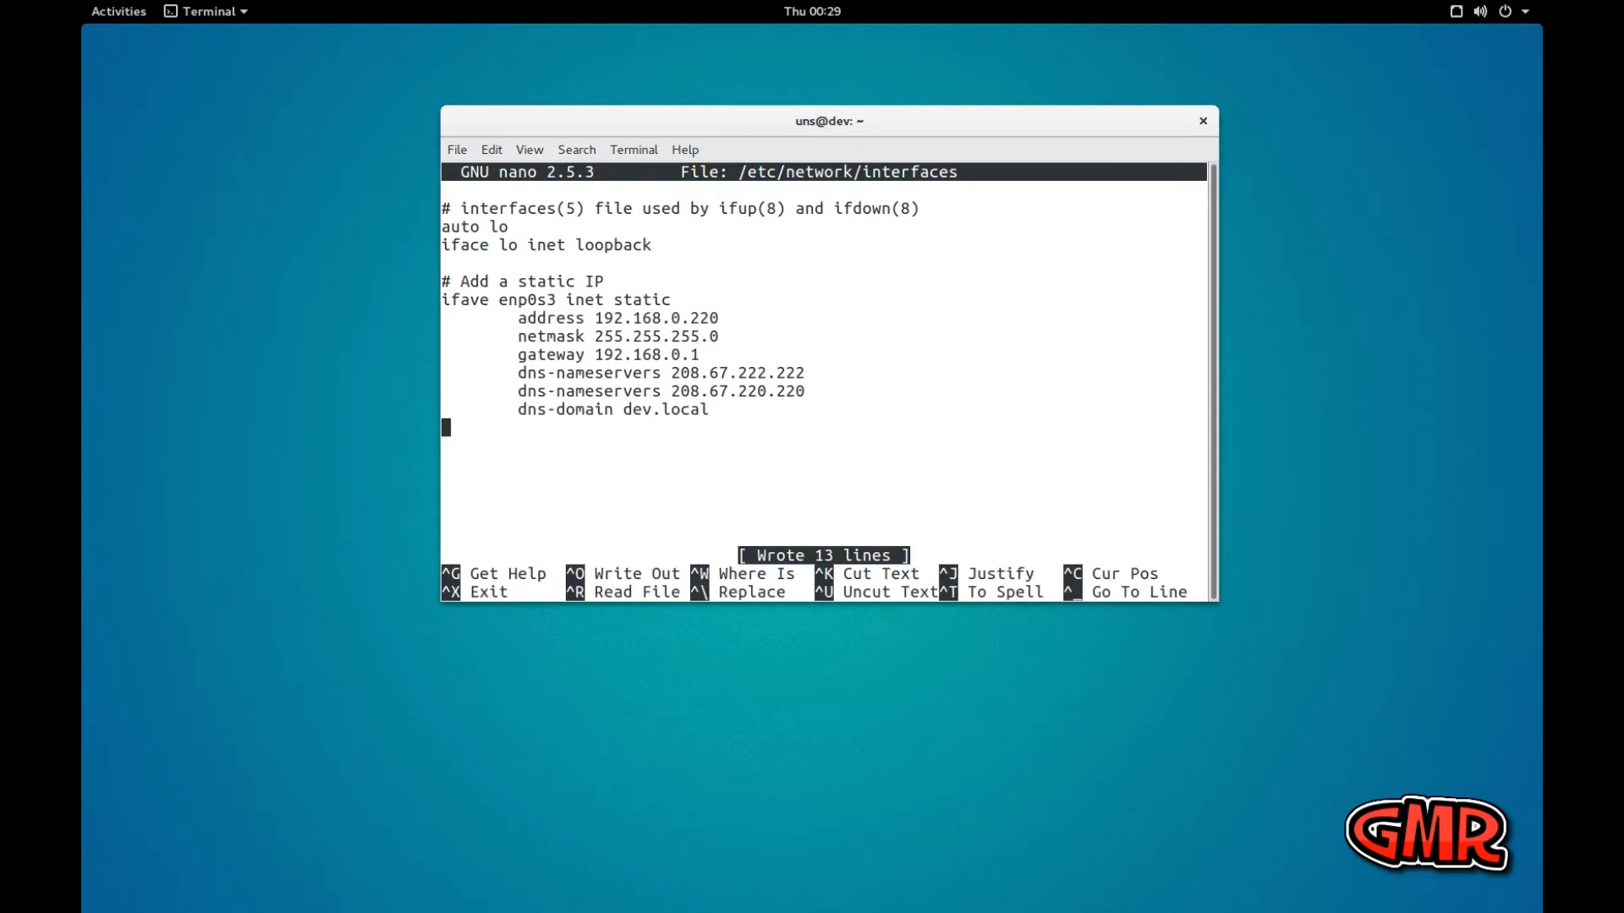
key(ctrl+x)
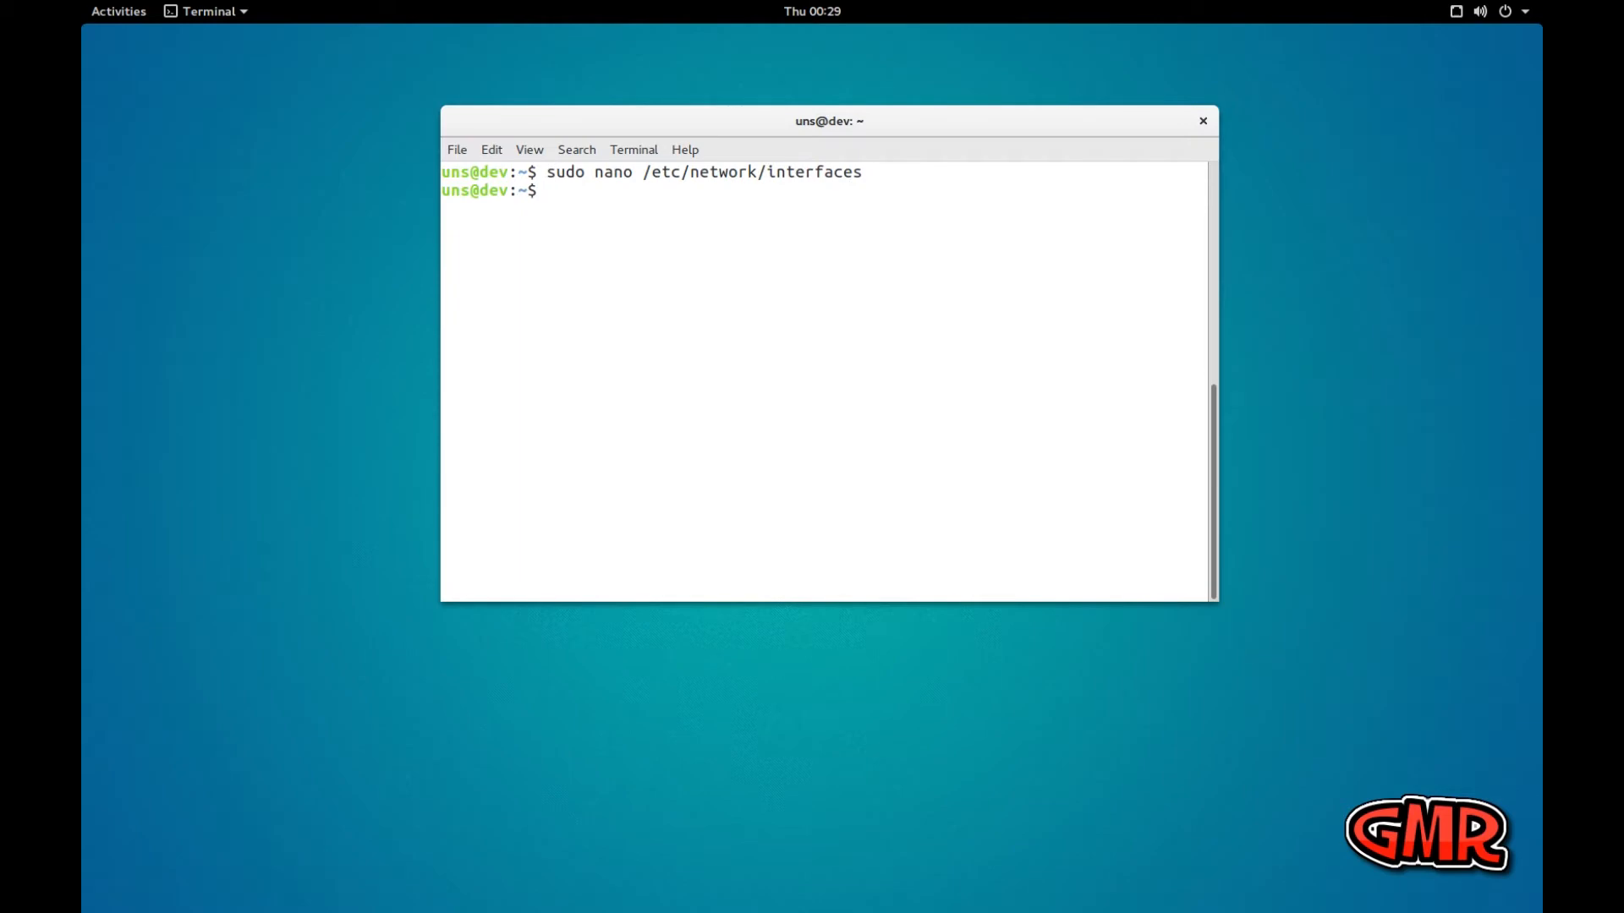
Clear the terminal and restart the networking service with administrator rights
text(clear)
key(Return)
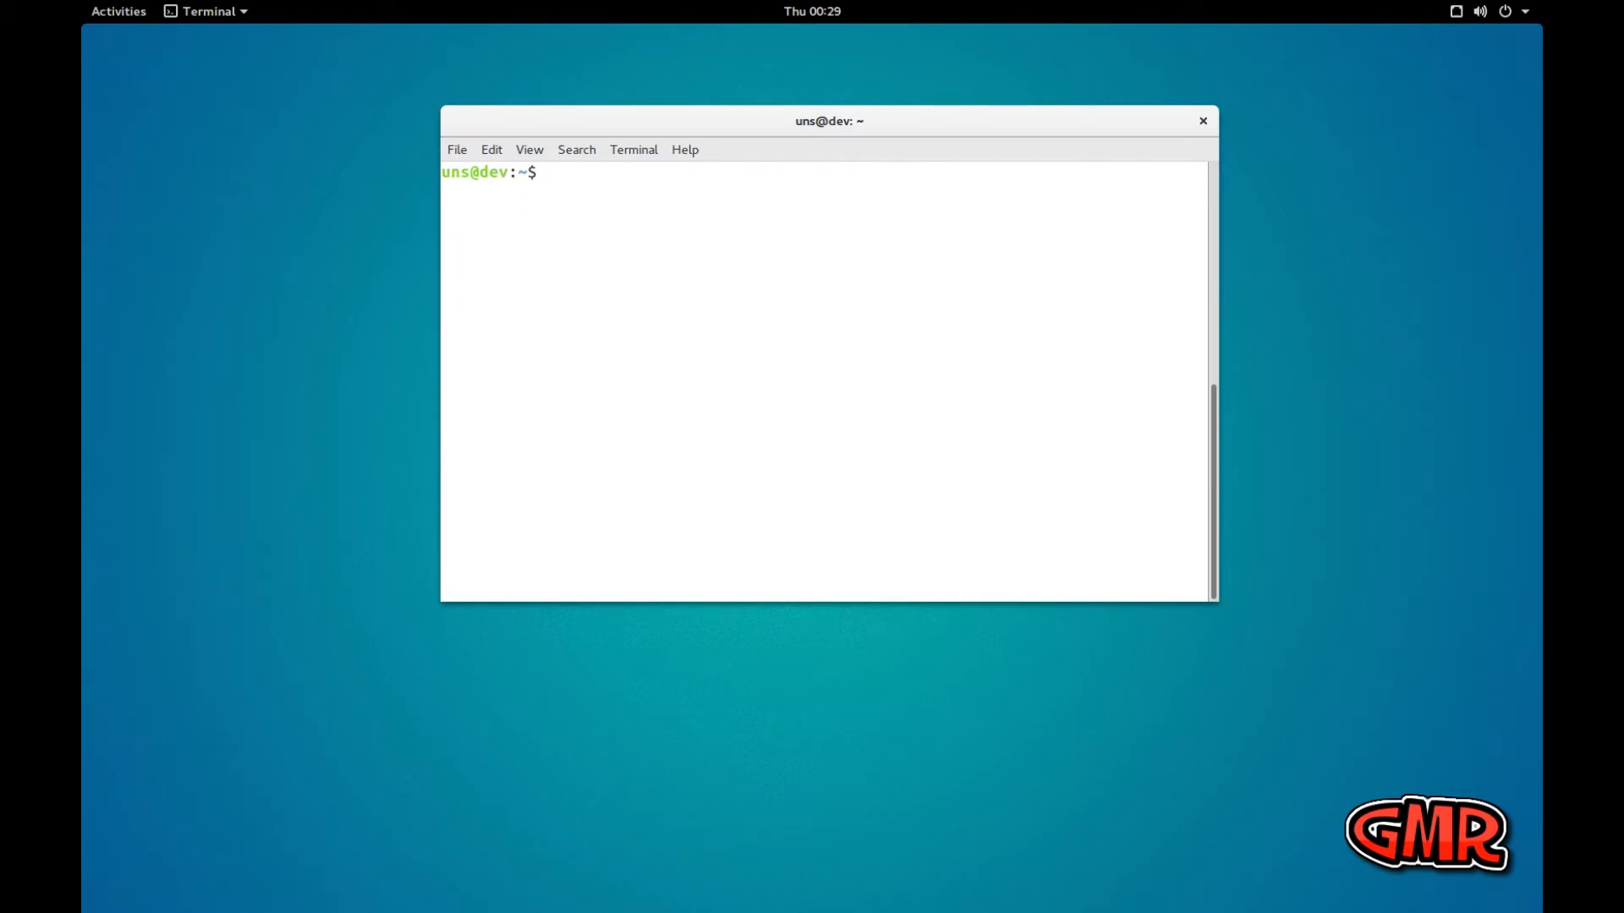
text(sudo service netwo)
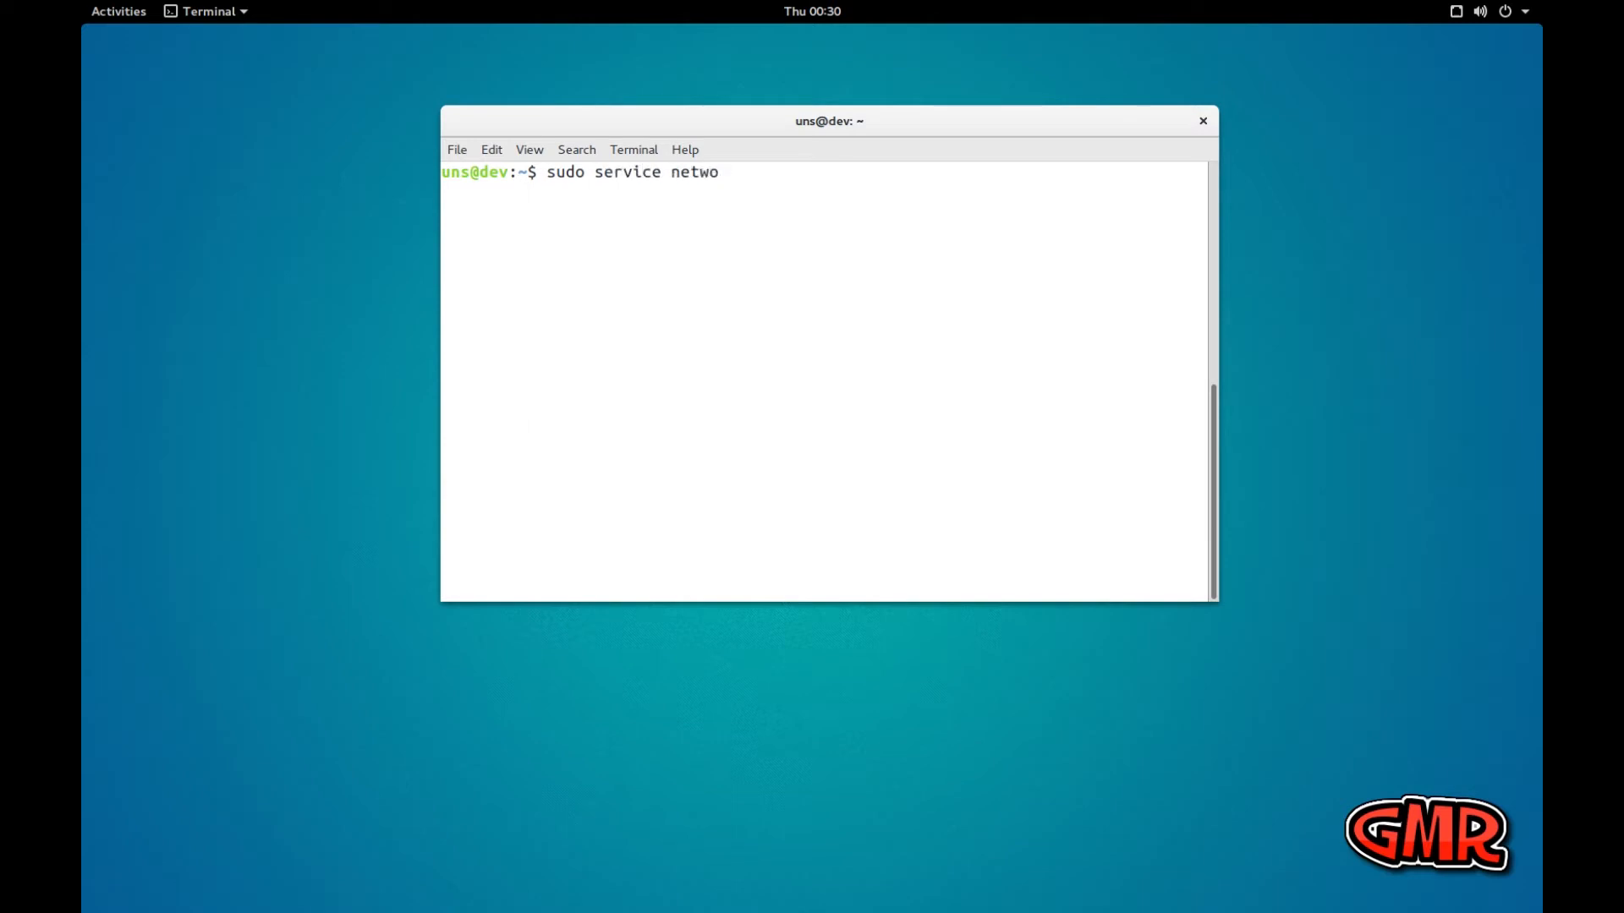
text(rking restat)
key(BackSpace)
text(rt)
key(Return)
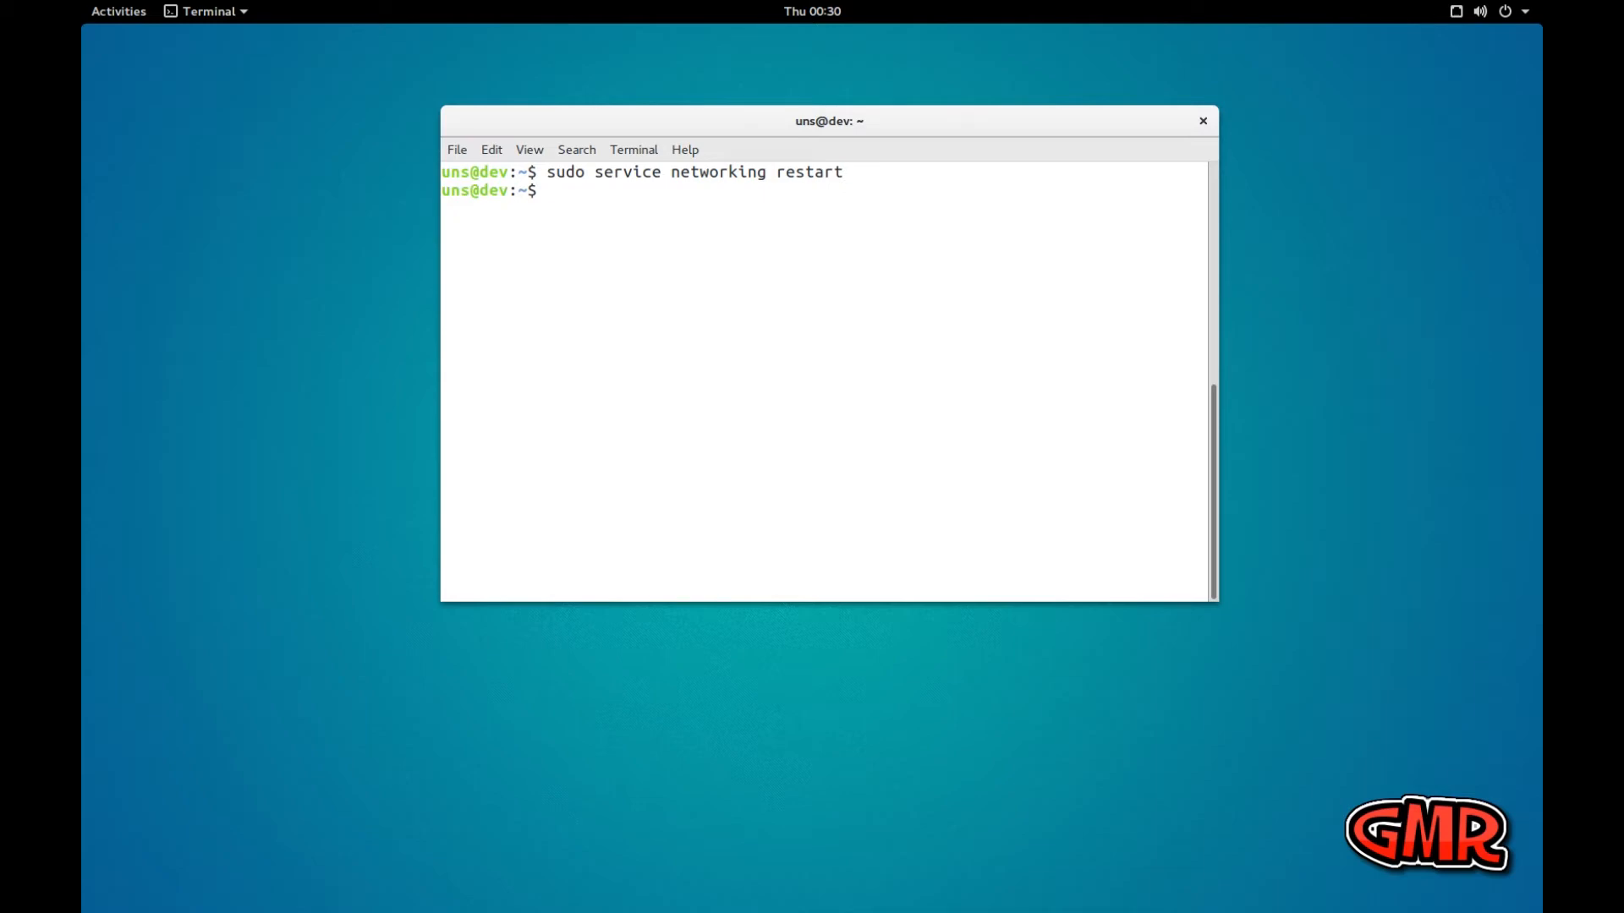
Clear the terminal and reboot the system with sudo reboot
text(clear)
key(Return)
text(sudo reb)
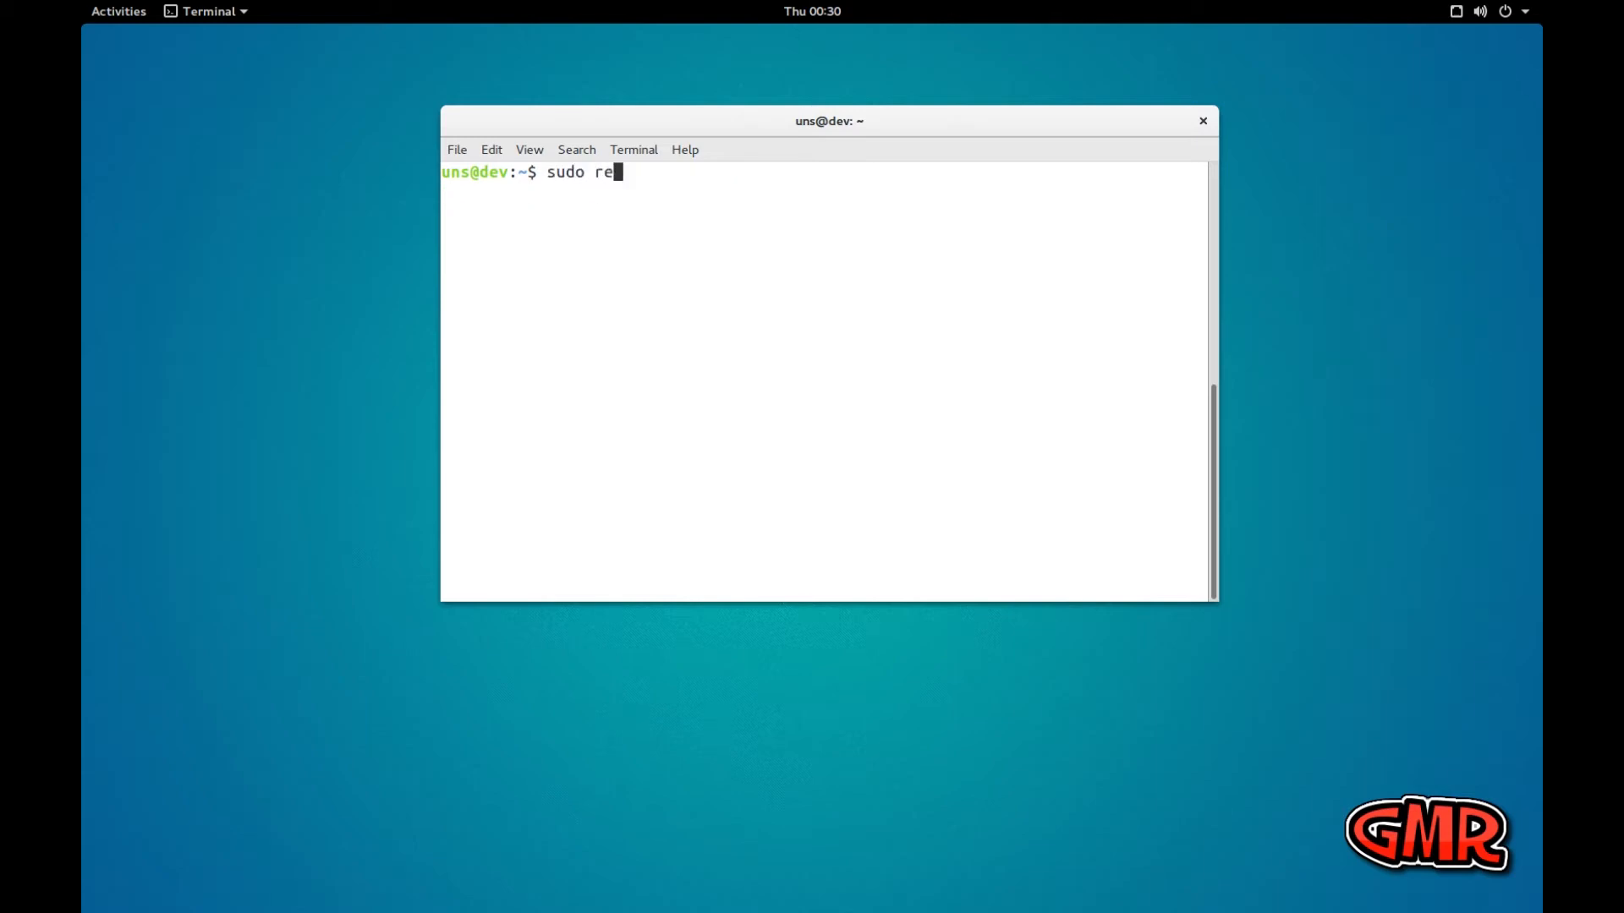
text(oot)
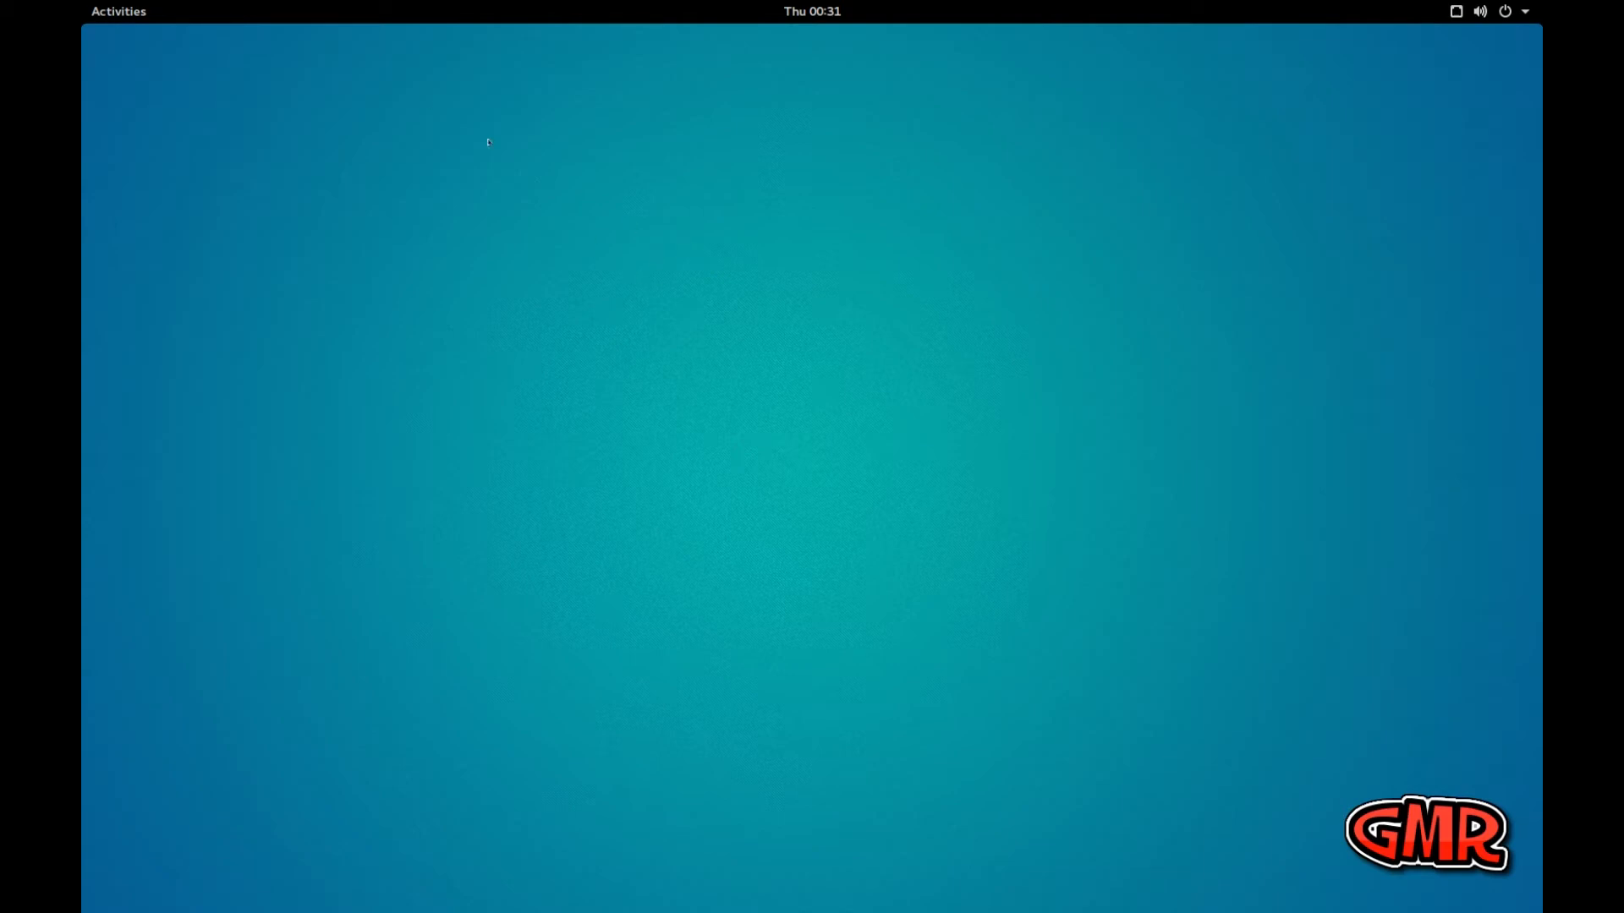
Open a Terminal window from the applications overview
click(117, 13)
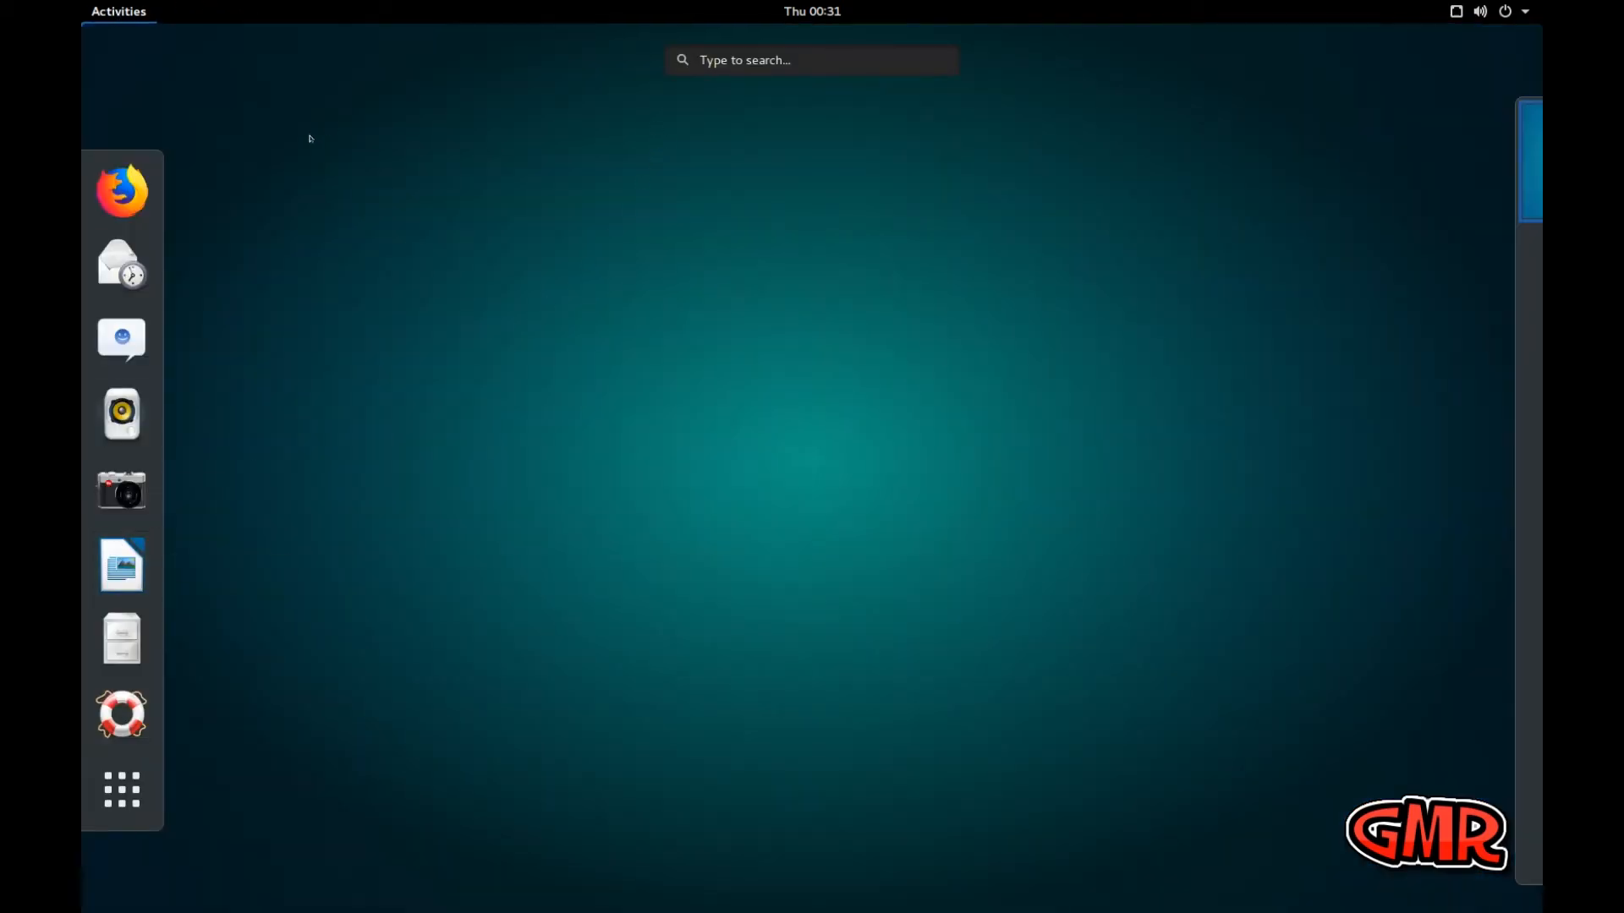
click(127, 788)
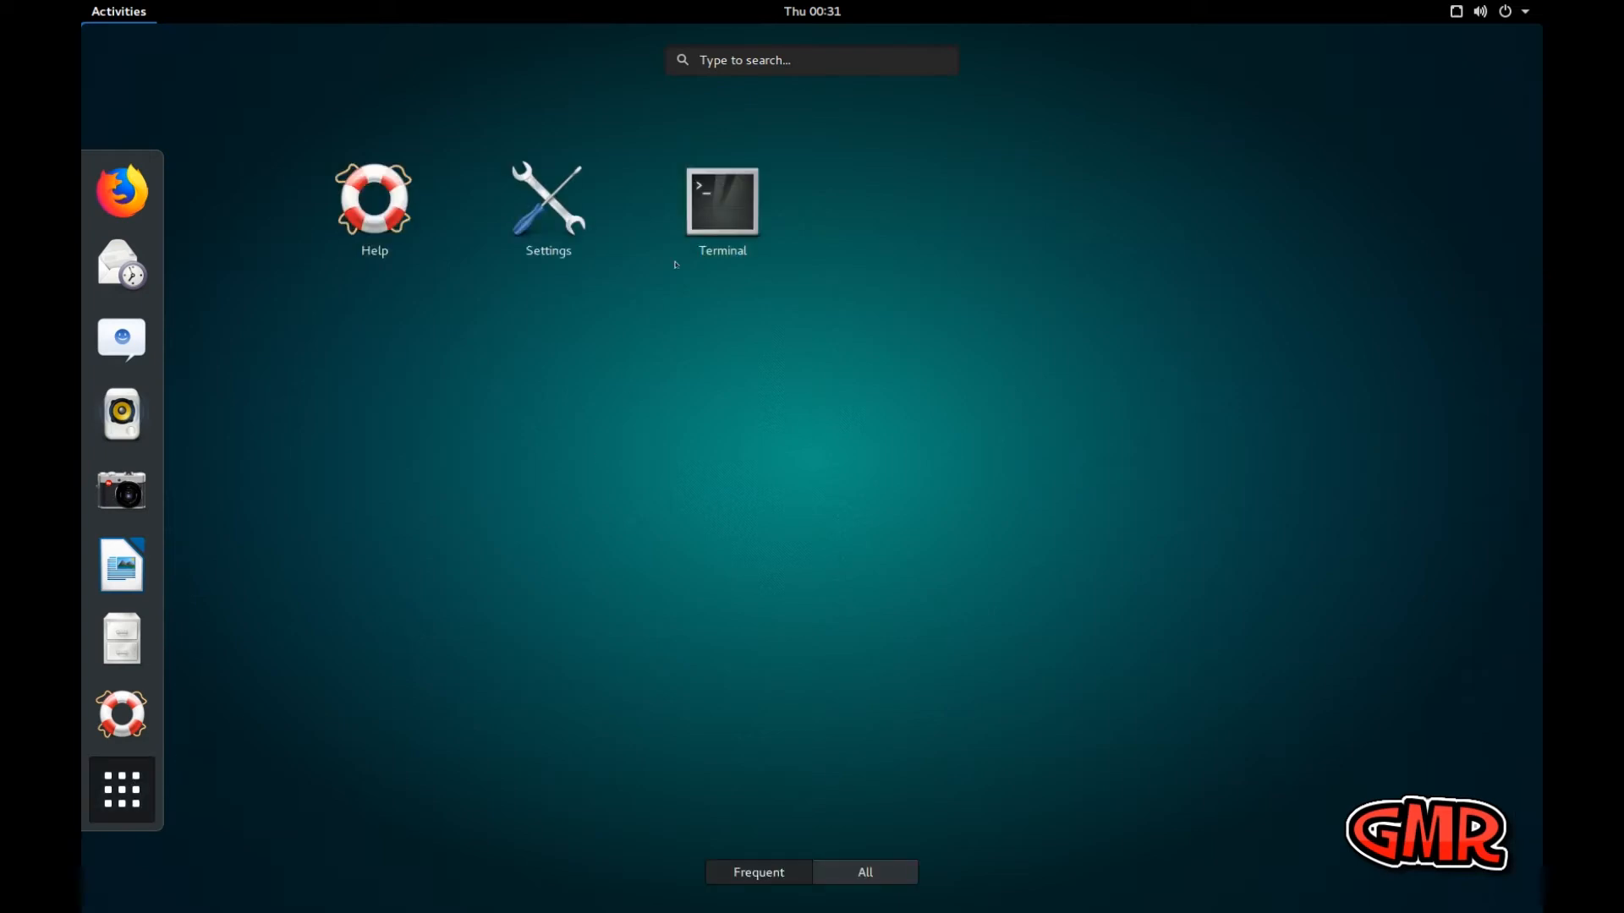
click(725, 196)
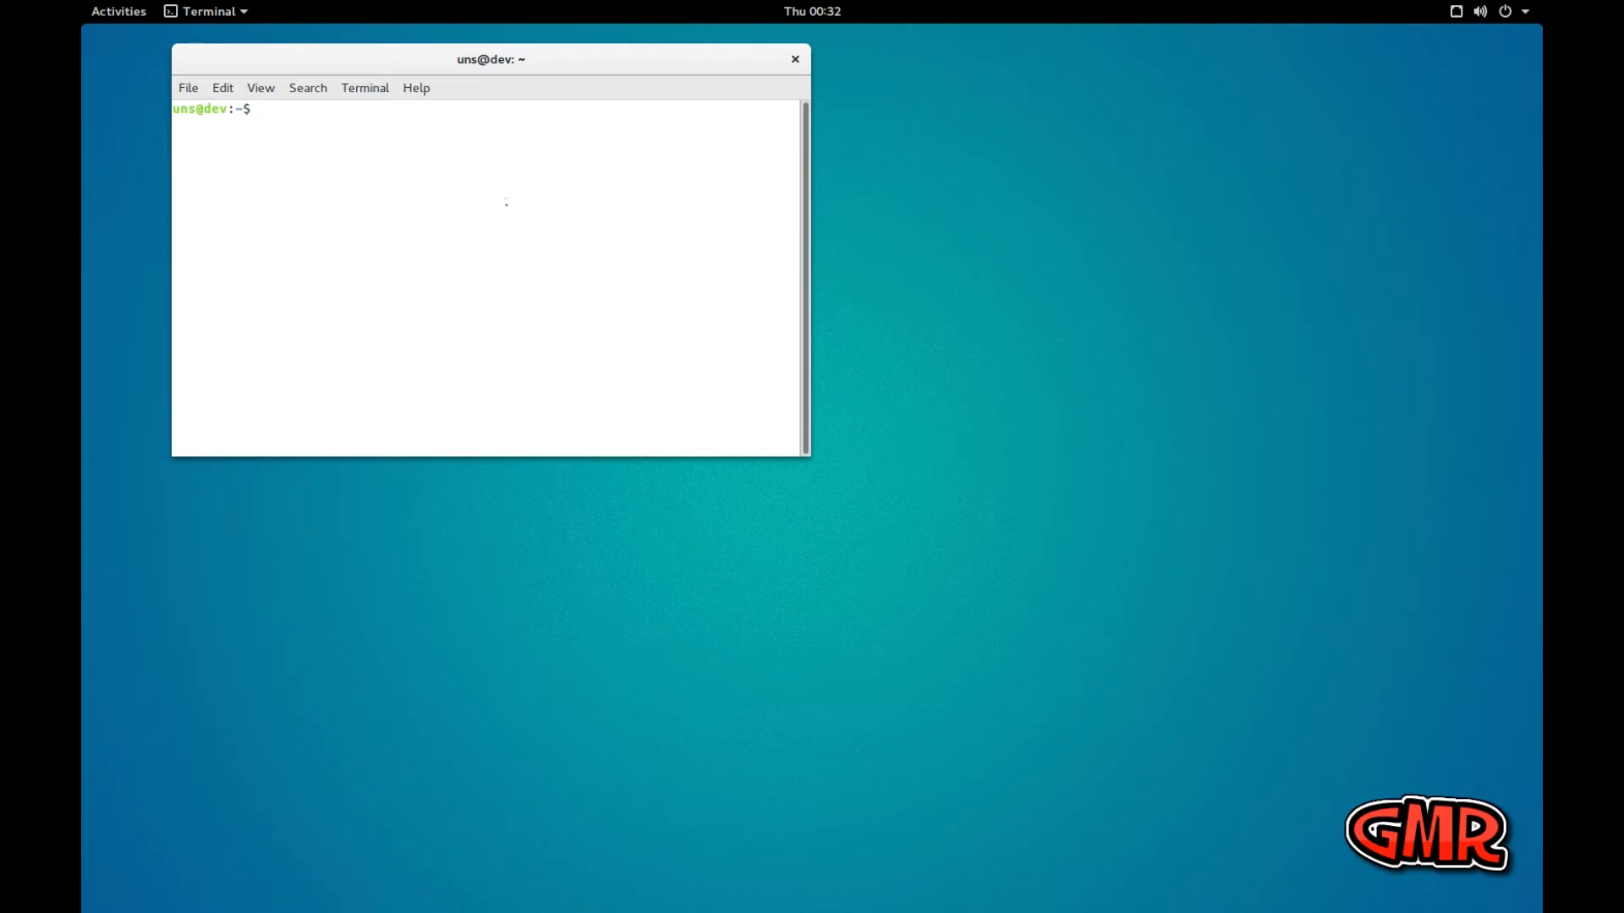
Check the running kernel release with uname -r, highlight the output, and clear the terminal
text(uname -r)
key(Return)
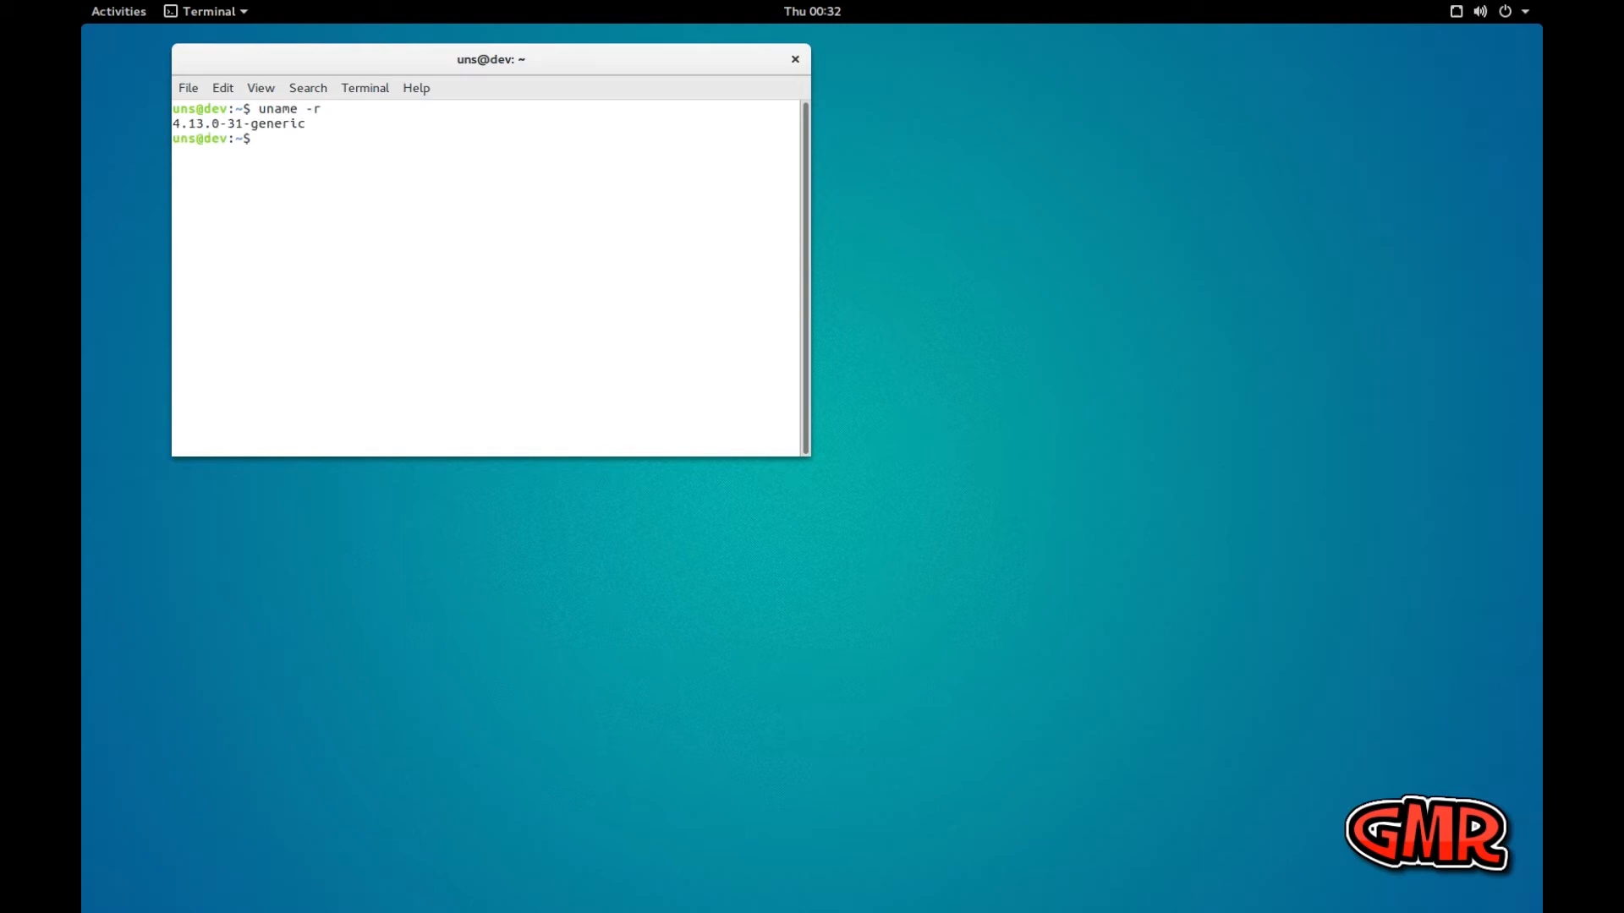
drag(170, 123, 301, 128)
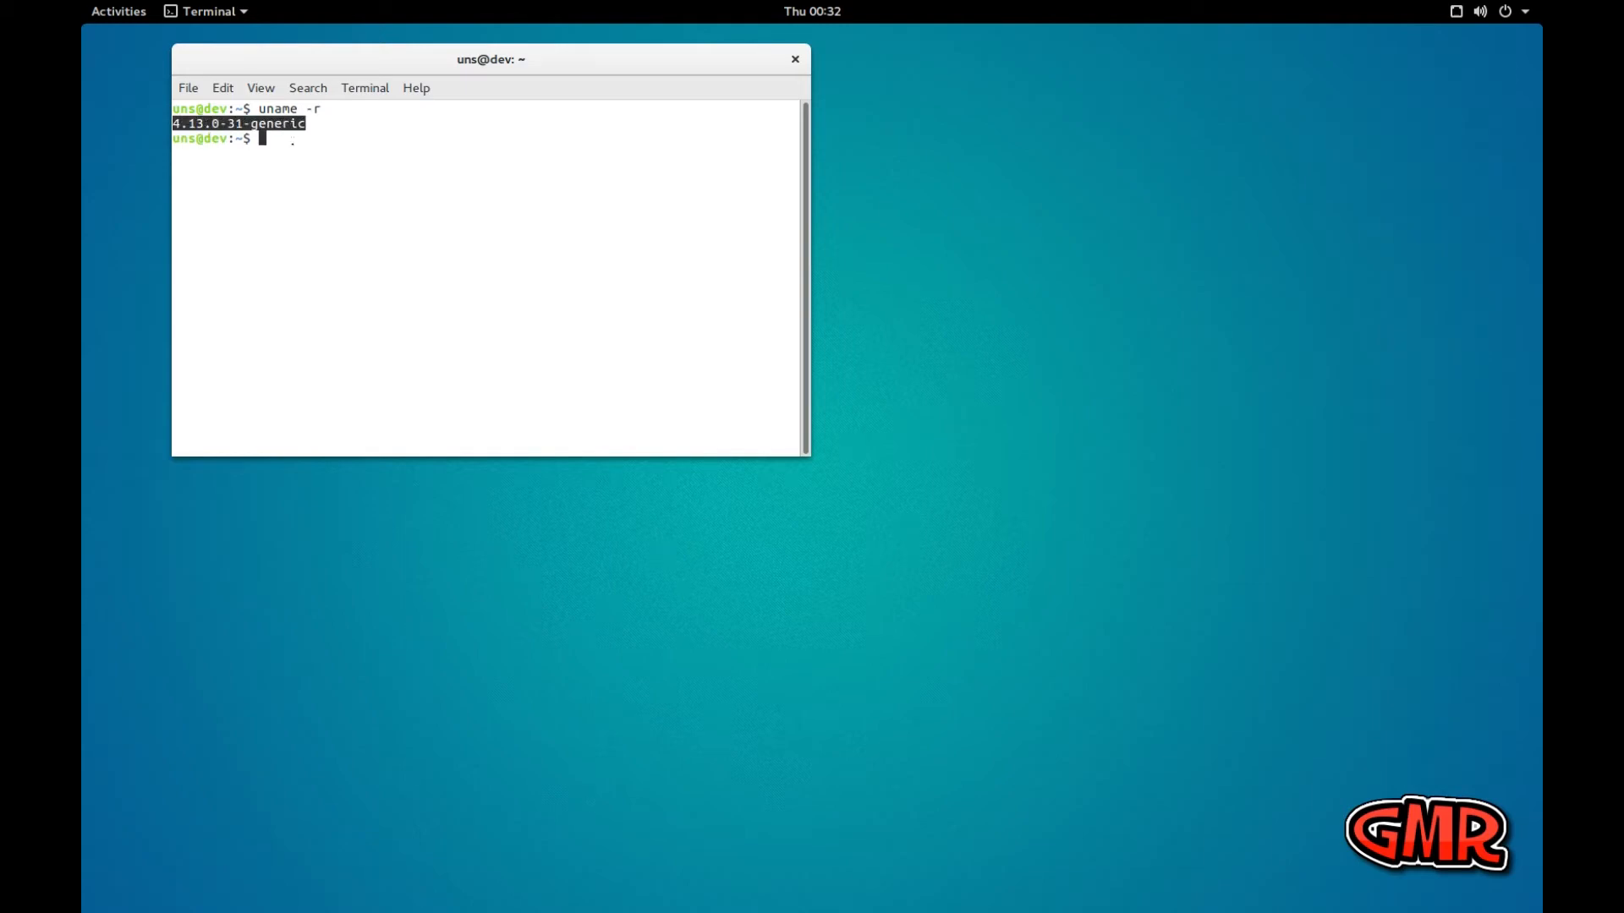
click(333, 181)
text(clear)
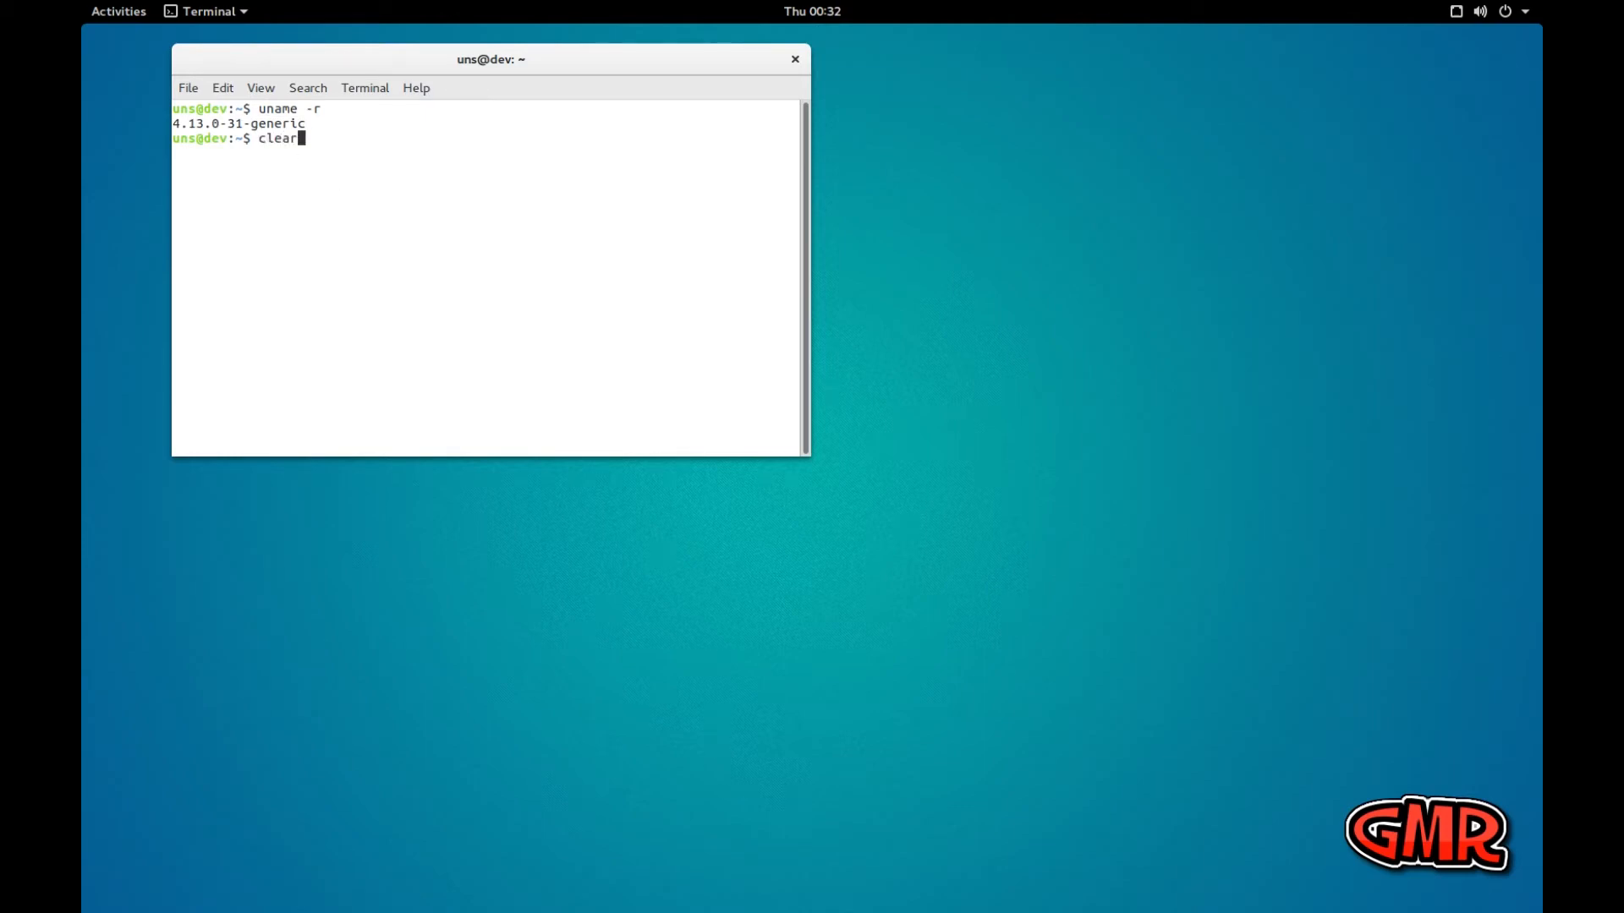
key(Return)
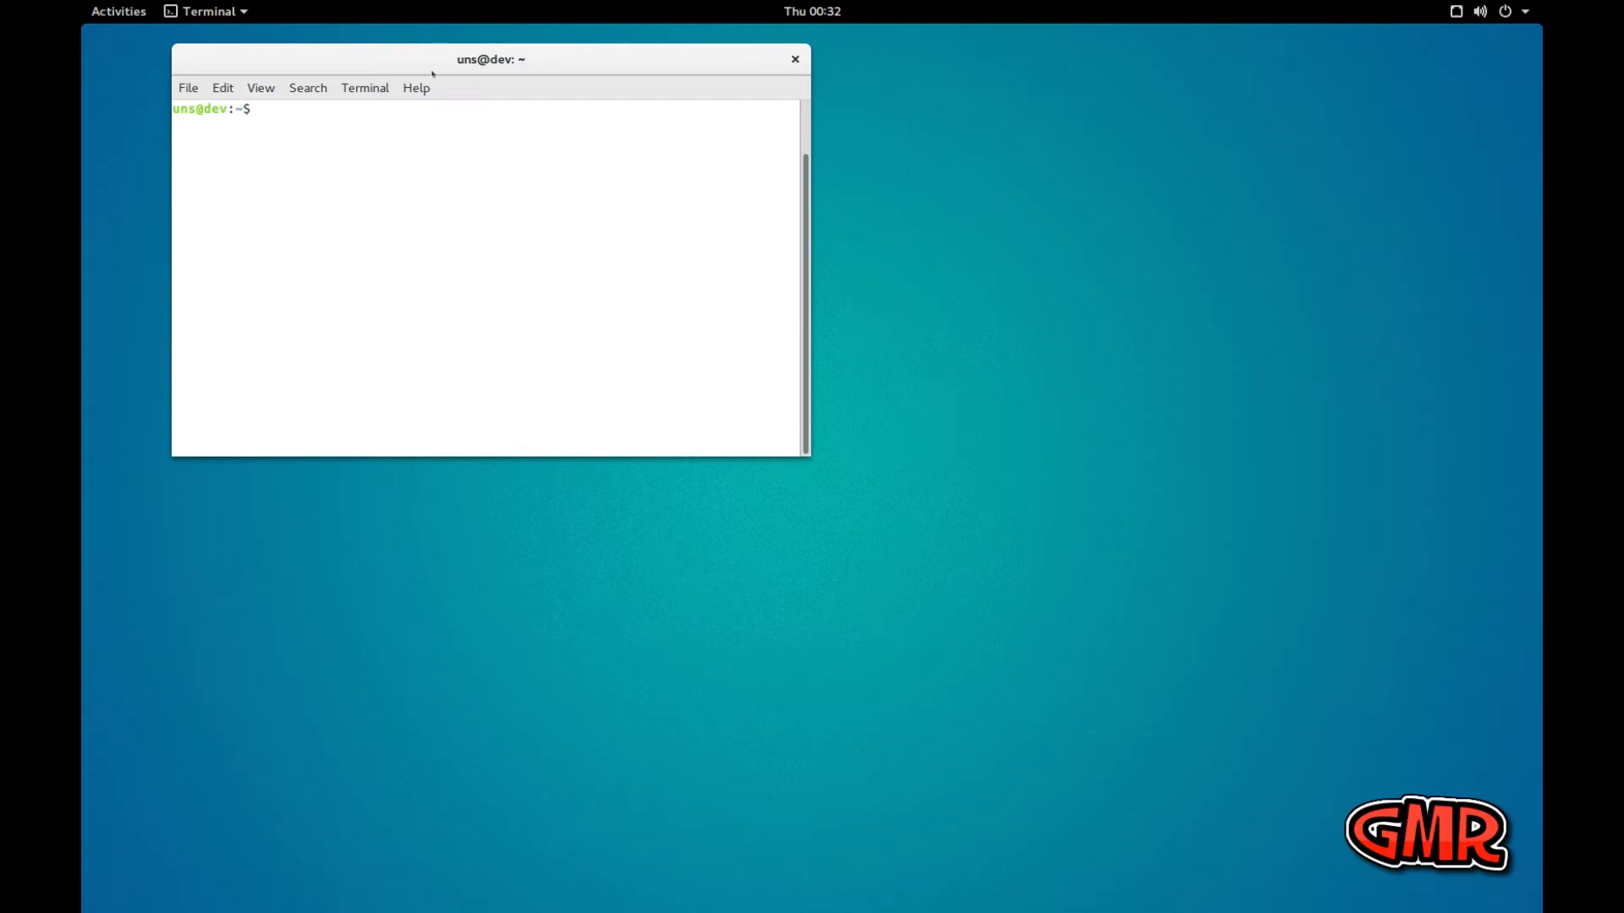
Move the terminal window closer to the centre of the desktop
drag(425, 59, 753, 116)
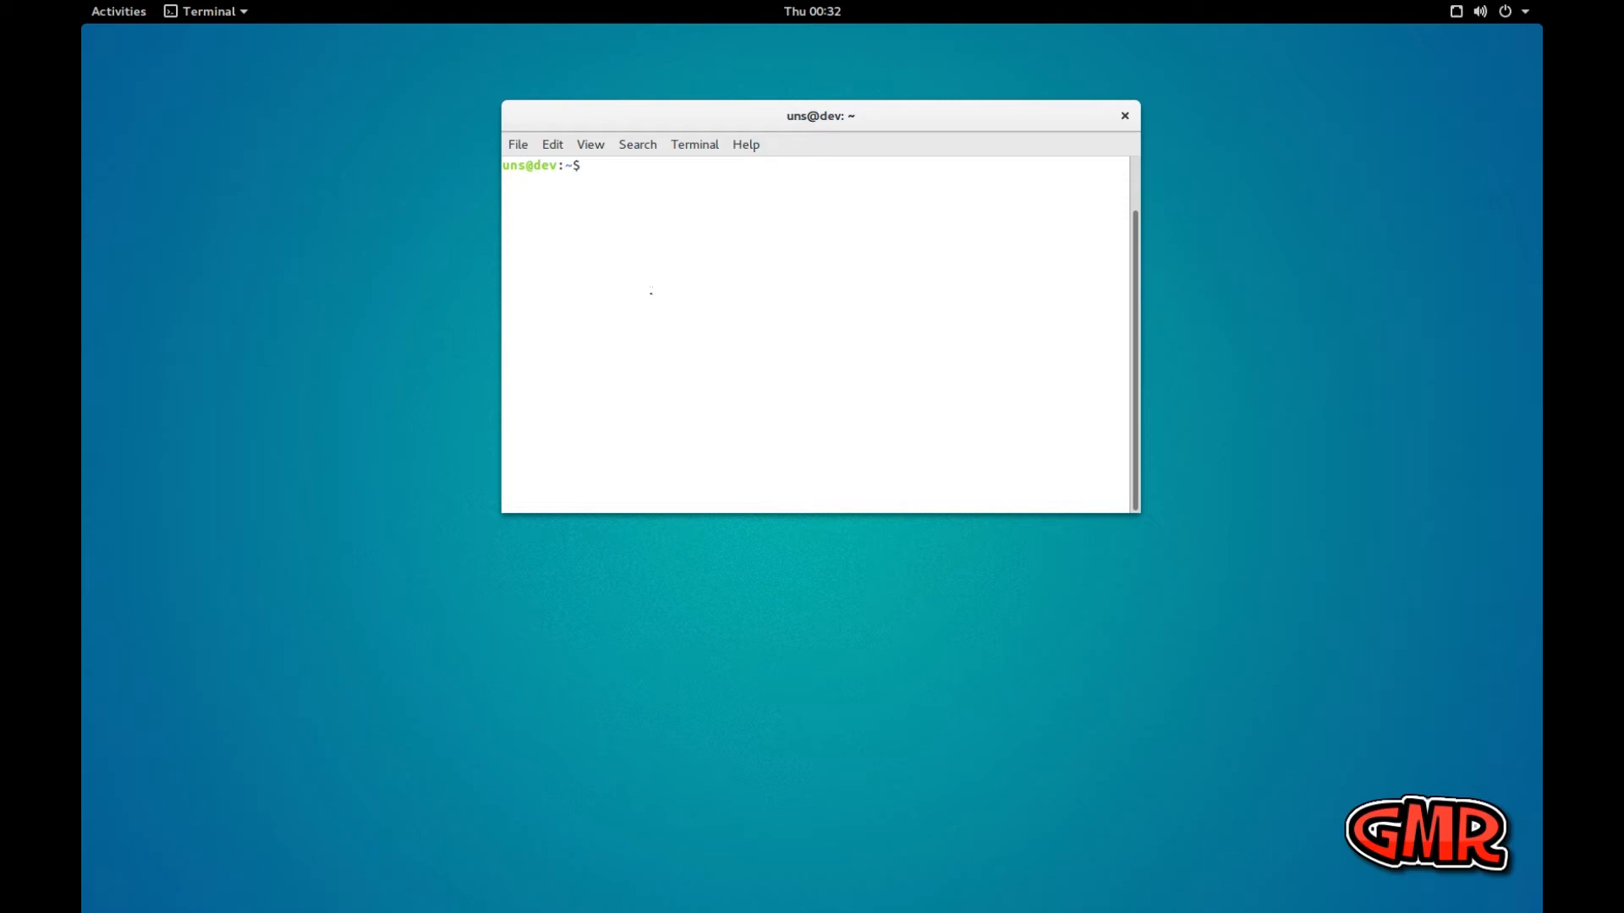
text(sudo apt update && suod)
key(BackSpace)
key(BackSpace)
key(BackSpace)
key(BackSpace)
key(BackSpace)
key(BackSpace)
key(BackSpace)
key(BackSpace)
key(BackSpace)
key(BackSpace)
key(BackSpace)
key(BackSpace)
key(BackSpace)
key(BackSpace)
key(BackSpace)
key(BackSpace)
key(BackSpace)
key(BackSpace)
key(BackSpace)
key(BackSpace)
Enlarge the terminal text by one zoom level
click(589, 144)
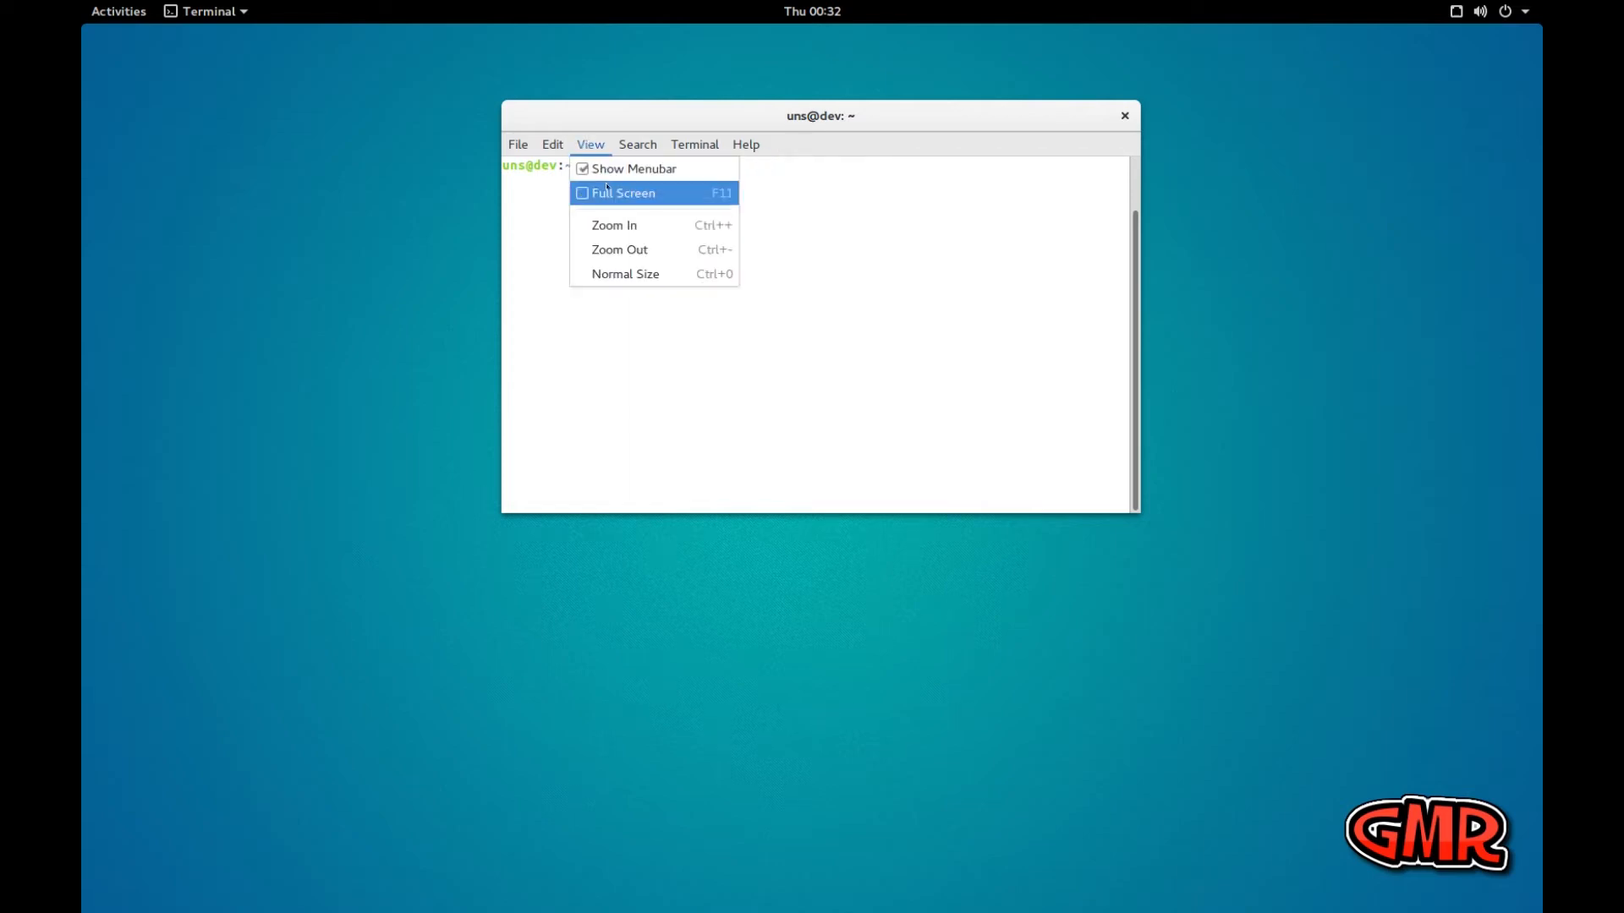
click(632, 225)
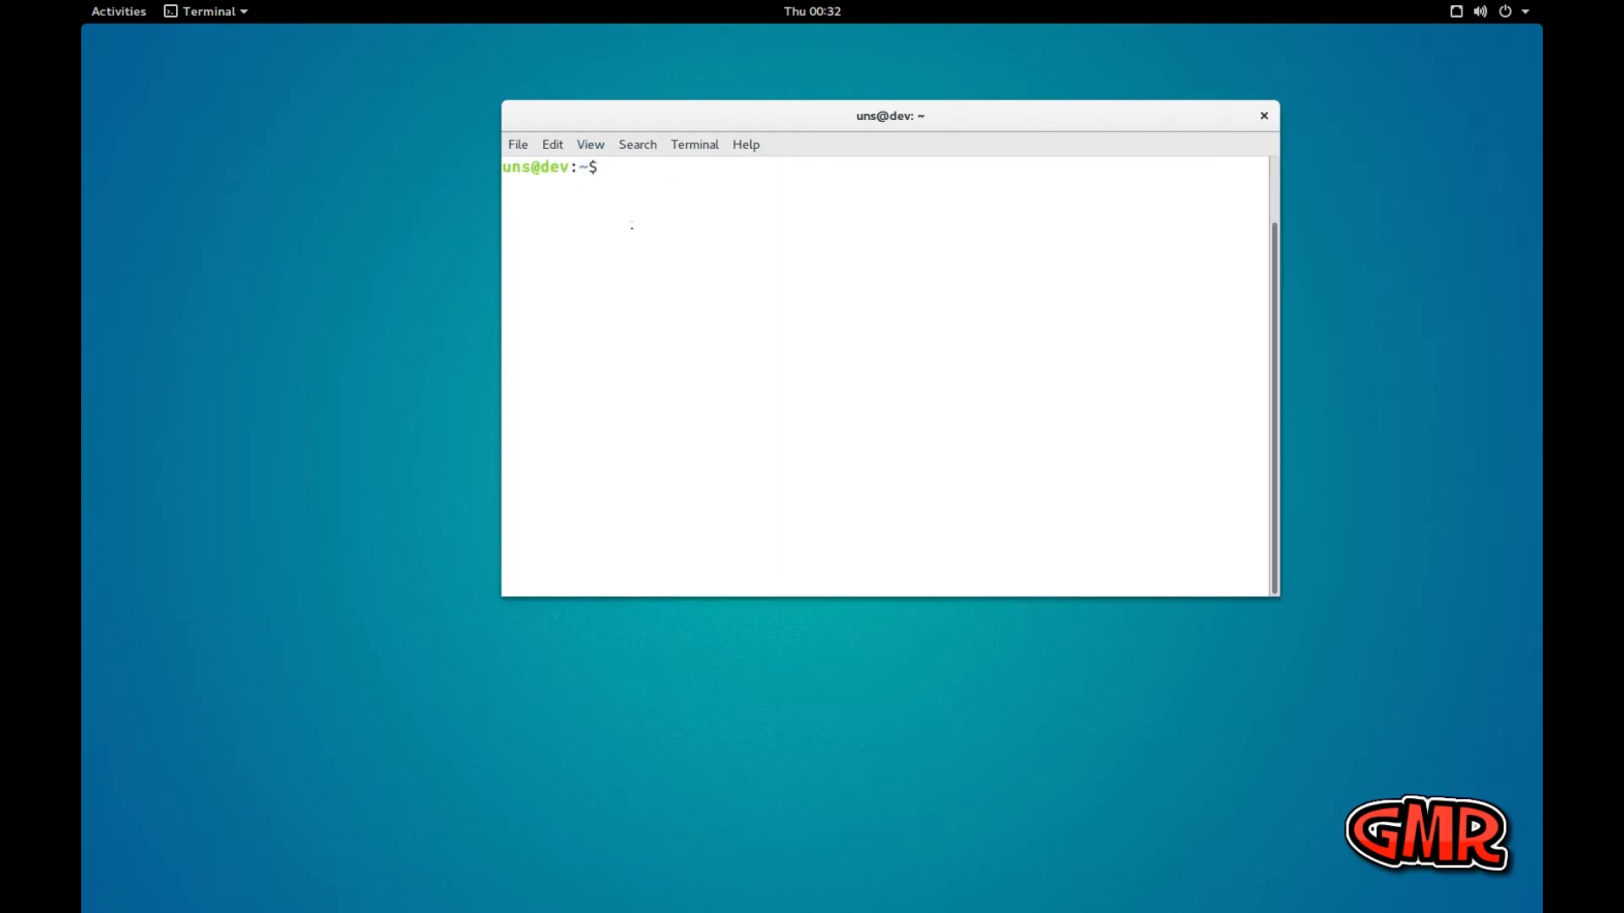
Enlarge the terminal text by another zoom level and reposition the window higher on the desktop
click(589, 143)
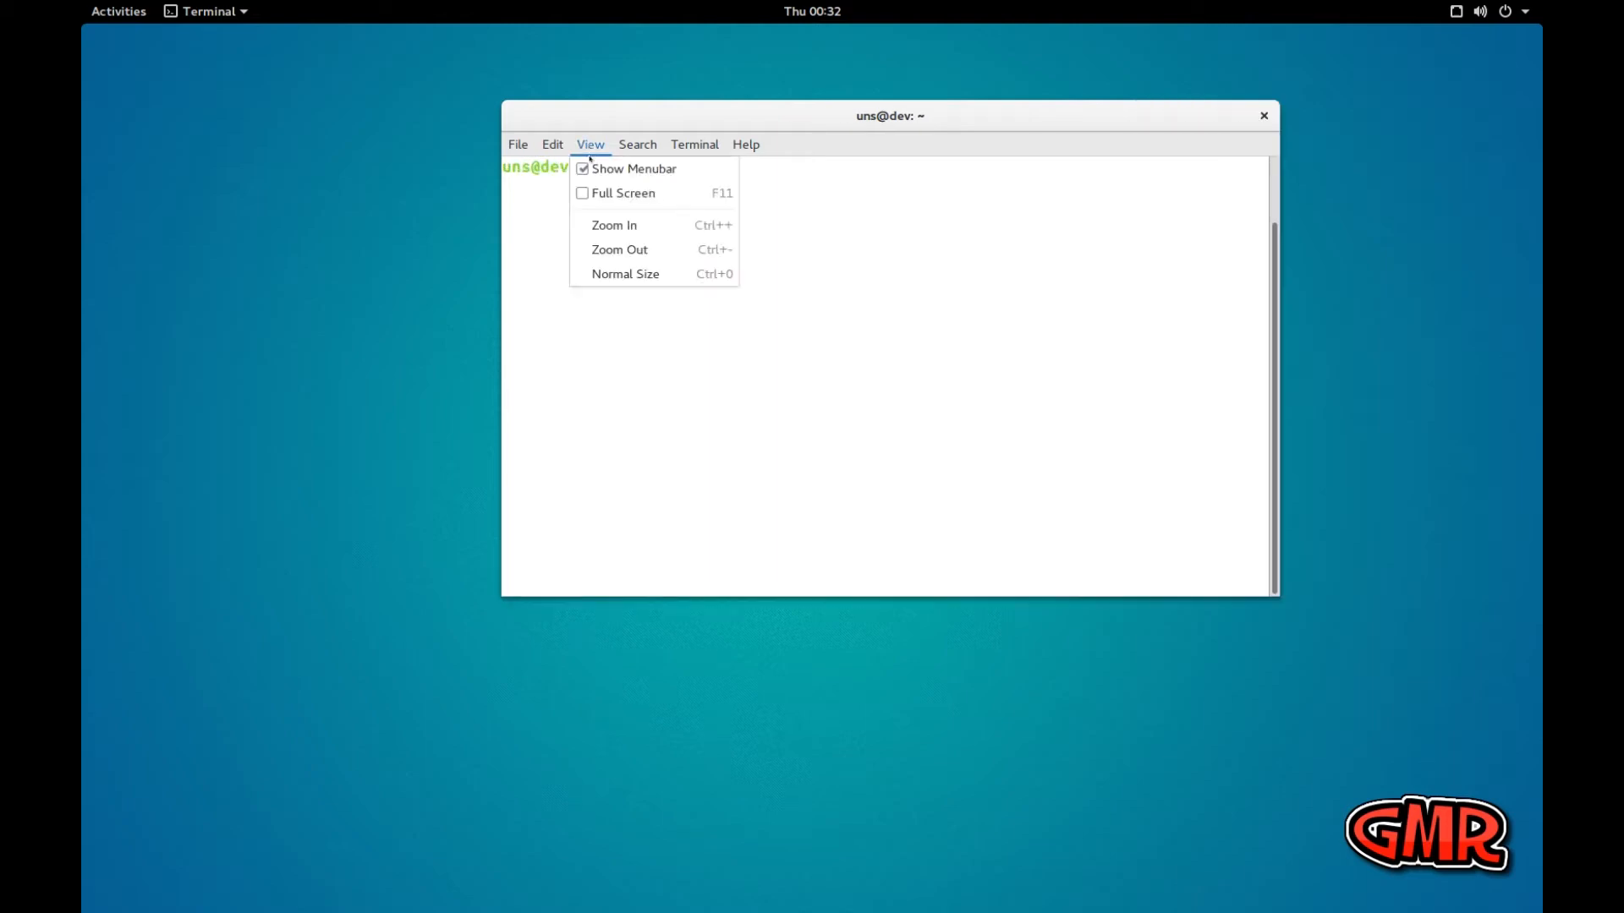
click(612, 225)
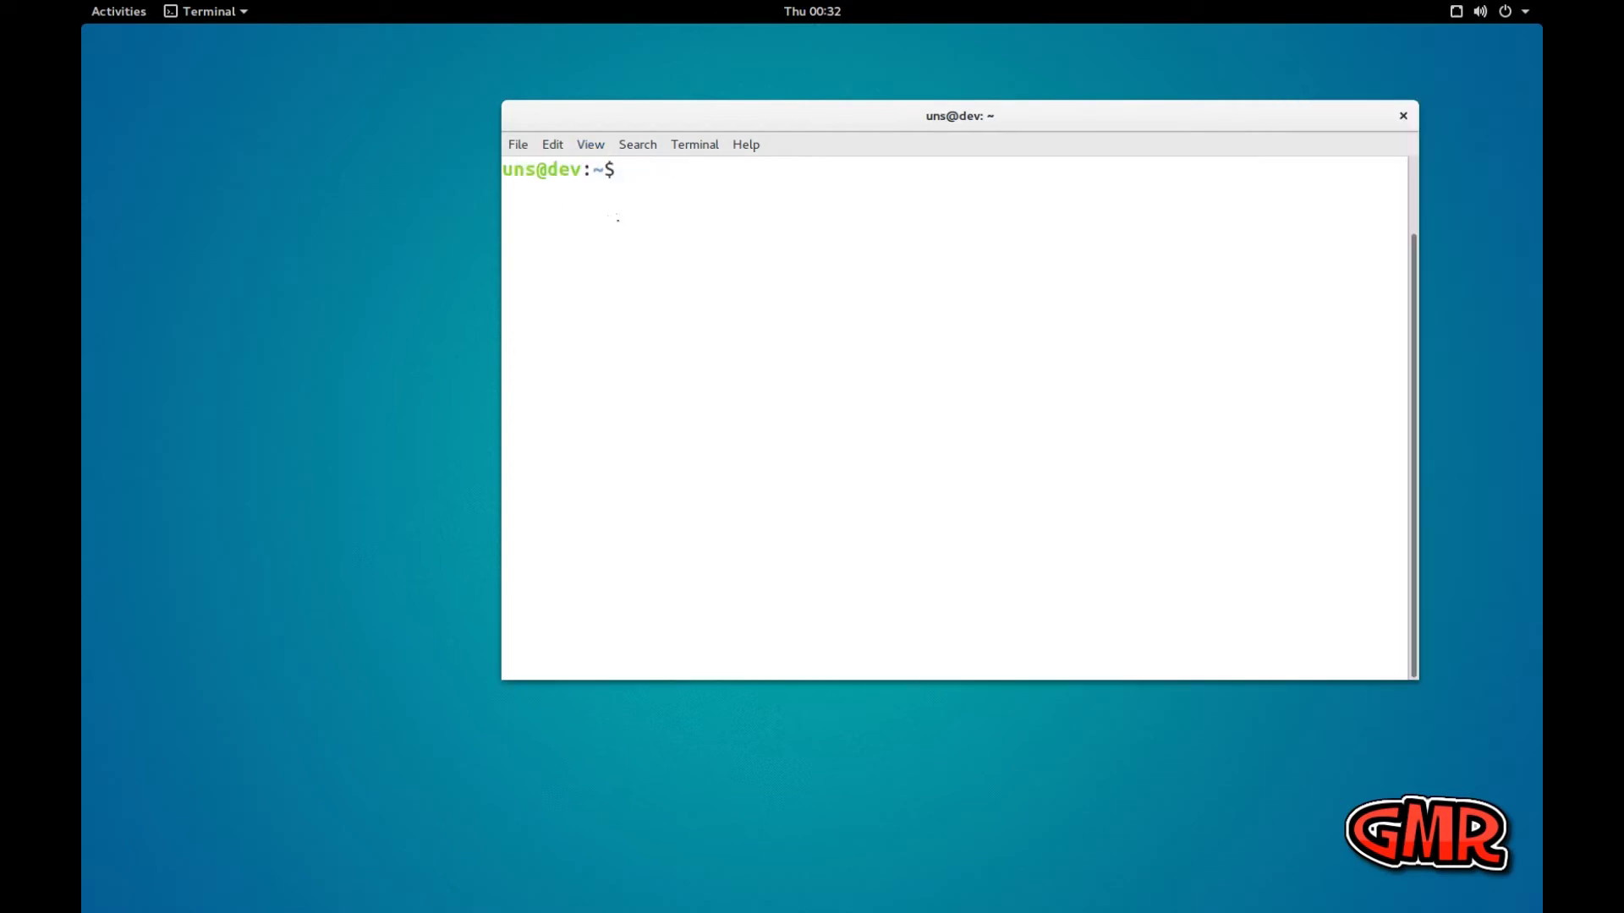
drag(669, 86, 648, 61)
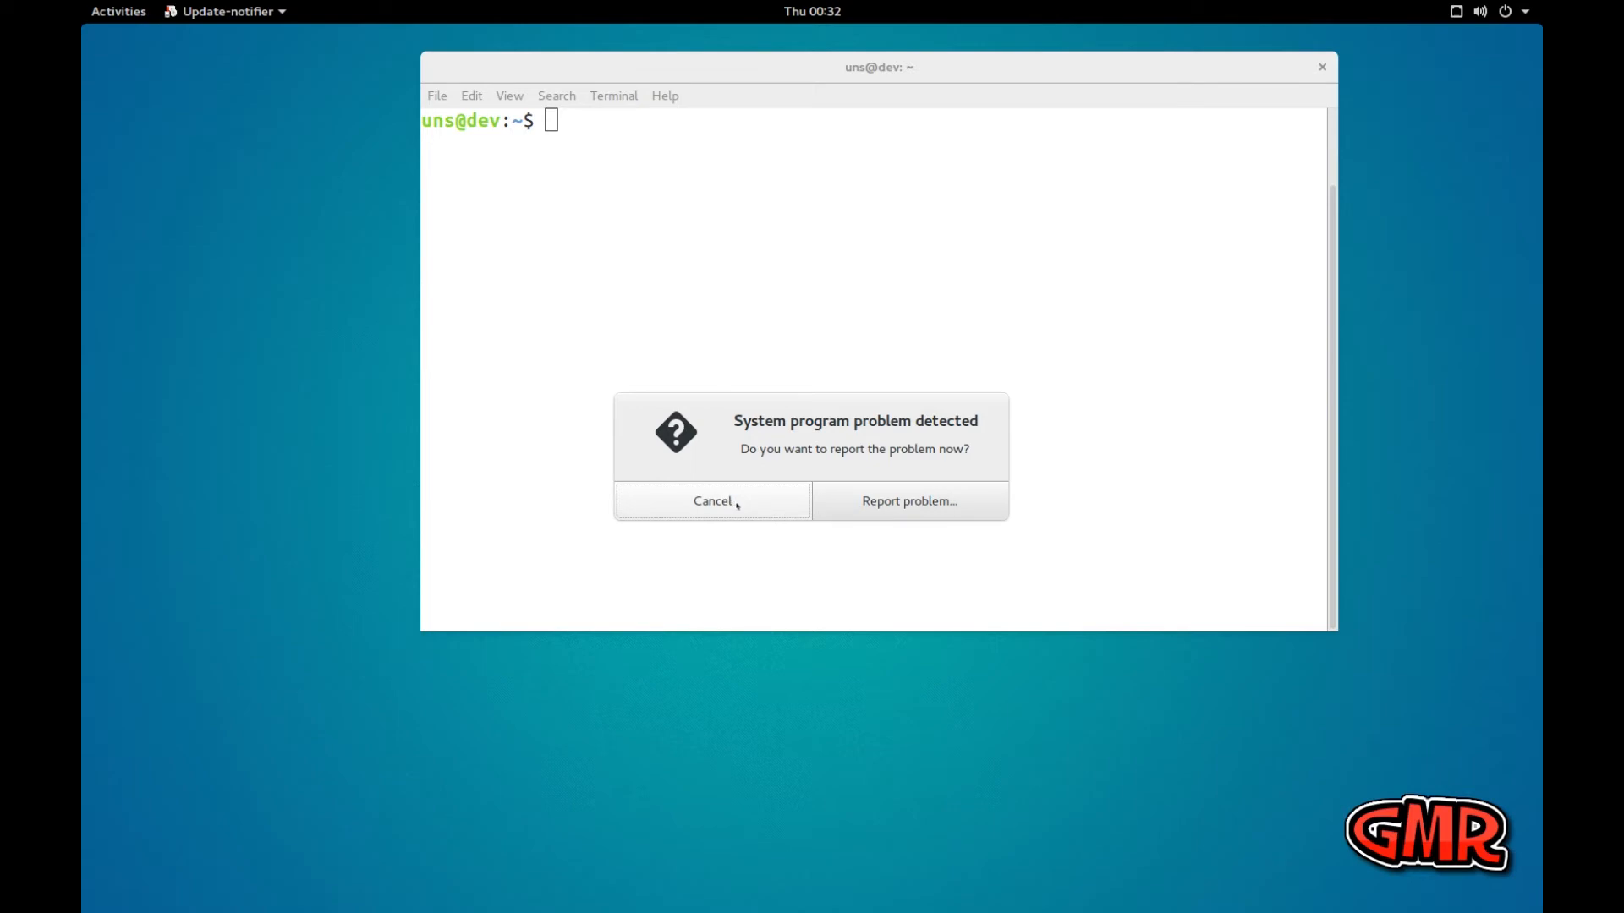
Highlight the heading and the report question in the system program problem dialog
drag(735, 420, 980, 419)
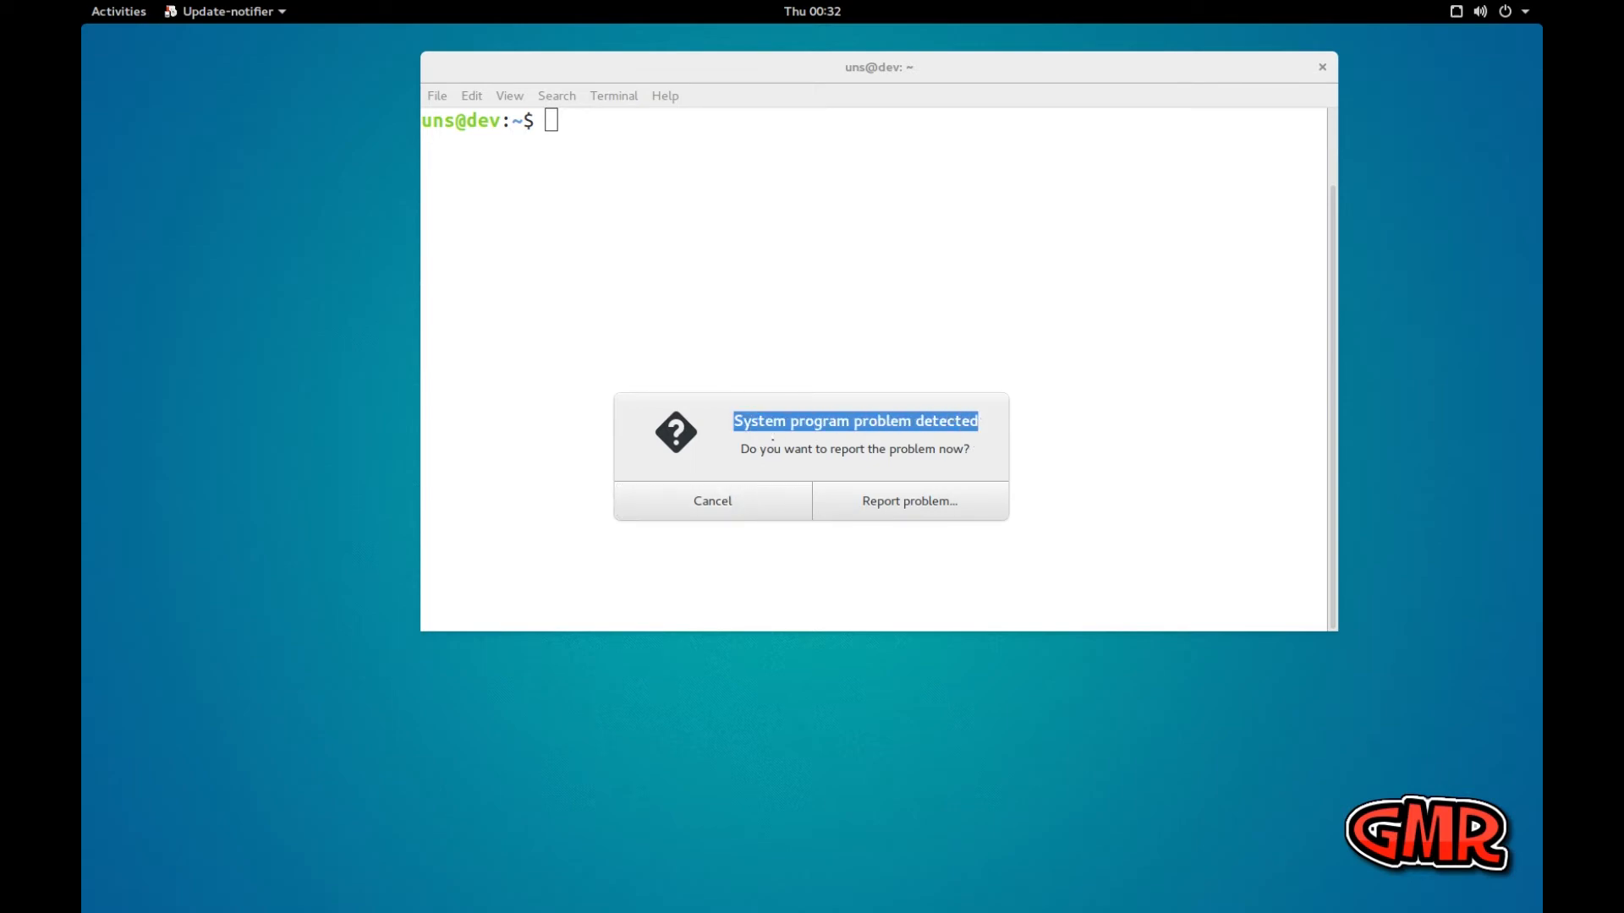
drag(741, 448, 970, 444)
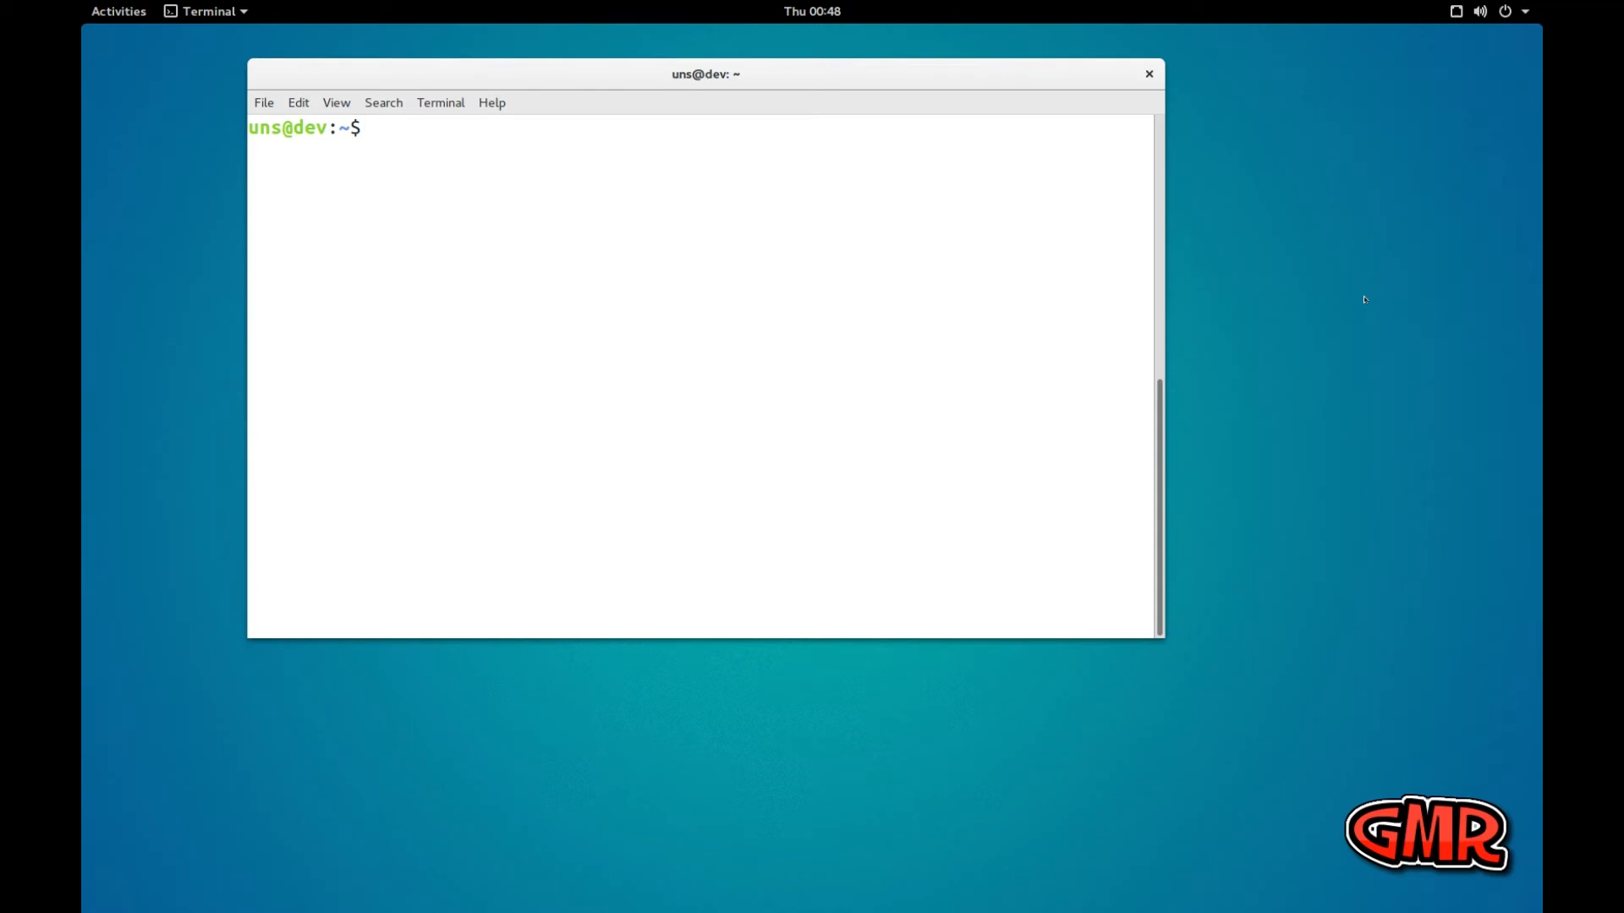
Refresh the package lists and upgrade all packages with sudo apt update && sudo apt upgrade -y
text(sudo apt update)
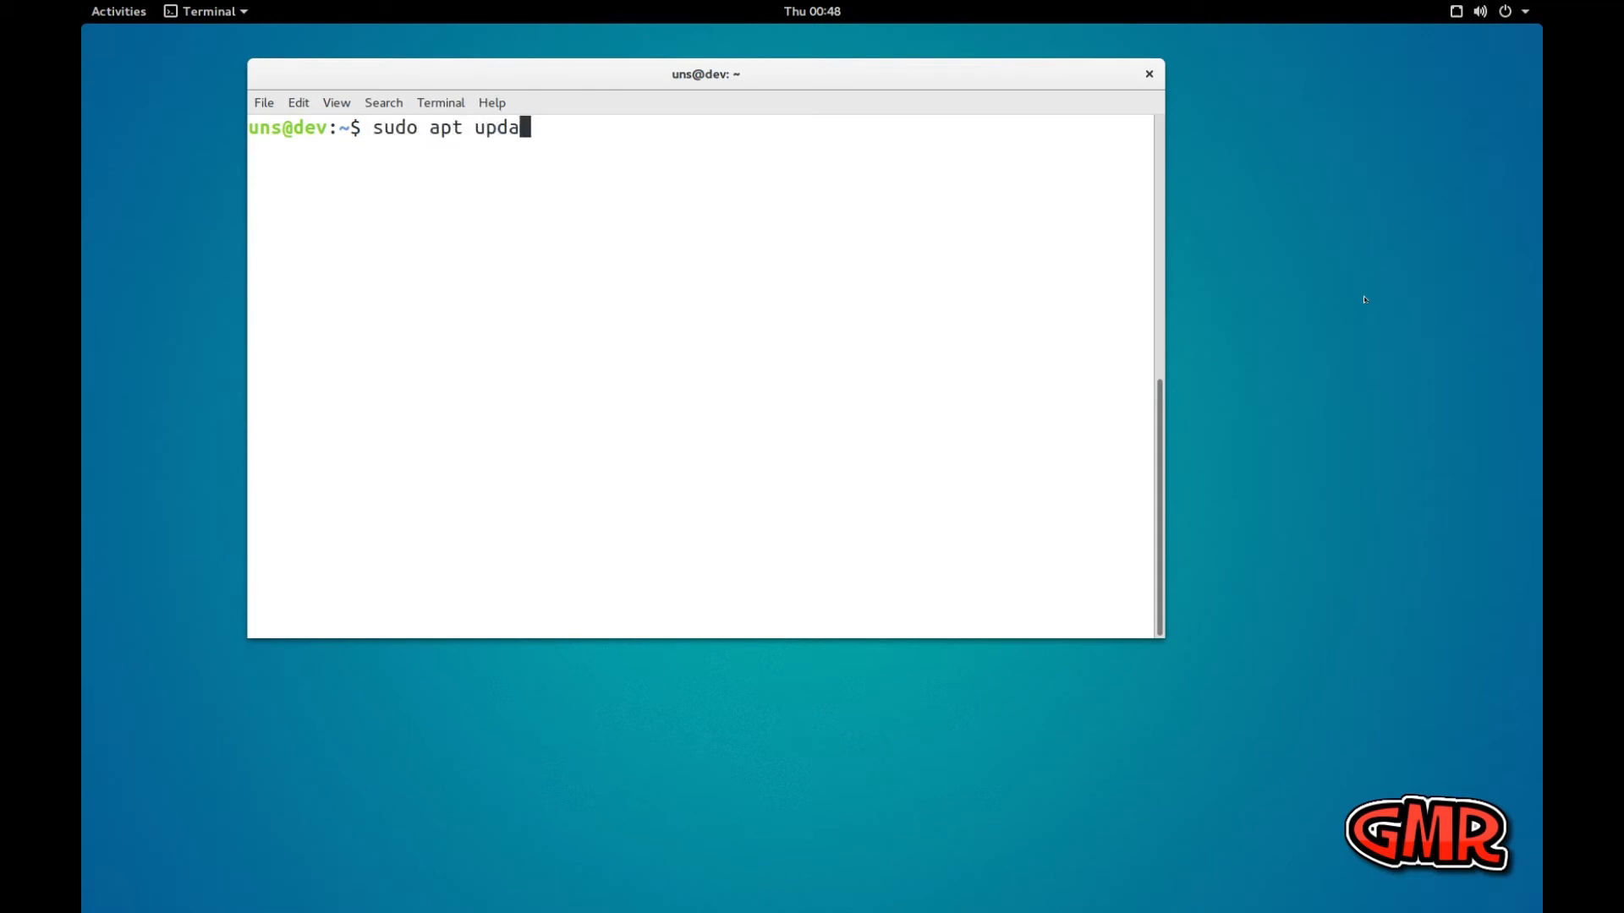
text( && sudo apt up)
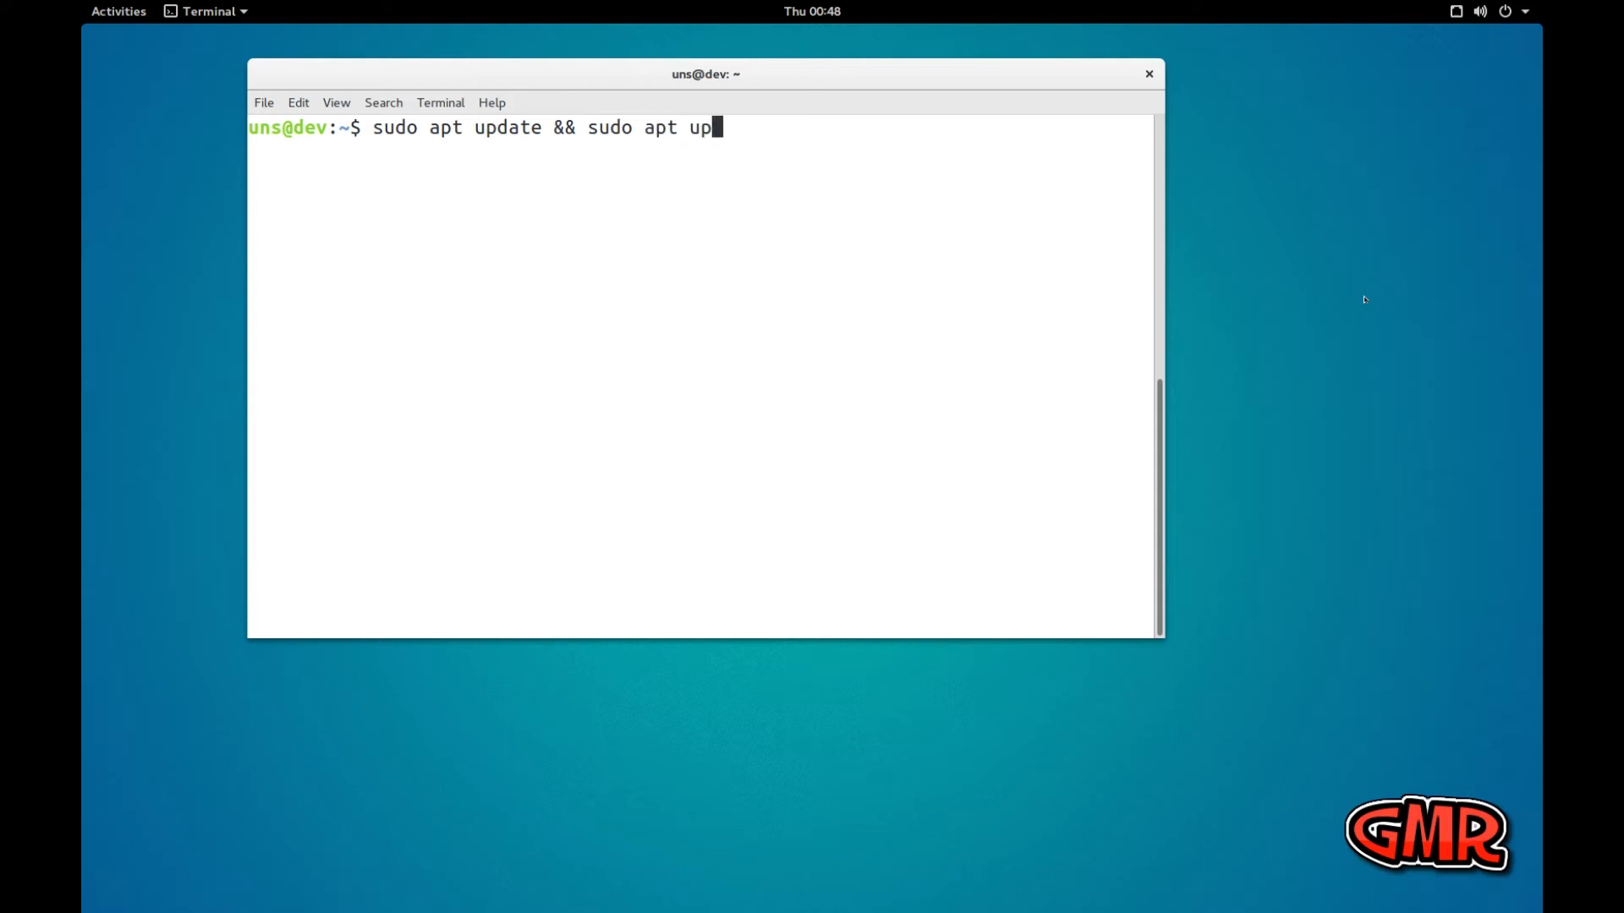
text(grade -y)
key(Return)
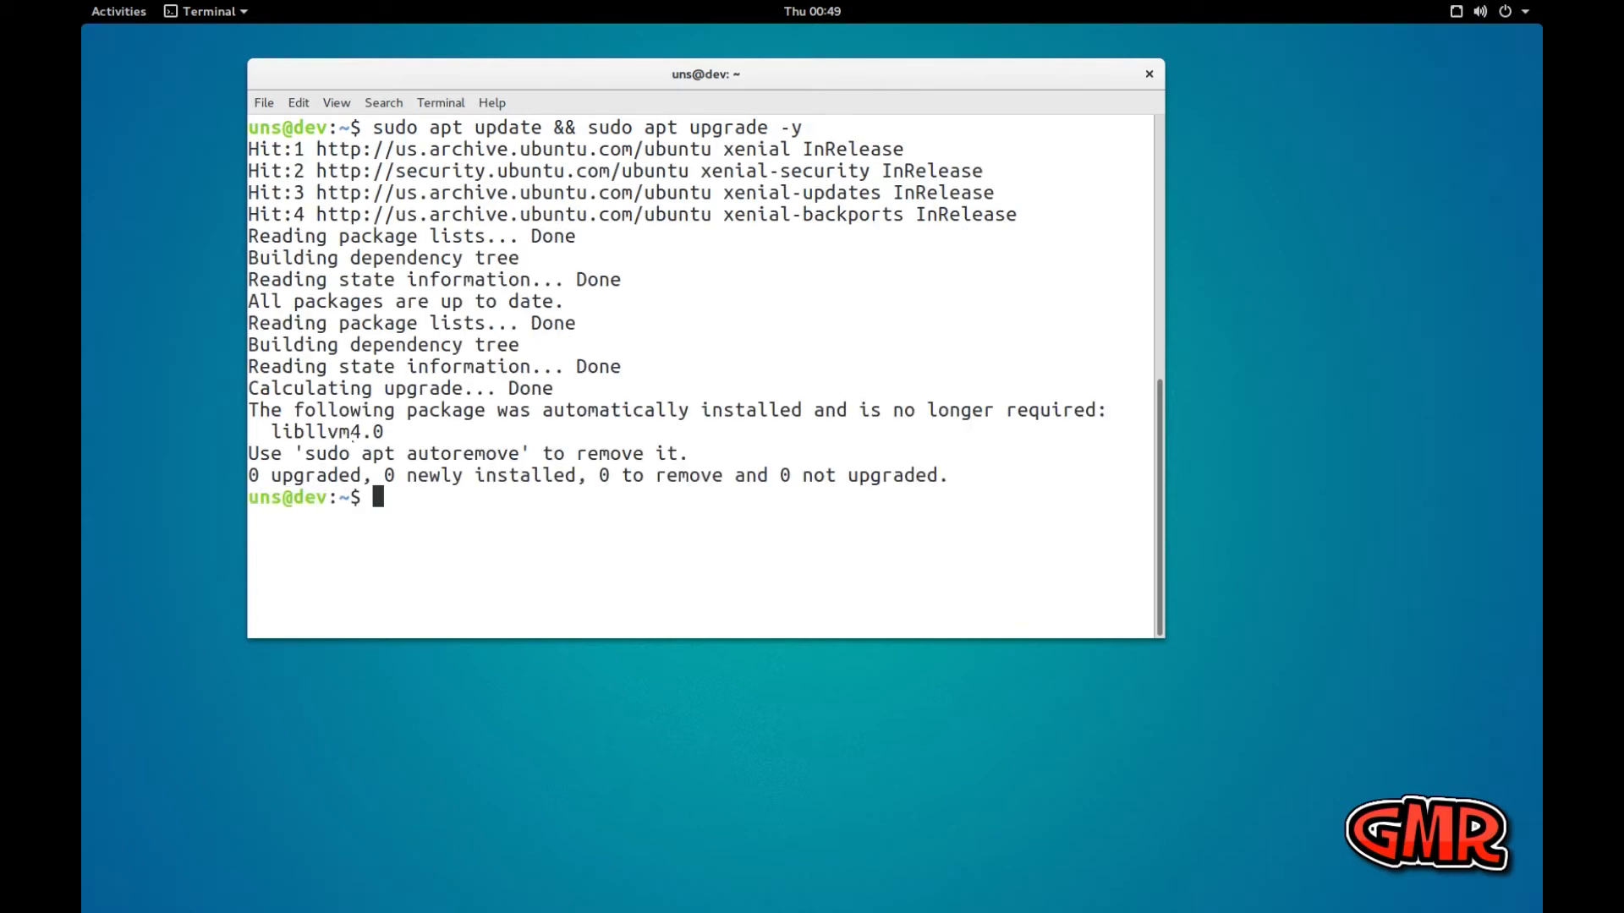
Remove the unneeded libllvm4.0 package with sudo apt autoremove, accept the removal, and clear the terminal
drag(300, 449, 511, 451)
click(426, 503)
text(sudo apt autor)
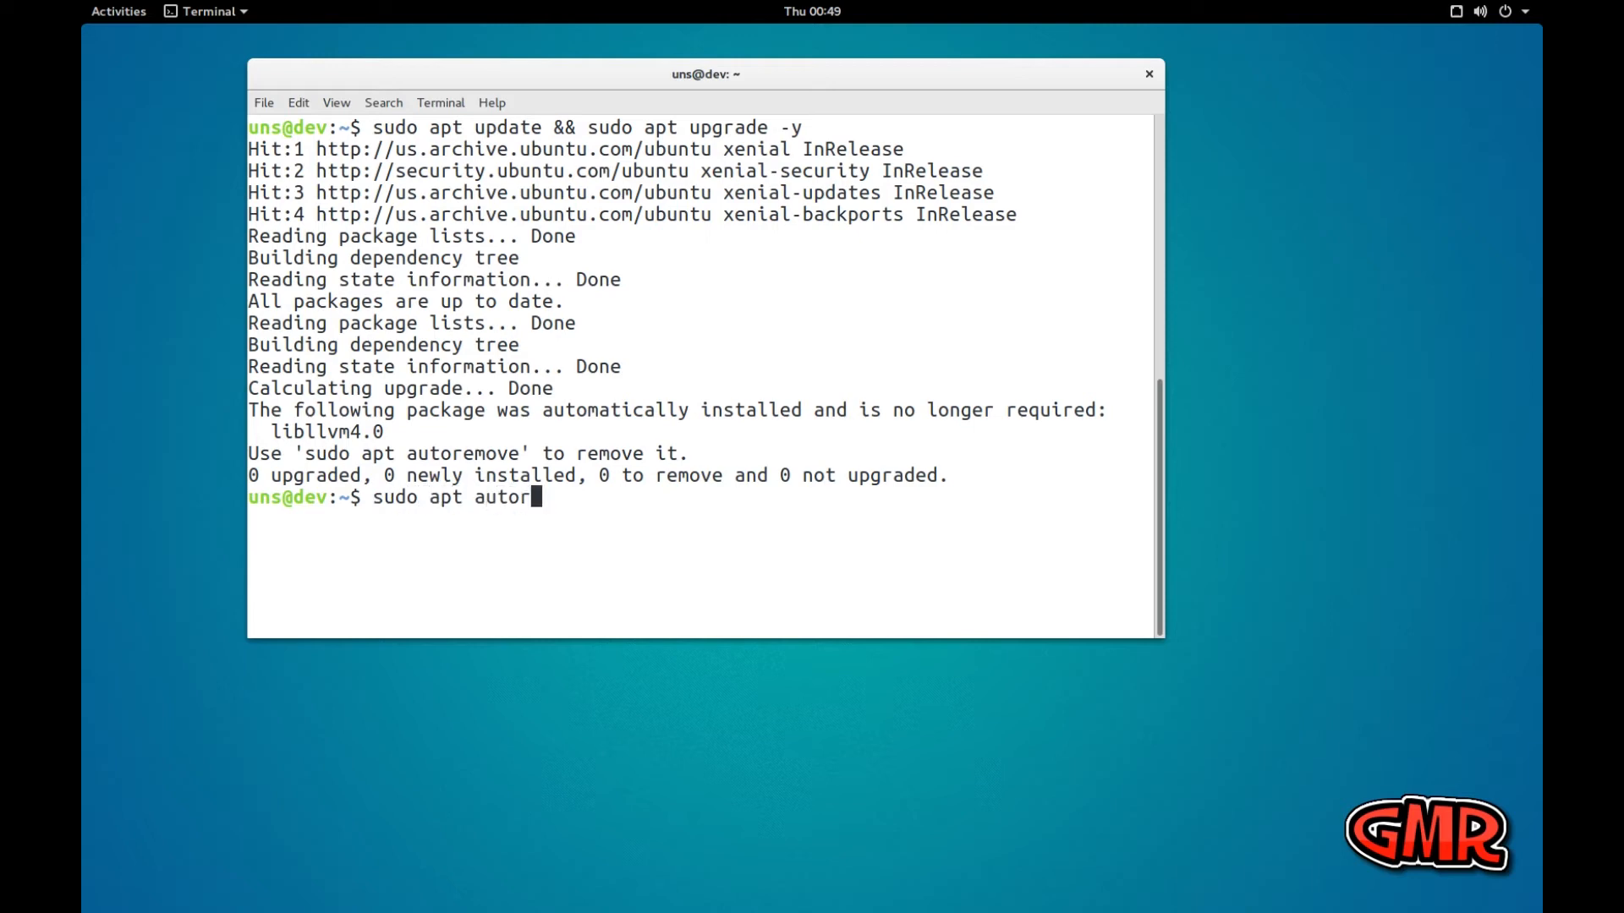
text(emove)
key(Return)
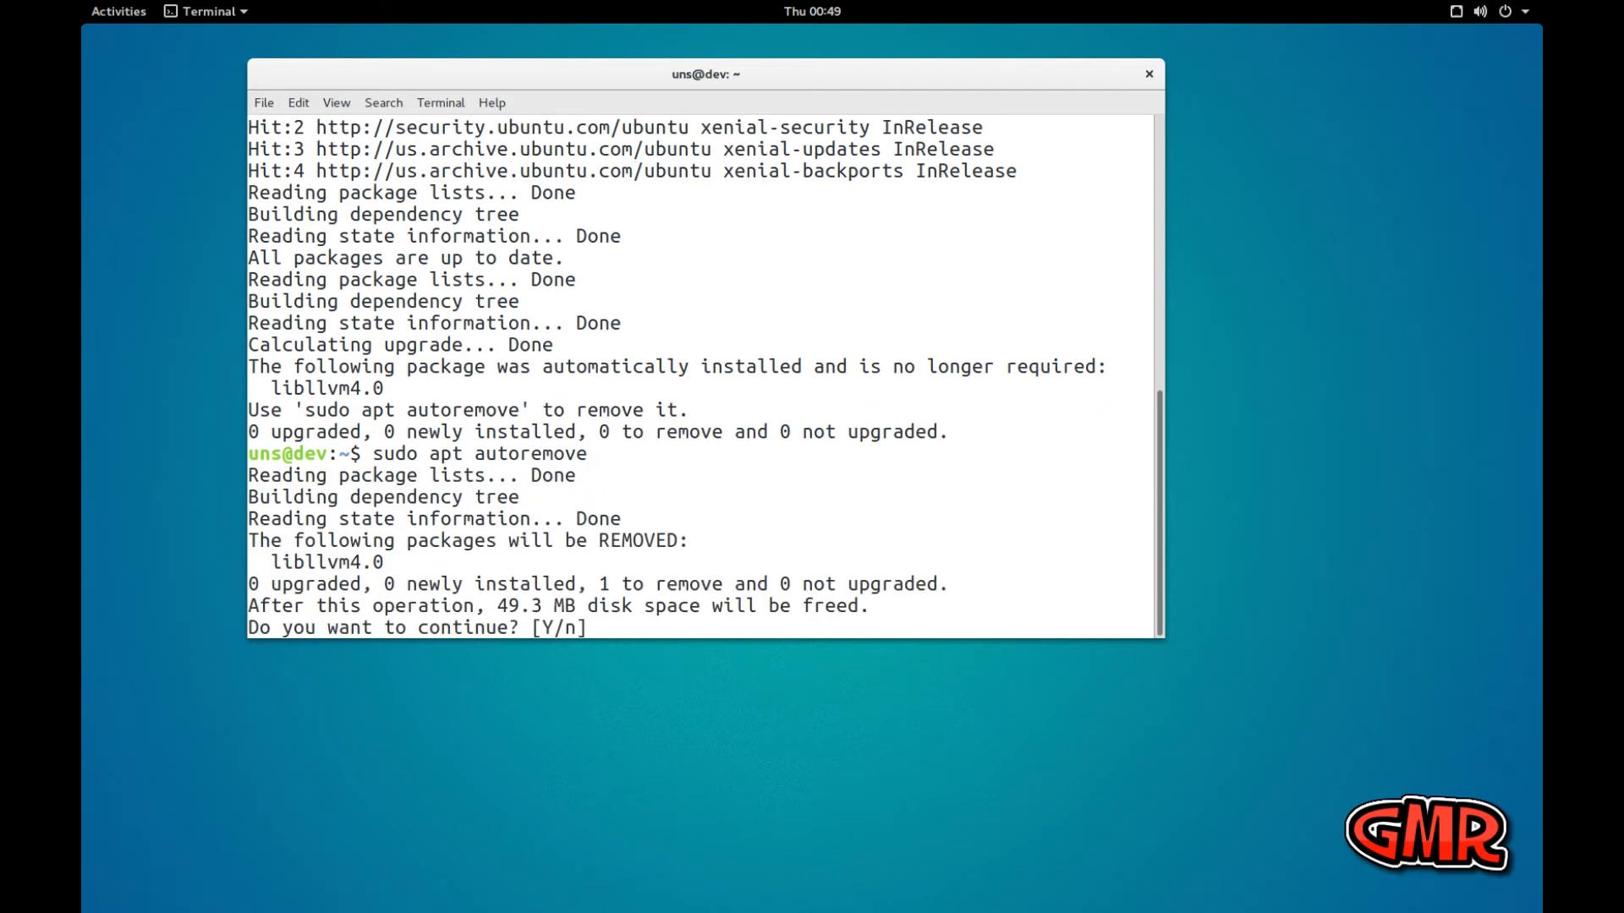
key(Return)
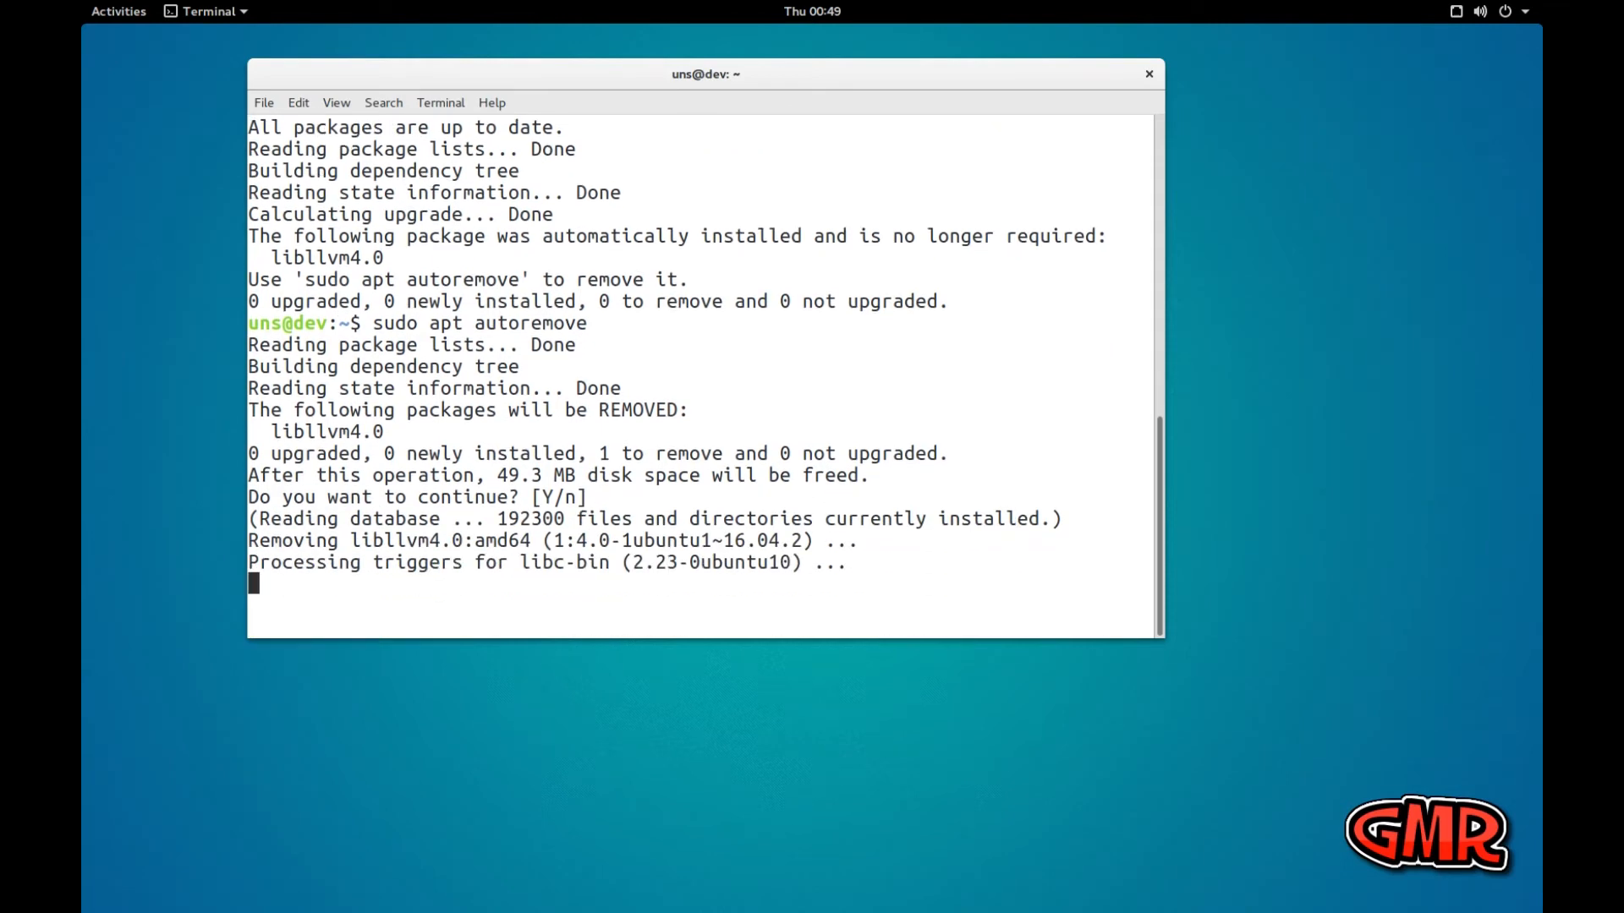
text(clear)
key(Return)
Rerun sudo apt update && sudo apt upgrade -y from the command history and clear the terminal
key(Up)
key(Up)
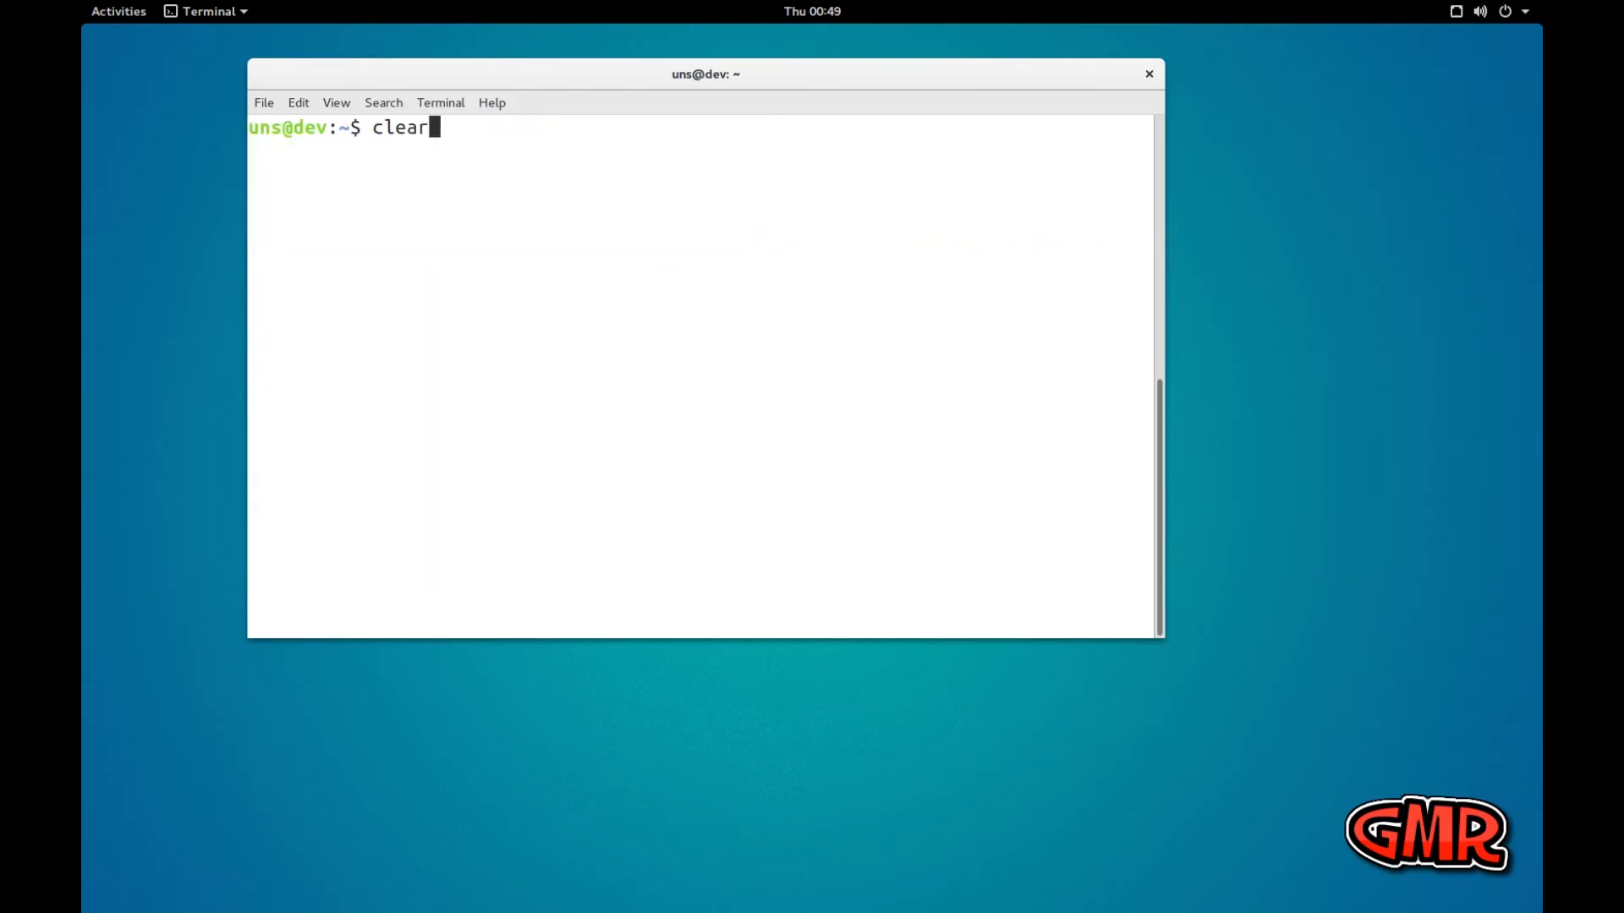
key(Return)
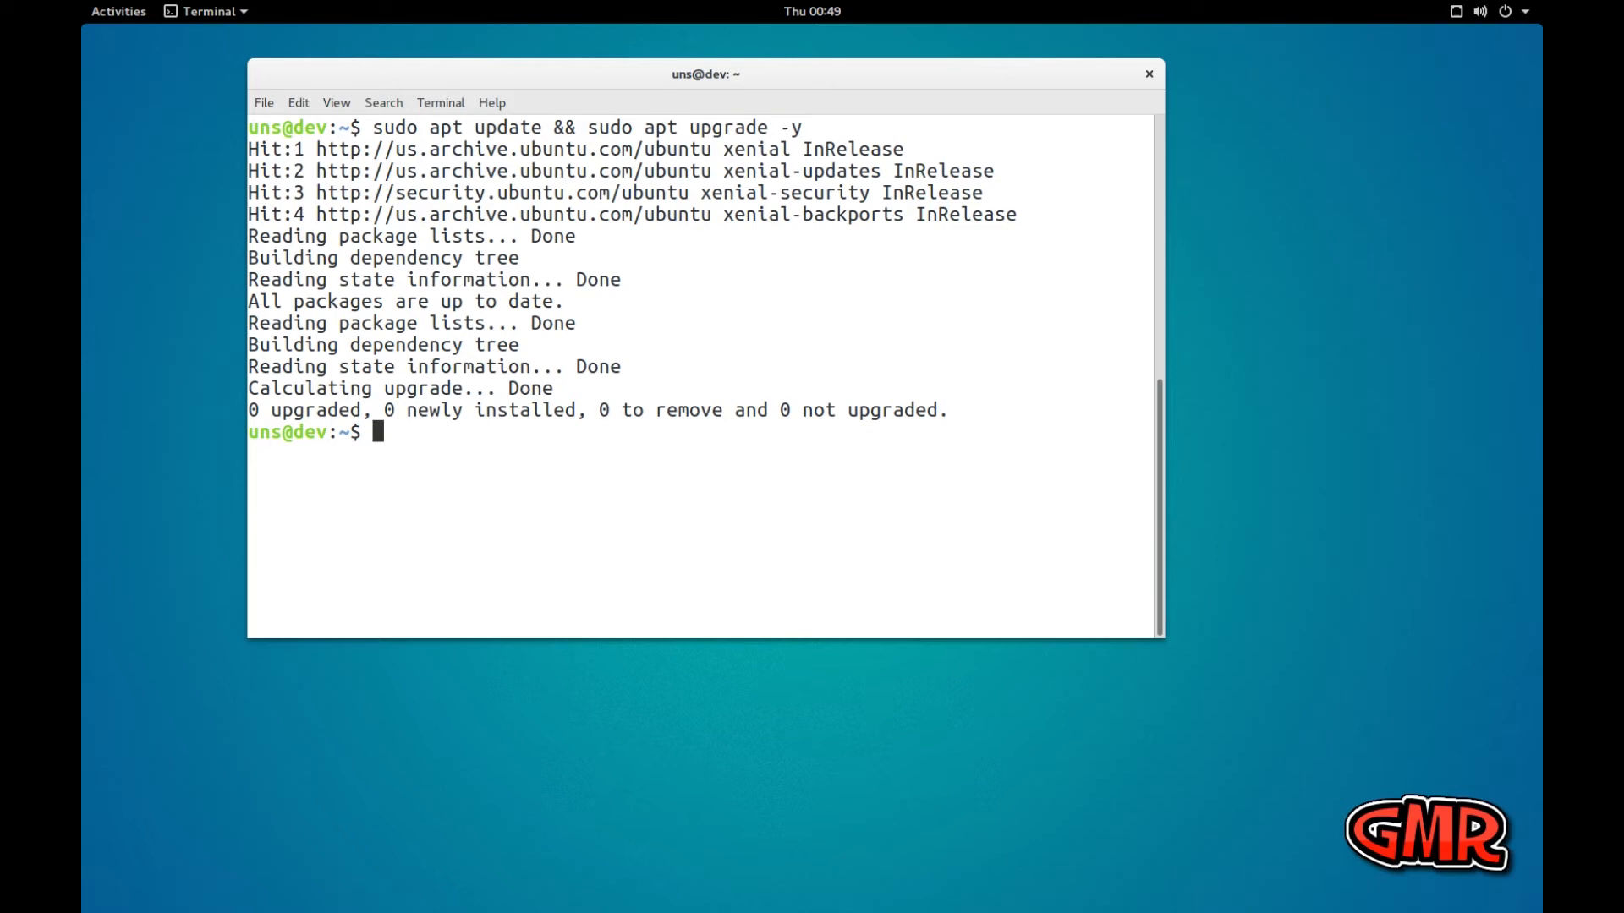
text(clear)
key(Return)
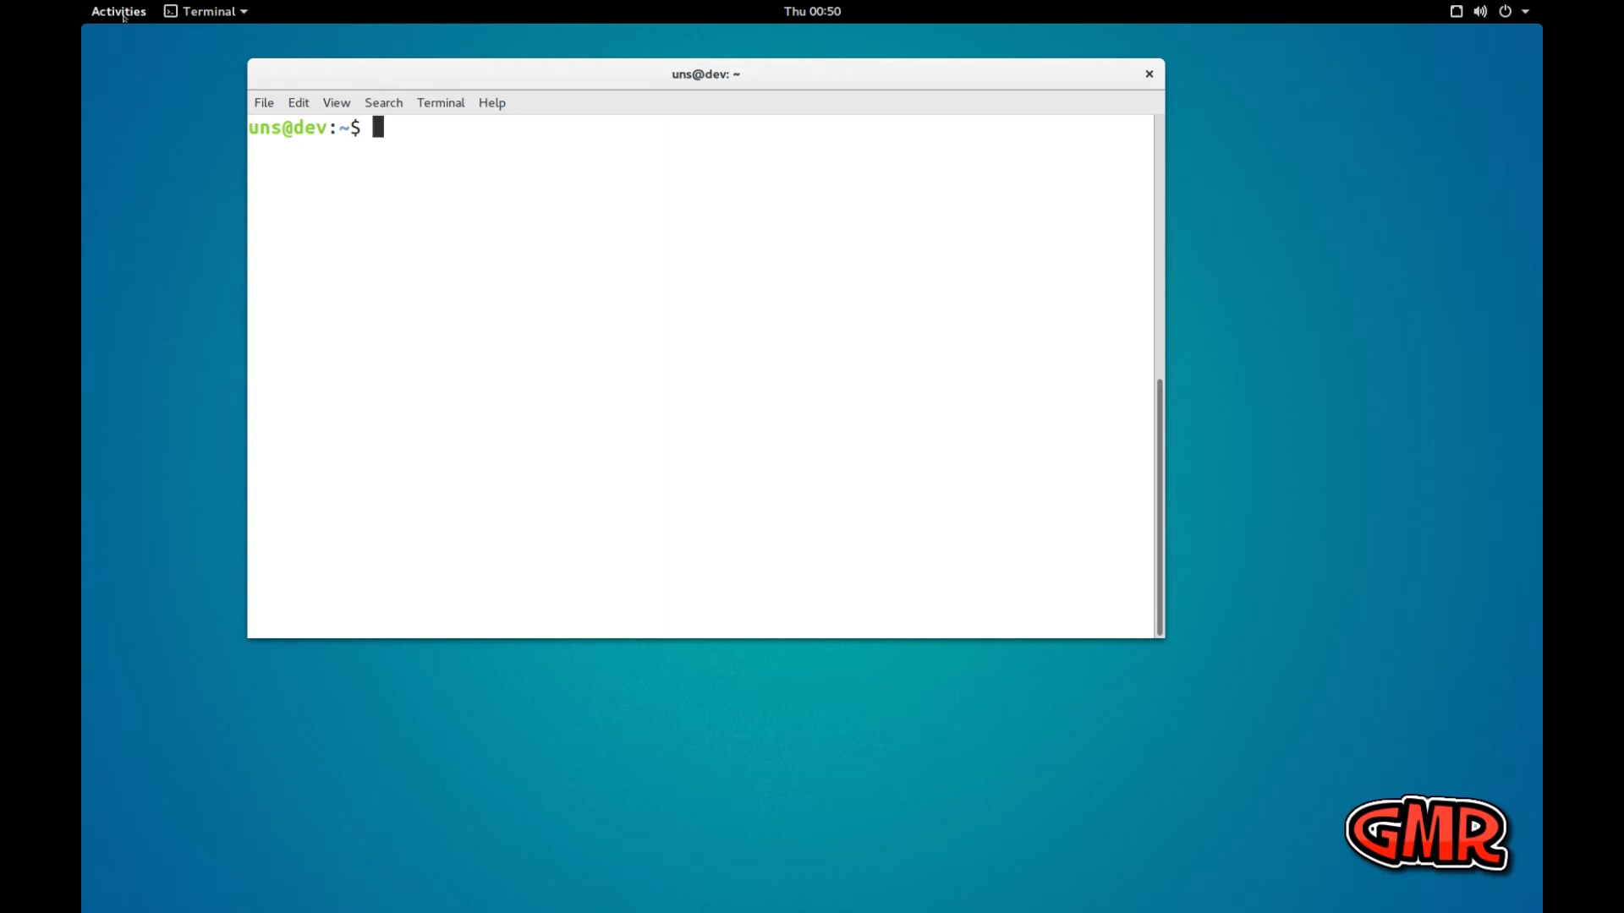
Switch to Firefox and load the atom.io website
click(121, 13)
click(125, 157)
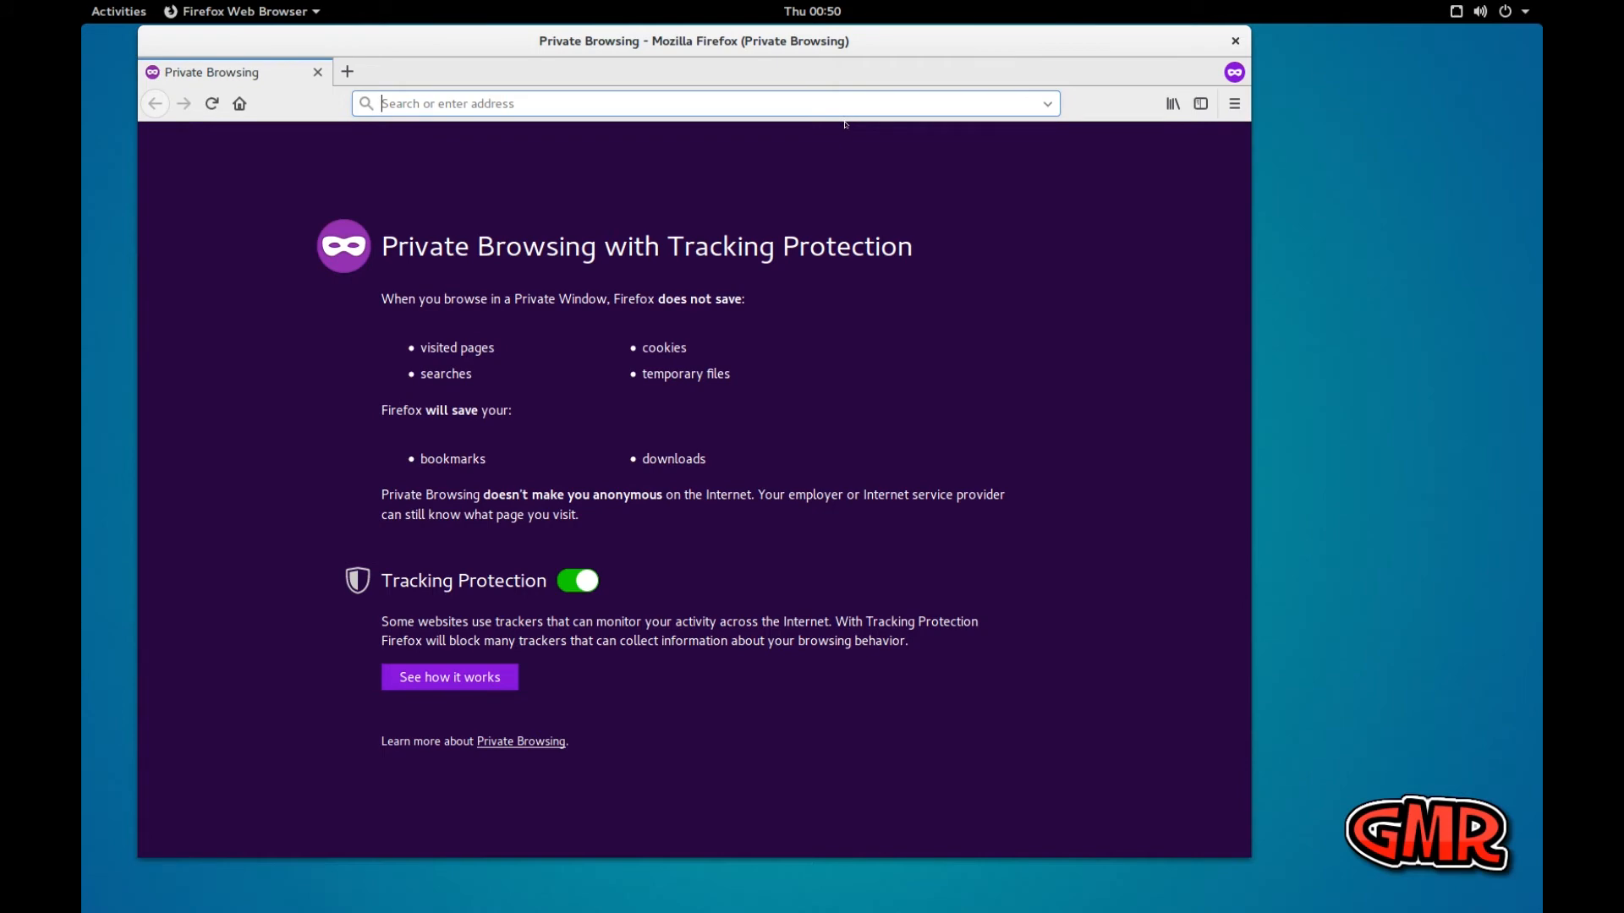
text(atom)
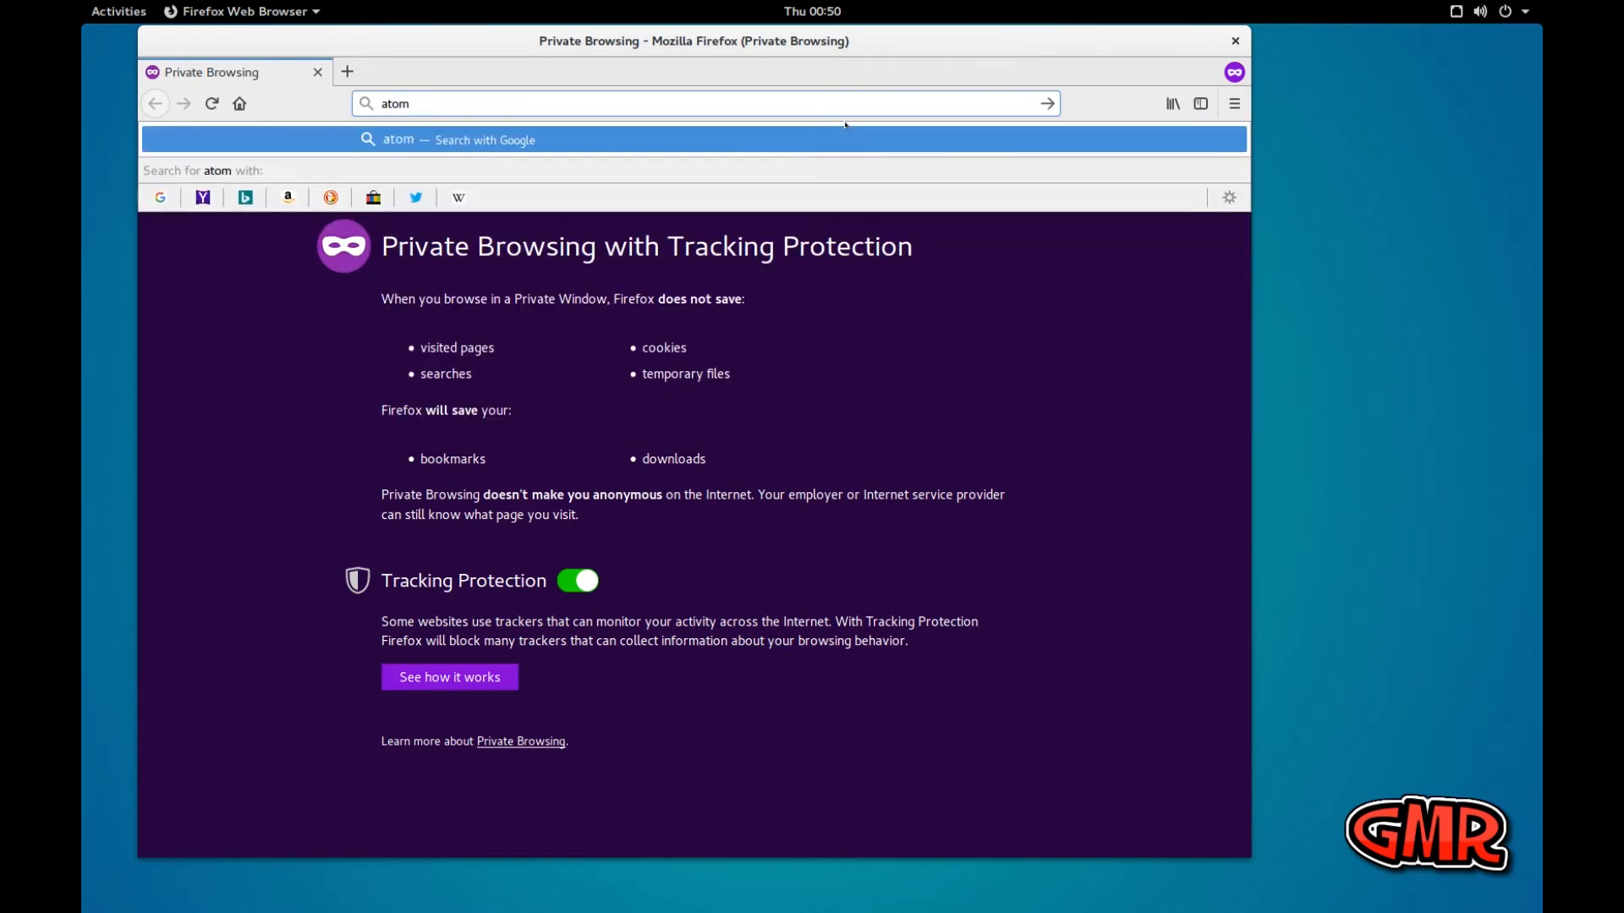
text(.io)
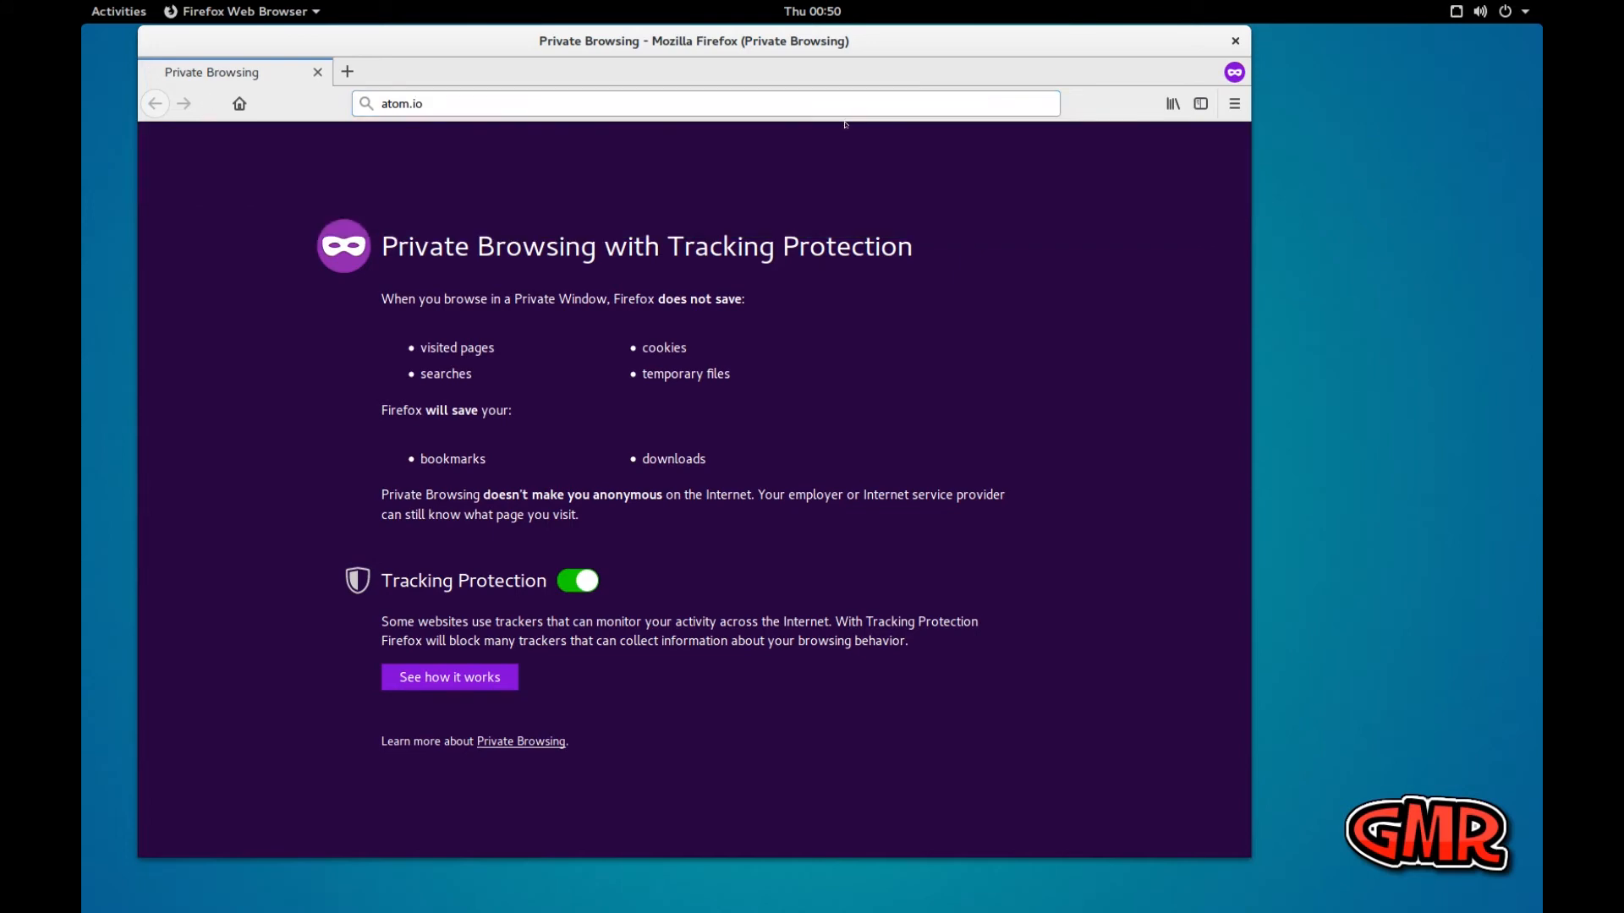
key(Return)
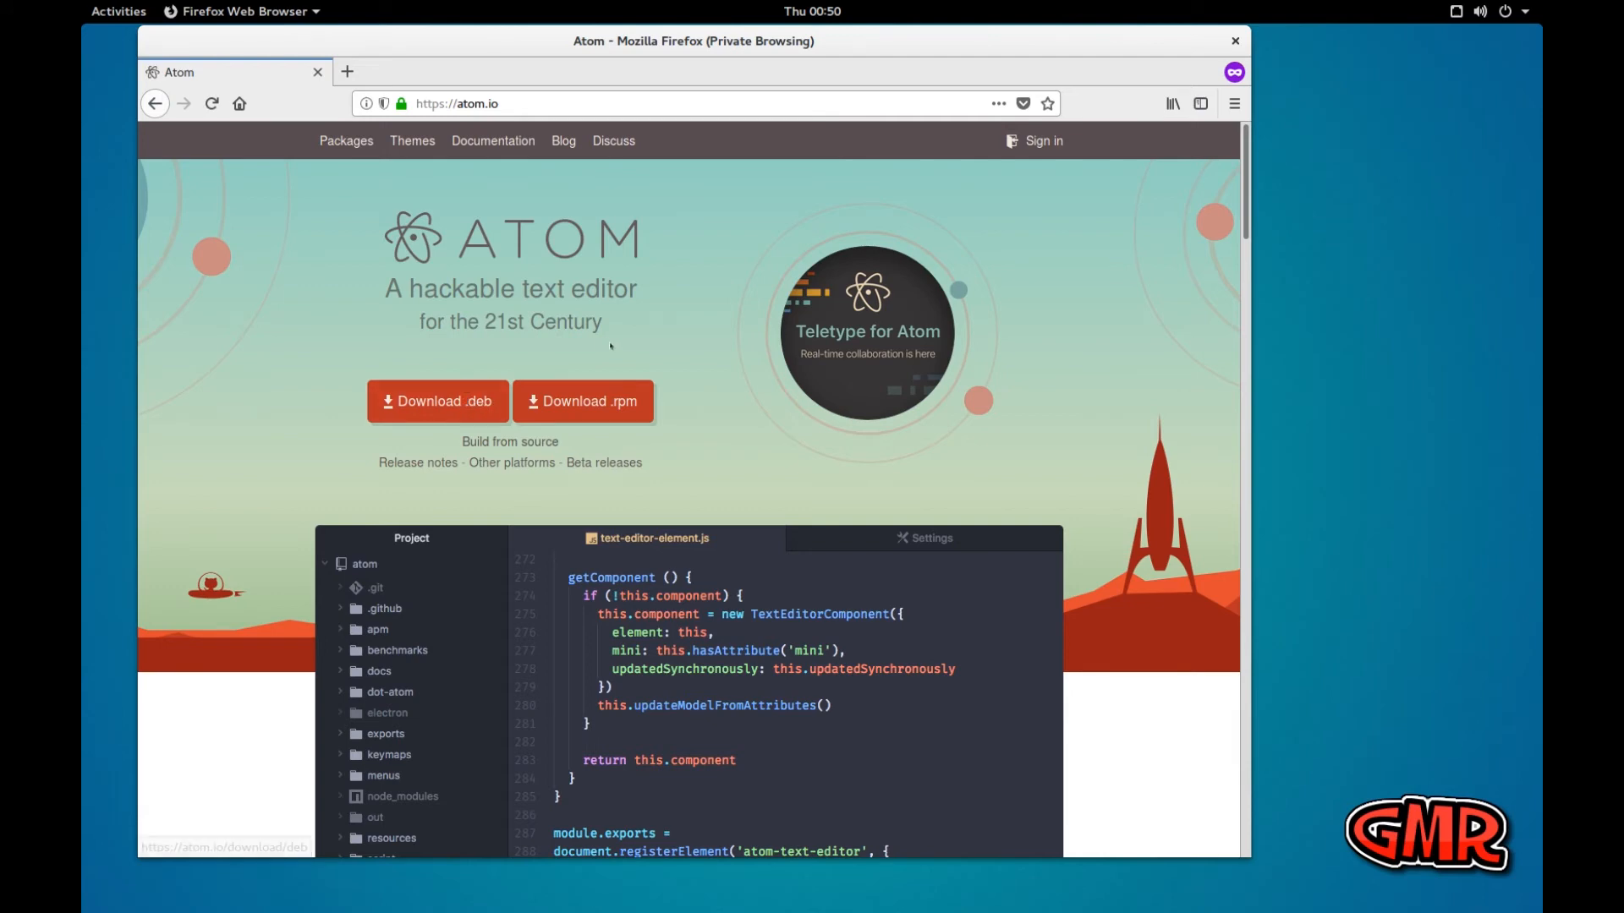
Look through the Atom home page's feature, package, theme and open source sections, and return to its download options
scroll(612, 355, down, 7)
scroll(613, 355, down, 11)
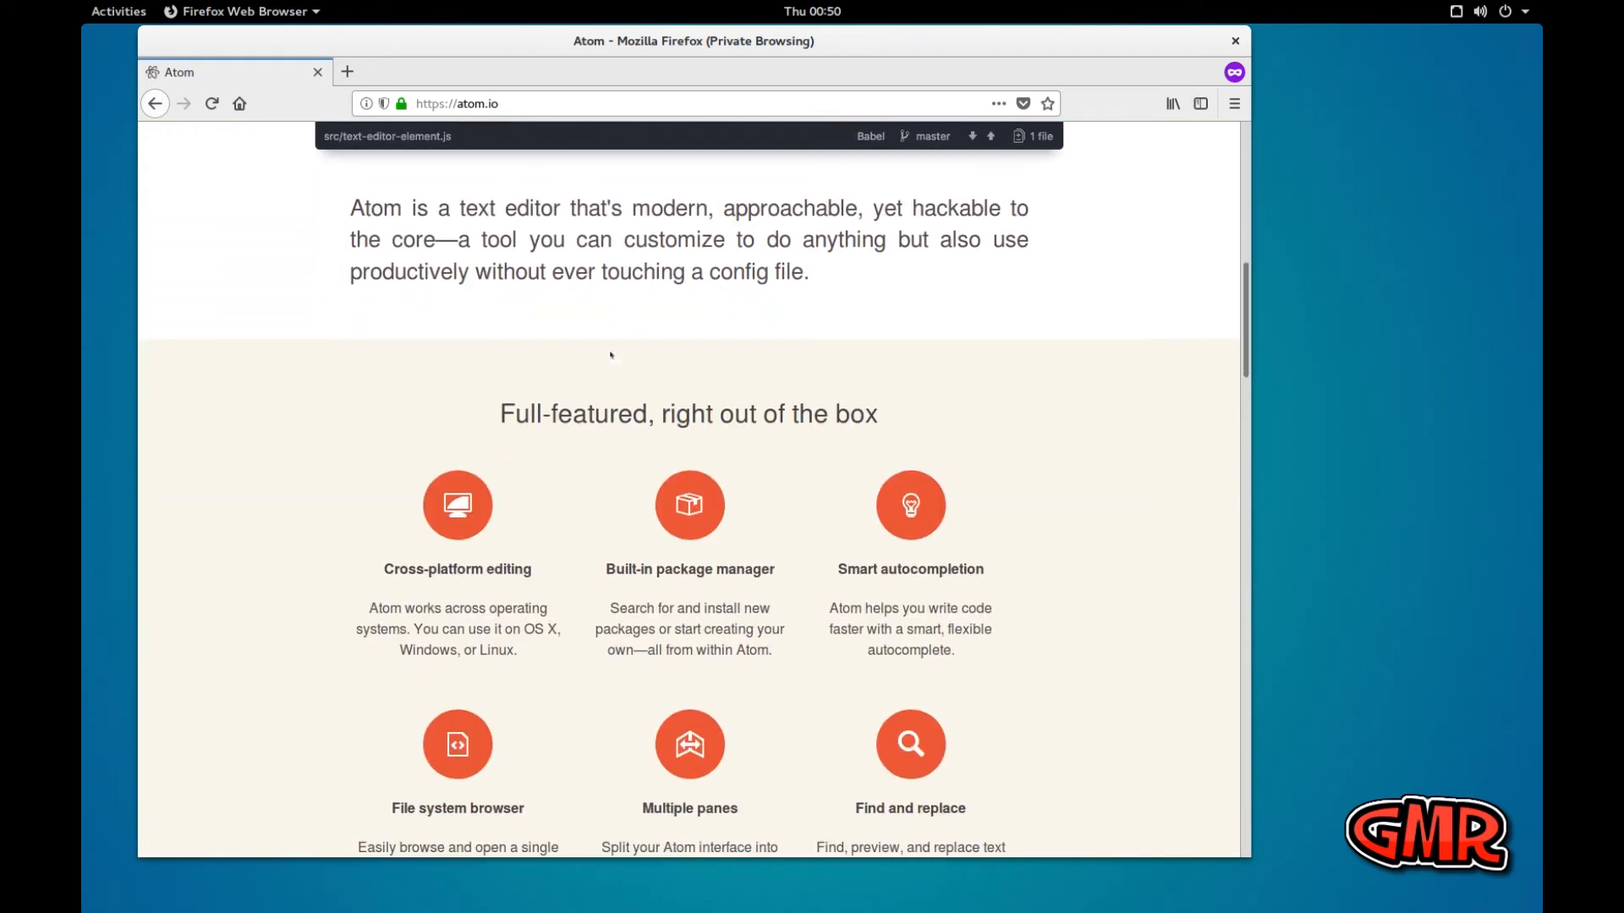
scroll(609, 354, down, 13)
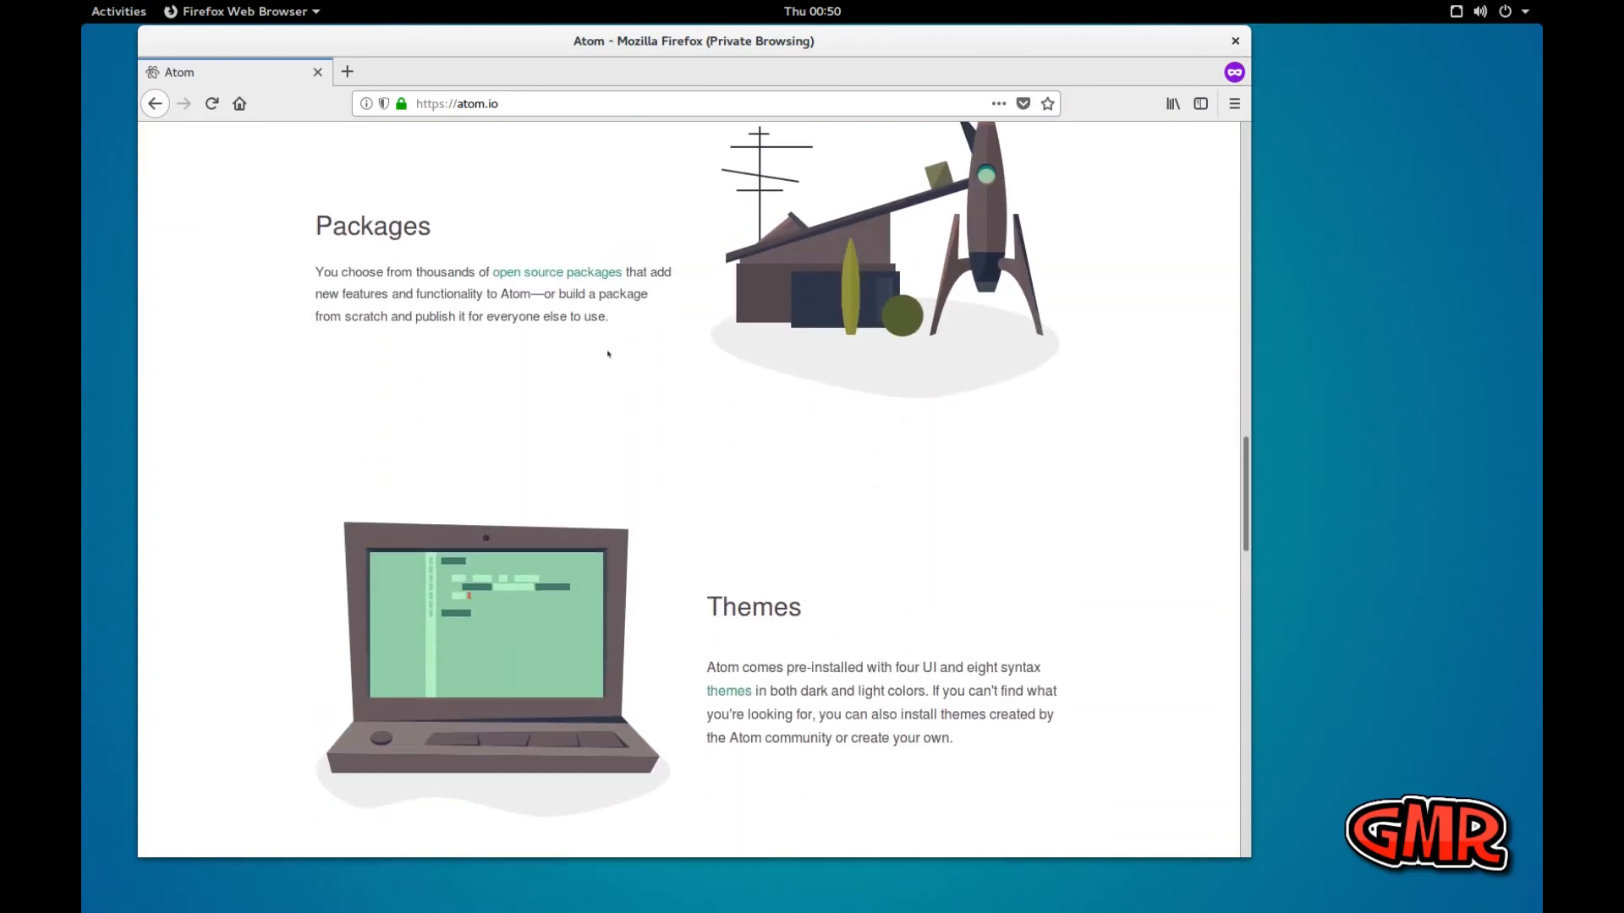
scroll(601, 351, down, 7)
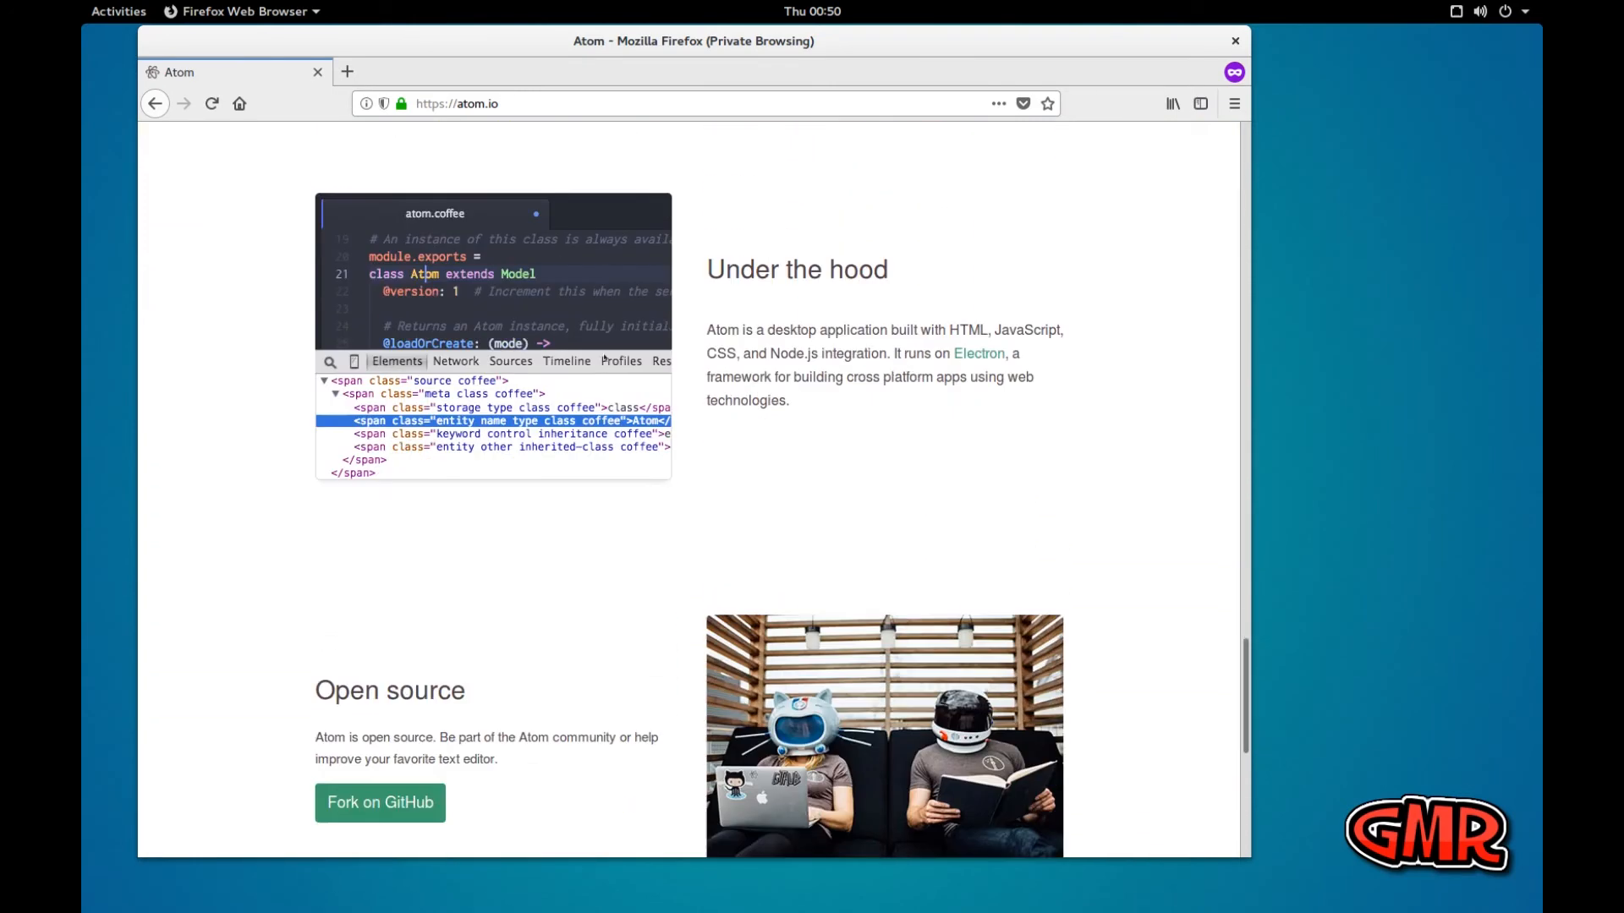
scroll(605, 357, down, 3)
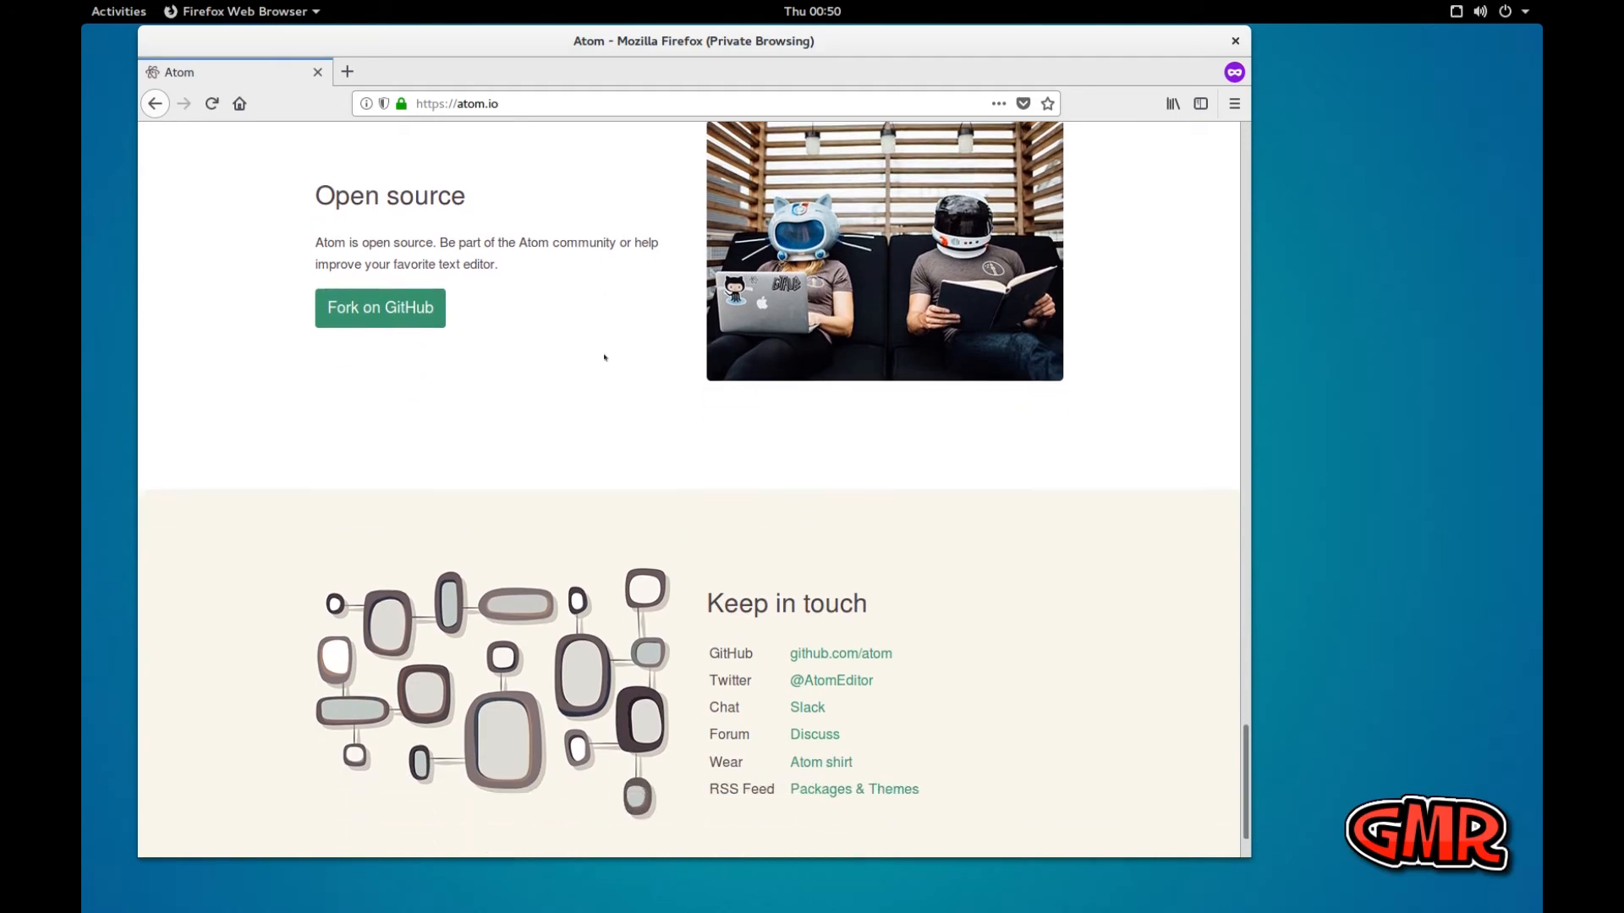
scroll(605, 357, up, 5)
scroll(605, 357, up, 13)
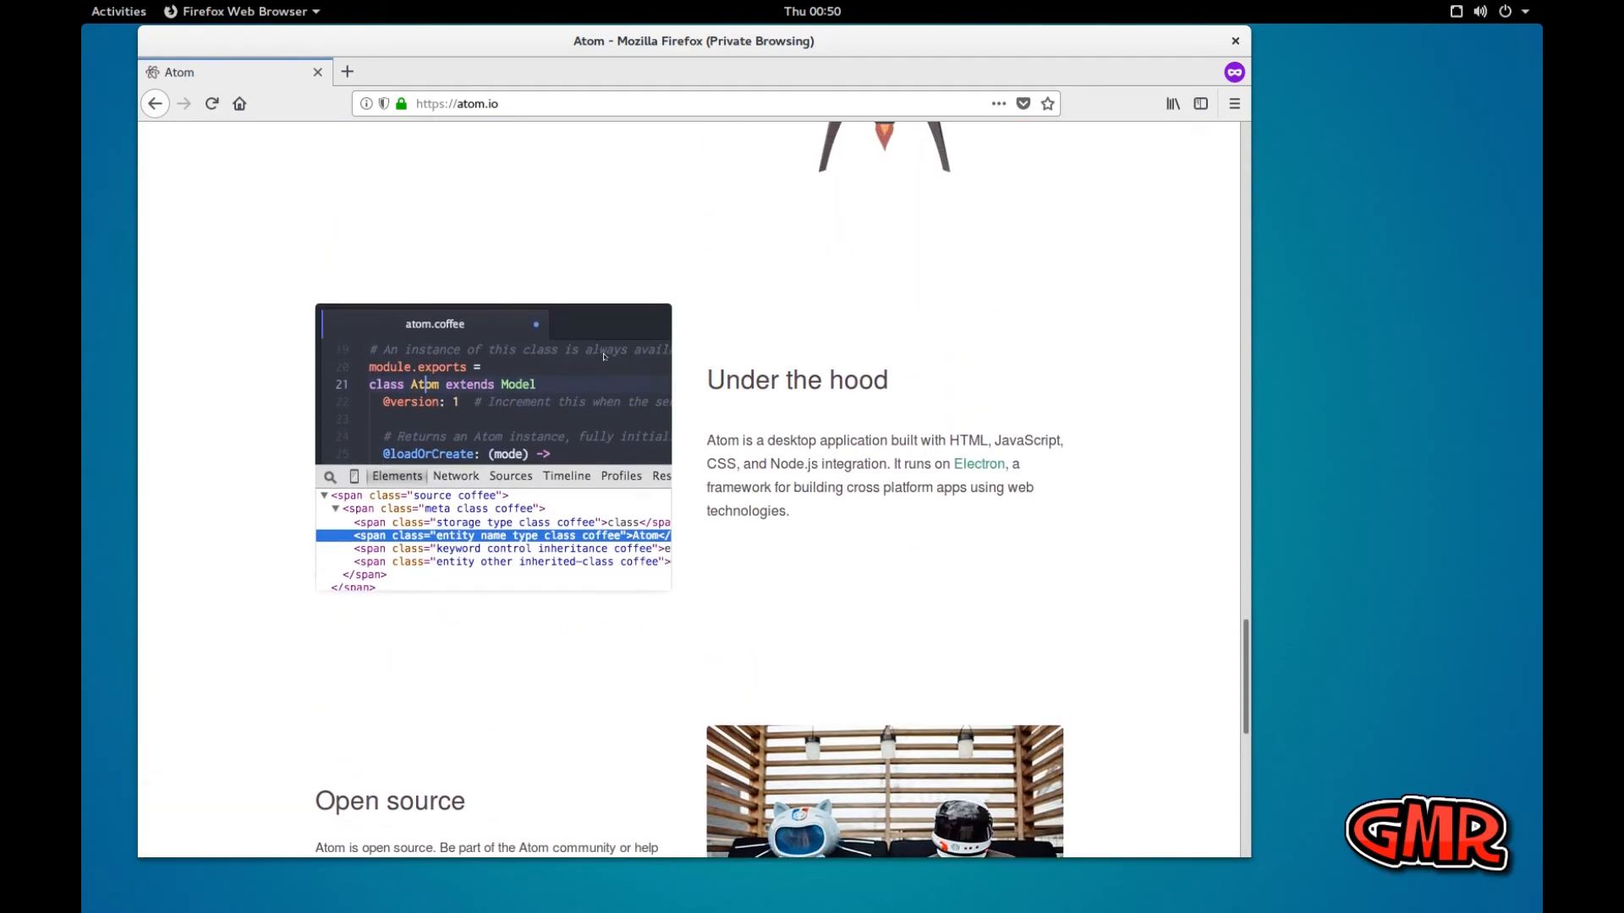
scroll(604, 357, up, 11)
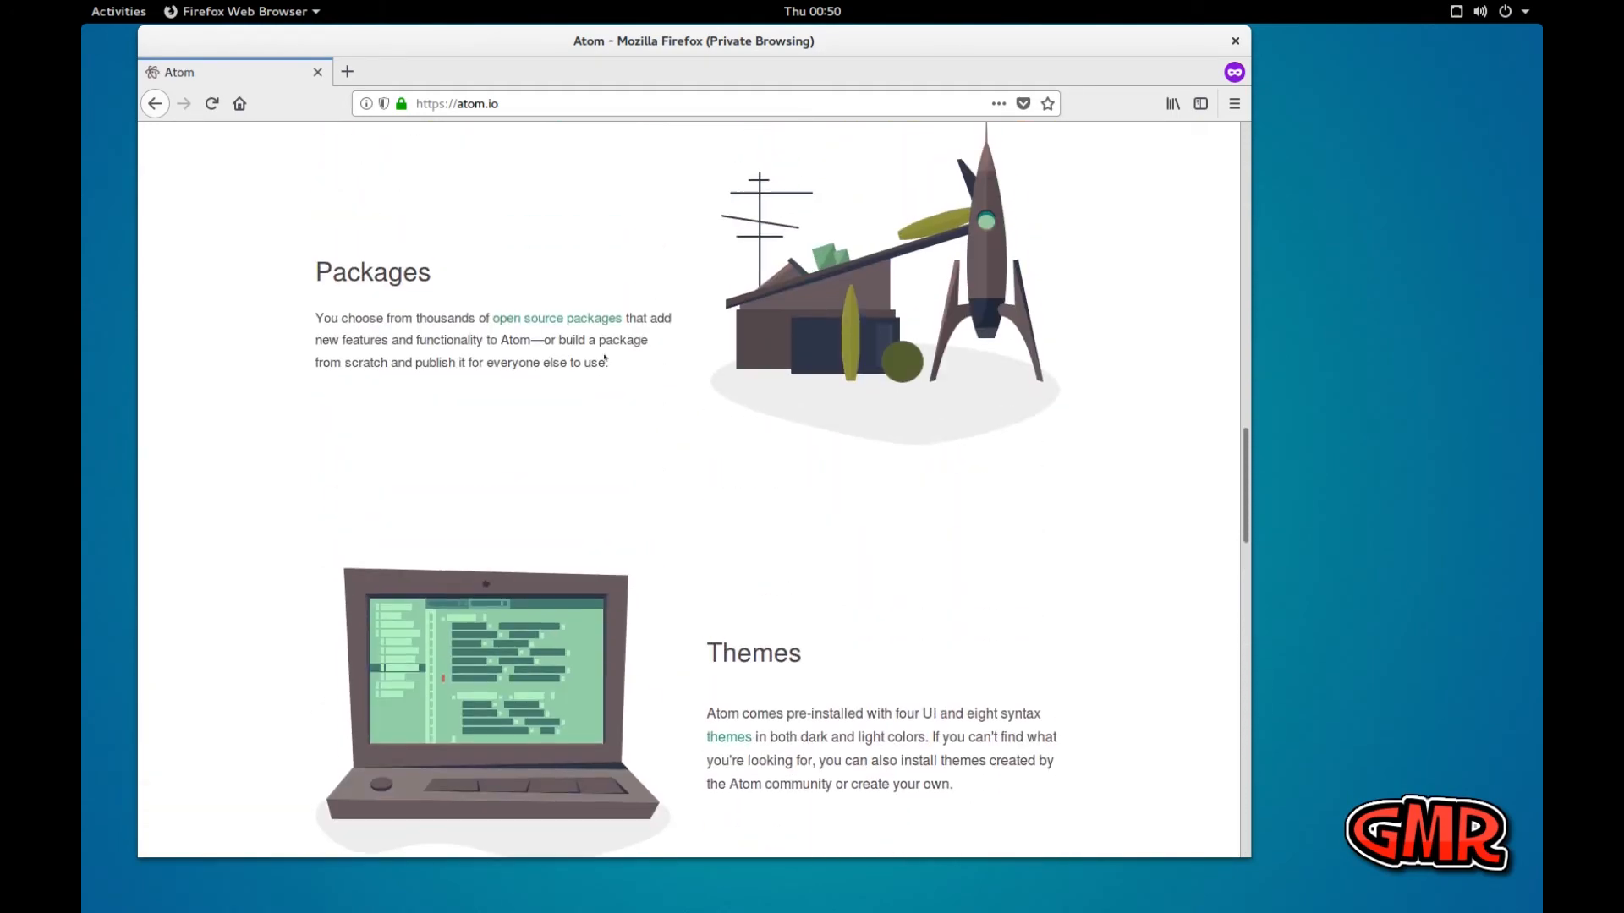
scroll(604, 357, up, 8)
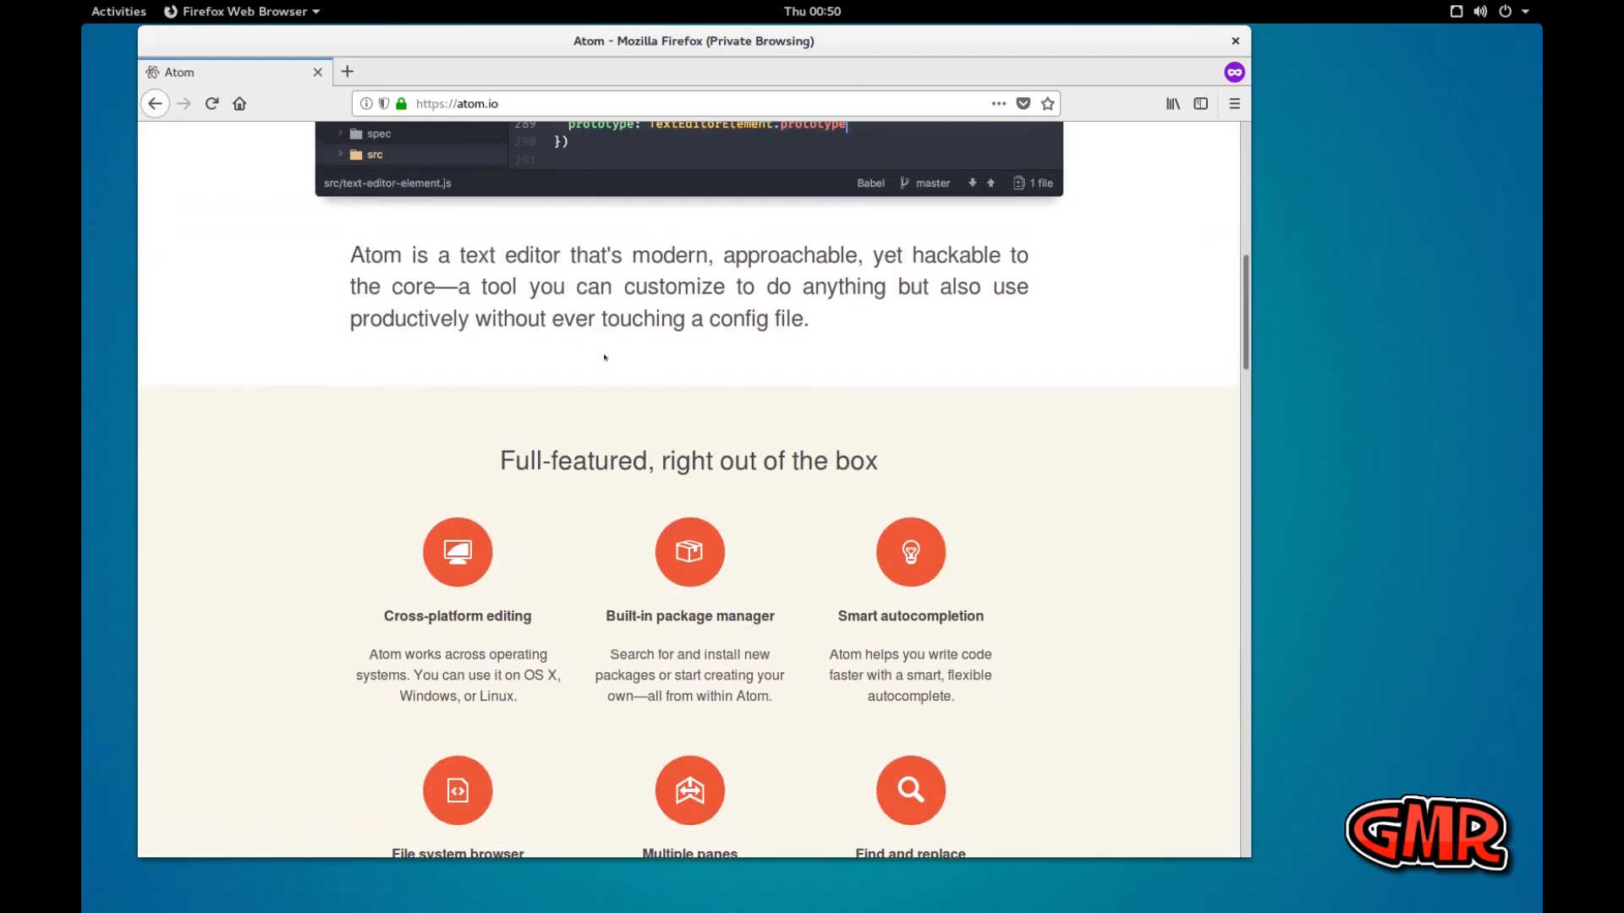
scroll(603, 357, up, 3)
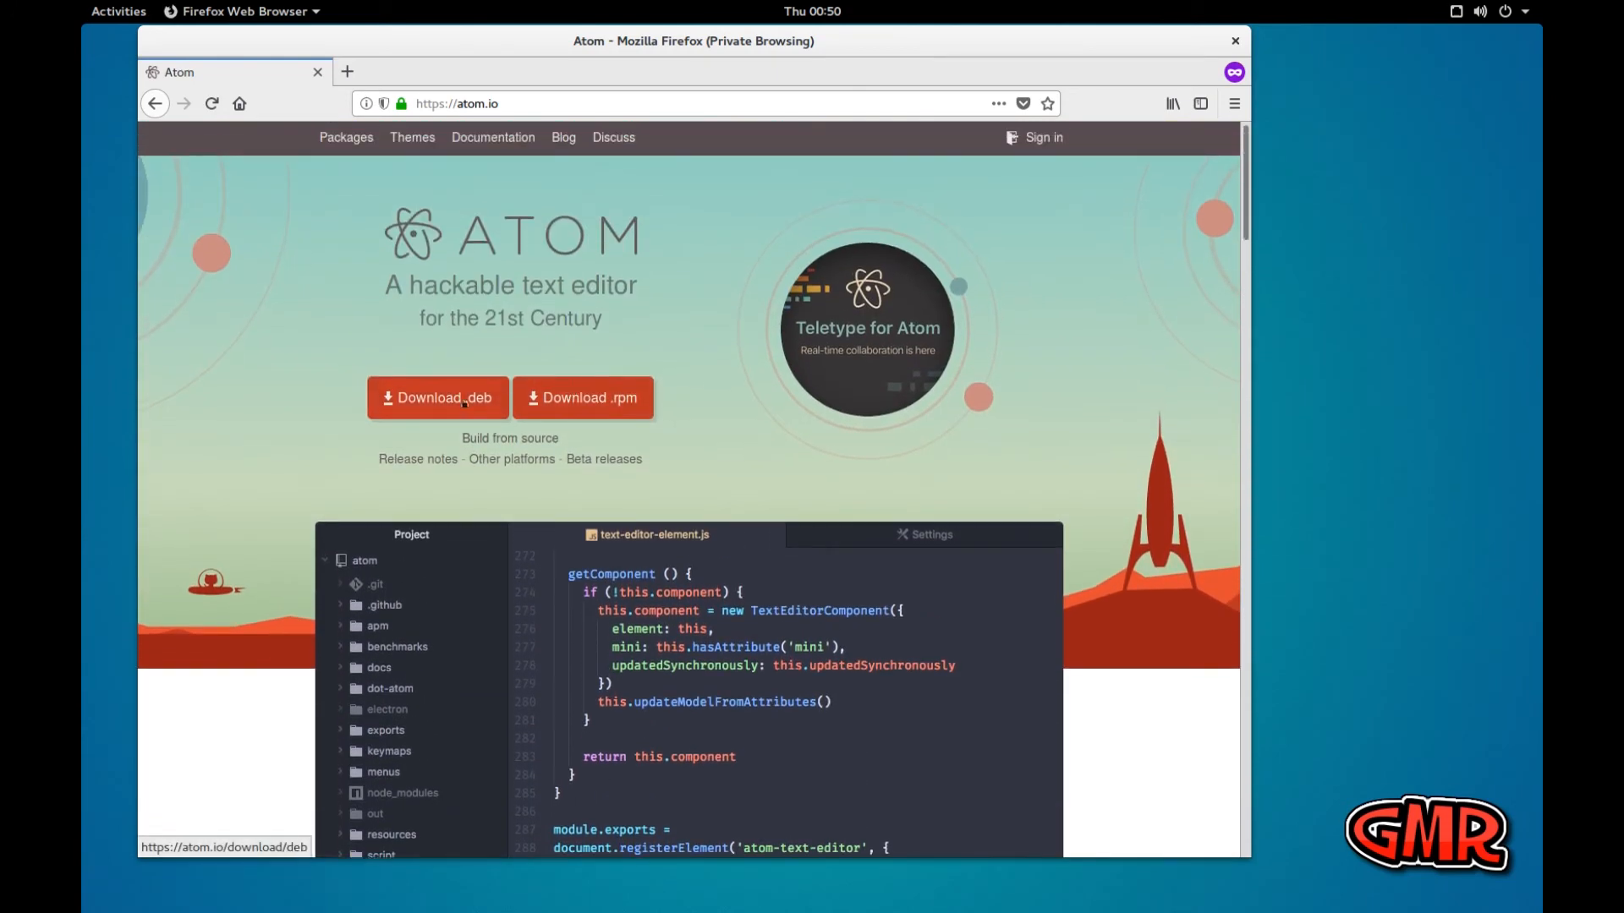
Download the Atom .deb package and save the atom-amd64.deb file
click(464, 402)
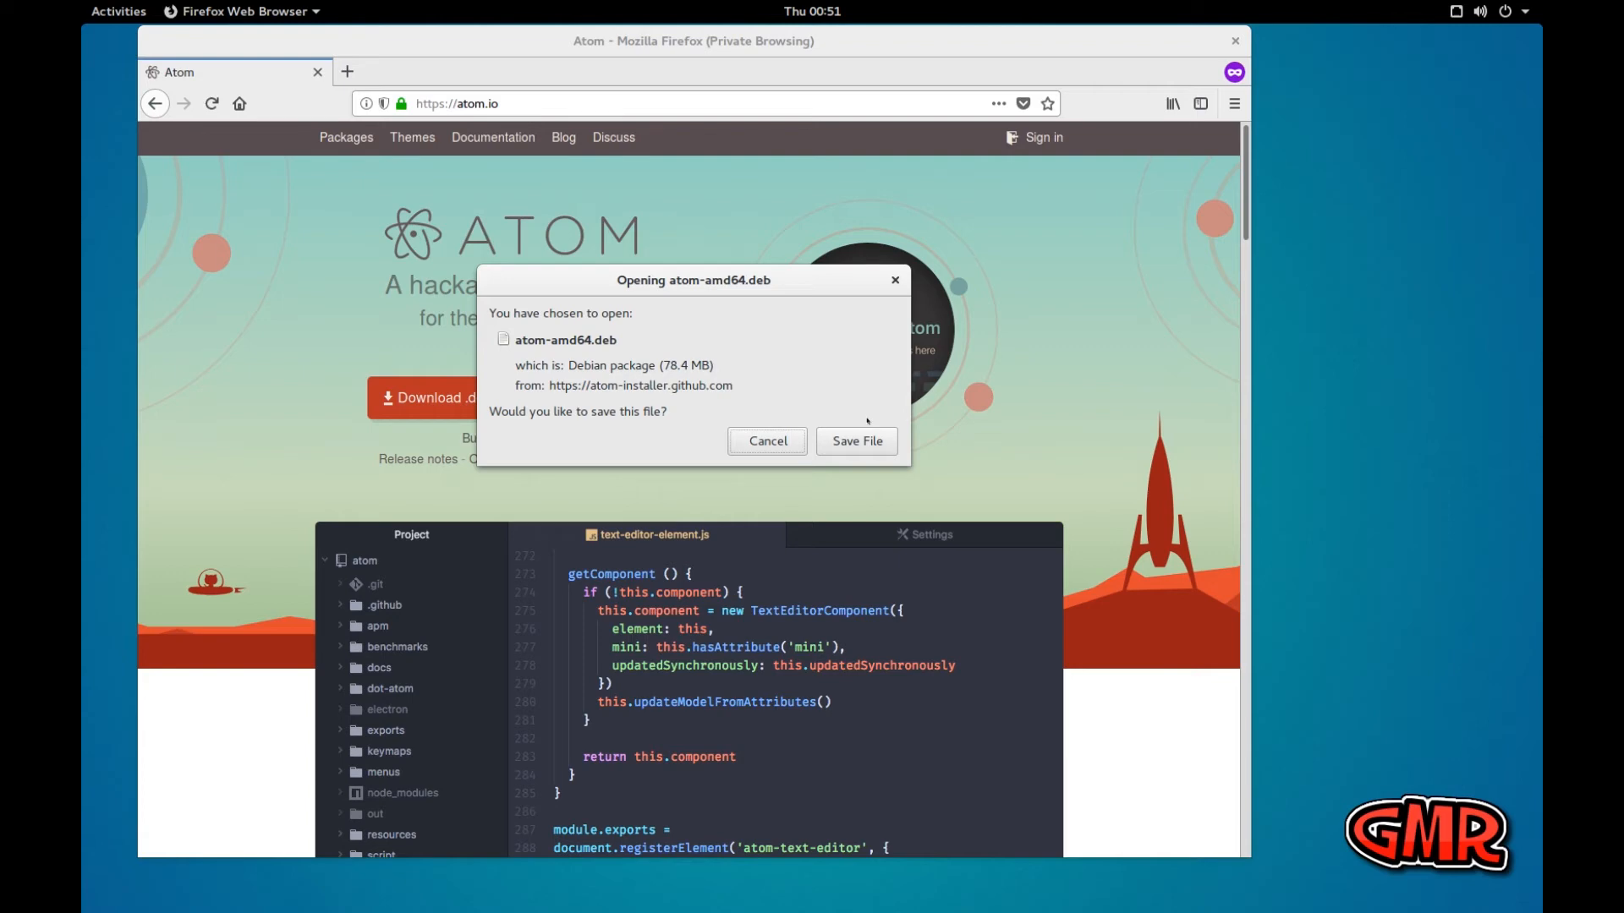
click(863, 442)
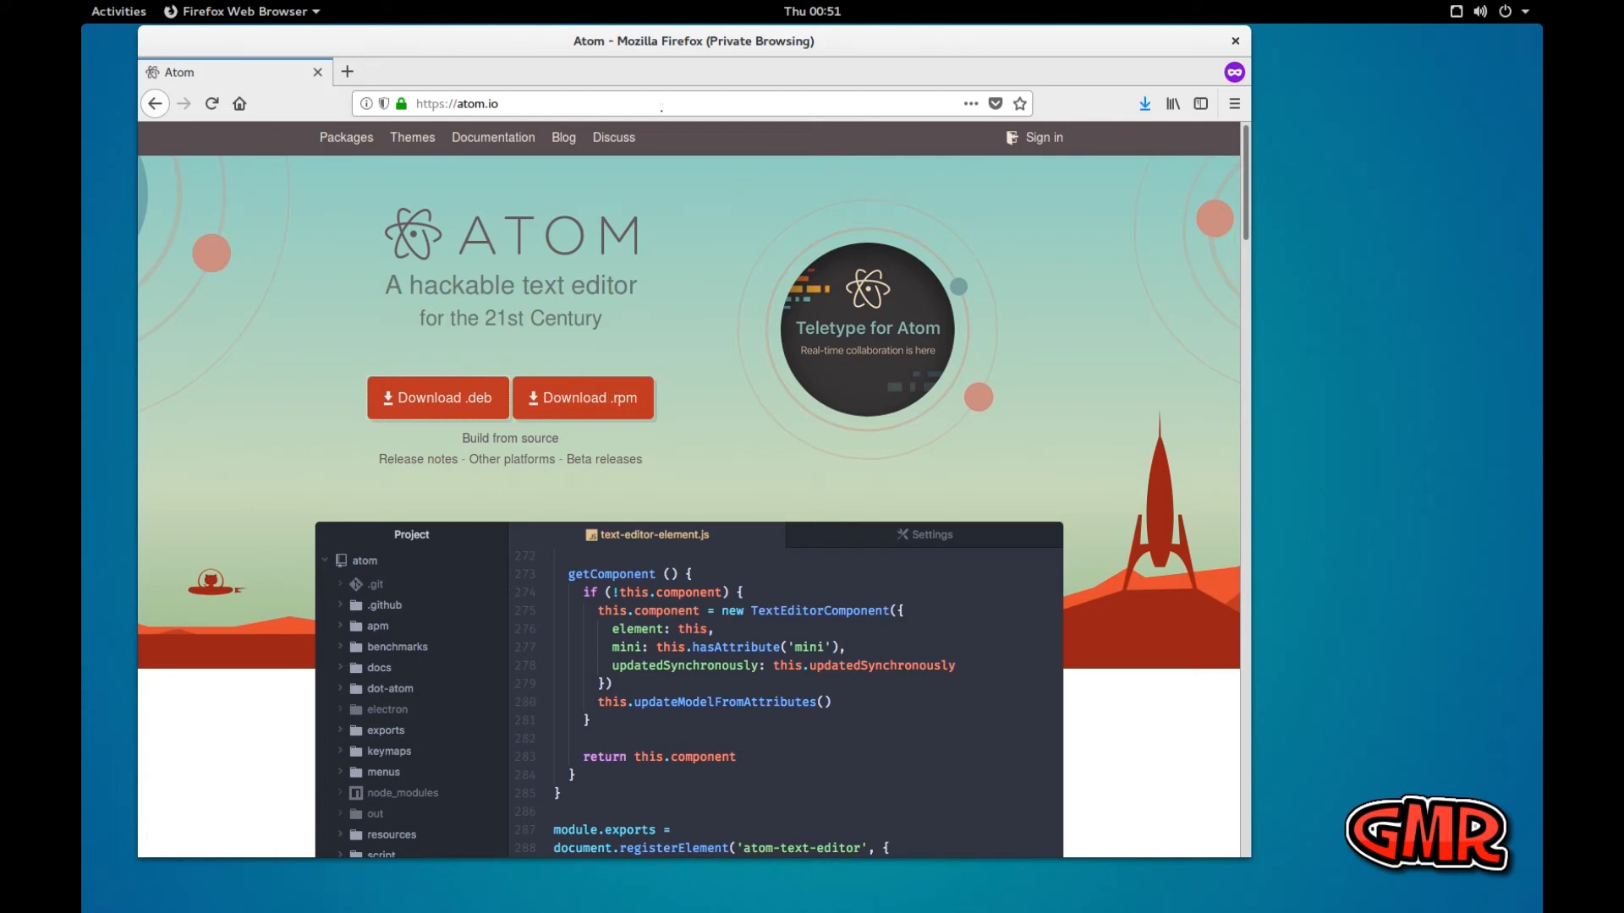
Switch to the Files app and open the Downloads folder
click(122, 12)
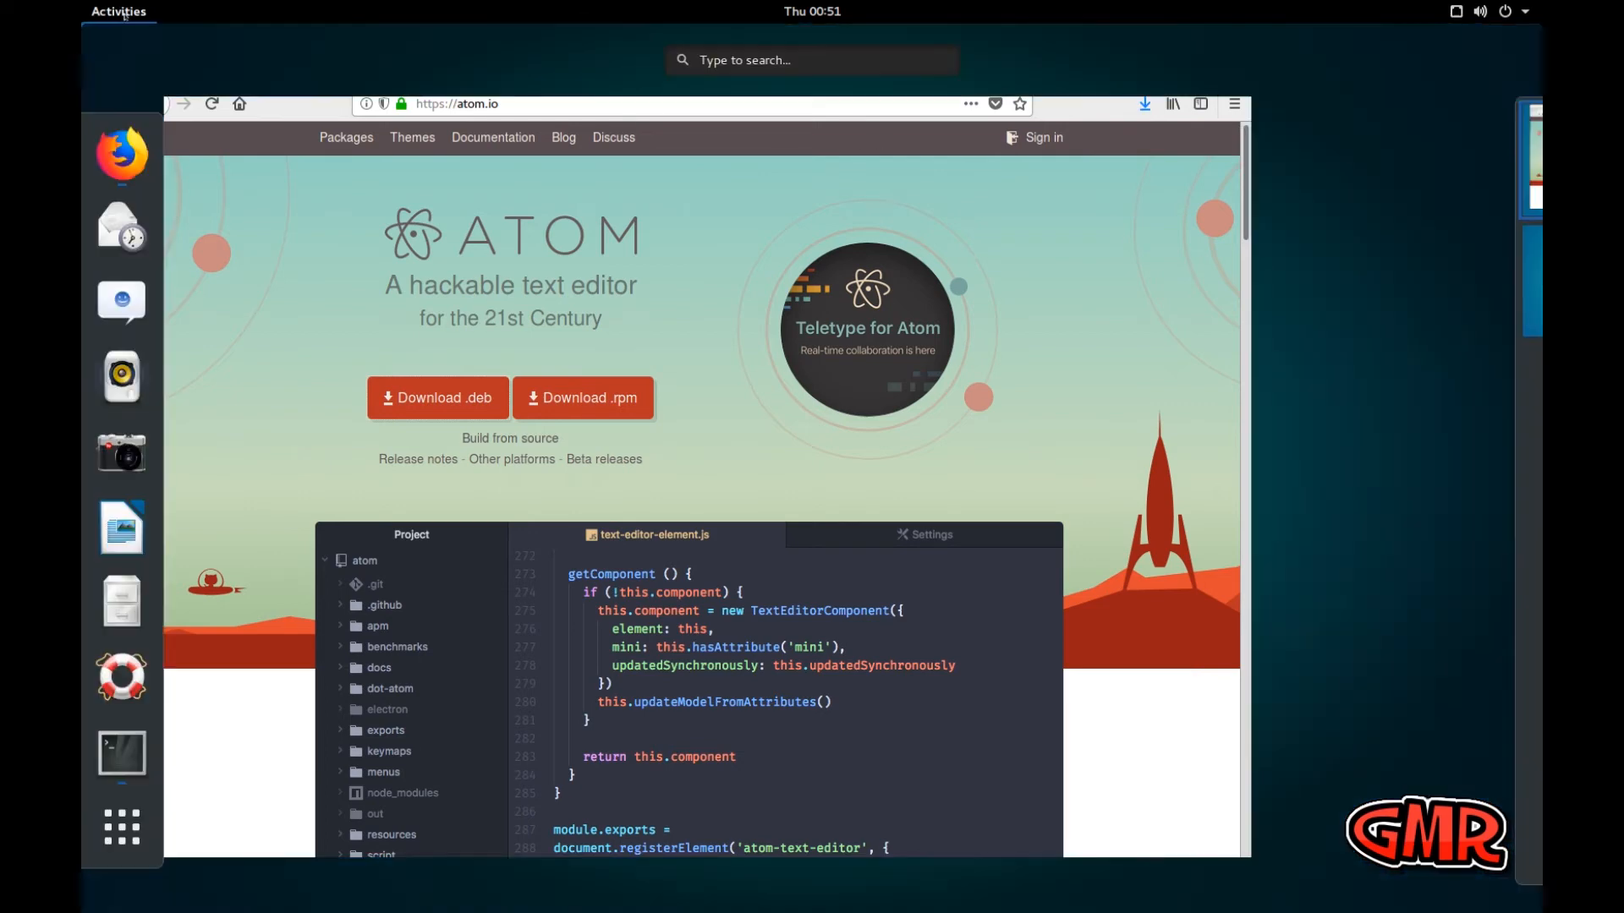
click(131, 594)
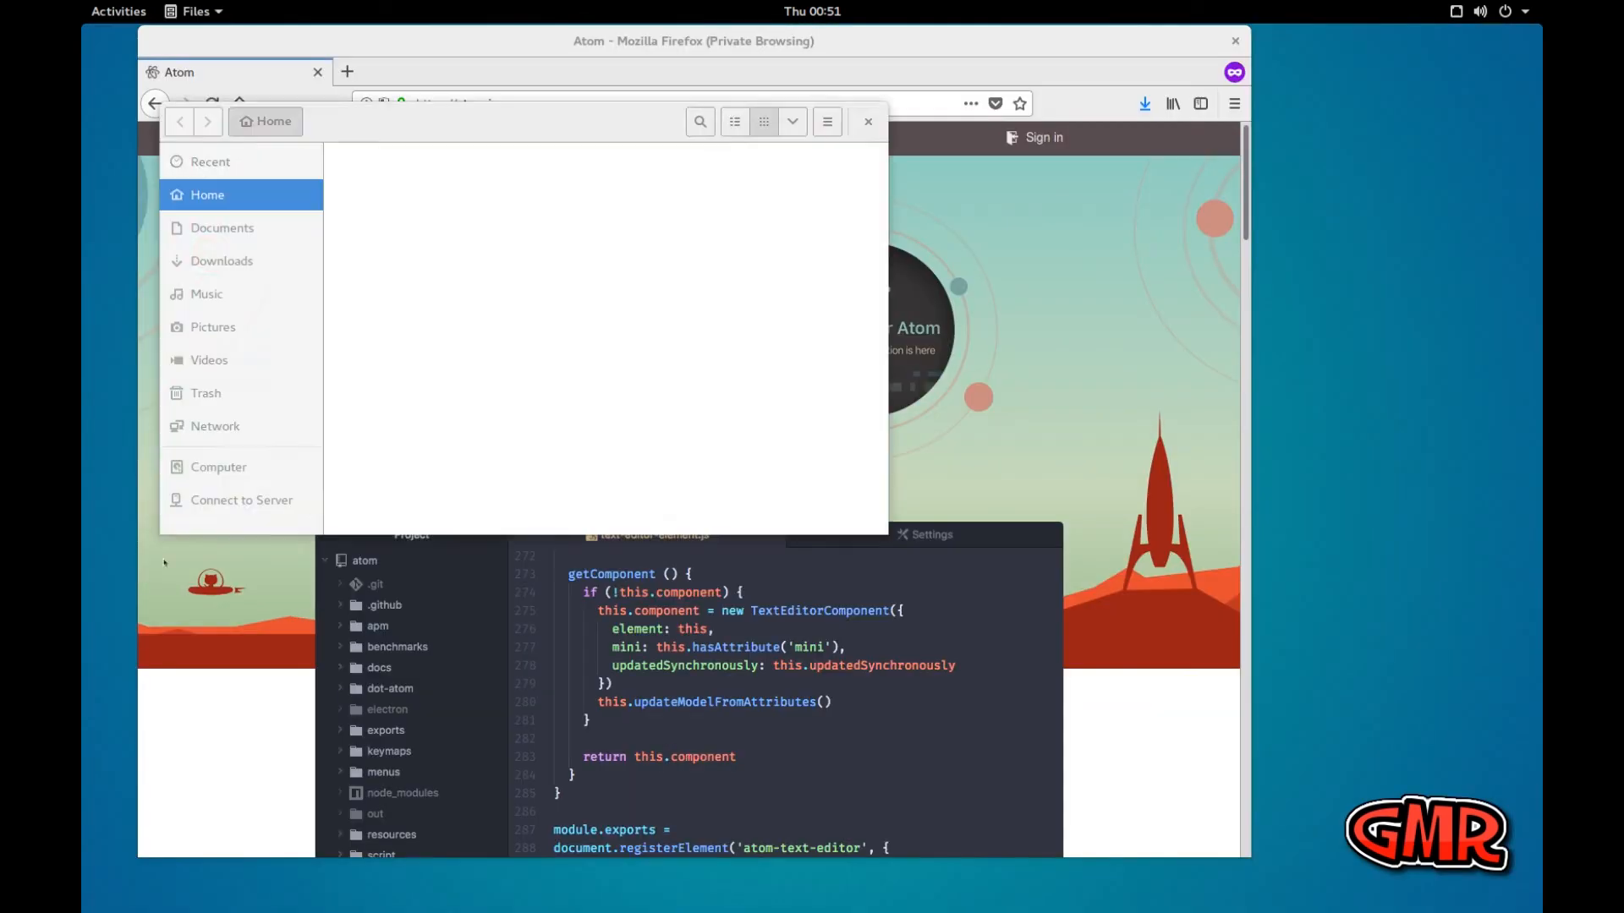
double_click(665, 181)
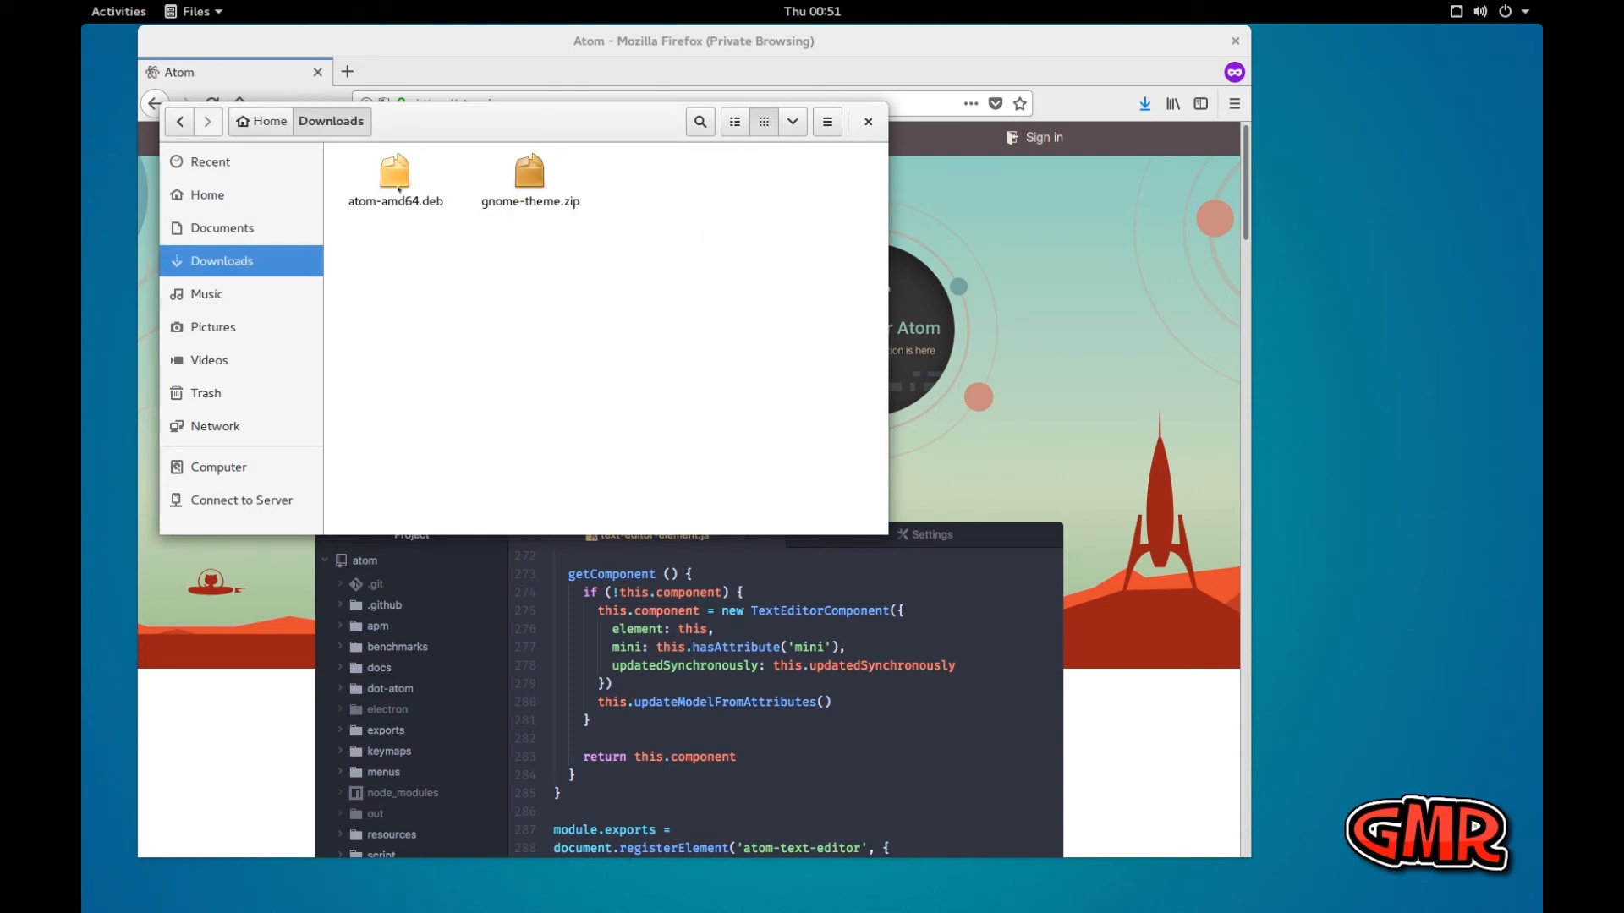
Check the actions available for atom-amd64.deb in the Downloads folder, and view its entry in Firefox's downloads list
click(396, 181)
click(519, 179)
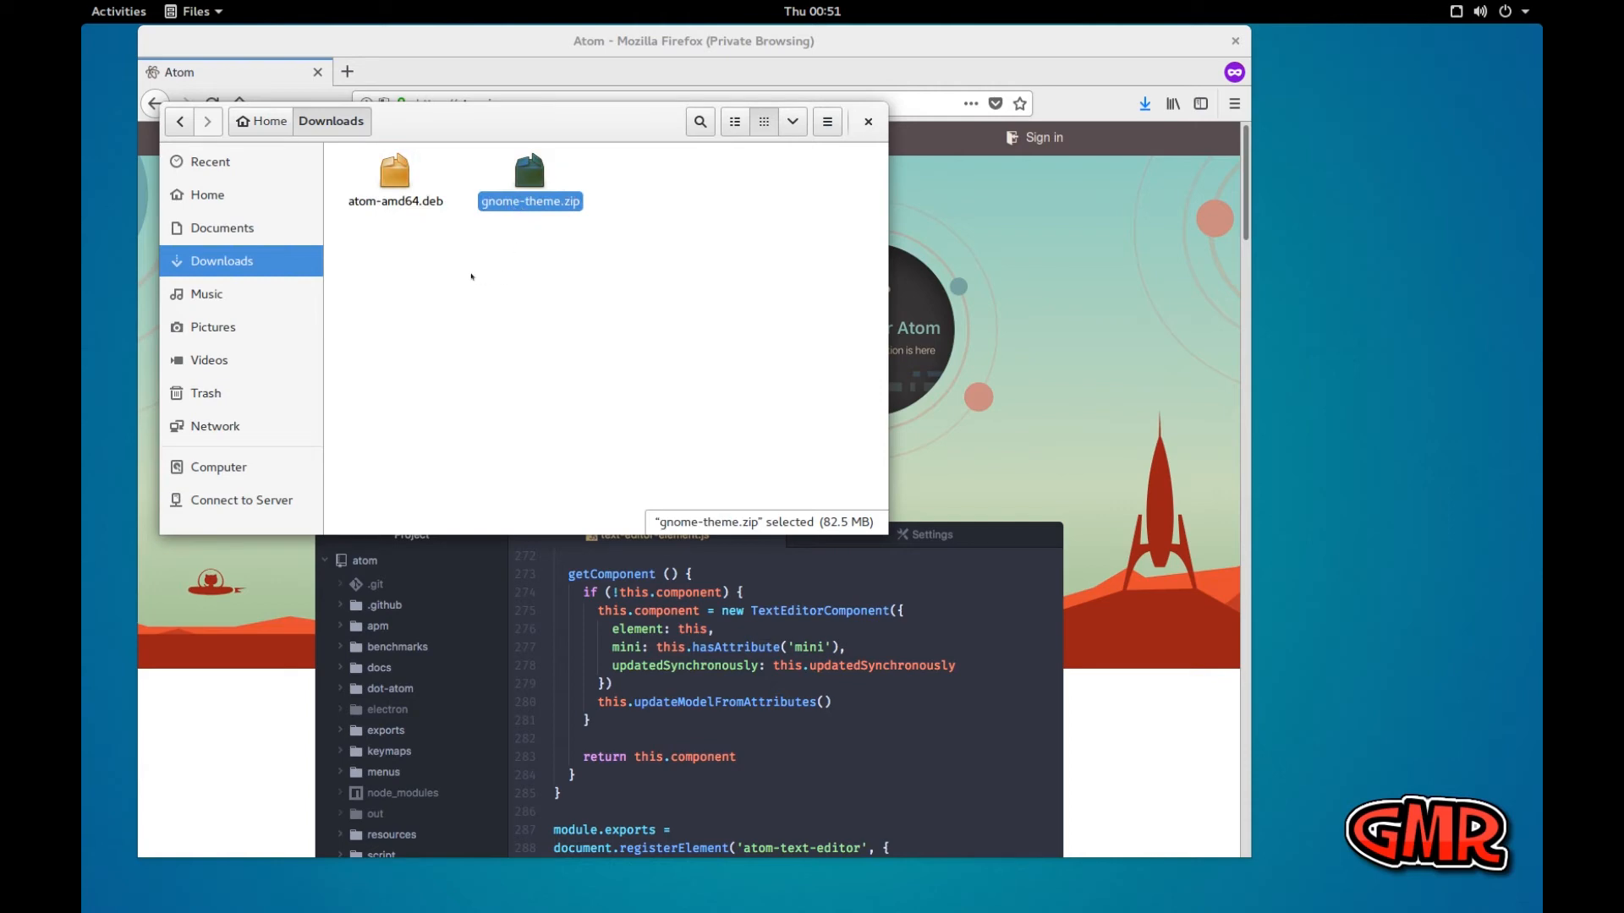
click(401, 177)
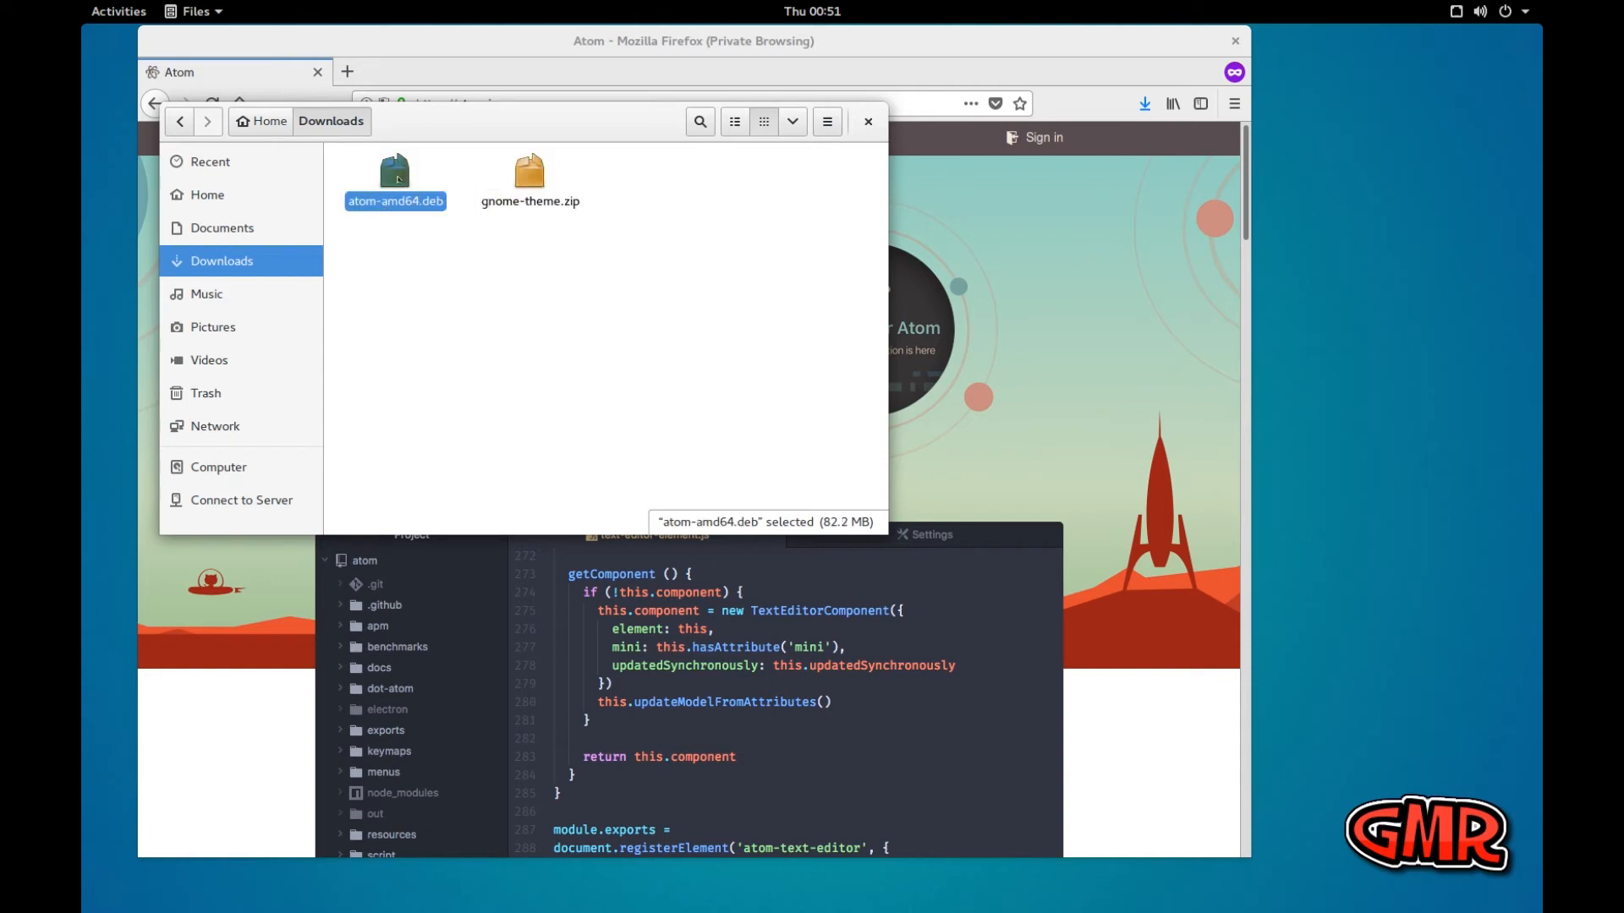
right_click(398, 179)
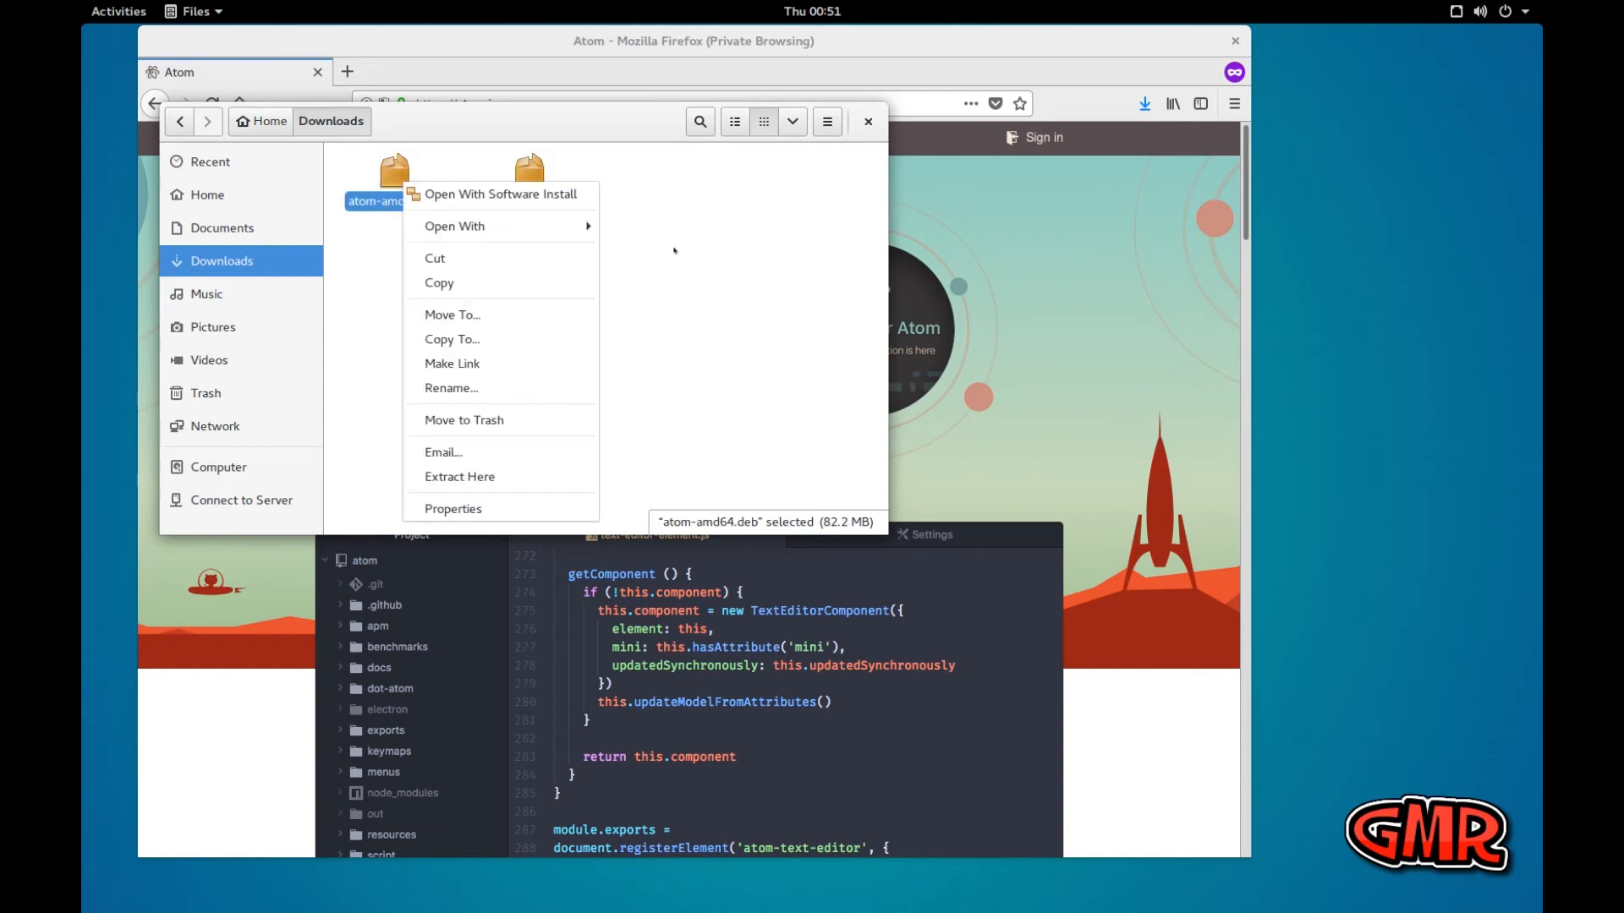
click(704, 261)
click(1144, 103)
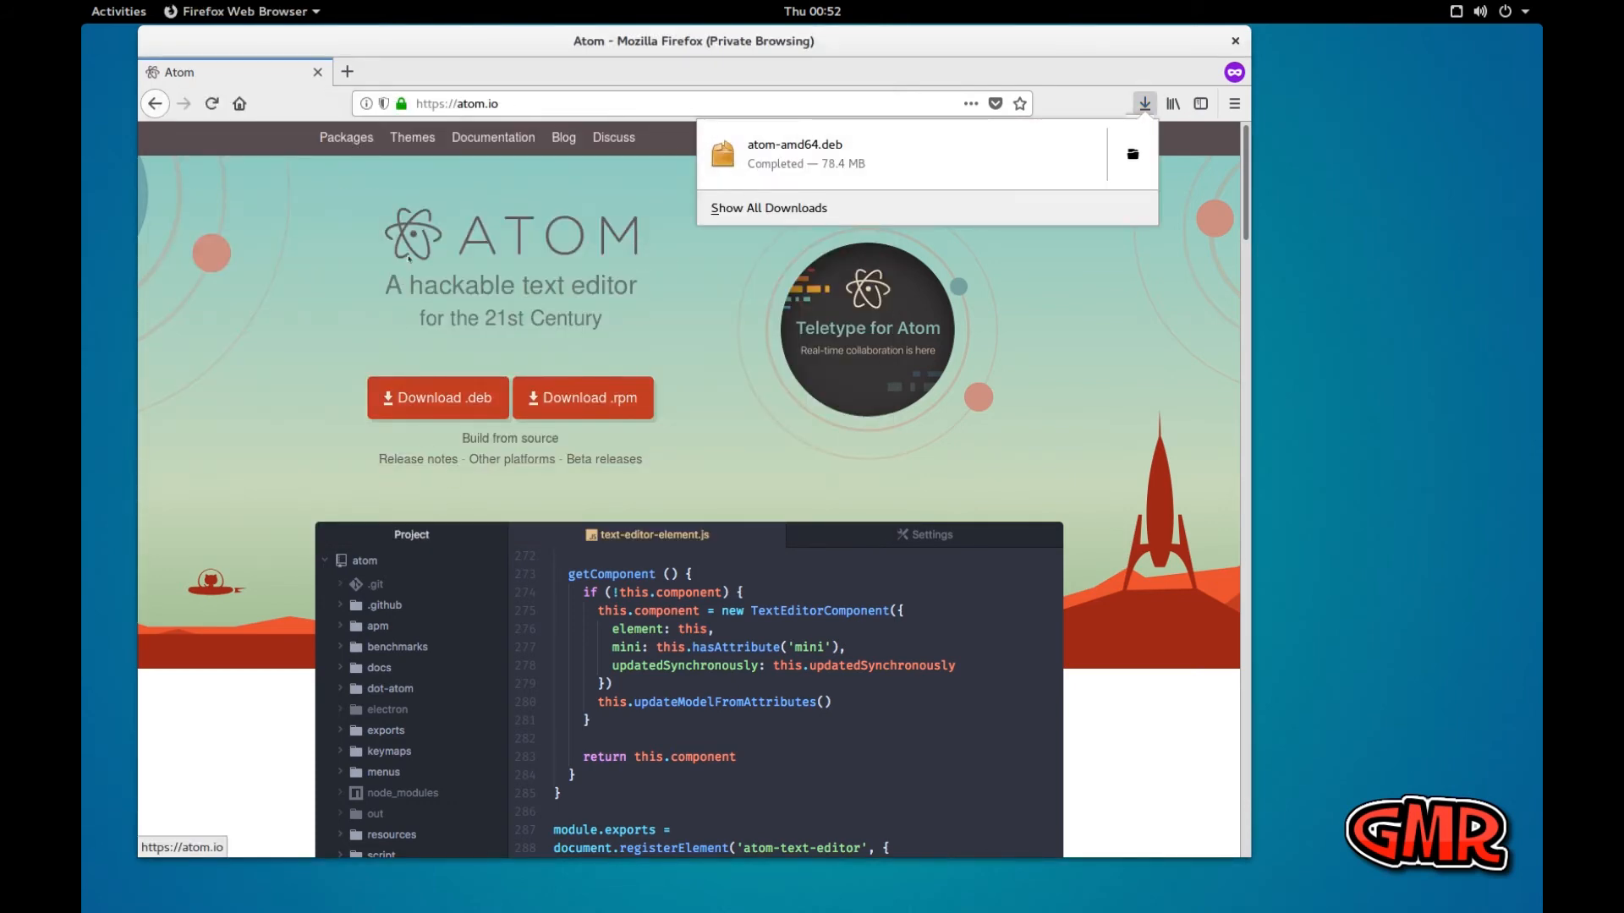
click(933, 54)
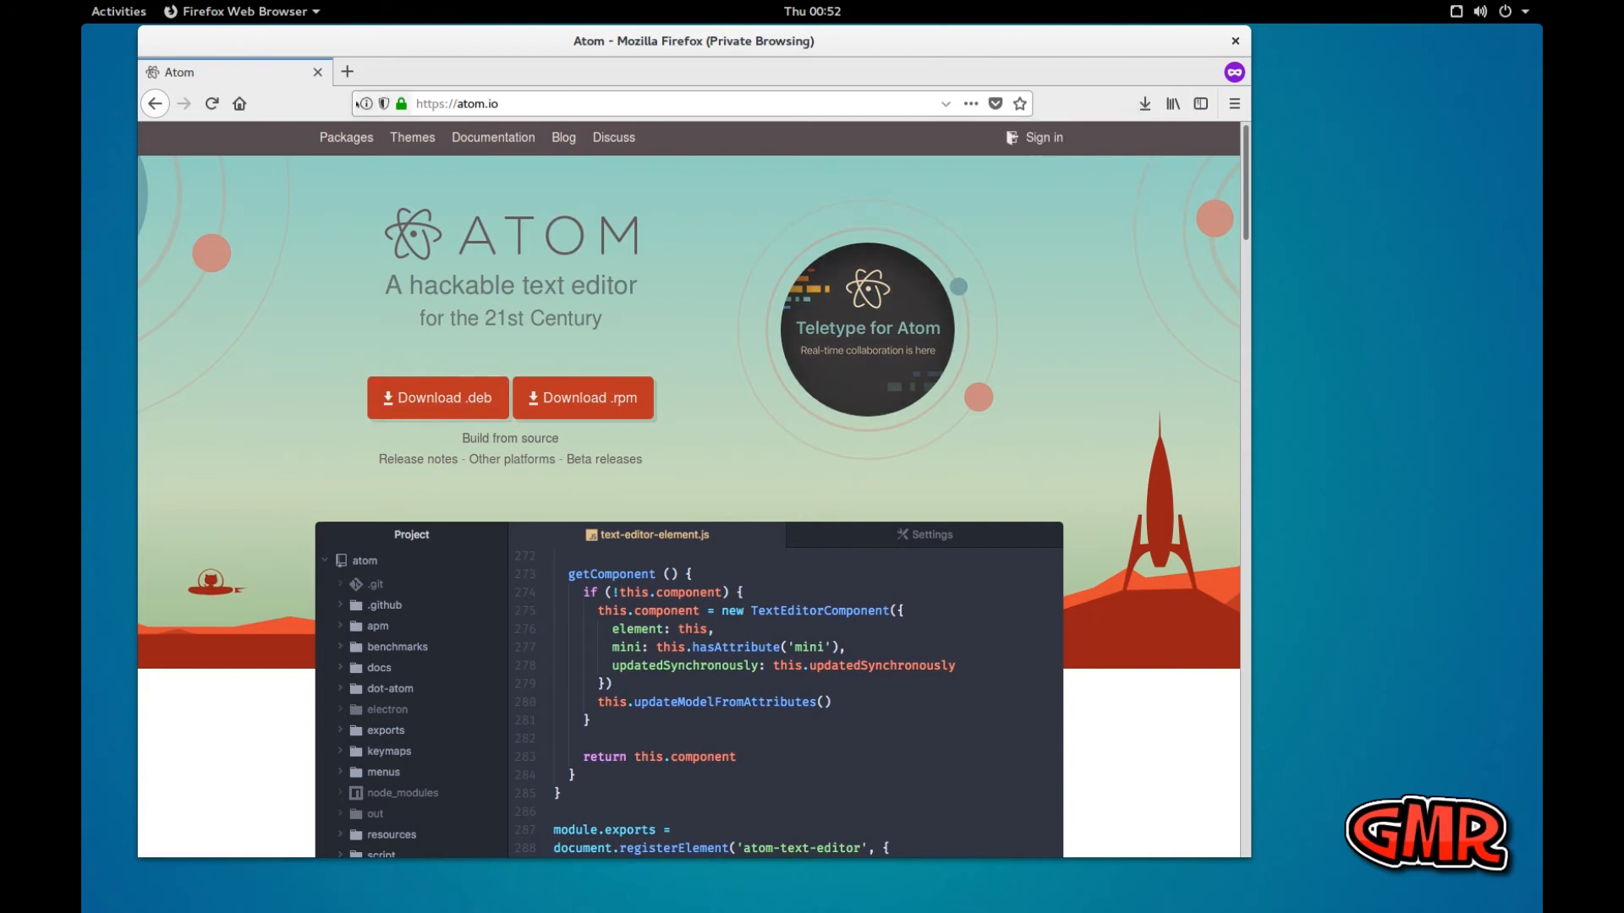
Close the Firefox and Files windows and move the terminal window toward the middle of the desktop
click(1235, 41)
click(395, 173)
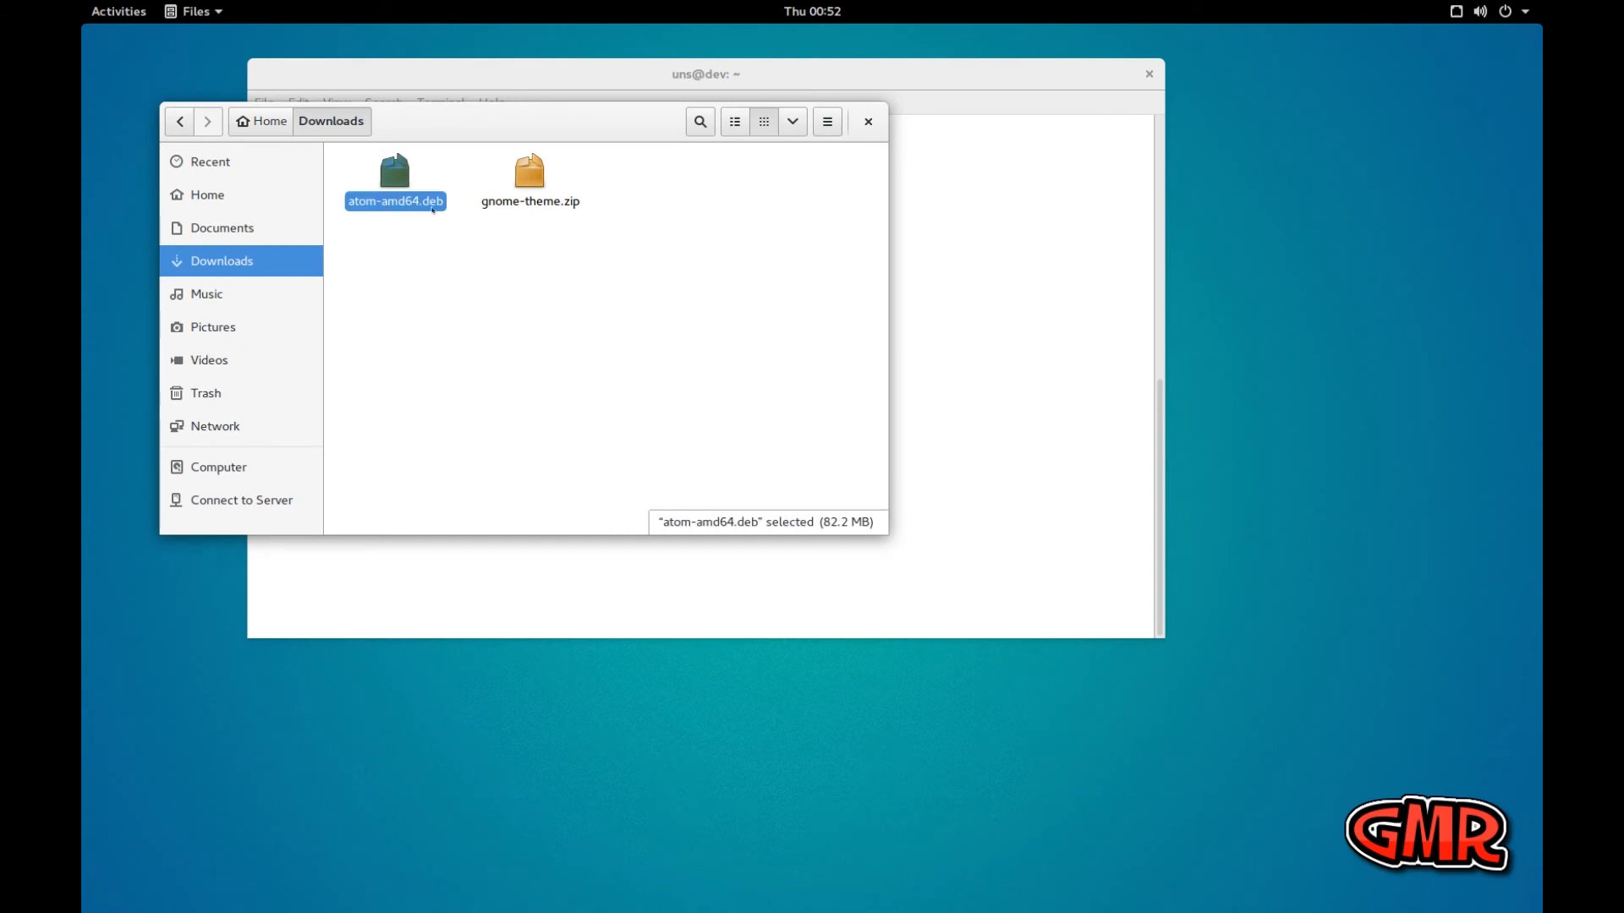
click(594, 65)
drag(594, 65, 703, 72)
click(839, 147)
click(868, 121)
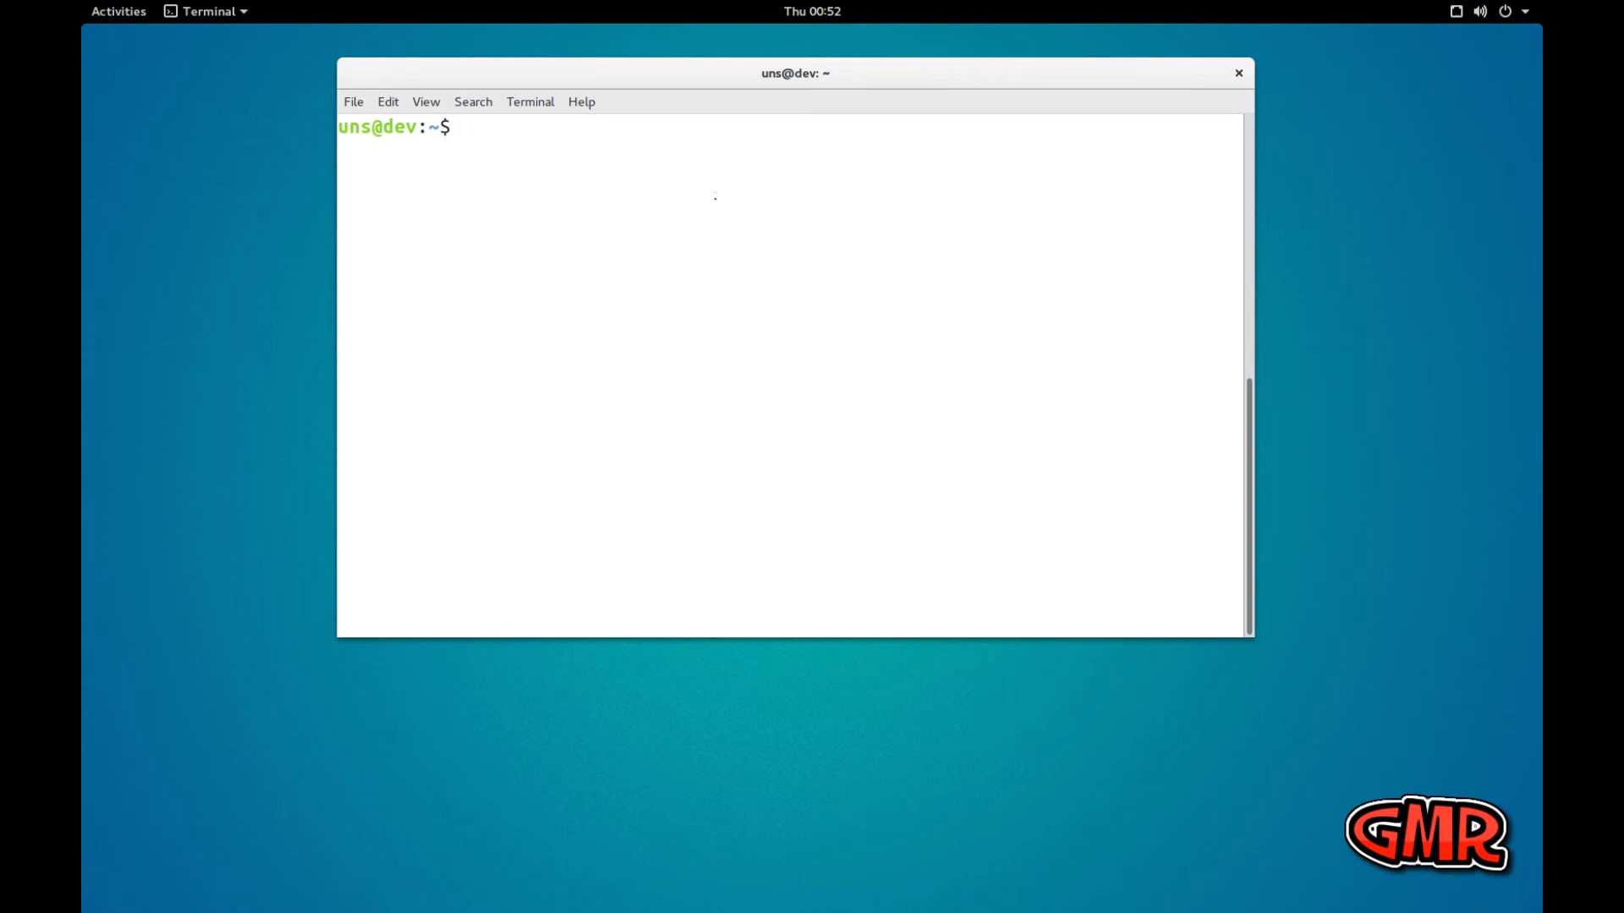
Install the Atom package from the terminal by running sudo dpkg -i on ~/Downloads/atom-amd64.deb
text(sudo dpkg -i)
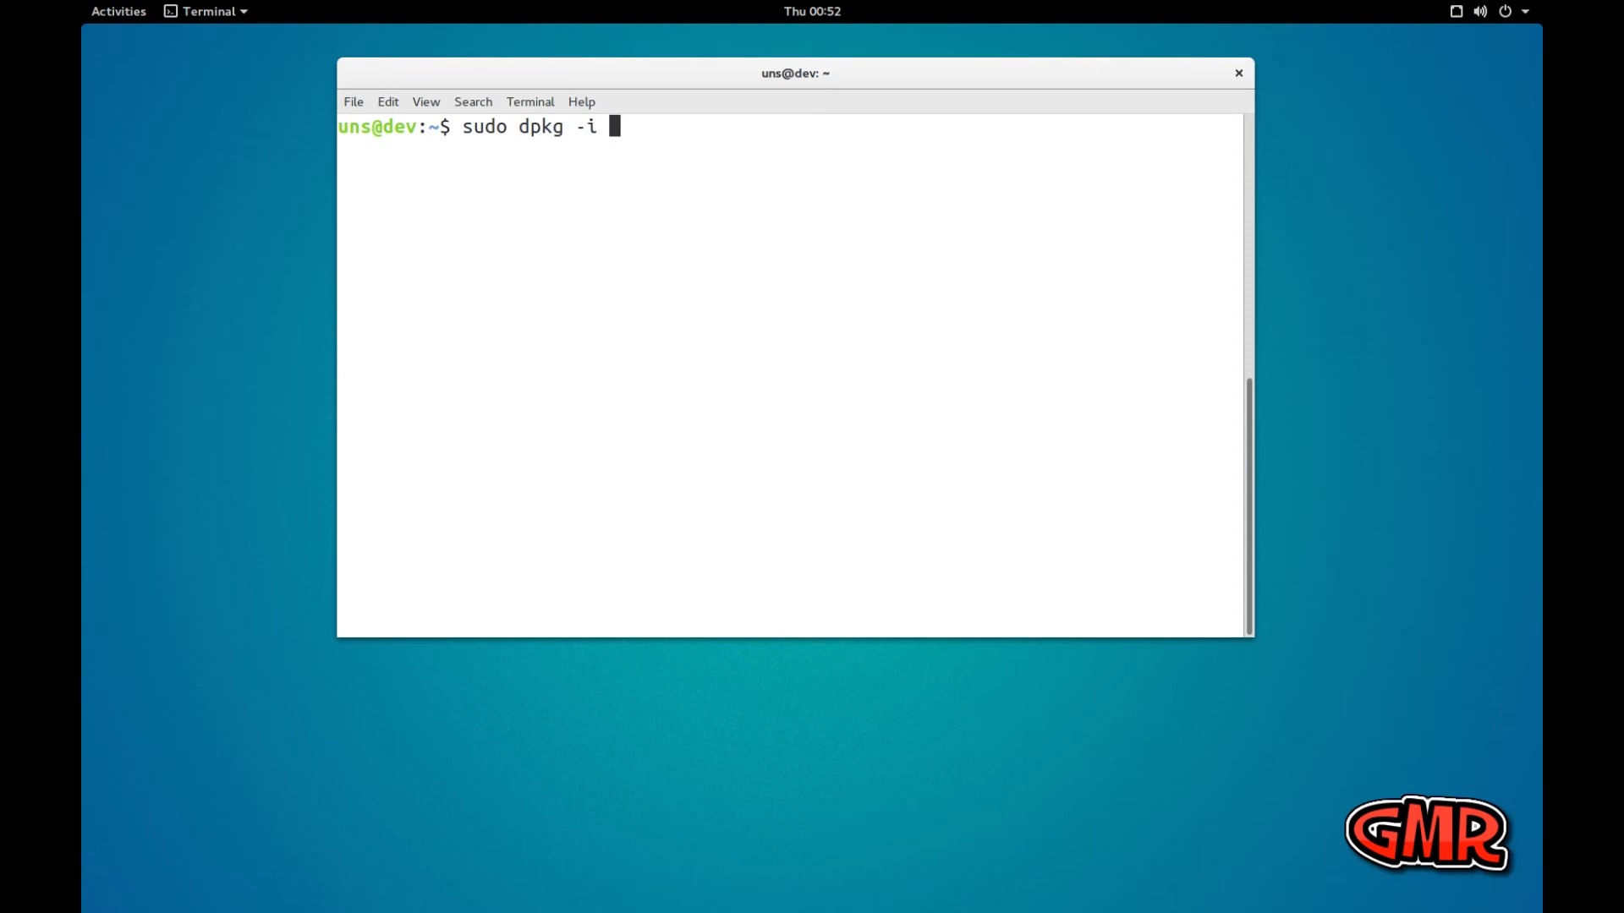
text( ~/Down)
key(Tab)
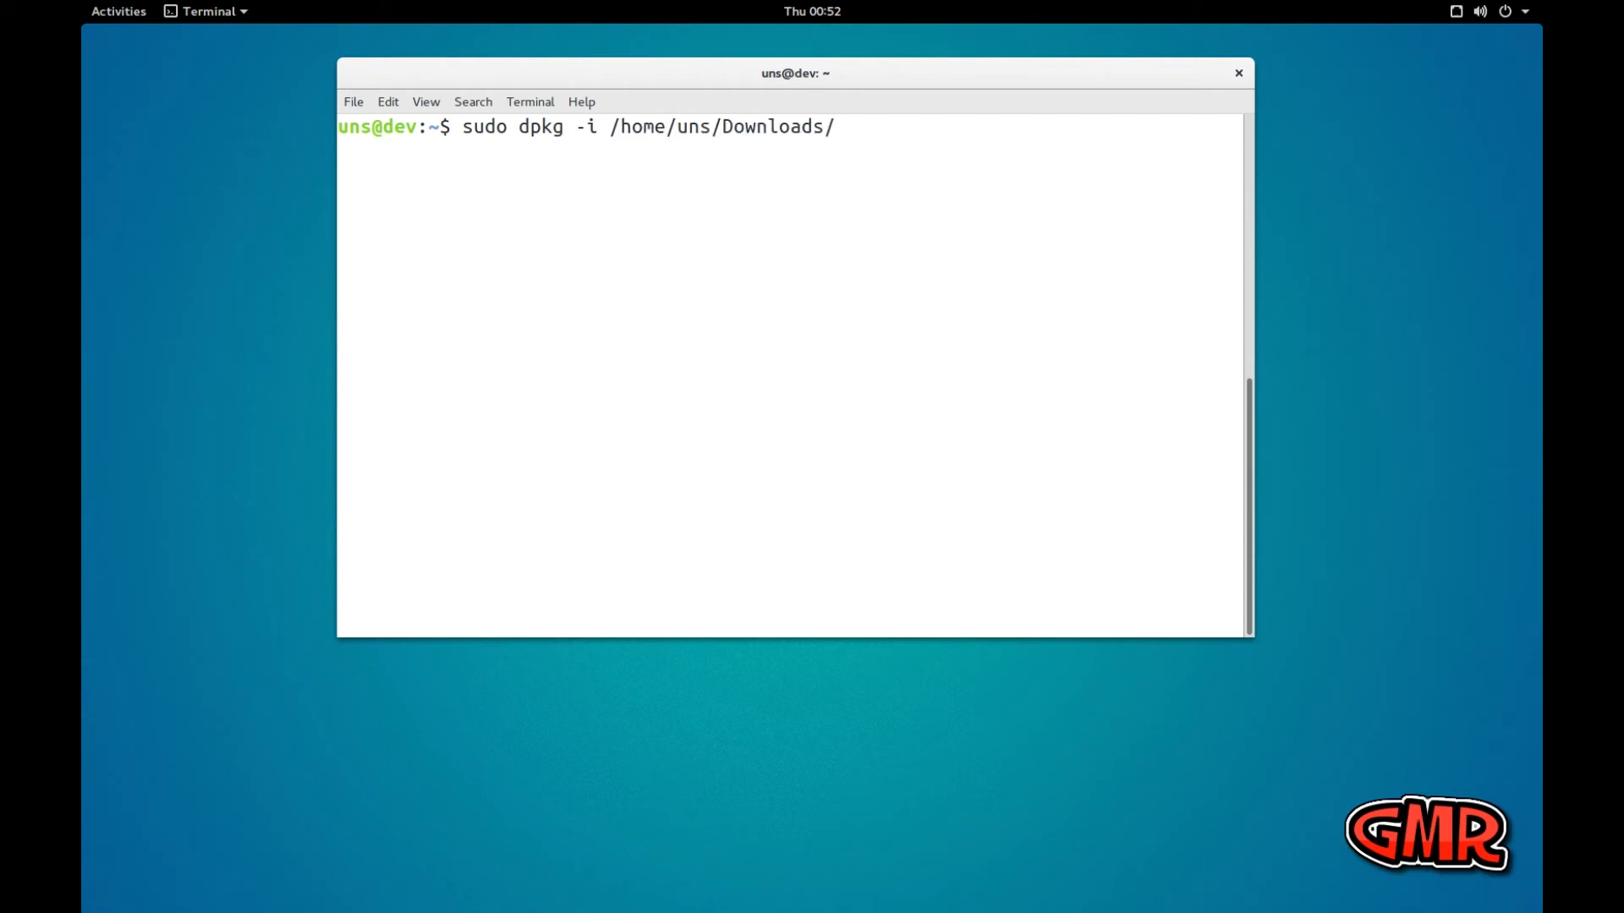
text(ato)
key(Tab)
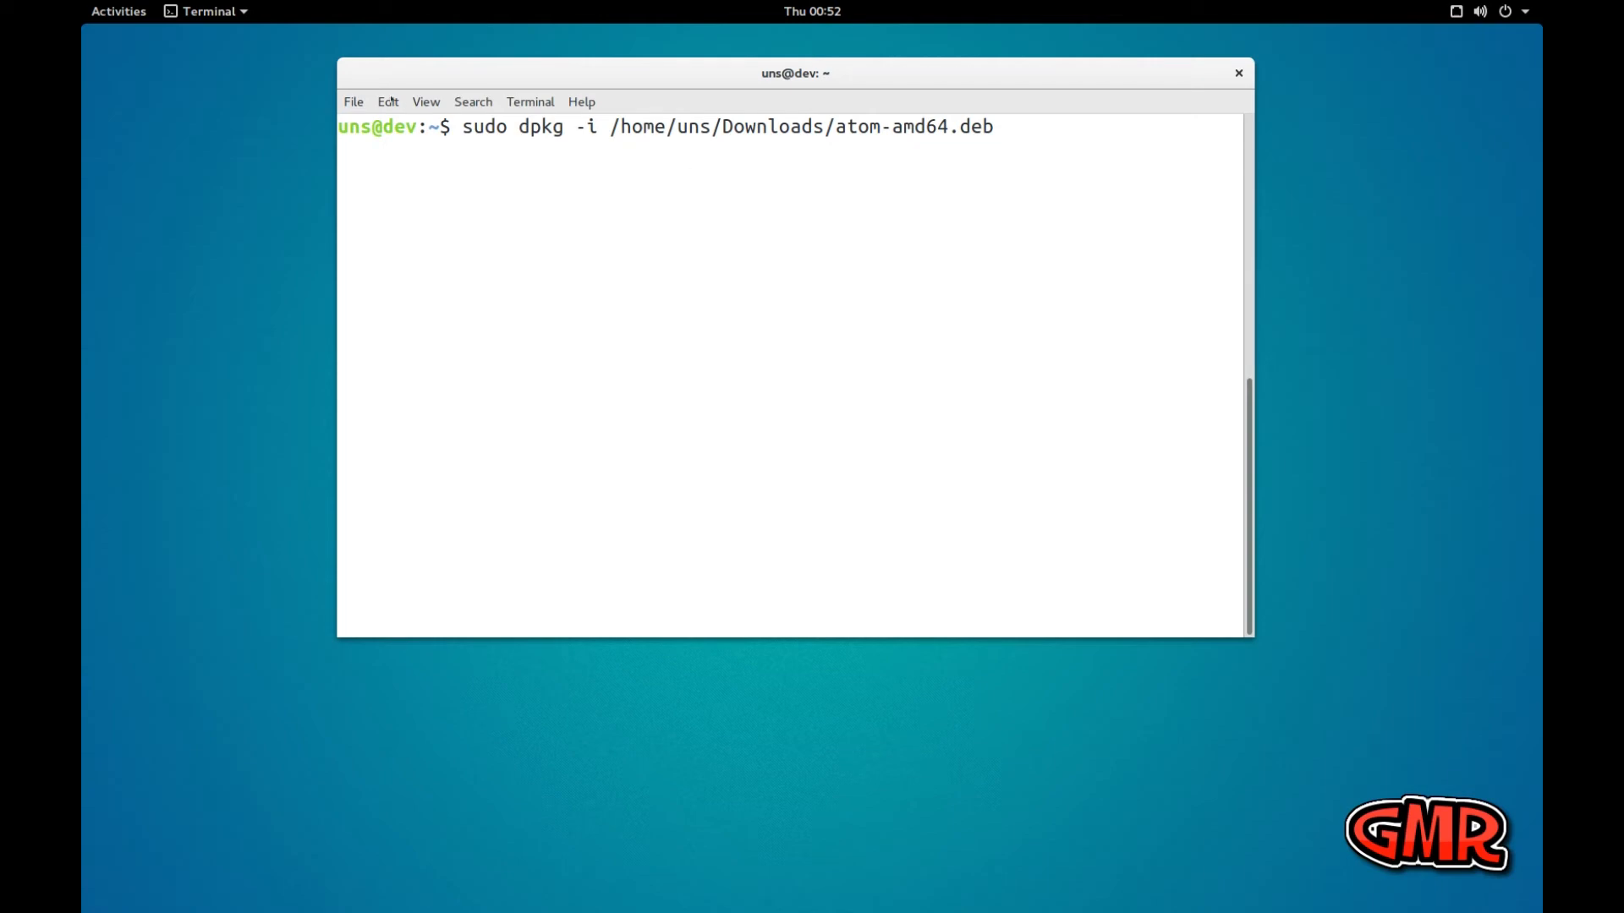
drag(458, 126, 991, 127)
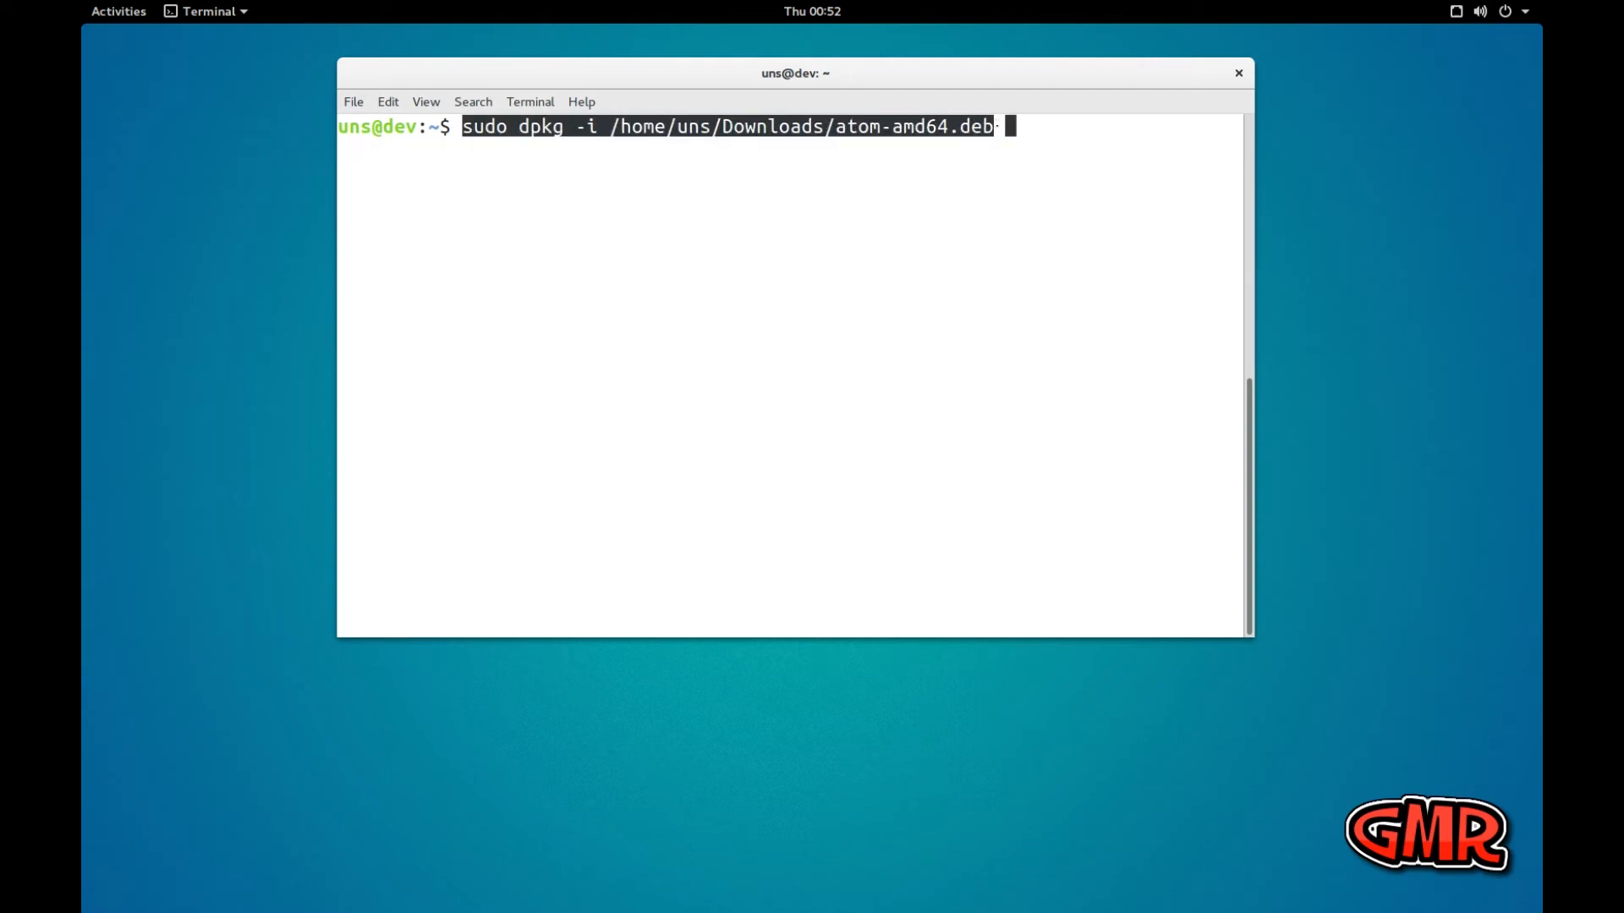
click(918, 207)
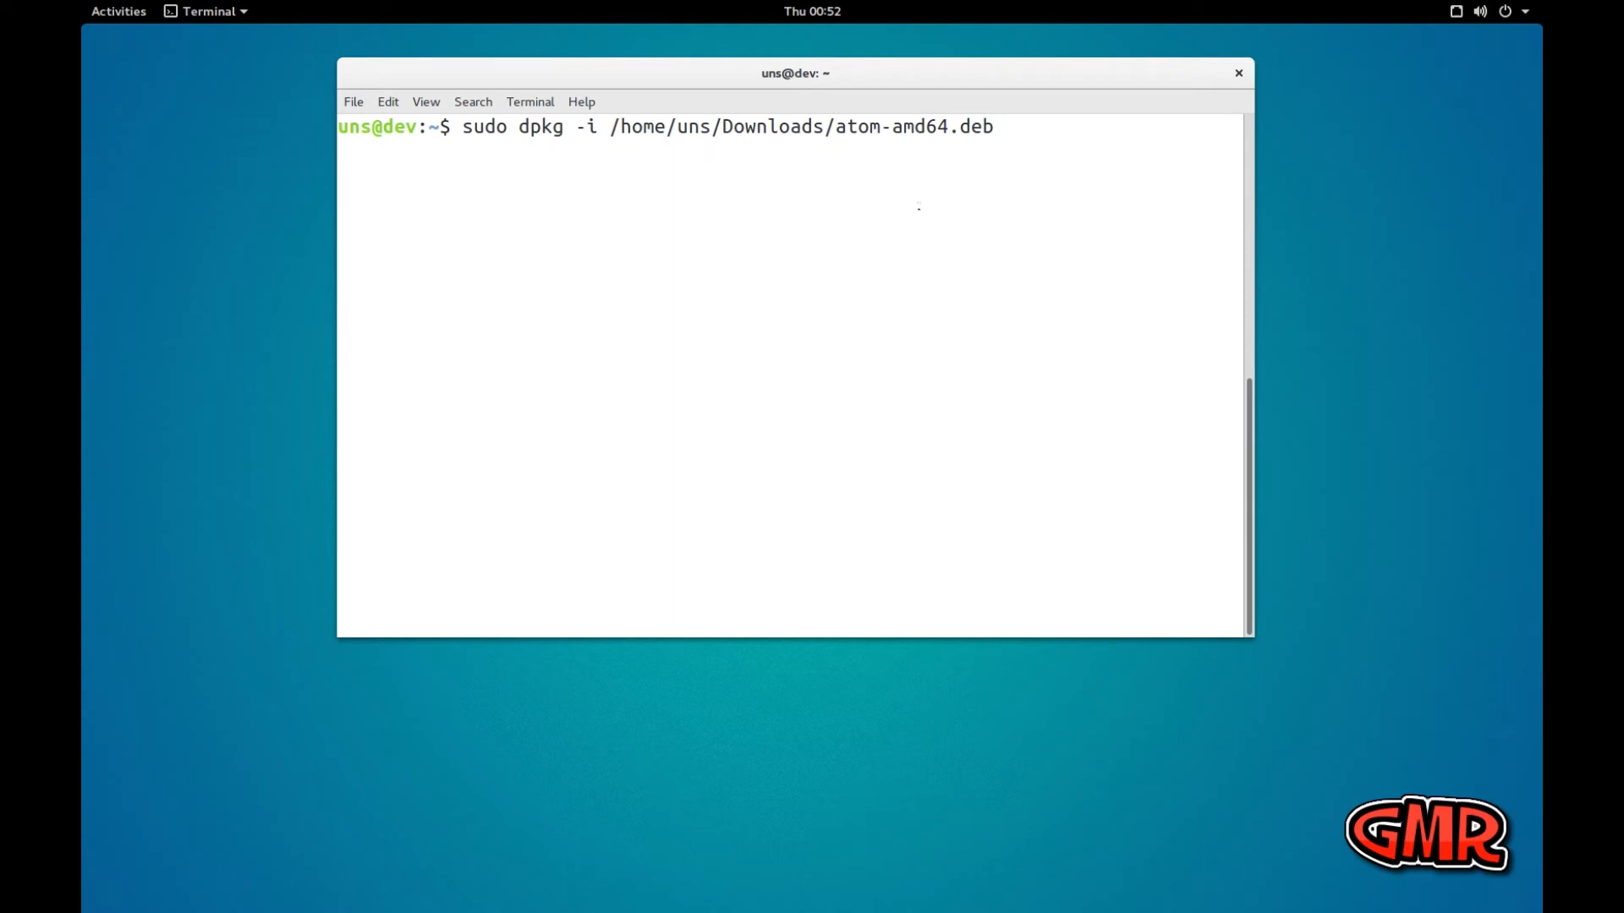
key(Return)
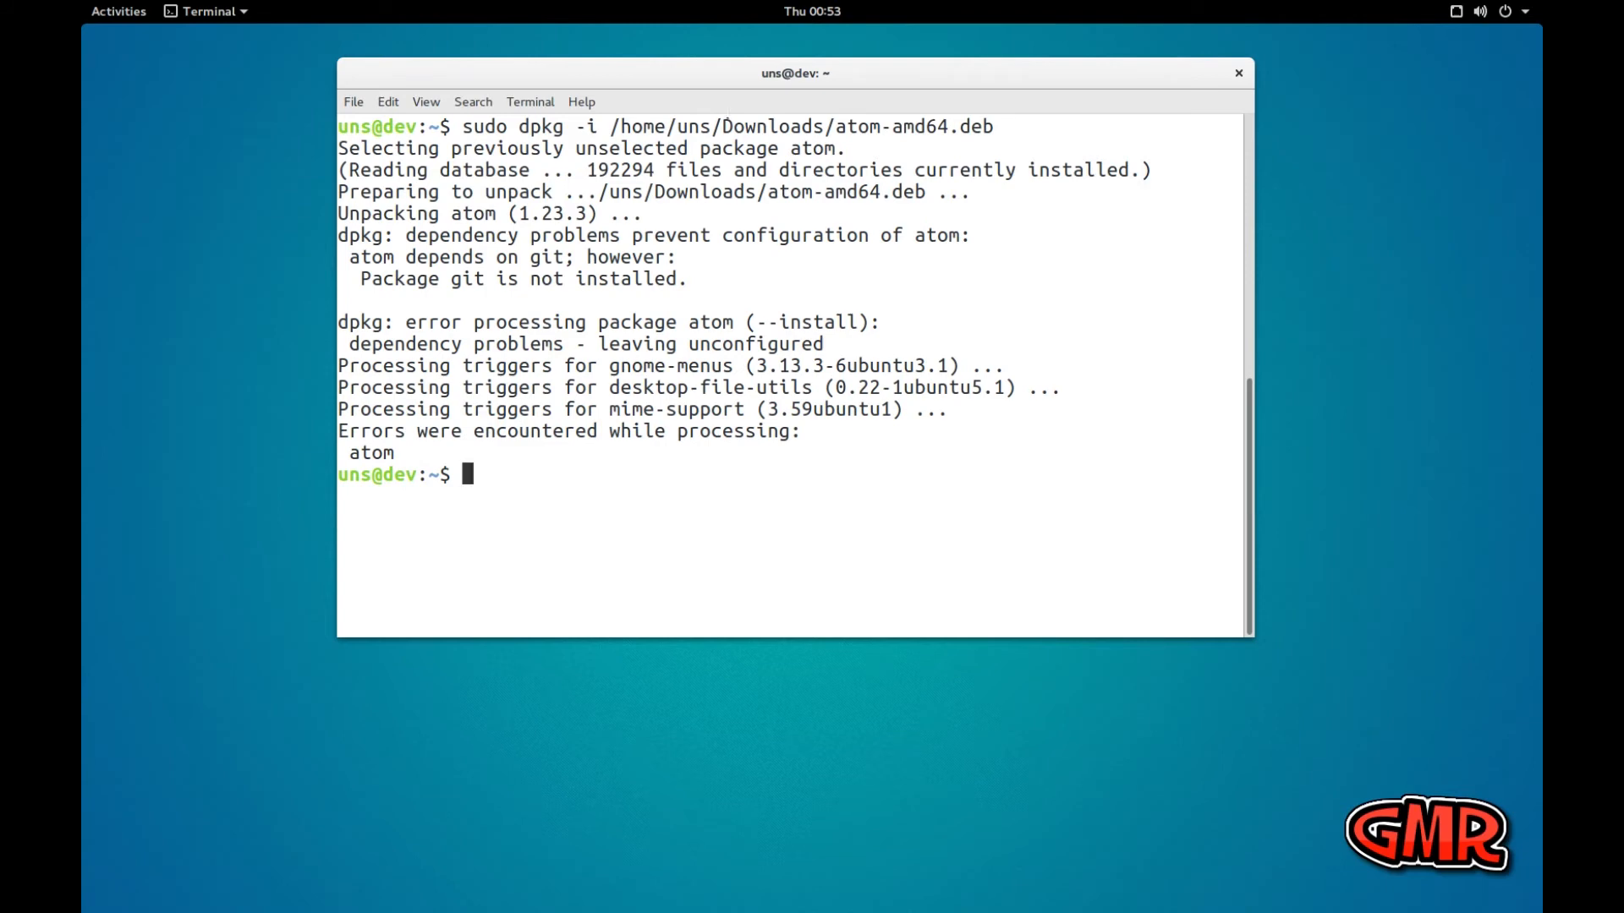
Review the dpkg output, and test Atom by launching it with the atom command and closing its window
drag(338, 432, 778, 432)
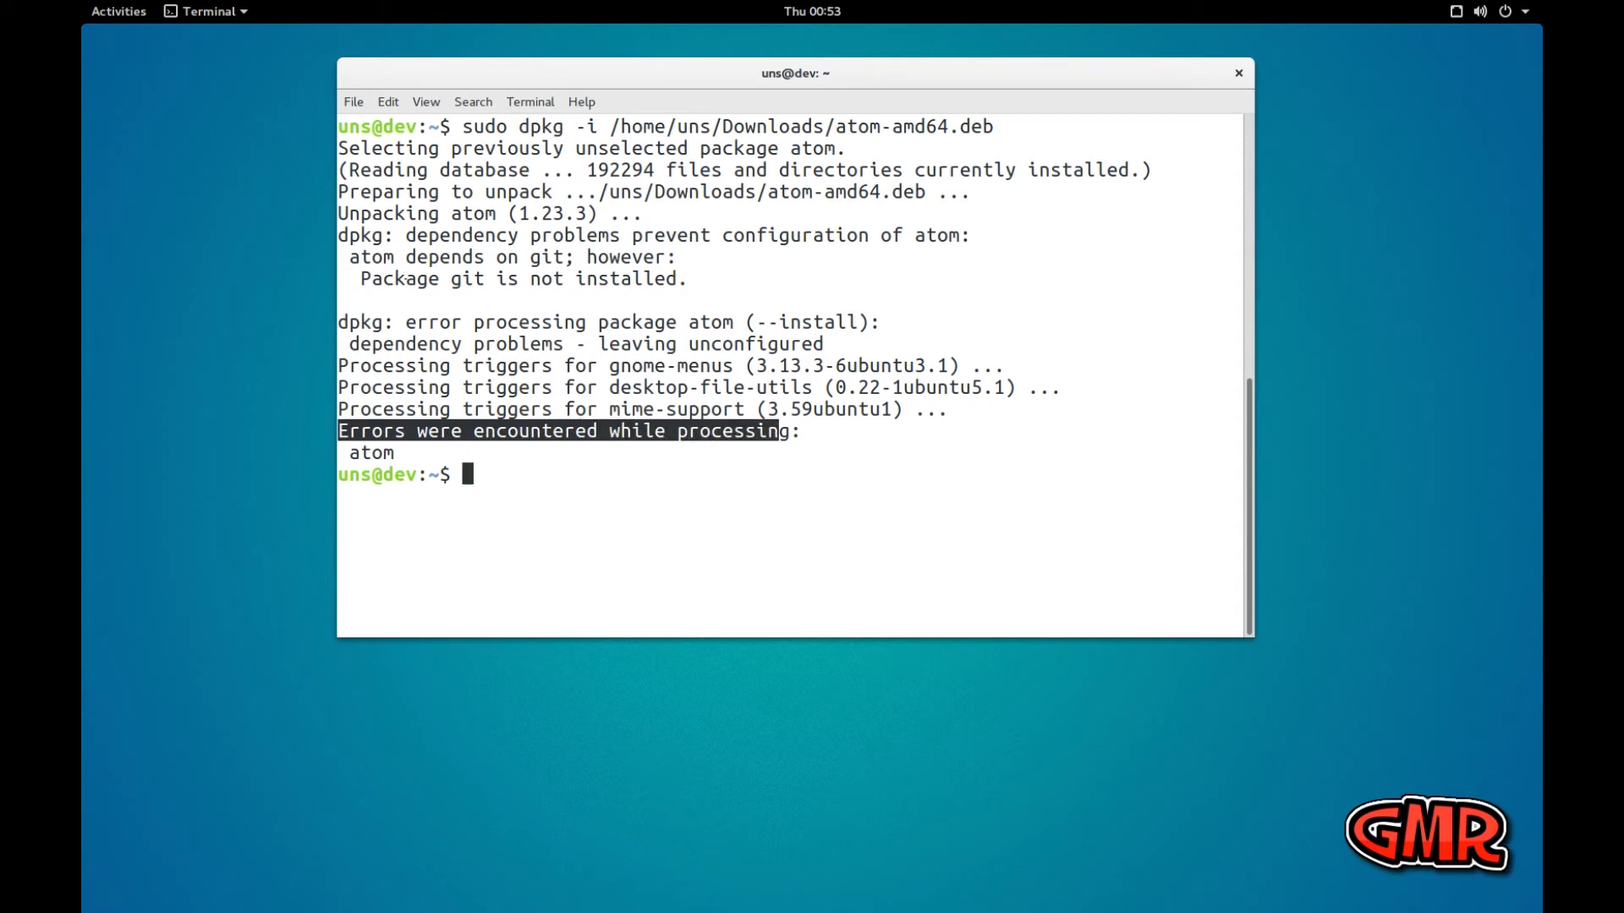
click(447, 257)
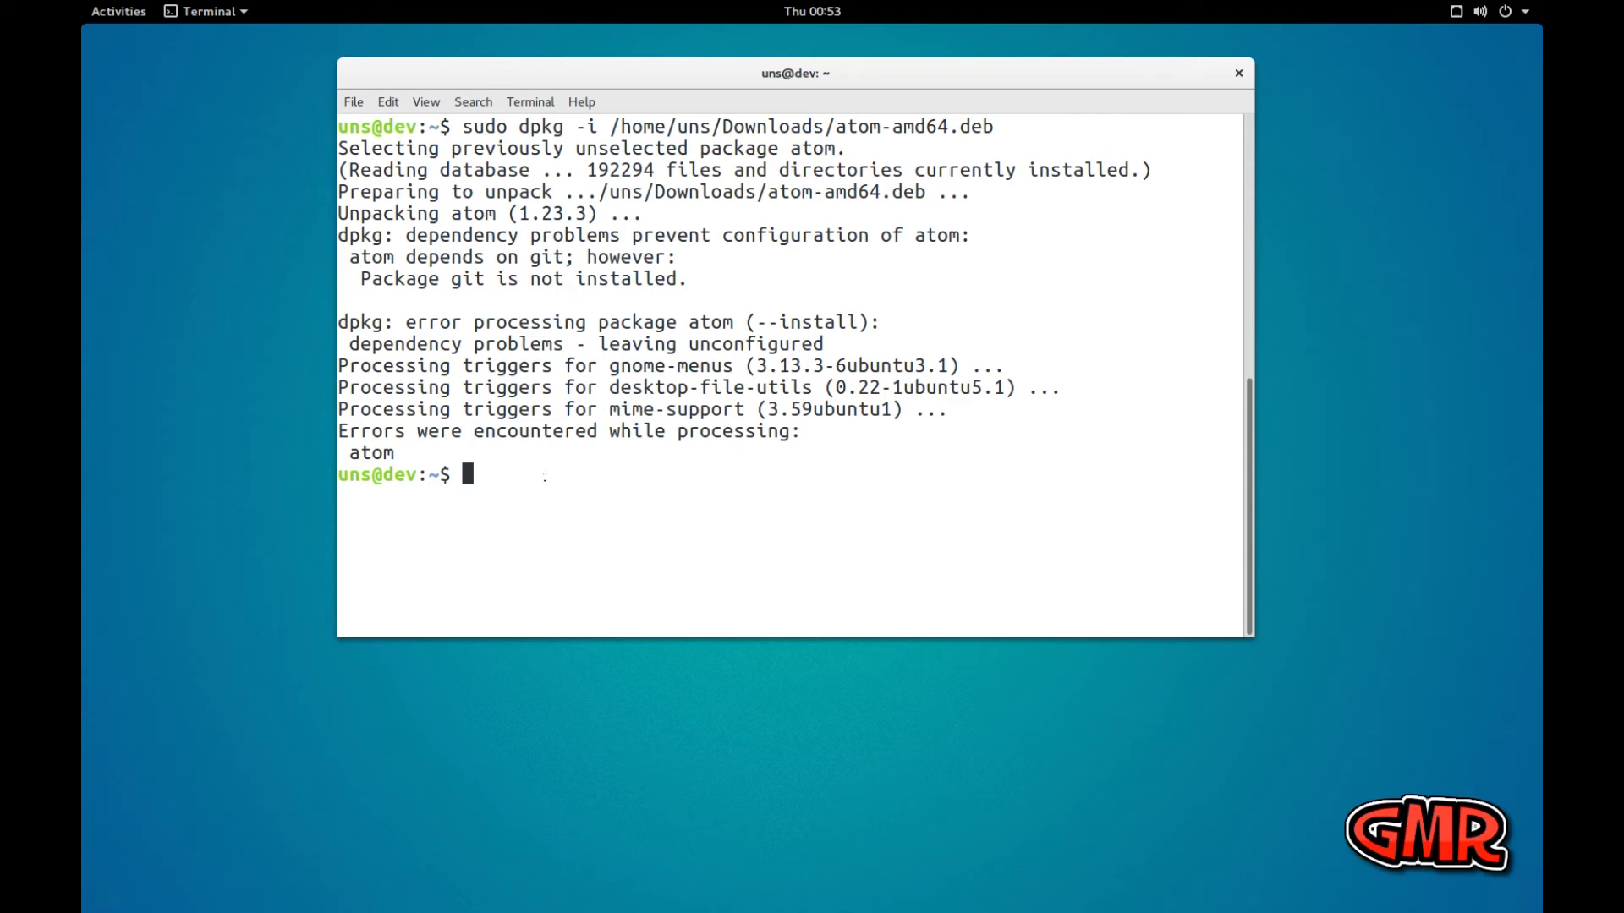
text(atom)
key(Return)
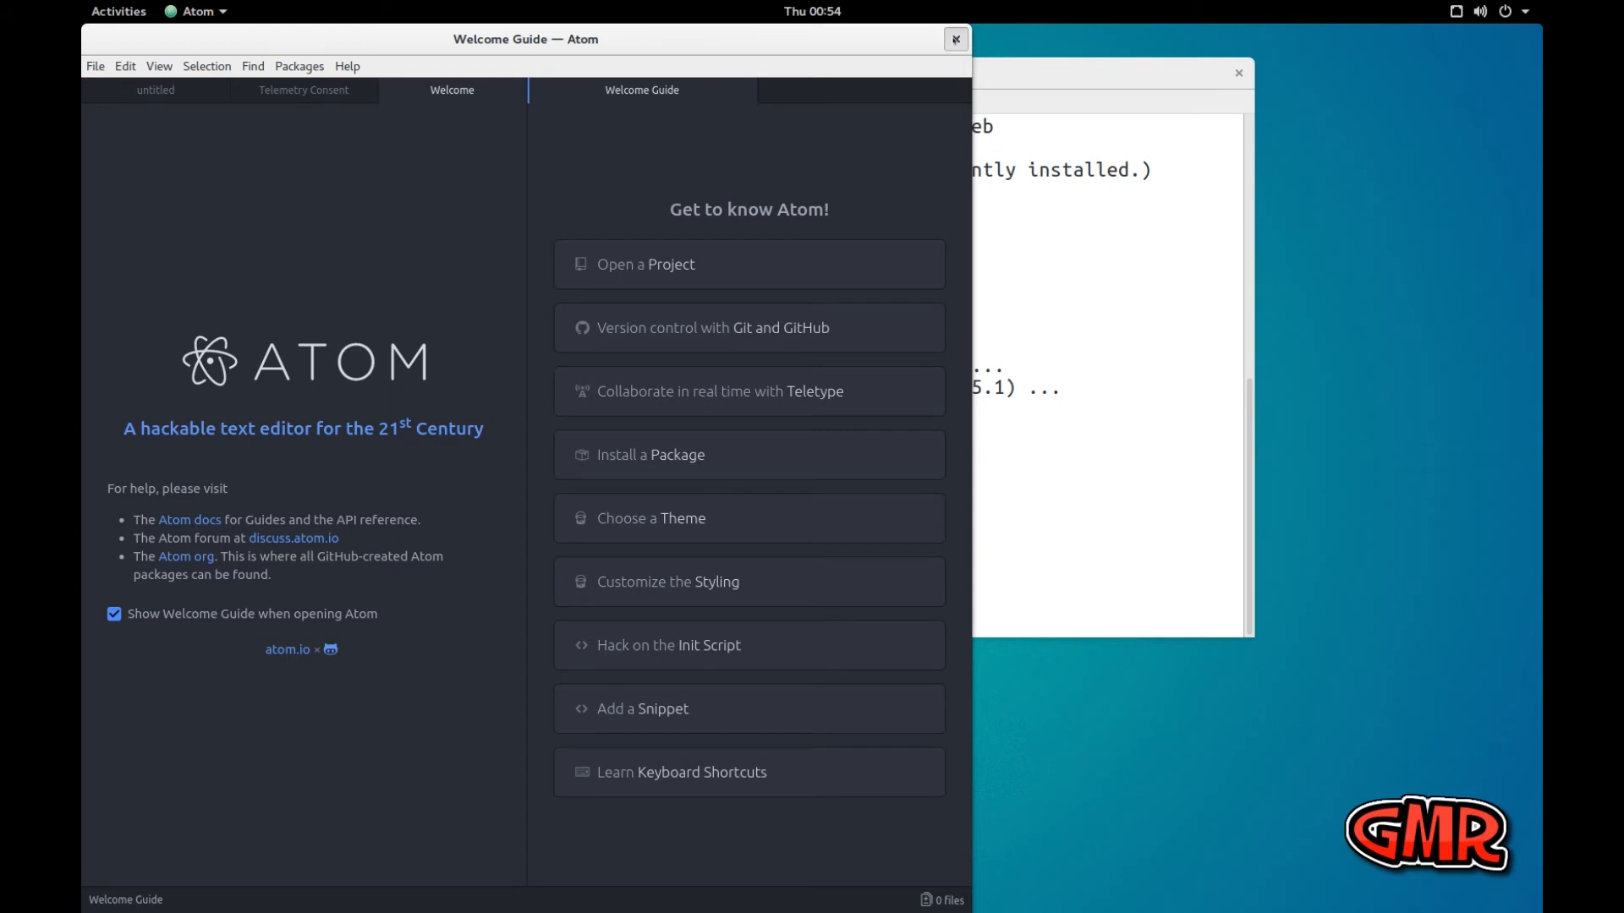
click(955, 39)
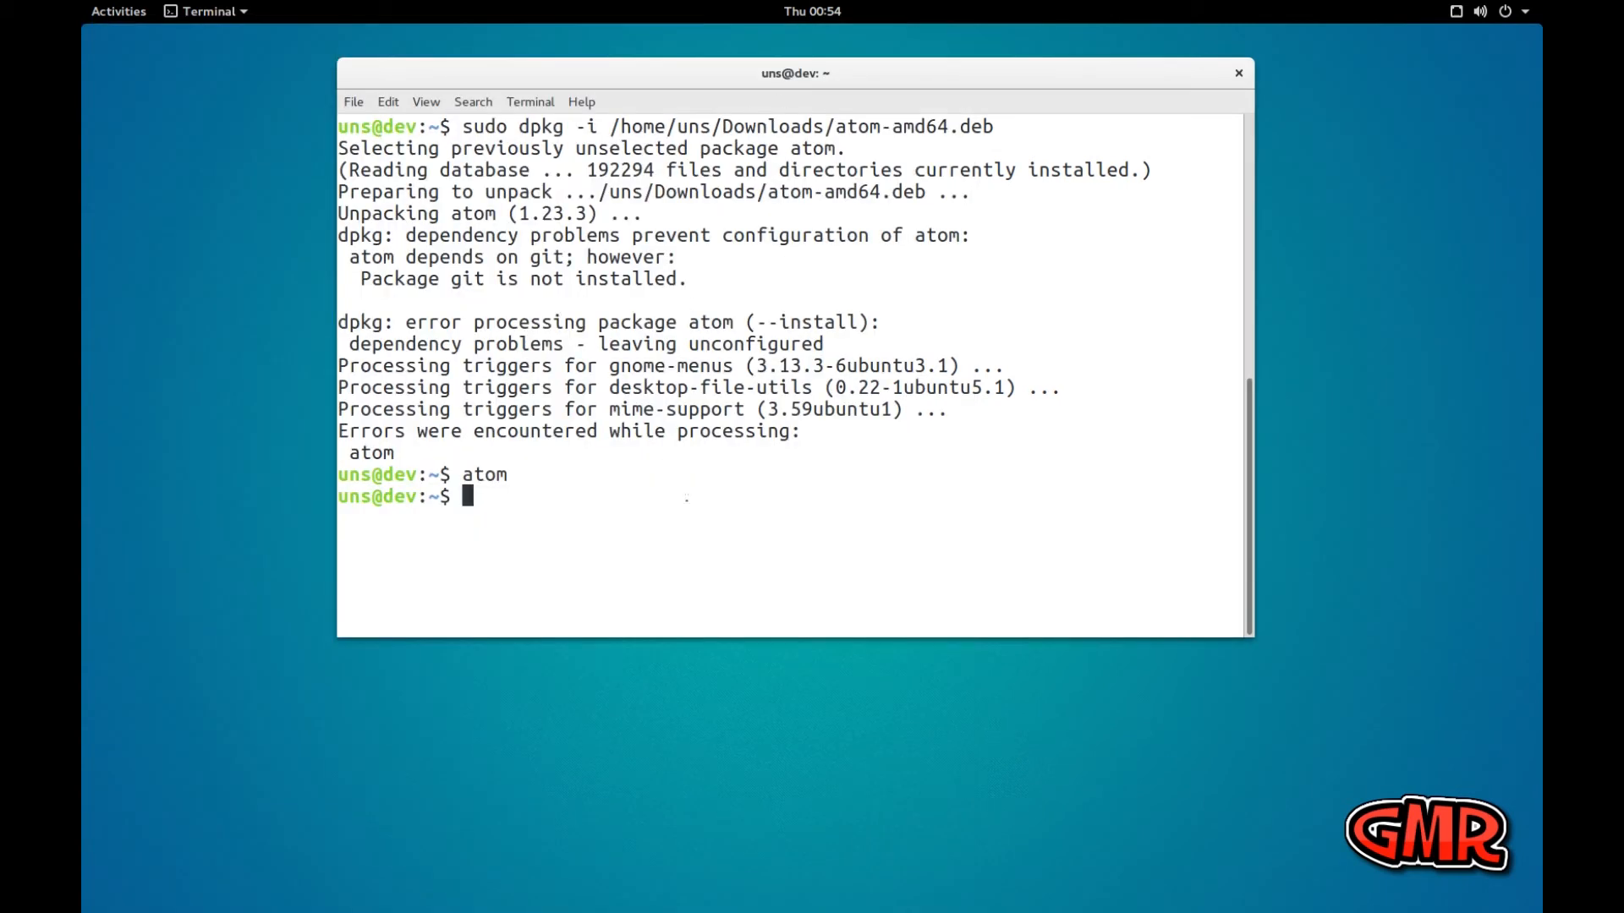
Clear the terminal and open the Downloads folder in the Files app
text(clear)
key(Return)
click(119, 12)
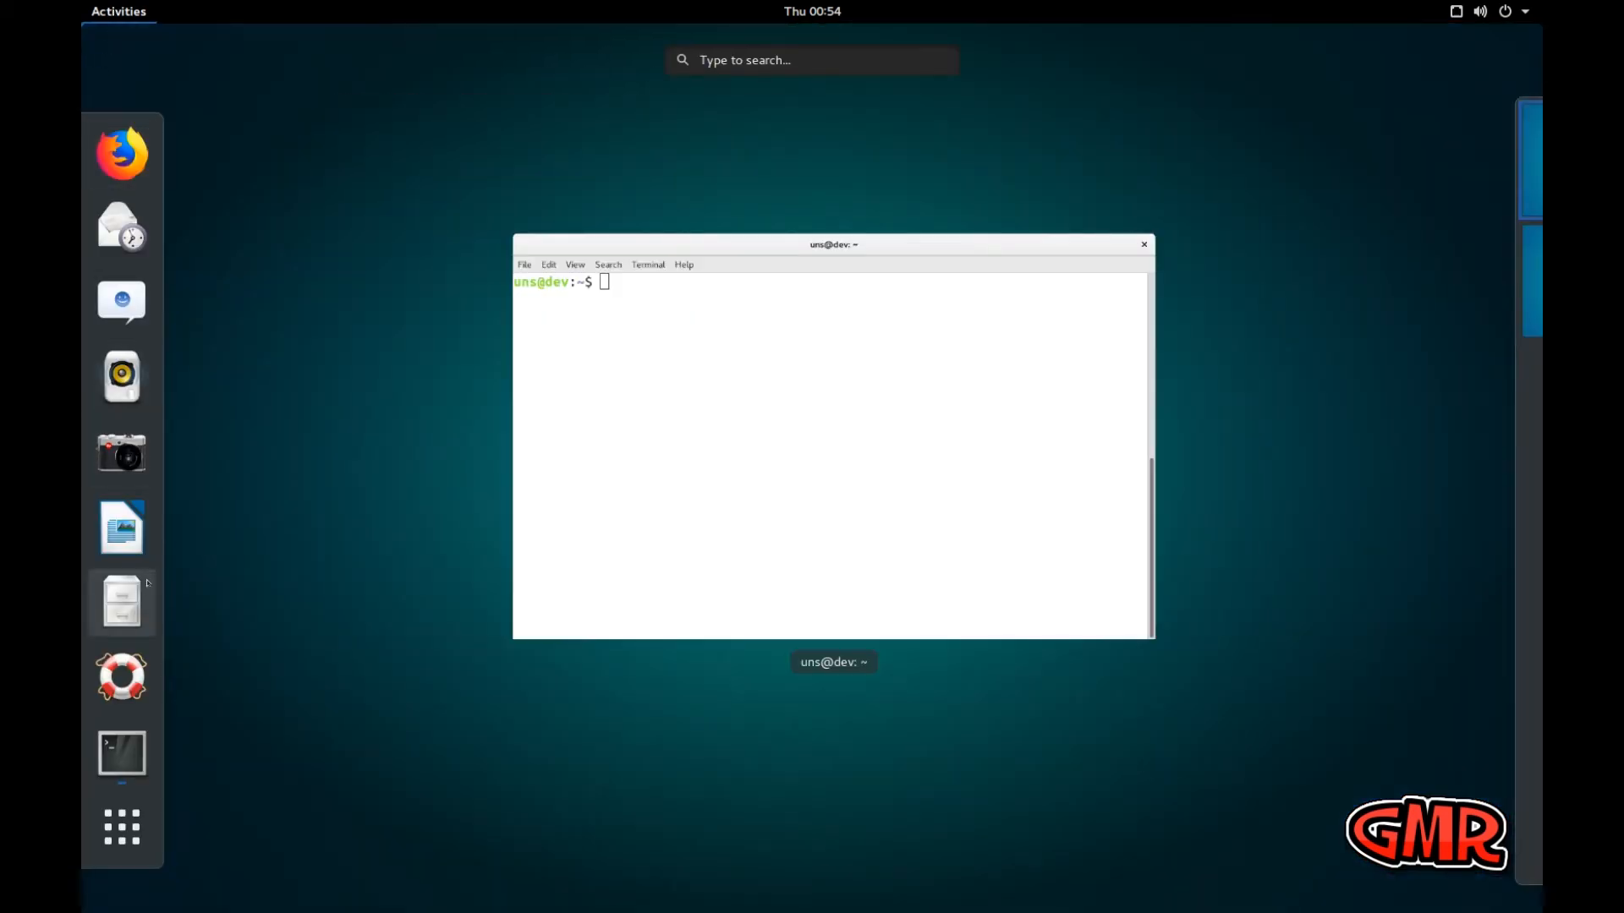
click(122, 601)
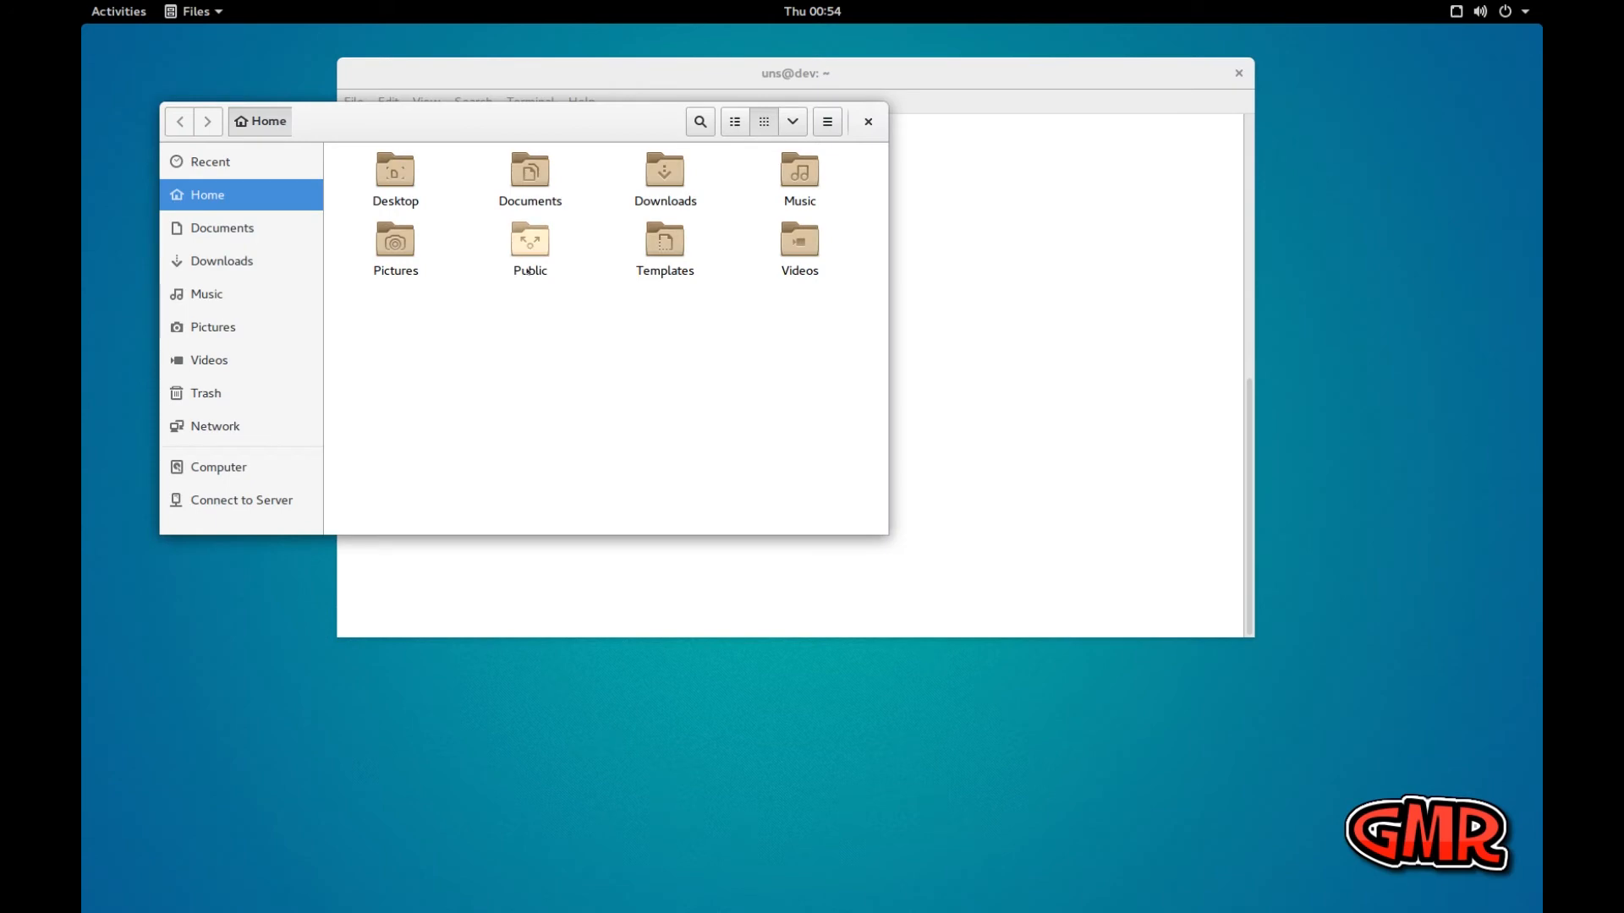
double_click(663, 180)
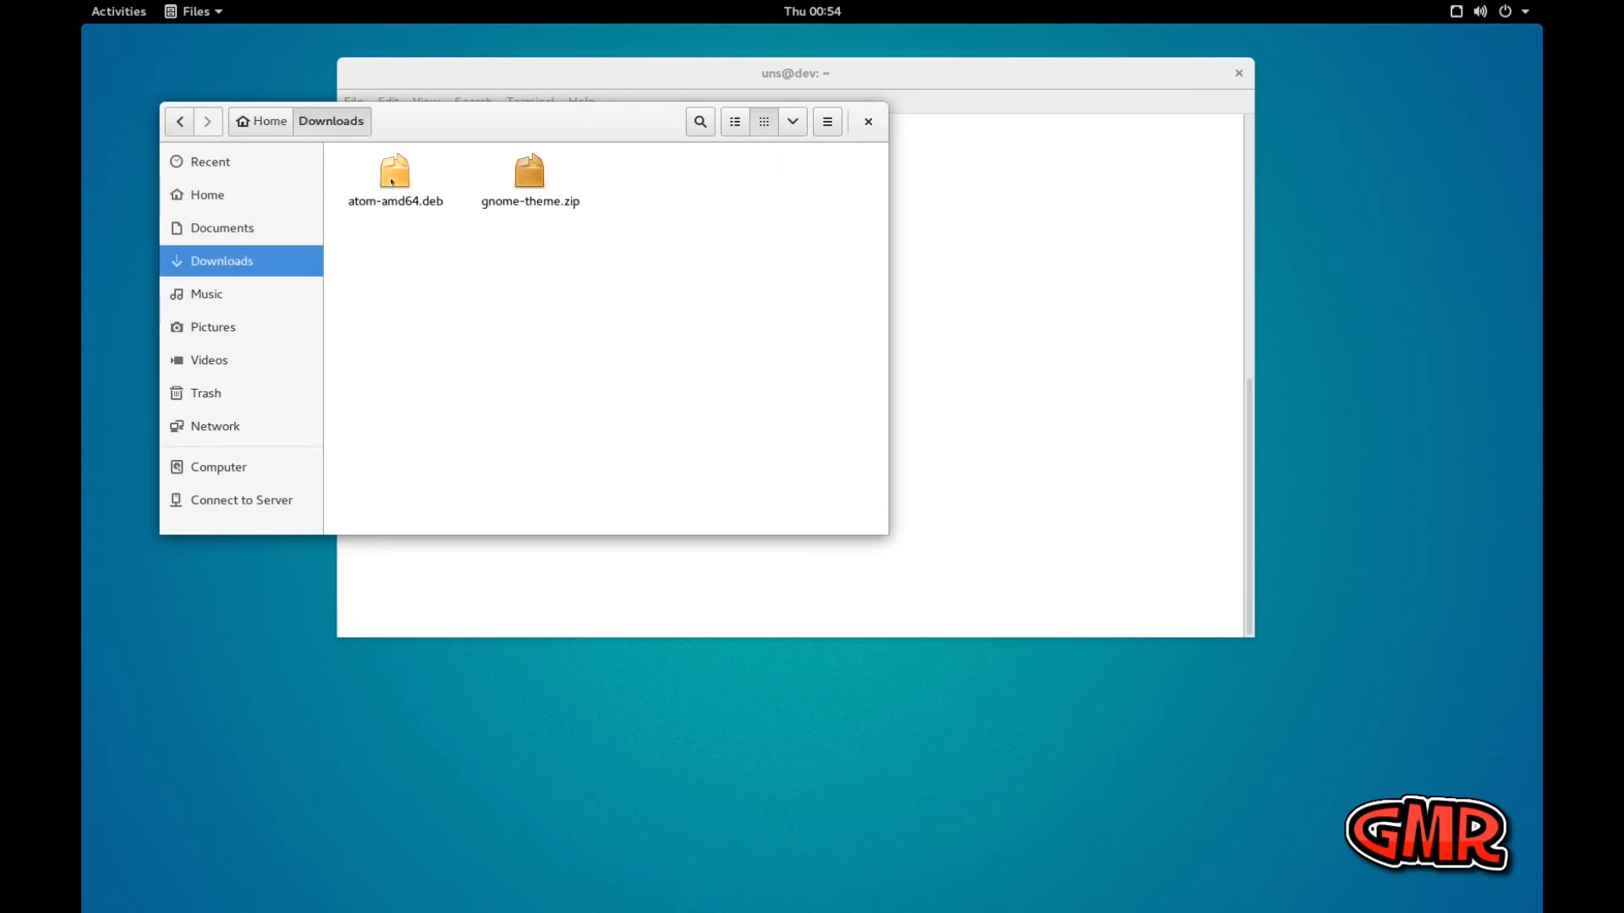
Open gnome-theme.zip in Archive Manager, look through its .themes and .icons folders, and return to the archive root
click(391, 181)
click(516, 176)
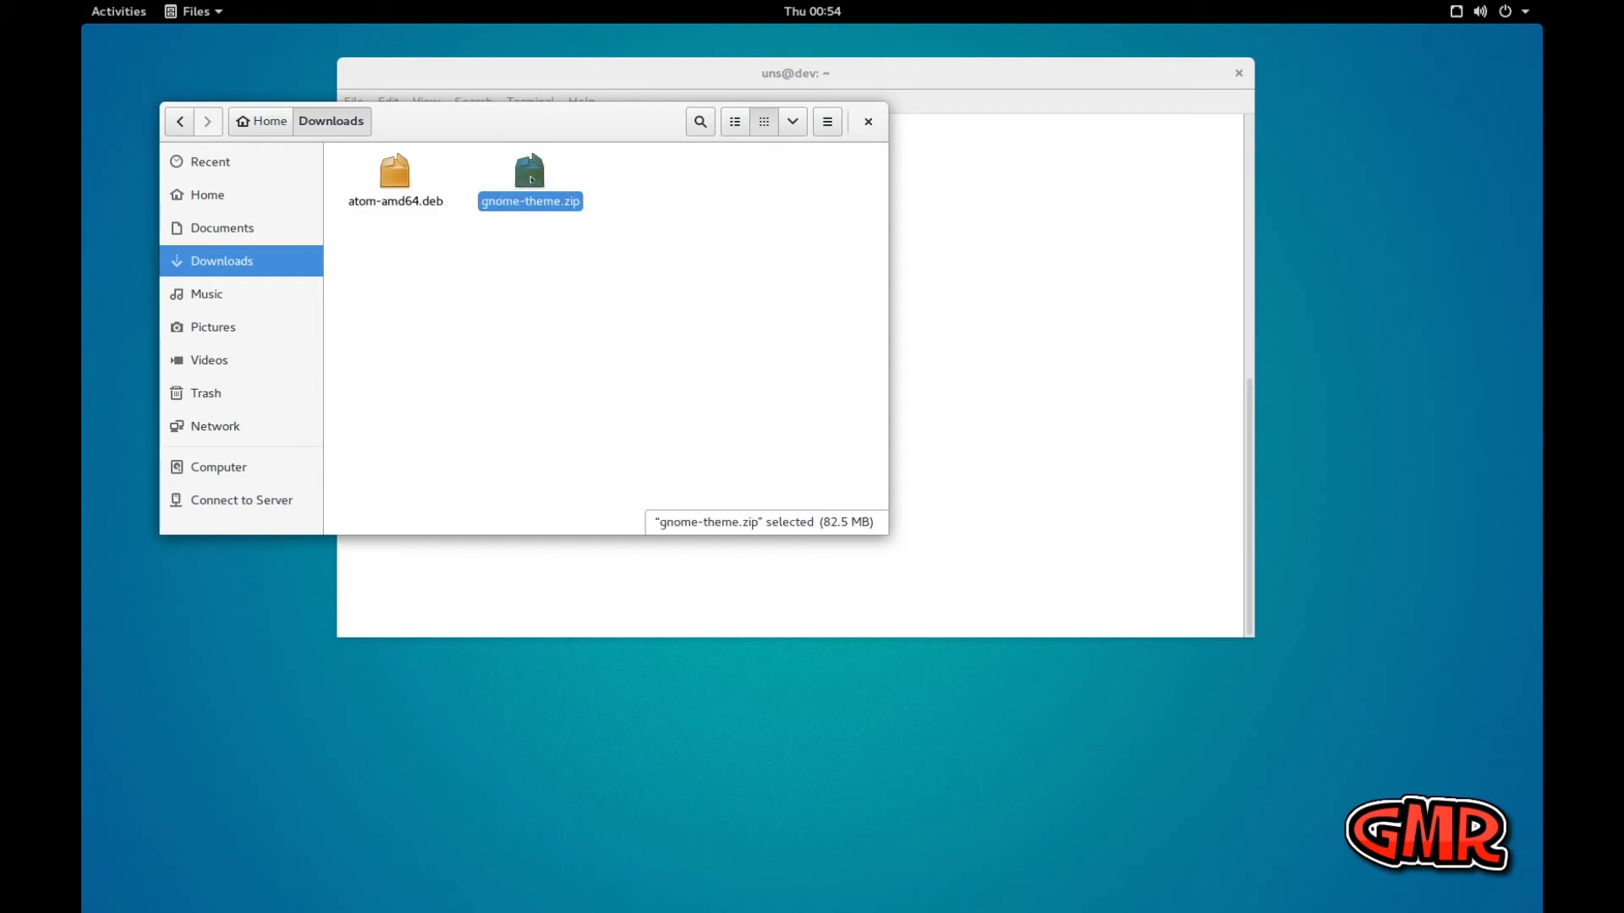
double_click(531, 179)
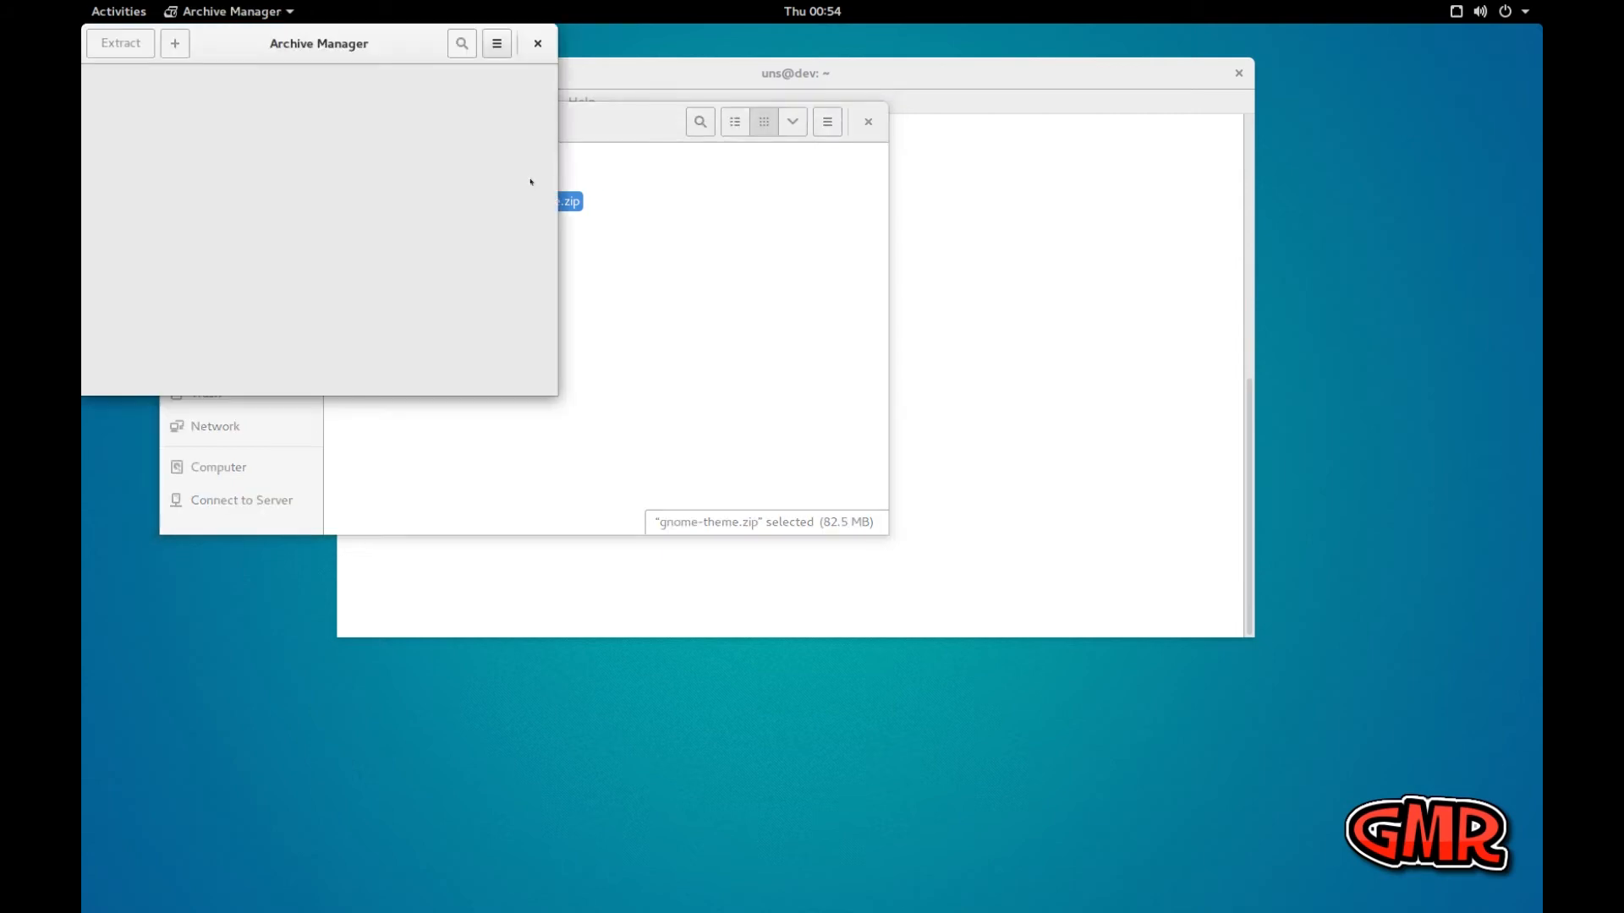
click(140, 160)
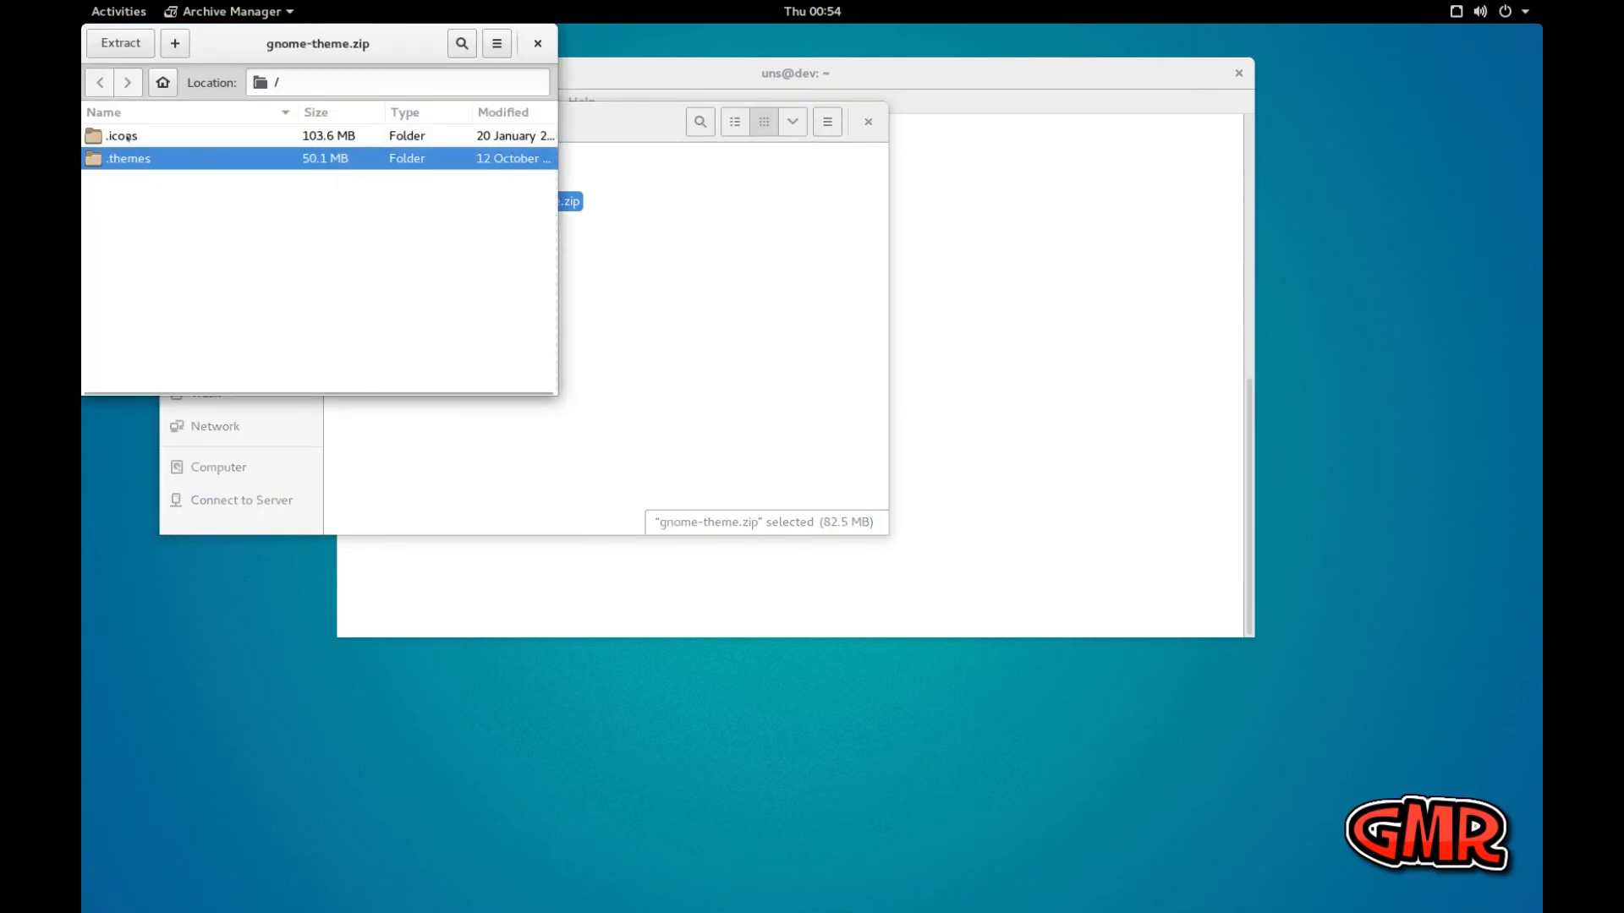
click(127, 137)
double_click(138, 161)
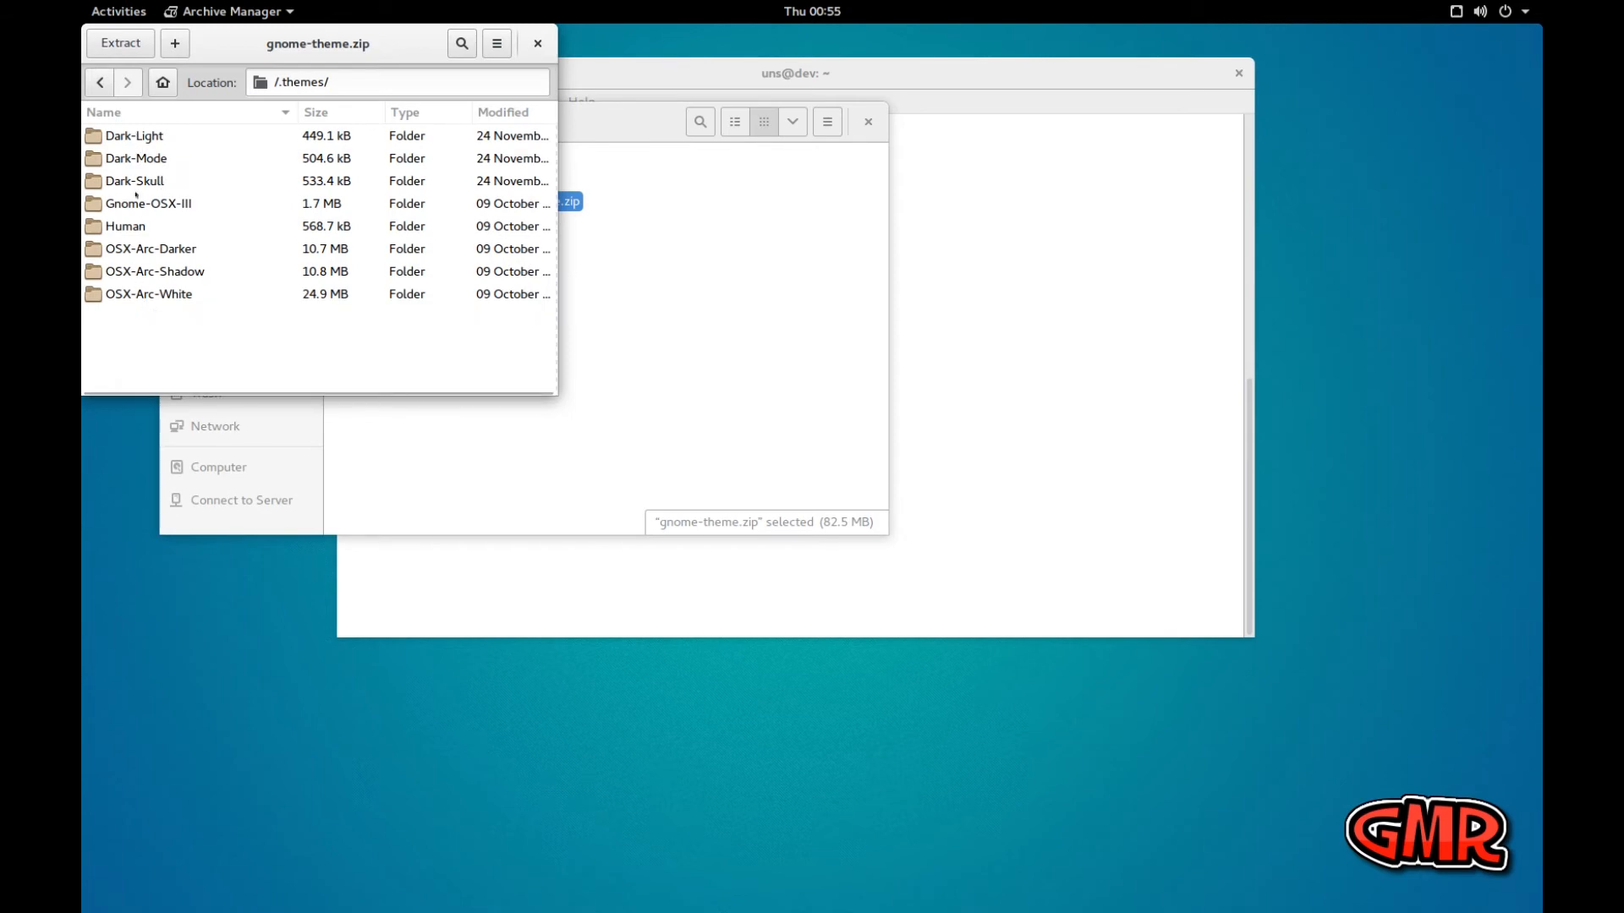
click(100, 82)
double_click(121, 136)
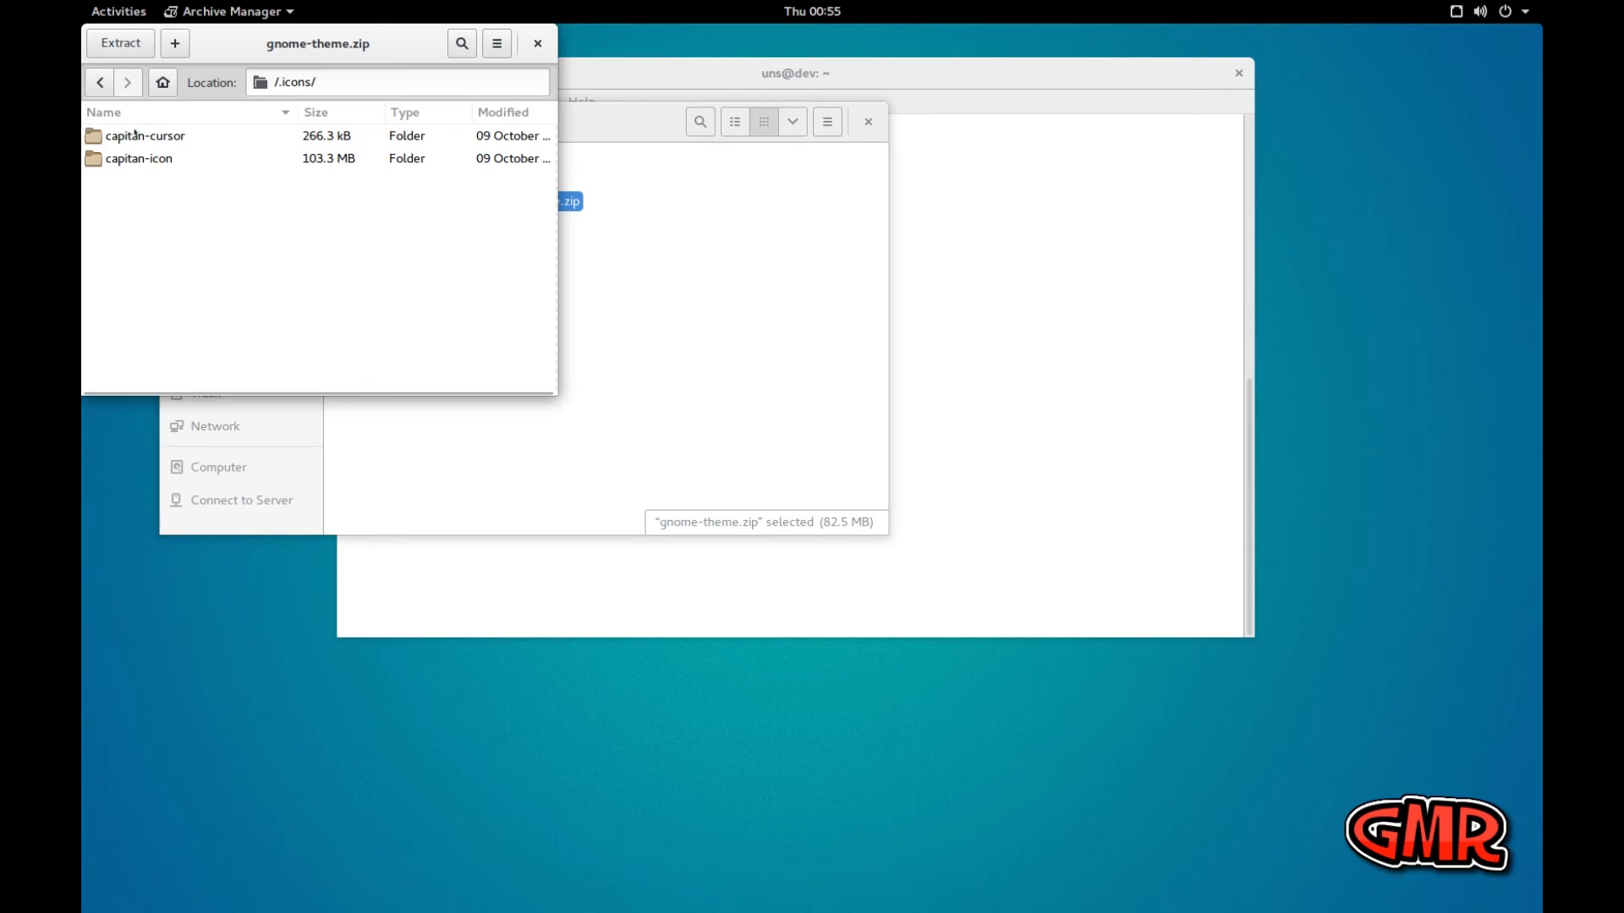
click(99, 82)
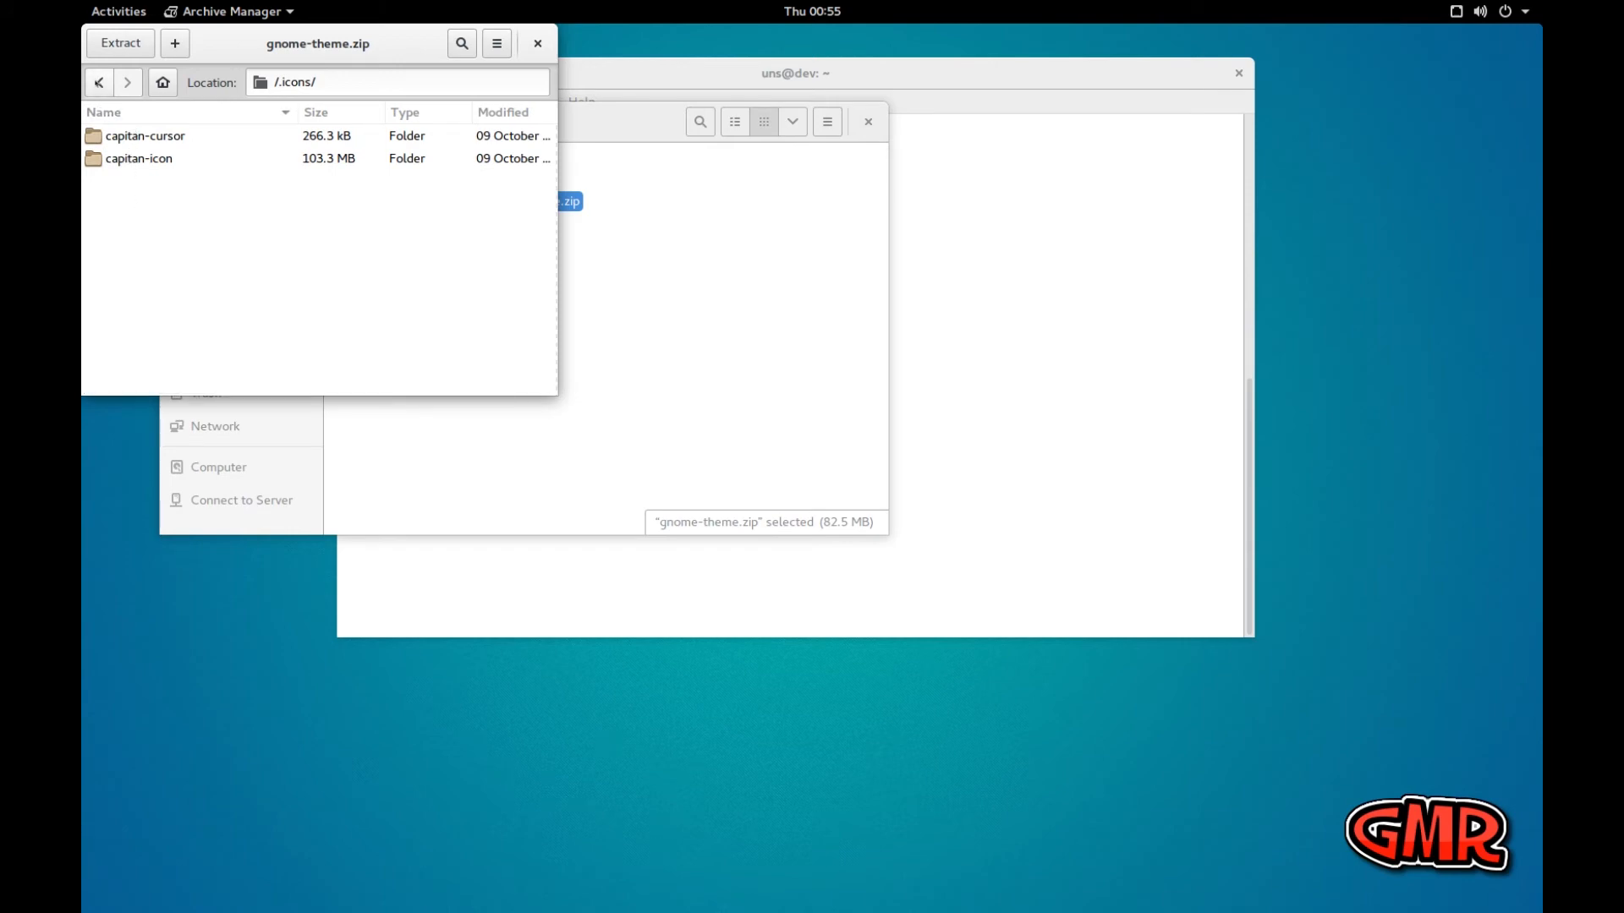
Move the Files window clear of the archive listing and show hidden files in the Home folder
click(648, 328)
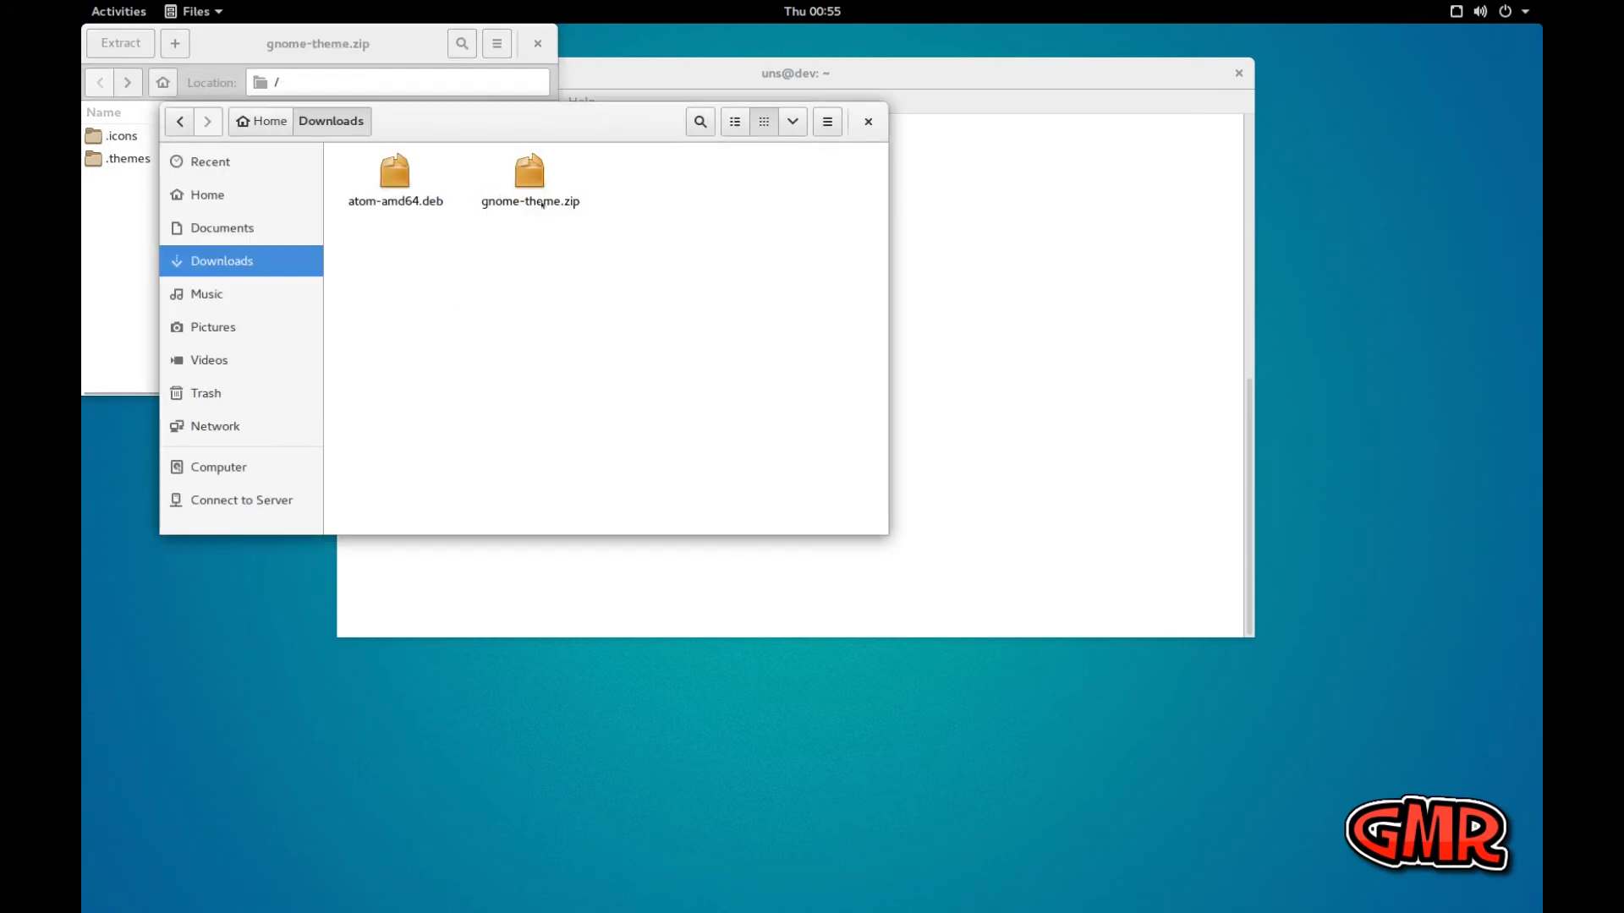
drag(480, 131, 779, 215)
click(562, 204)
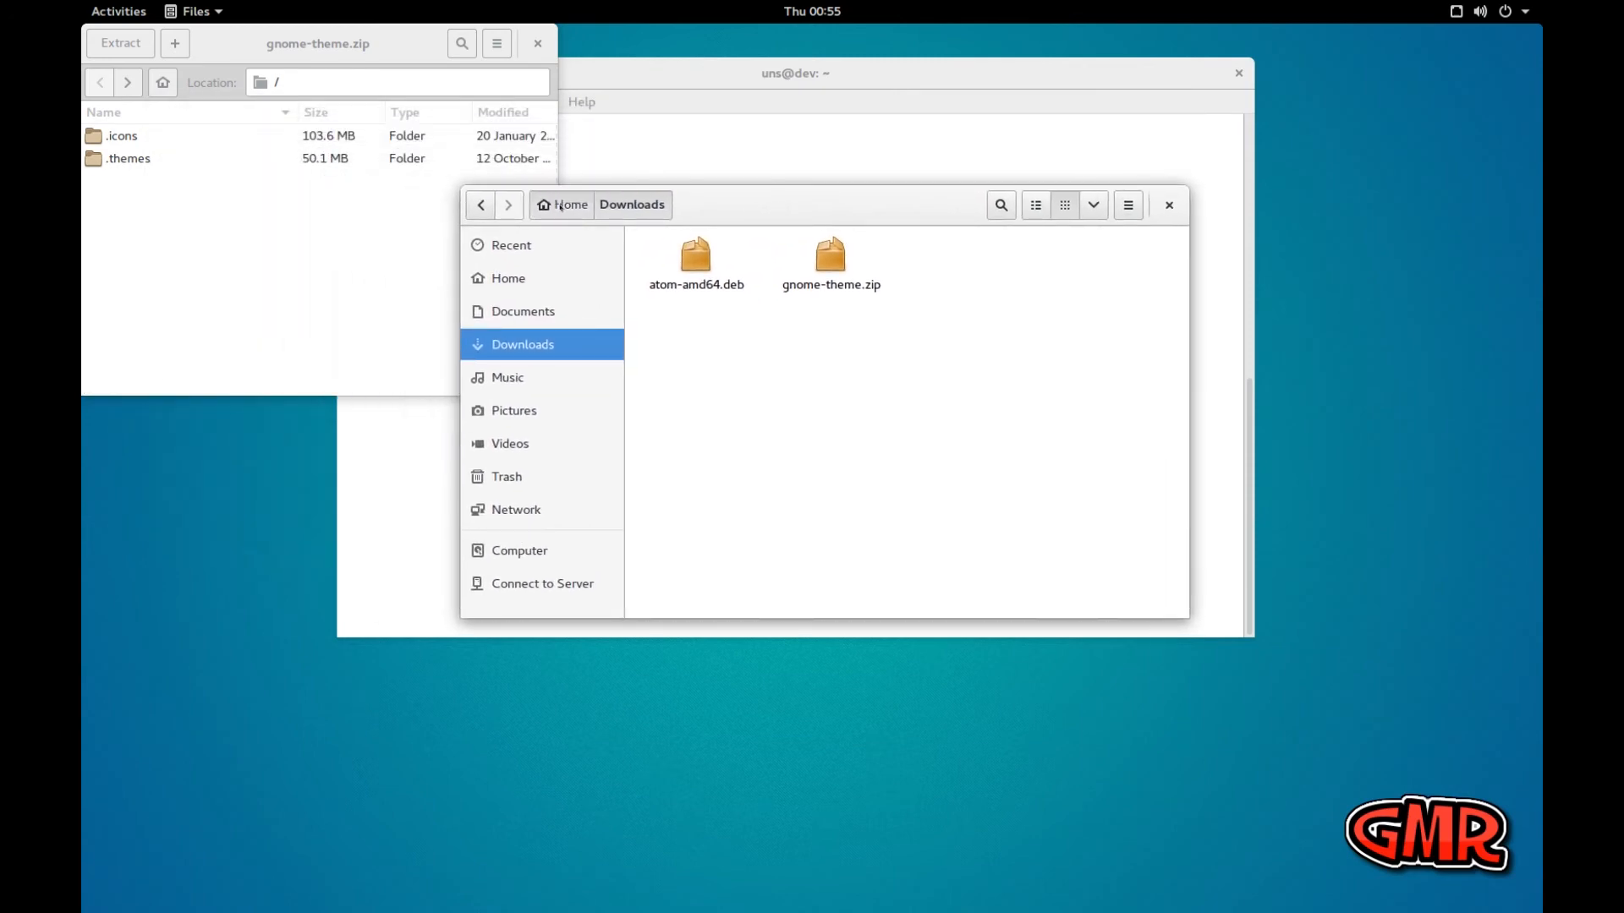
click(819, 431)
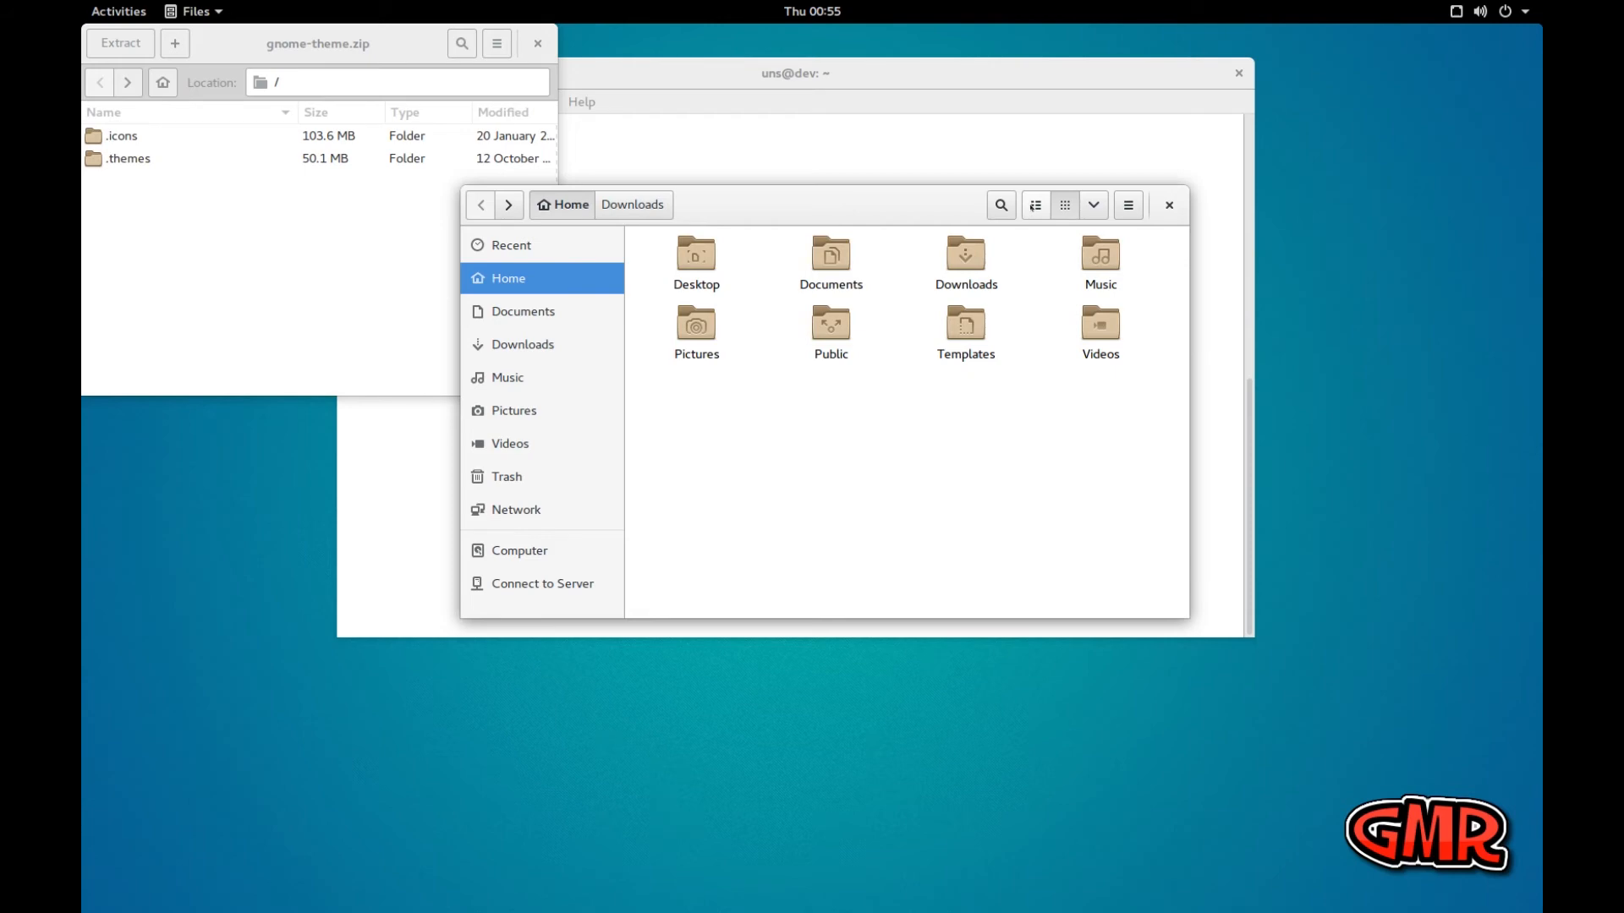
click(1093, 205)
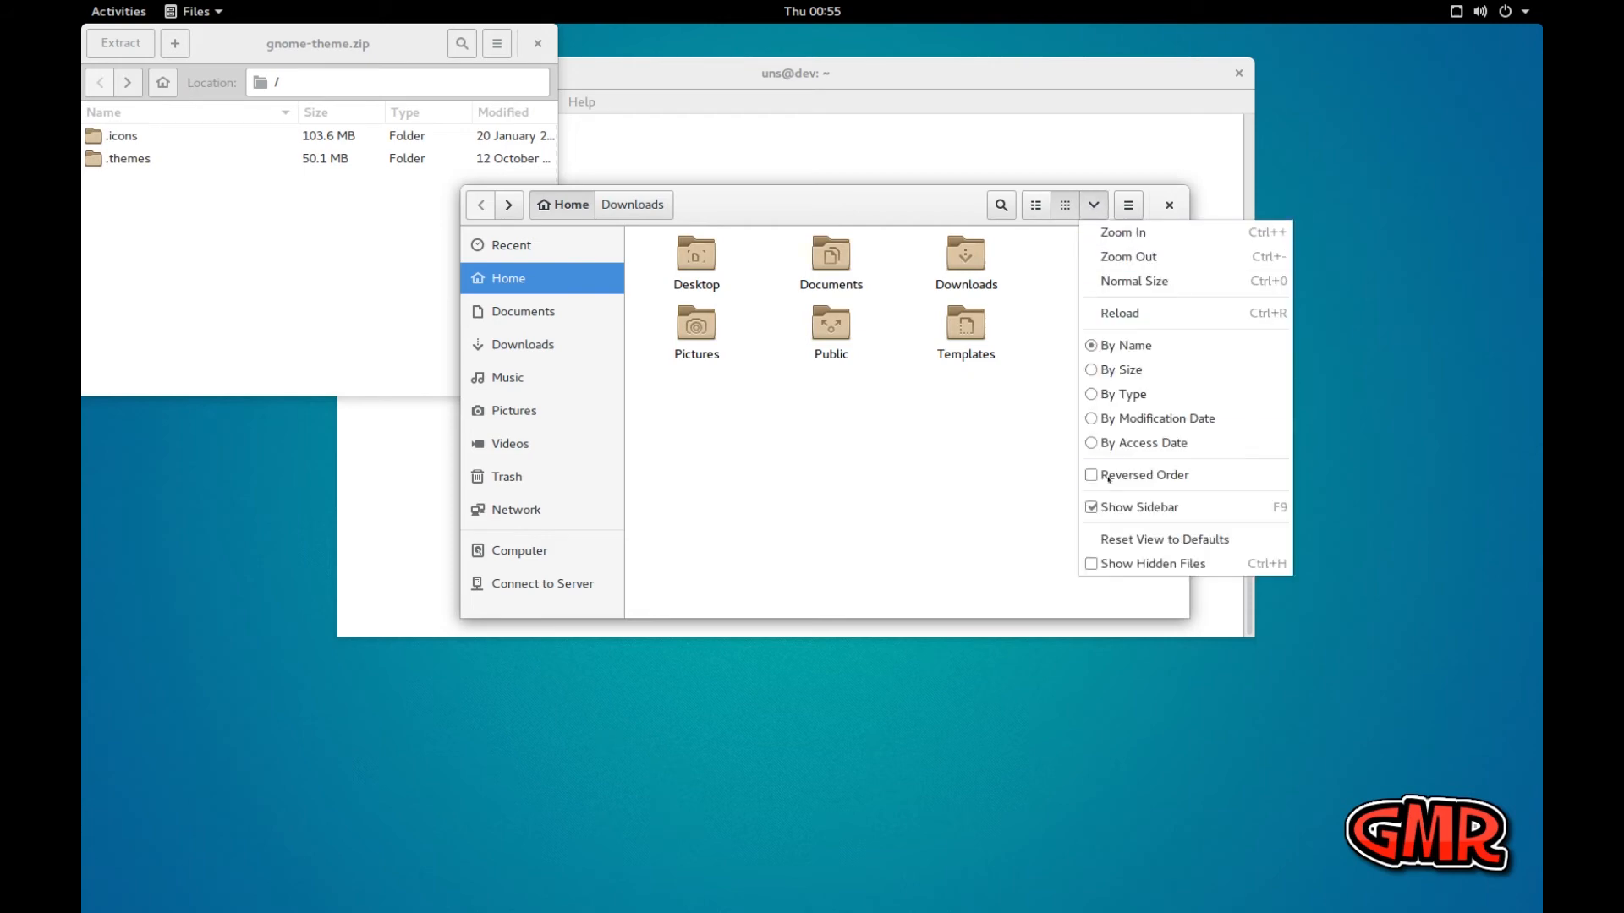
click(1137, 563)
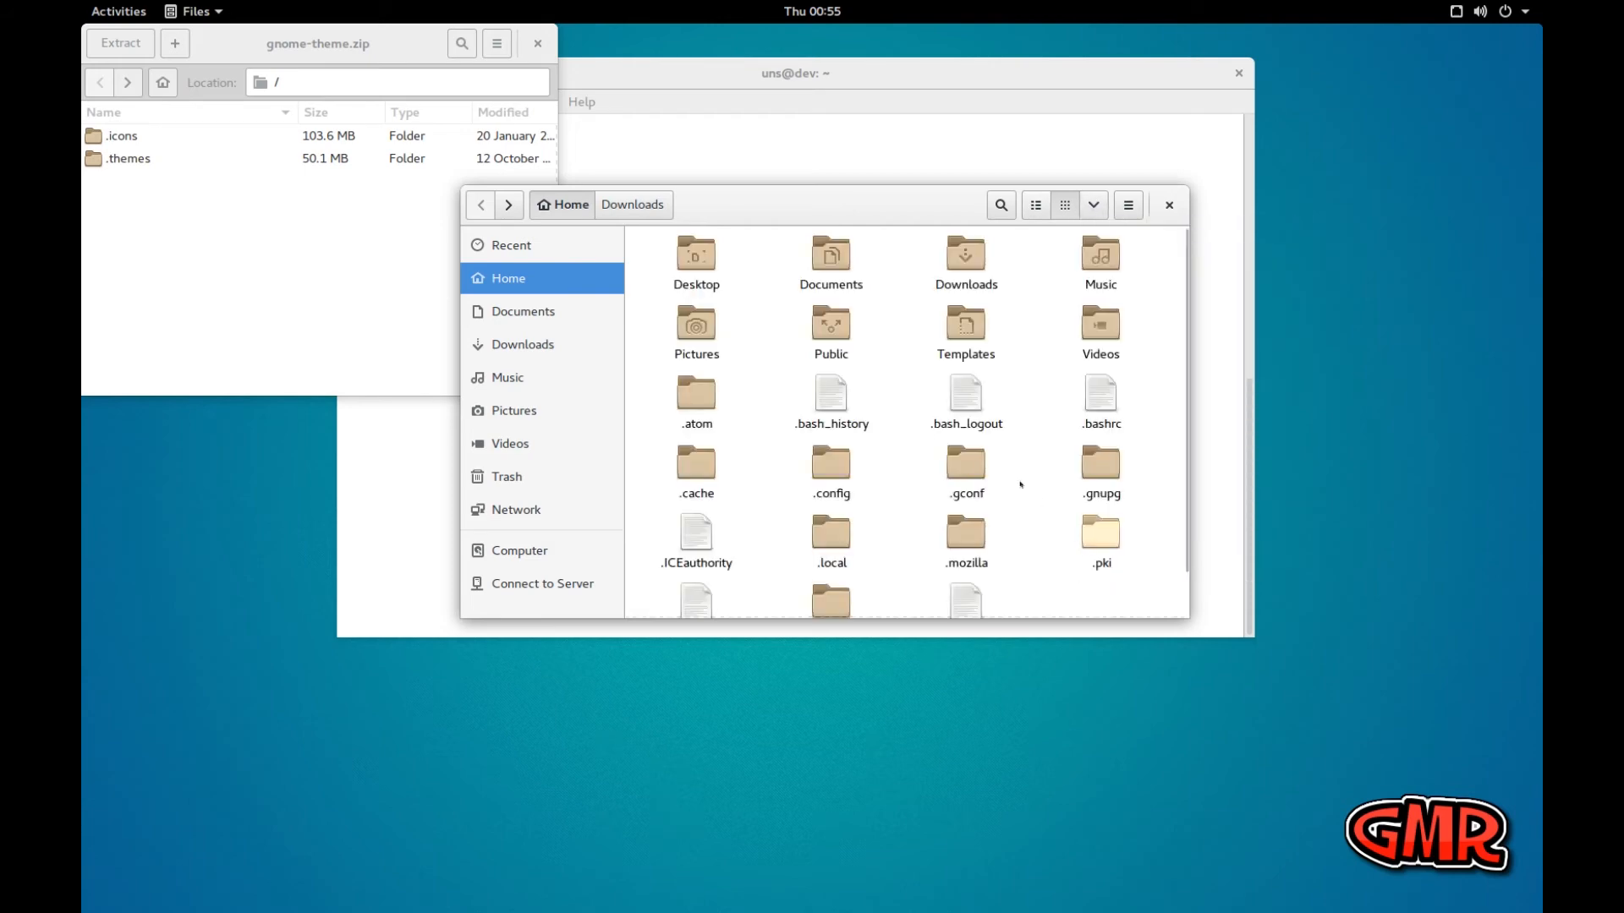
Look over the hidden files and folders in Home, and place the Files window beside the gnome-theme.zip window
click(831, 396)
click(966, 394)
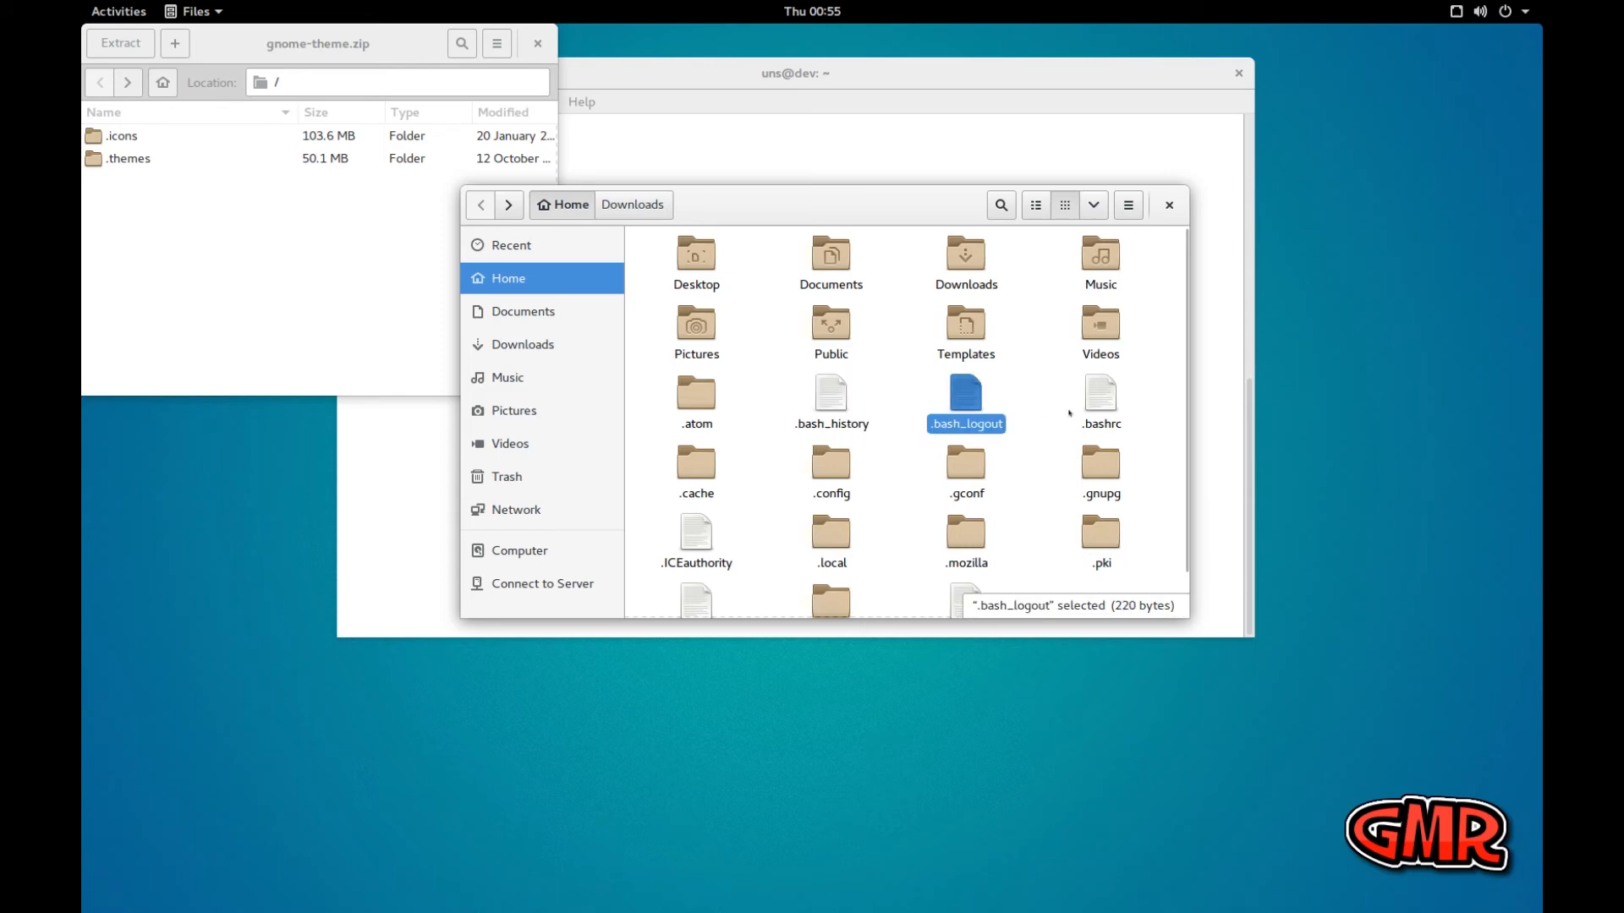
click(1099, 396)
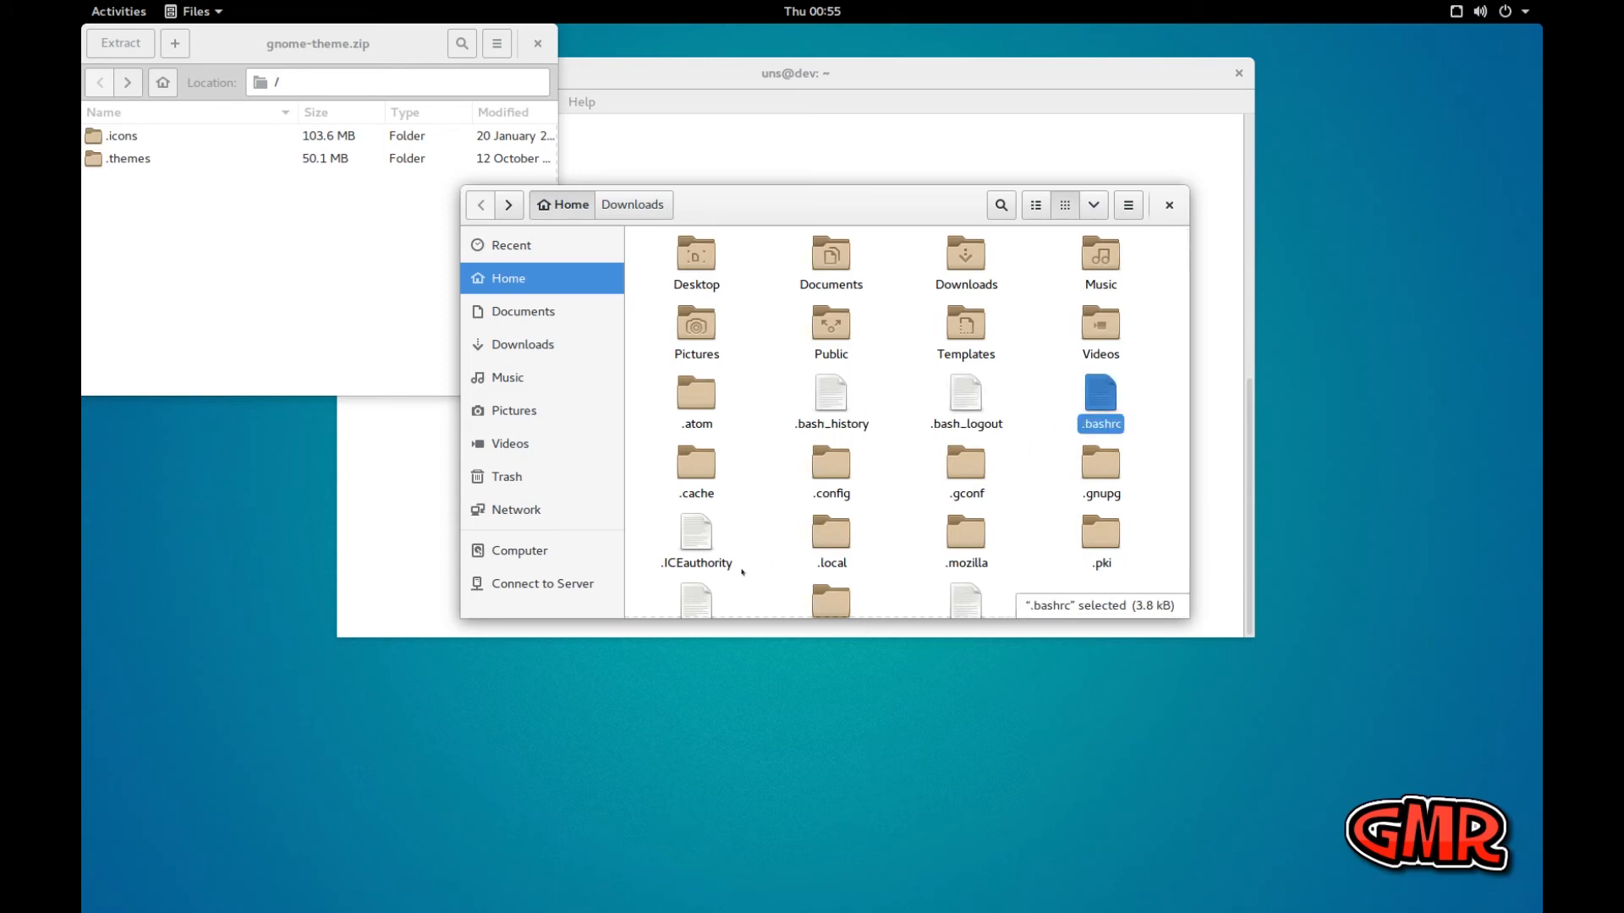
click(830, 533)
click(966, 533)
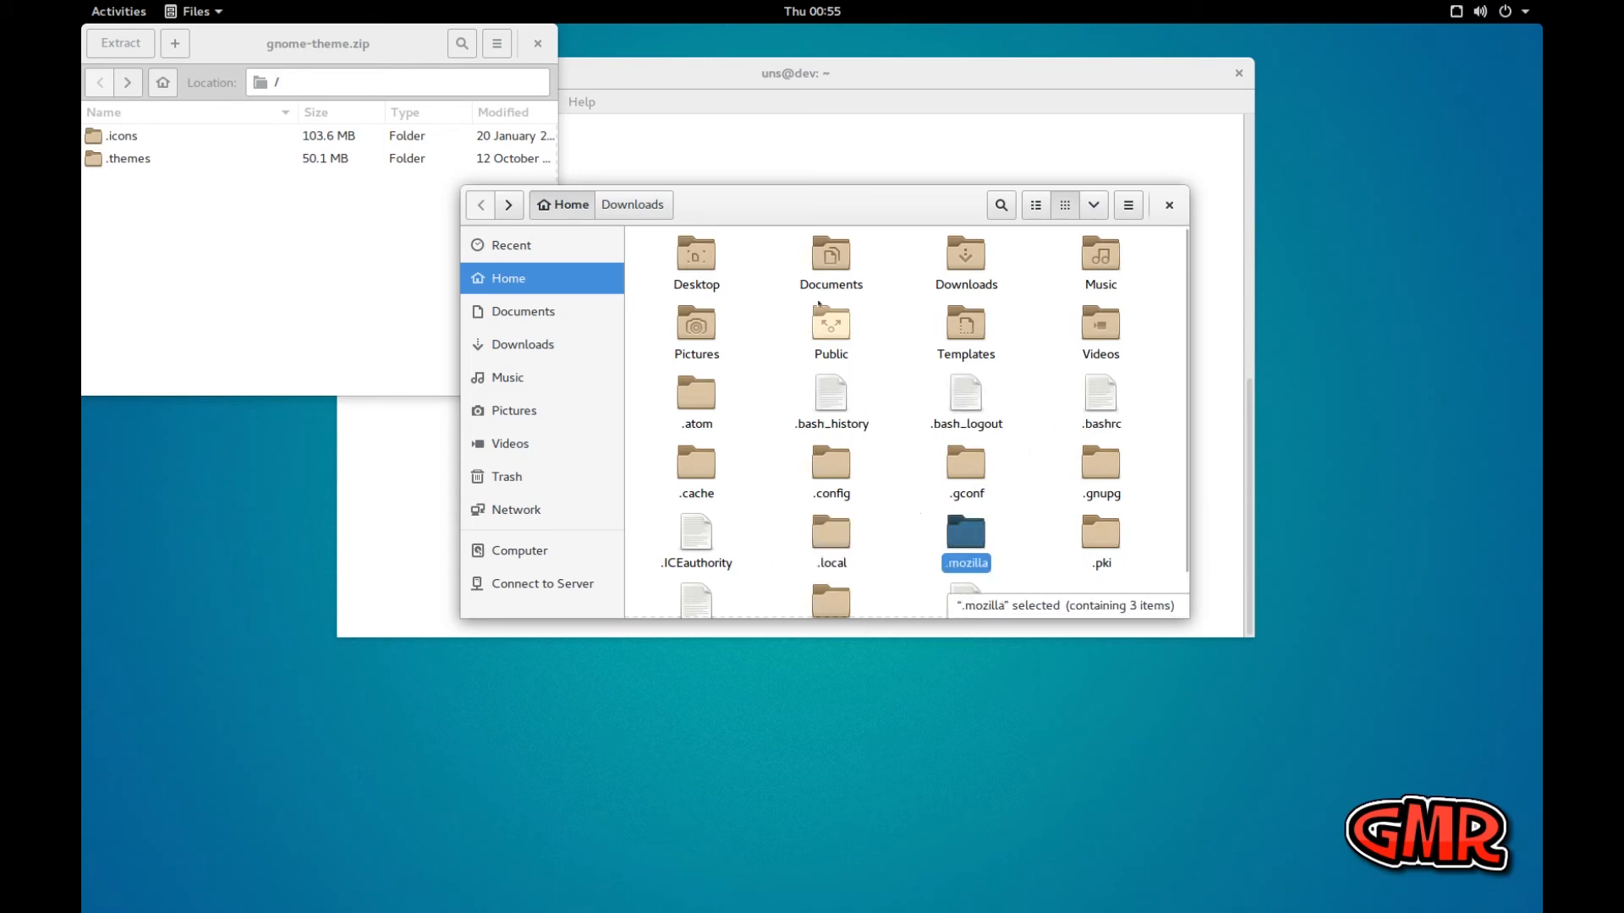
drag(815, 214, 920, 88)
key(Right)
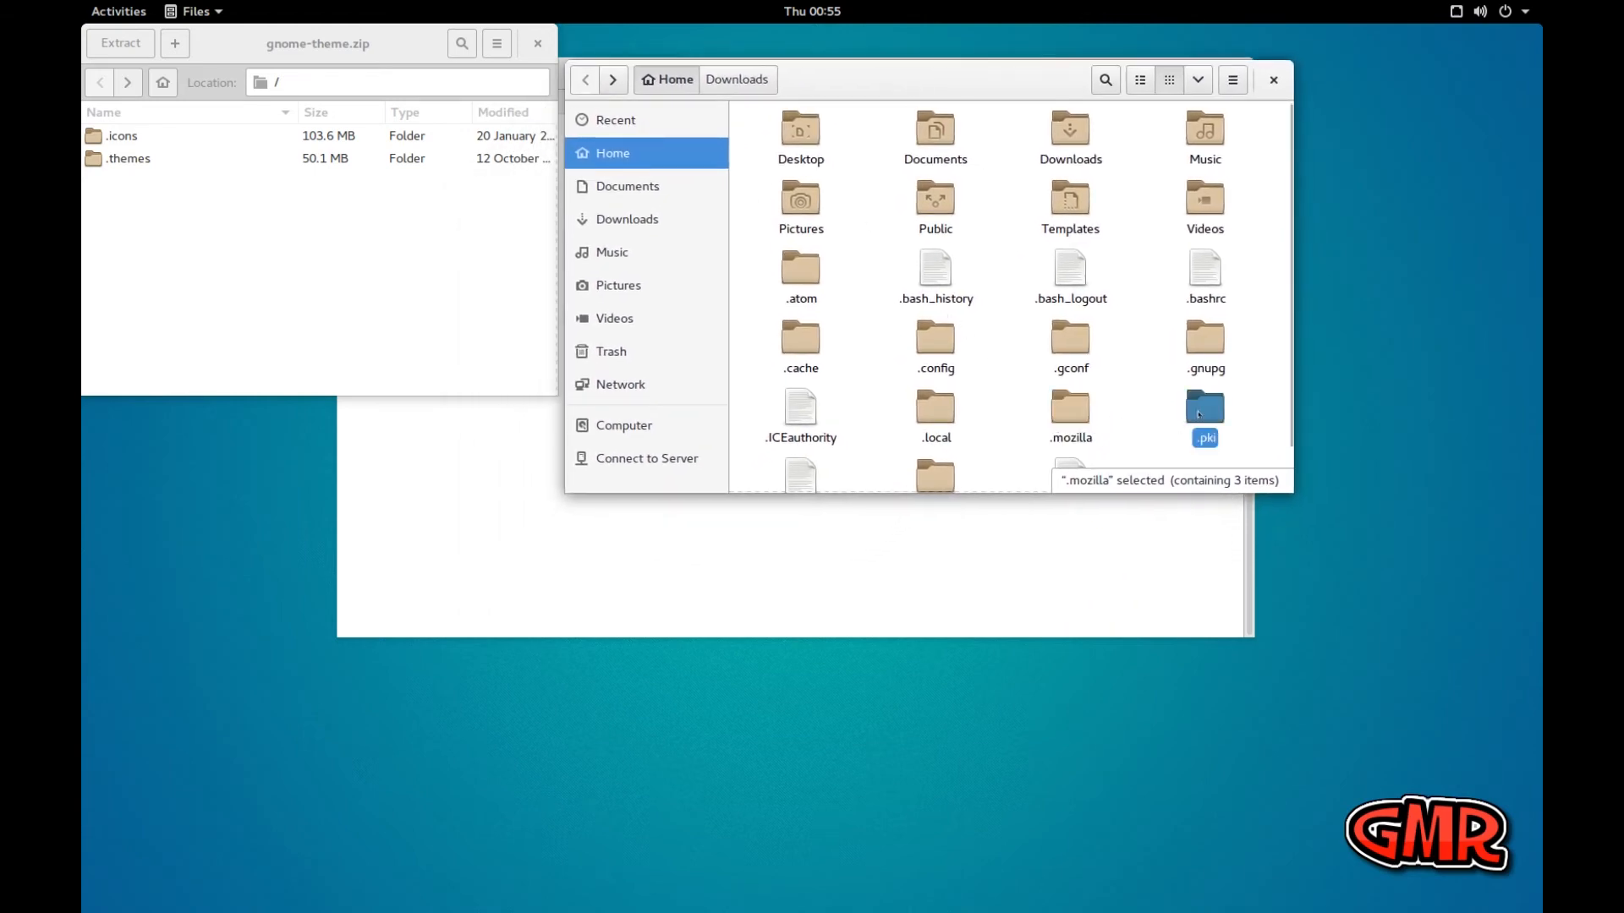
Extract both the .icons and .themes folders from gnome-theme.zip into an empty area of the Home folder
click(795, 421)
click(760, 412)
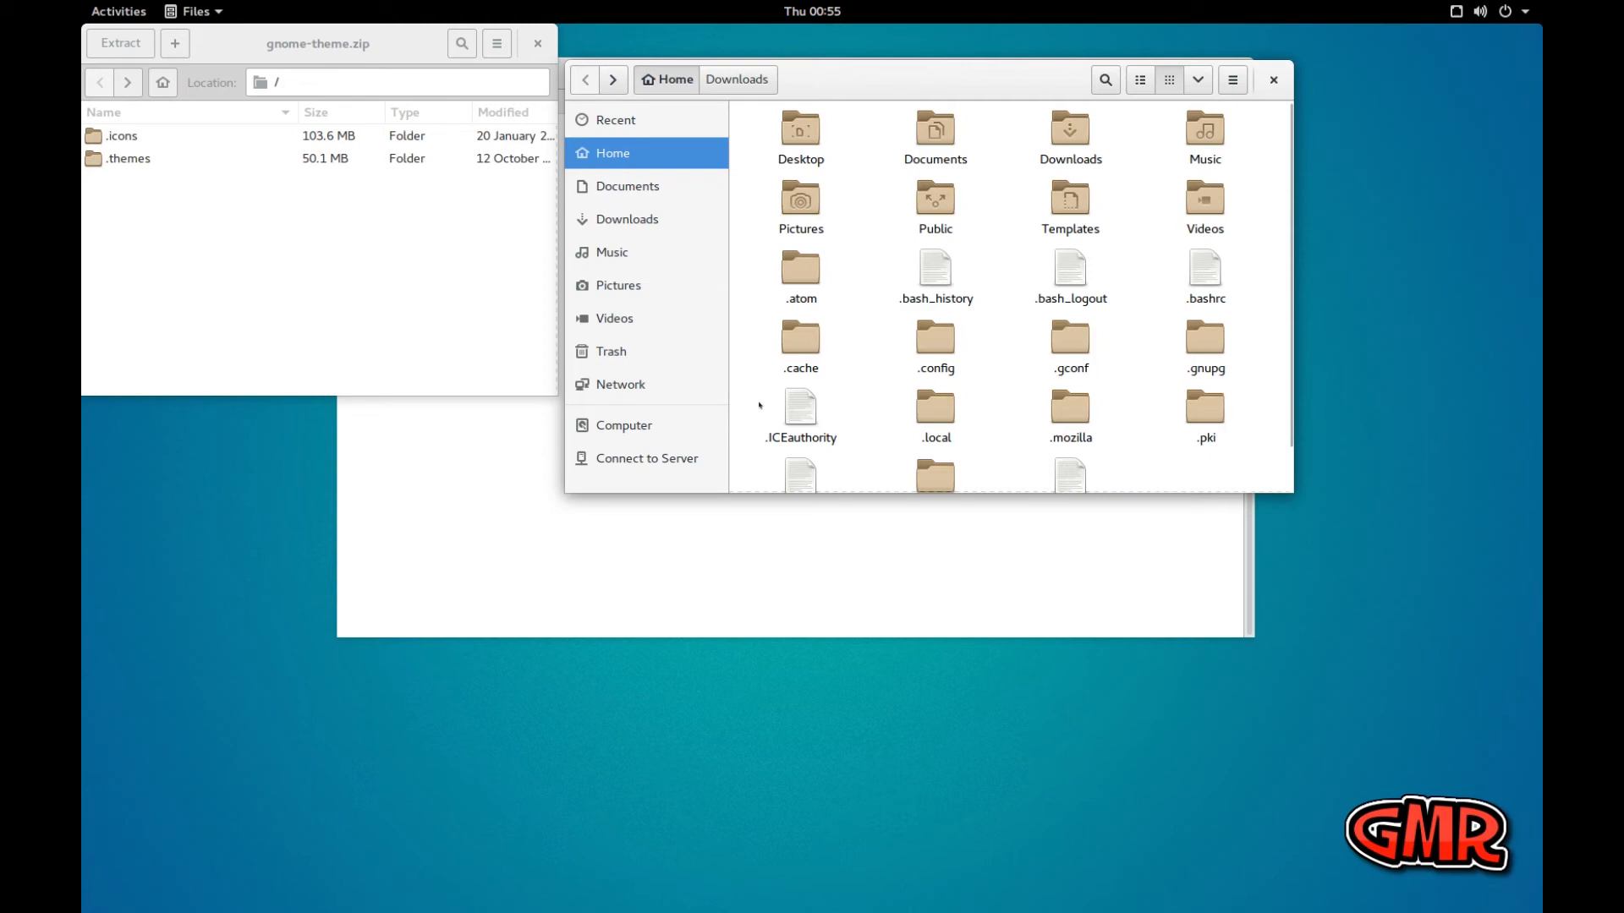
scroll(761, 415, down, 1)
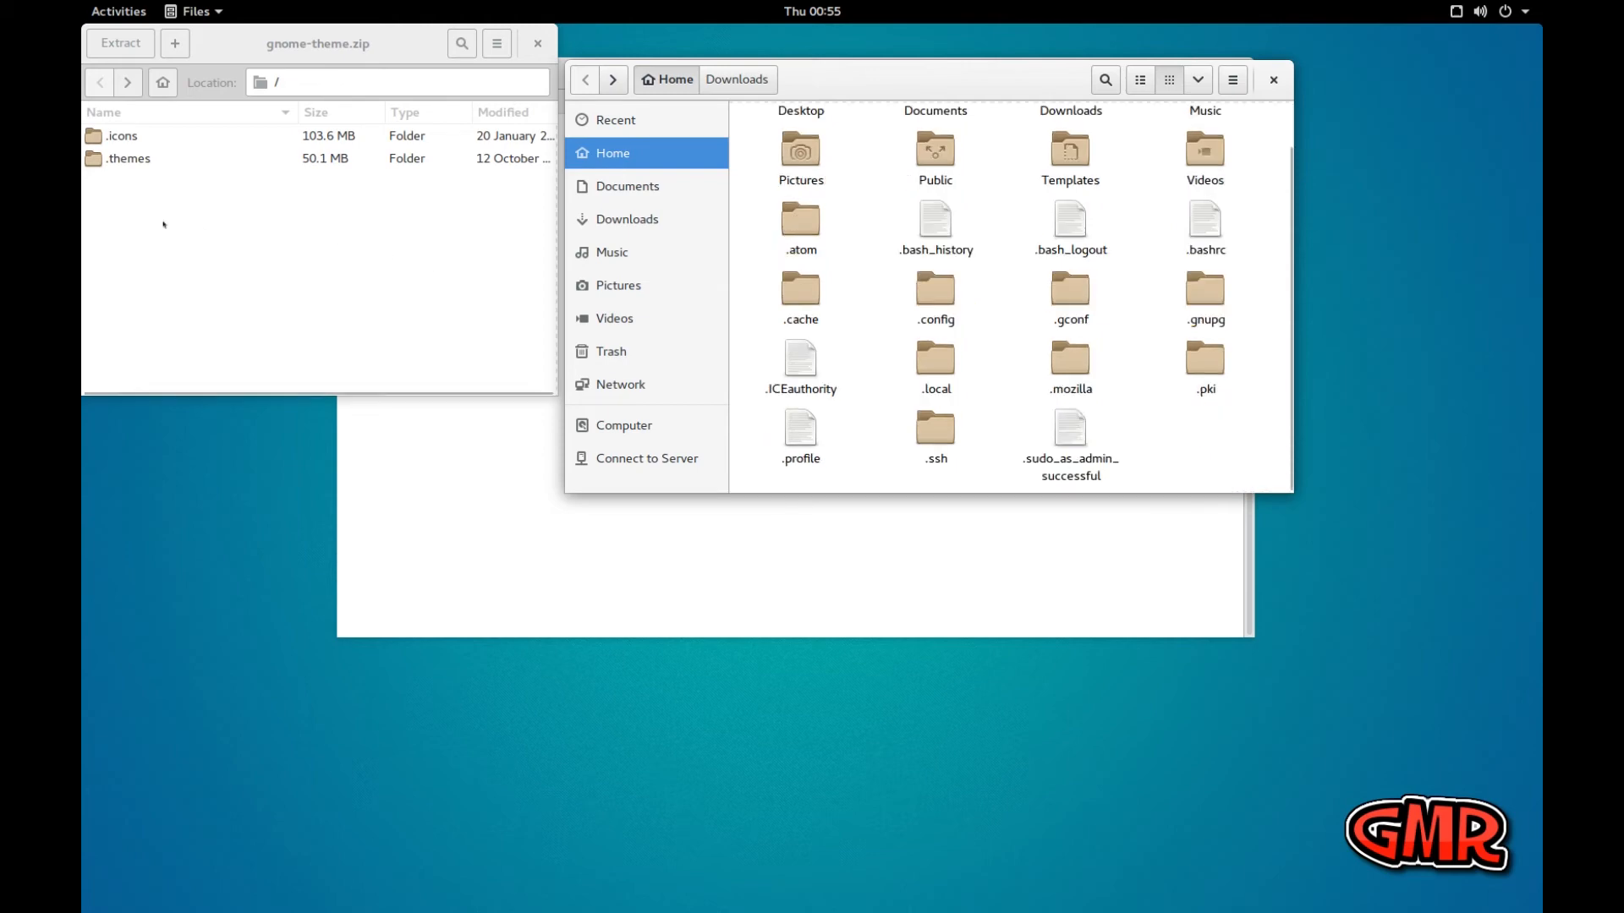
click(150, 172)
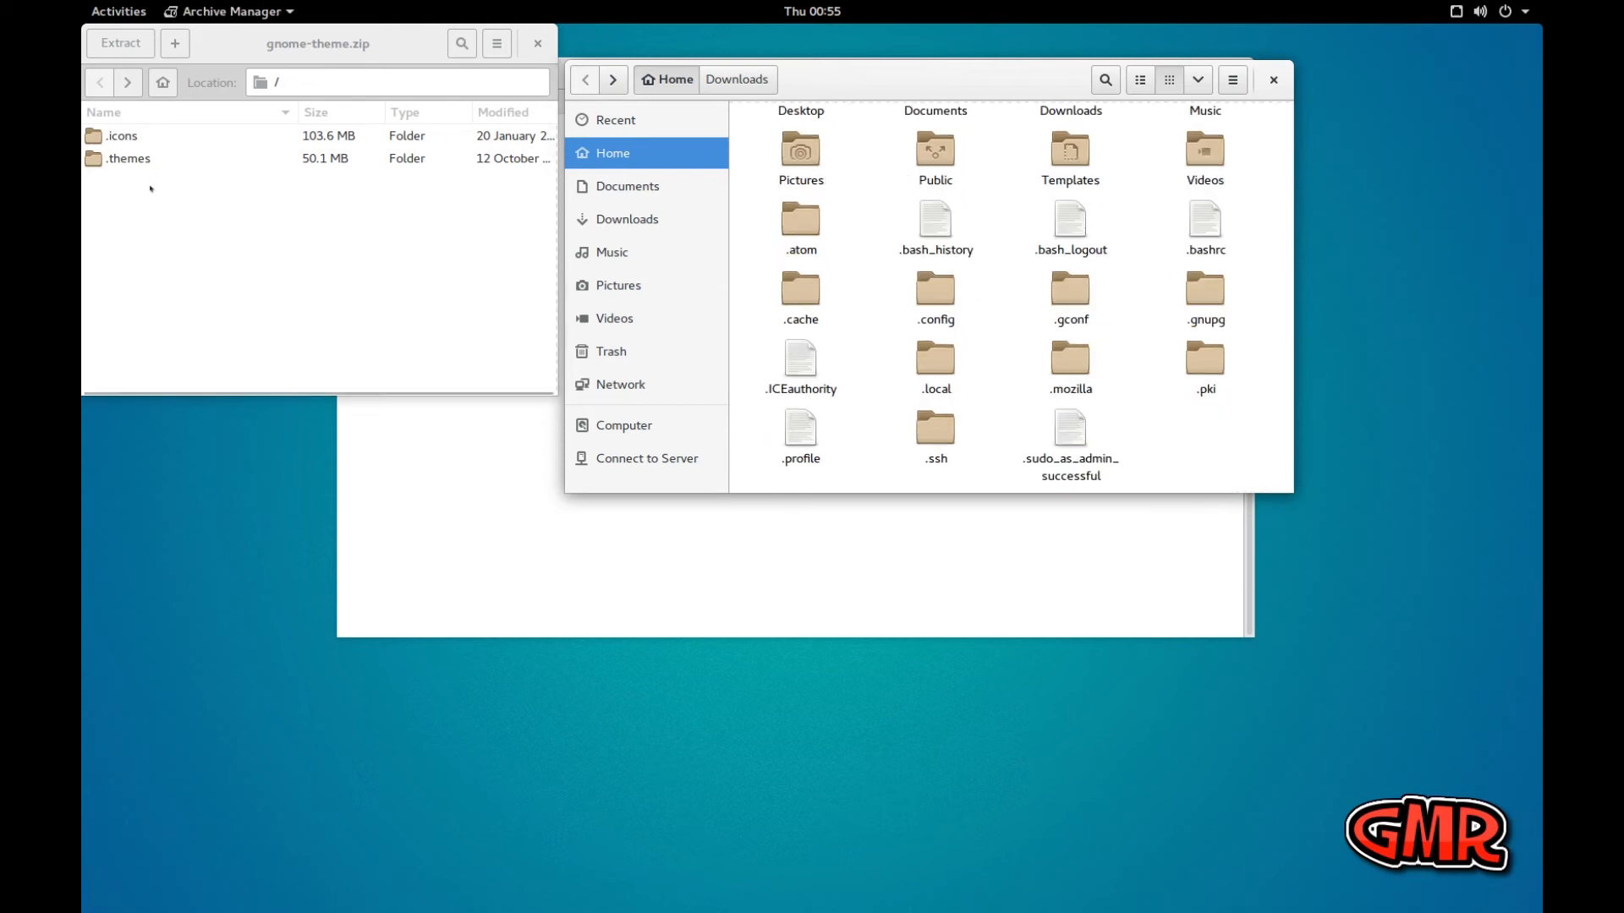
click(115, 137)
shift+click(126, 160)
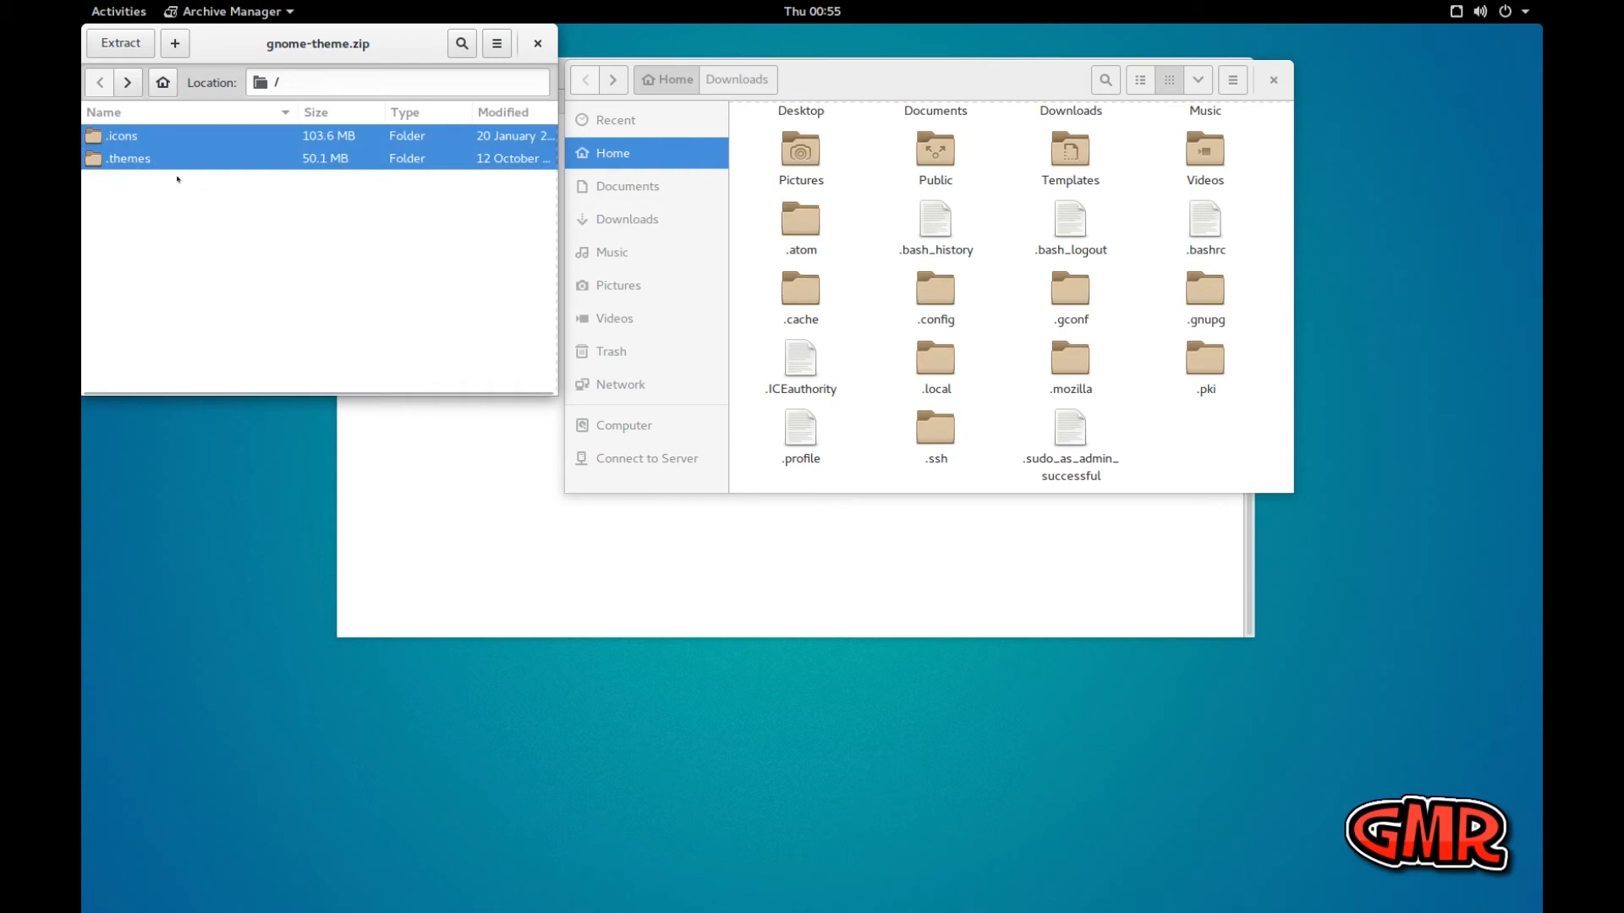
drag(187, 159, 1217, 440)
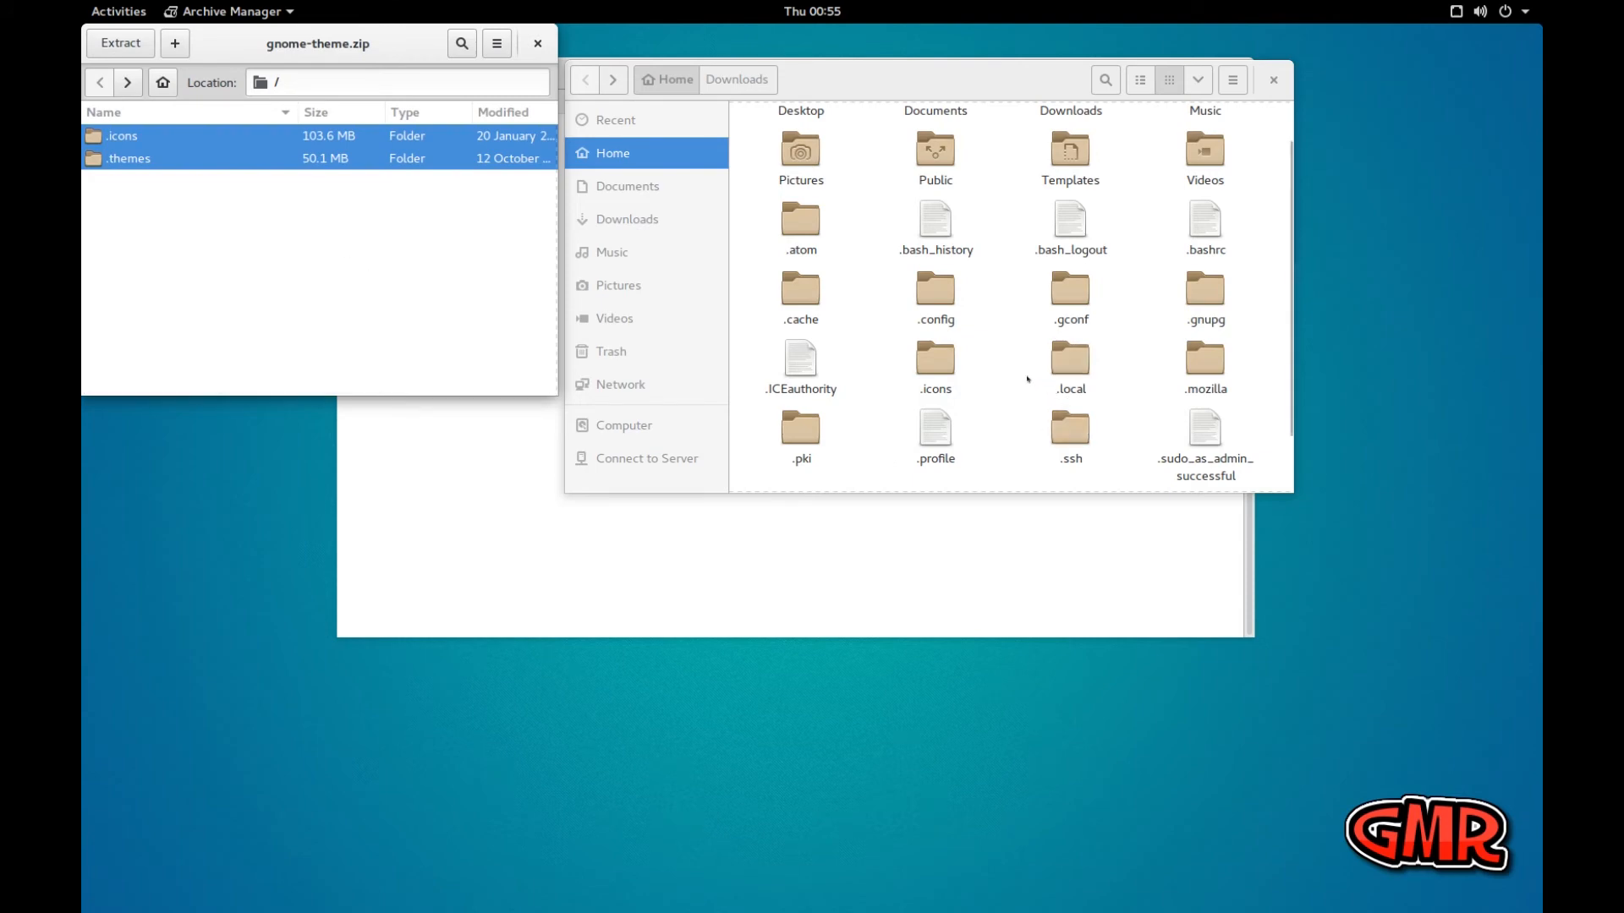
Check the Home folder for the extracted .icons and .themes folders, selecting them together and clearing the selection
click(805, 230)
scroll(859, 328, up, 1)
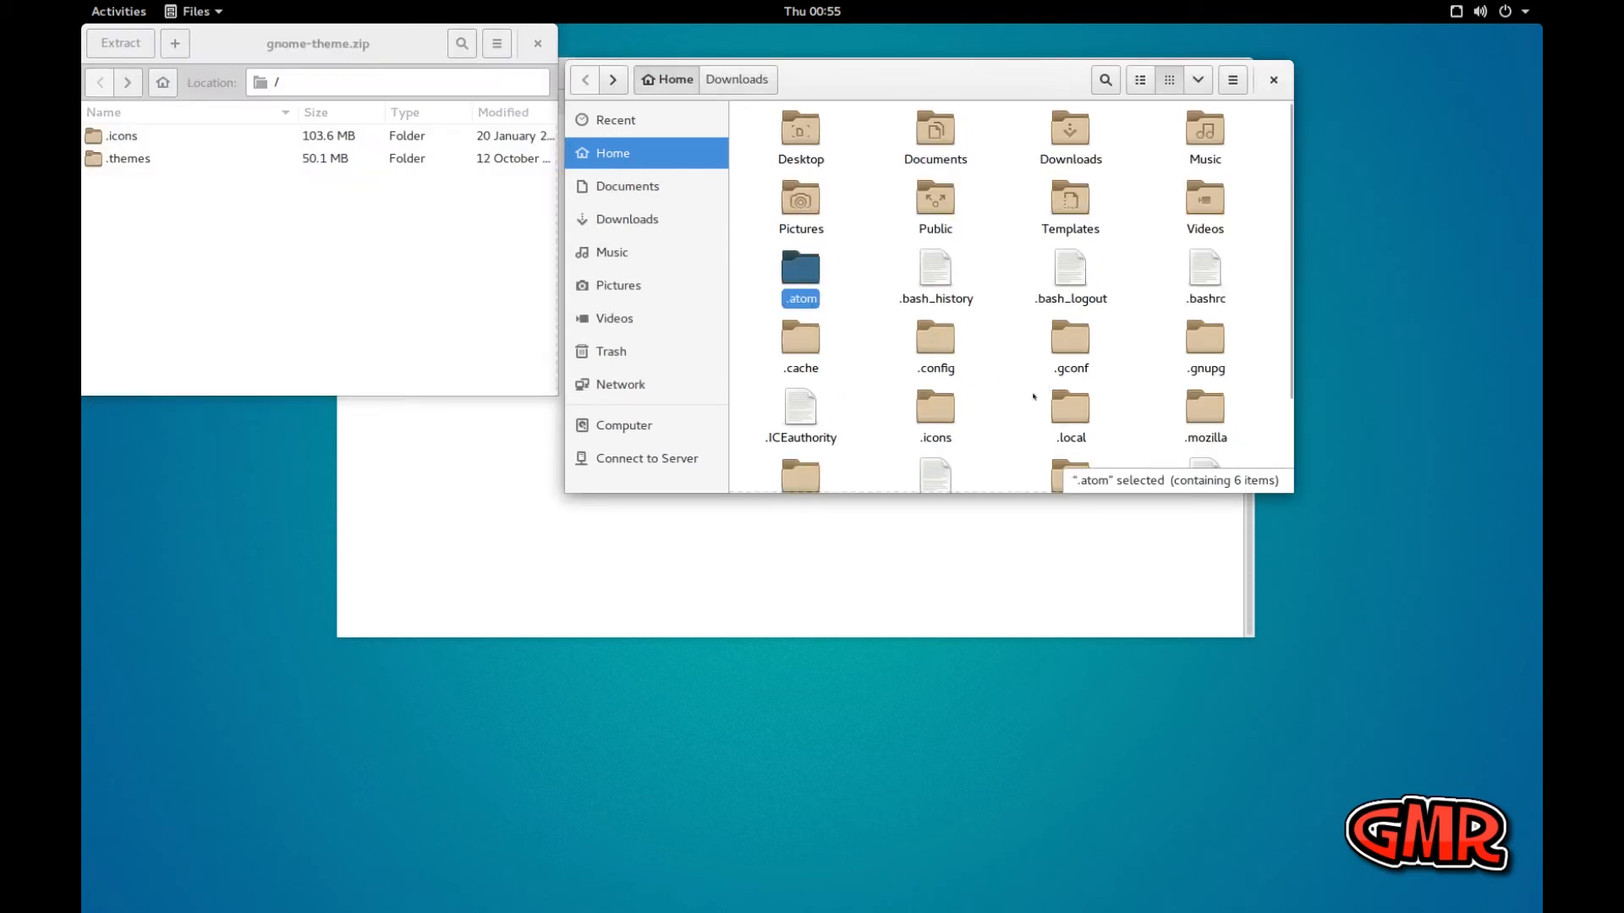
click(954, 411)
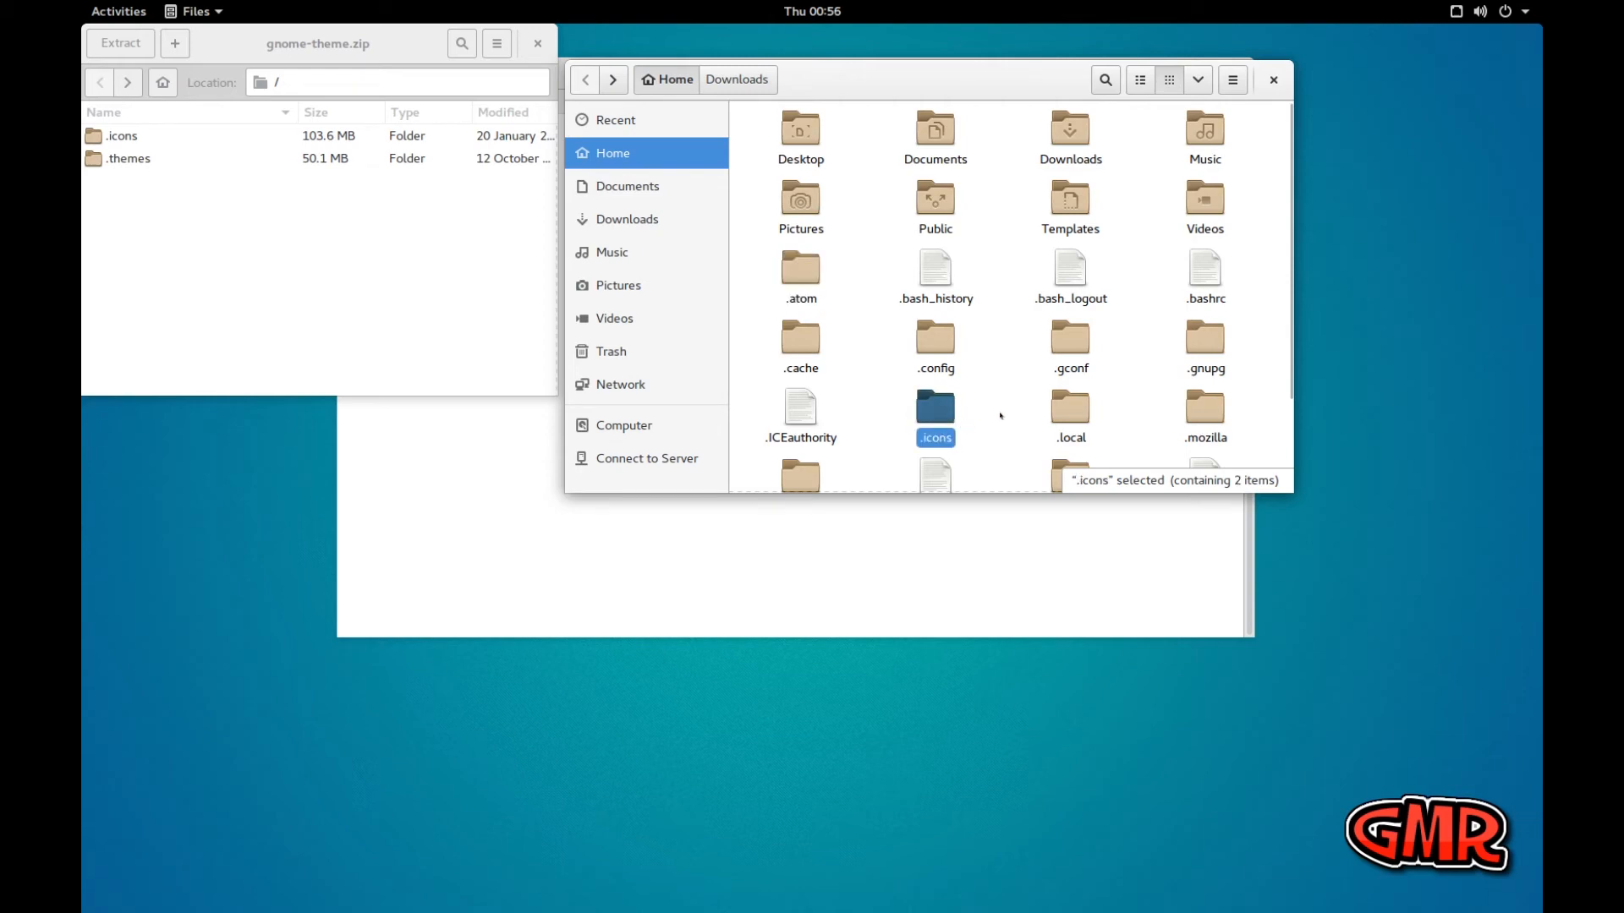
scroll(1001, 415, down, 1)
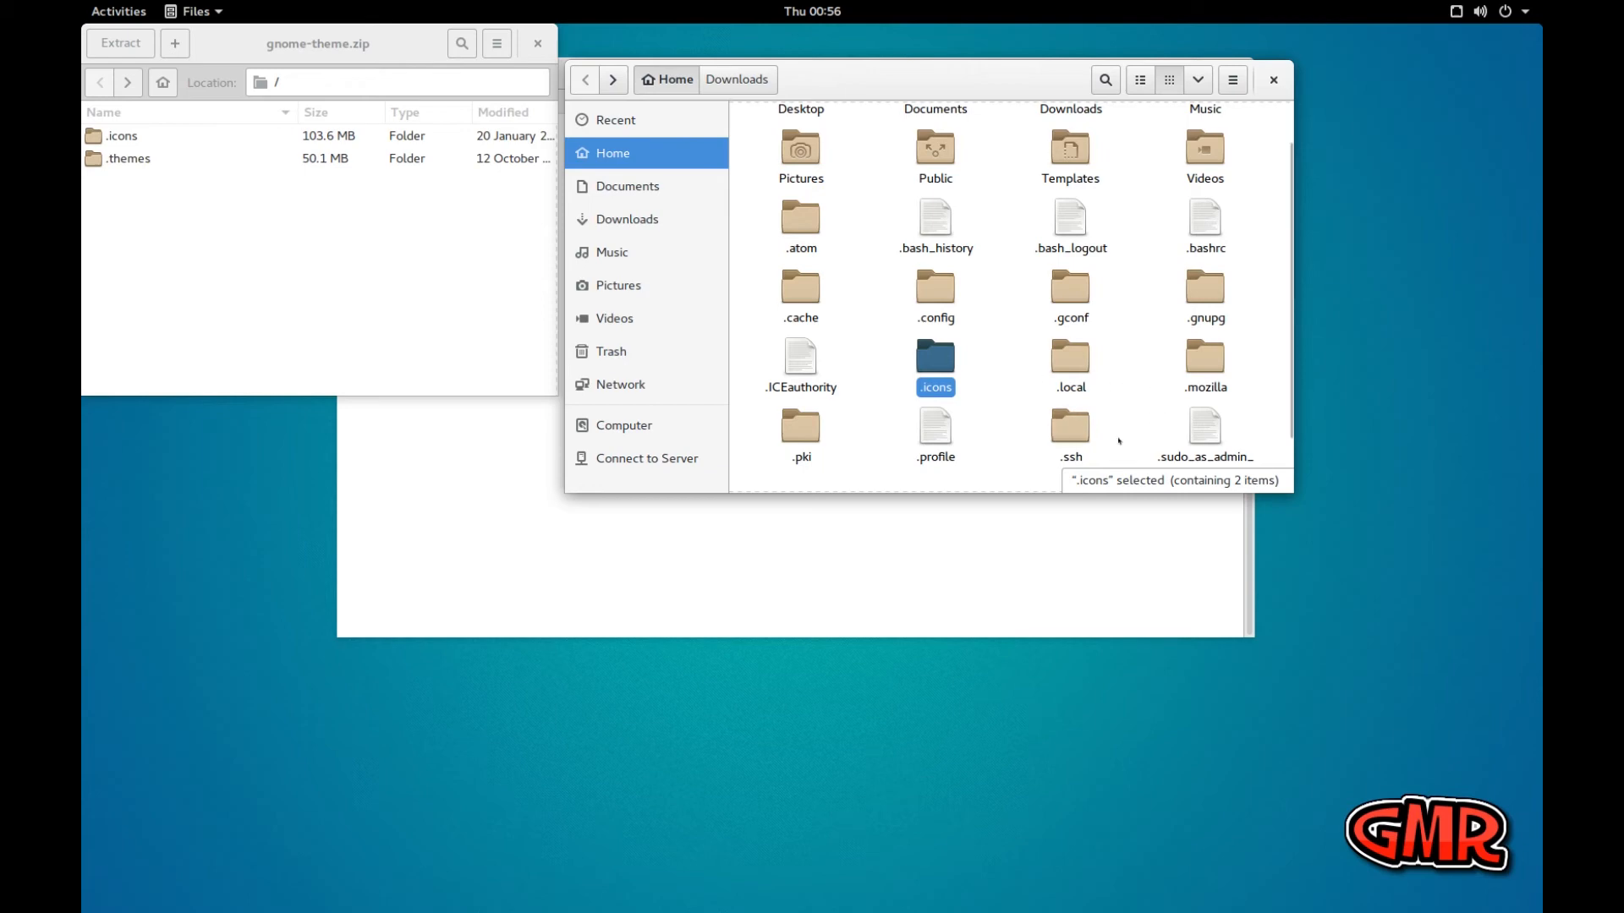
scroll(1290, 475, down, 2)
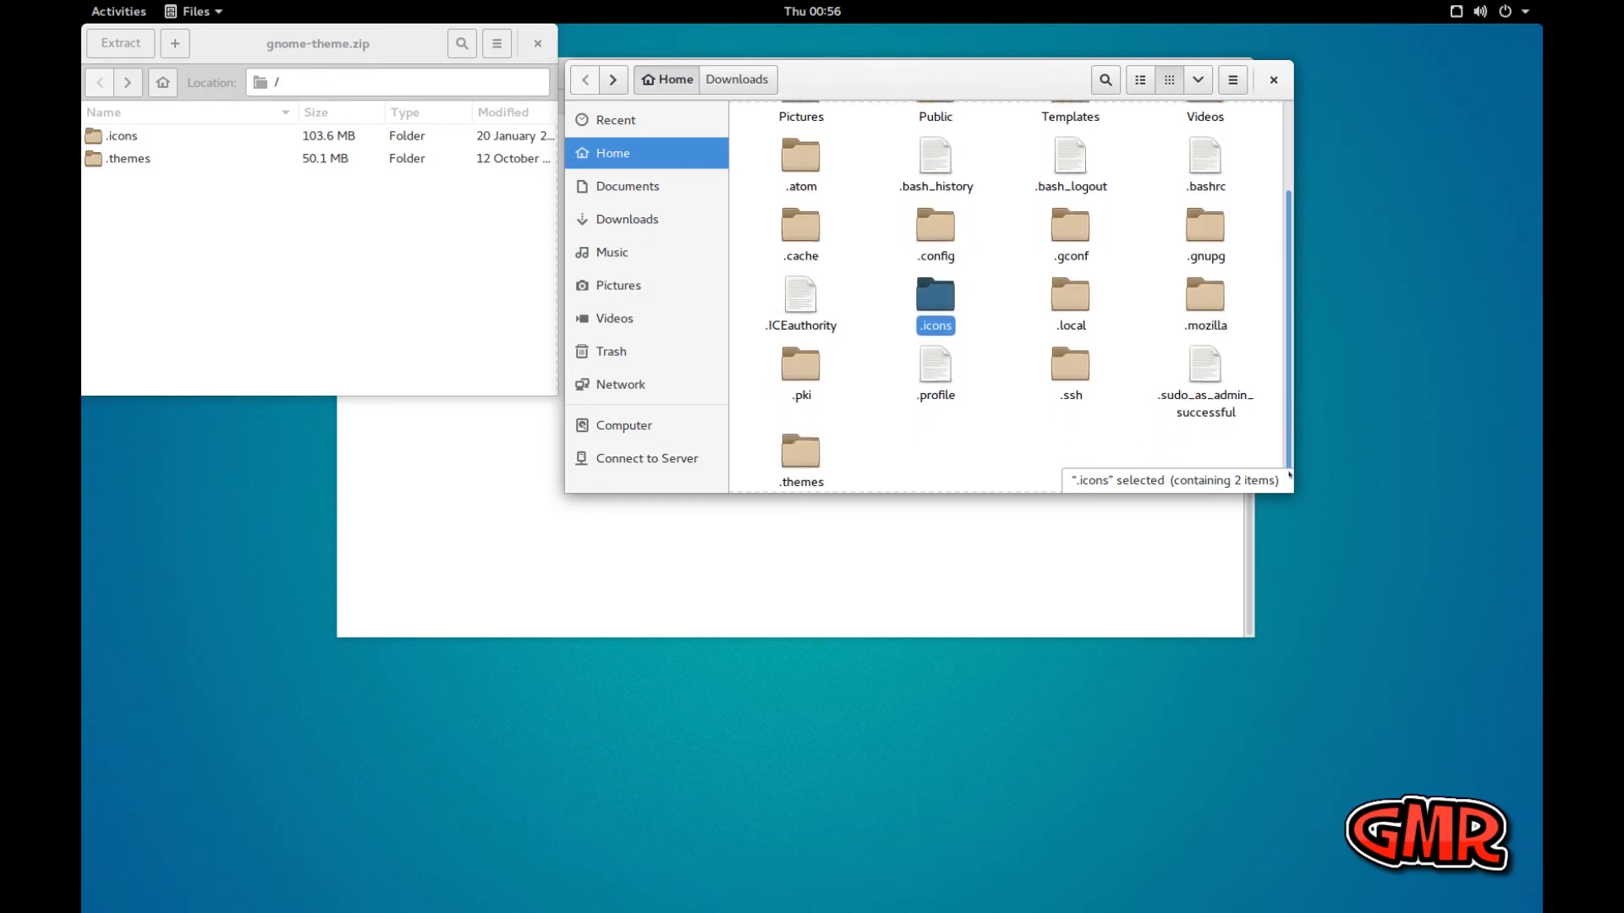
ctrl+click(796, 455)
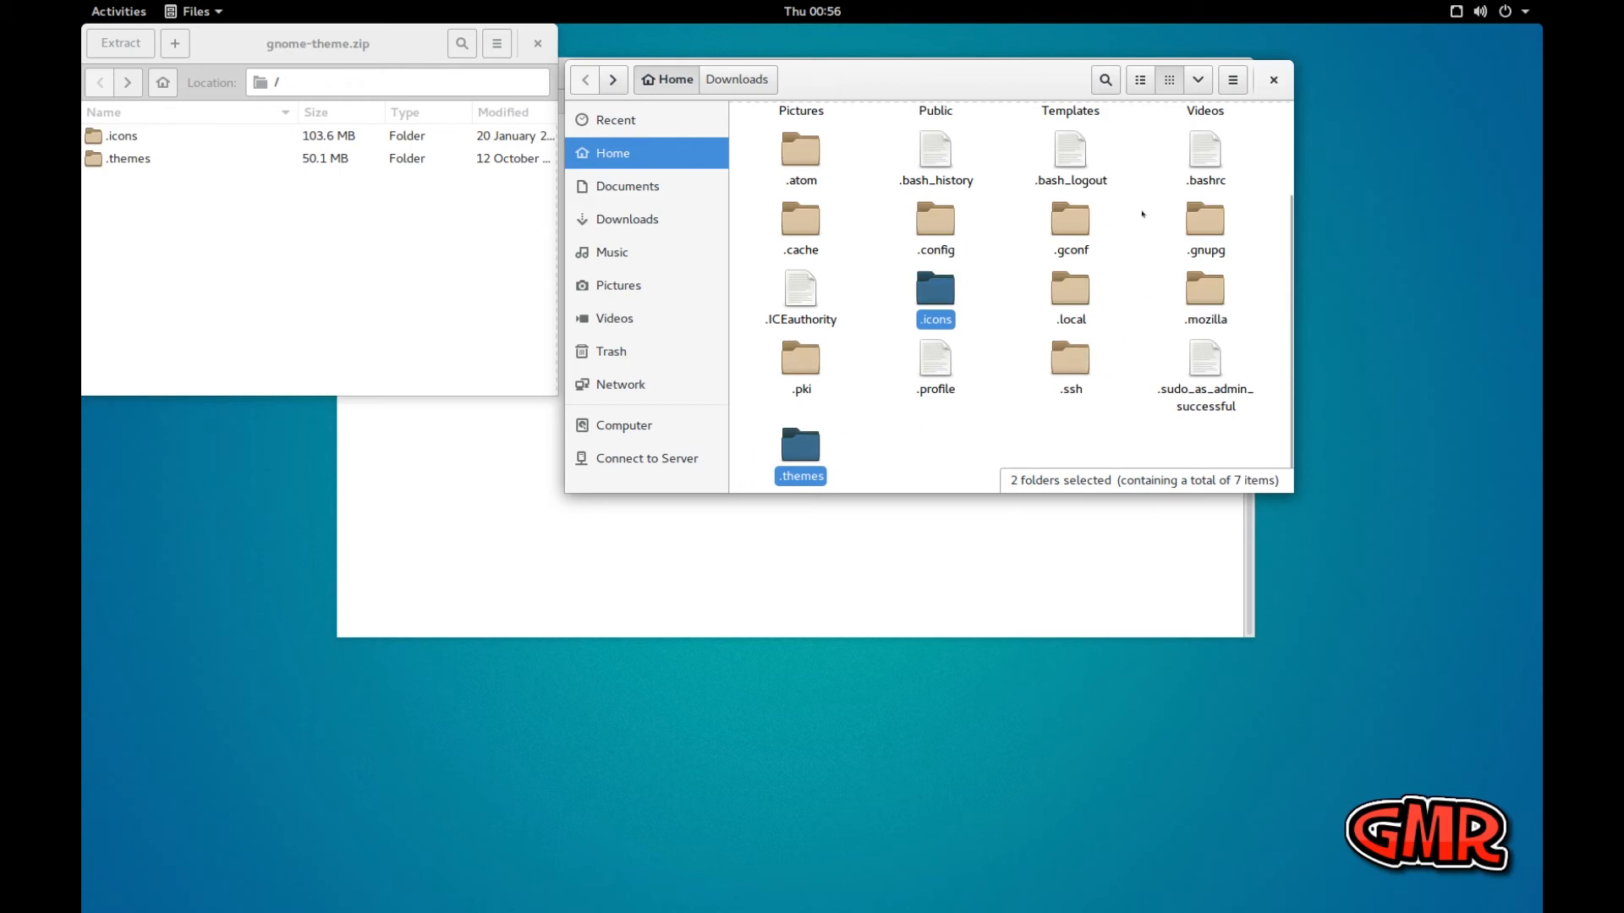
click(1012, 388)
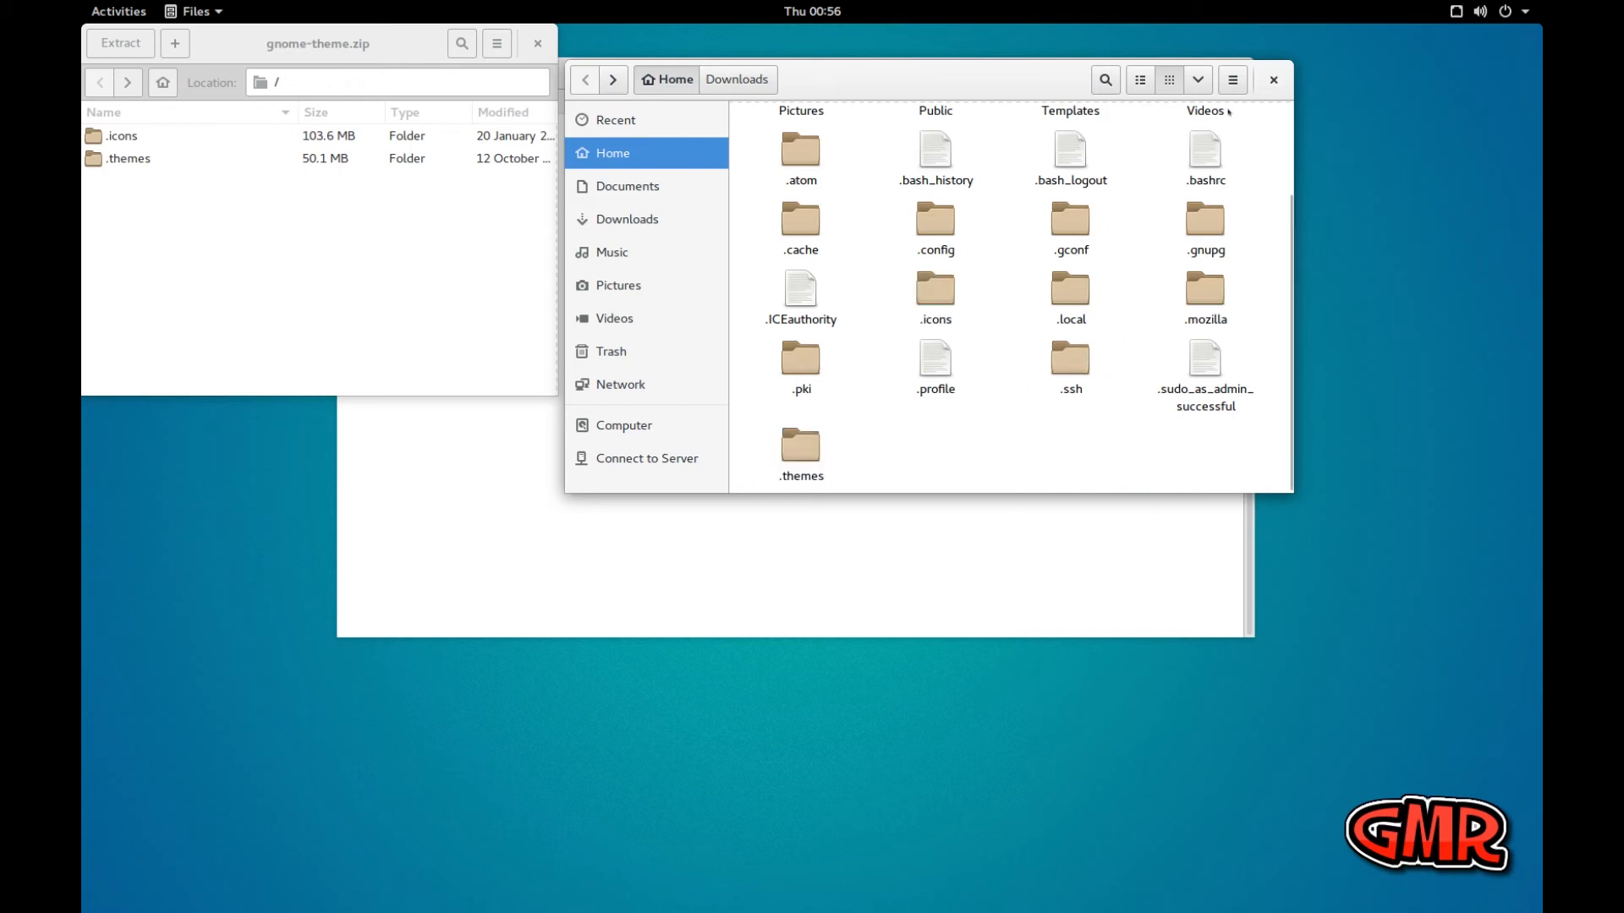
Turn off the display of hidden files in Home, and close the gnome-theme.zip archive and the Files window
click(1199, 82)
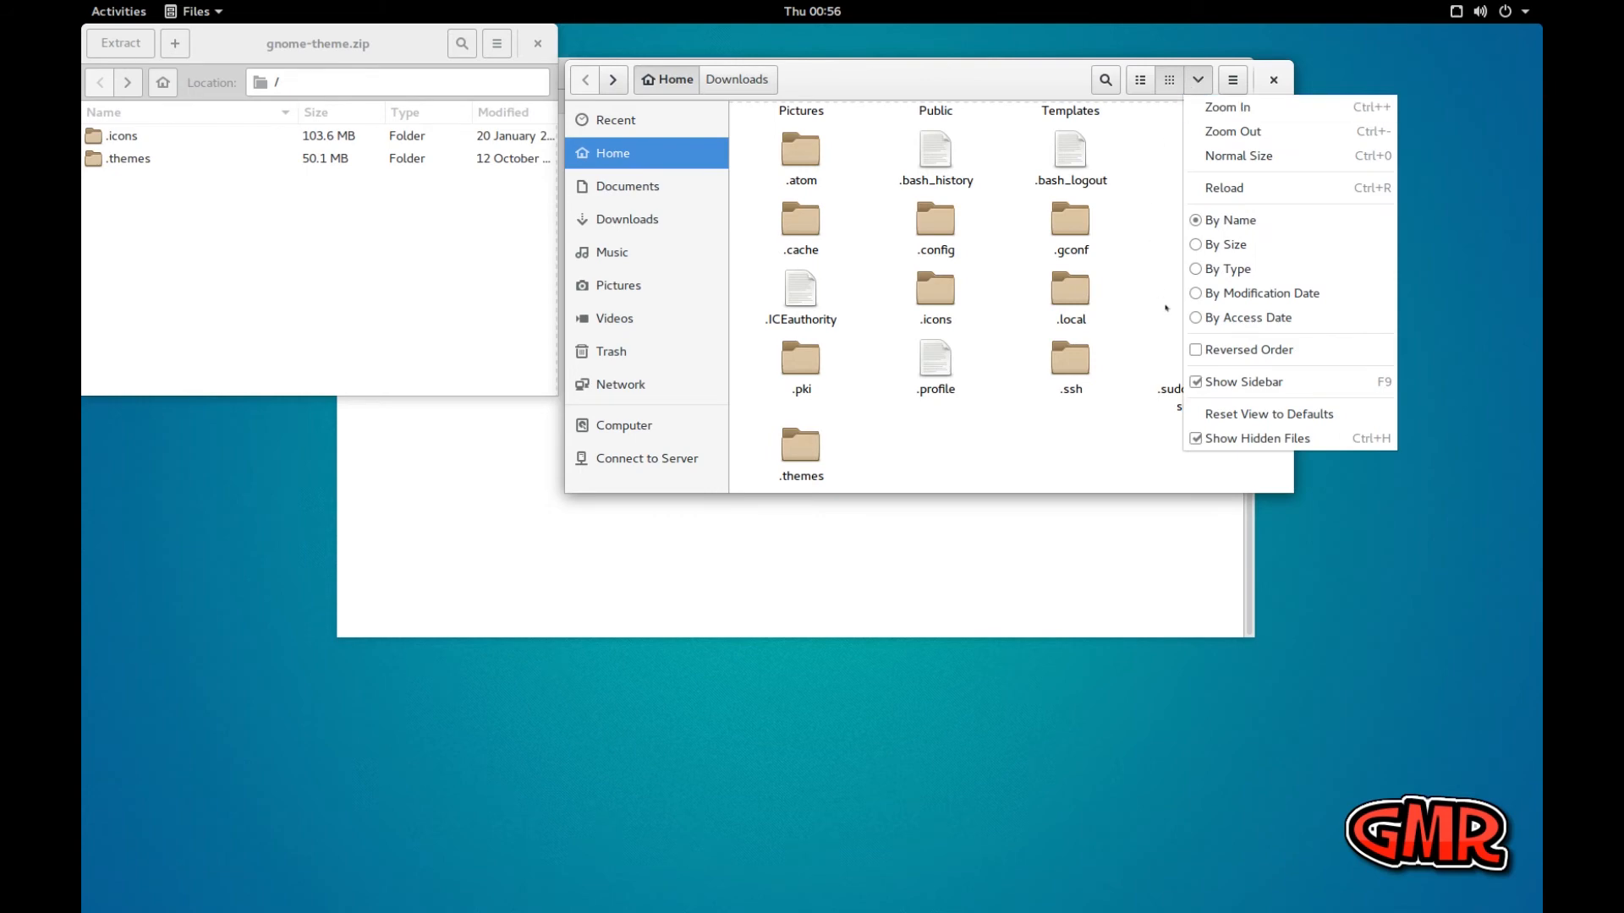
click(1195, 439)
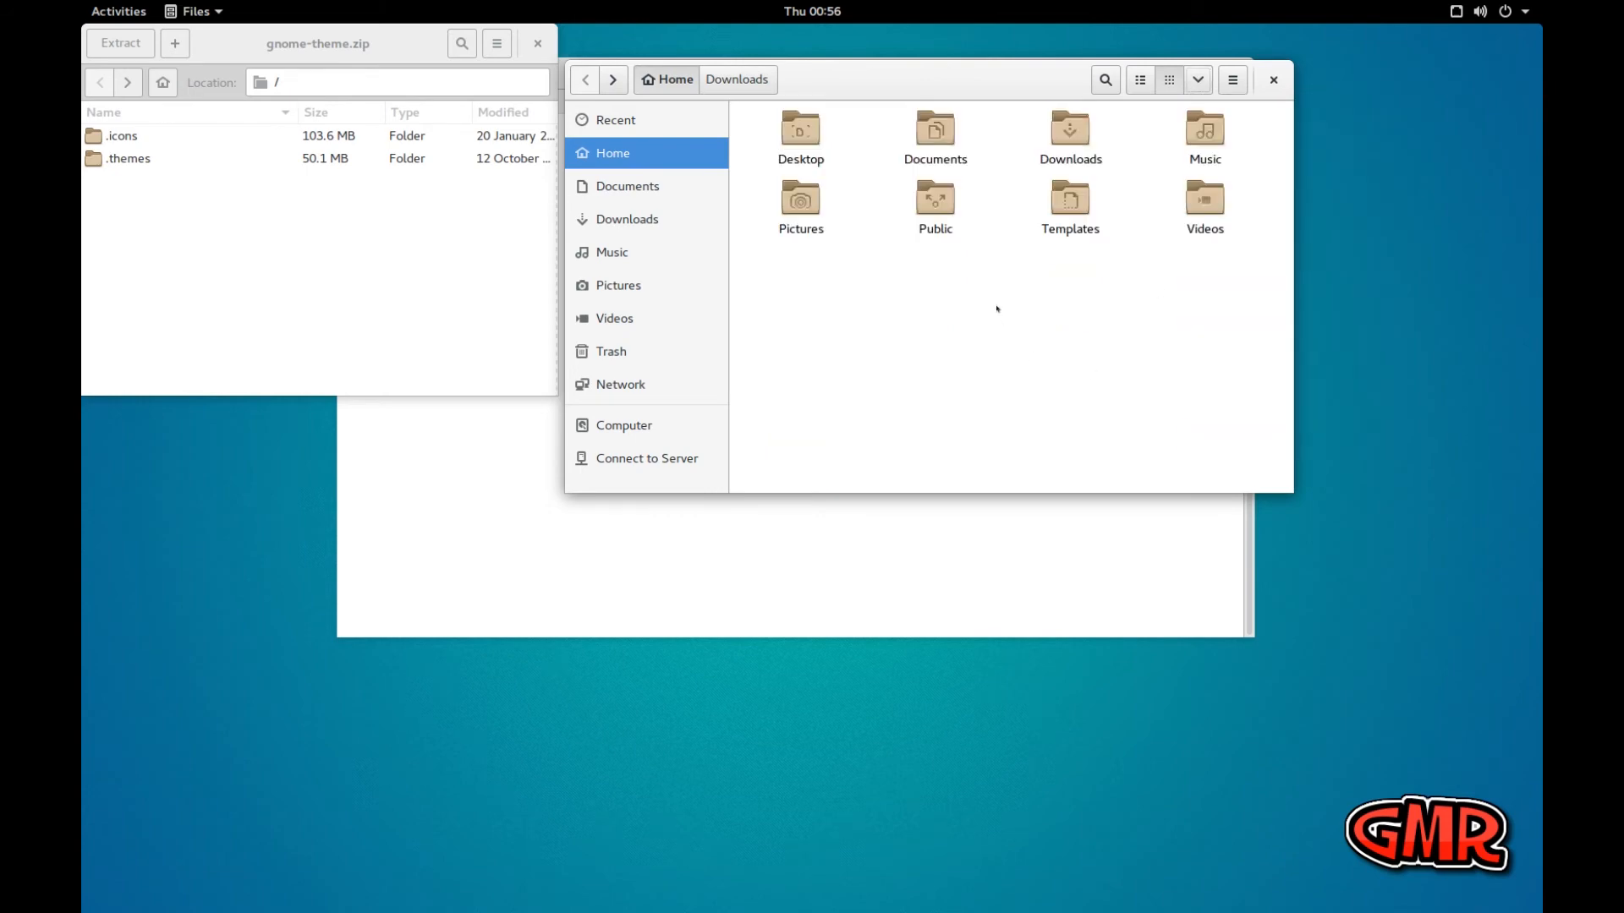
click(536, 44)
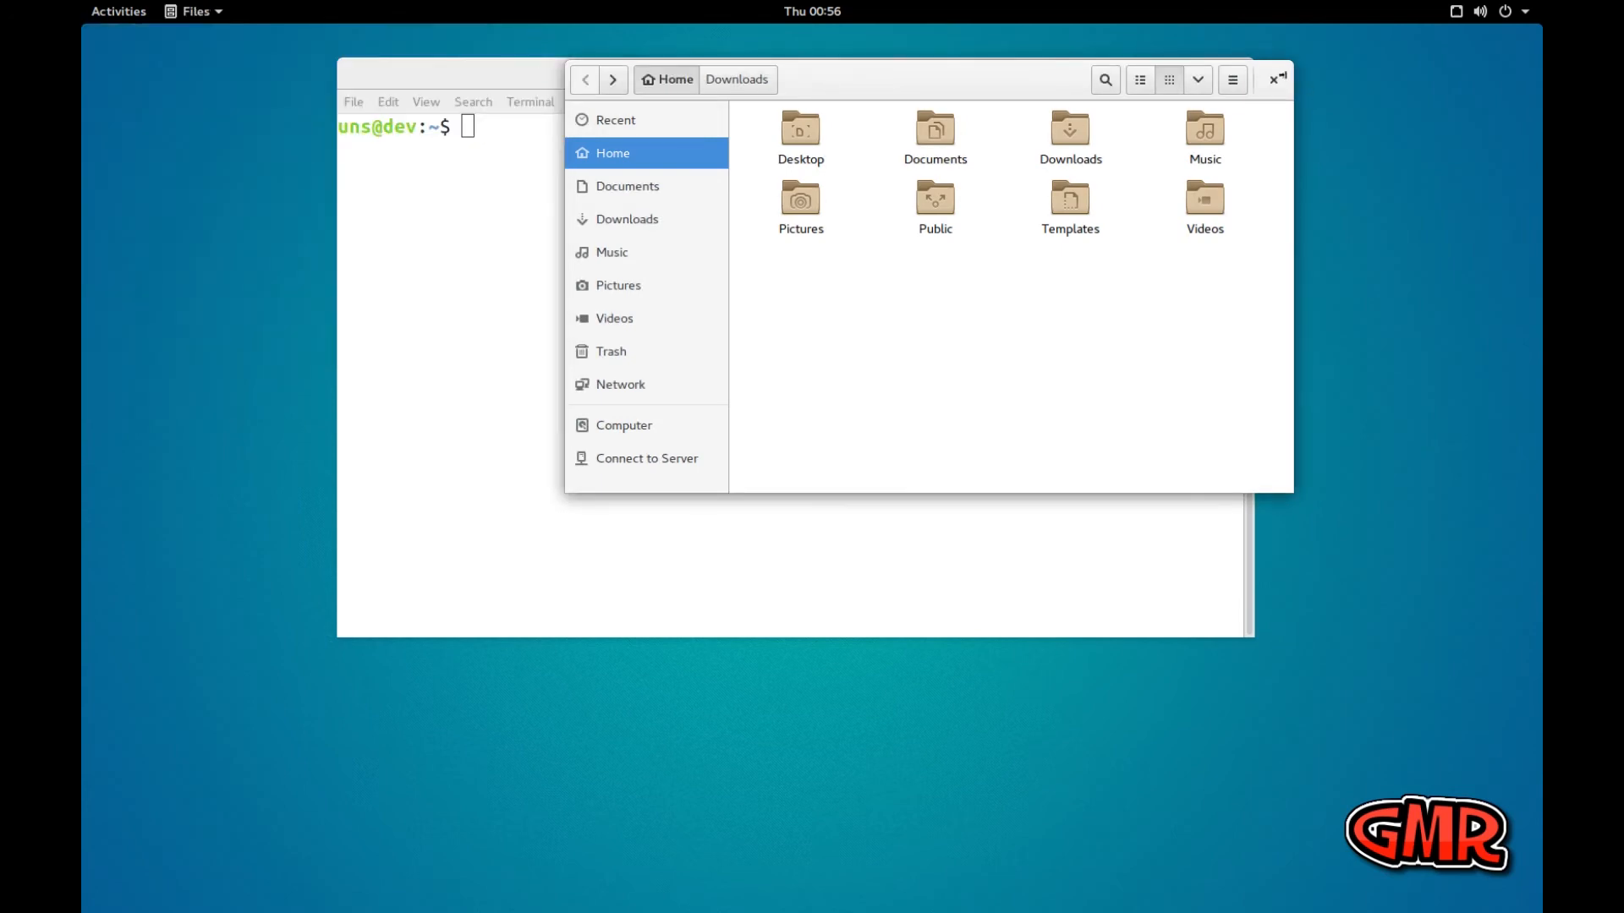
click(1273, 80)
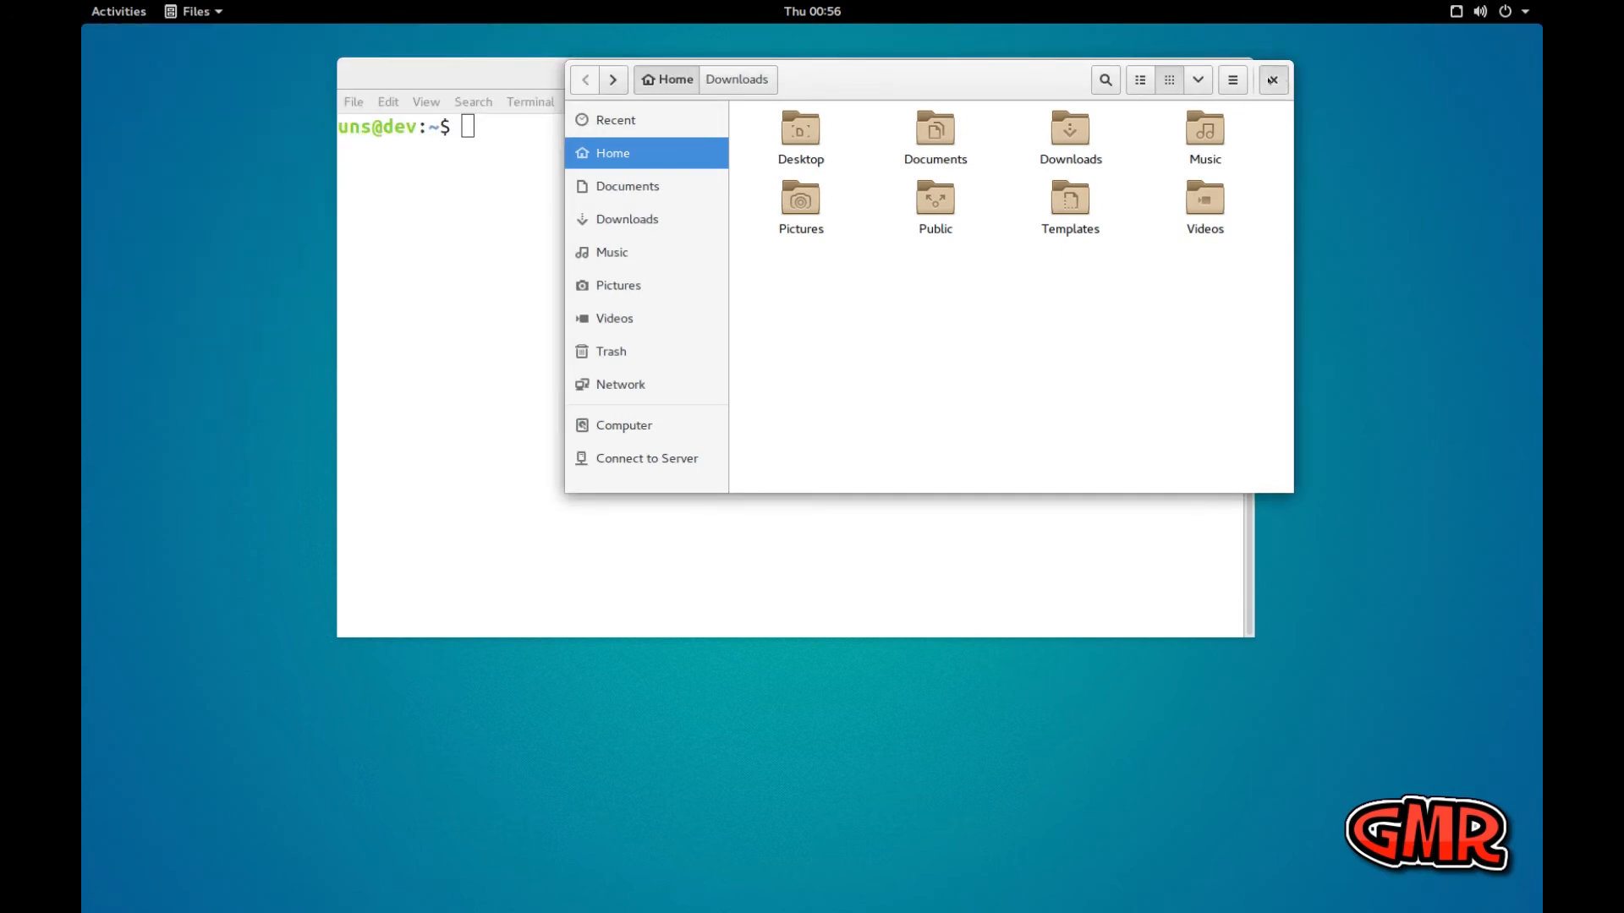
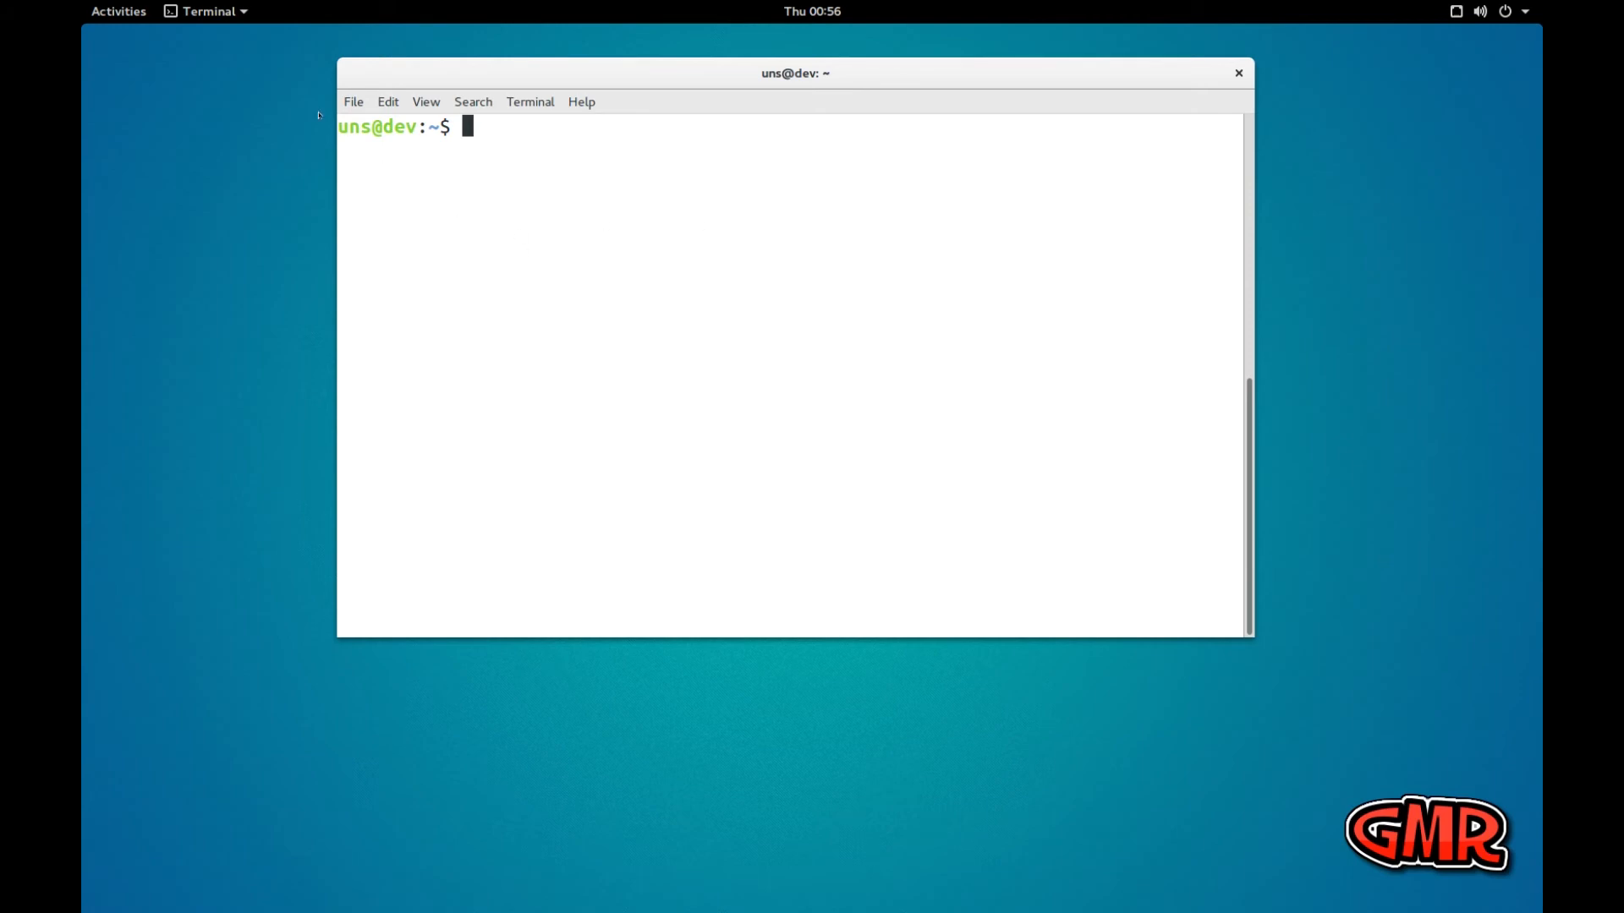
End the terminal session with the exit command so its window closes
click(114, 12)
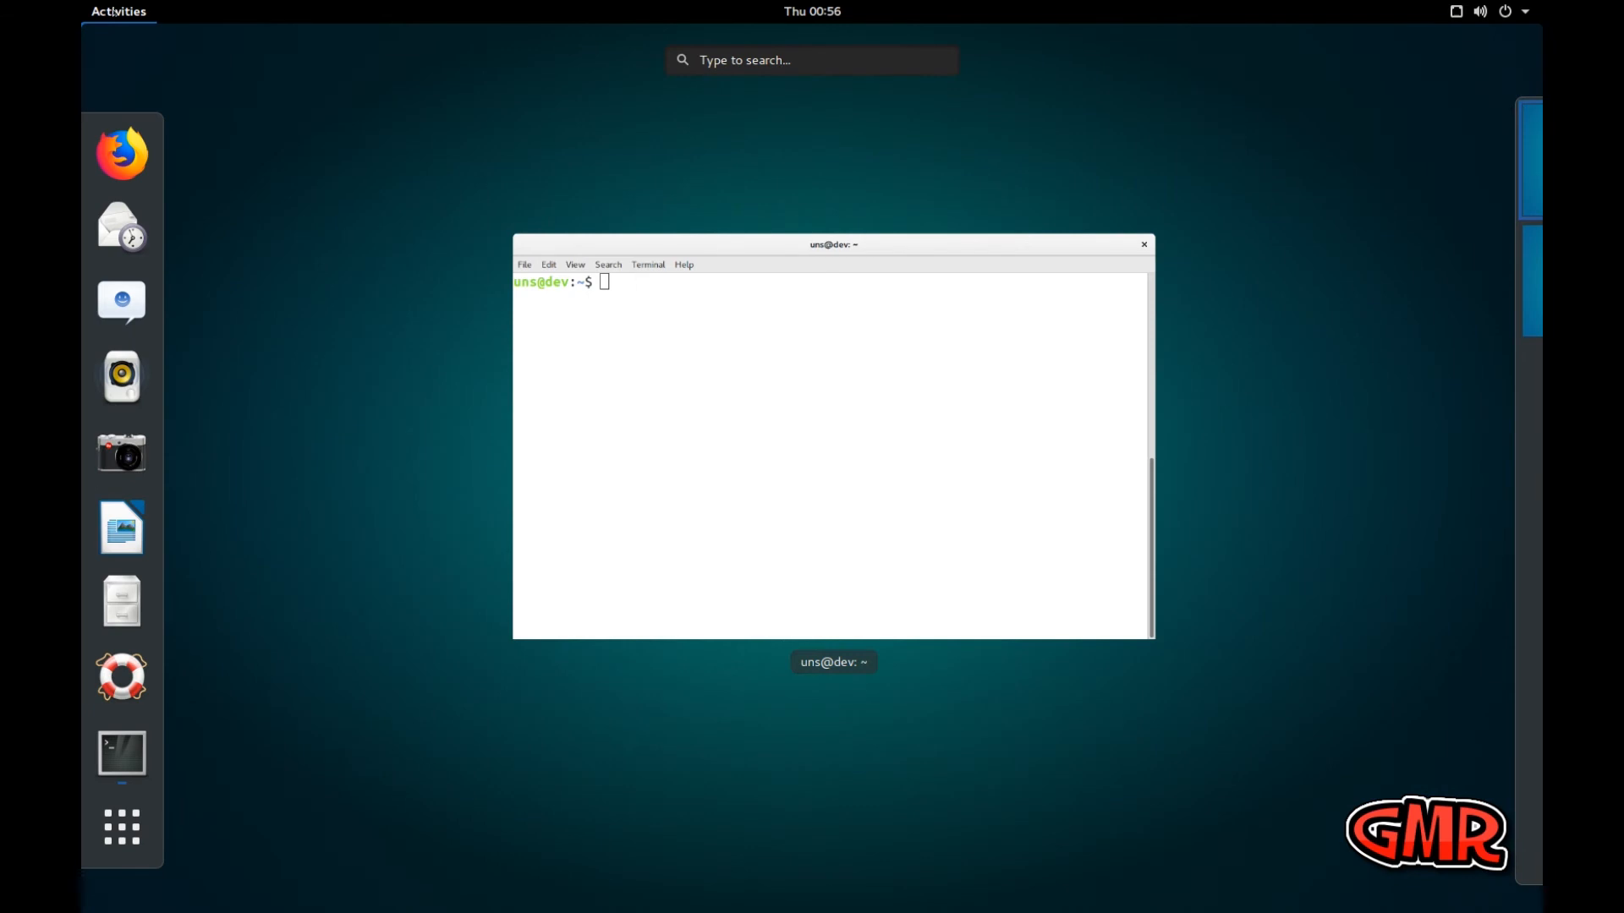
click(603, 282)
text(exit)
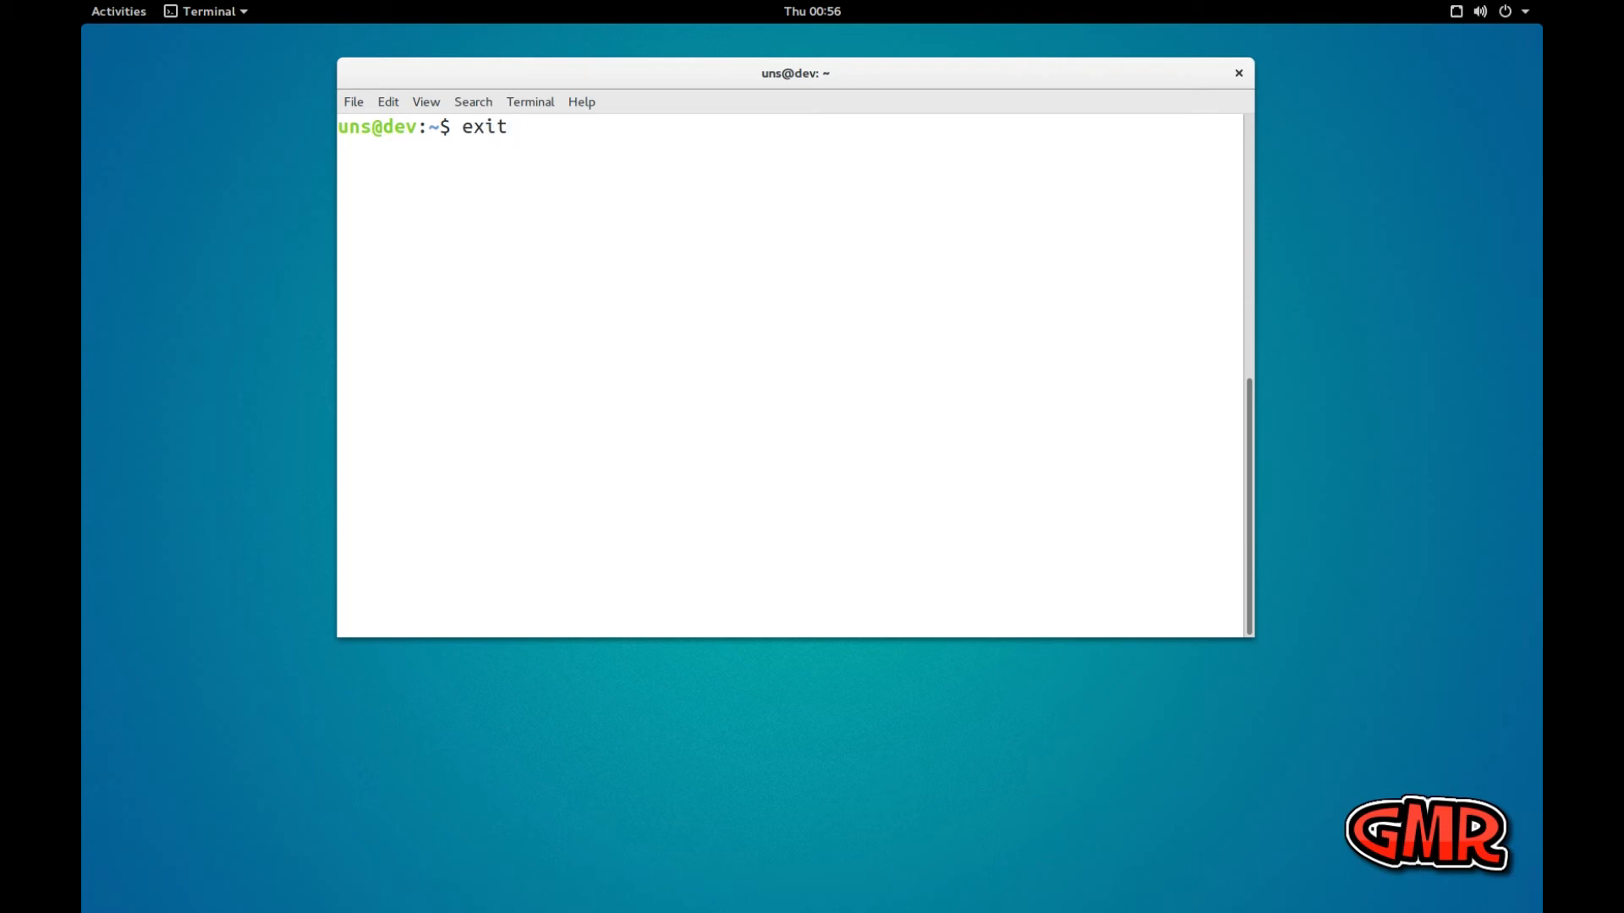
key(Return)
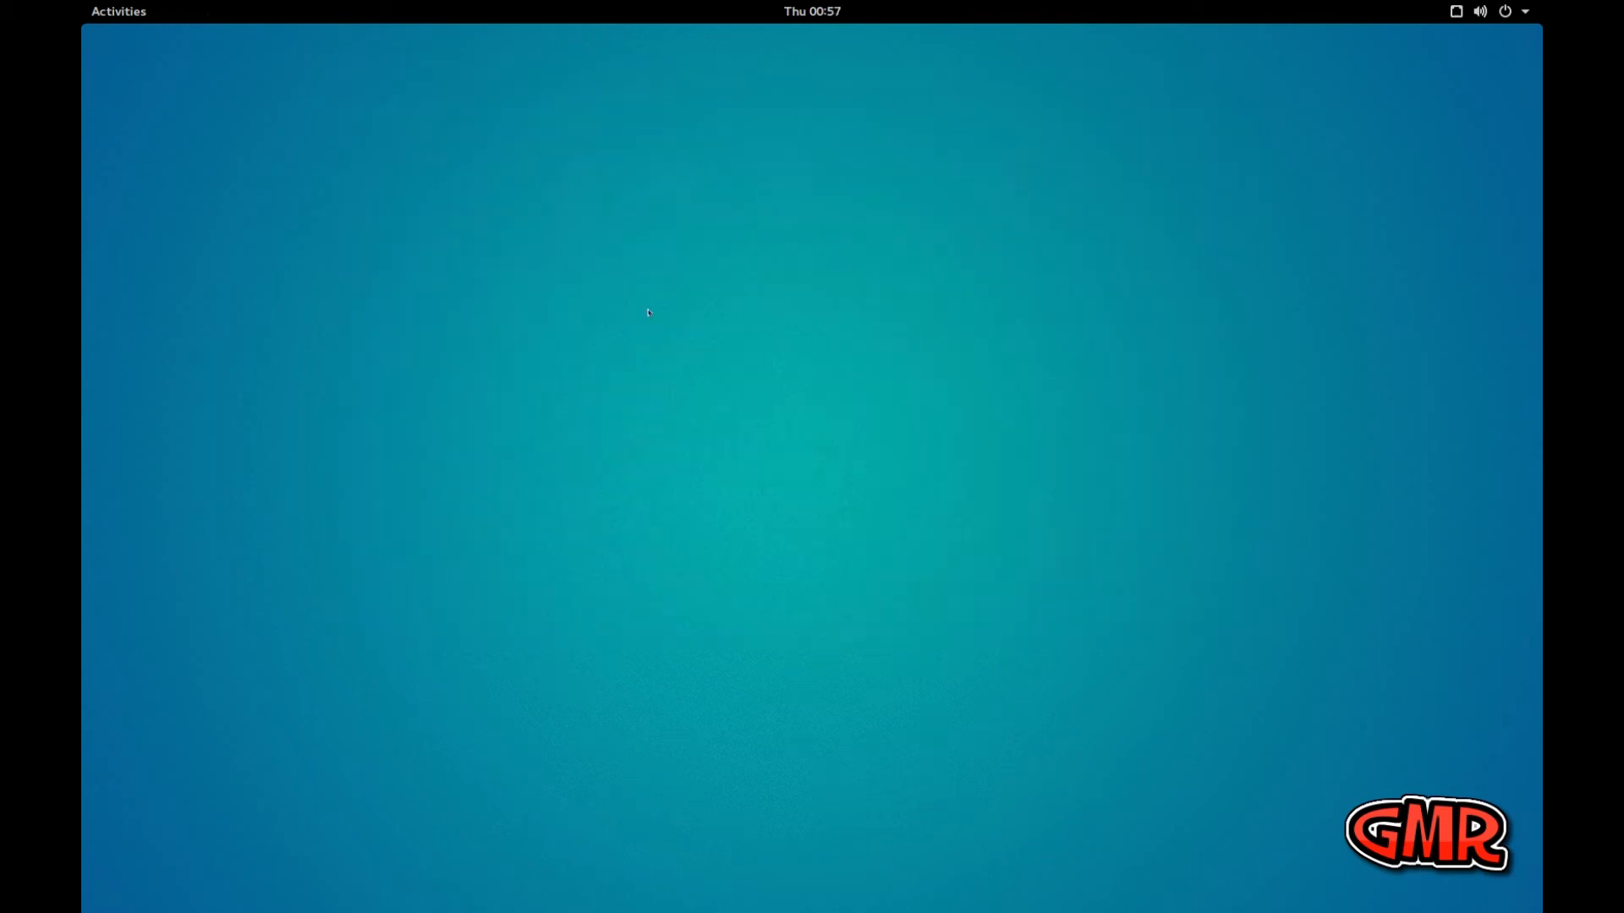
Look through all installed applications, search for "tw" and open Tweak Tool
click(99, 12)
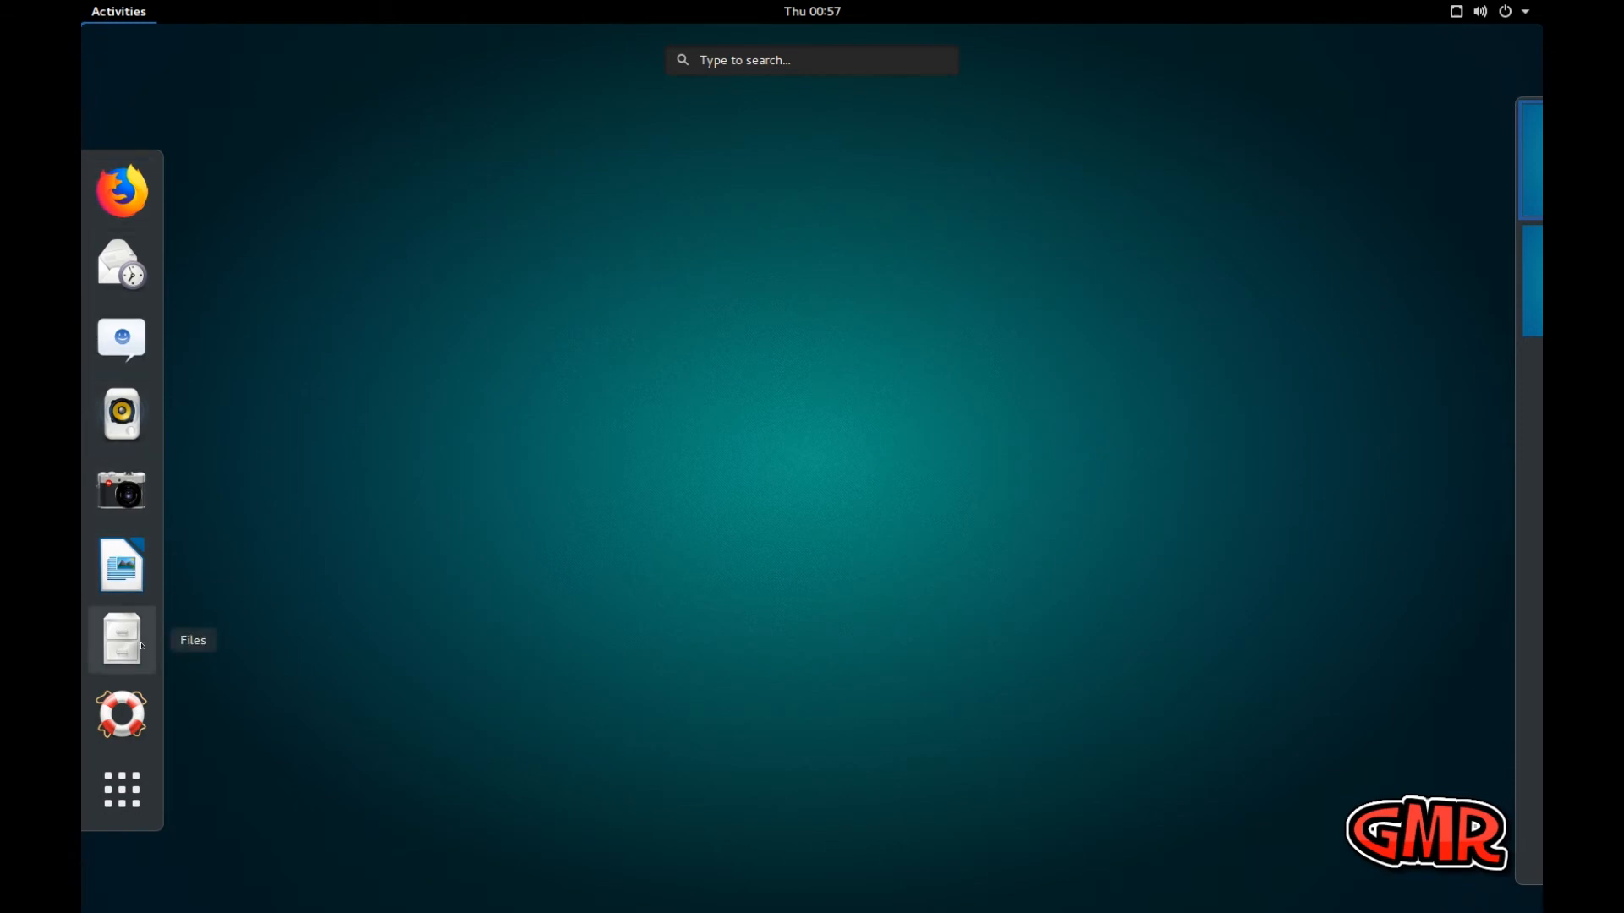
click(121, 774)
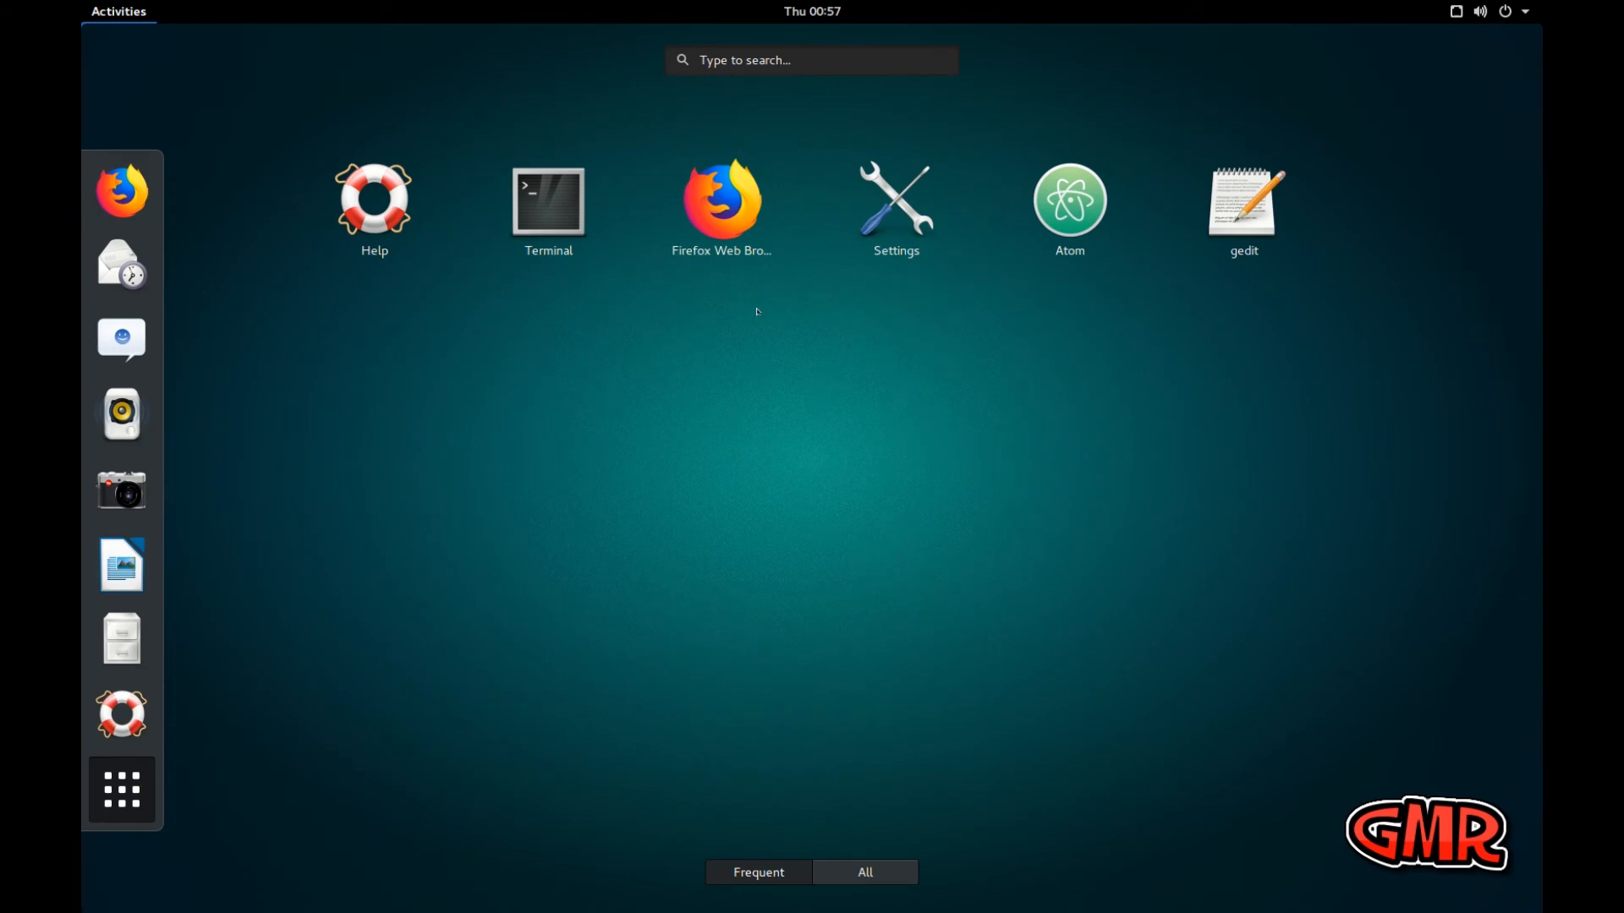
click(844, 864)
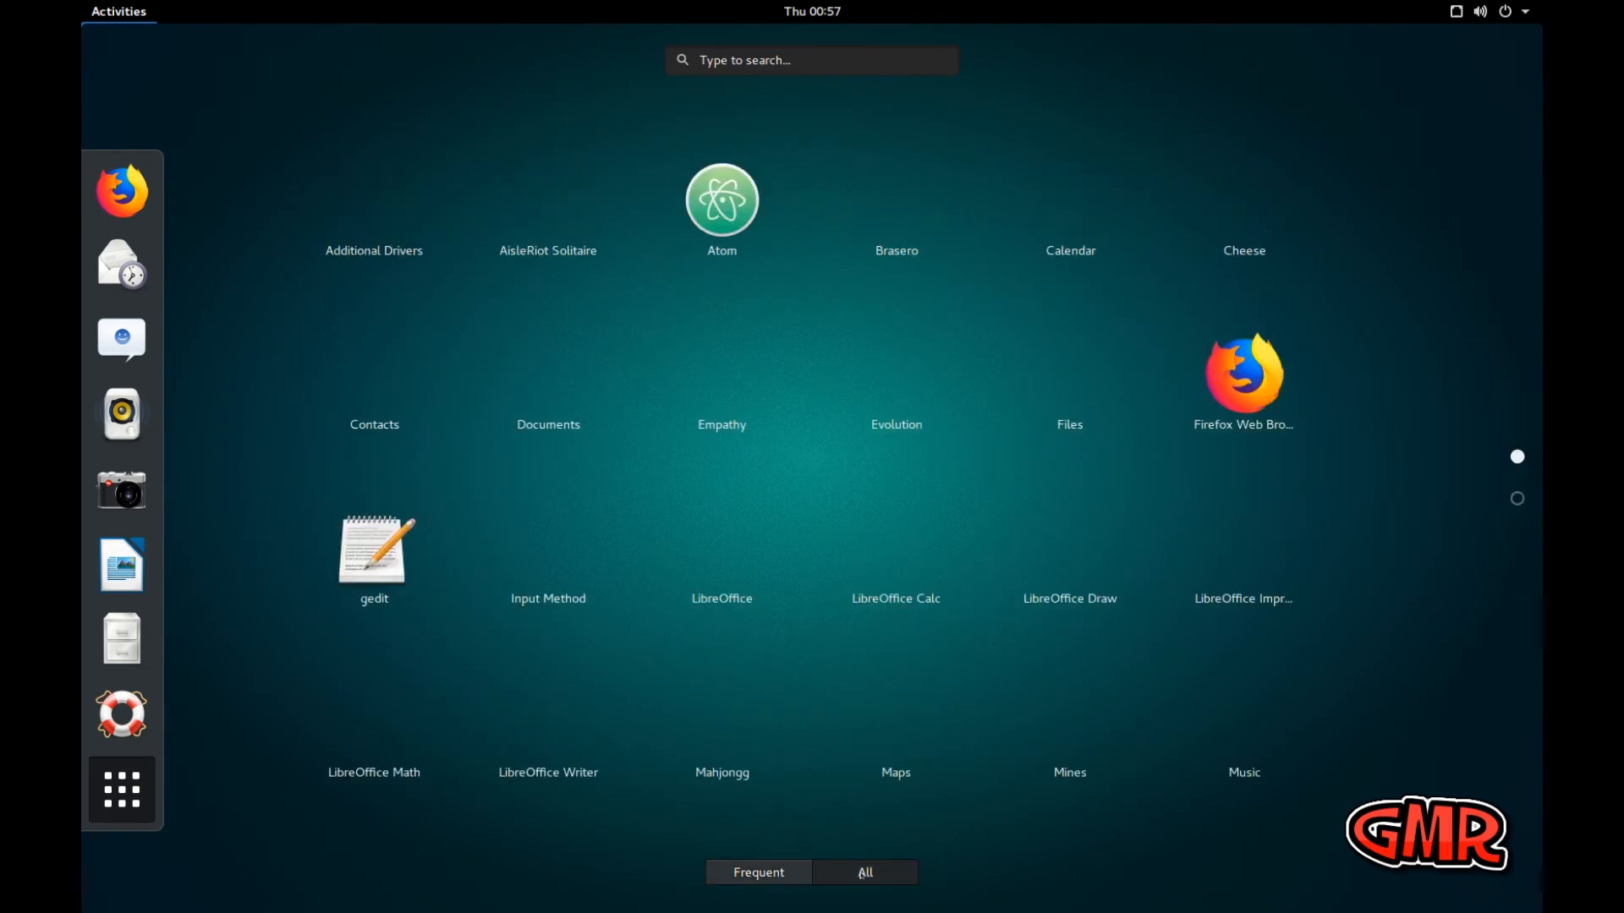
scroll(797, 528, down, 1)
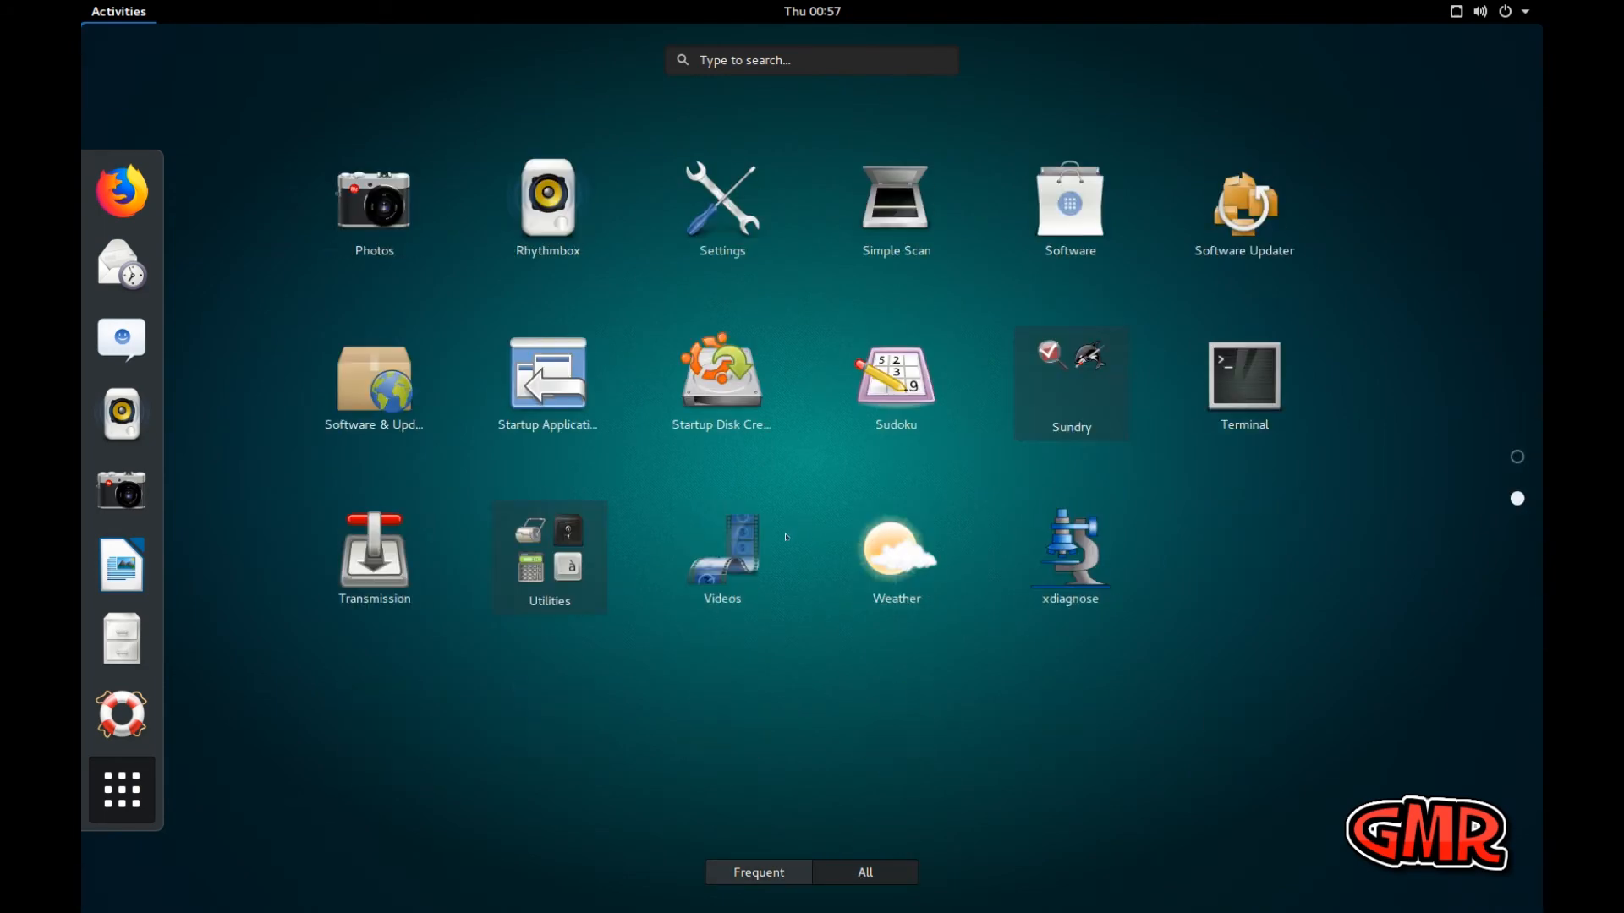
scroll(531, 550, up, 1)
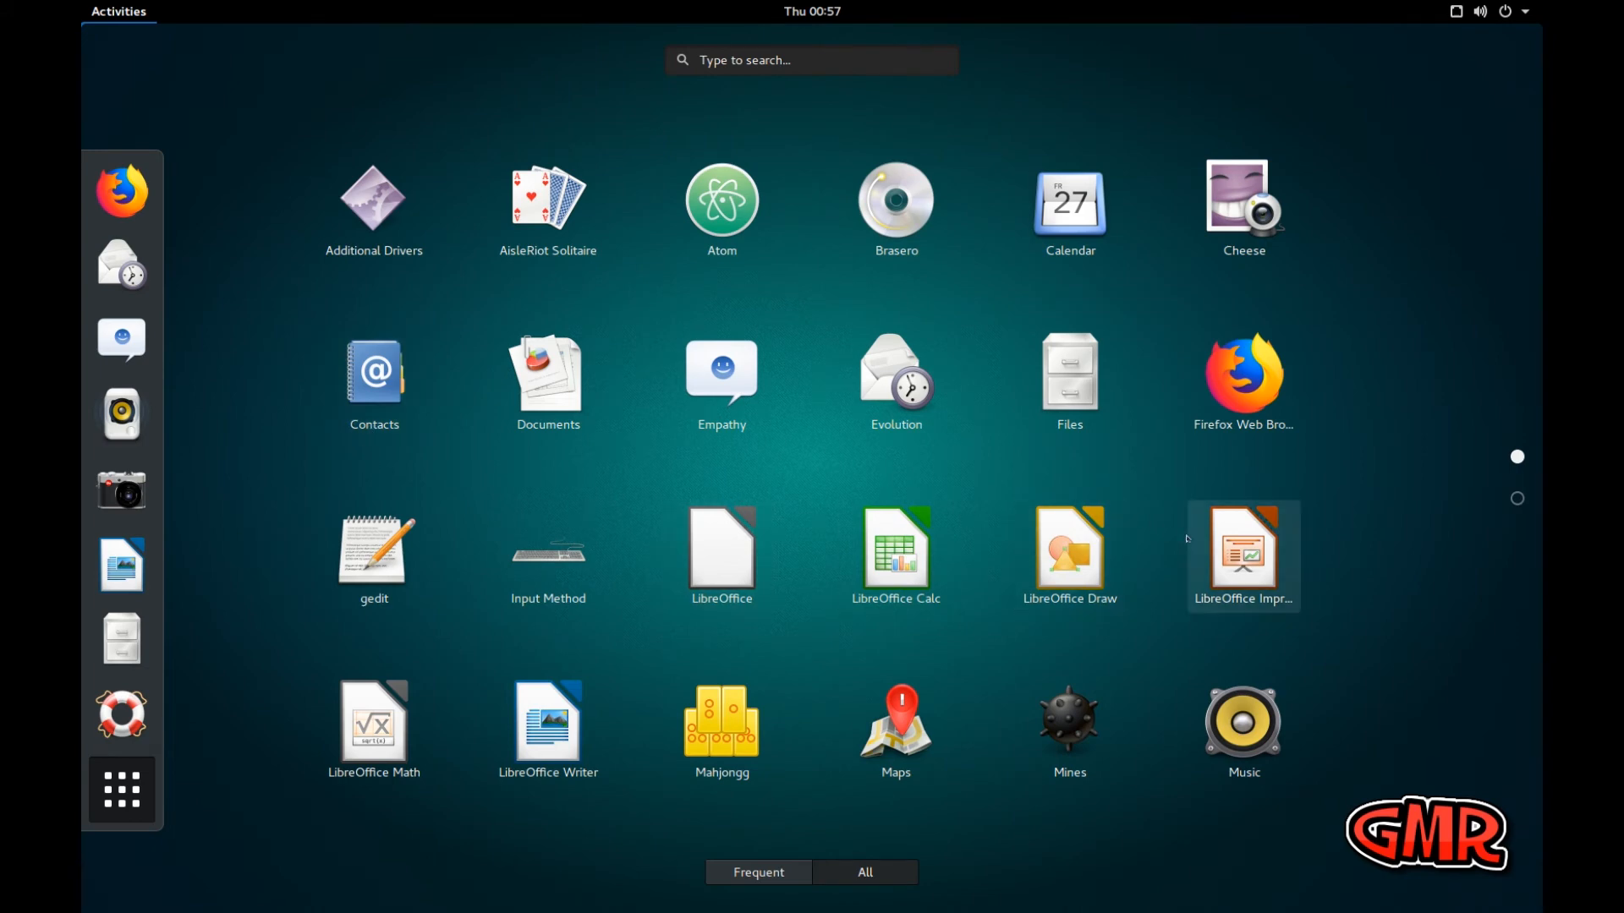
scroll(1187, 539, down, 1)
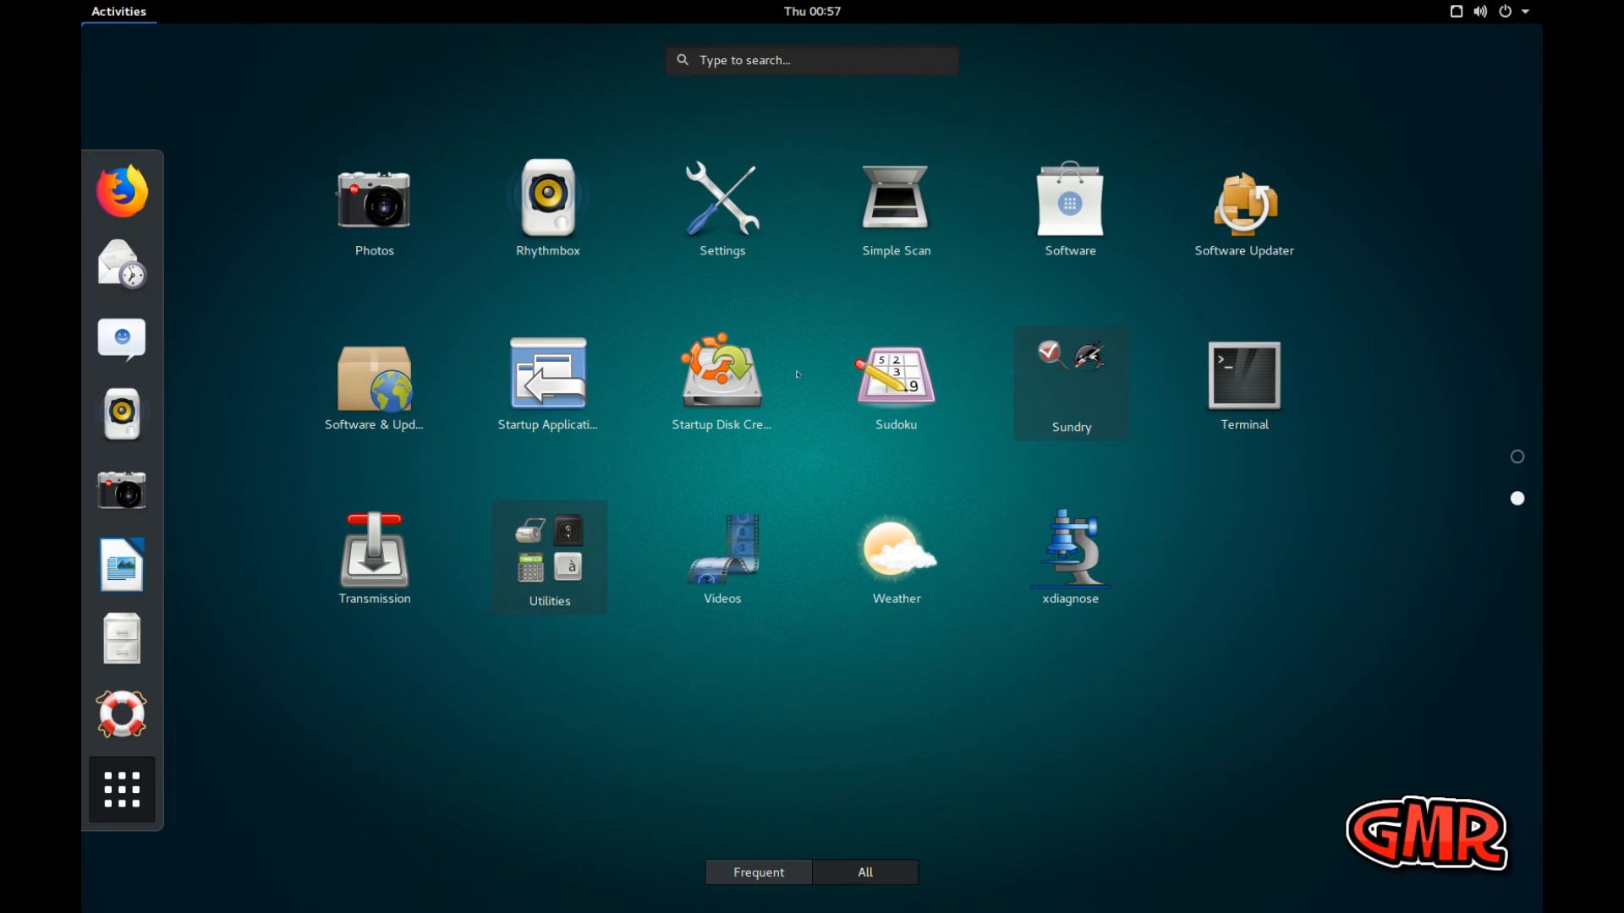
click(731, 56)
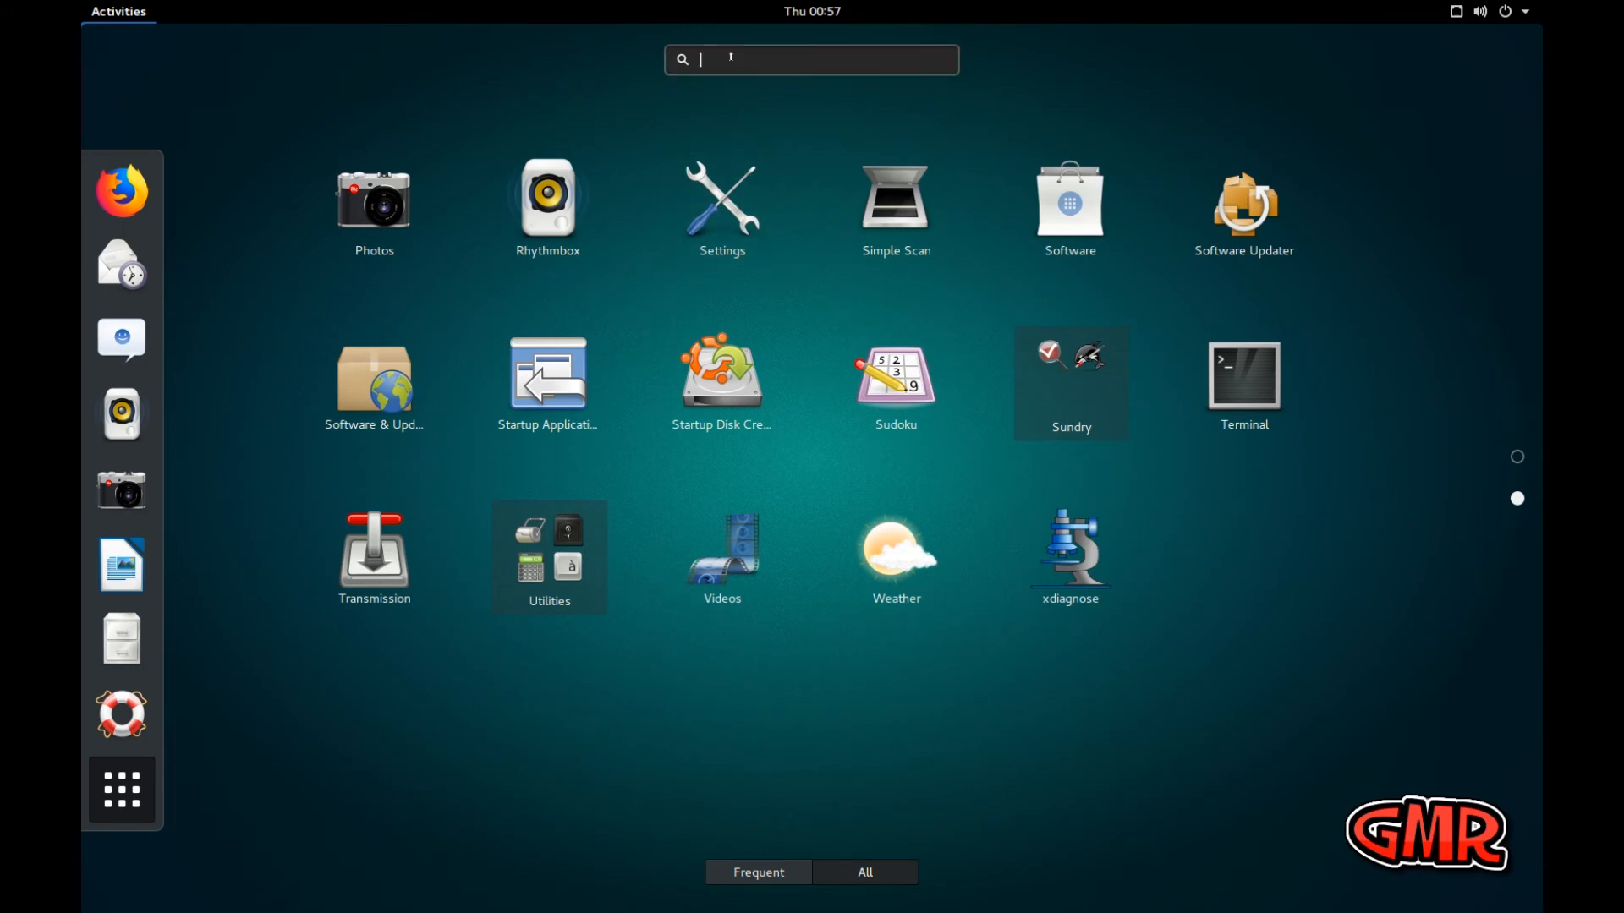
text(tw)
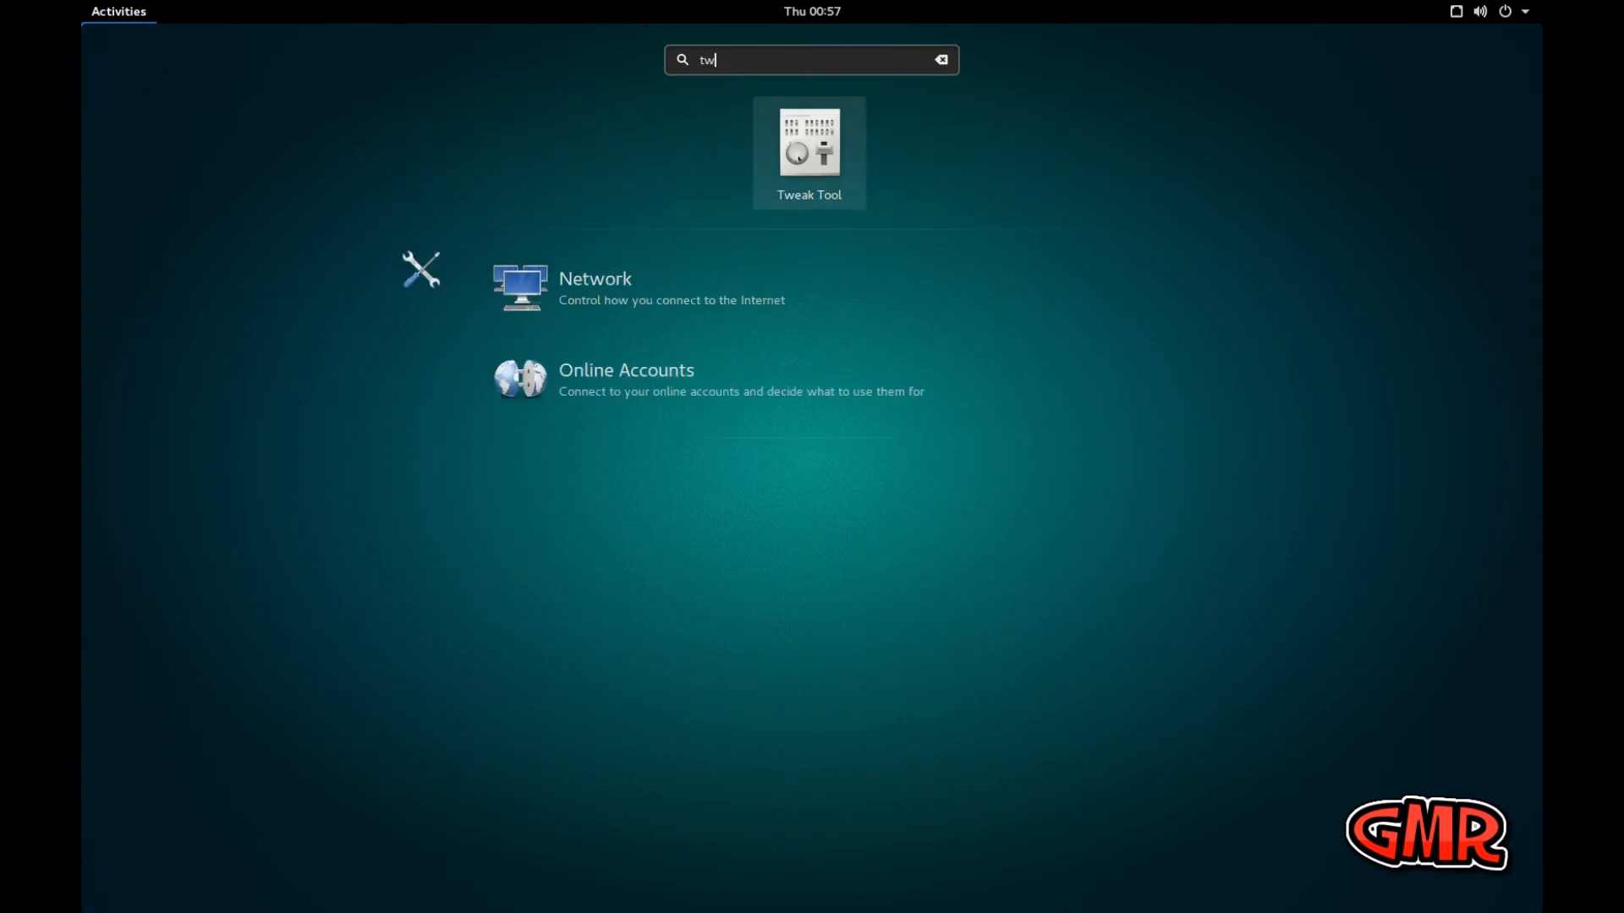
click(817, 163)
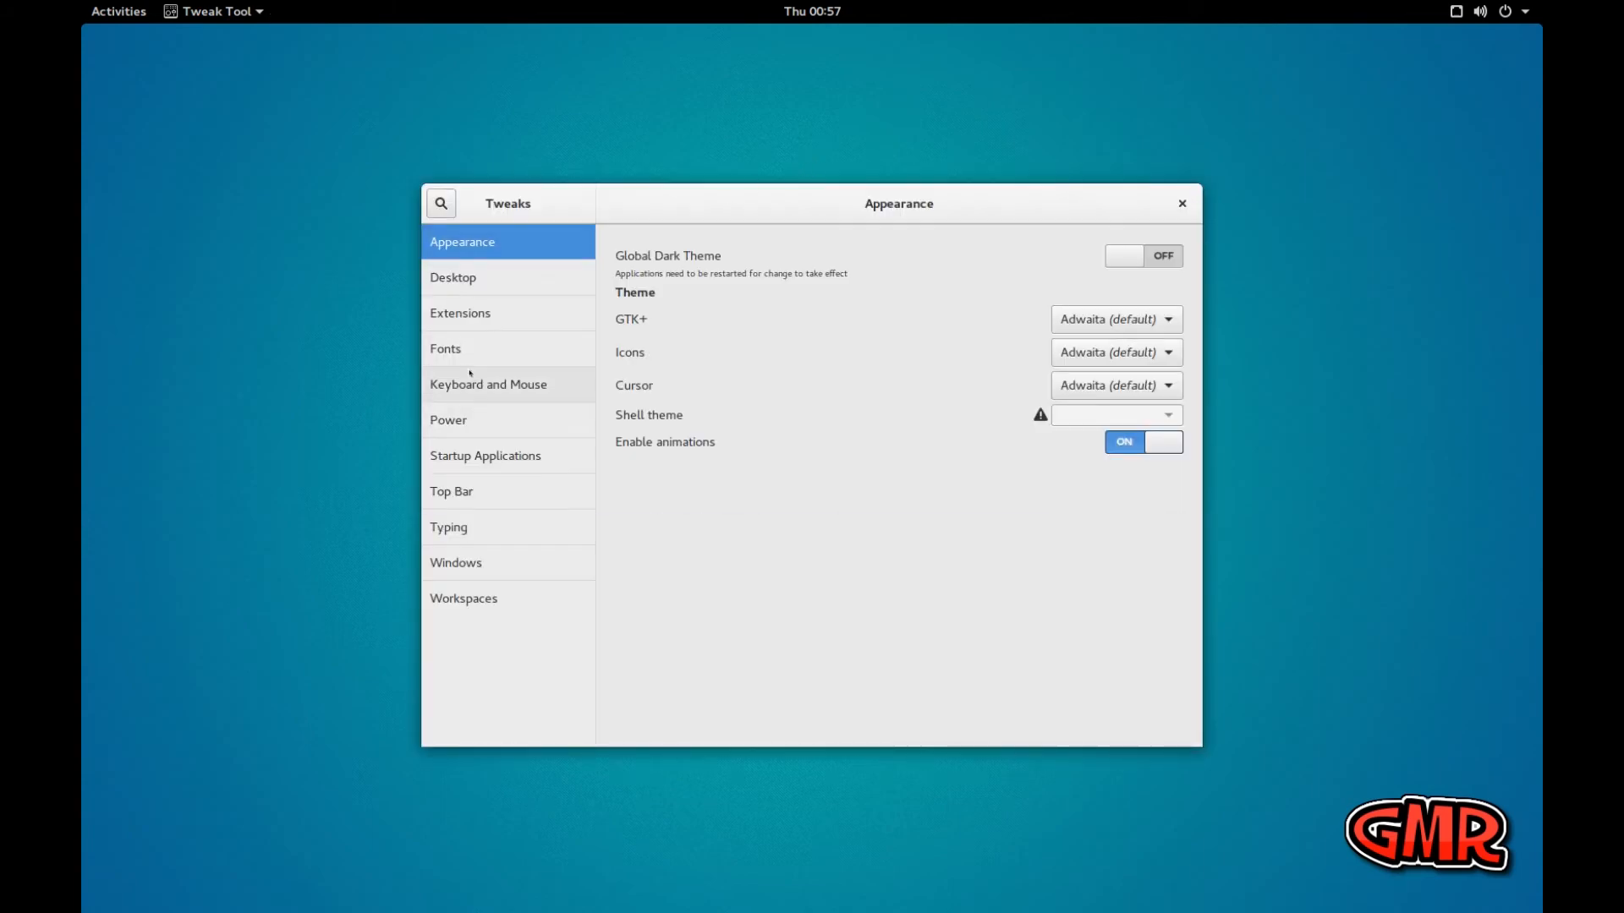
Enable the User themes extension and set the GTK+ theme to OSX-Arc-Darker
click(468, 315)
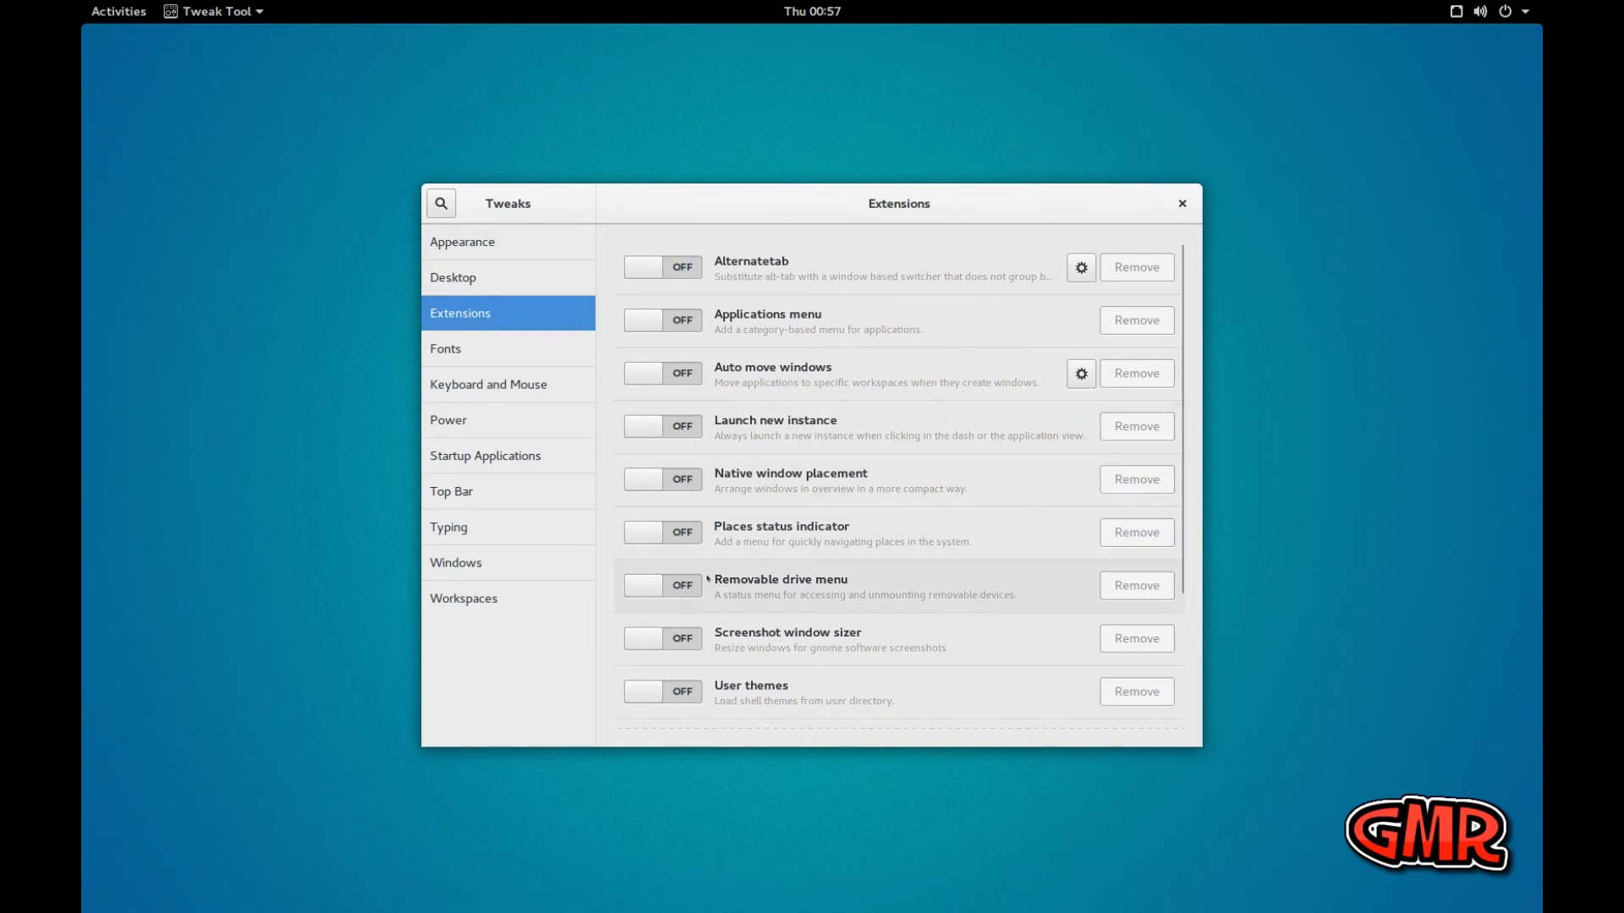
click(682, 692)
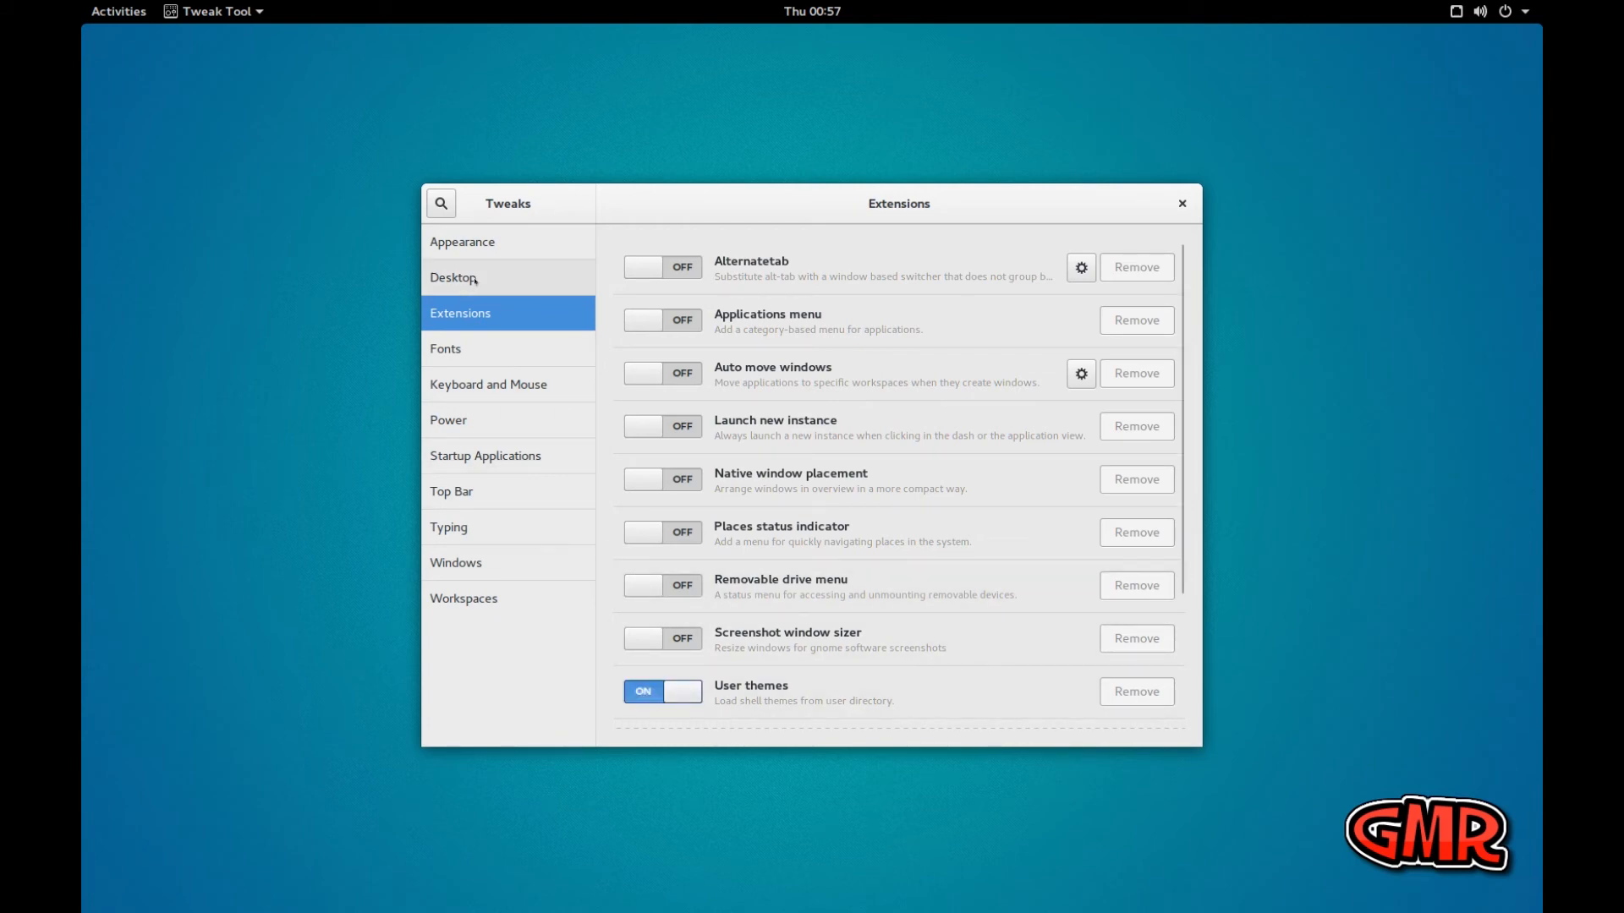
click(476, 247)
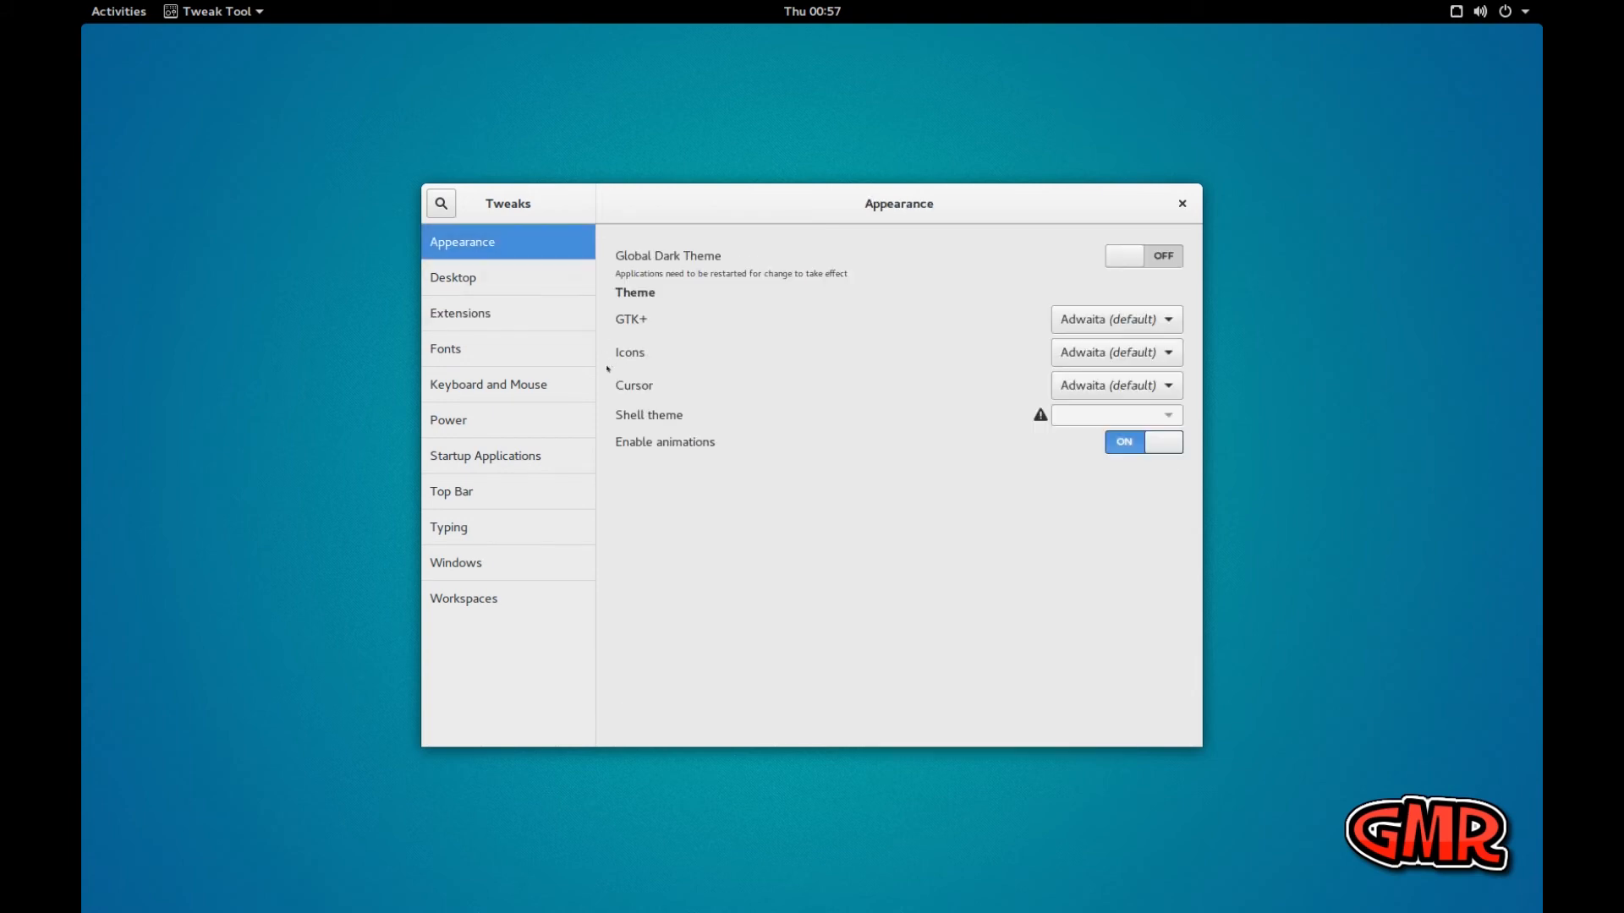
click(1154, 321)
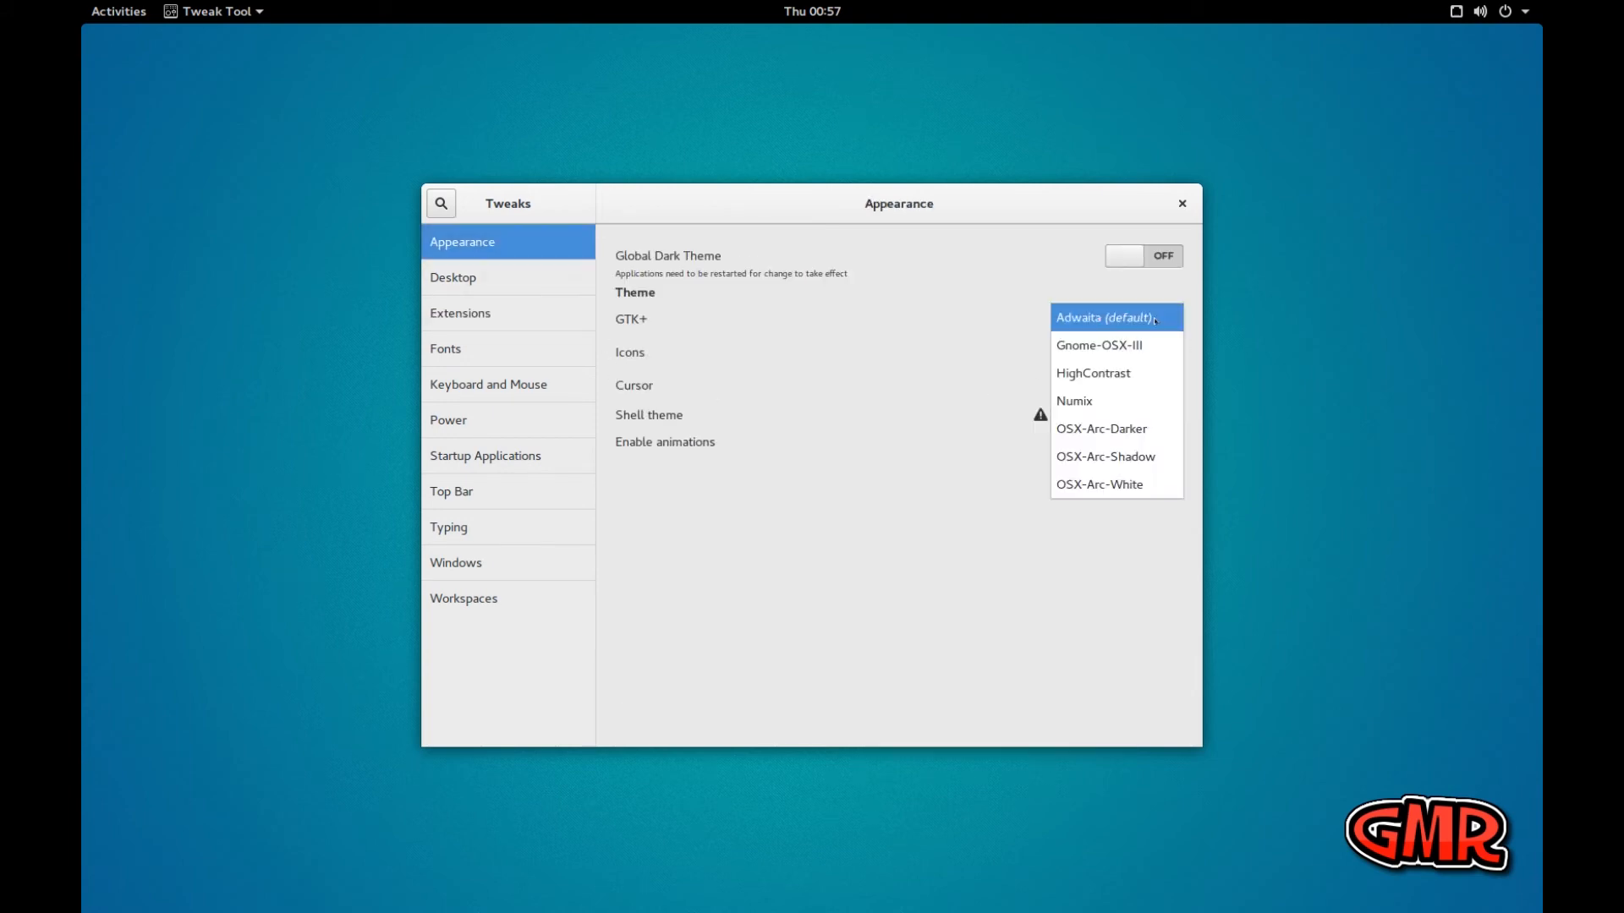
click(1131, 431)
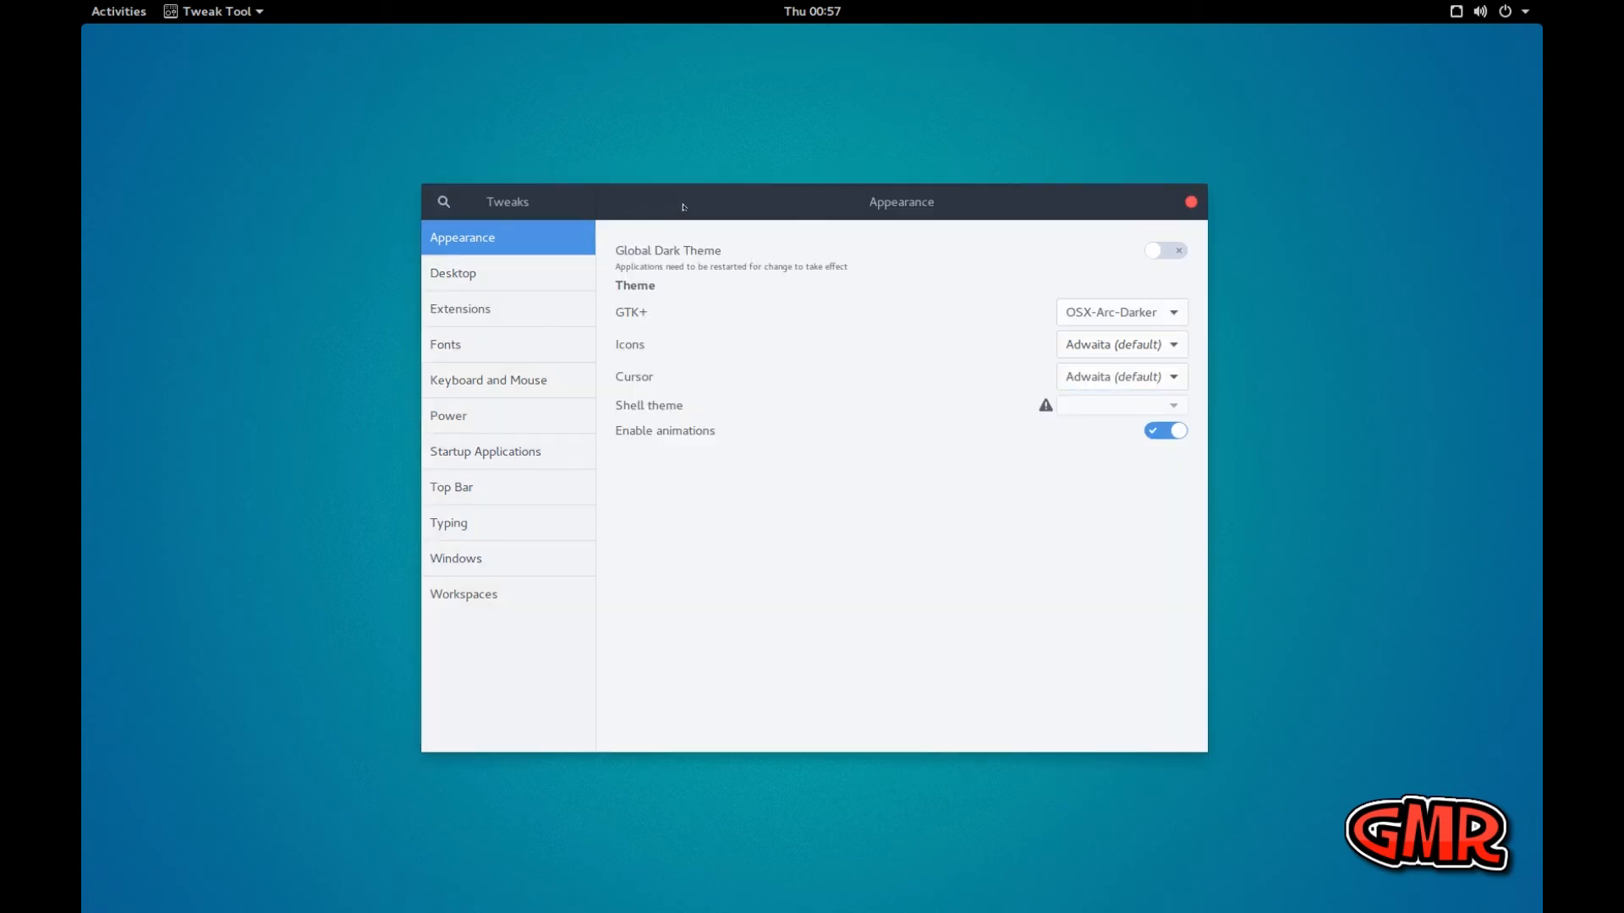
Set the icon theme to Capitan-icon and the cursor theme to Capitan-cursor
click(1170, 344)
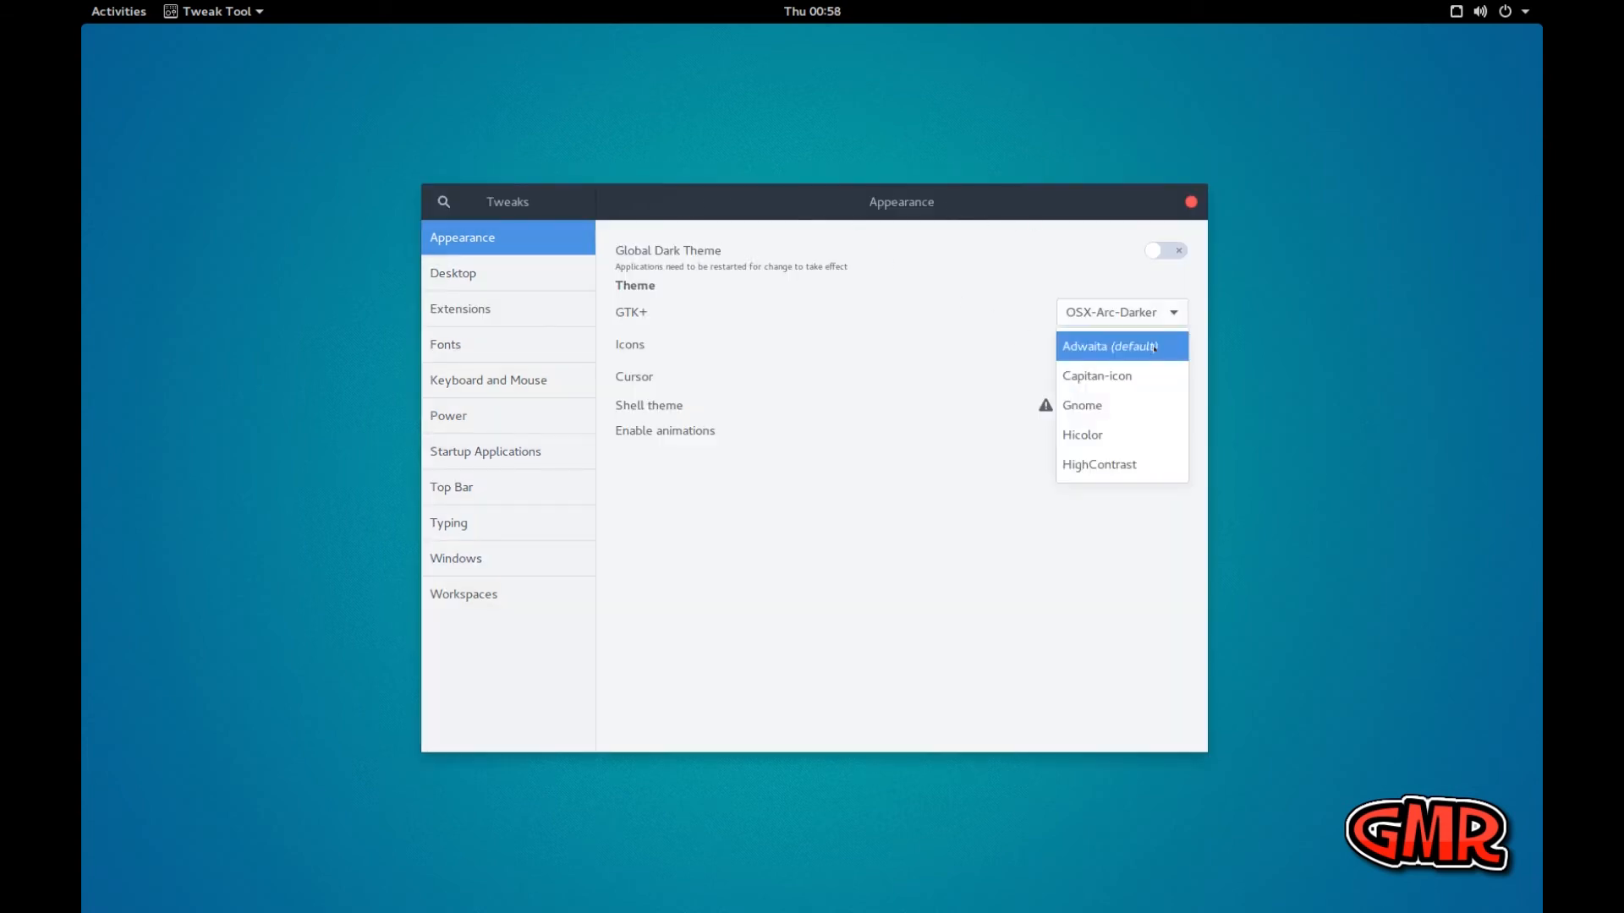
click(1099, 376)
click(1100, 378)
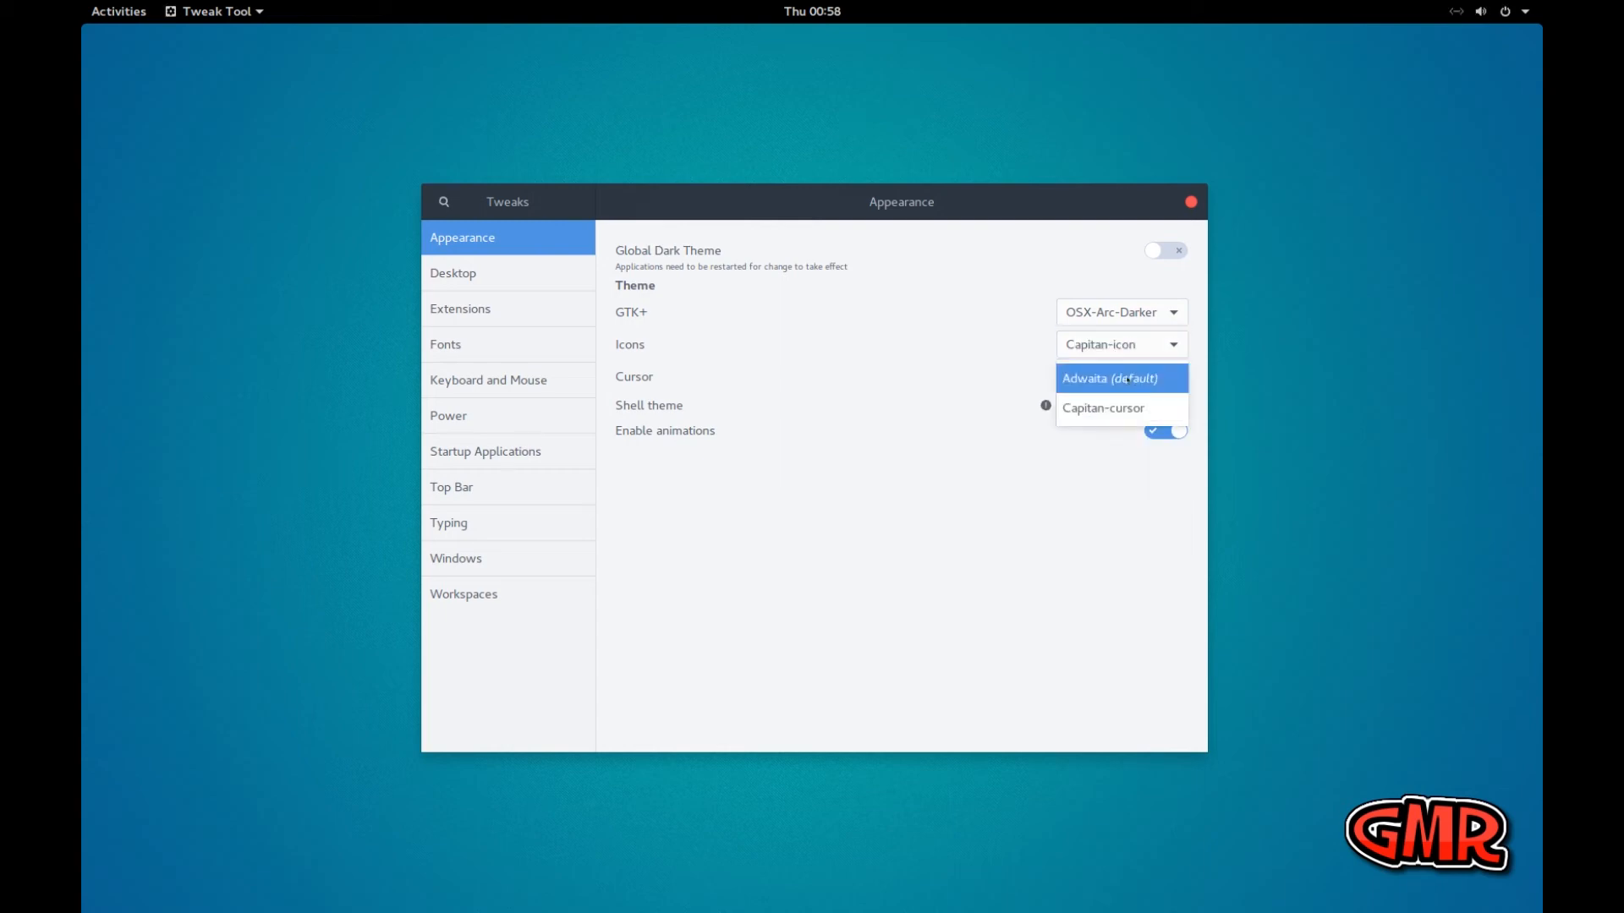
click(1100, 408)
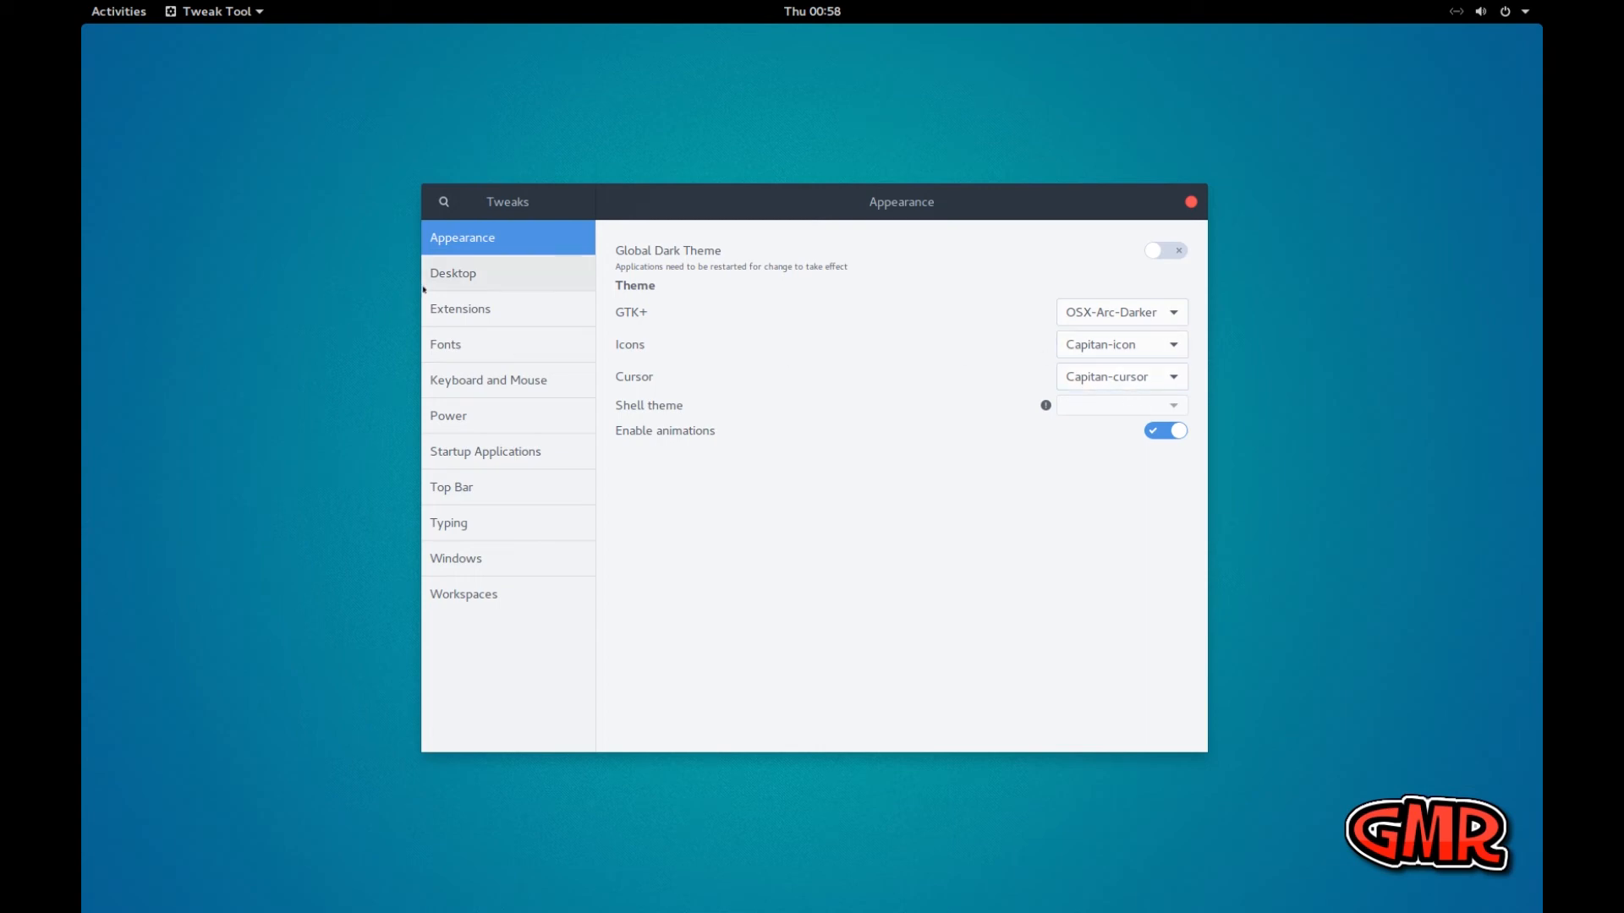
Change the GTK+ theme to OSX-Arc-Shadow
click(1144, 314)
click(1107, 351)
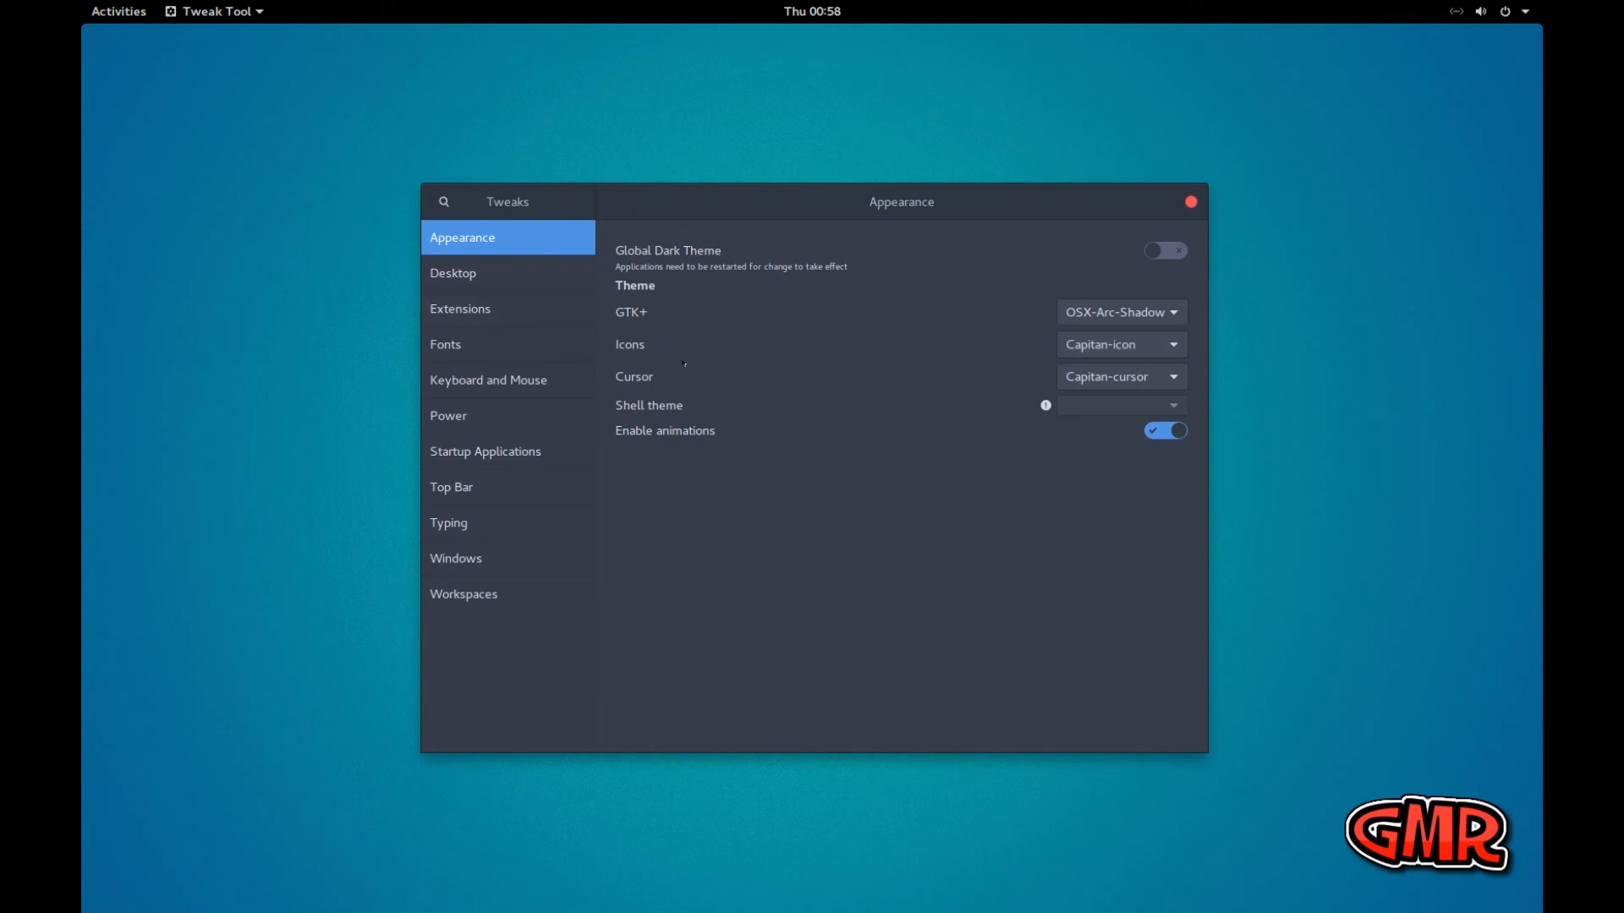
Open the website for getting more shell extensions from the end of the Tweaks extensions list
click(465, 308)
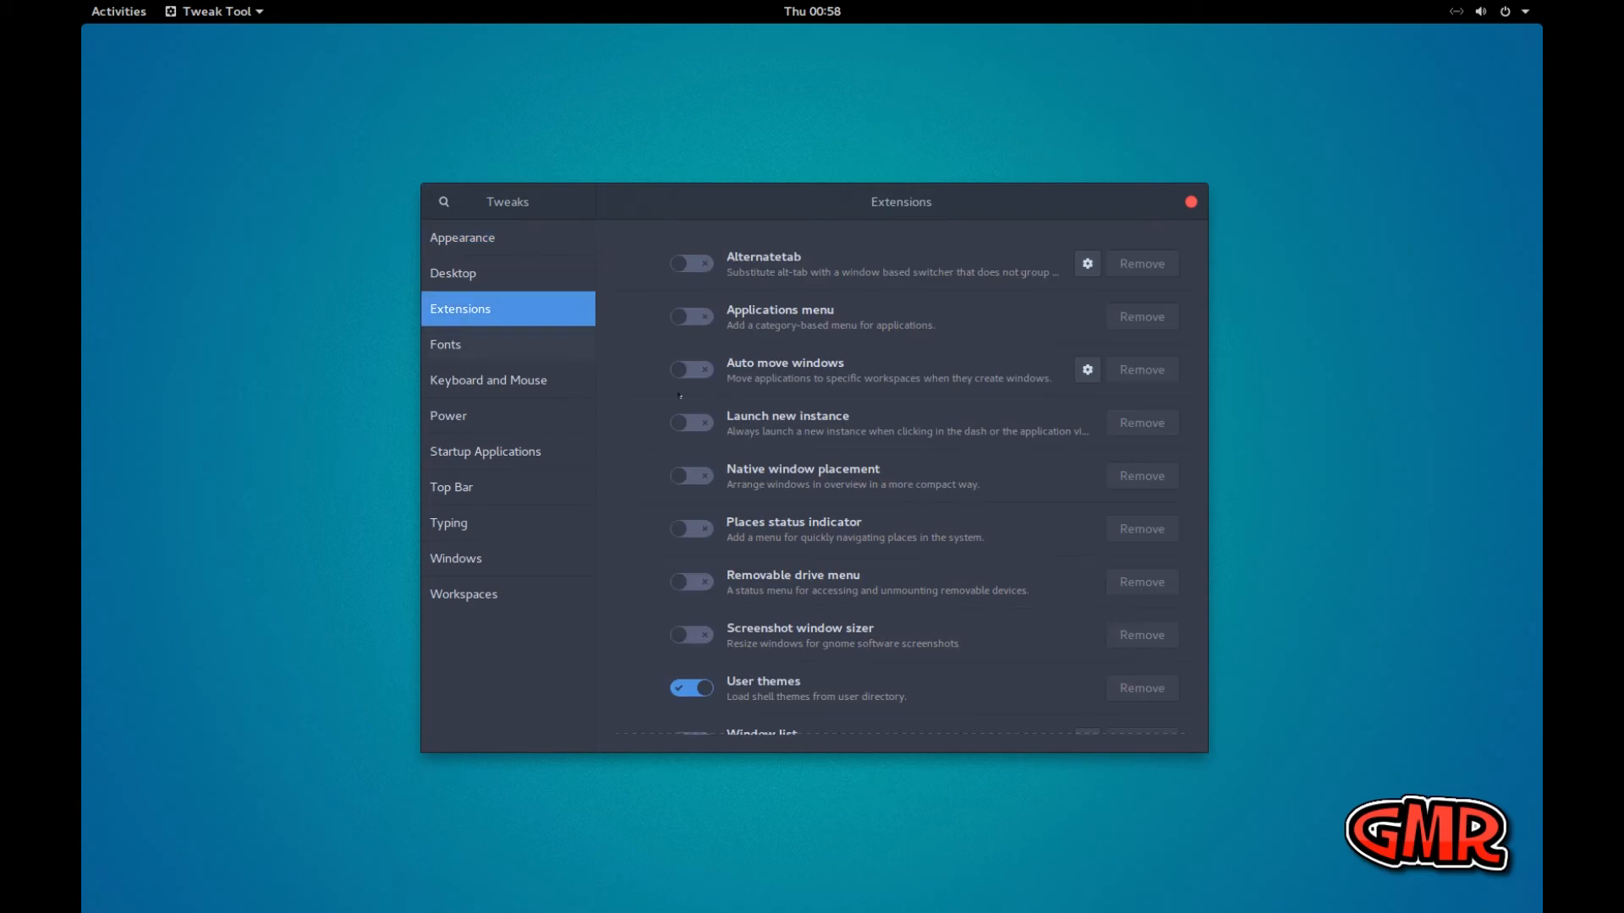
scroll(935, 487, down, 1)
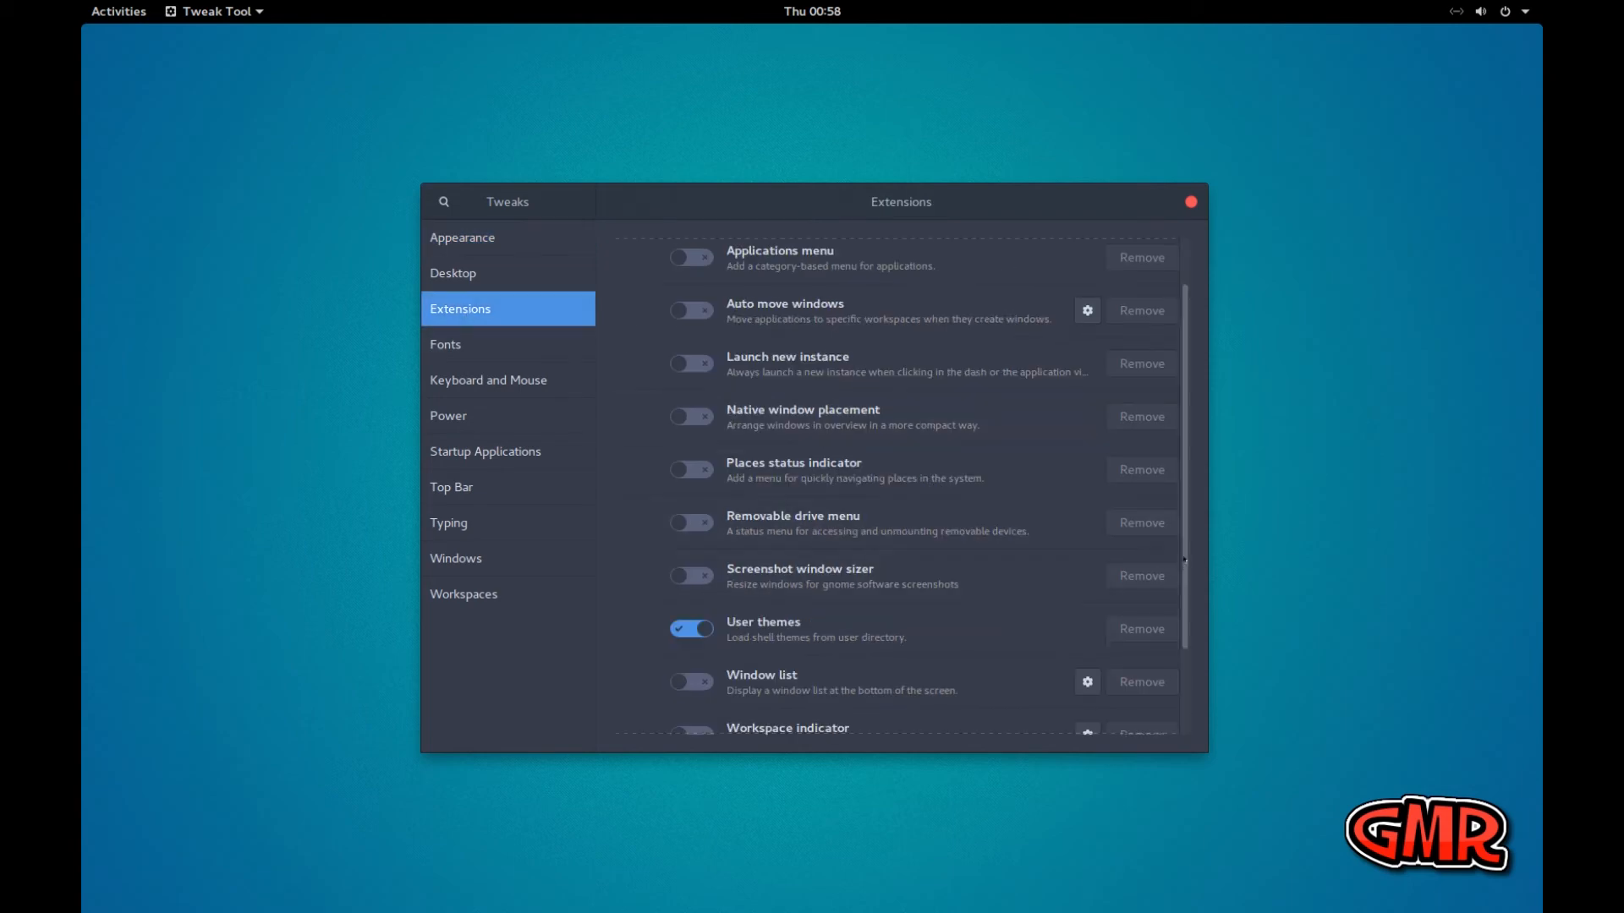
scroll(1187, 601, down, 2)
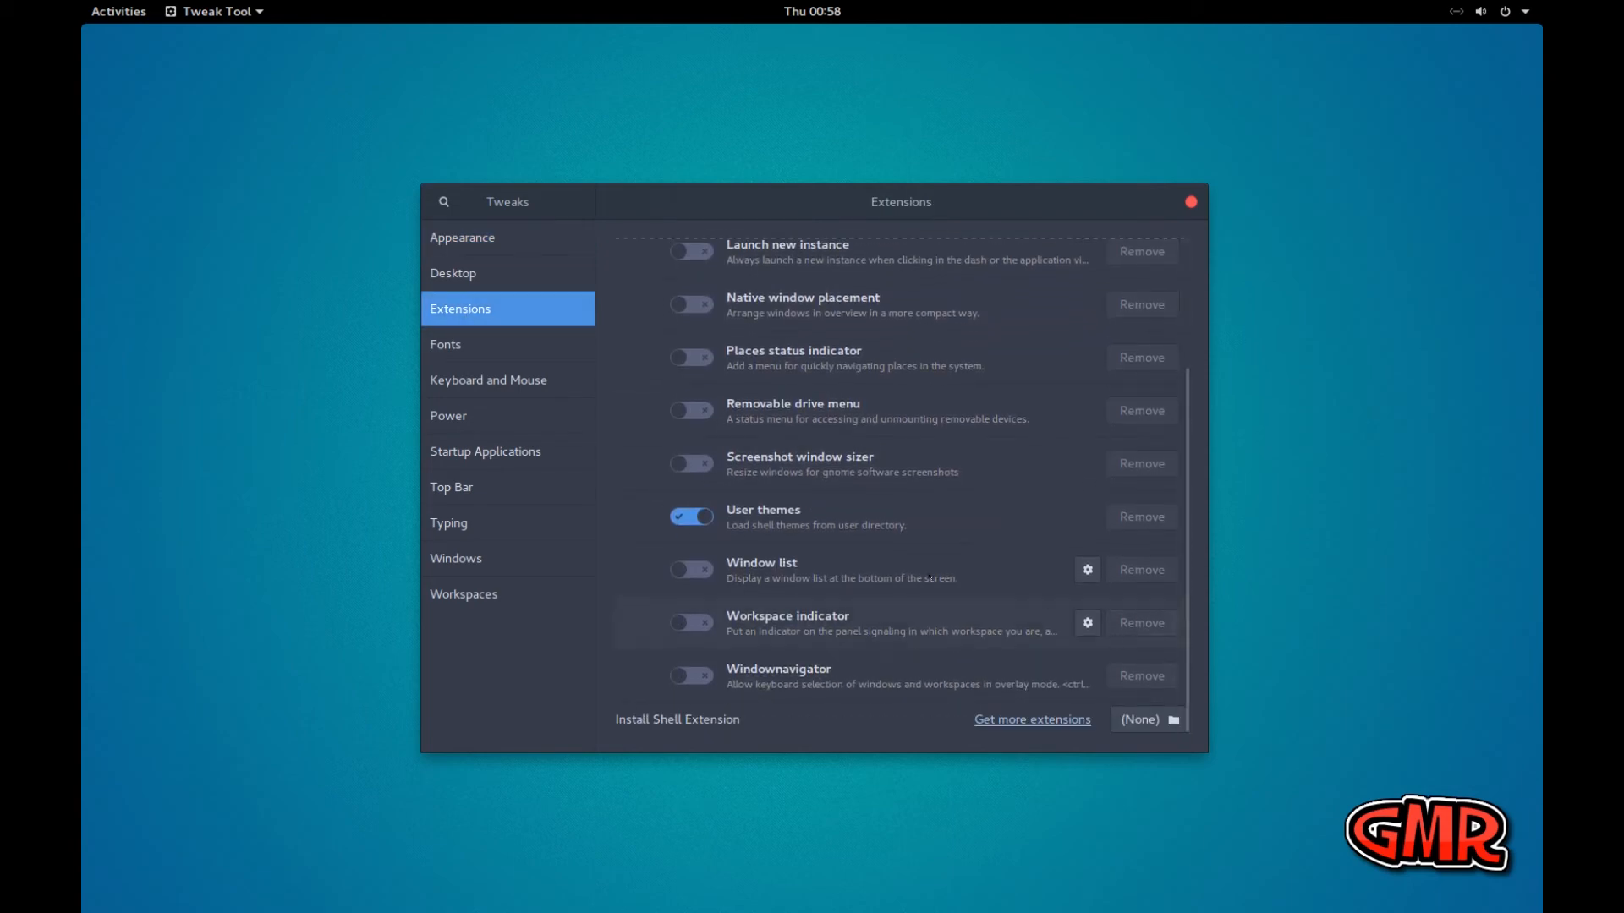
click(1012, 723)
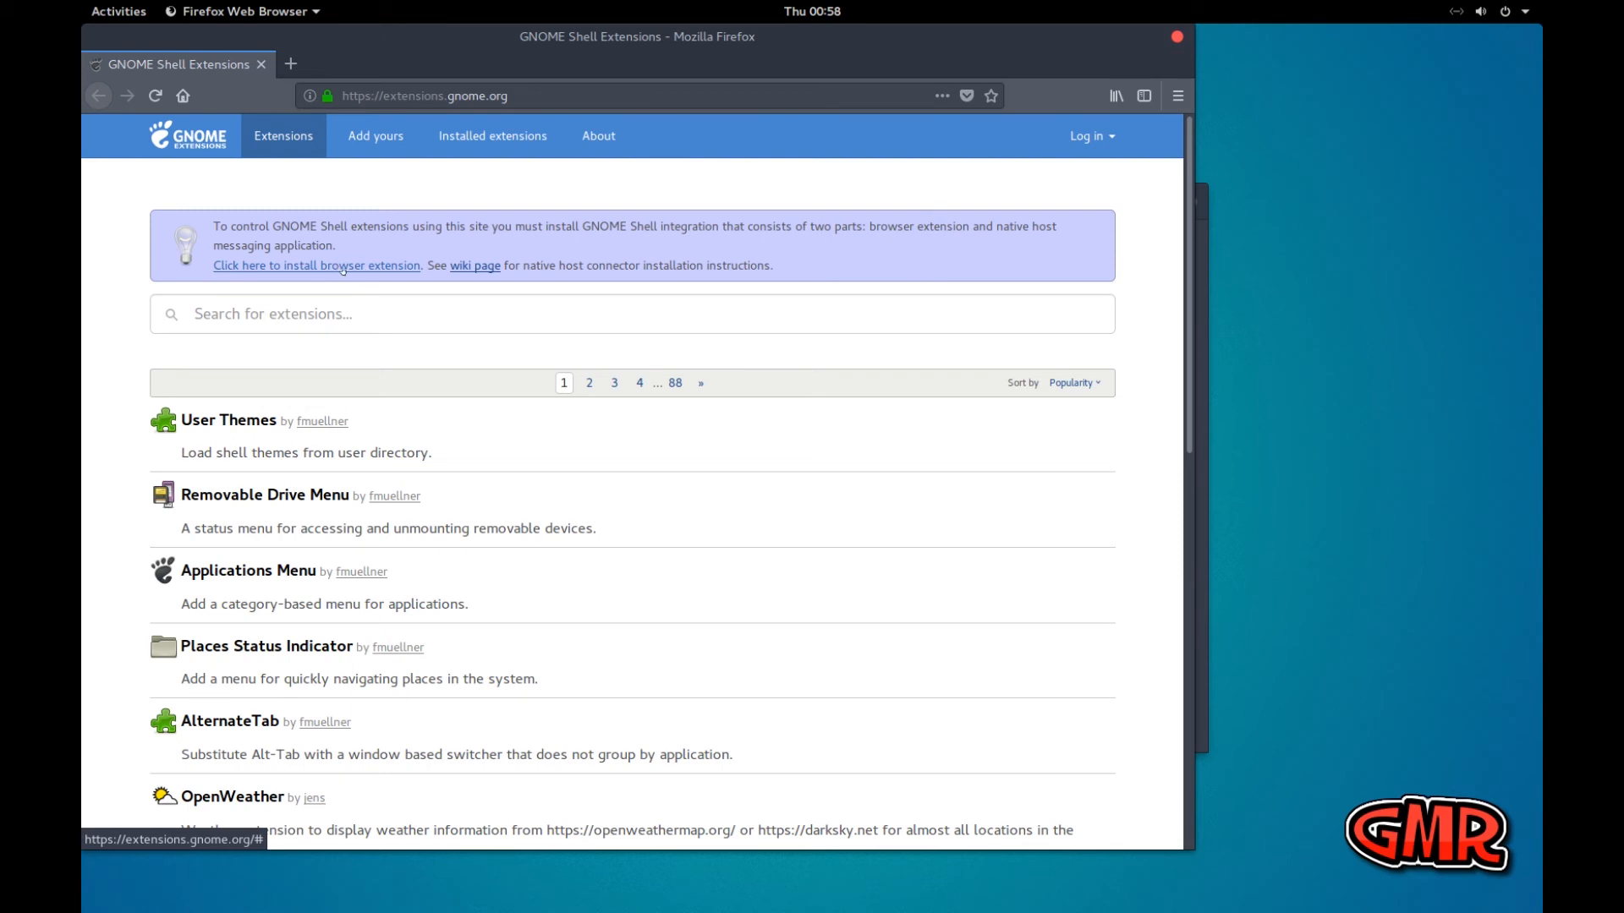
Highlight the browser extension install link, enlarge the GNOME Shell Extensions page to 150%, and clear the highlight
drag(419, 267, 212, 267)
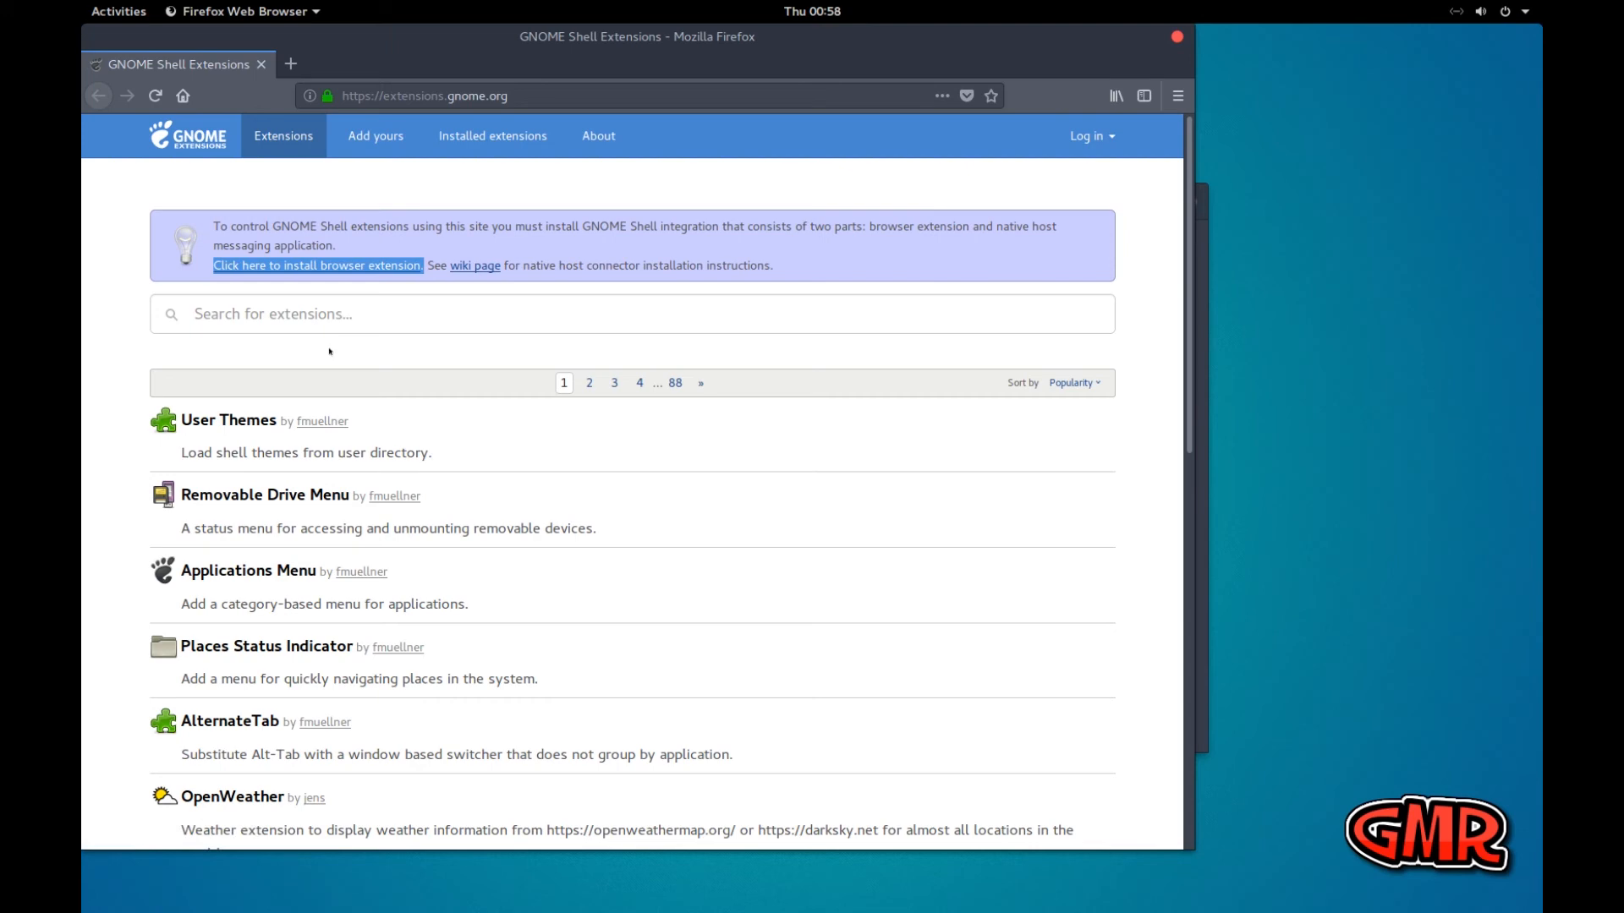
key(ctrl+plus)
key(ctrl+plus)
key(ctrl+plus)
key(ctrl+plus)
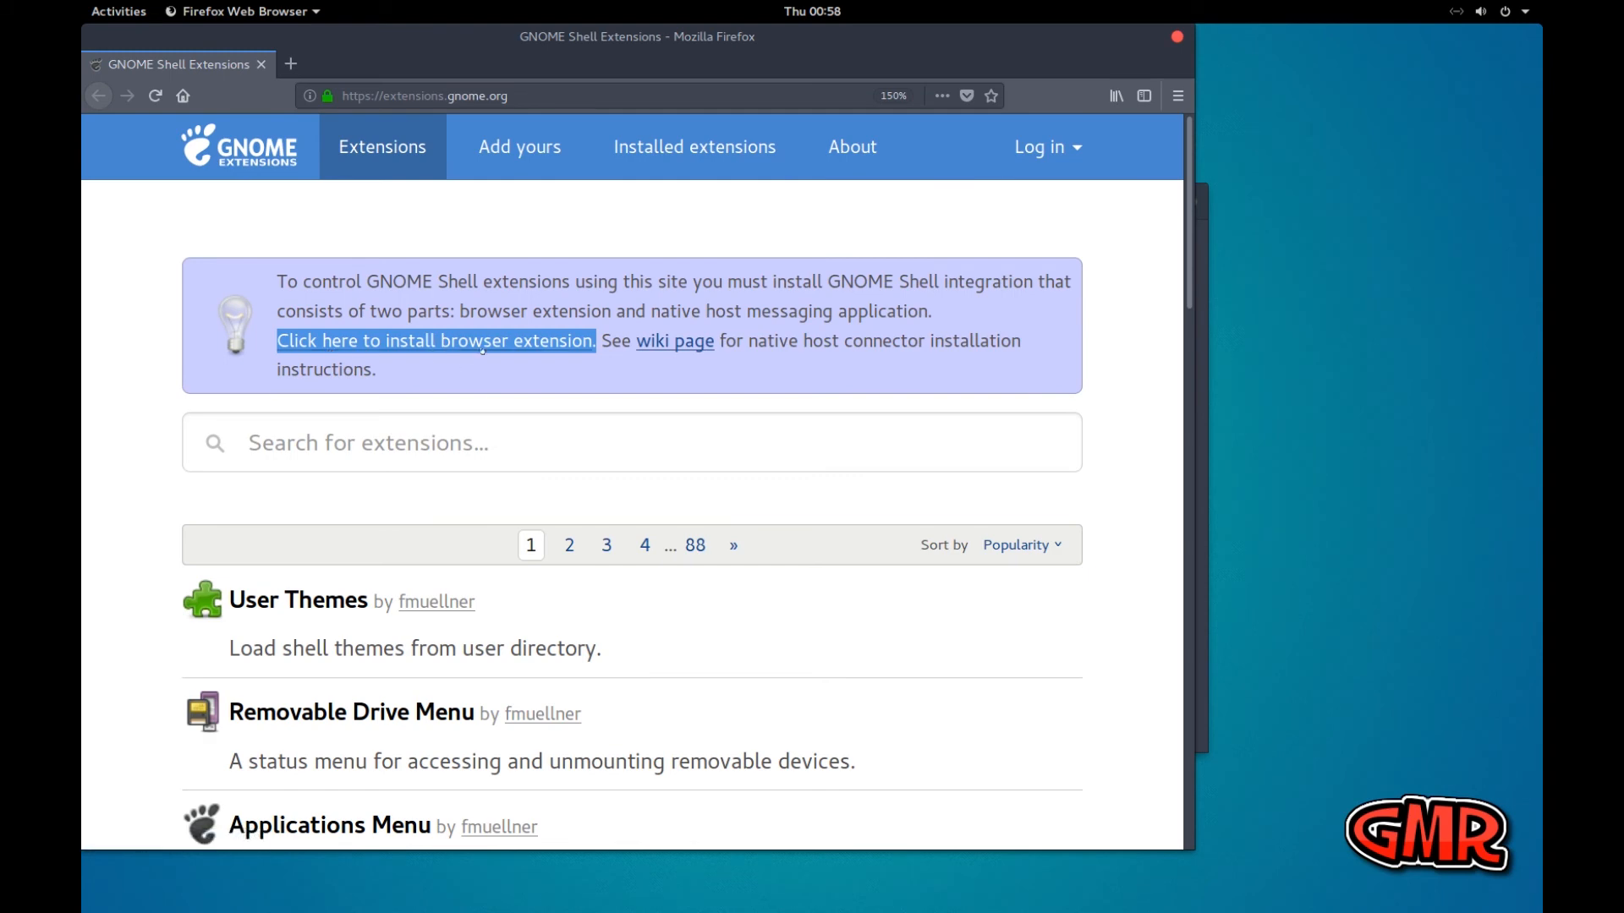
click(488, 269)
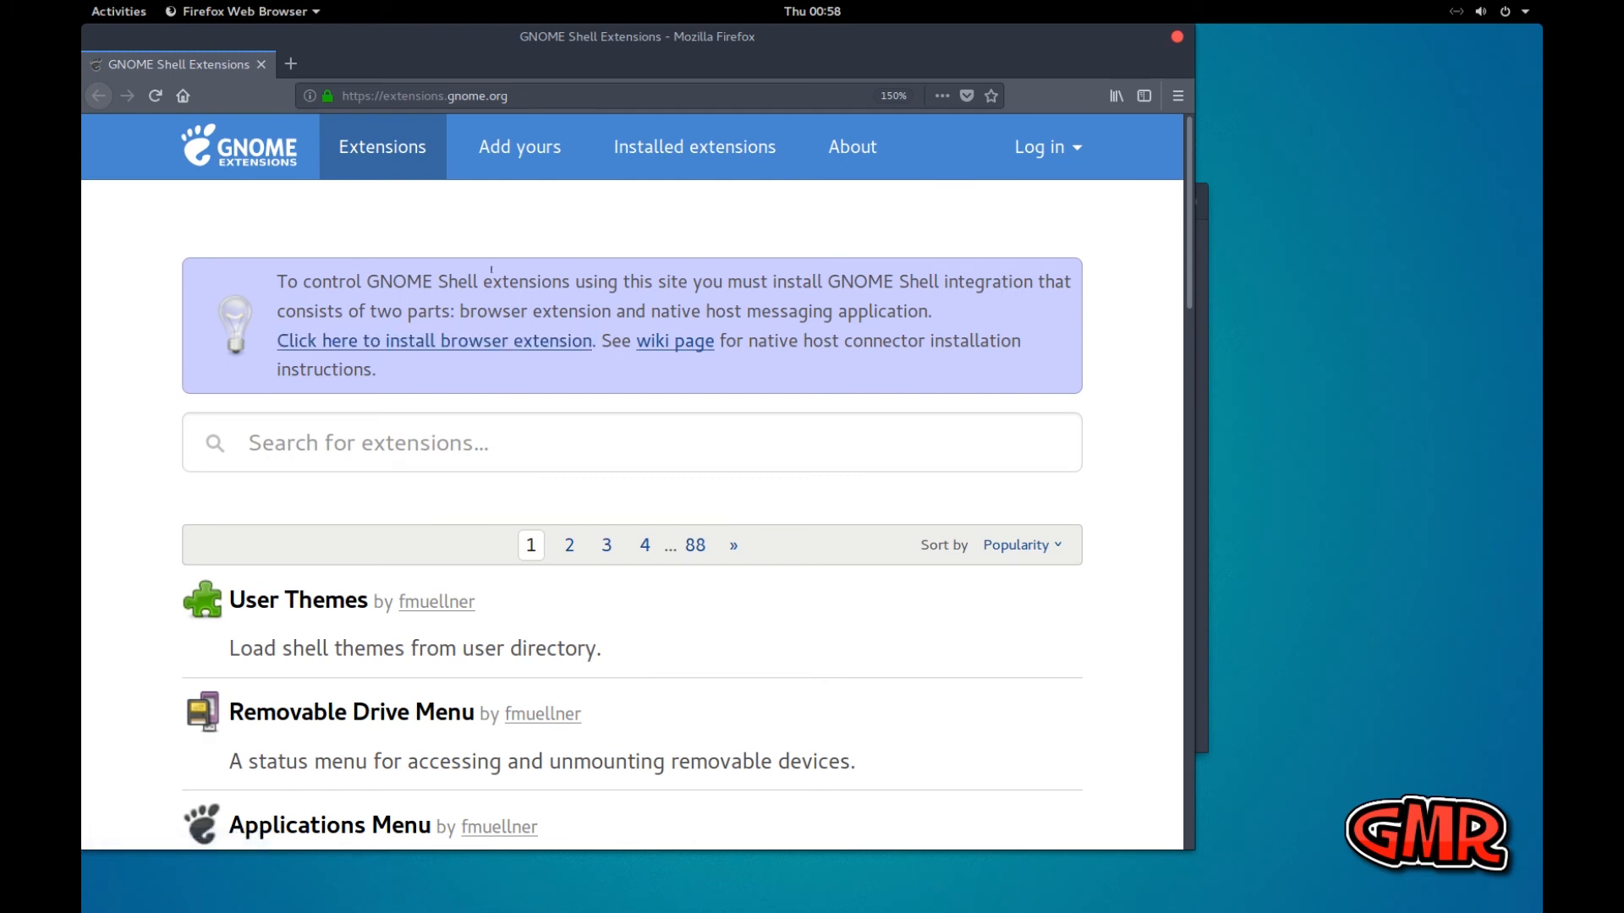
Install the GNOME Shell integration browser extension, allowing the site to install it and granting its permissions
click(413, 347)
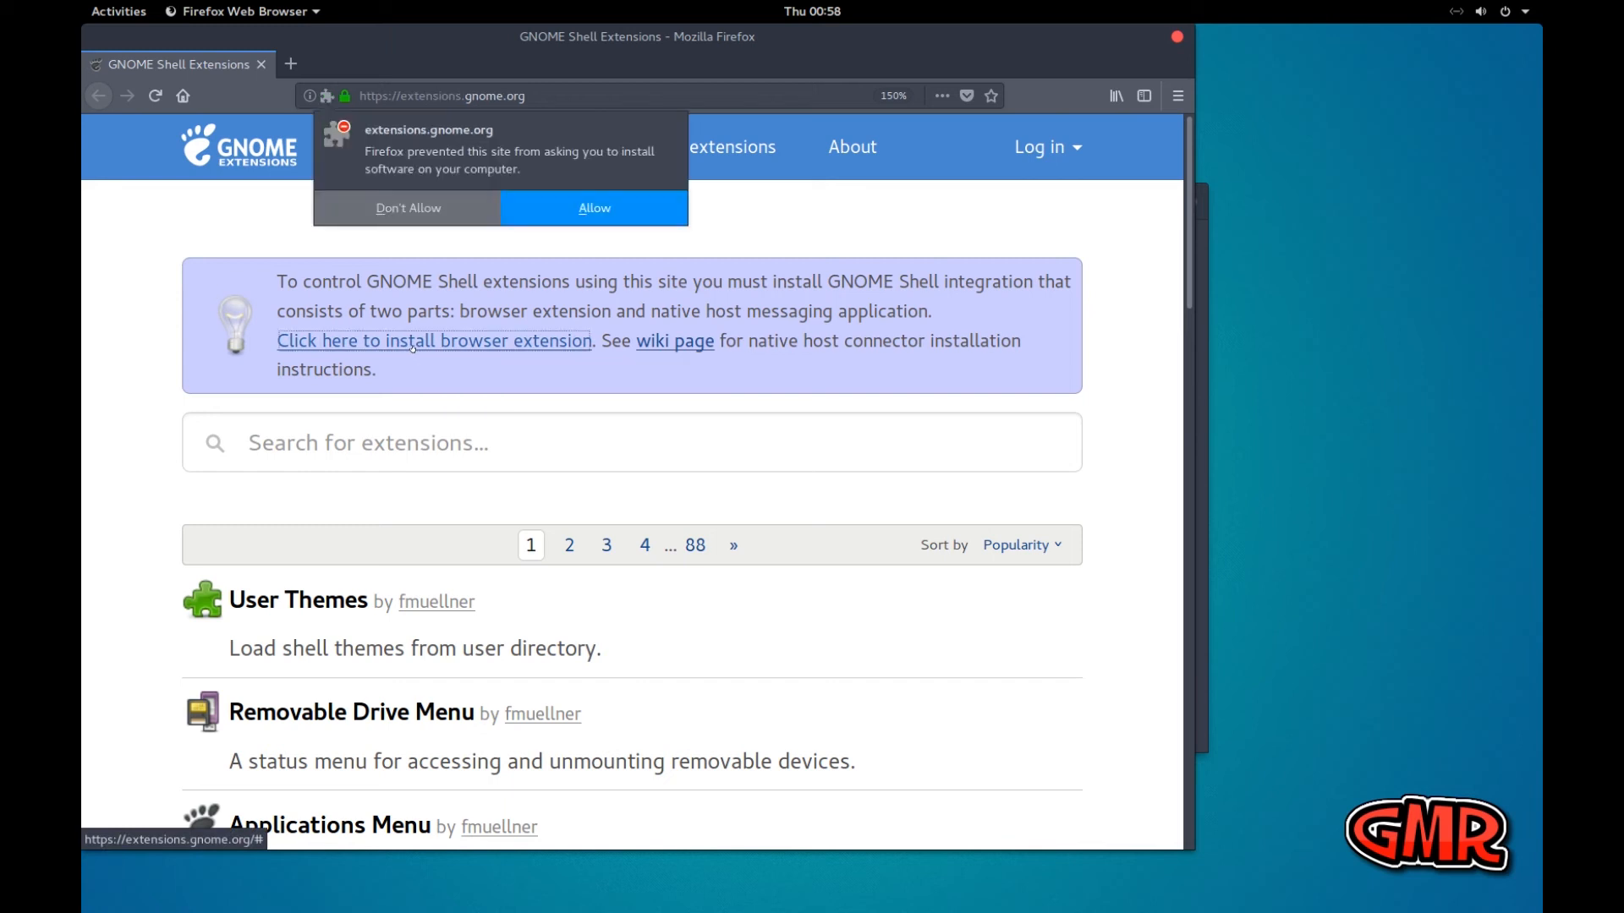
click(583, 208)
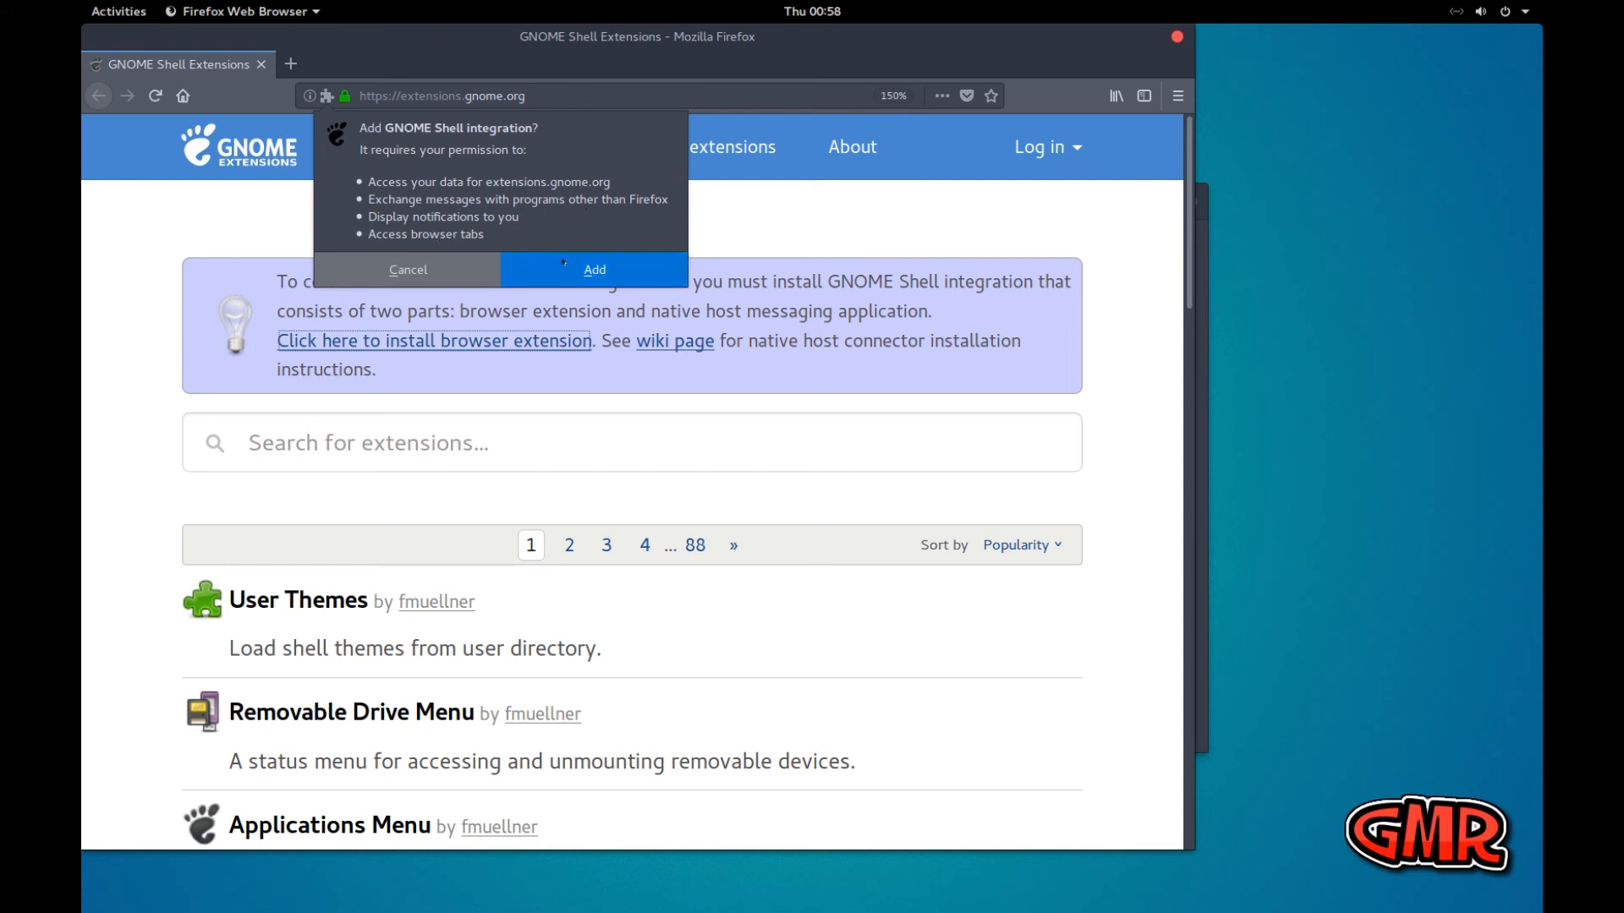
click(569, 268)
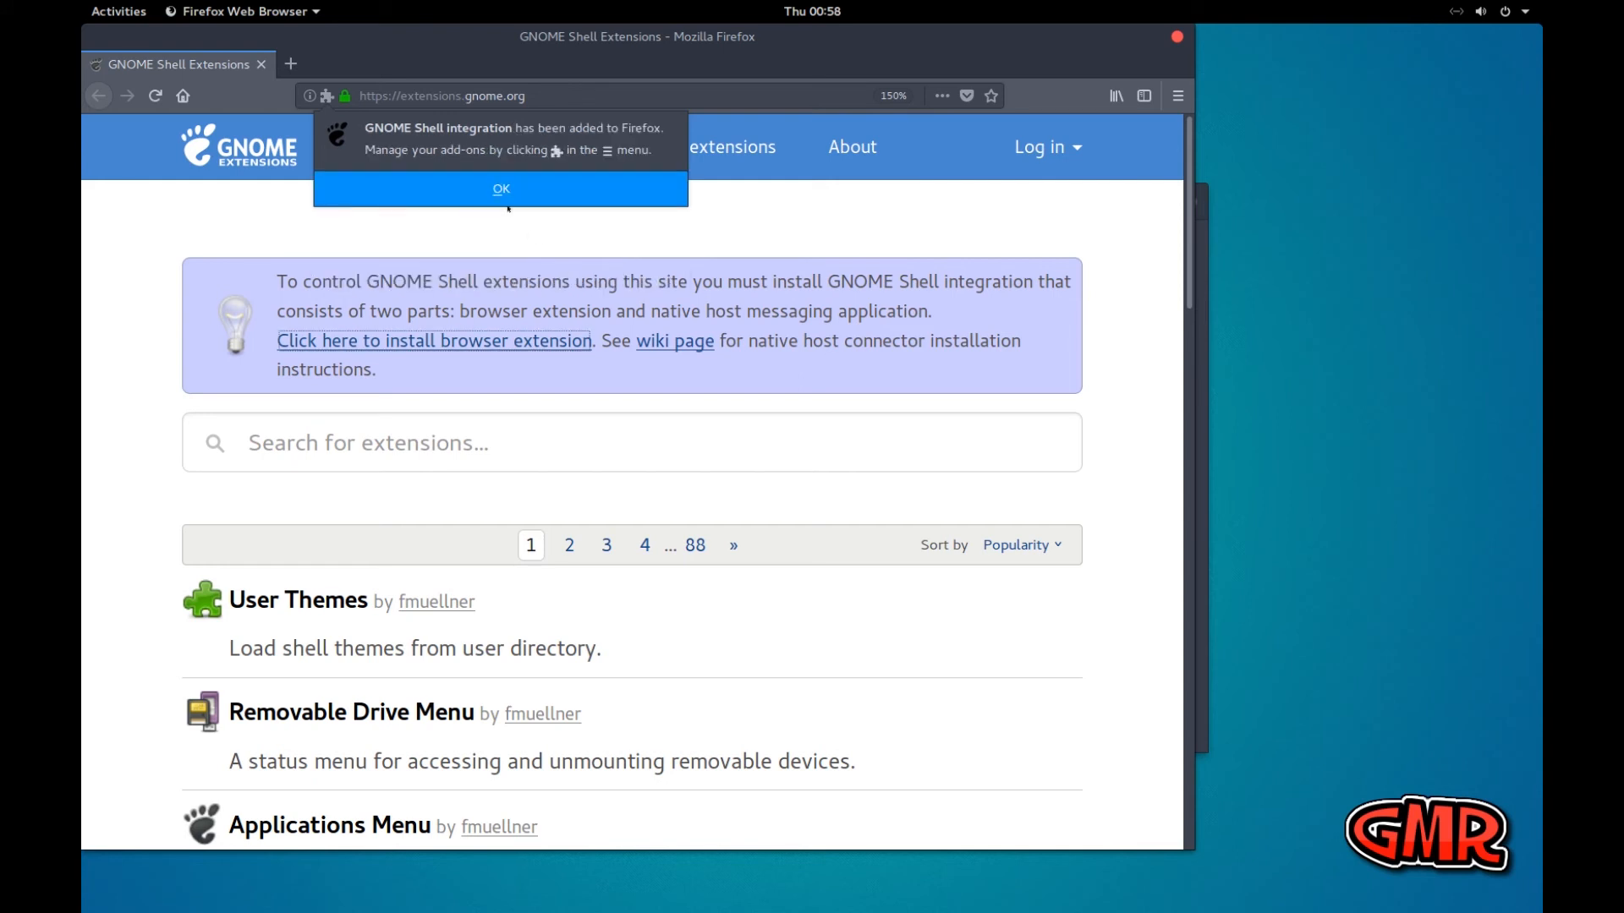
click(506, 191)
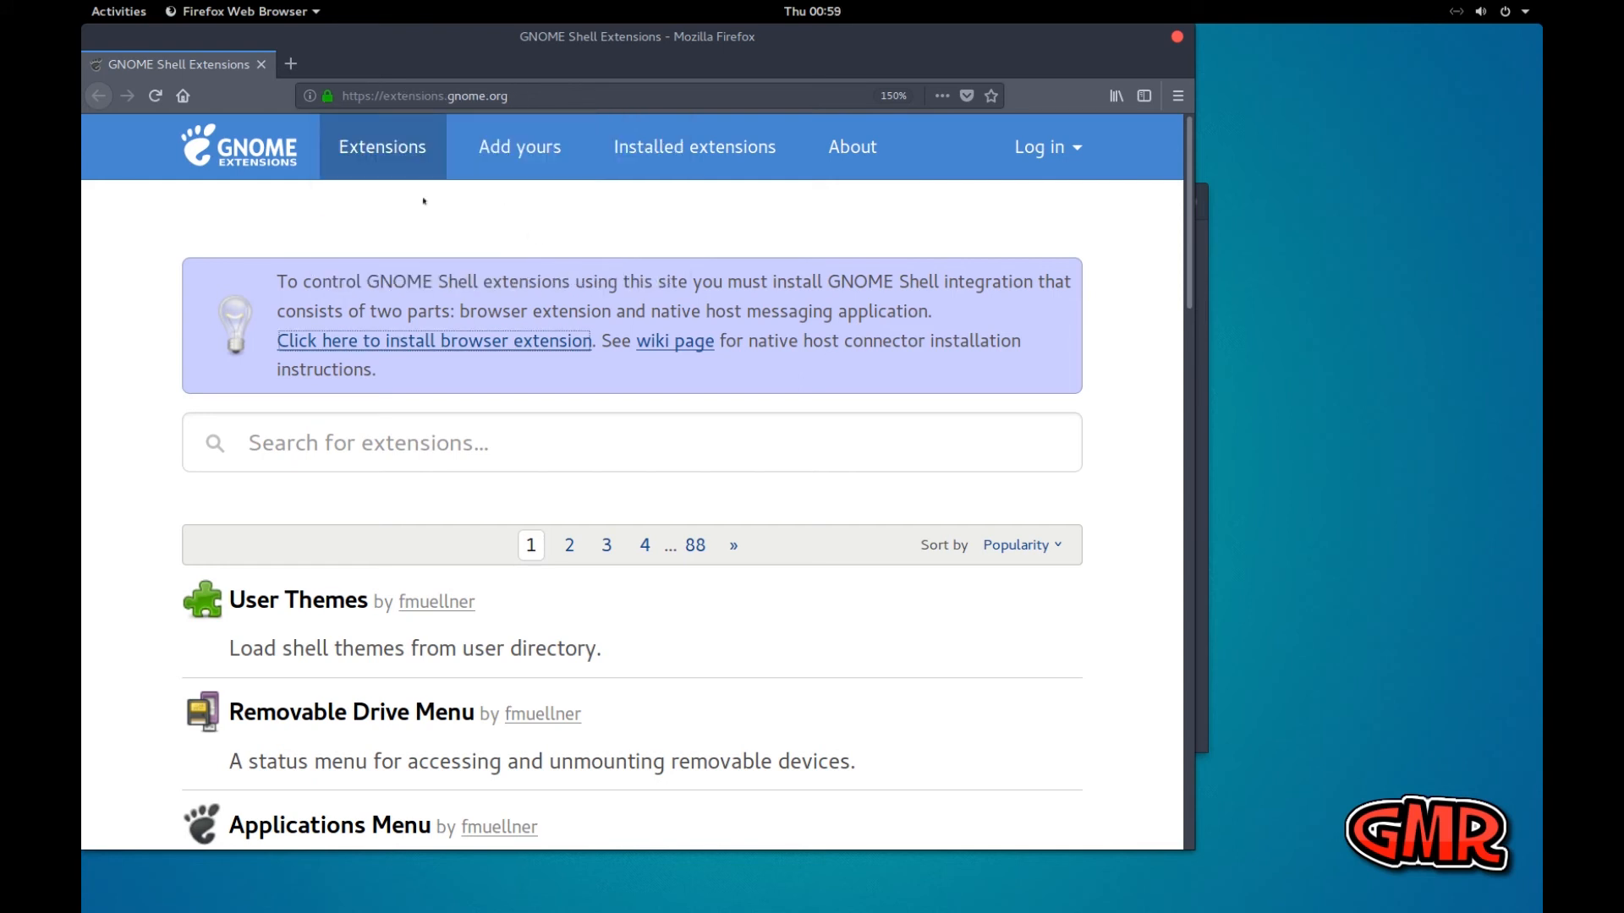
Search the GNOME extensions site for "dash" and find Dash to Dock in the results
click(422, 433)
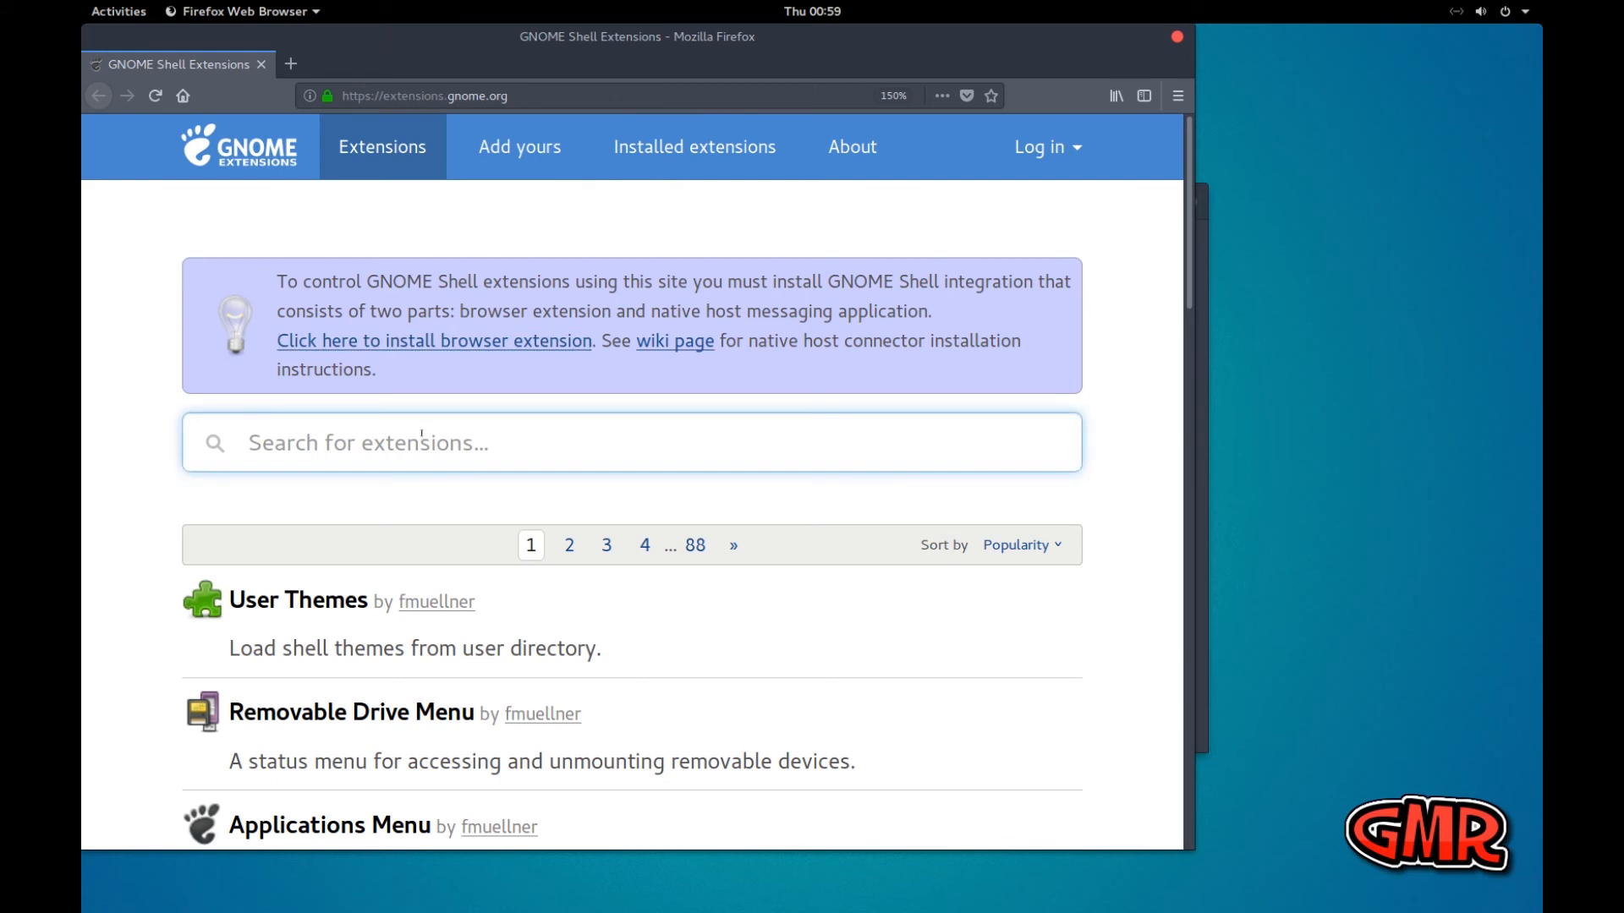
text(dash)
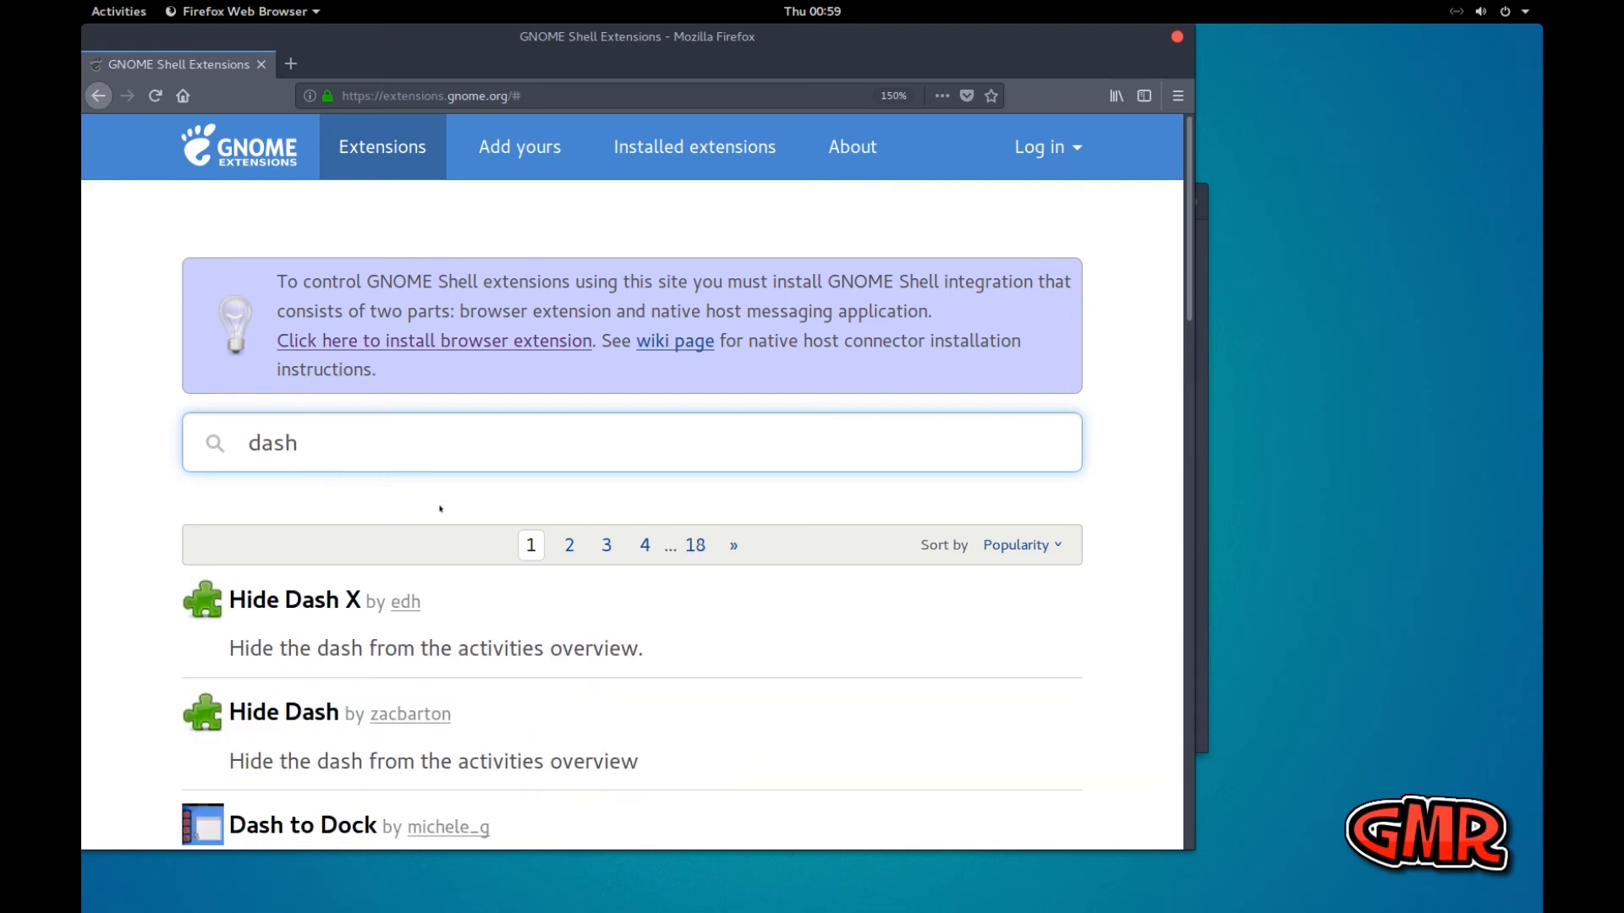
scroll(440, 508, down, 3)
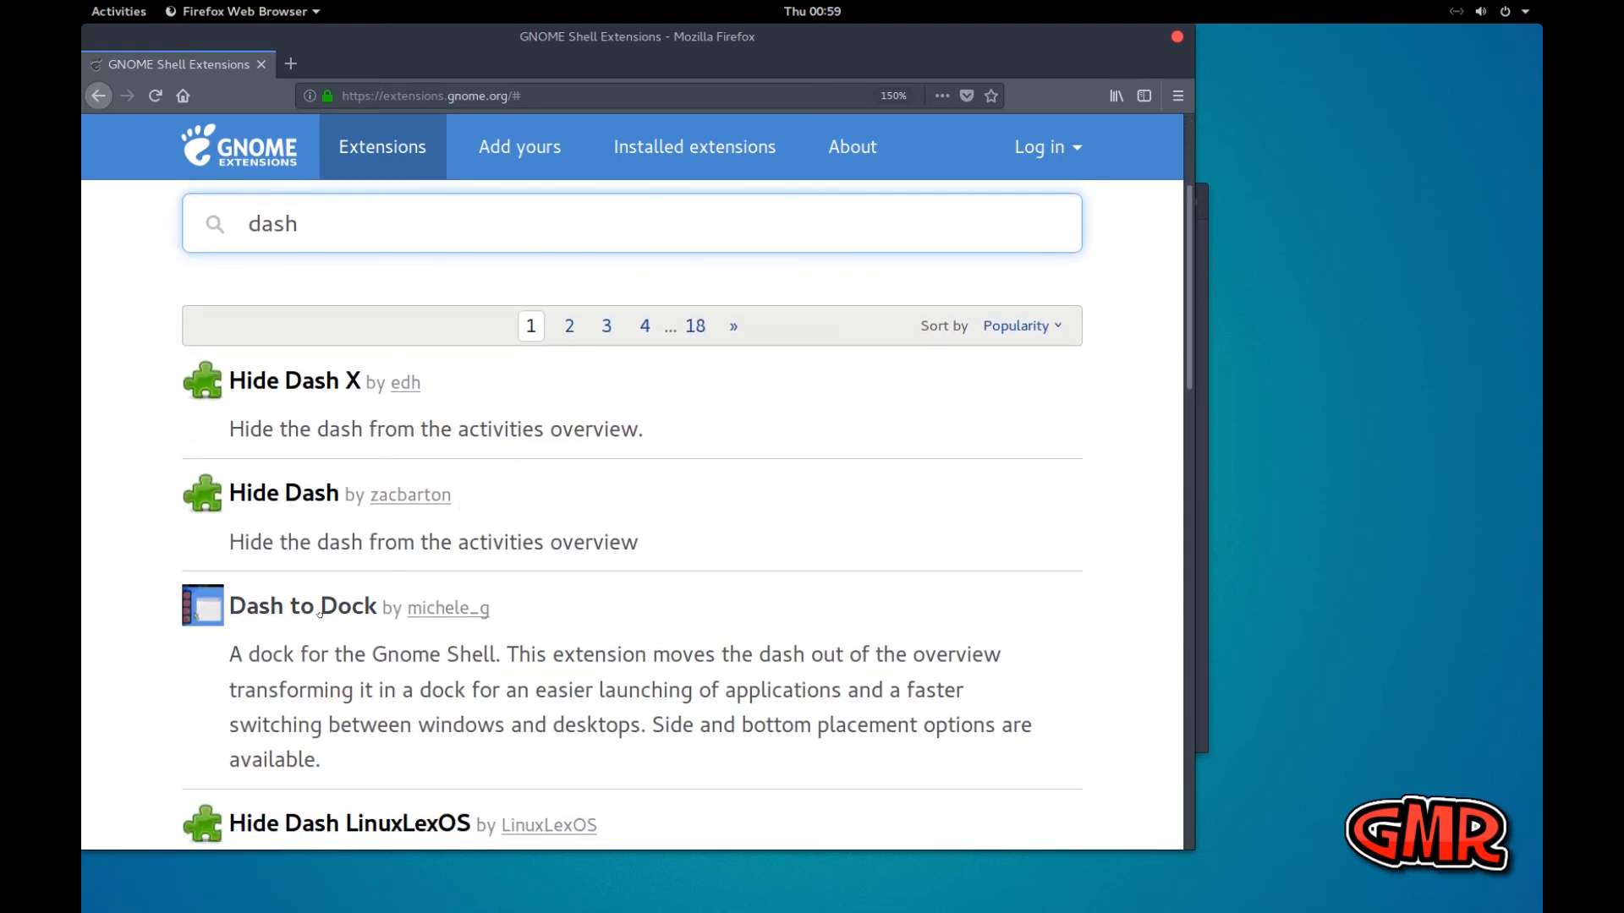
Open the Dash to Dock extension's page, switch the extension on, and confirm its installation
click(320, 609)
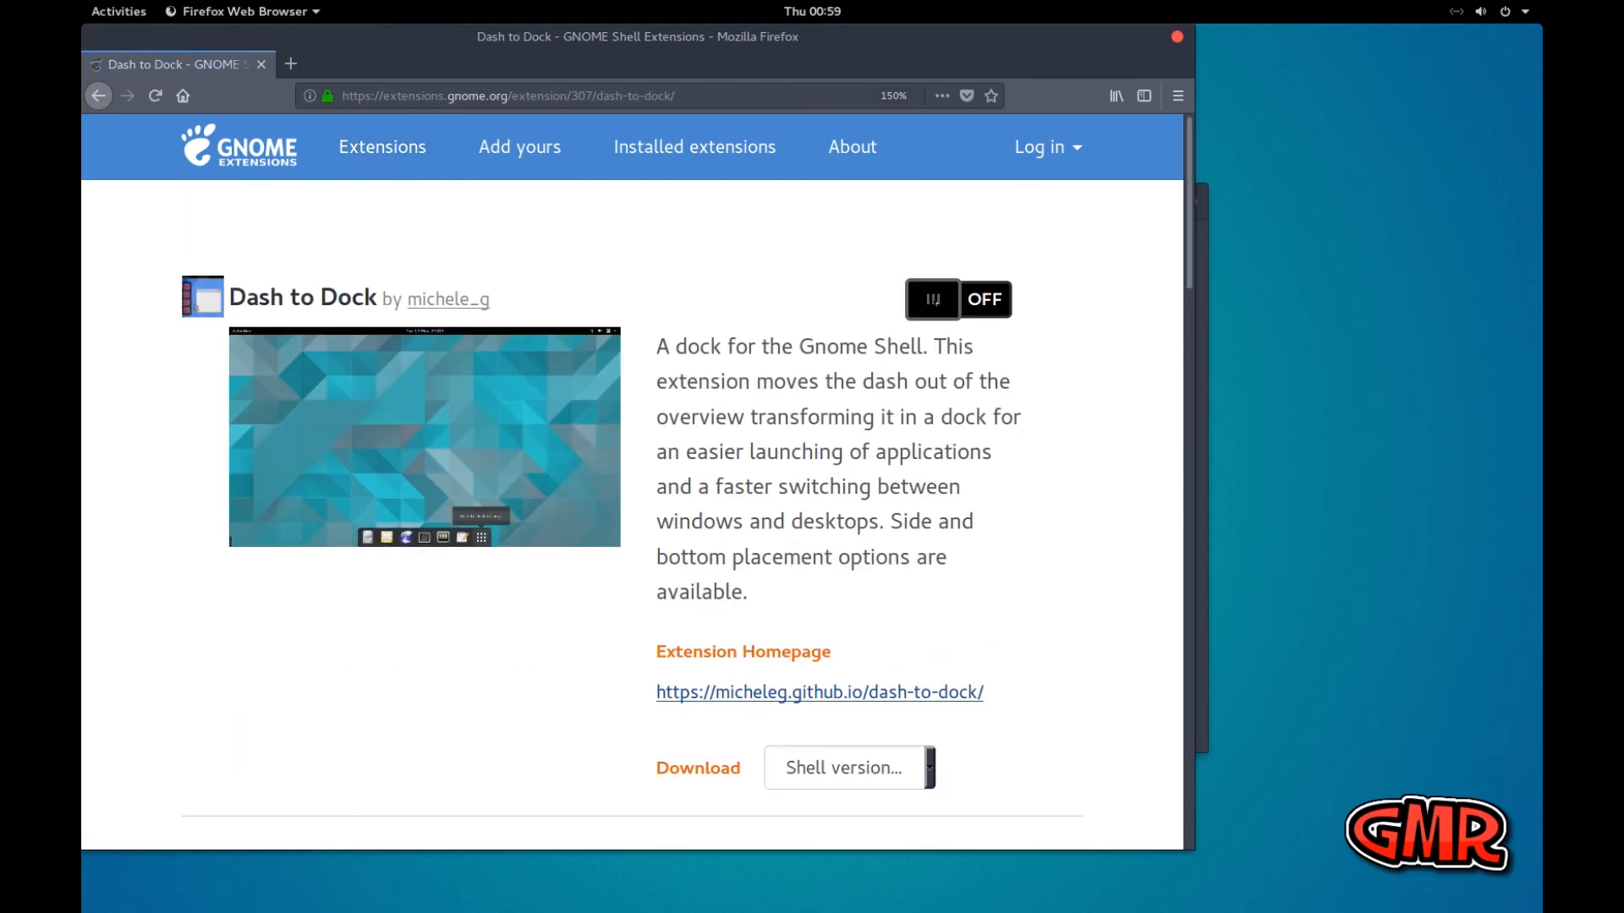
click(983, 303)
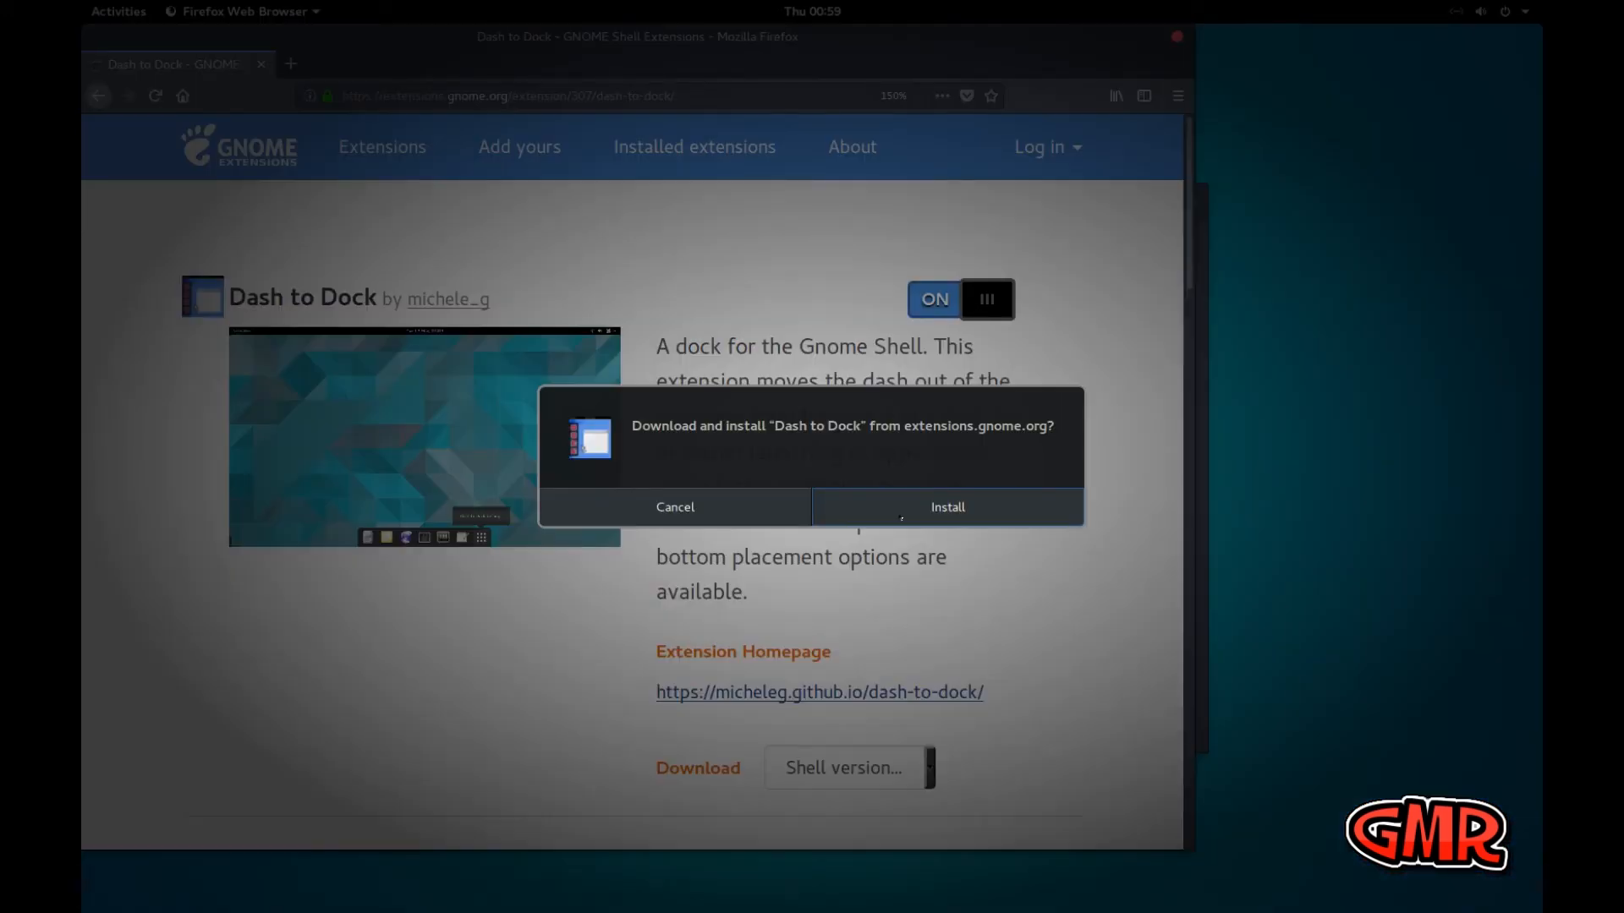
click(903, 516)
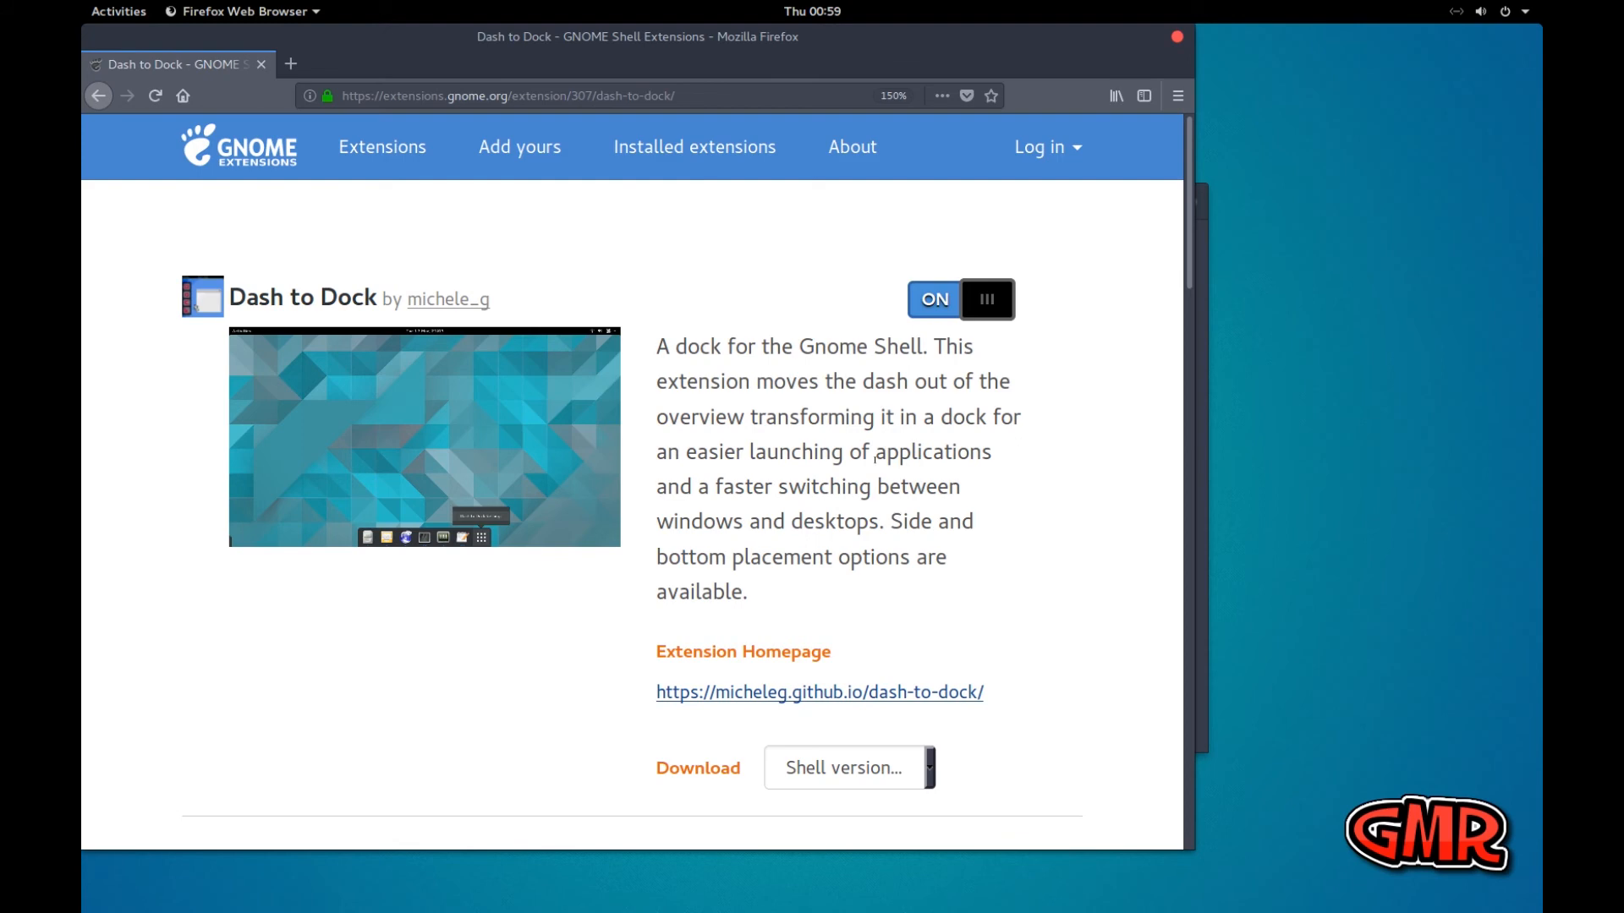
Search the GNOME extensions site for "tab" and open the Coverflow Alt-Tab extension's page
click(372, 148)
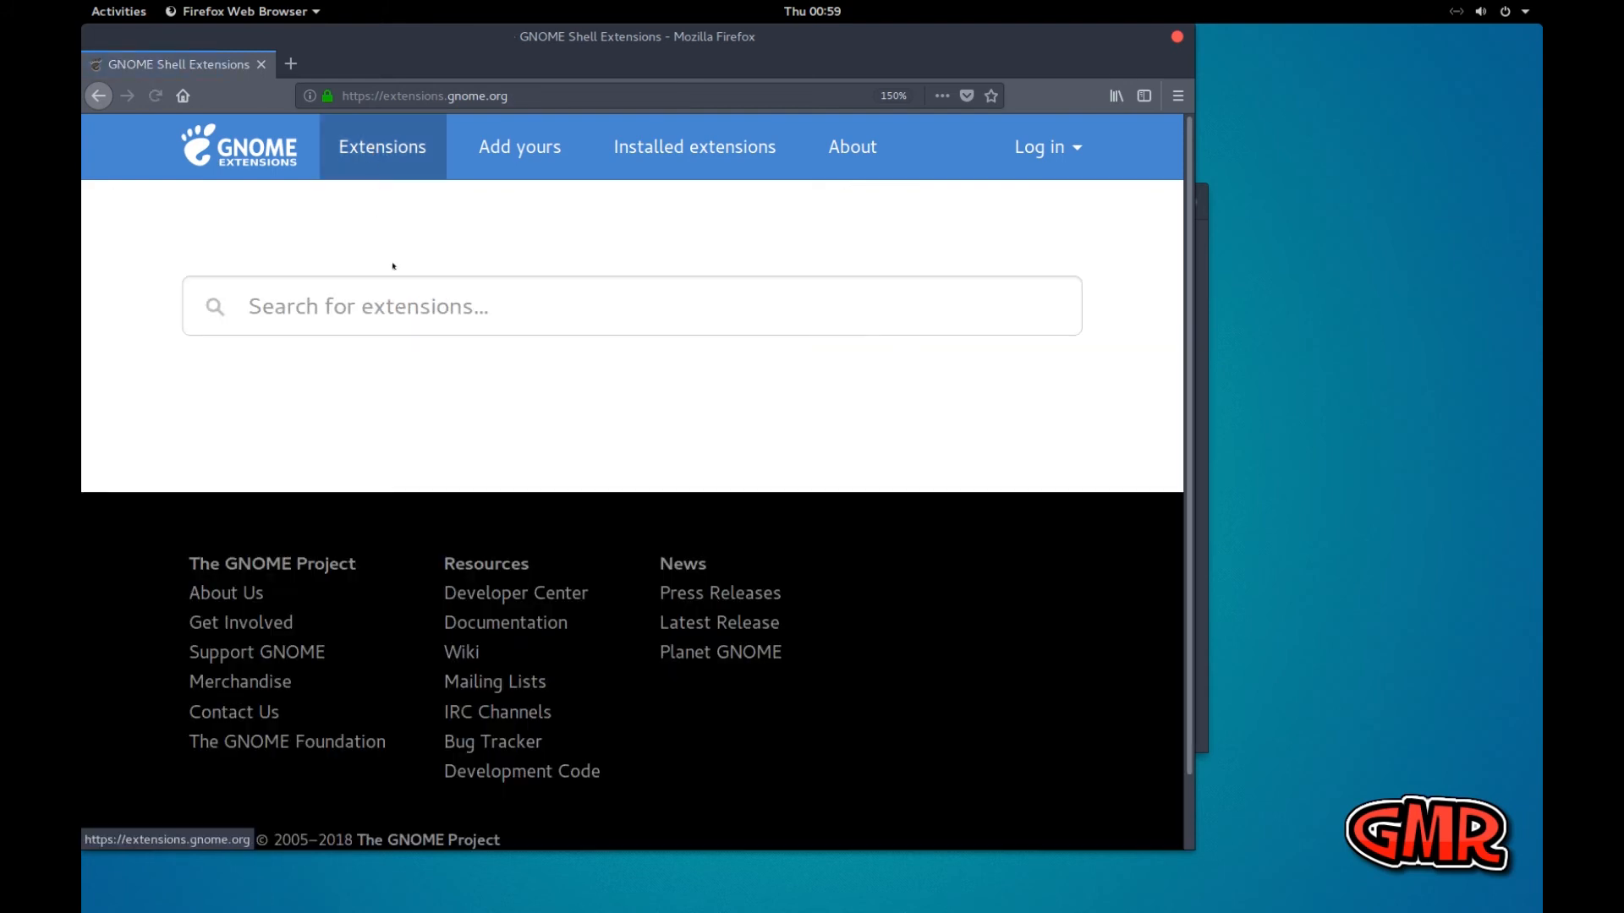
click(404, 304)
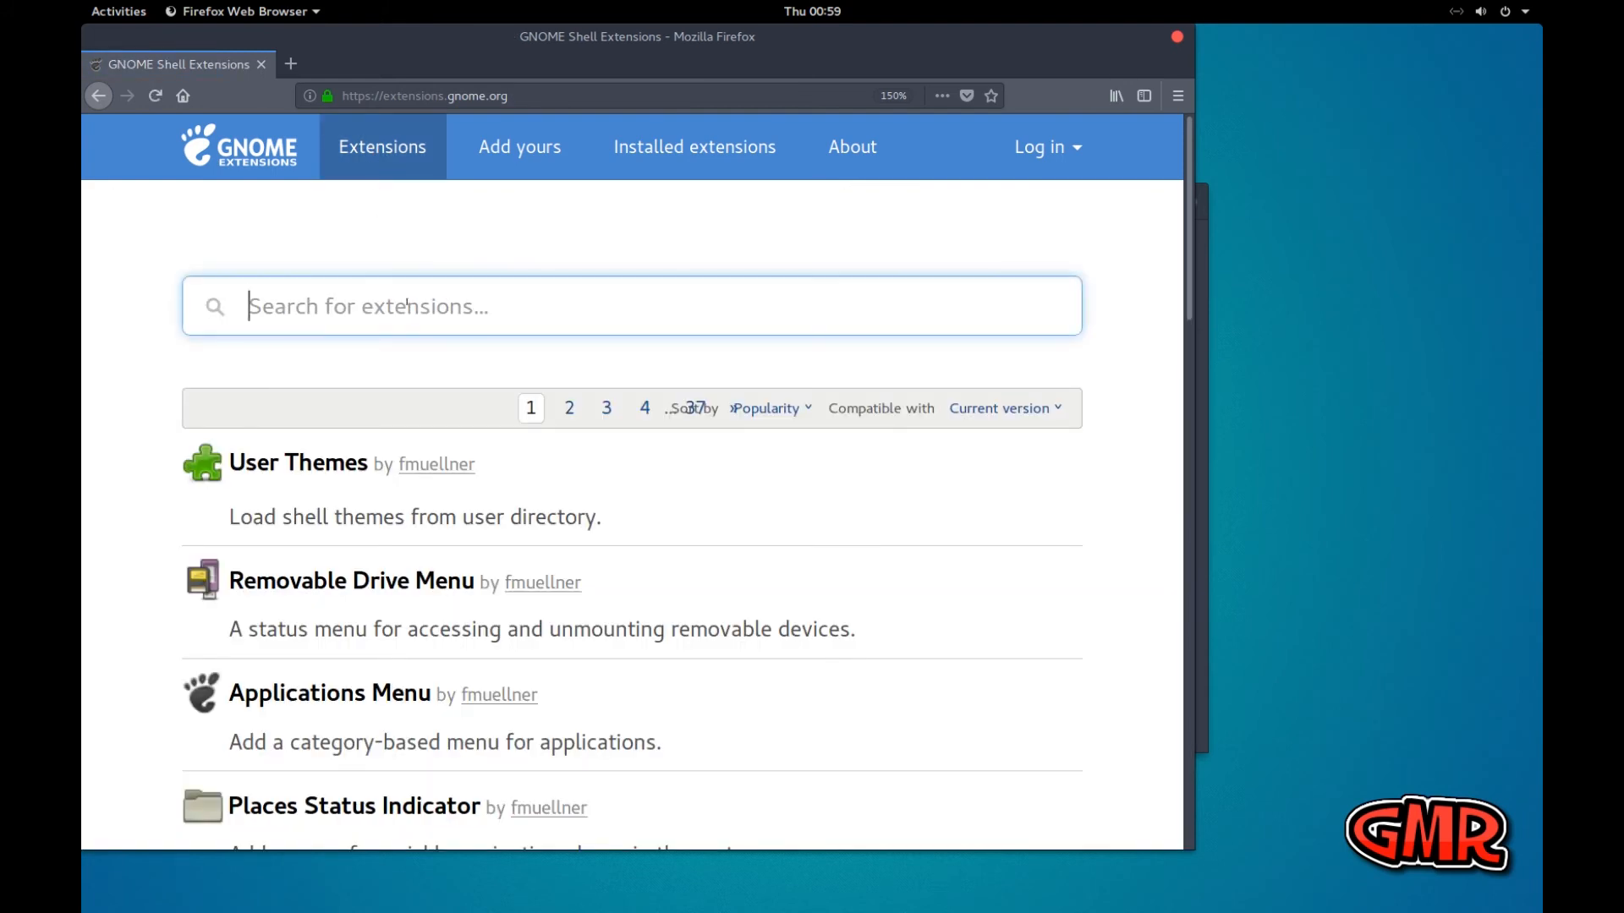
text(tab)
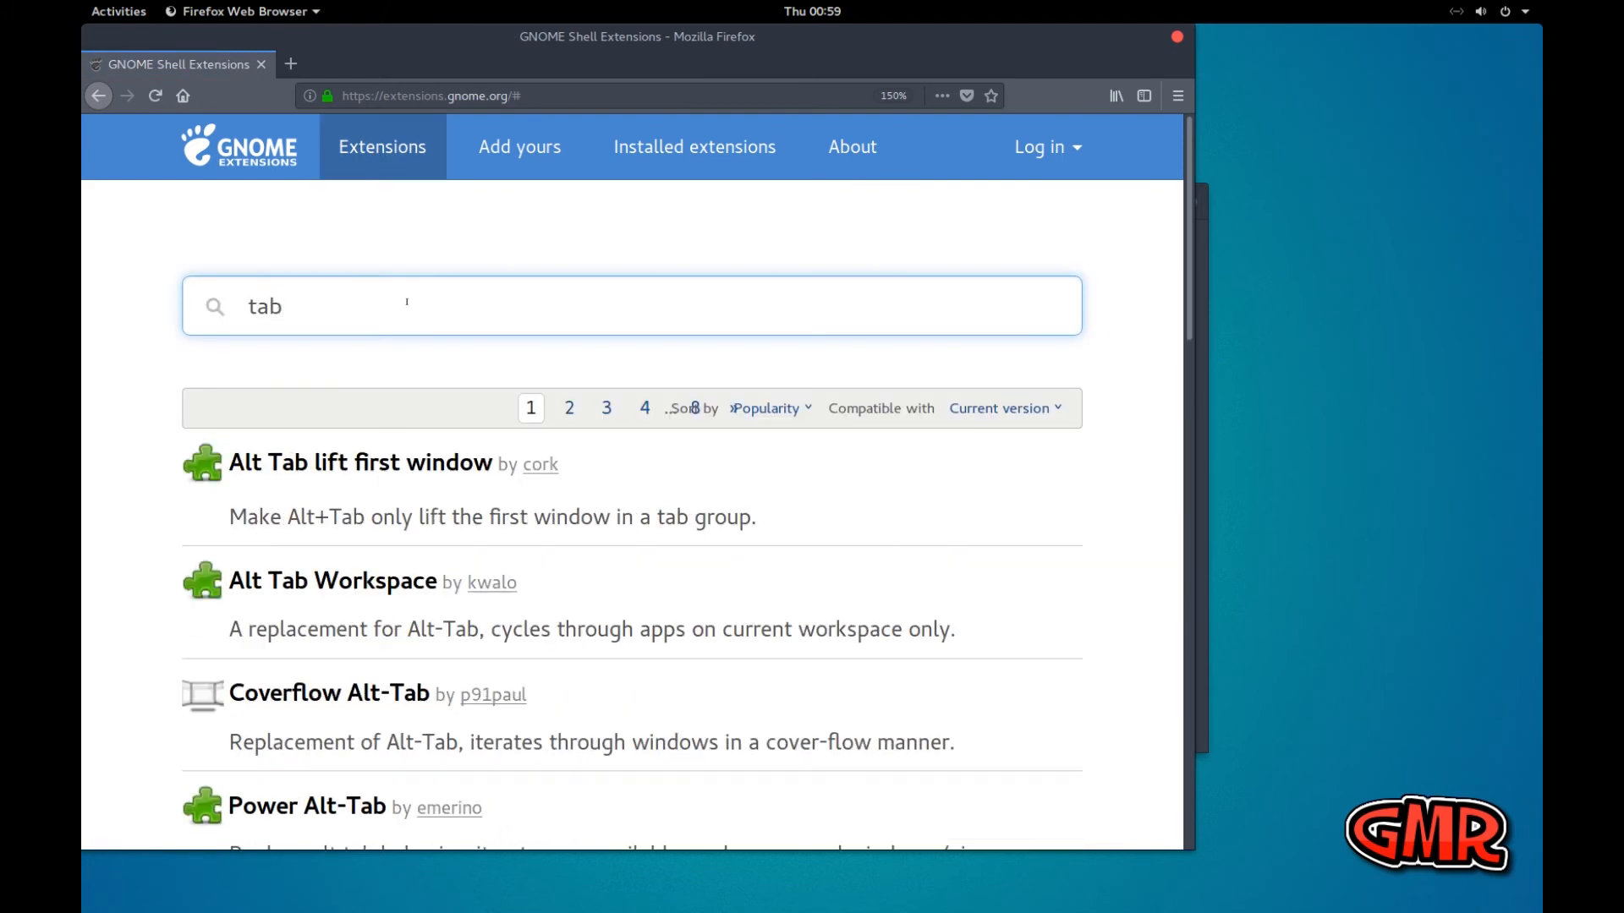
scroll(397, 357, down, 3)
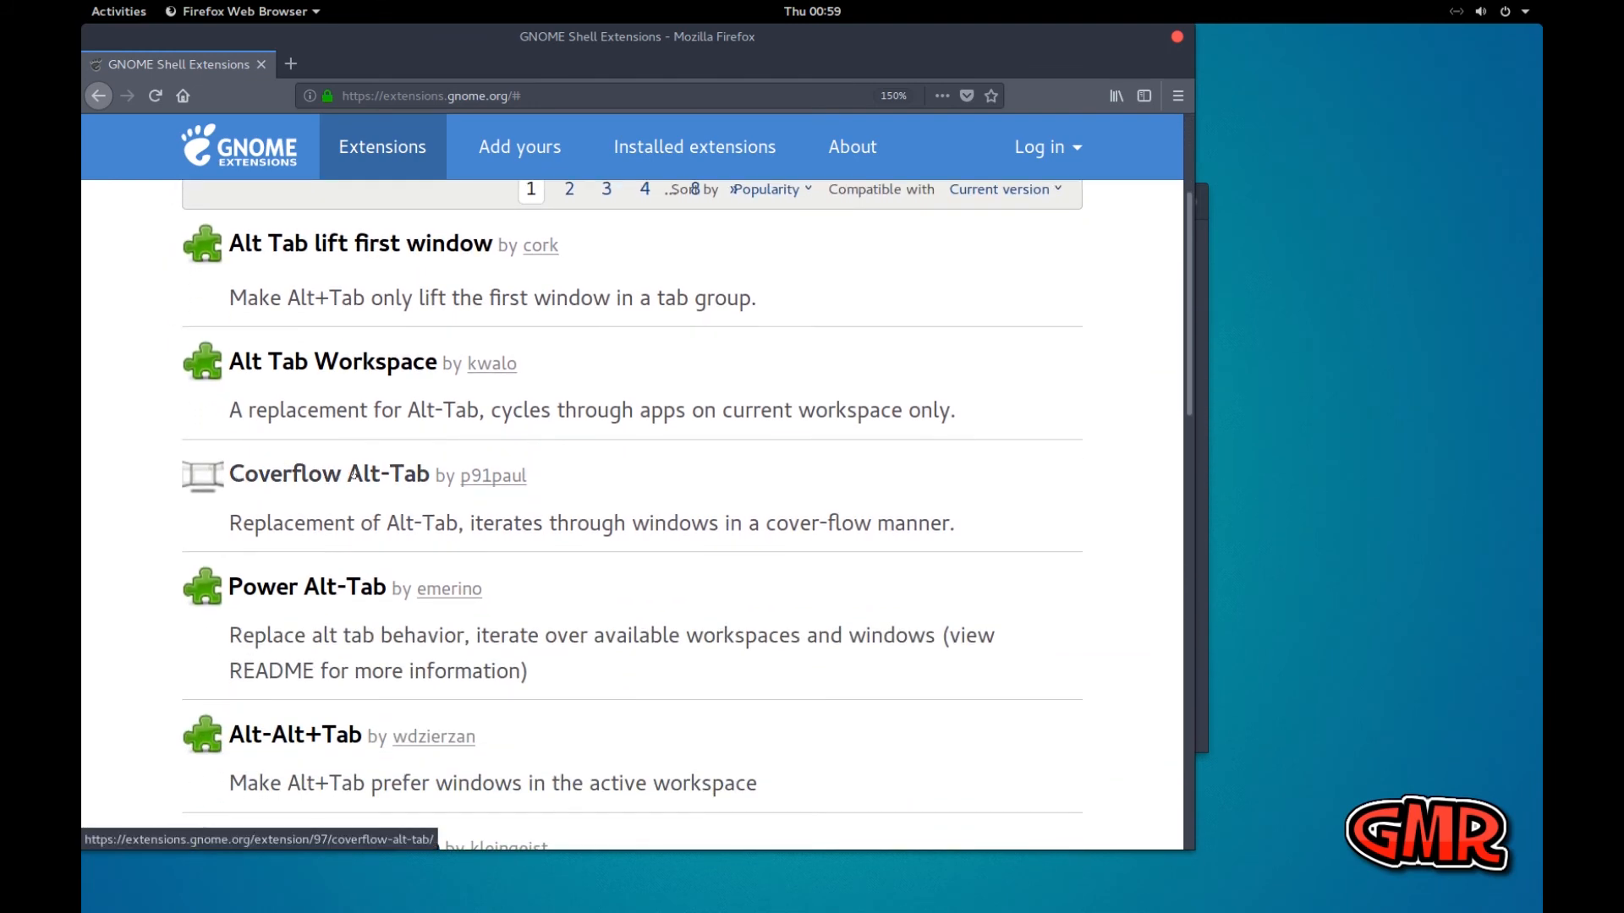
click(357, 473)
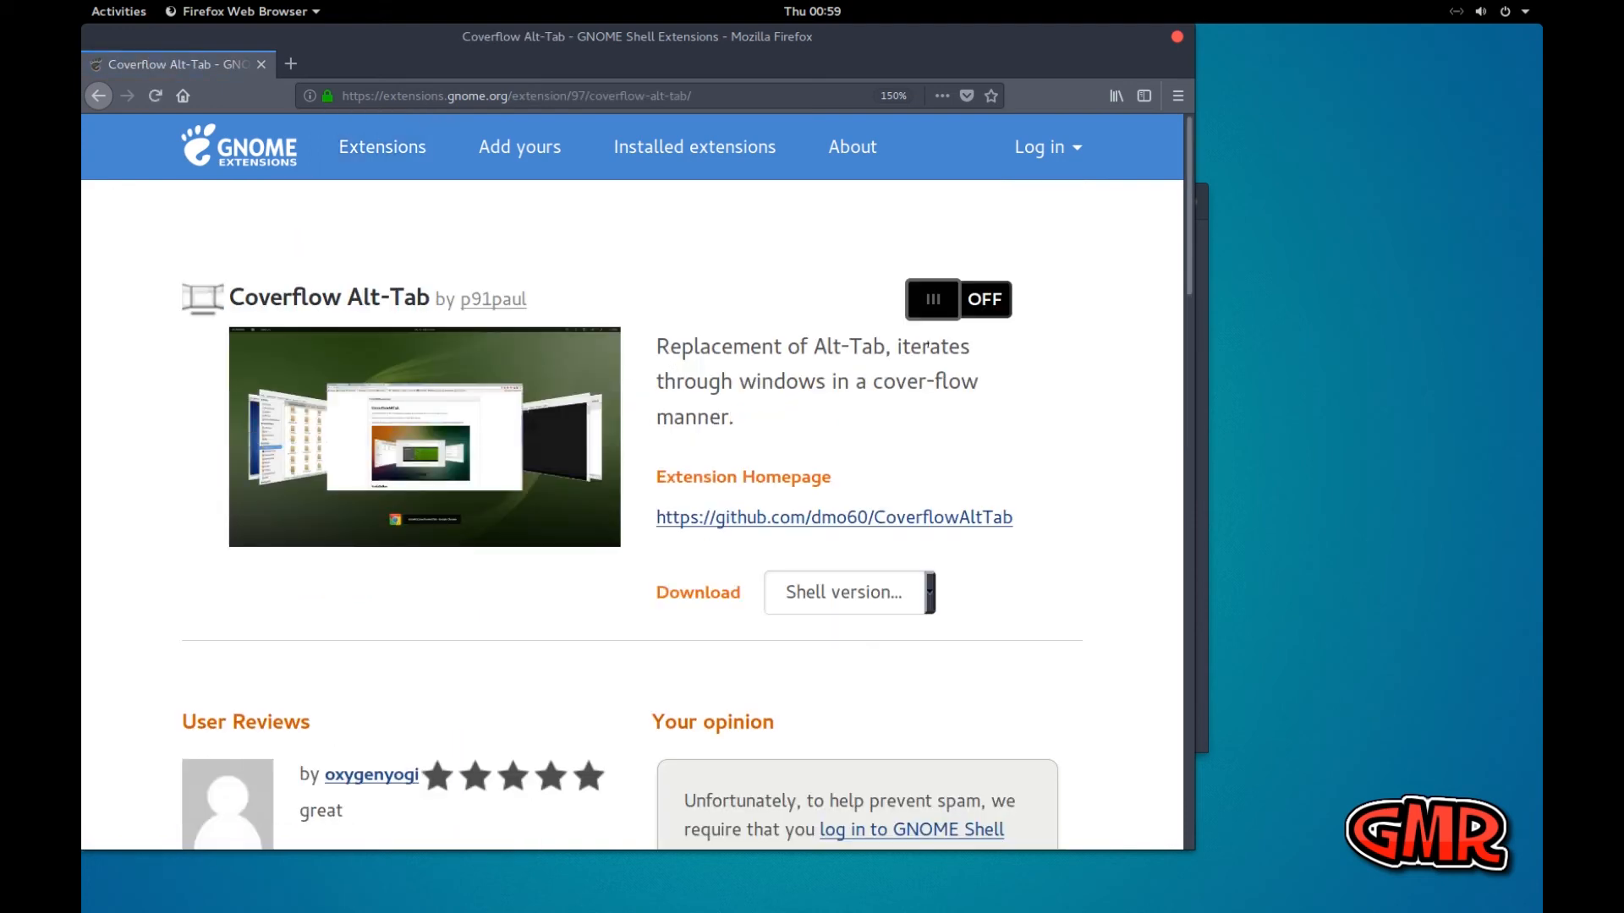
Switch on and install Coverflow Alt-Tab, and close the Firefox and Tweaks windows
click(987, 302)
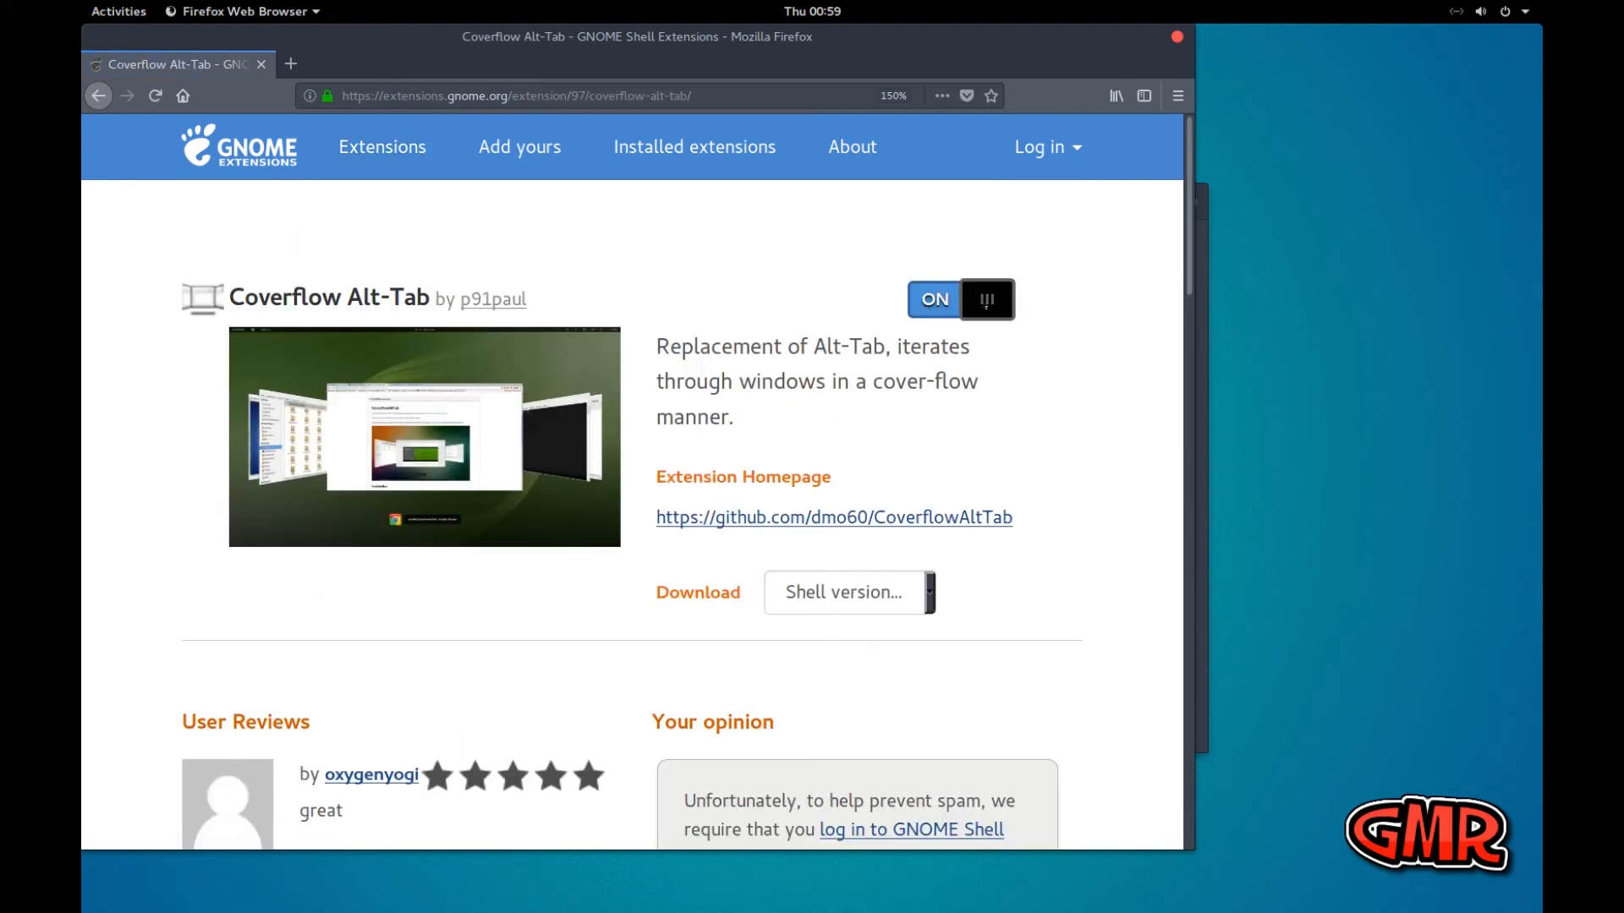
click(906, 521)
click(1176, 37)
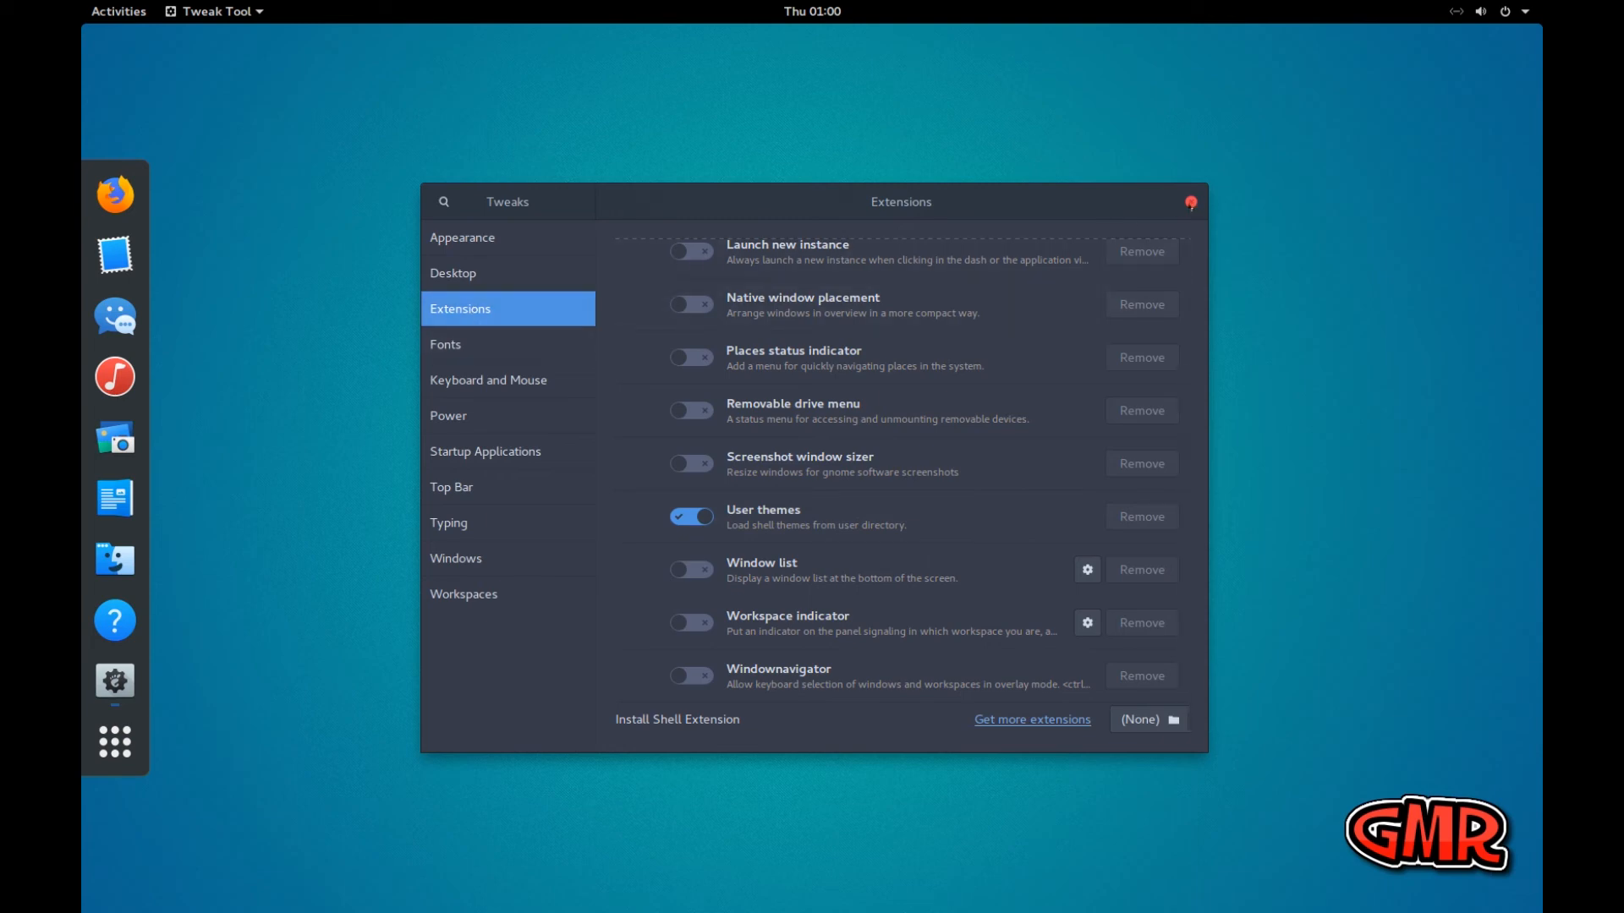
click(1191, 203)
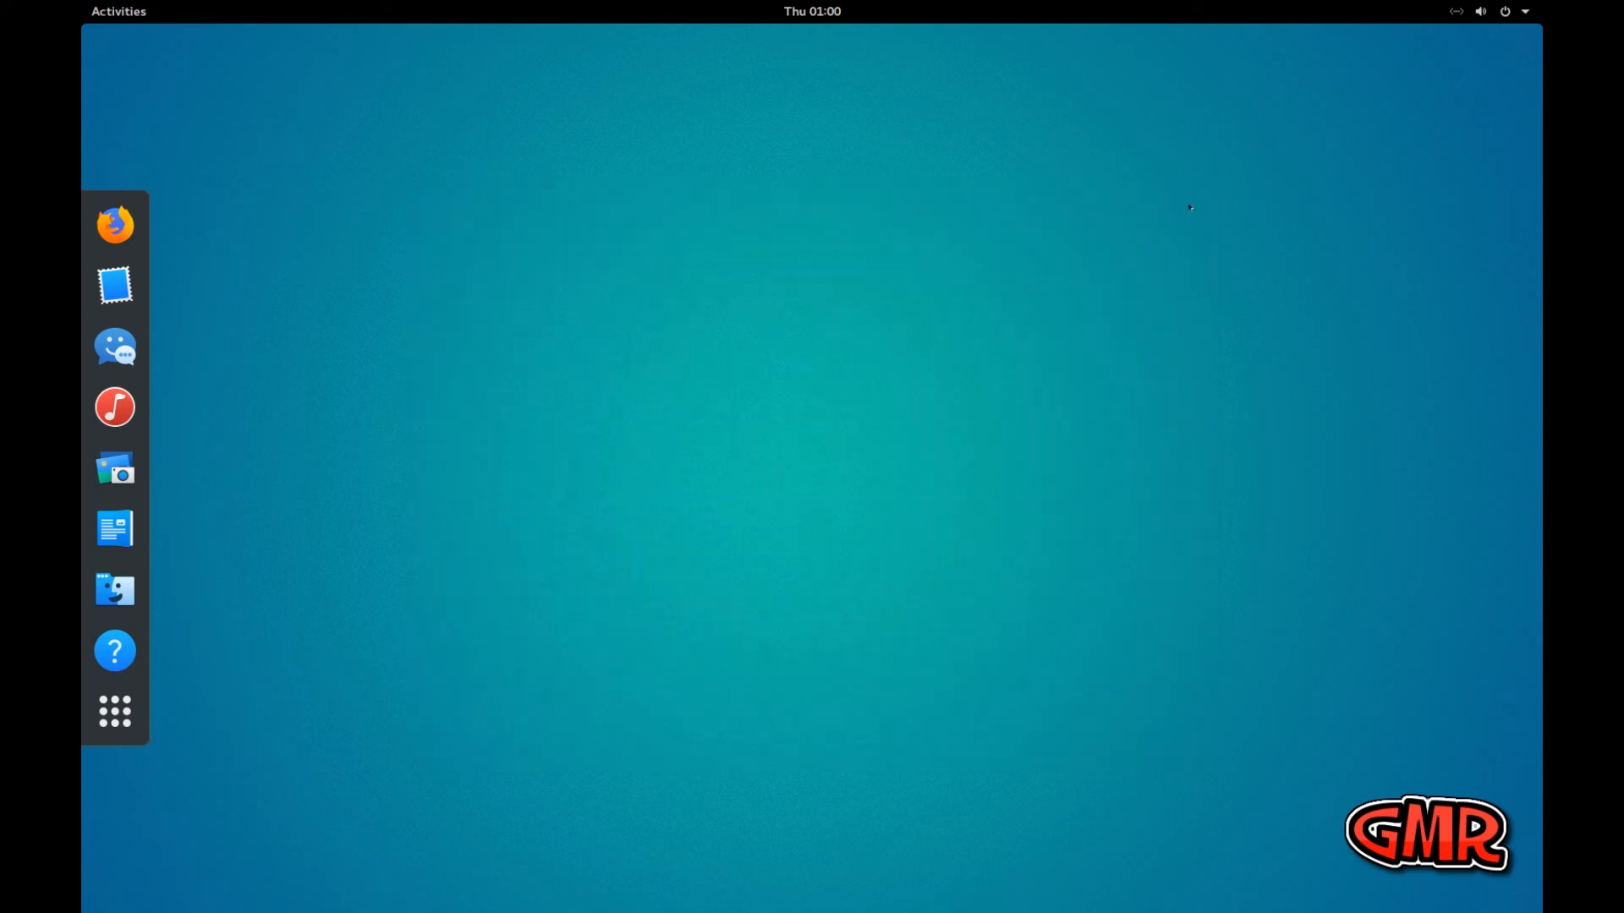
Look through the installed applications, search them for "t", and launch Tweak Tool
click(113, 712)
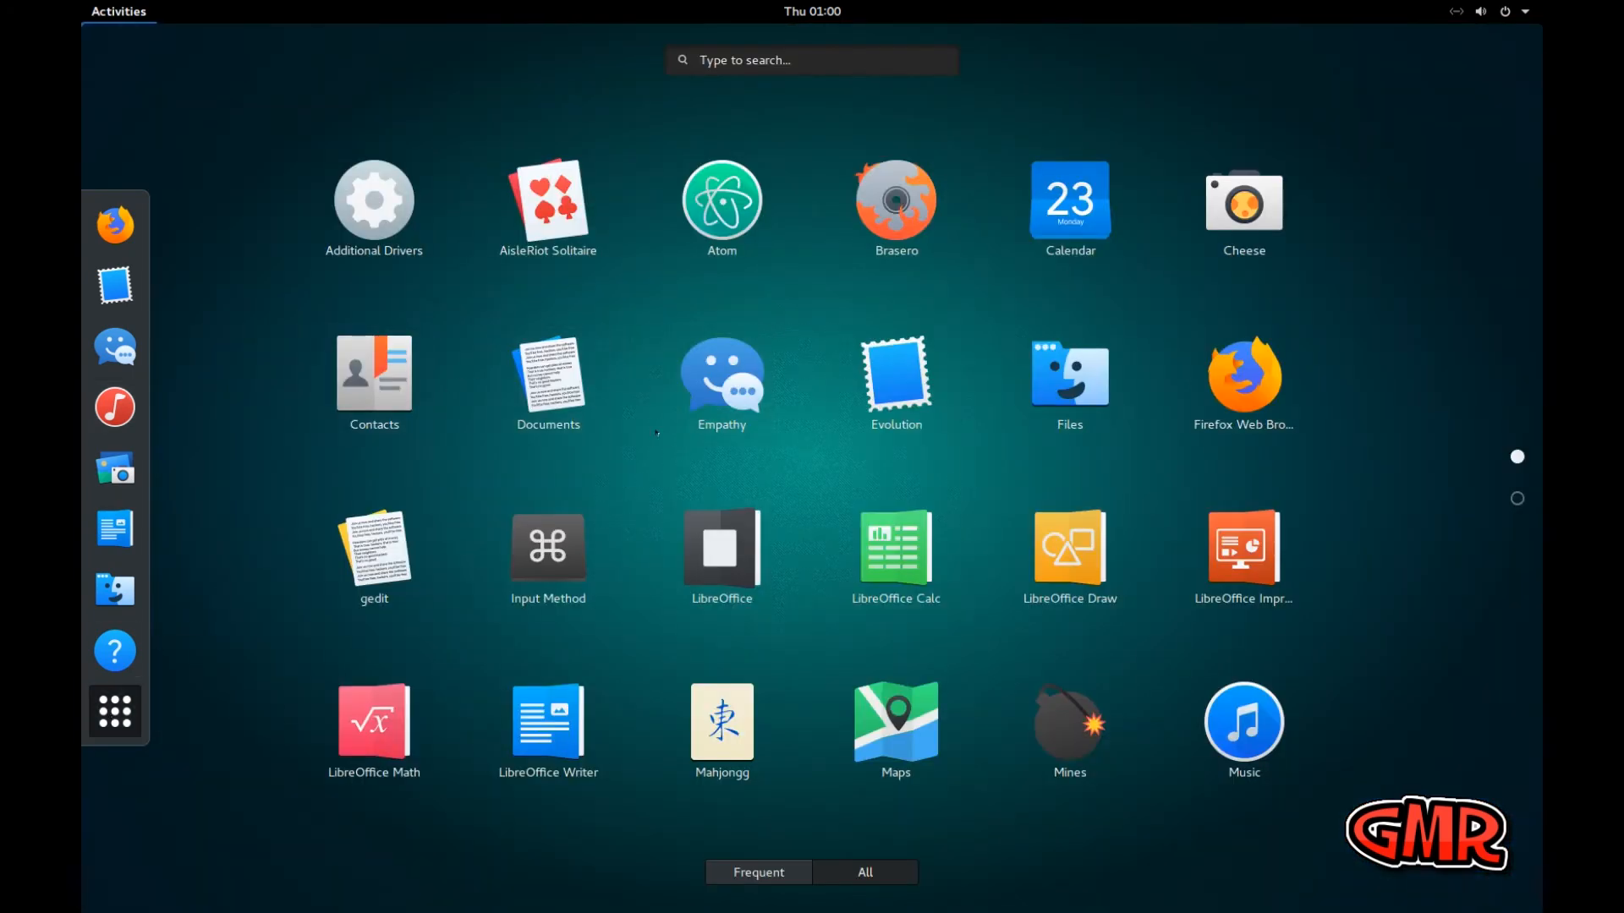
scroll(642, 429, down, 1)
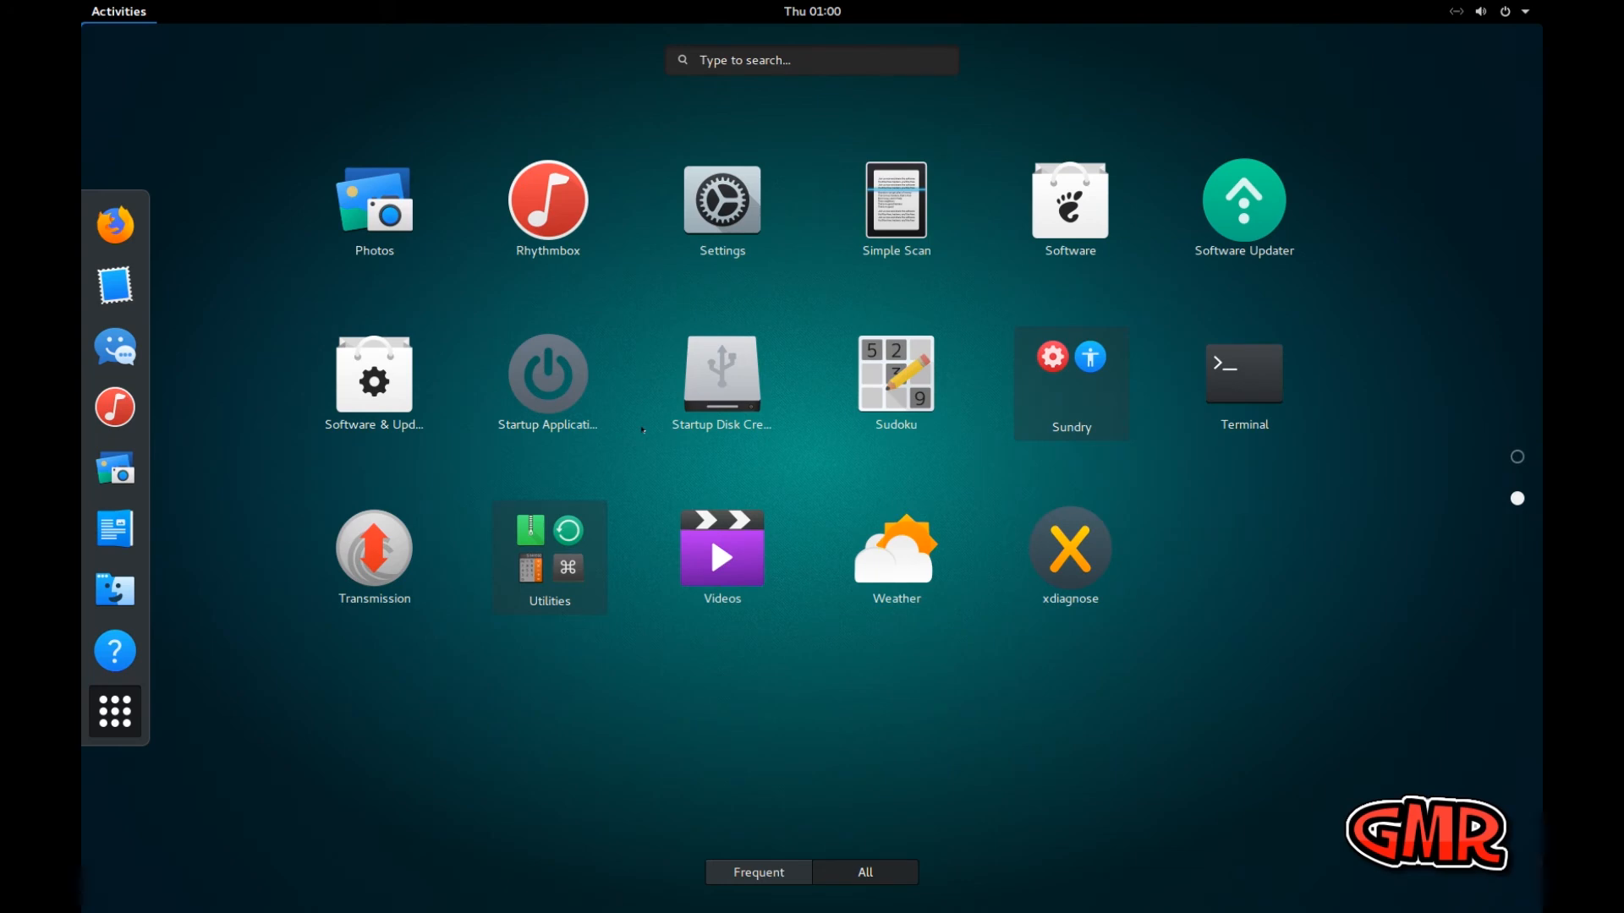
scroll(643, 429, up, 1)
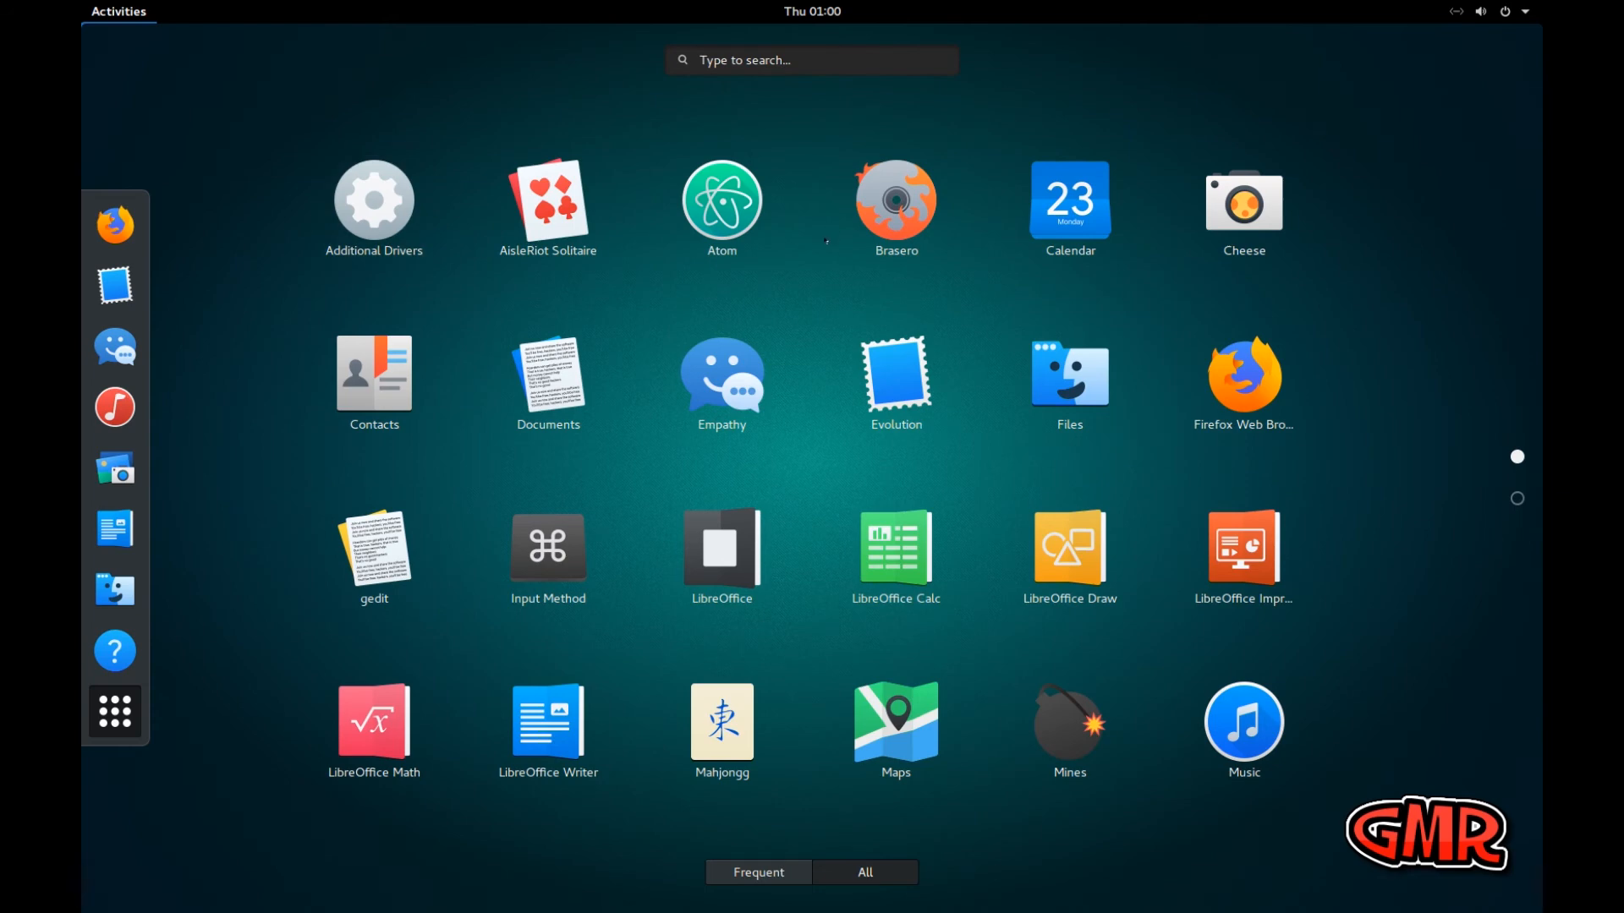
scroll(812, 456, down, 1)
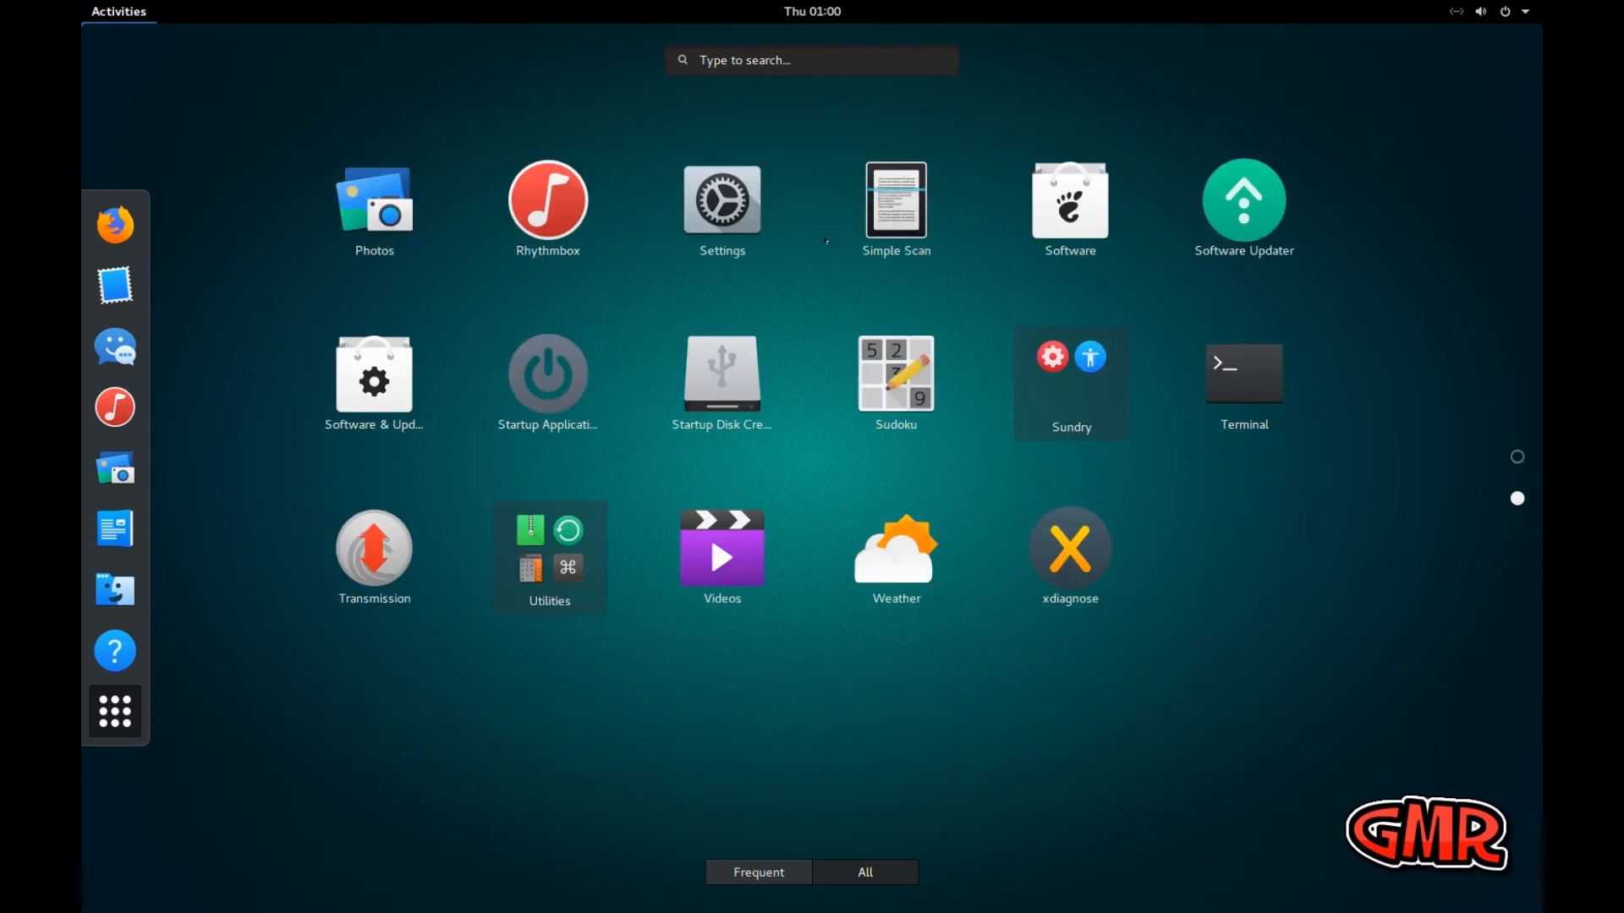
scroll(709, 535, up, 1)
click(761, 60)
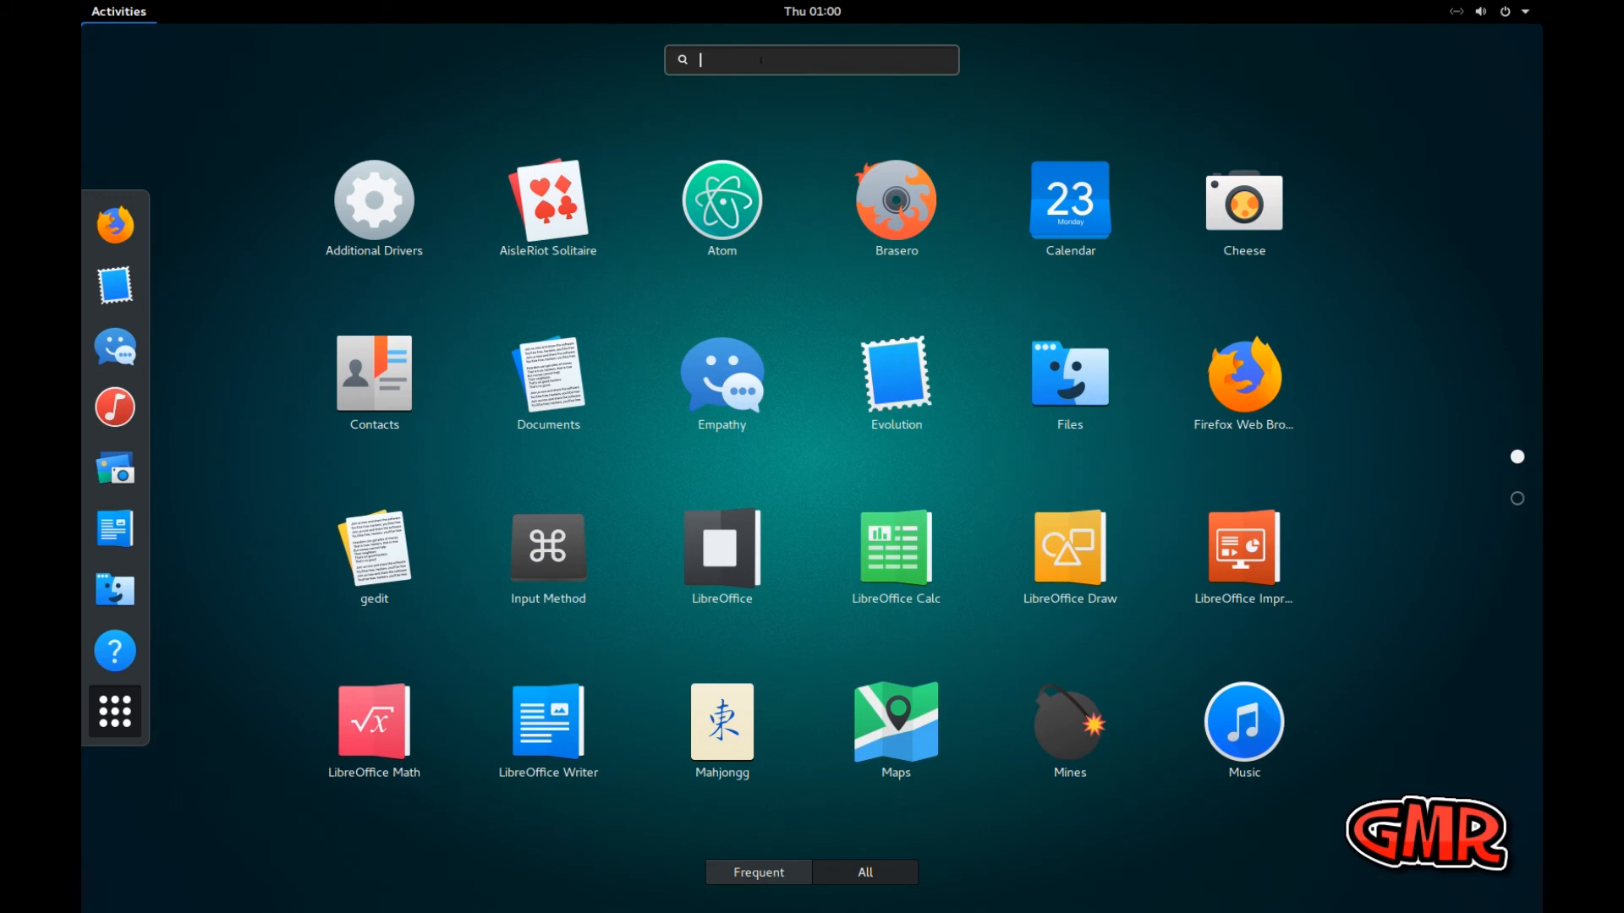
text(t)
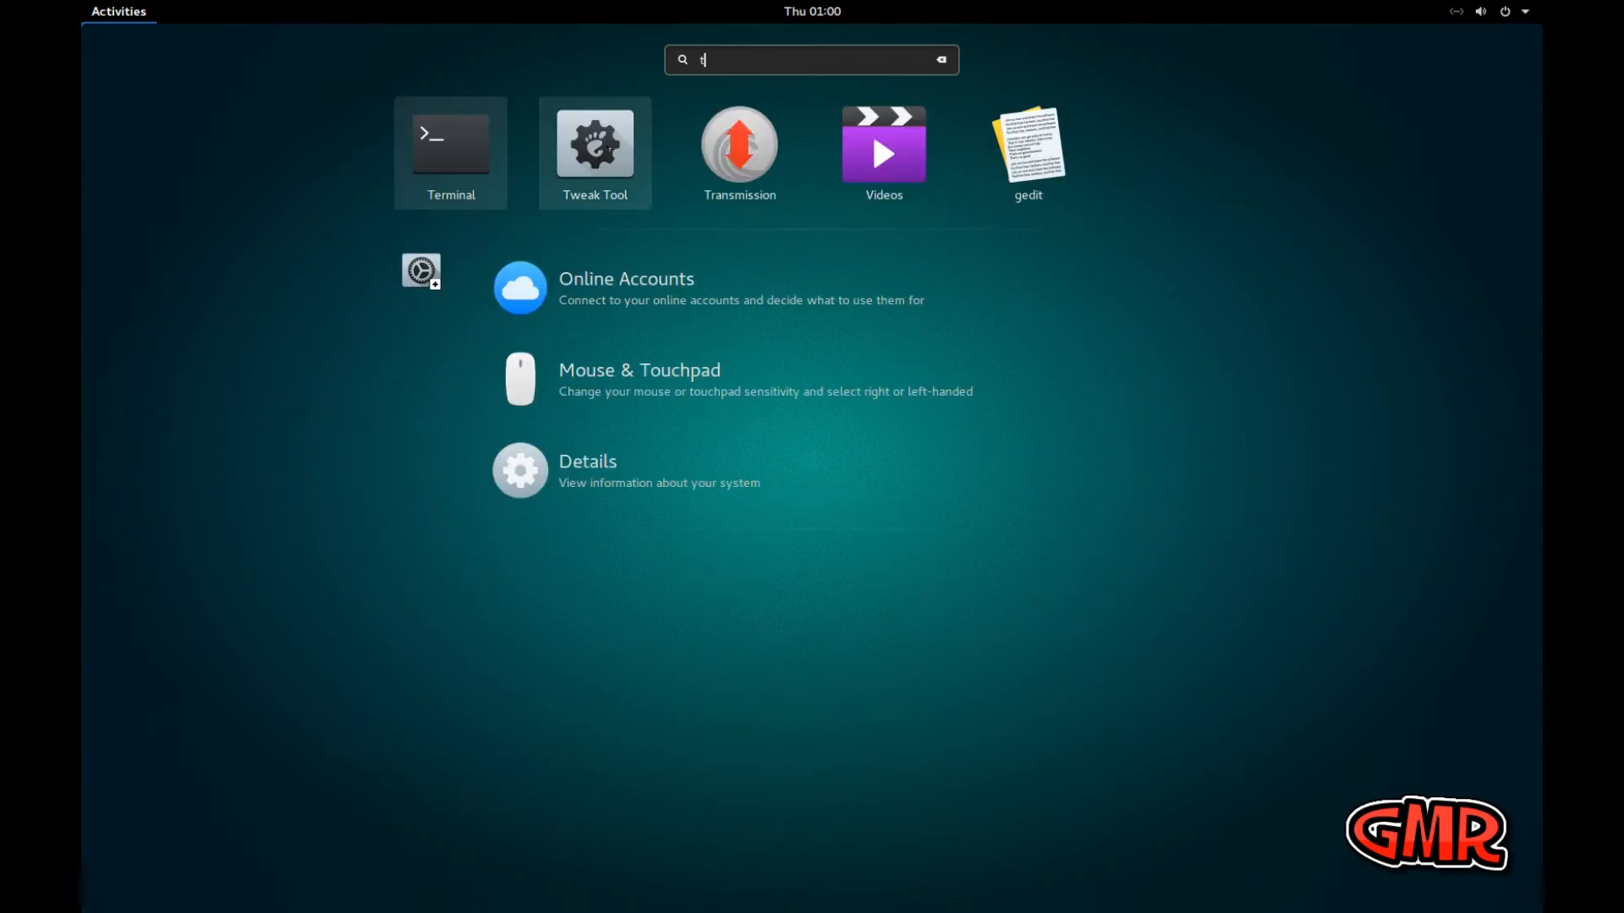
click(614, 154)
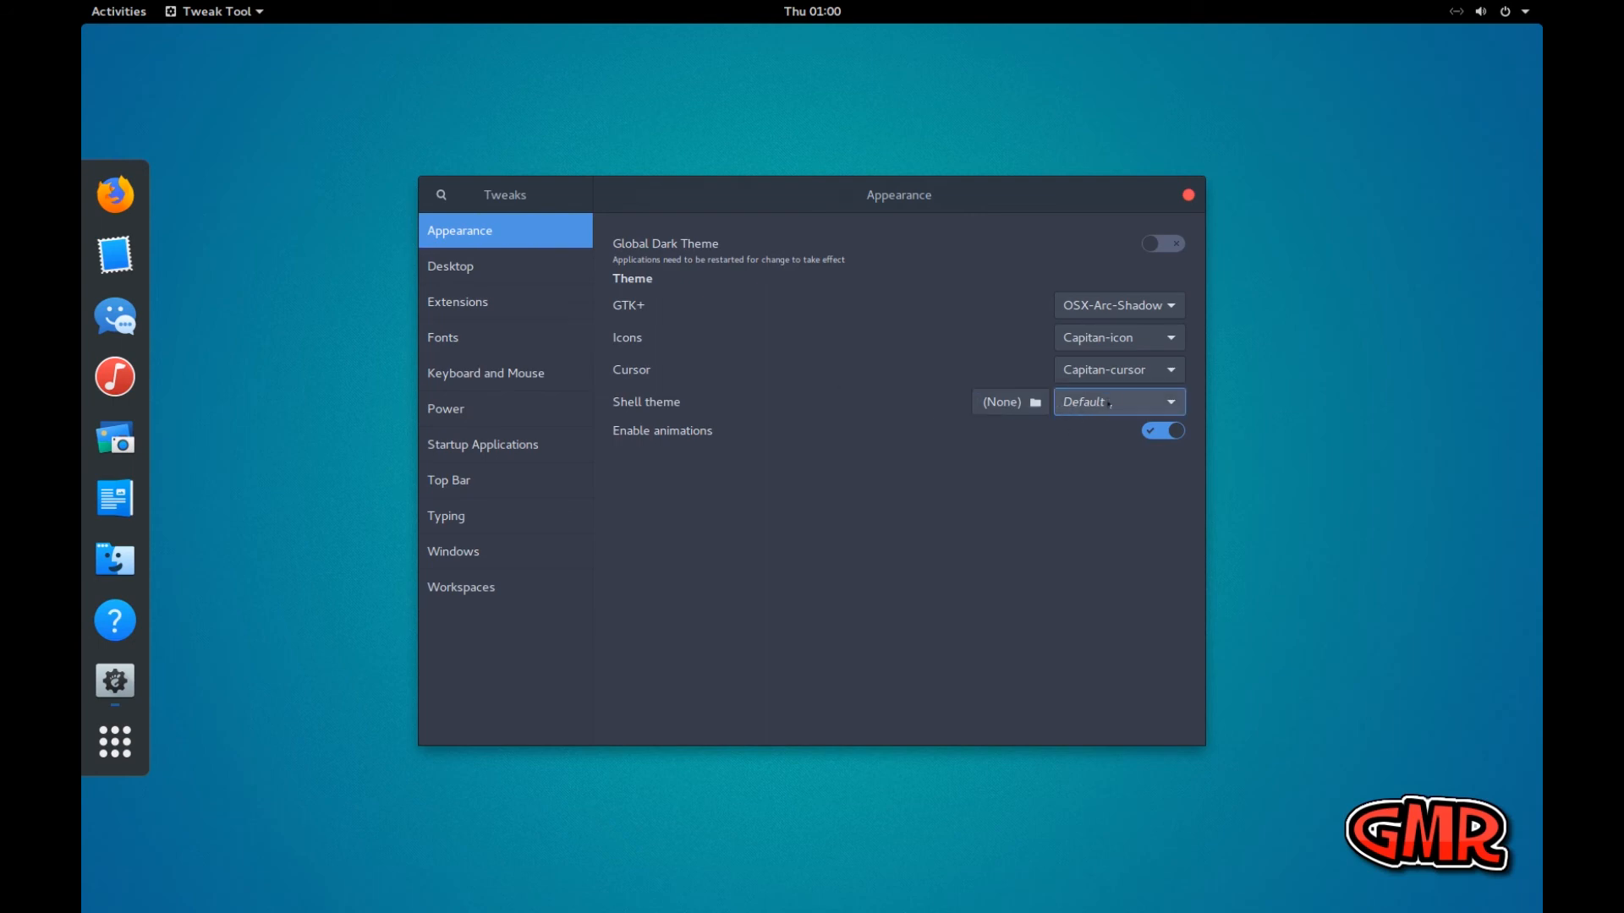
Set the shell theme to Human and check its look in the activities overview
click(1110, 403)
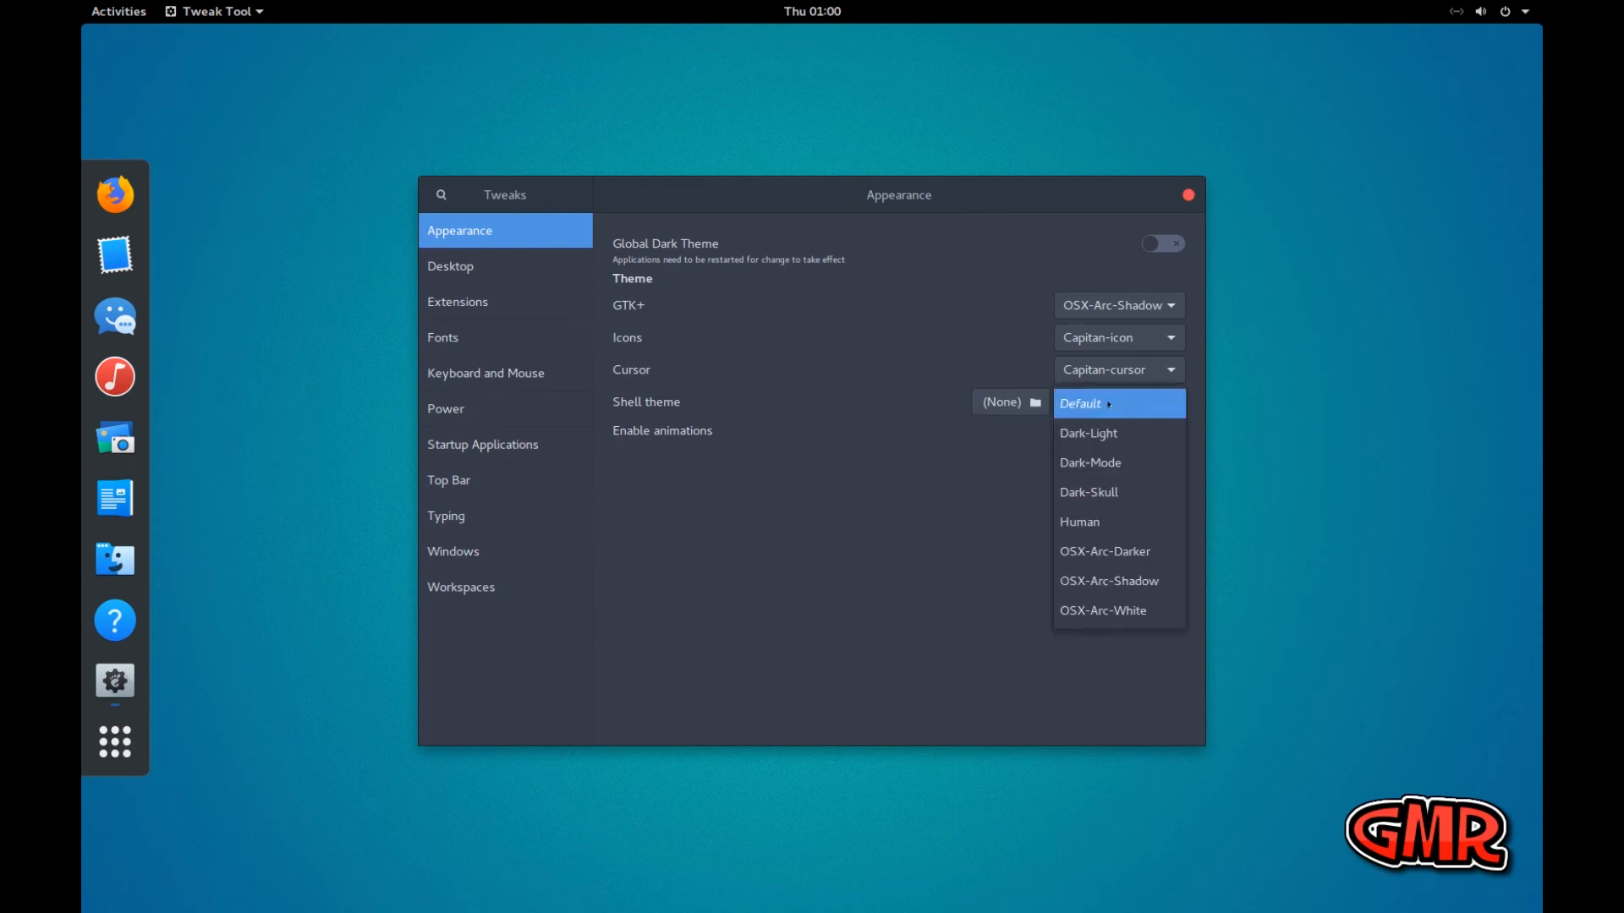
click(1102, 524)
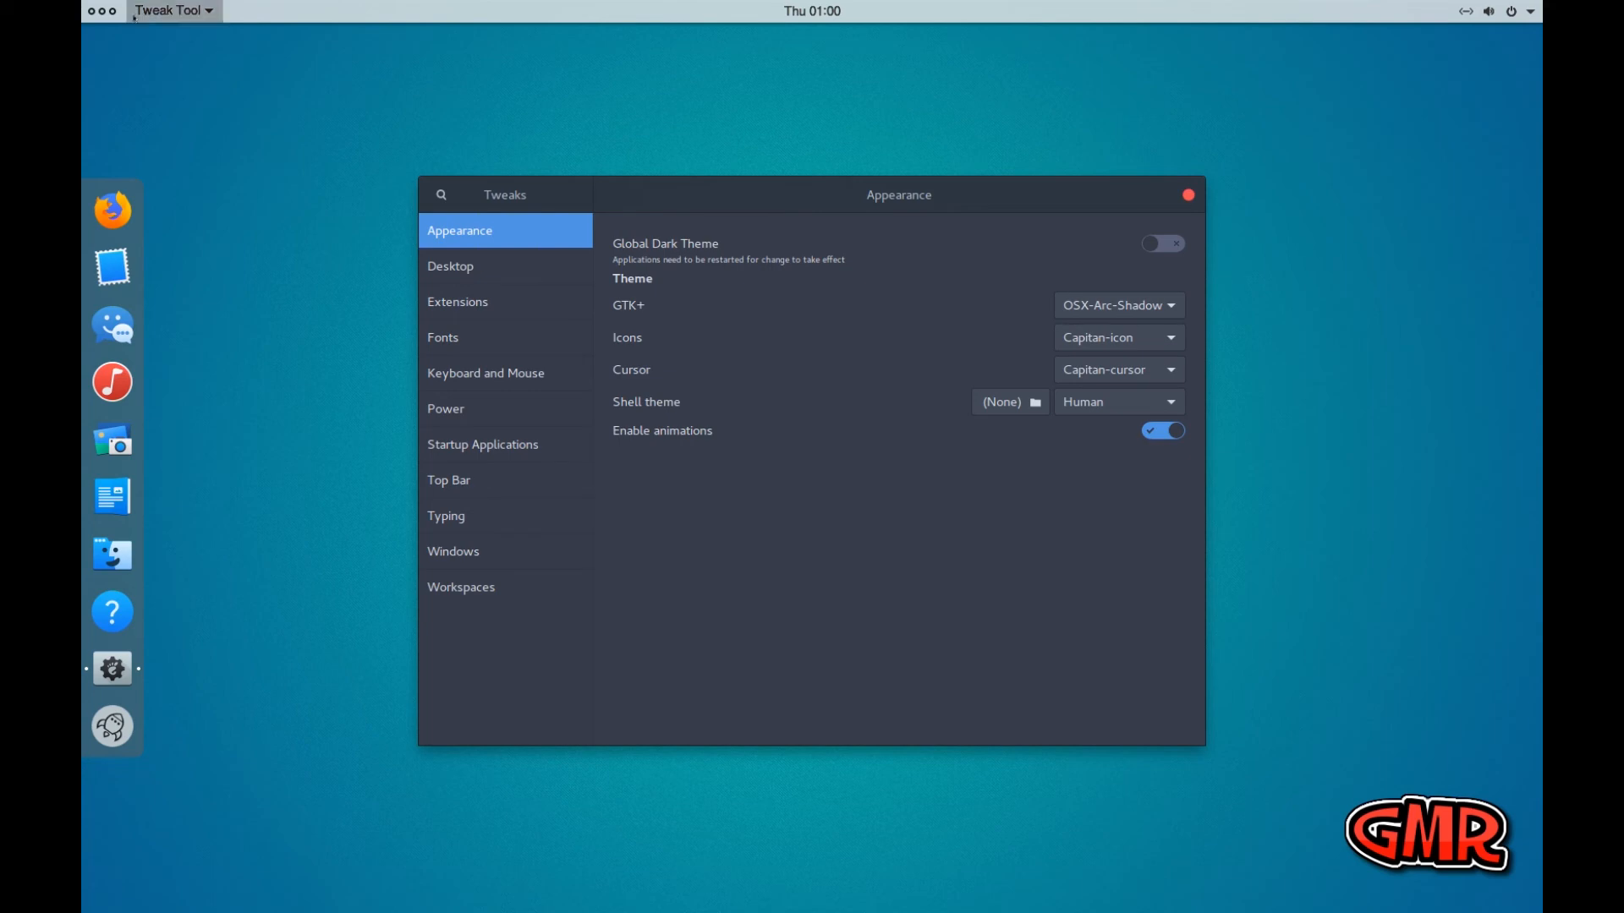
click(109, 11)
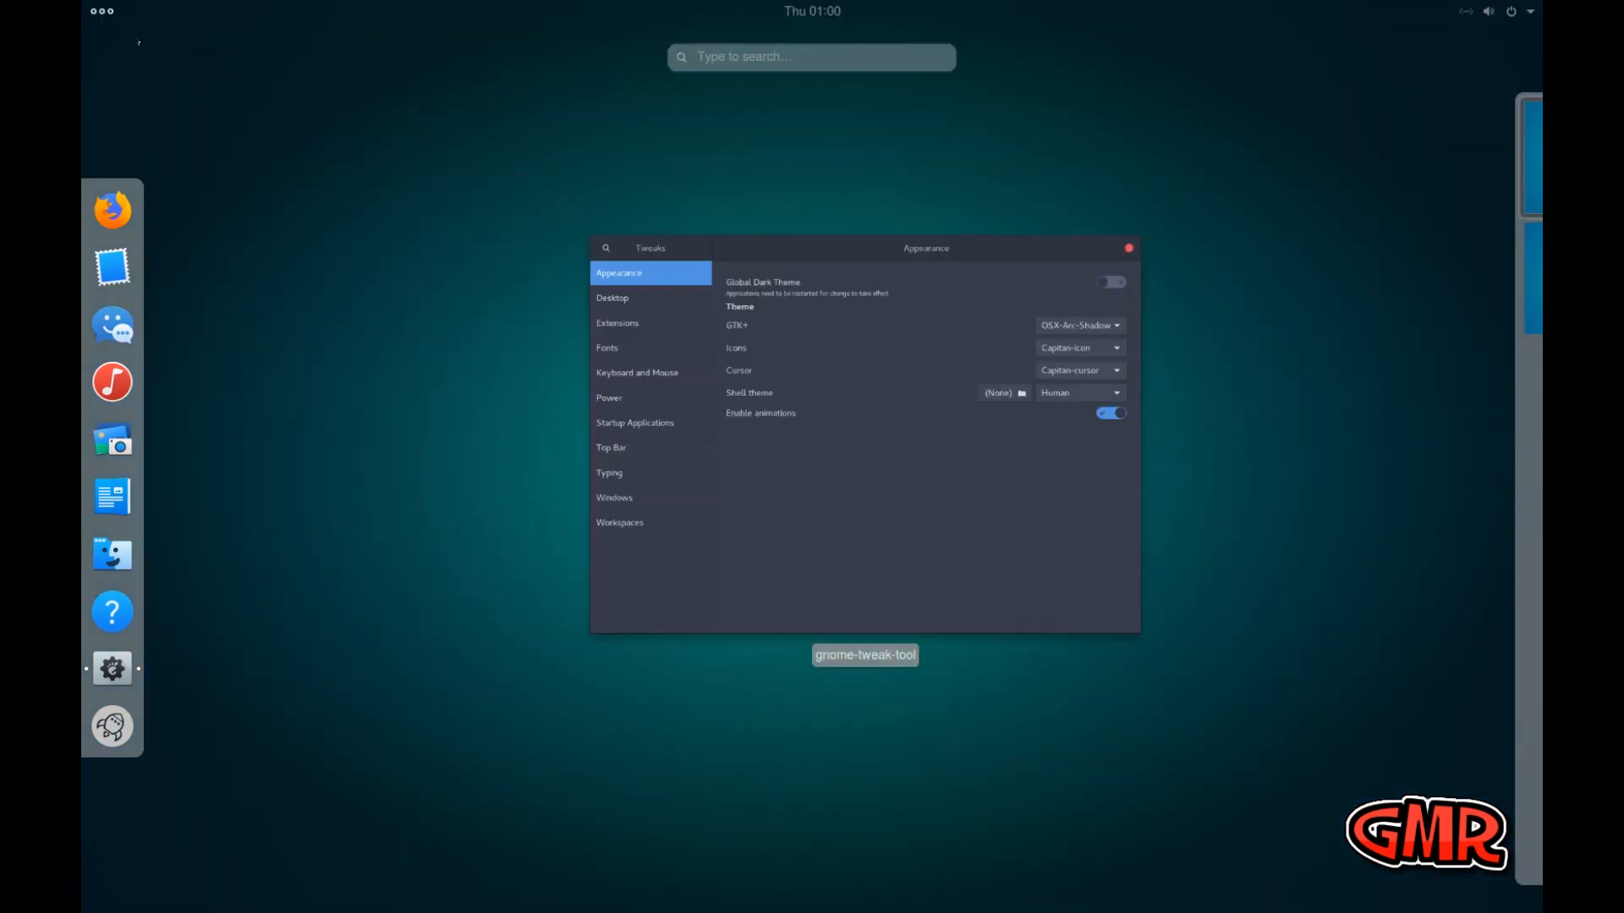
click(103, 13)
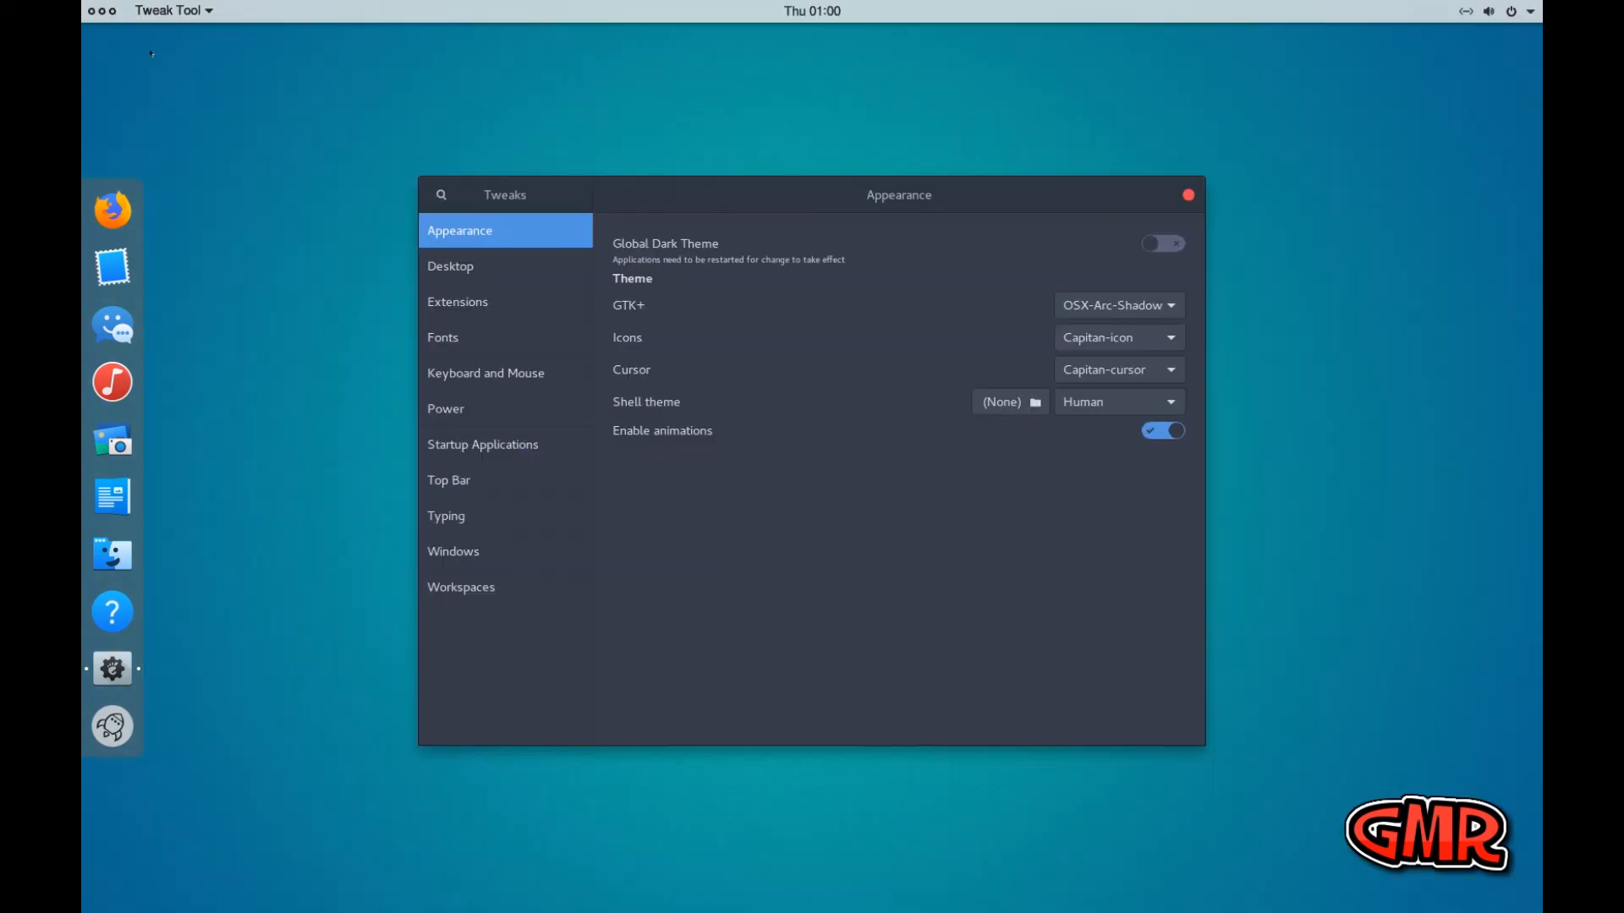
Set the Dash to Dock extension's position on screen to Bottom and close its preferences
click(457, 304)
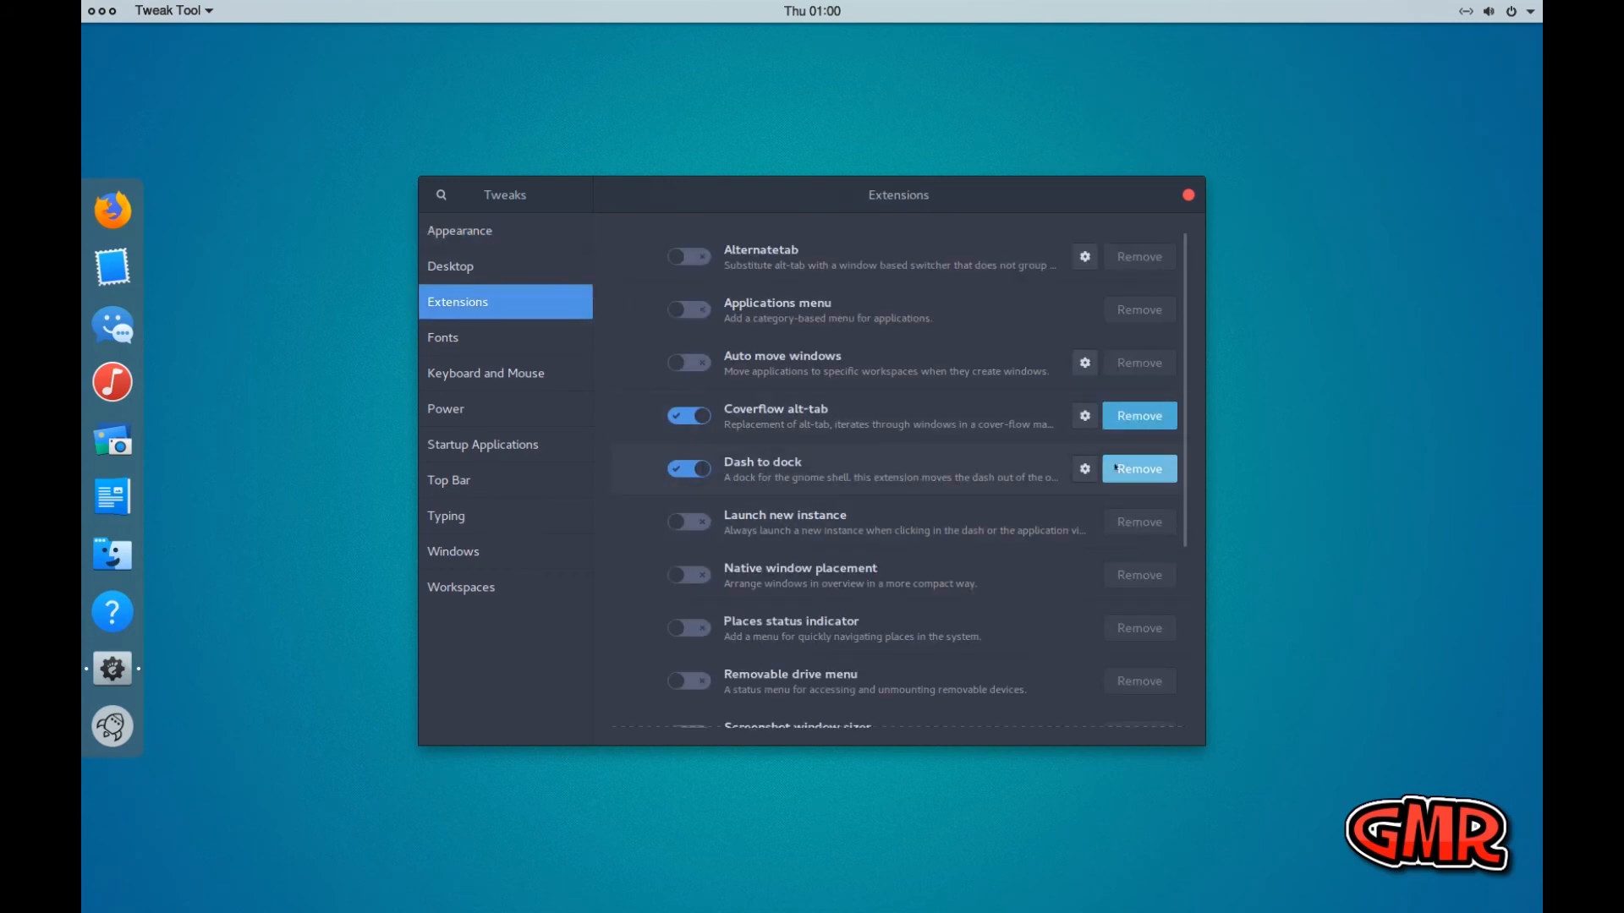
click(1085, 469)
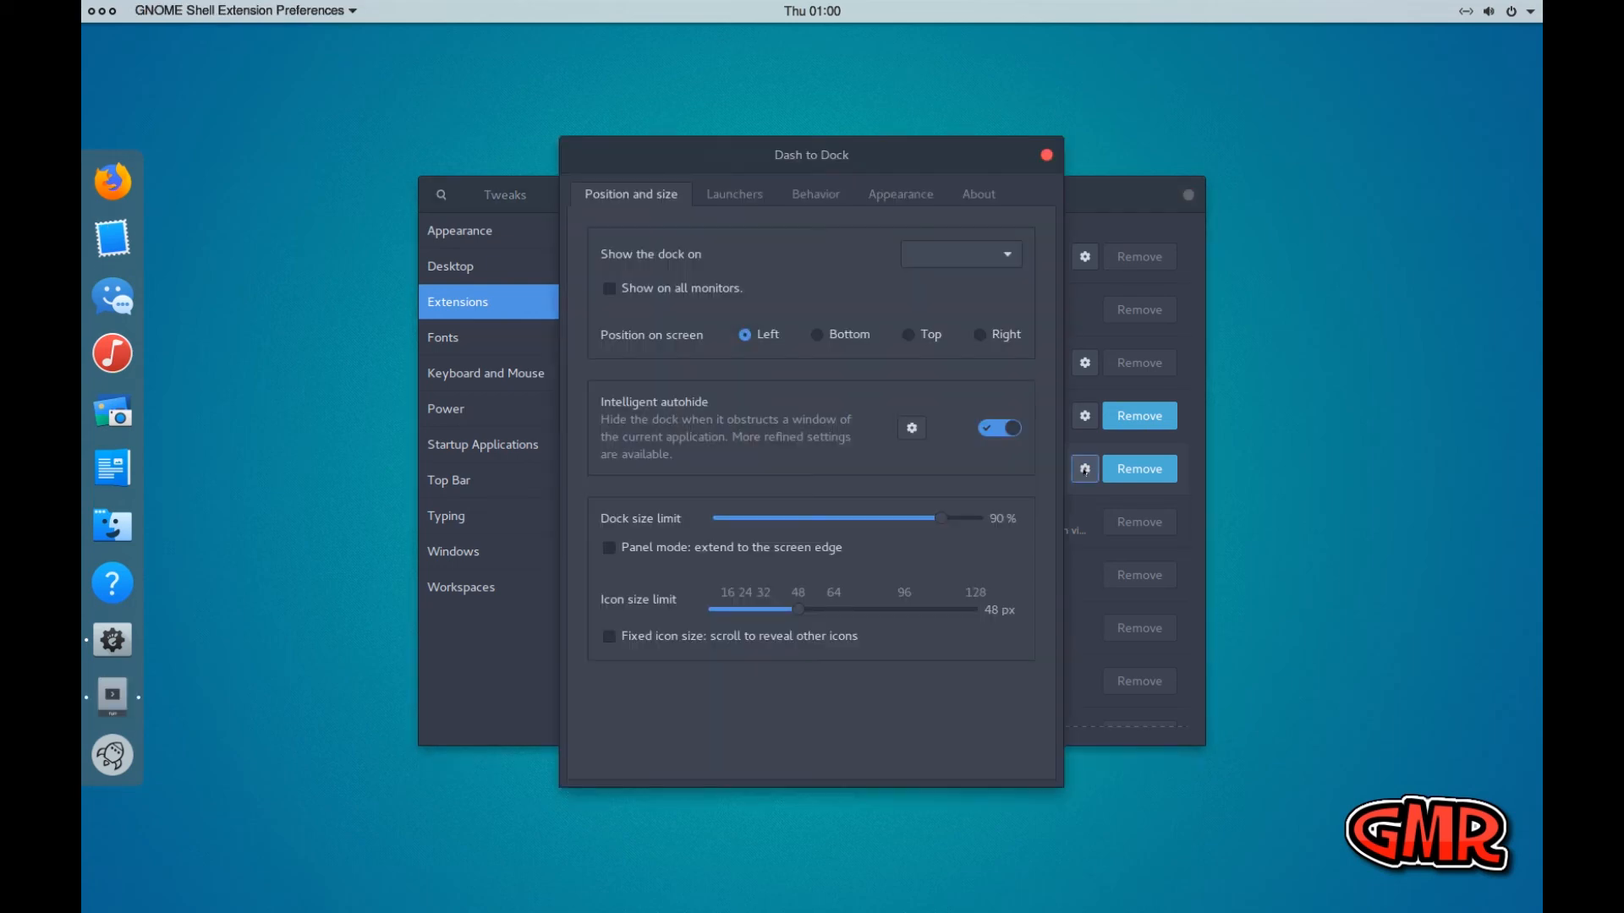
click(817, 335)
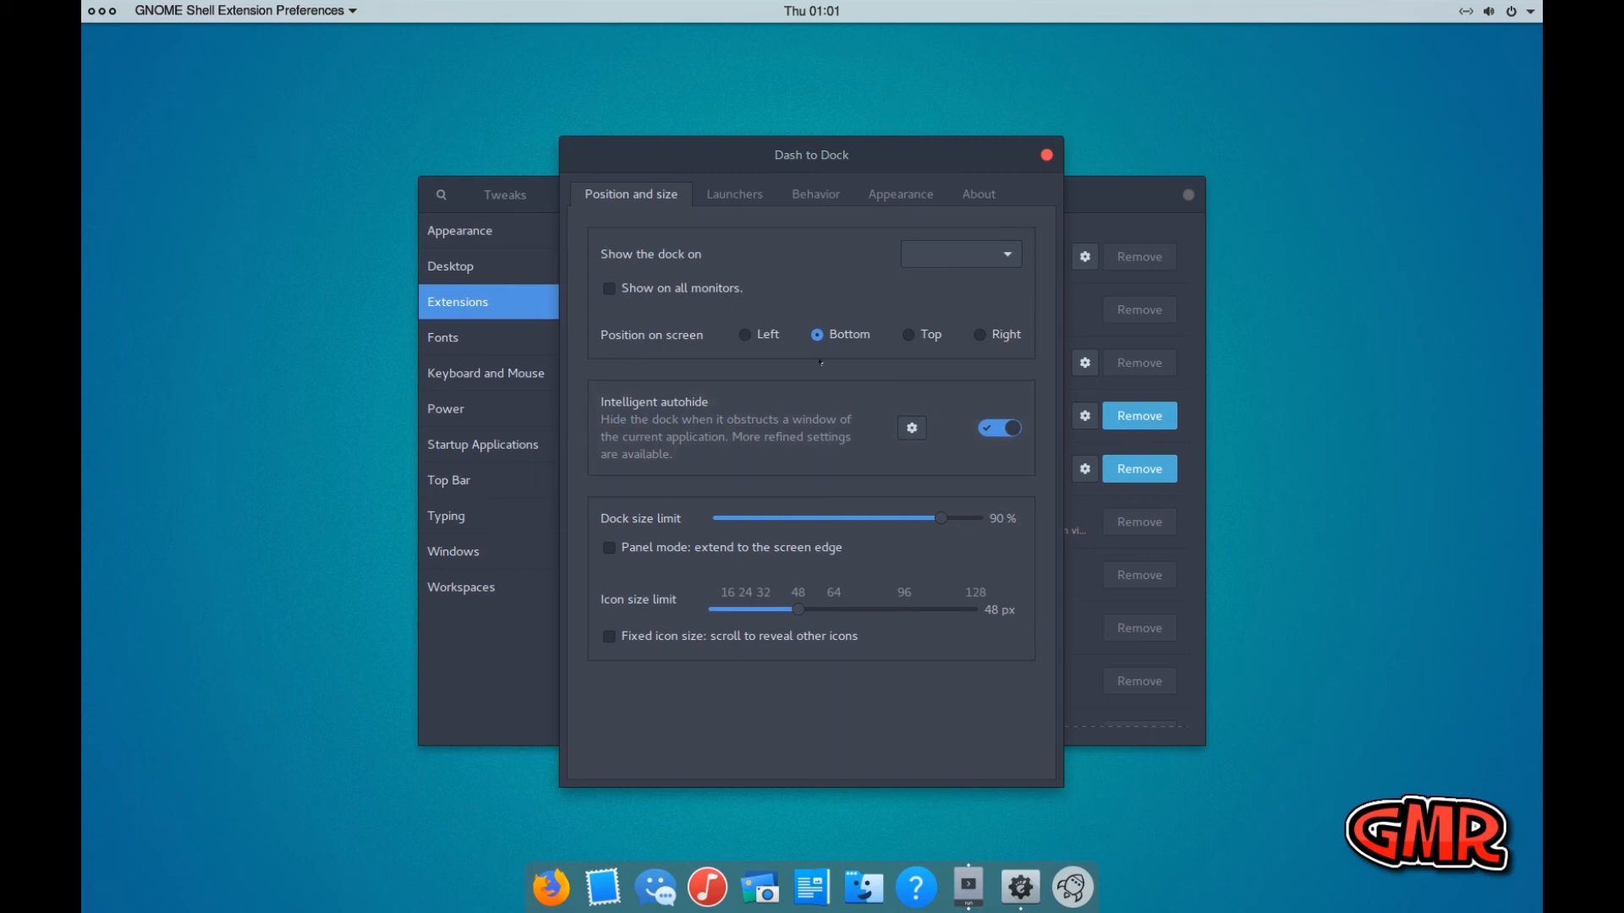
click(1049, 155)
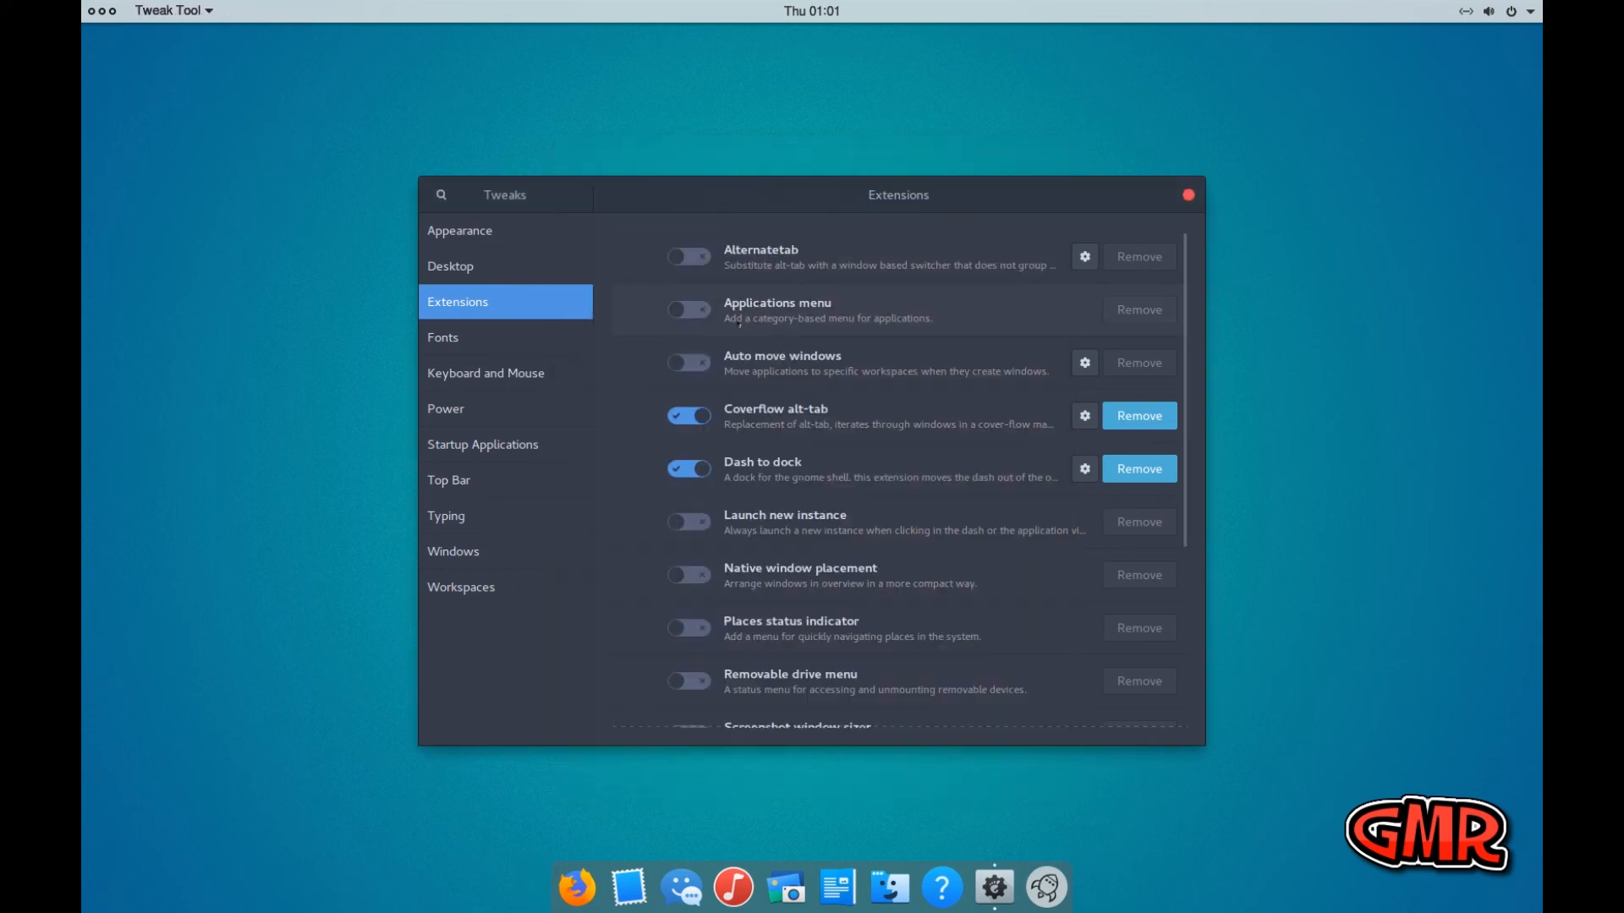
Enable the Maximize and Minimize titlebar buttons in the window settings and close Tweaks
click(500, 552)
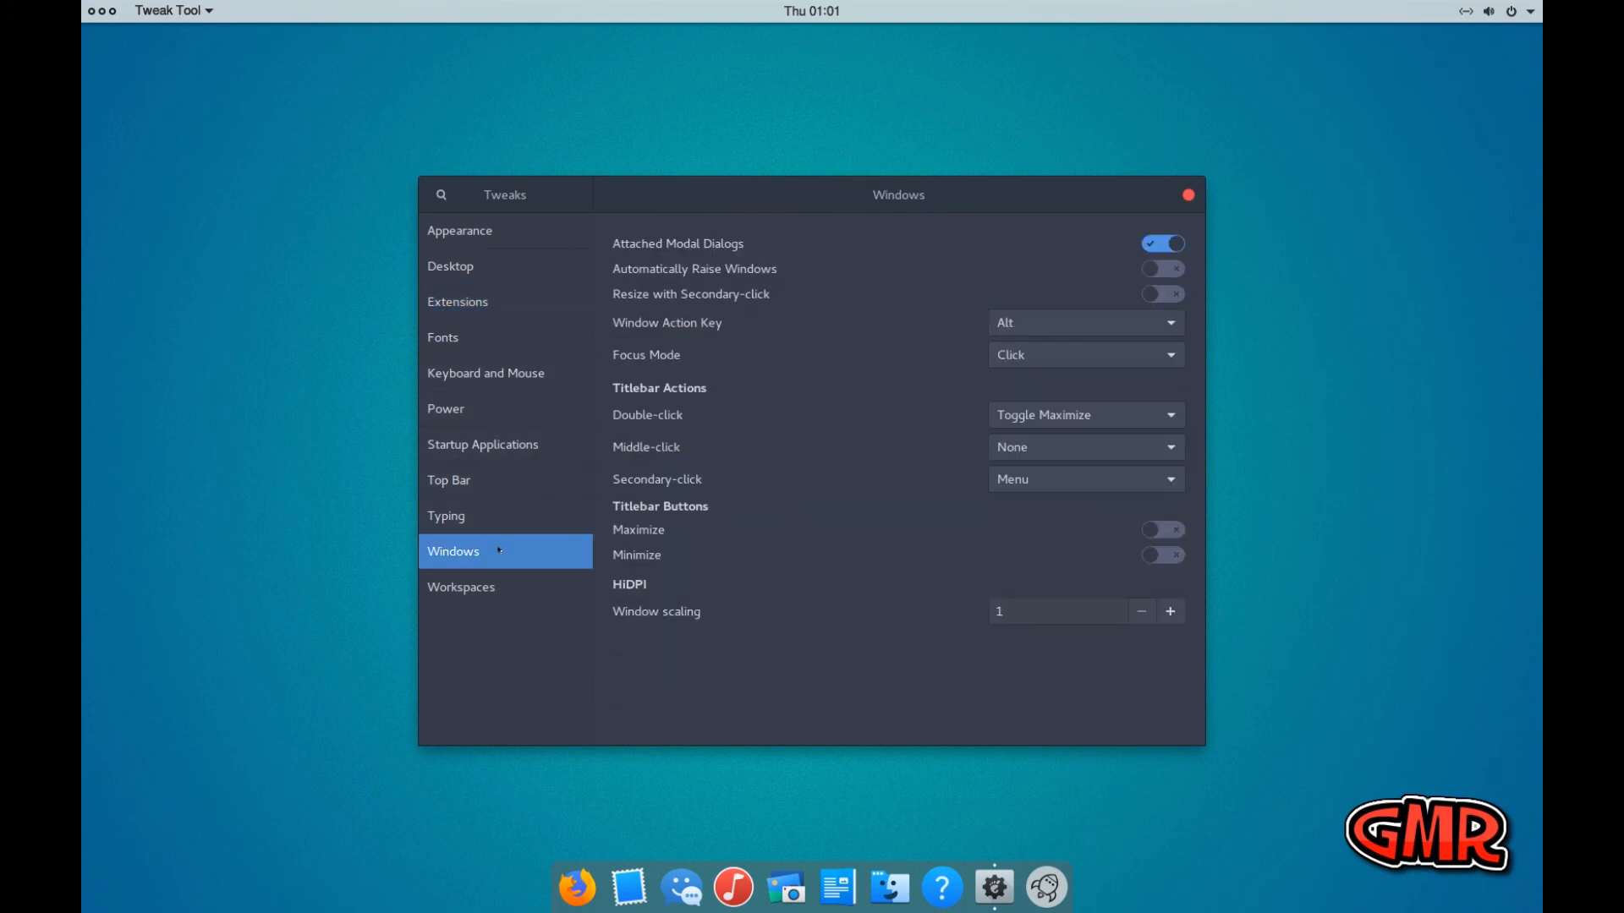
click(1170, 531)
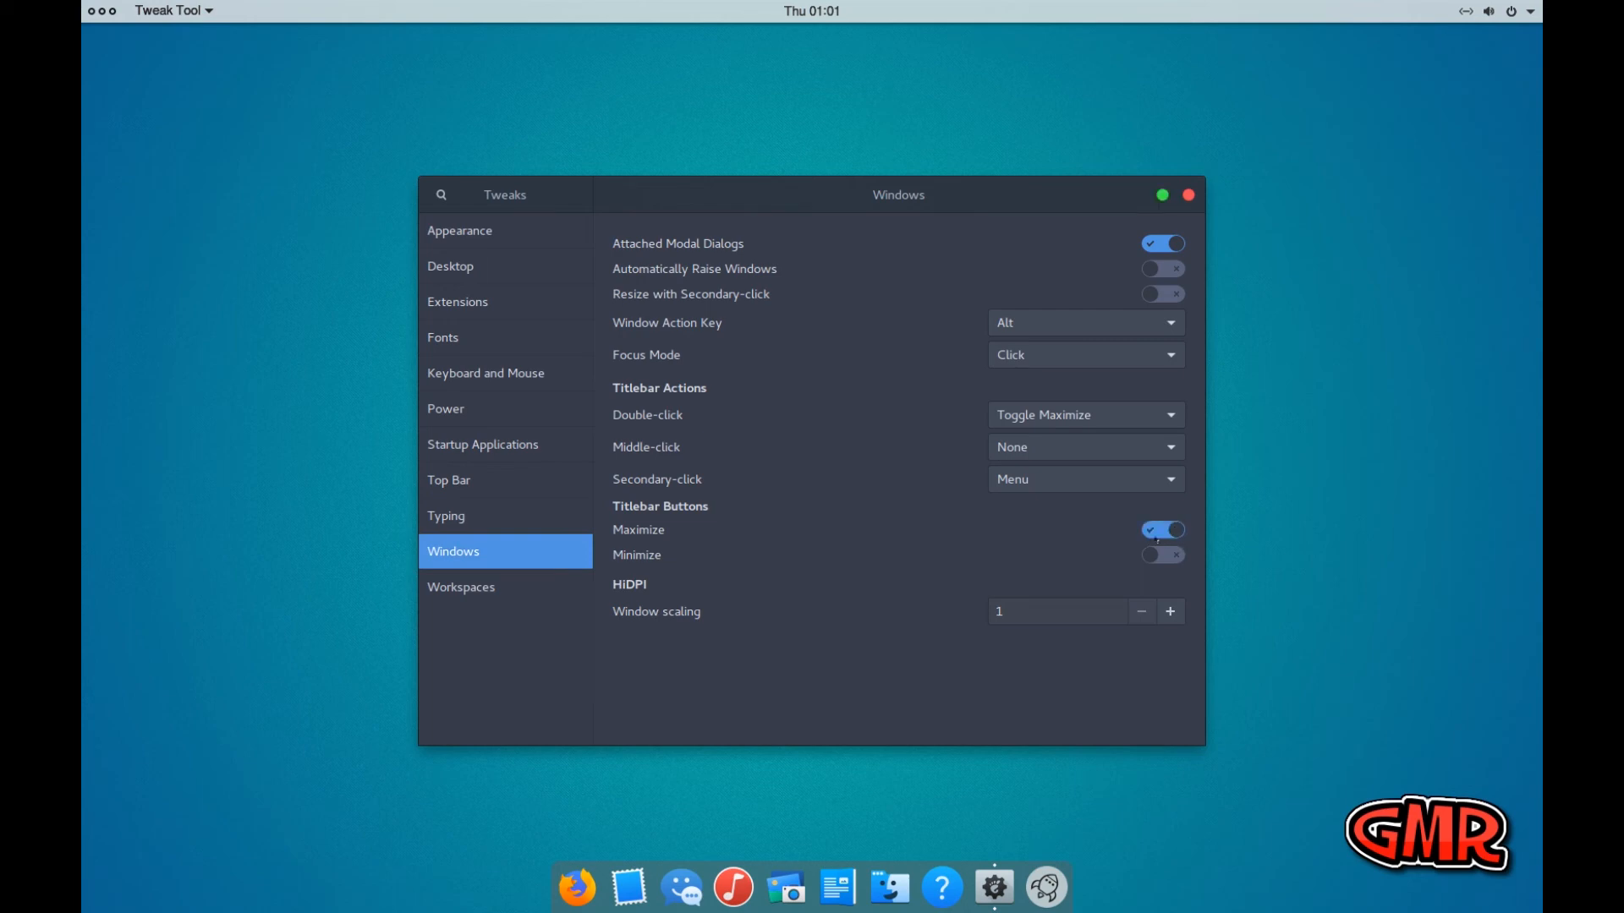
click(1176, 560)
click(1188, 196)
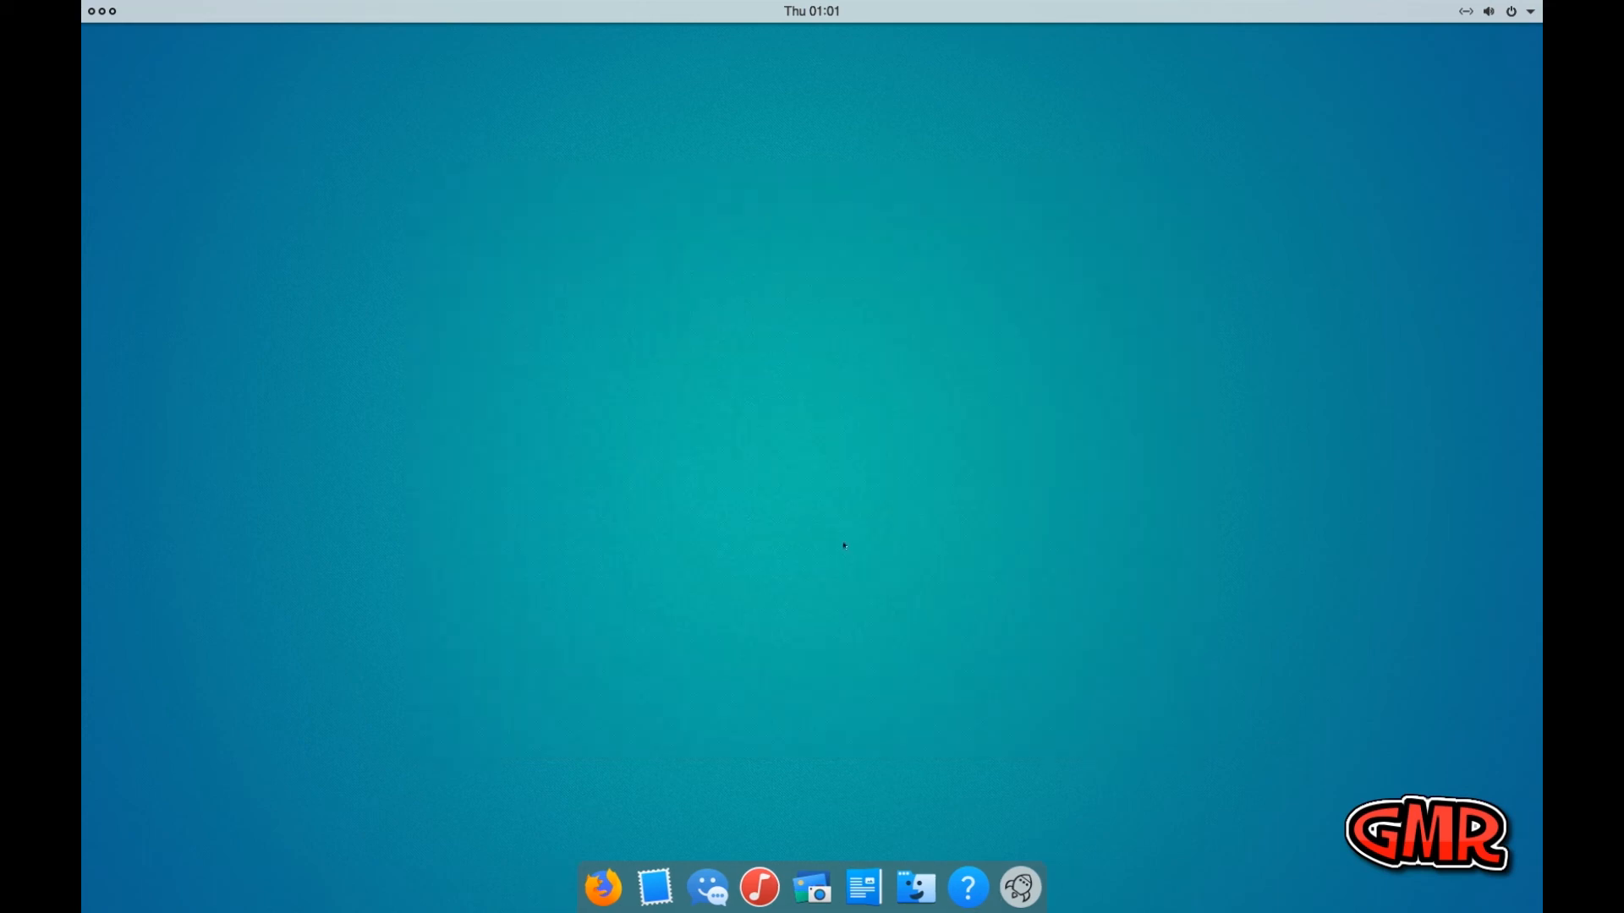
Reopen Tweak Tool by searching applications for "tw", and set the GTK+ theme to OSX-Arc-Darker
click(1020, 886)
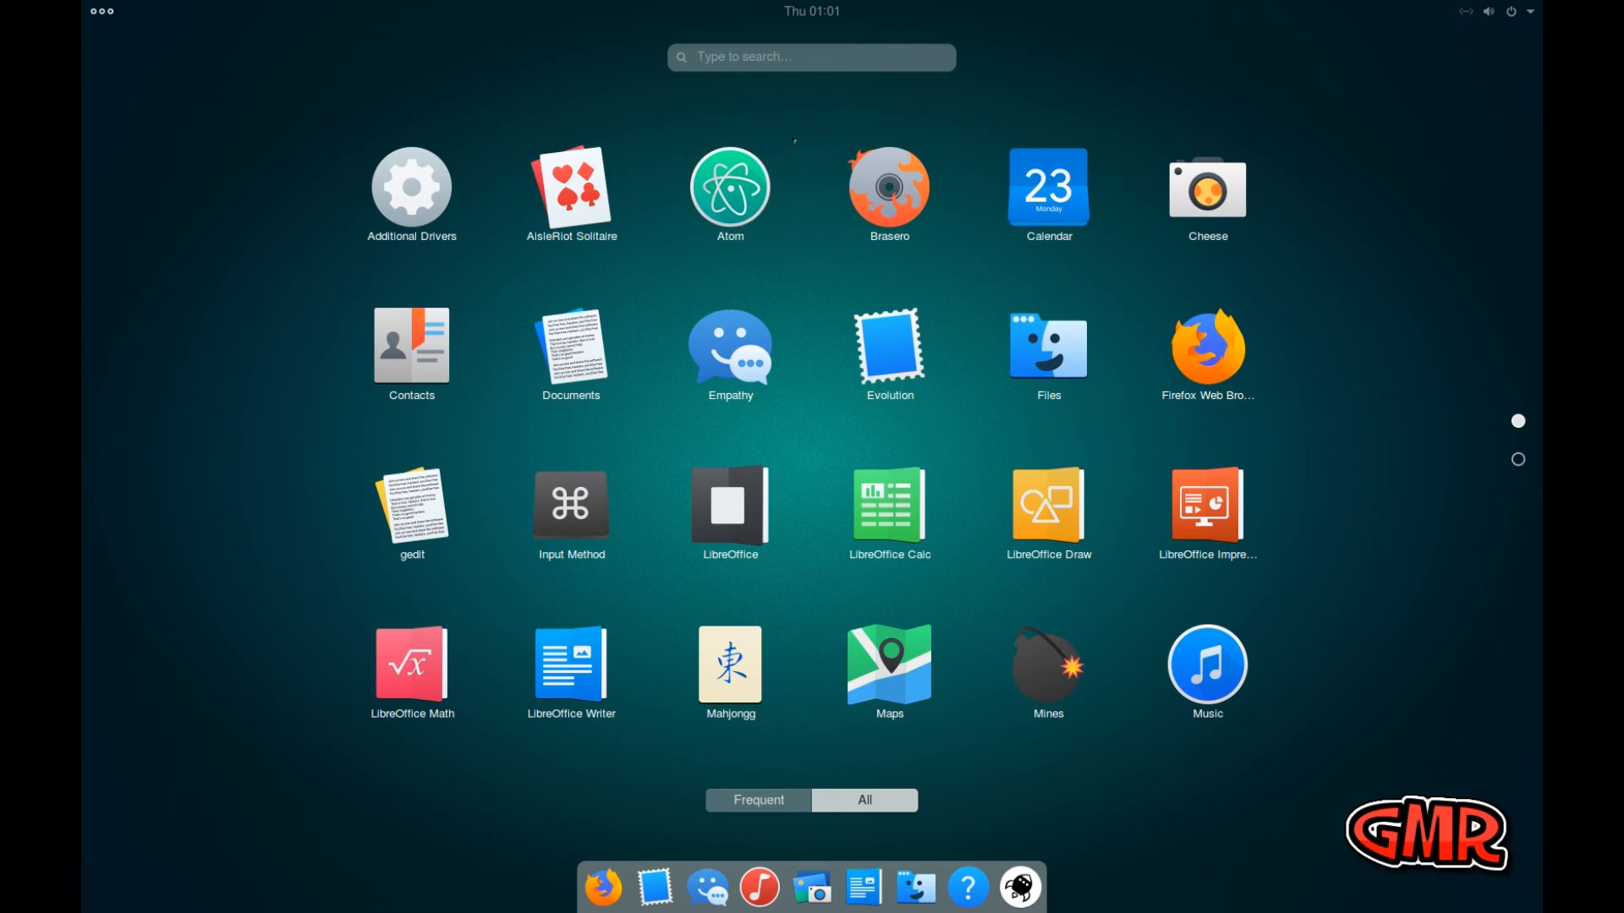
click(777, 56)
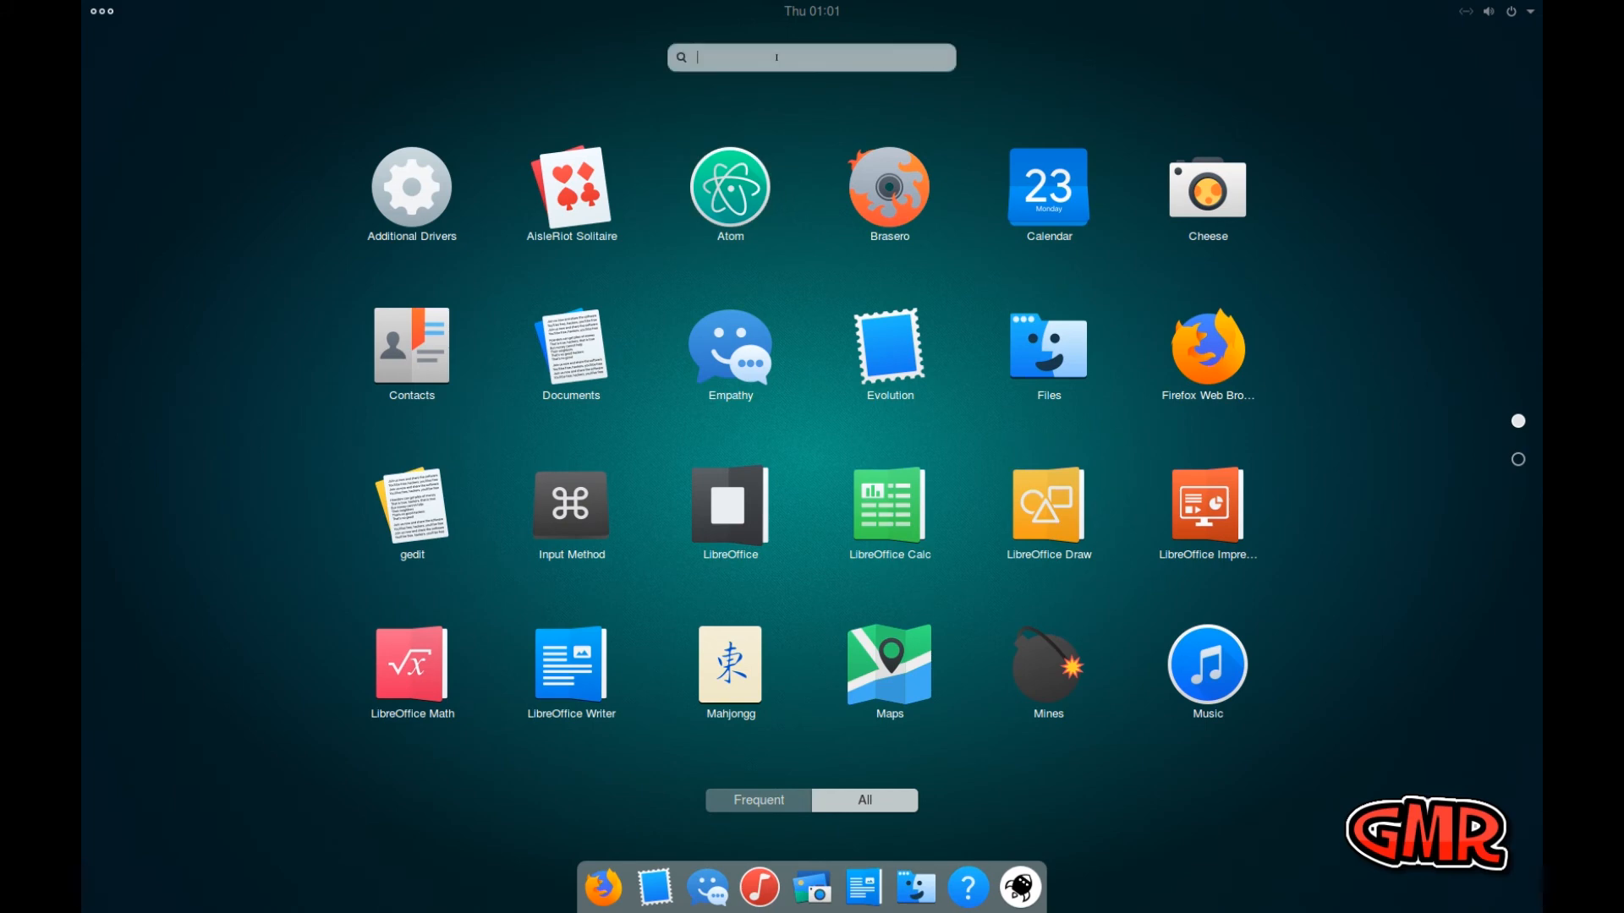
text(tw)
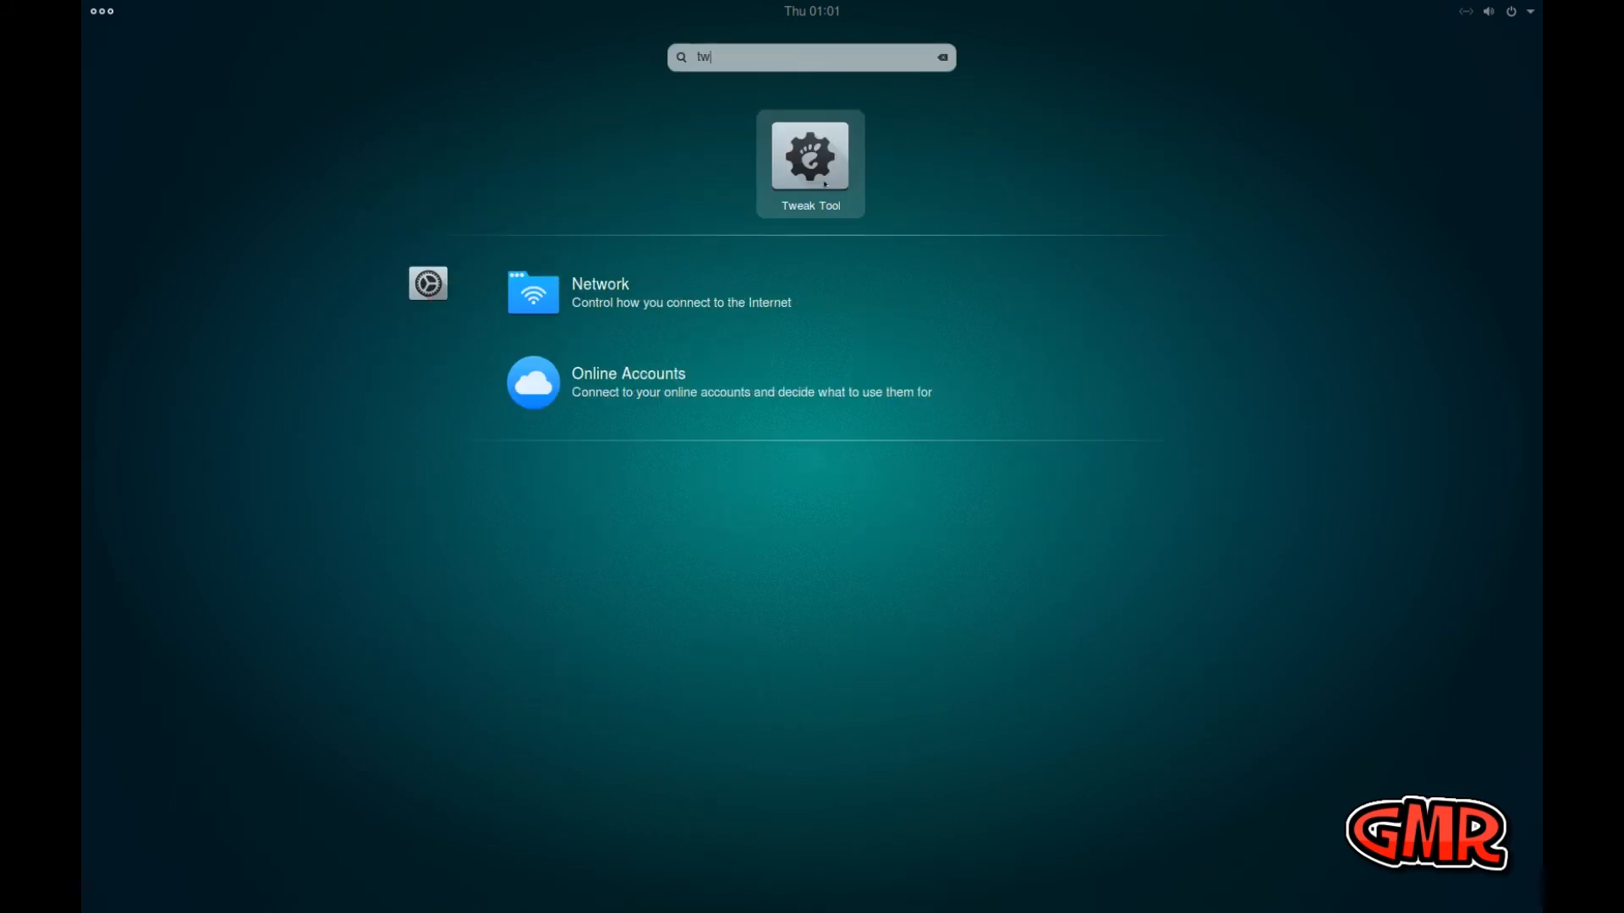
click(827, 180)
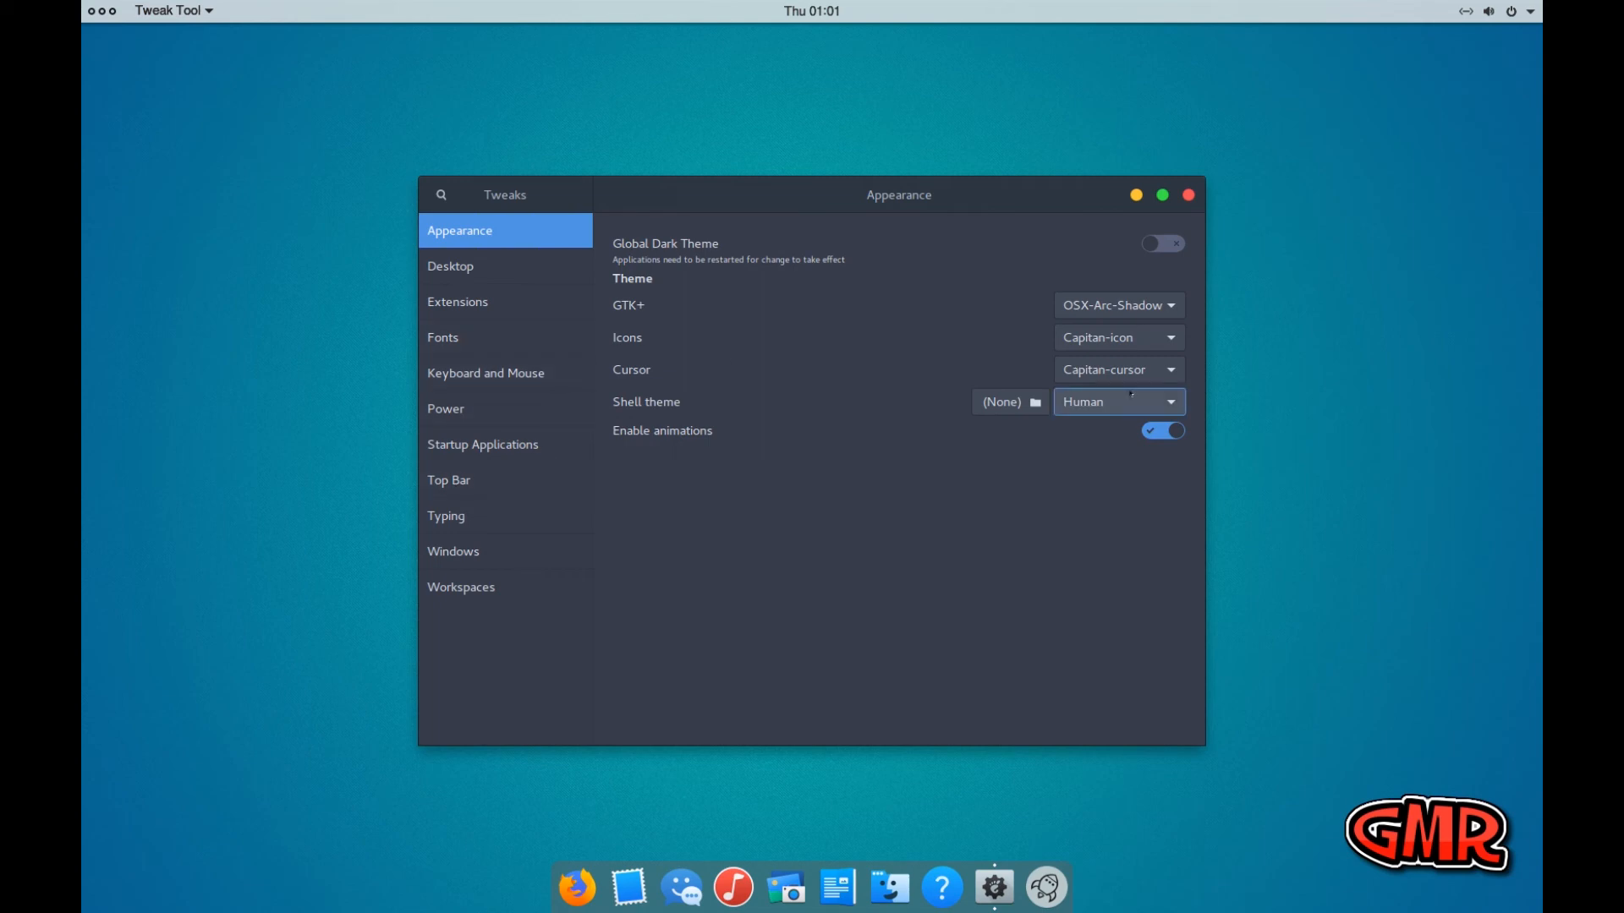
click(1162, 306)
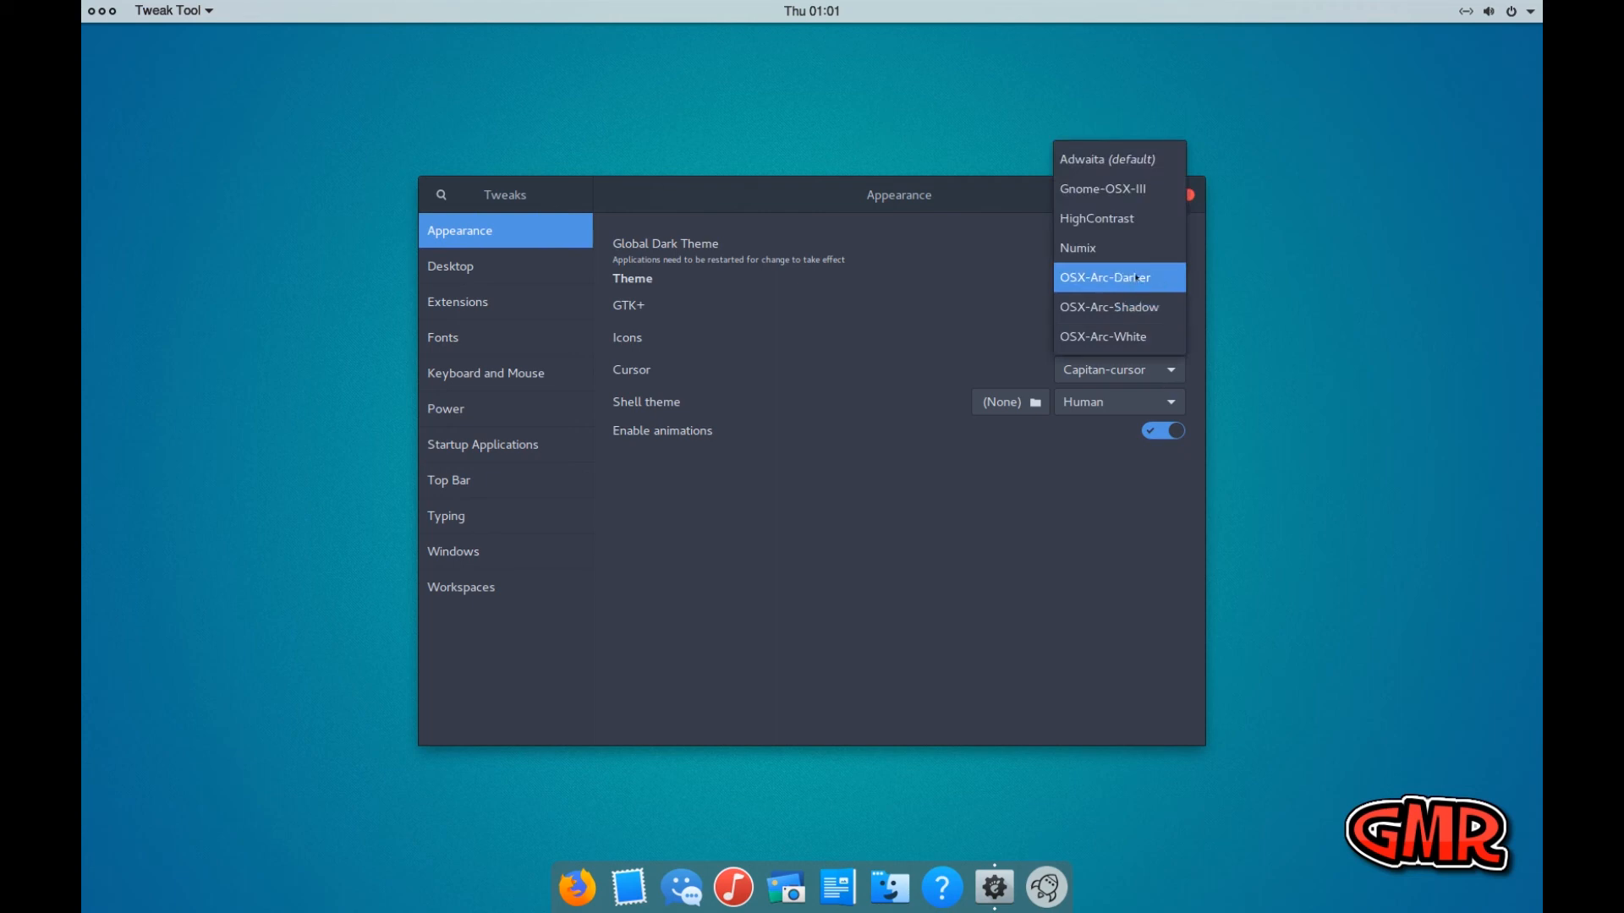
click(1136, 278)
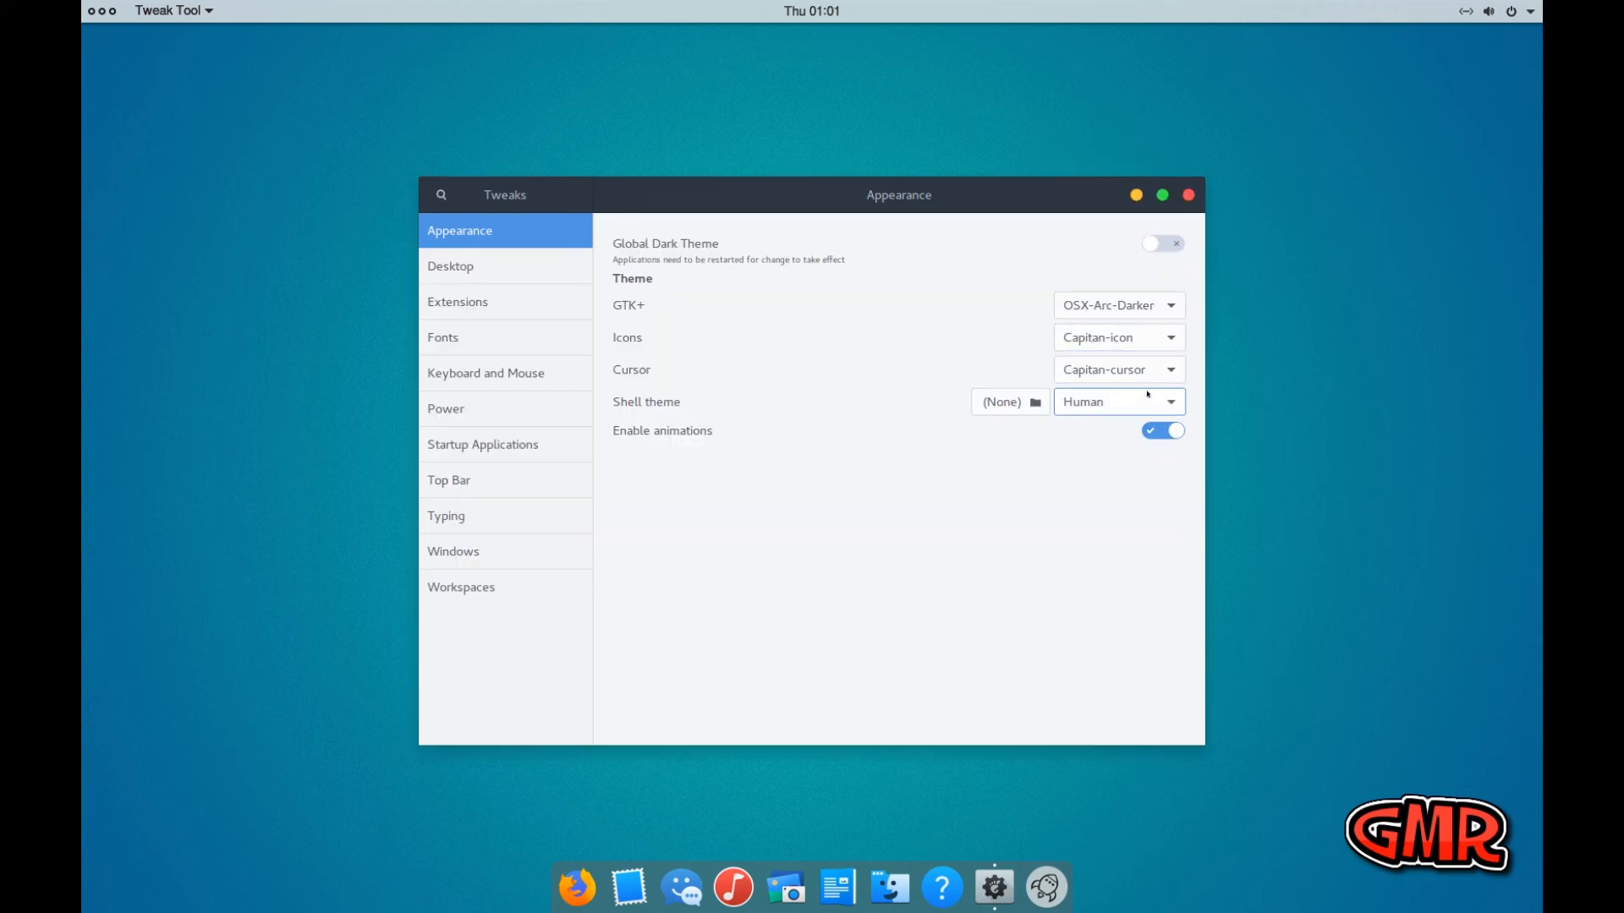
Try OSX-Arc-Darker as the shell theme and switch both the shell theme and the GTK+ theme to OSX-Arc-Shadow
click(1156, 403)
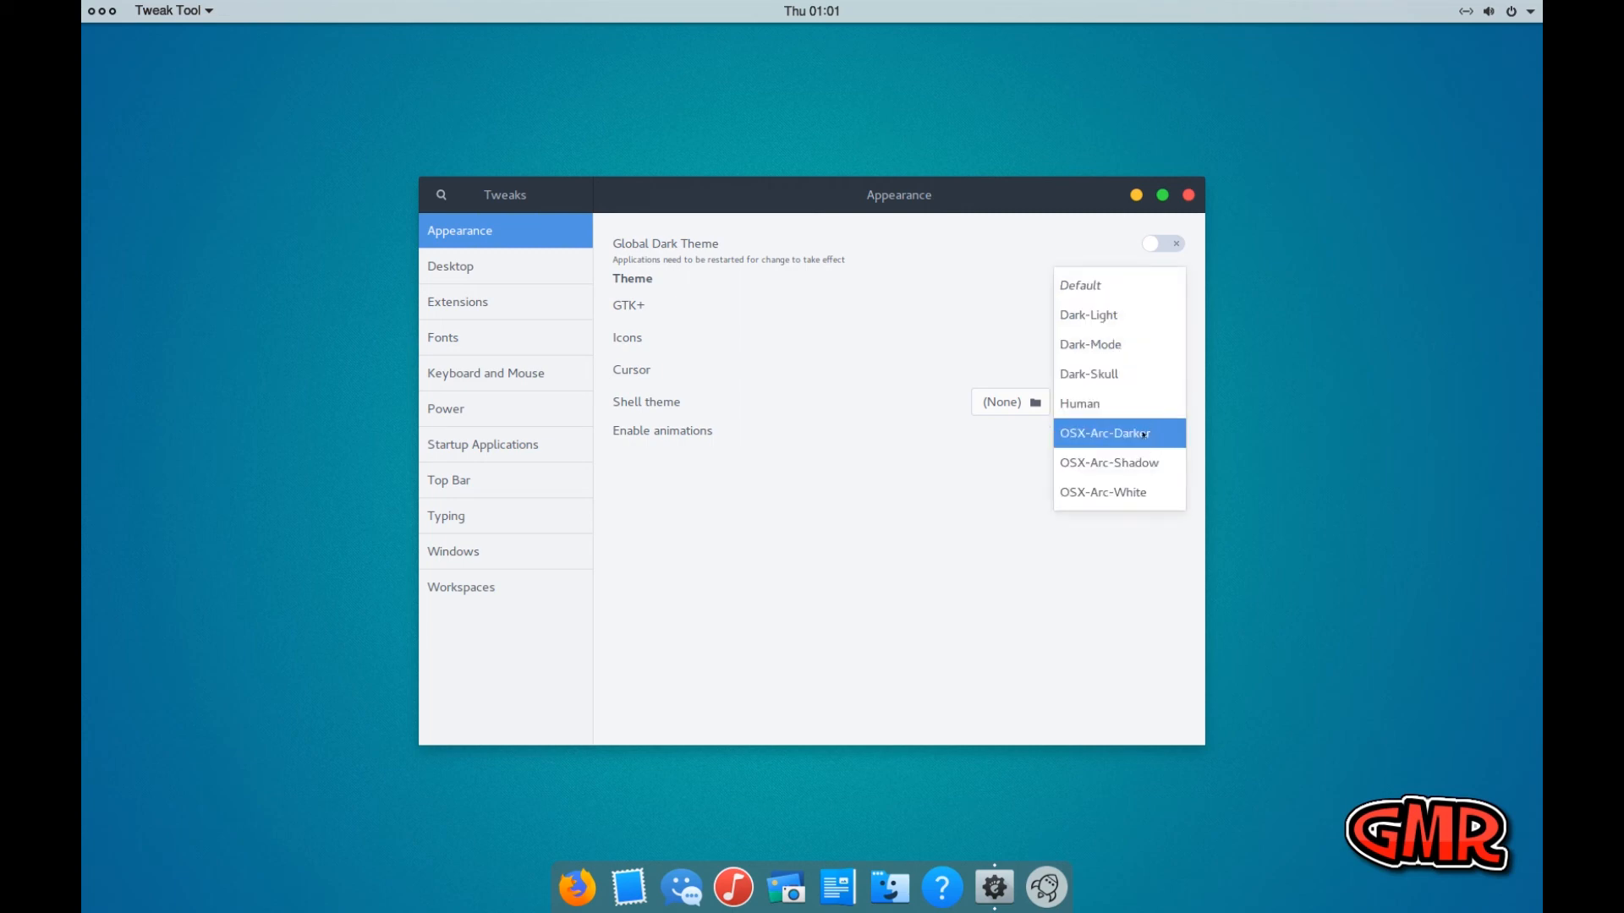
click(1133, 431)
click(1124, 403)
click(1129, 431)
click(1125, 403)
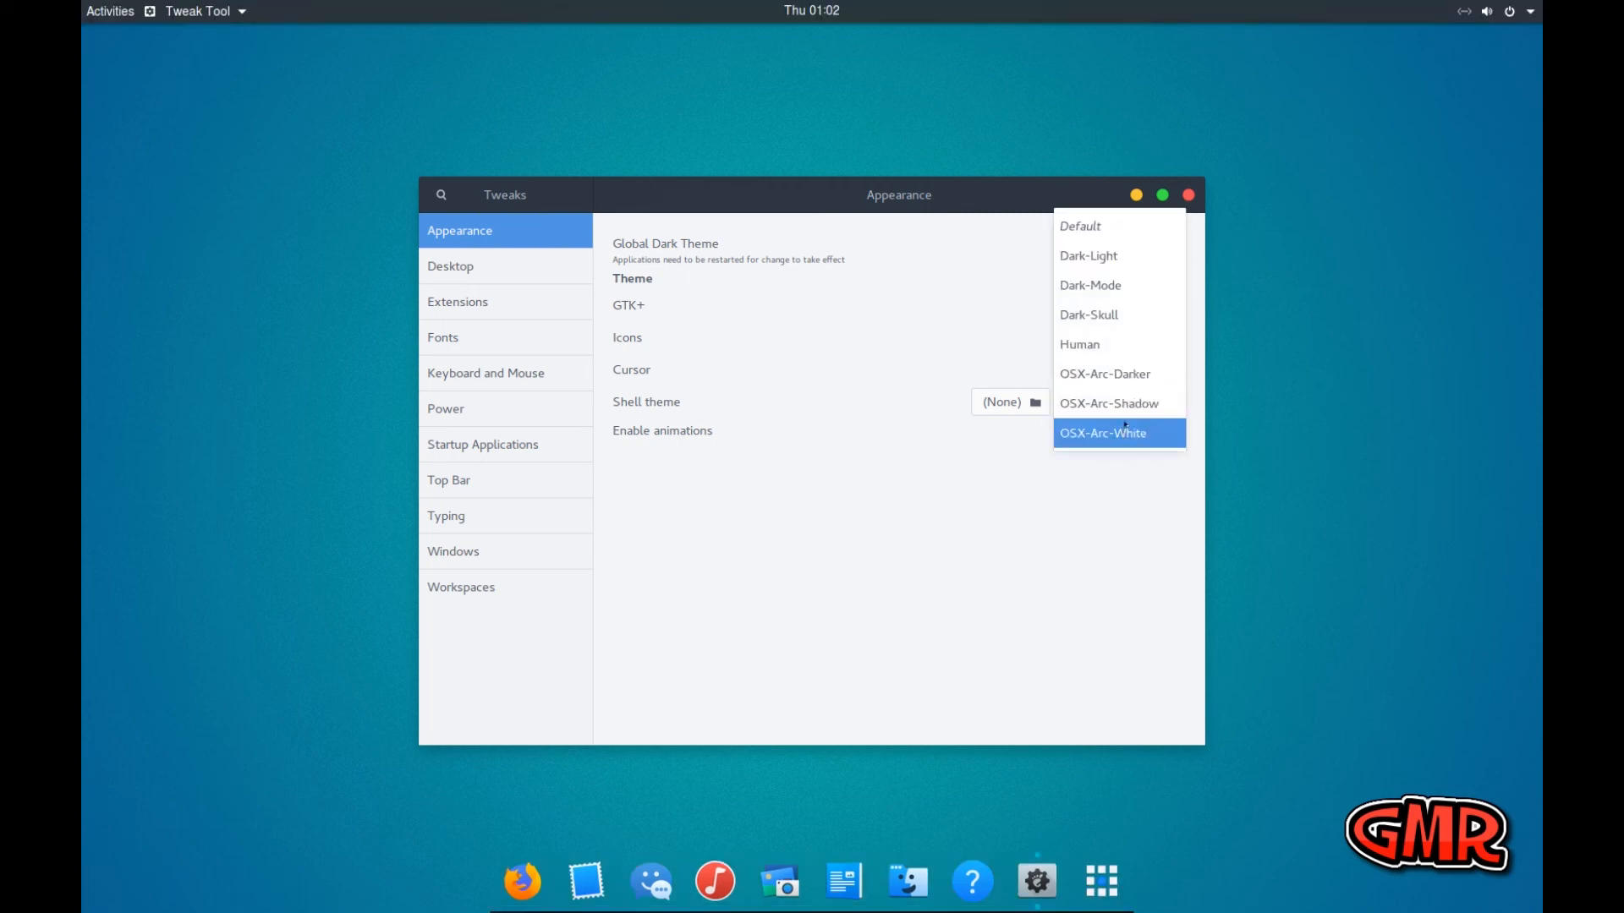
click(1124, 404)
click(1125, 305)
click(1127, 337)
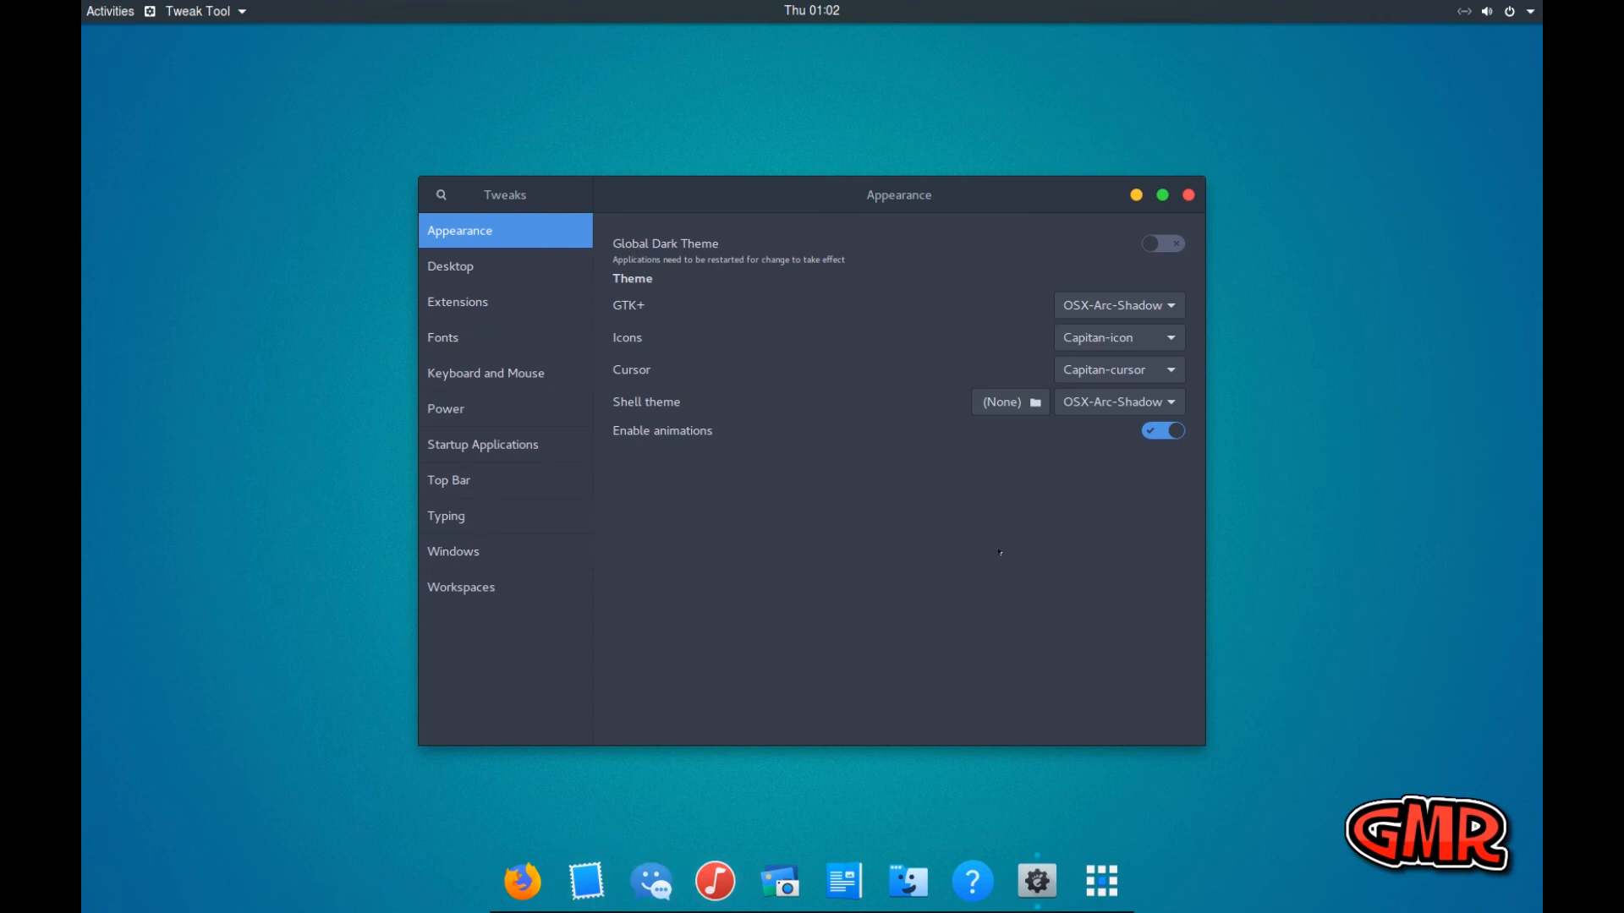
Switch the shell theme to Human and look through the other available shell themes without changing it
click(1105, 409)
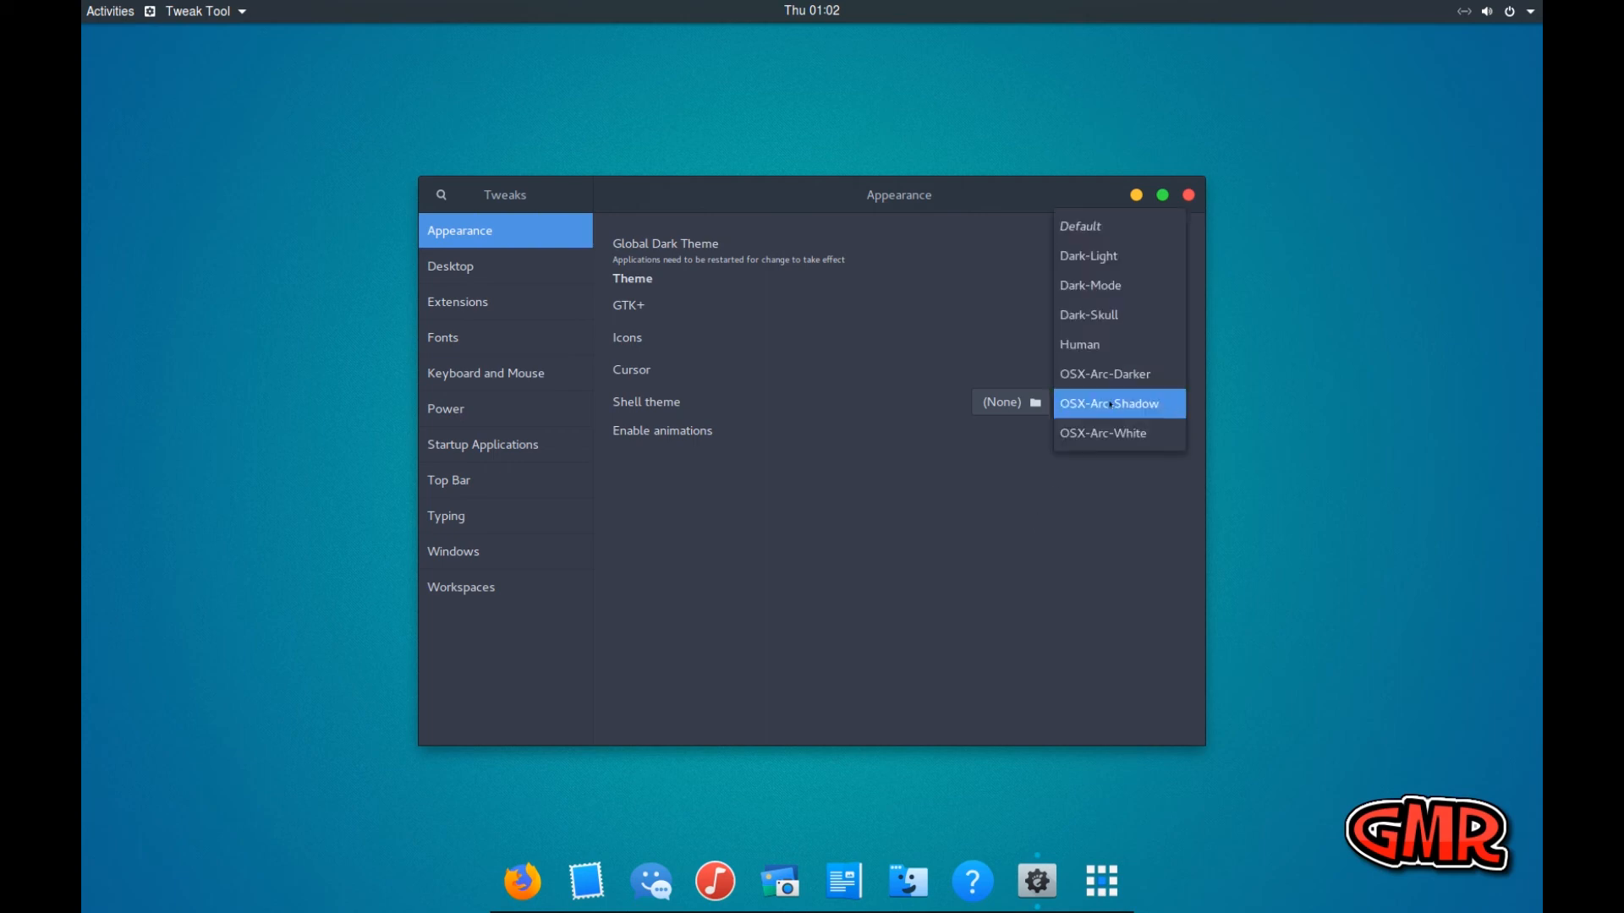
click(1106, 351)
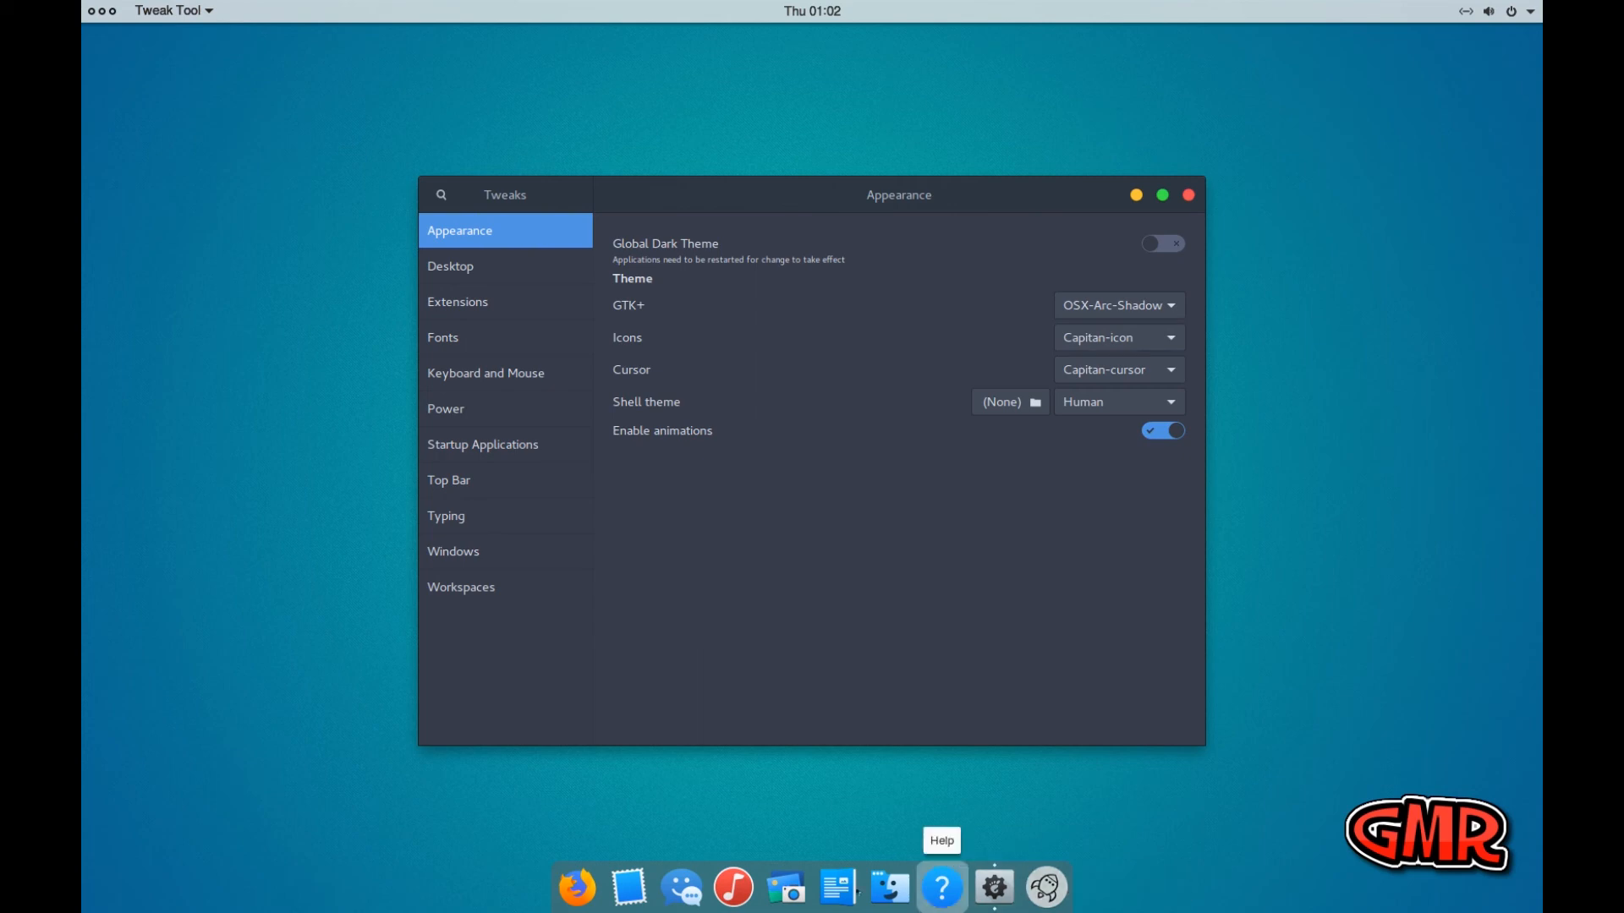
click(1140, 398)
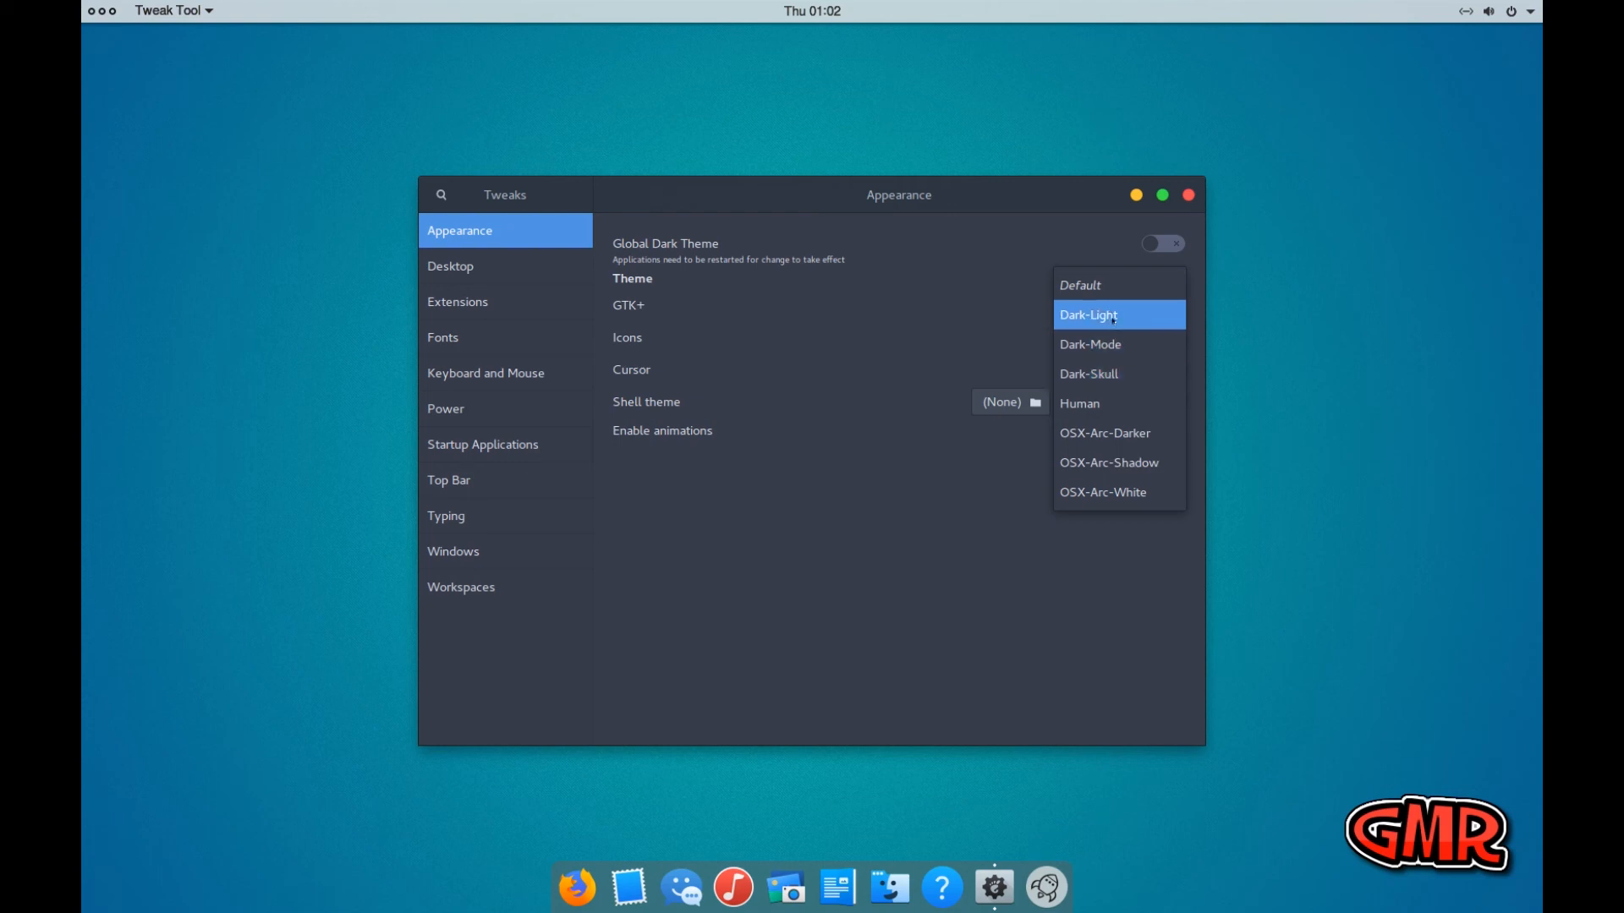
click(979, 310)
Try Gnome-OSX-III as the GTK+ theme and look over the other GTK+ themes on offer
click(1108, 312)
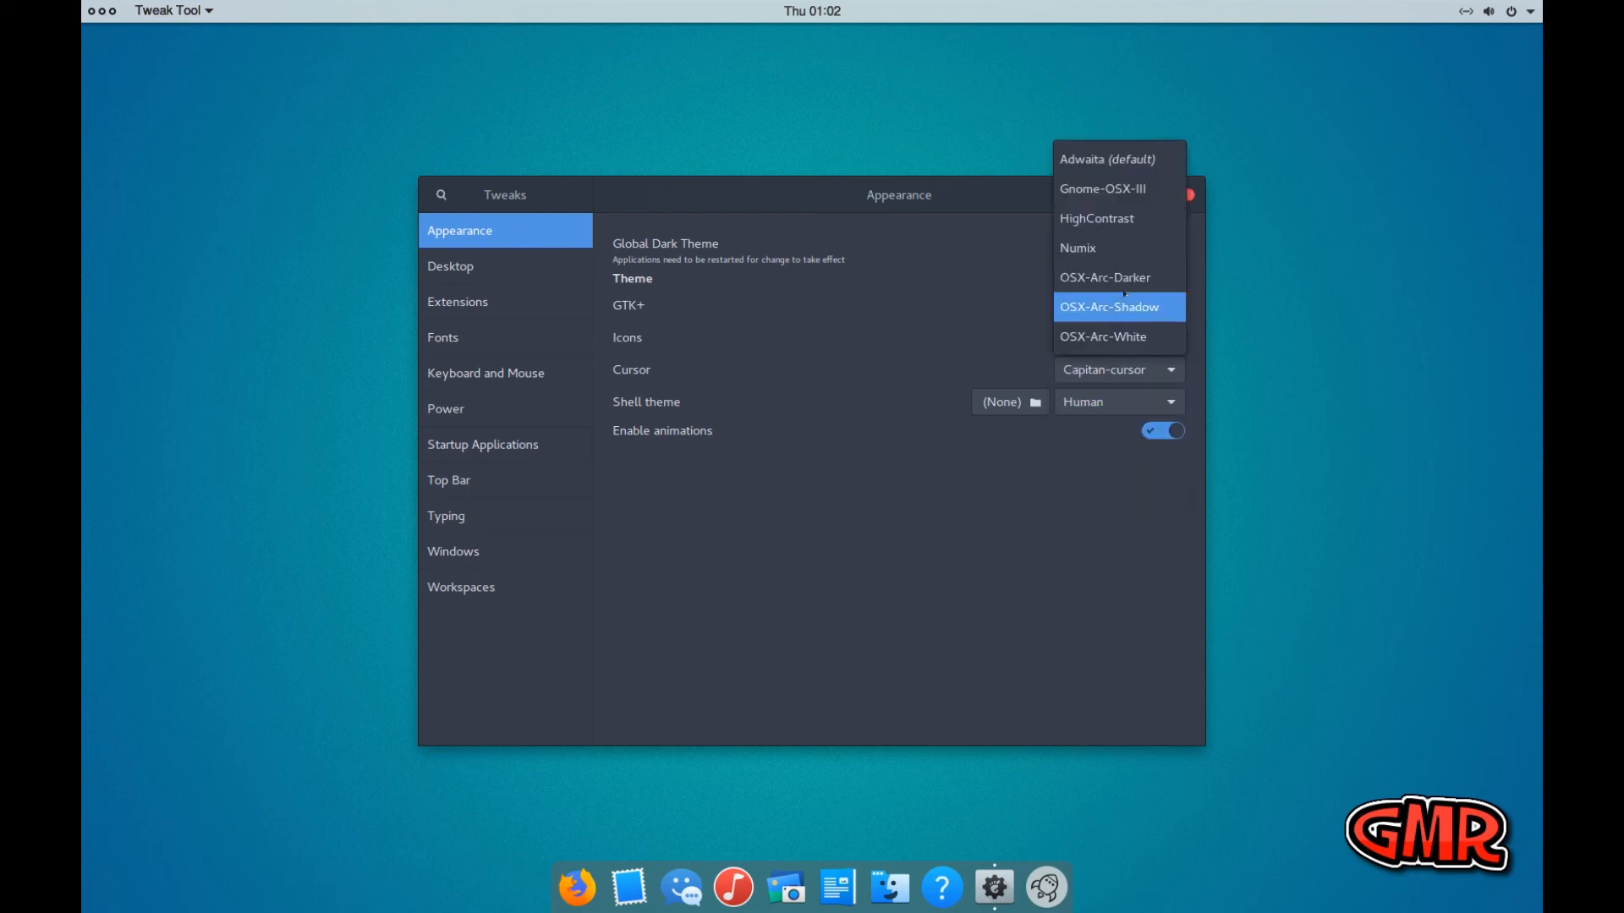
click(1134, 191)
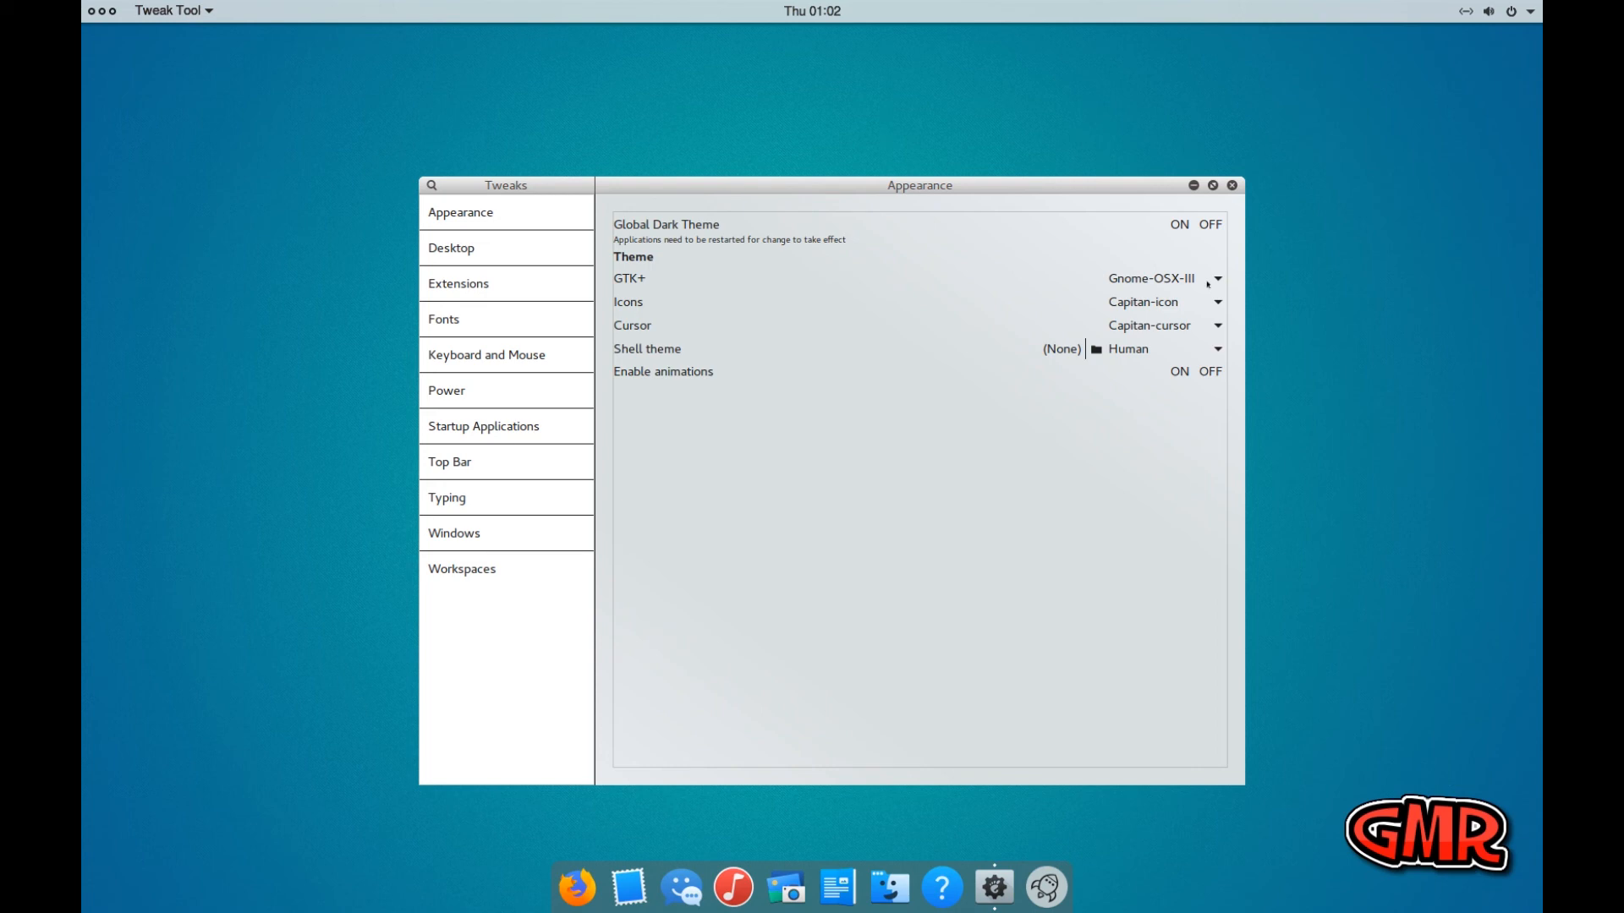
click(1207, 281)
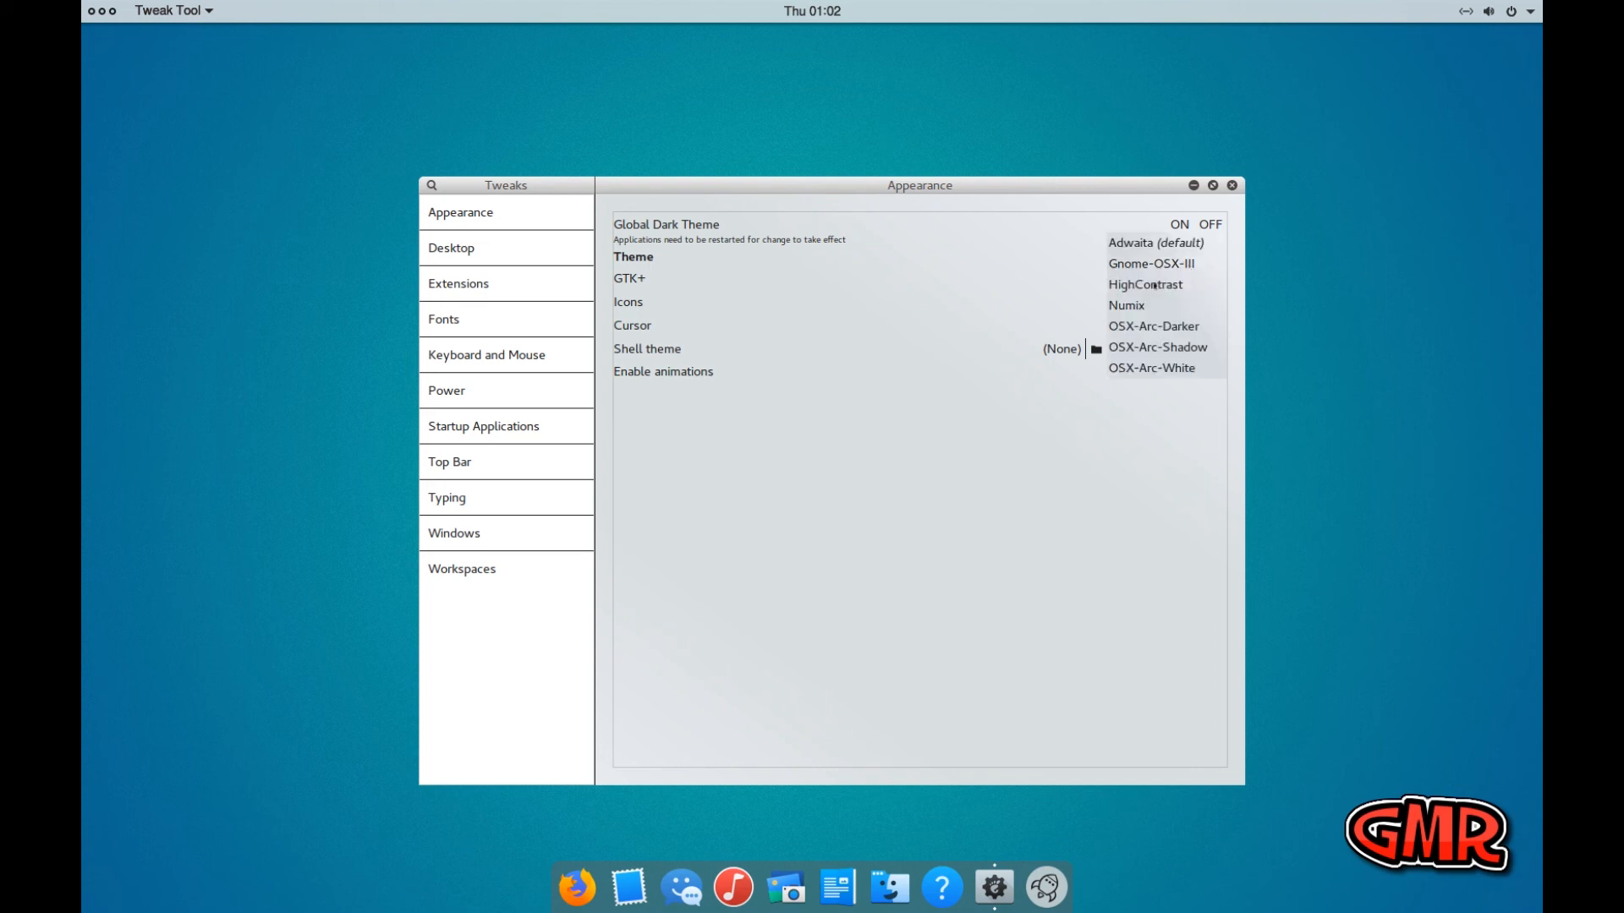
click(951, 492)
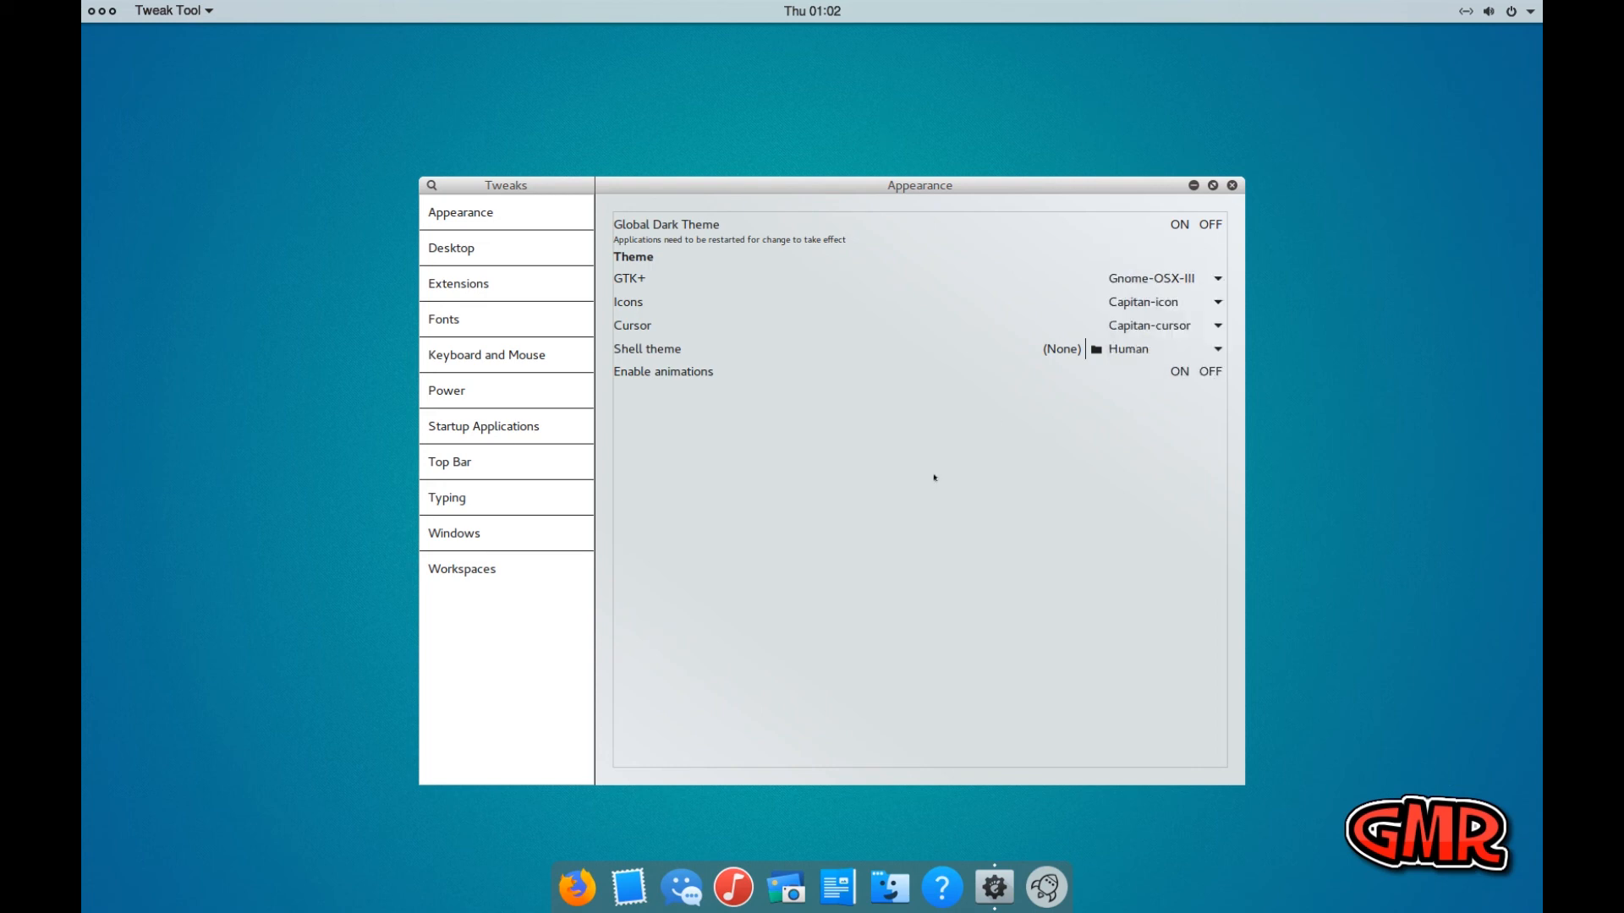
Try the OSX-Arc-Darker shell theme with the Gnome-OSX-III windows and switch the shell theme to Dark-Light
click(1147, 350)
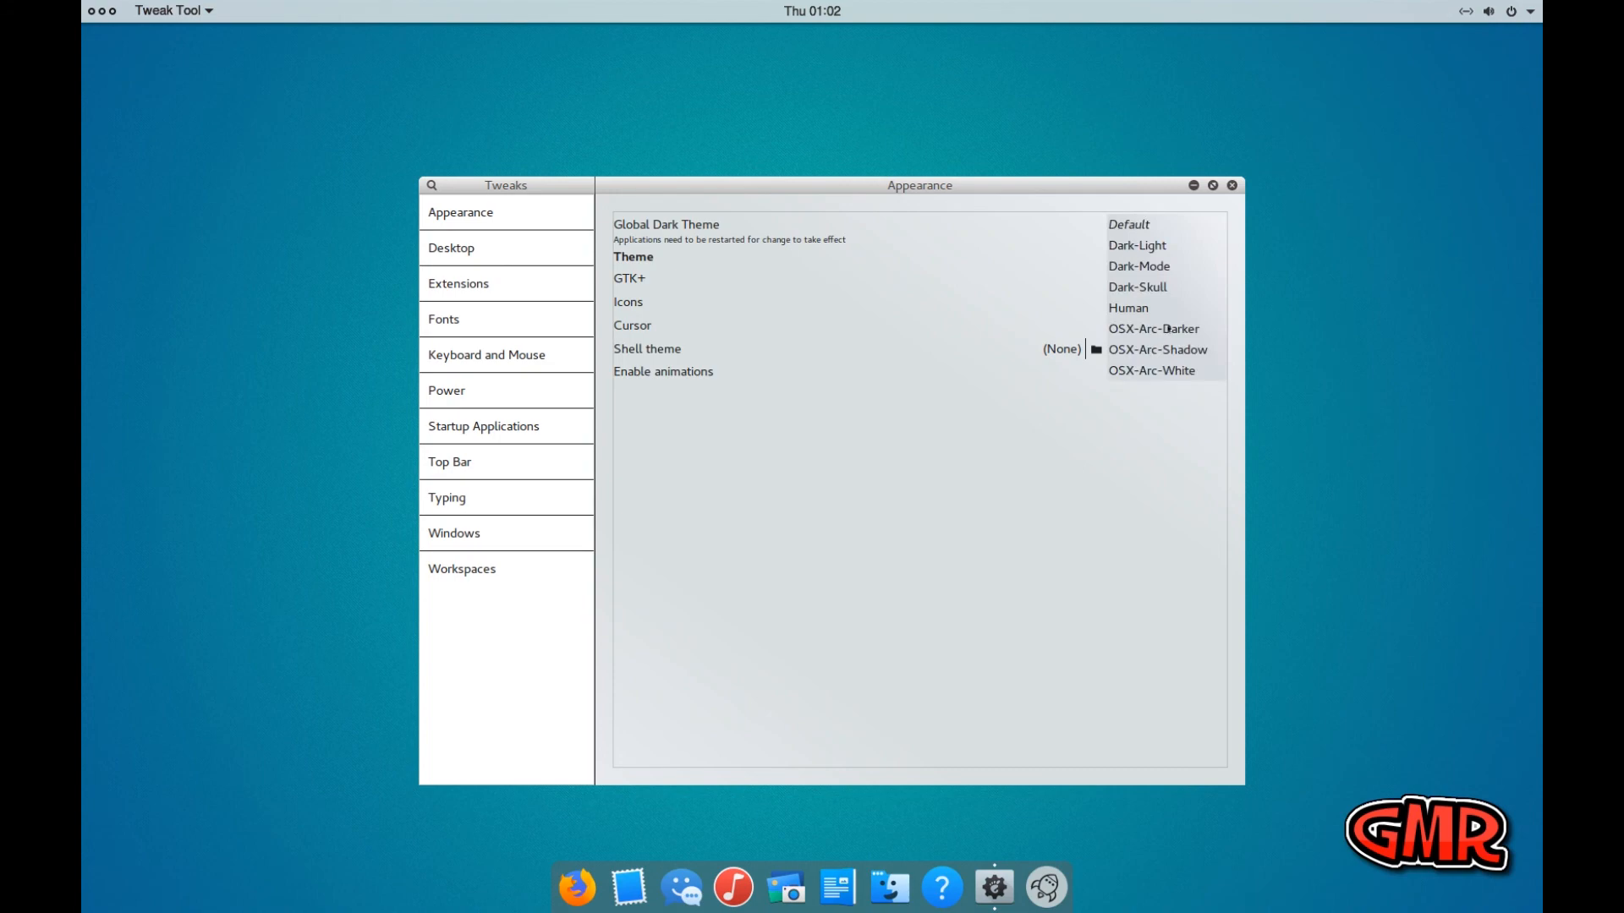
click(1167, 329)
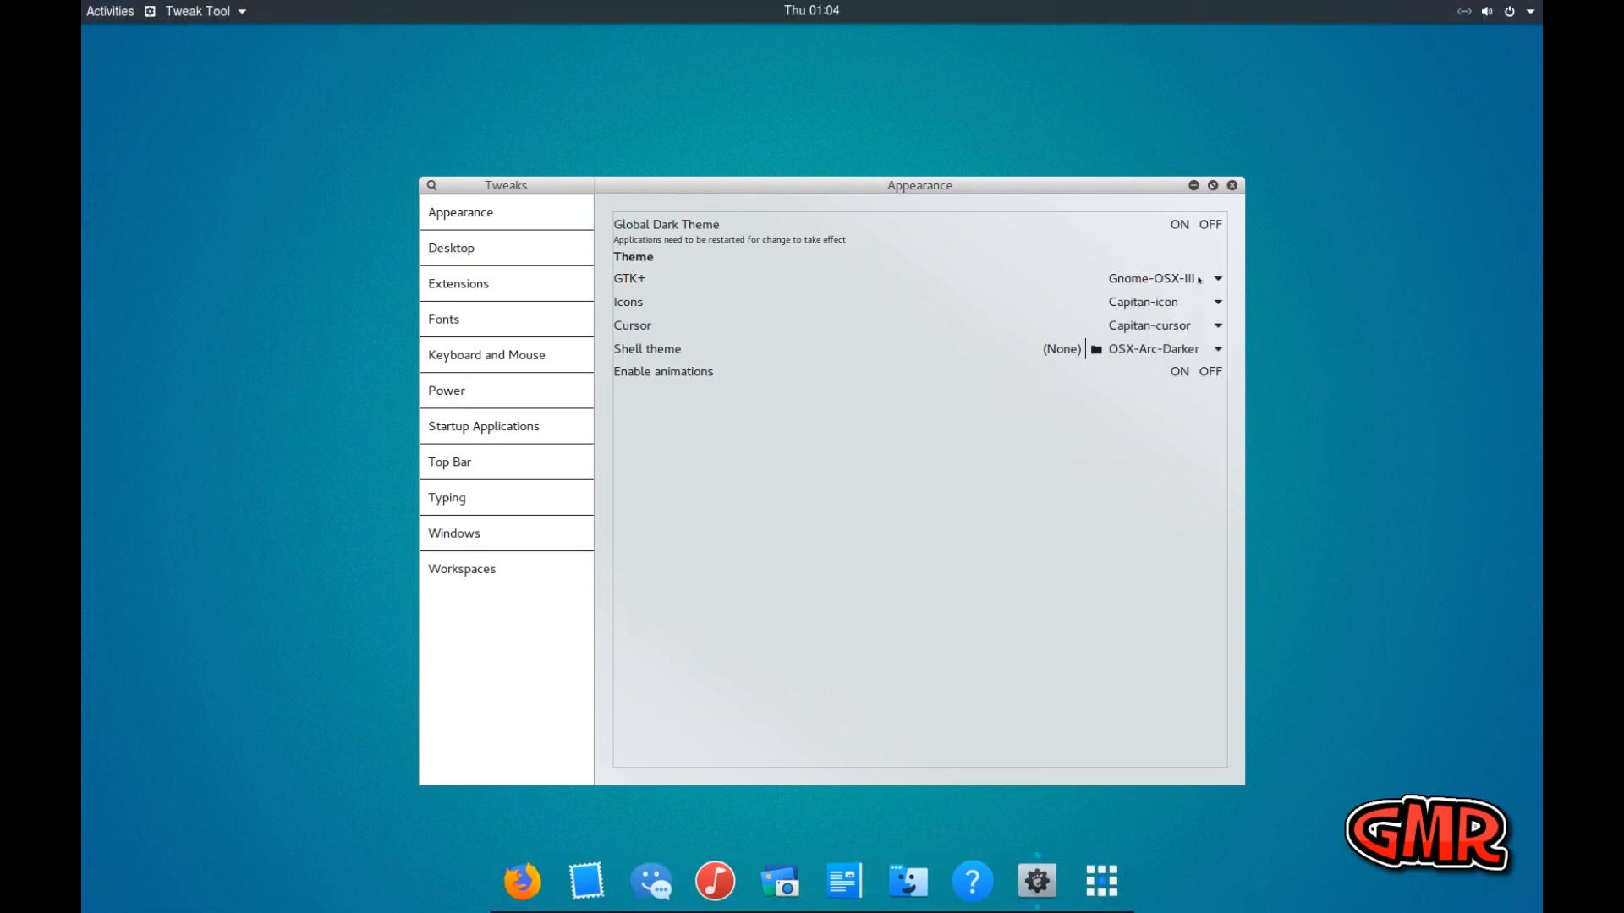
click(1184, 278)
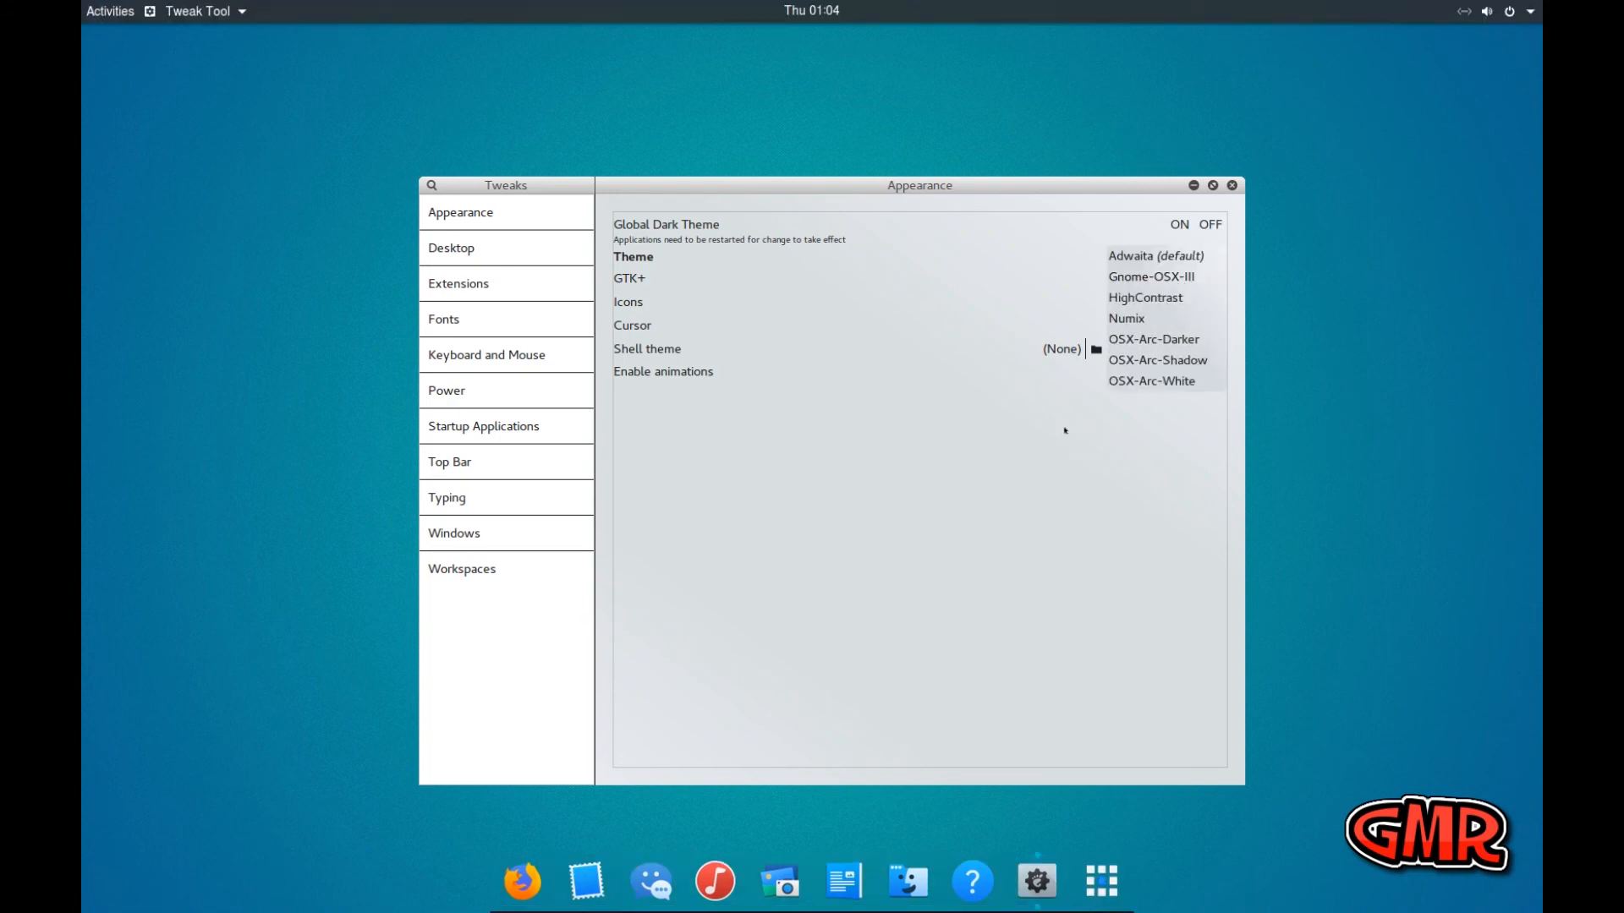
click(1065, 431)
click(1166, 351)
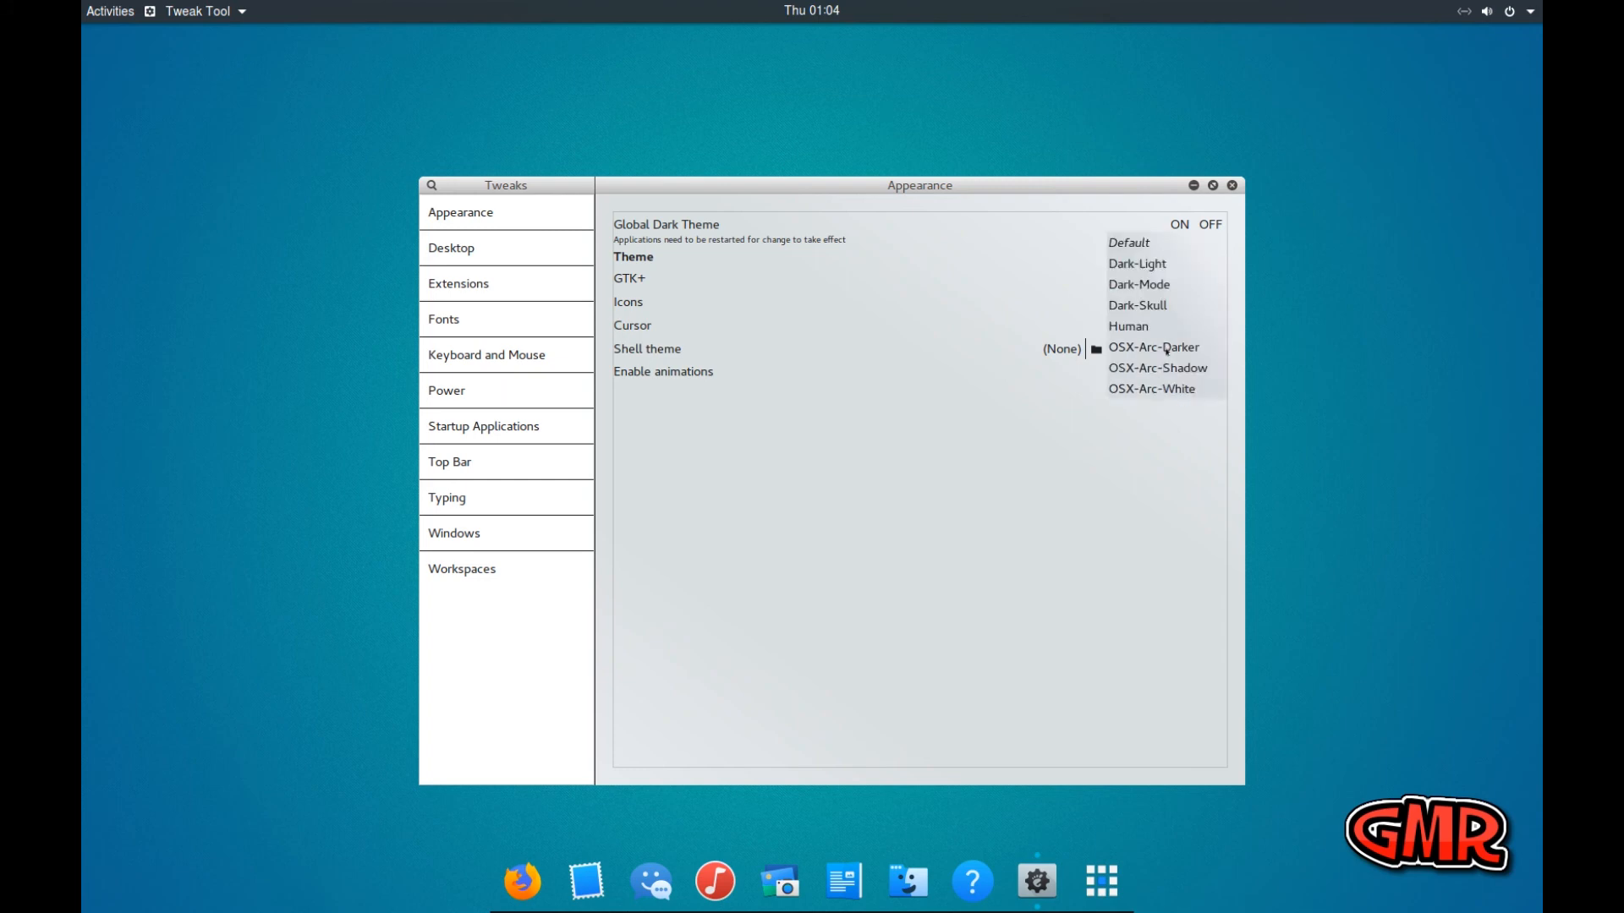
click(1156, 265)
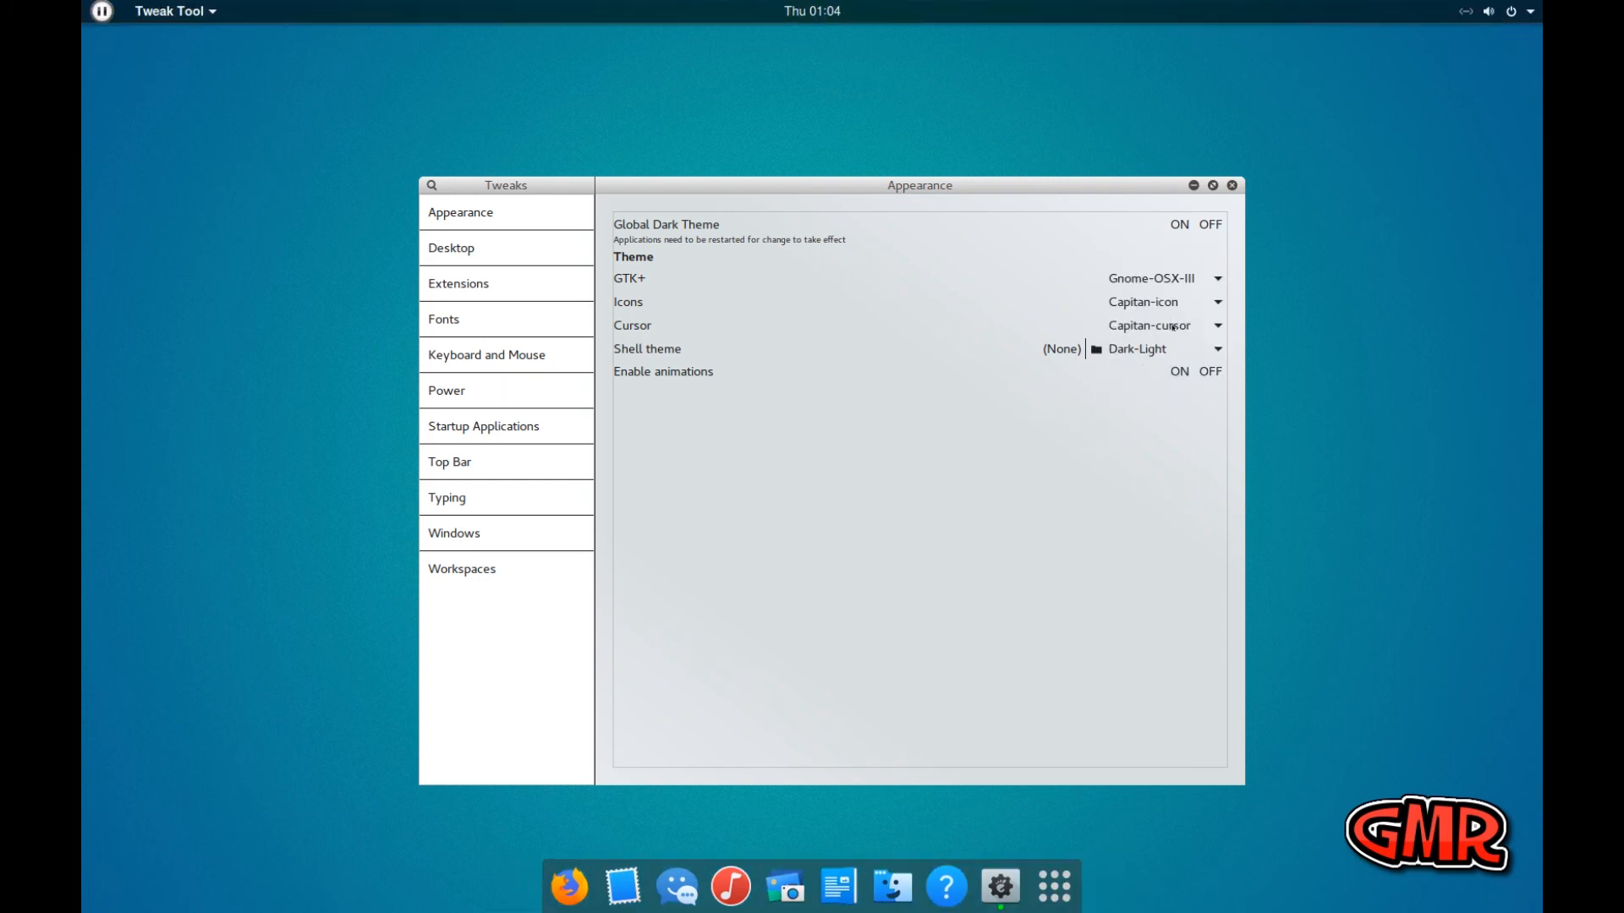
Preview the Numix, HighContrast and OSX-Arc-White GTK+ themes in turn and set the GTK+ theme to OSX-Arc-Darker
click(1183, 282)
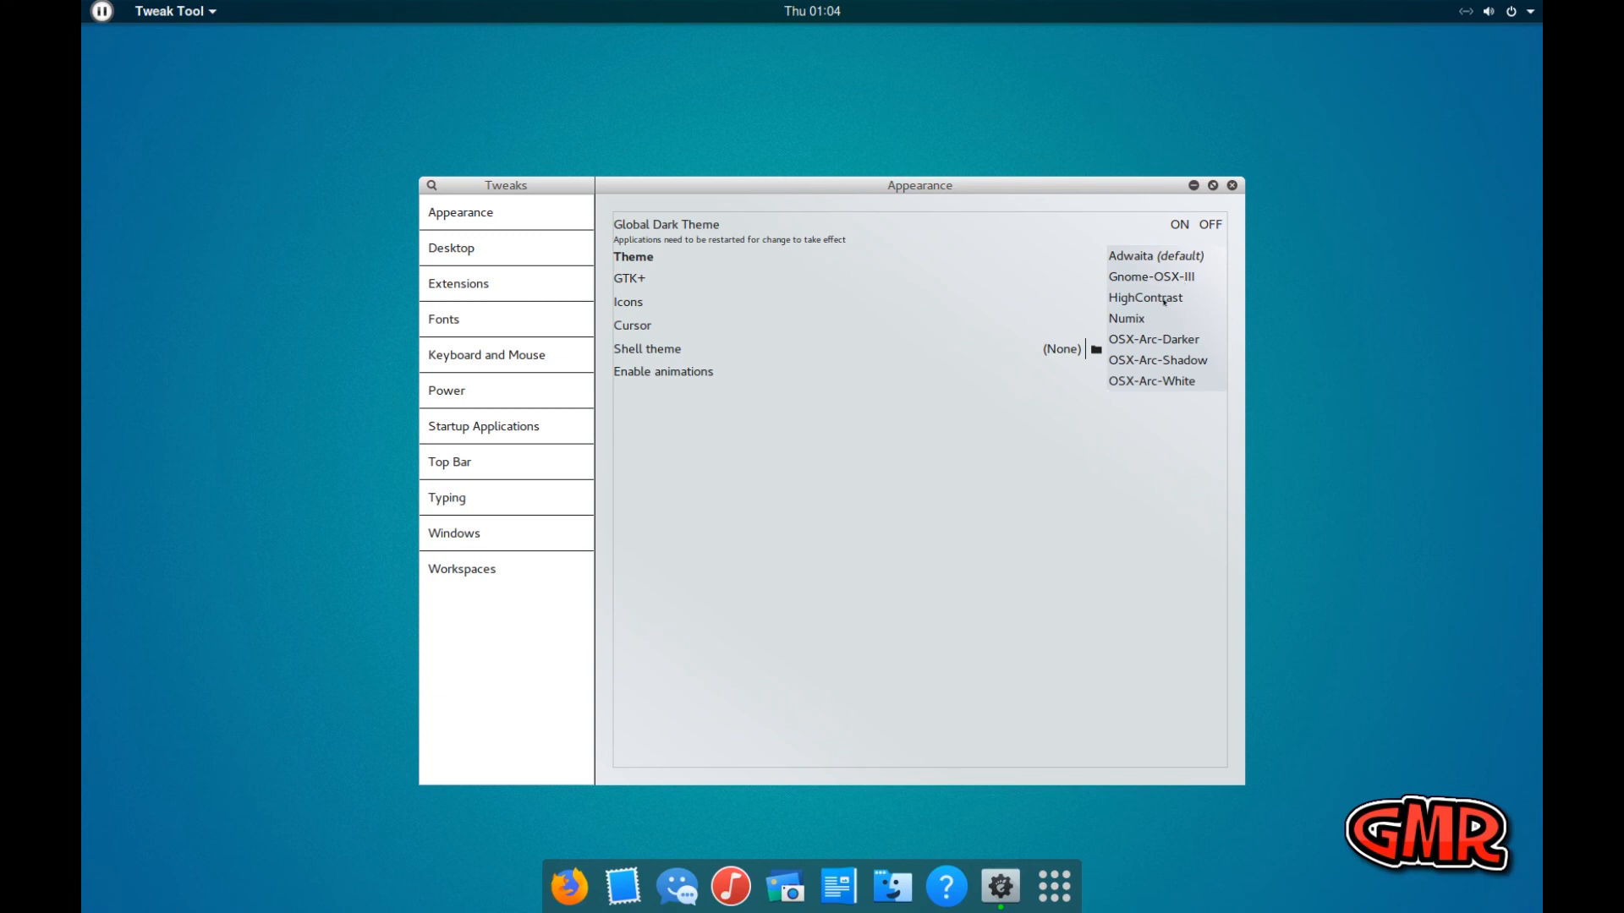
click(1135, 318)
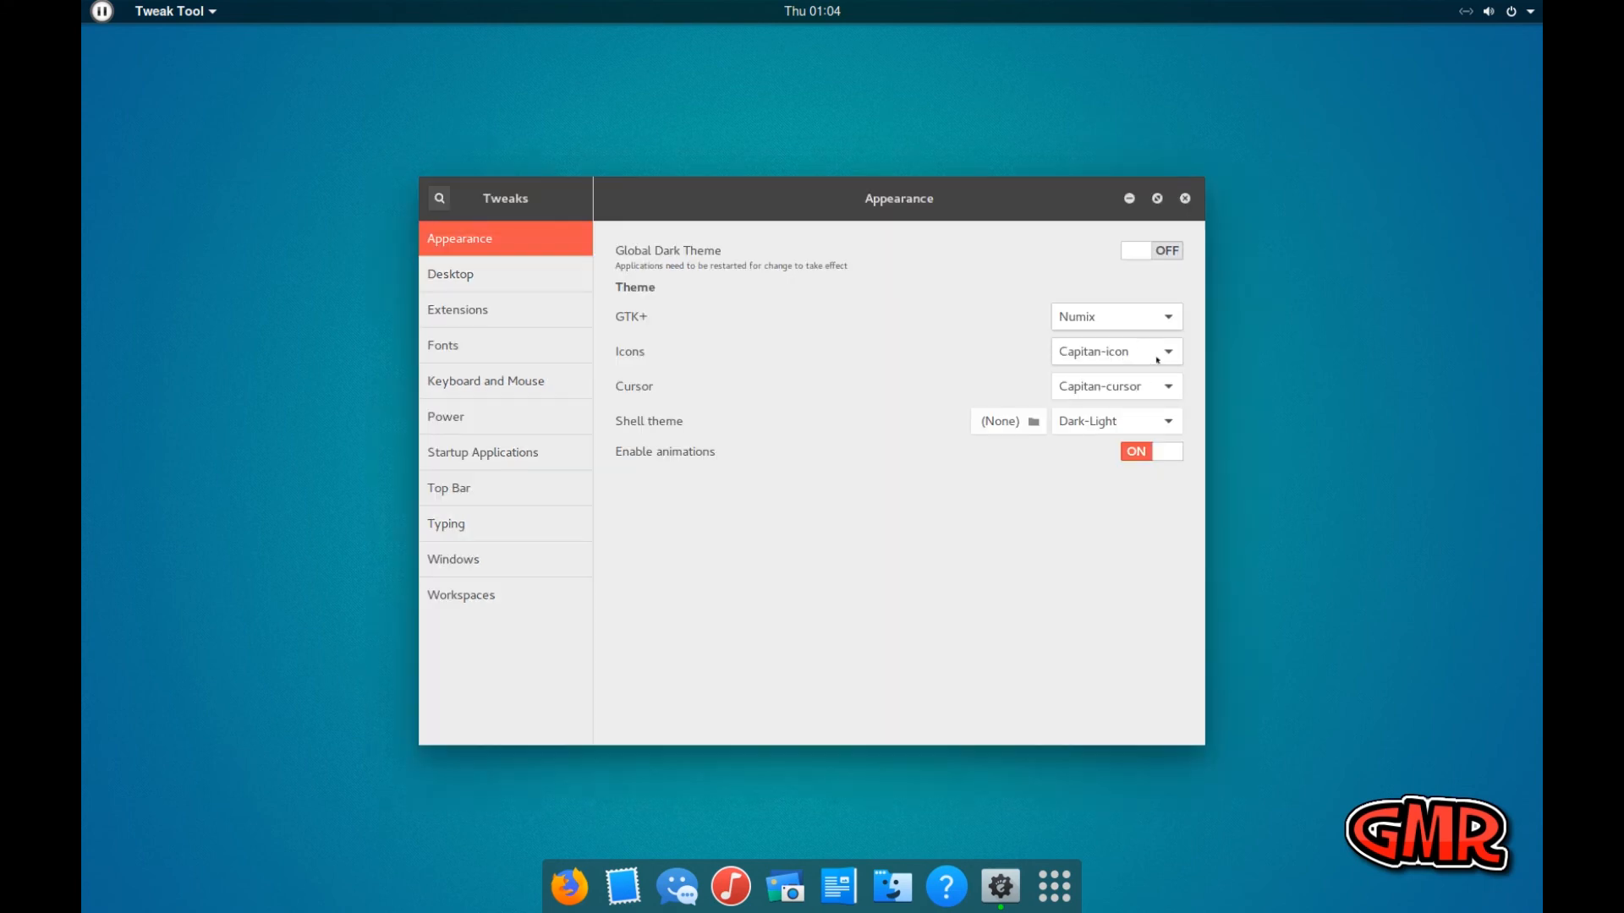
click(1158, 326)
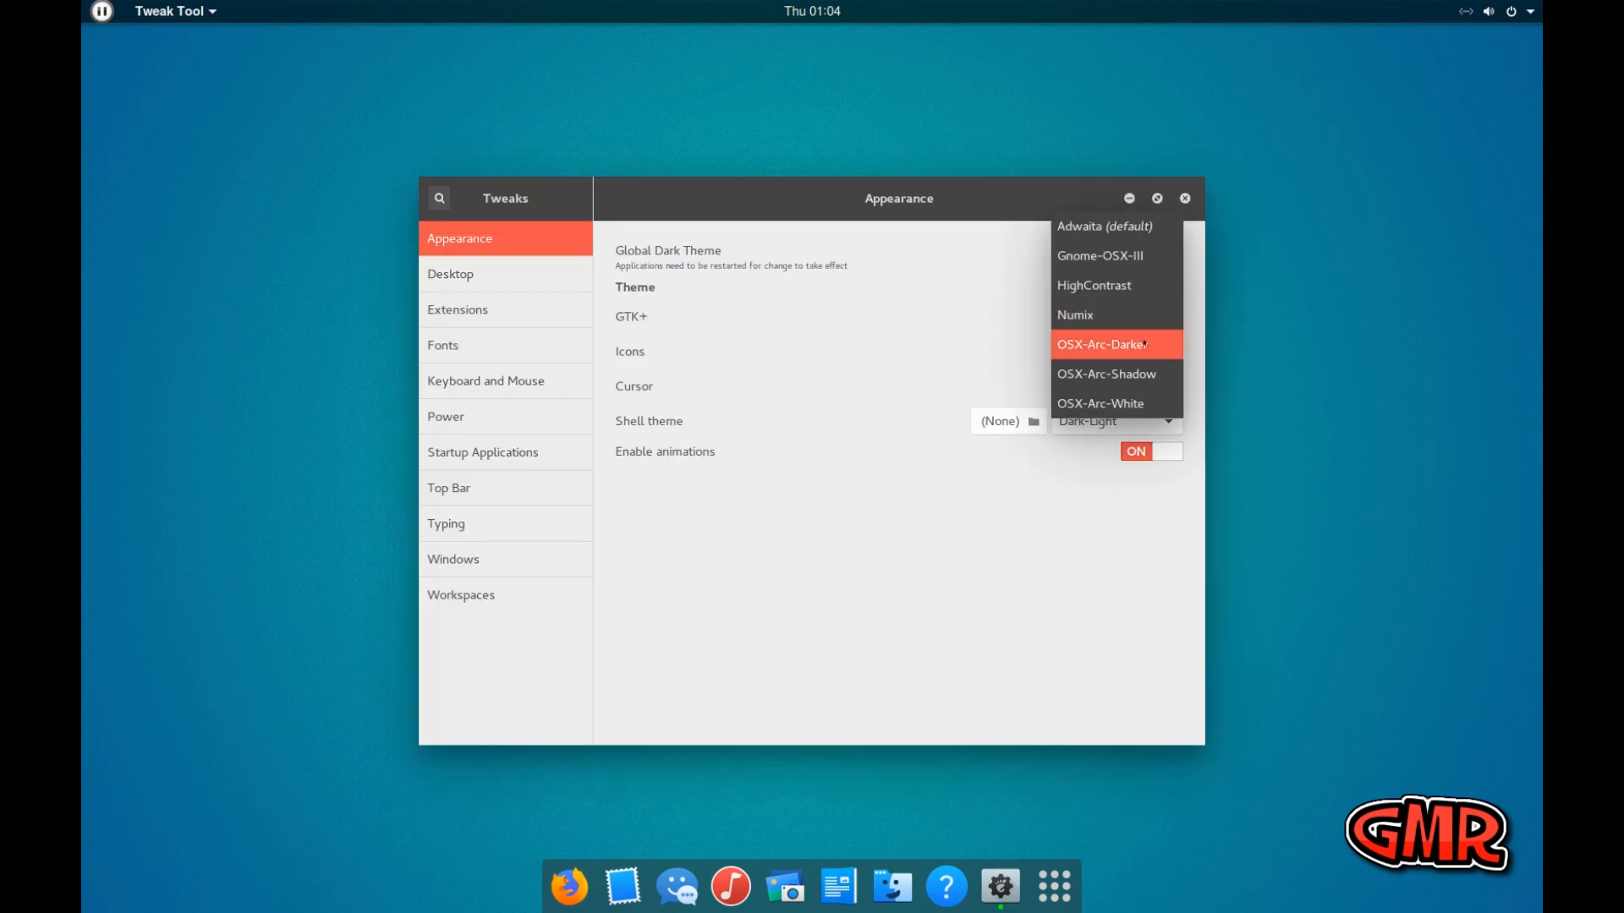
click(1135, 288)
click(1146, 318)
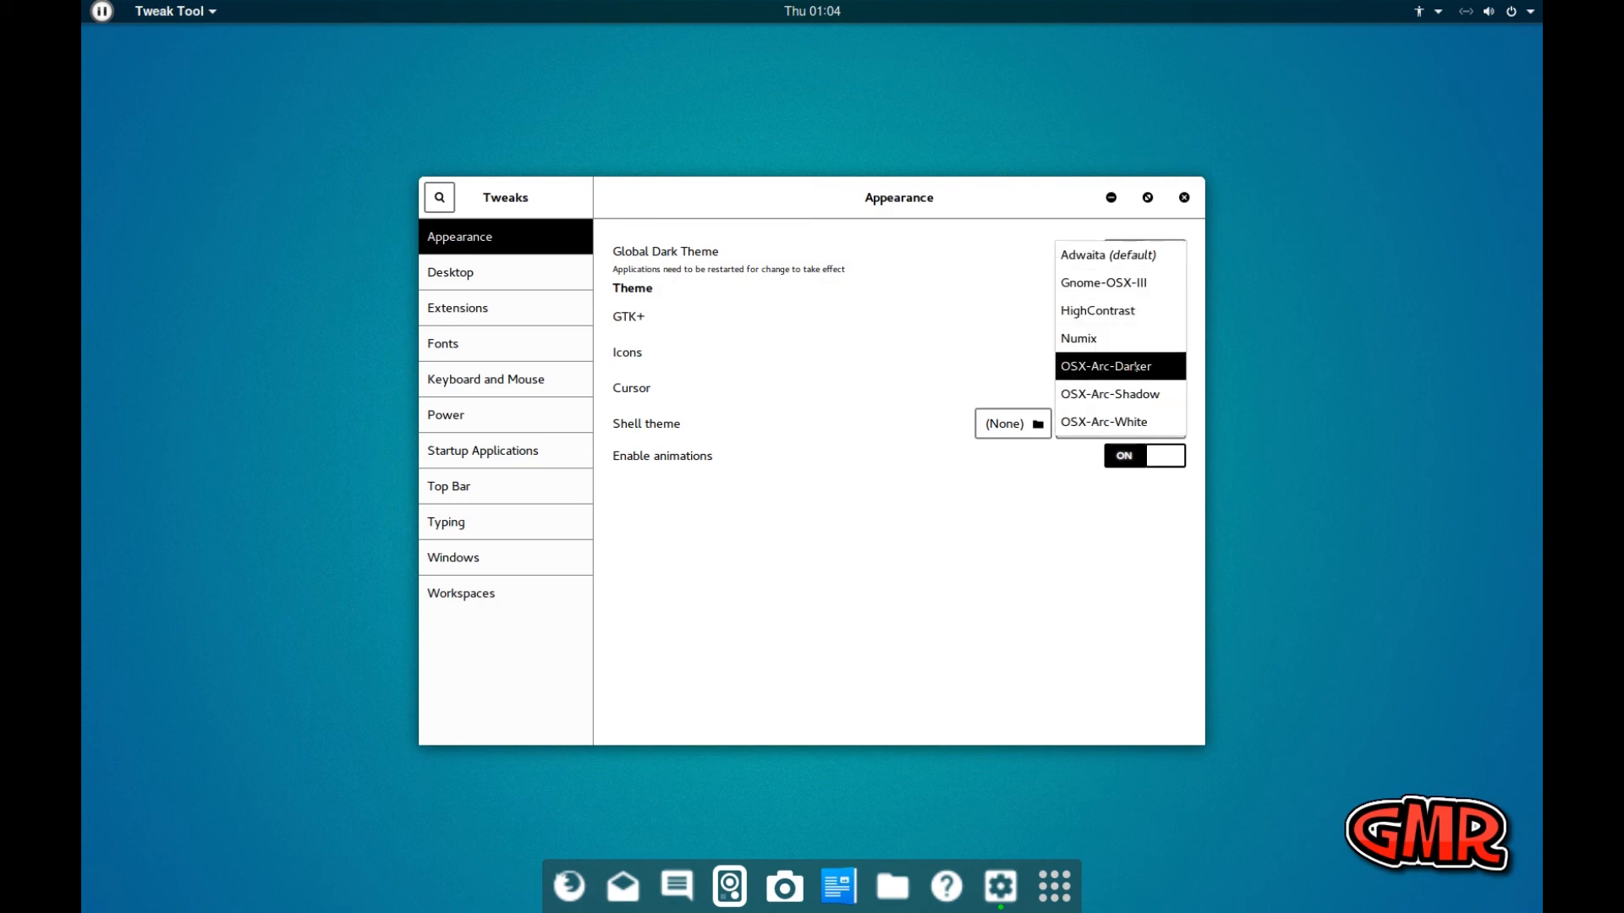
click(1145, 421)
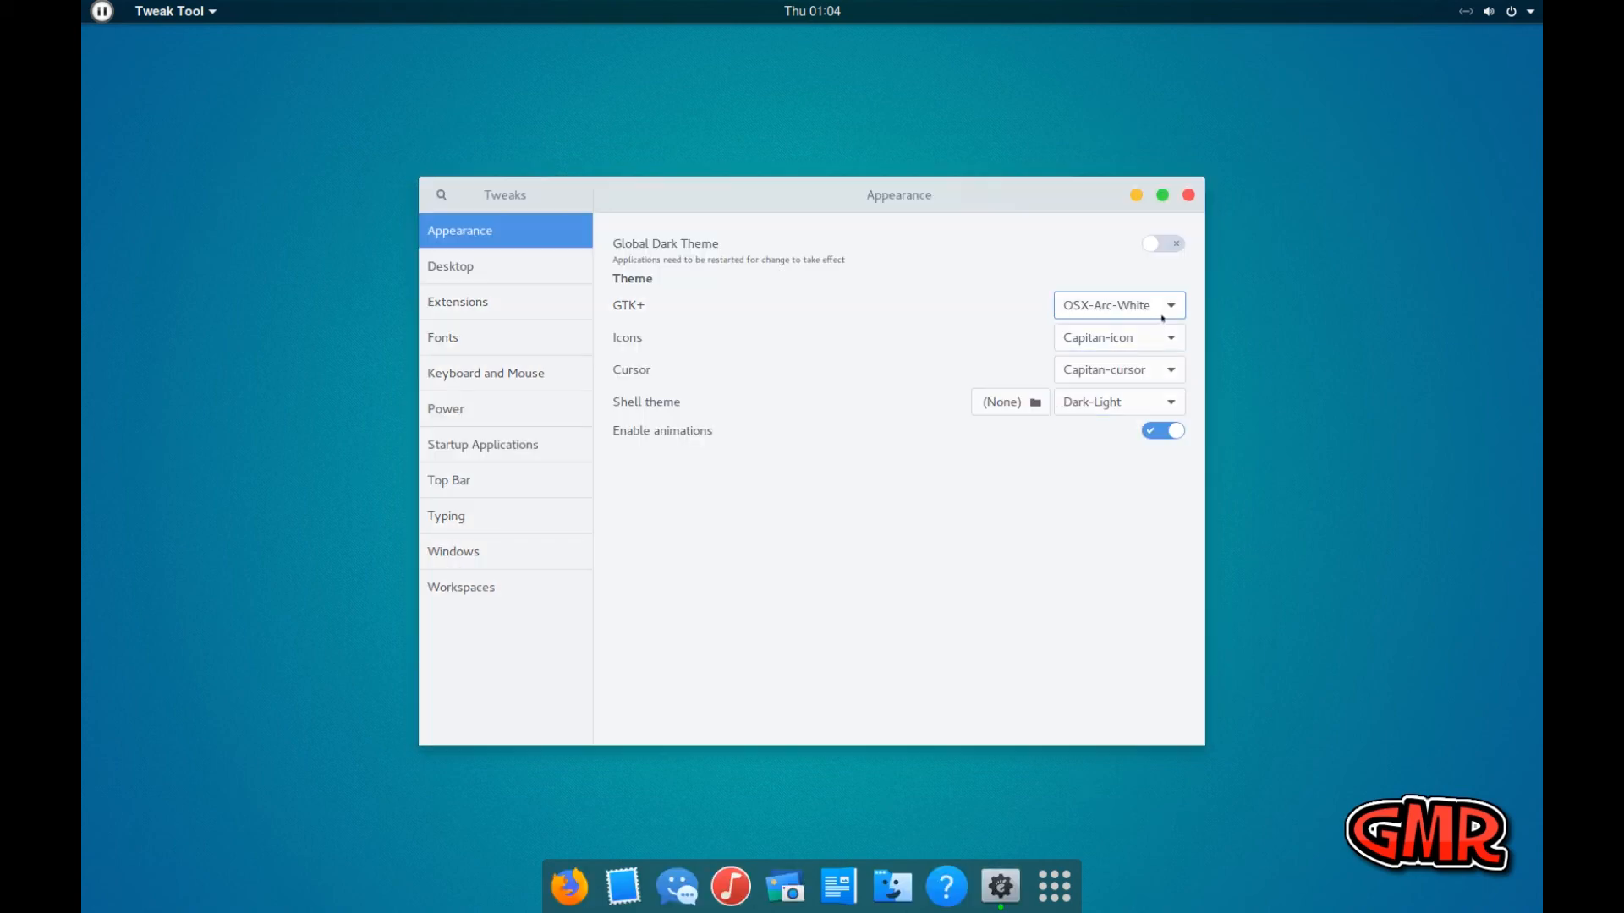
click(1133, 310)
click(1139, 268)
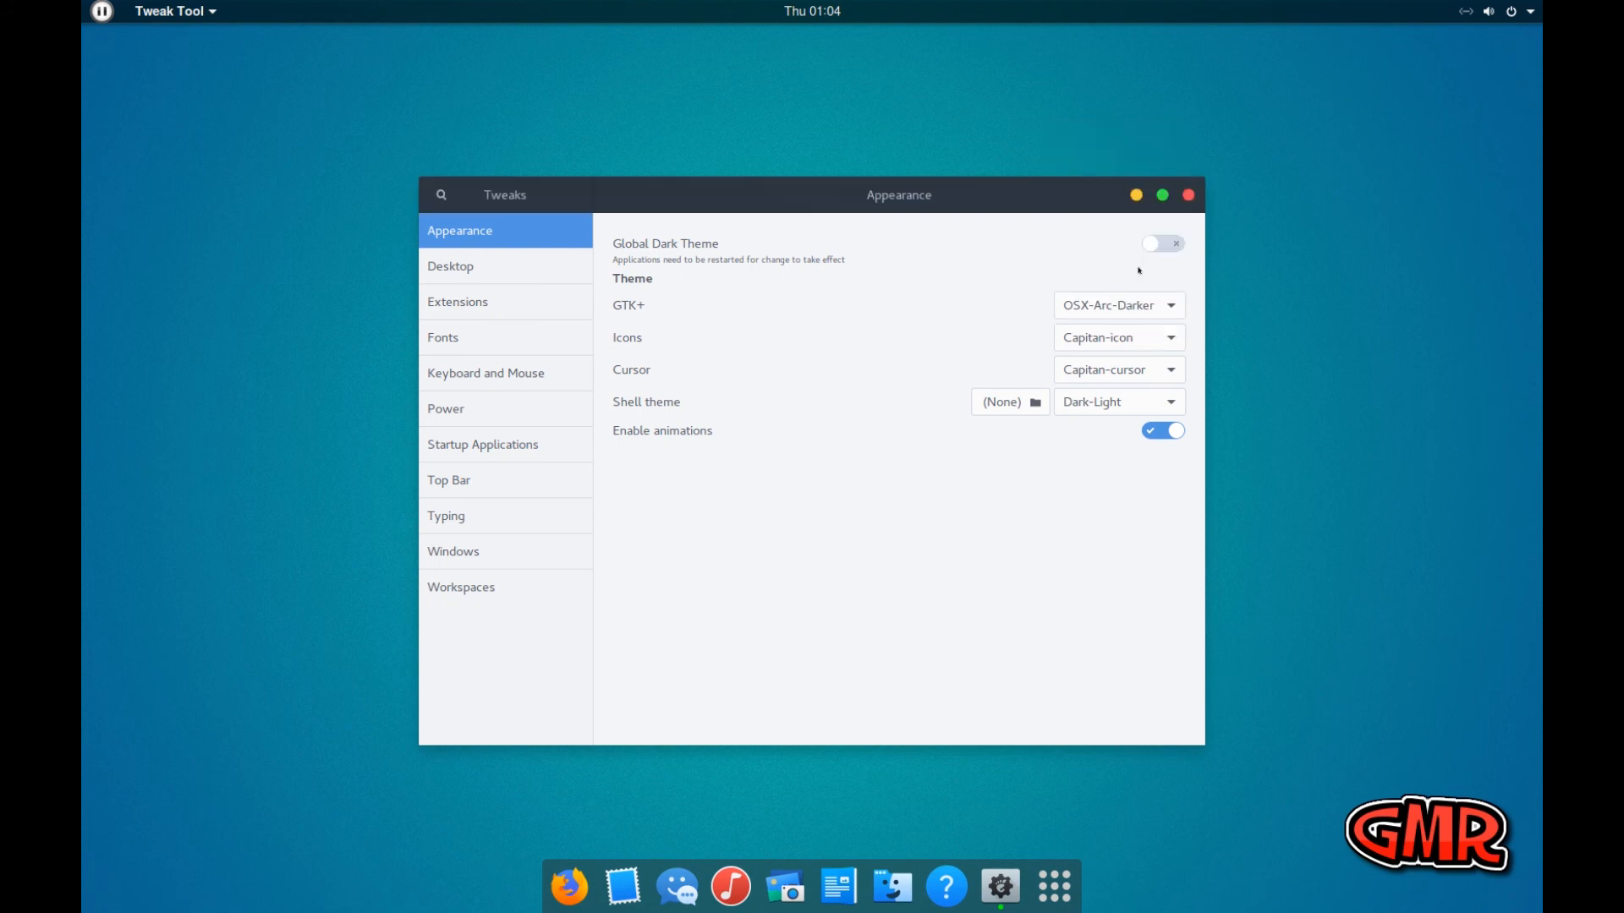
Preview the OSX-Arc-Shadow and Dark-Skull shell themes and set the shell theme back to Dark-Light
click(1157, 403)
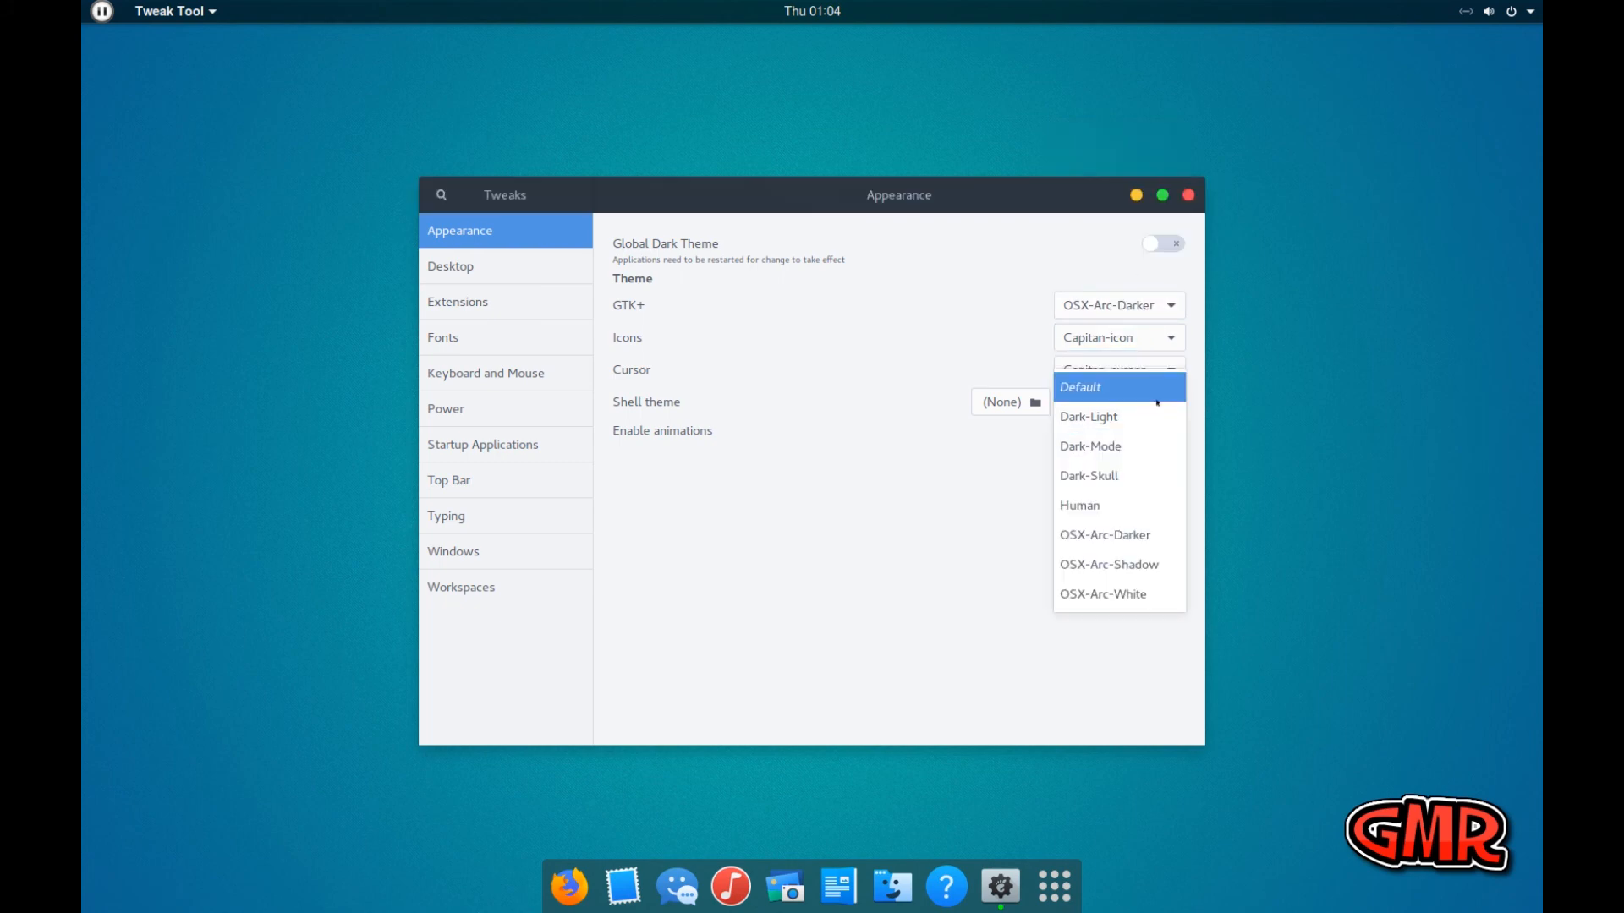
click(1152, 564)
click(1114, 402)
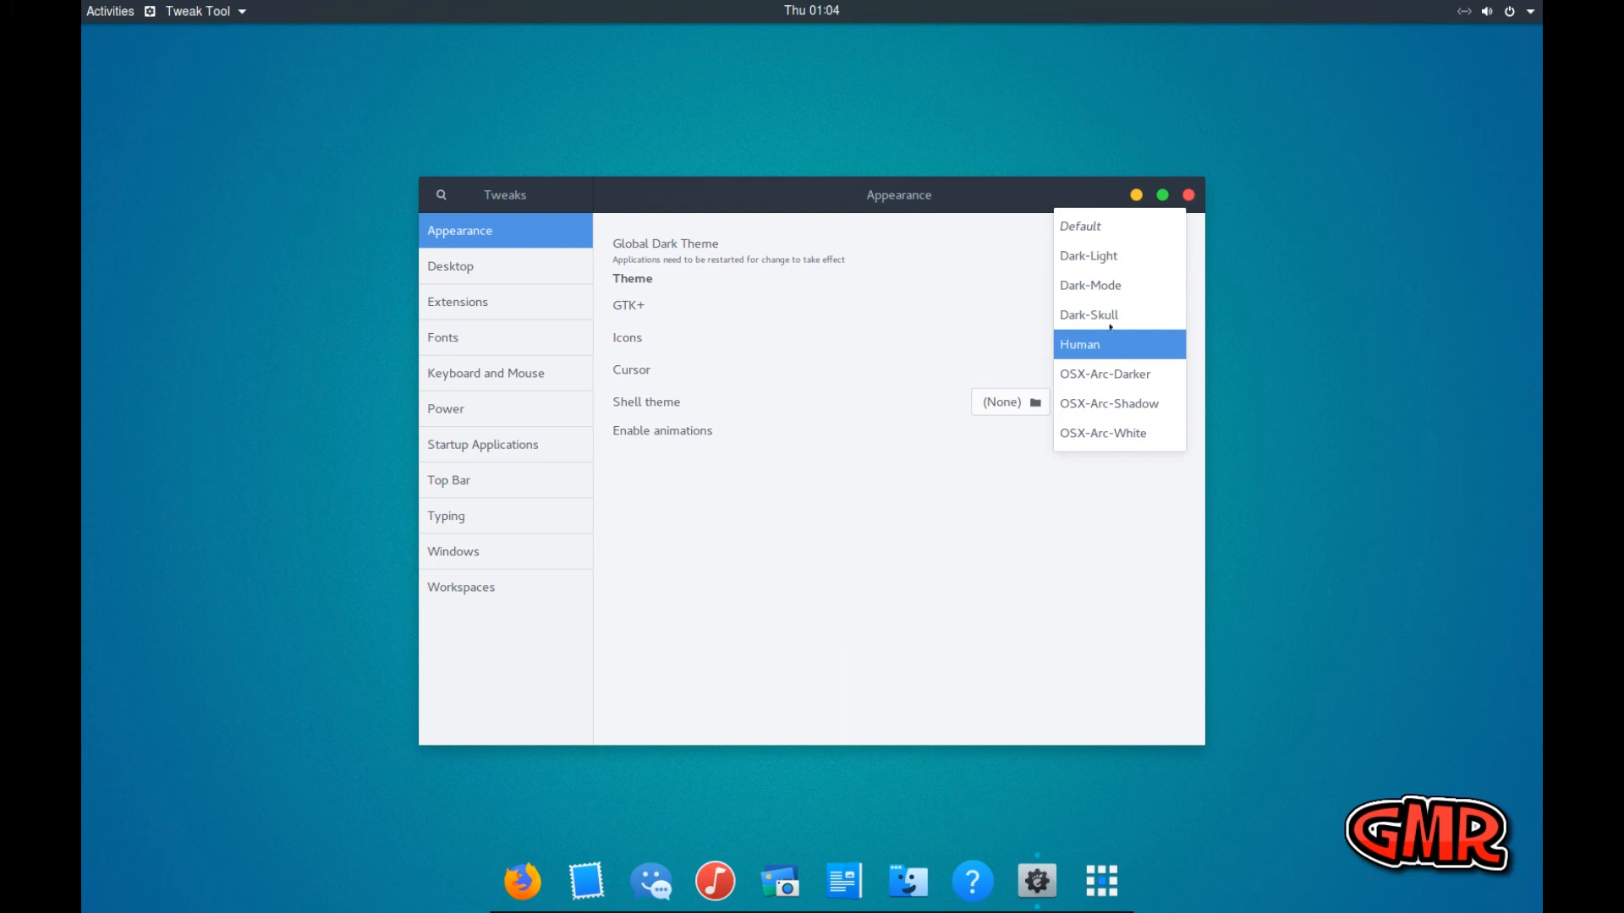
click(1108, 314)
click(1128, 370)
click(1085, 364)
click(1120, 401)
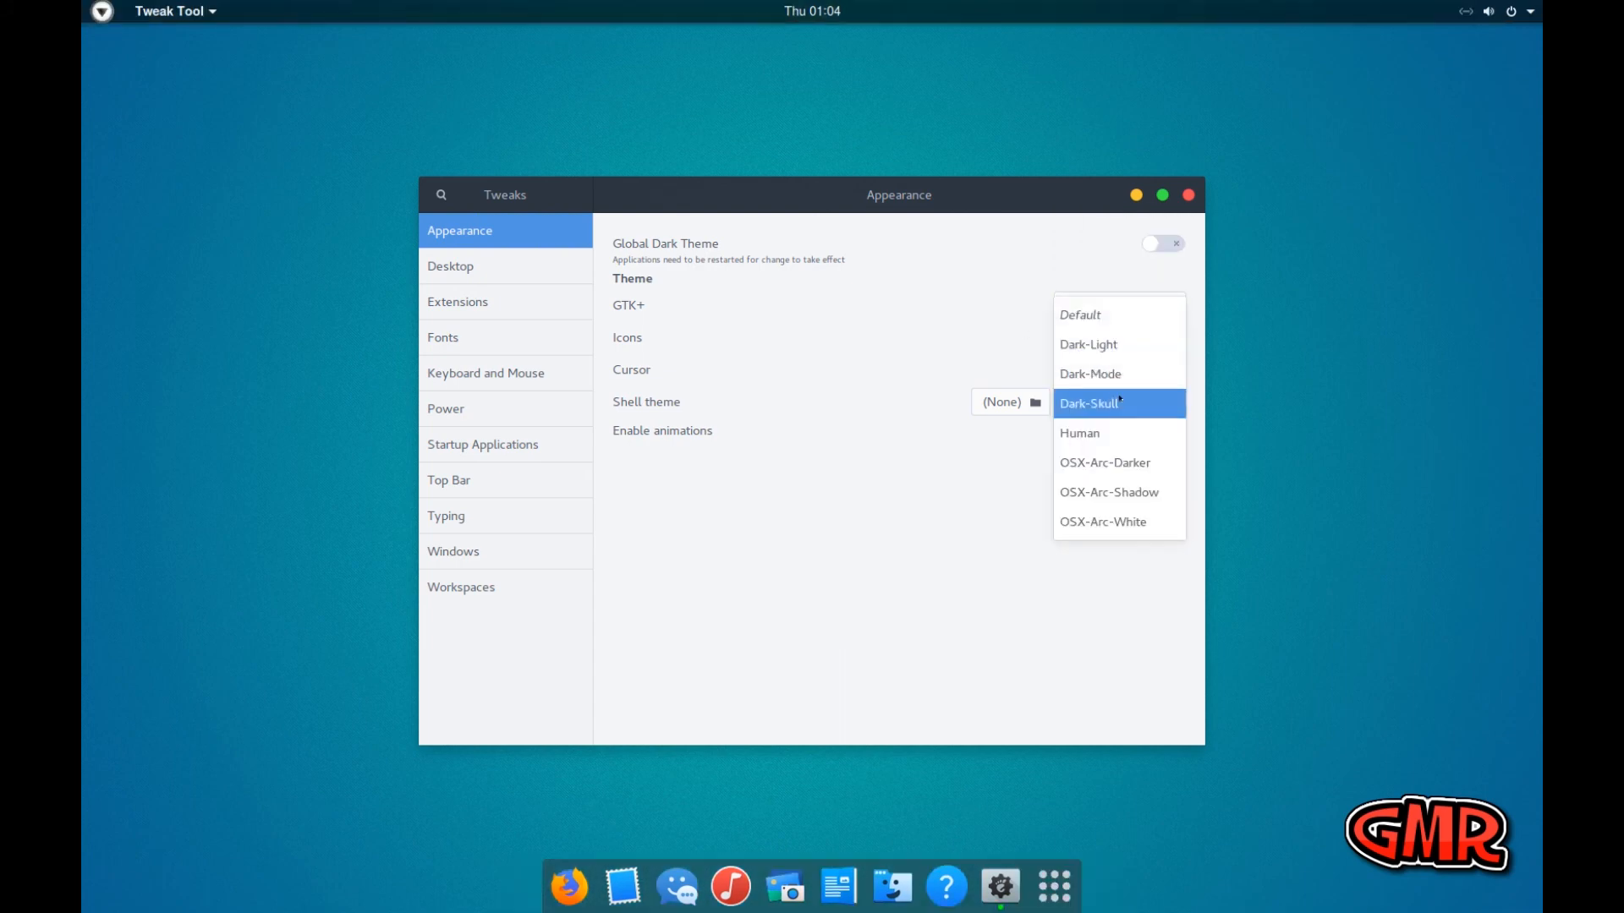
click(1112, 346)
Preview the Dark-Mode shell theme and switch the shell theme to OSX-Arc-Darker
click(1120, 402)
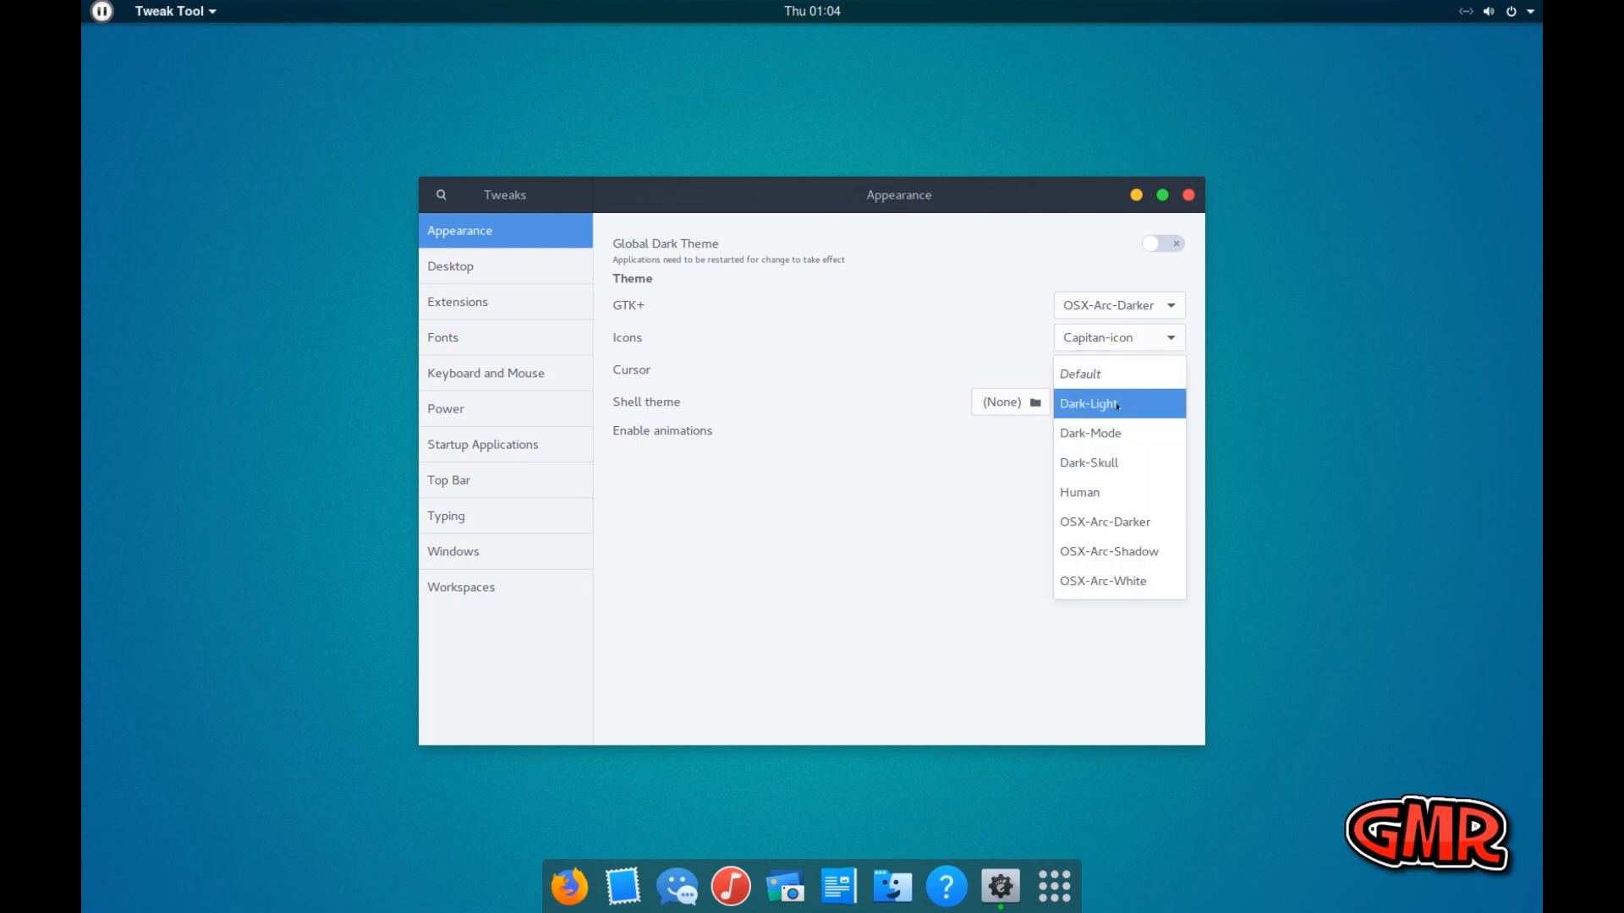
click(1104, 438)
click(1104, 403)
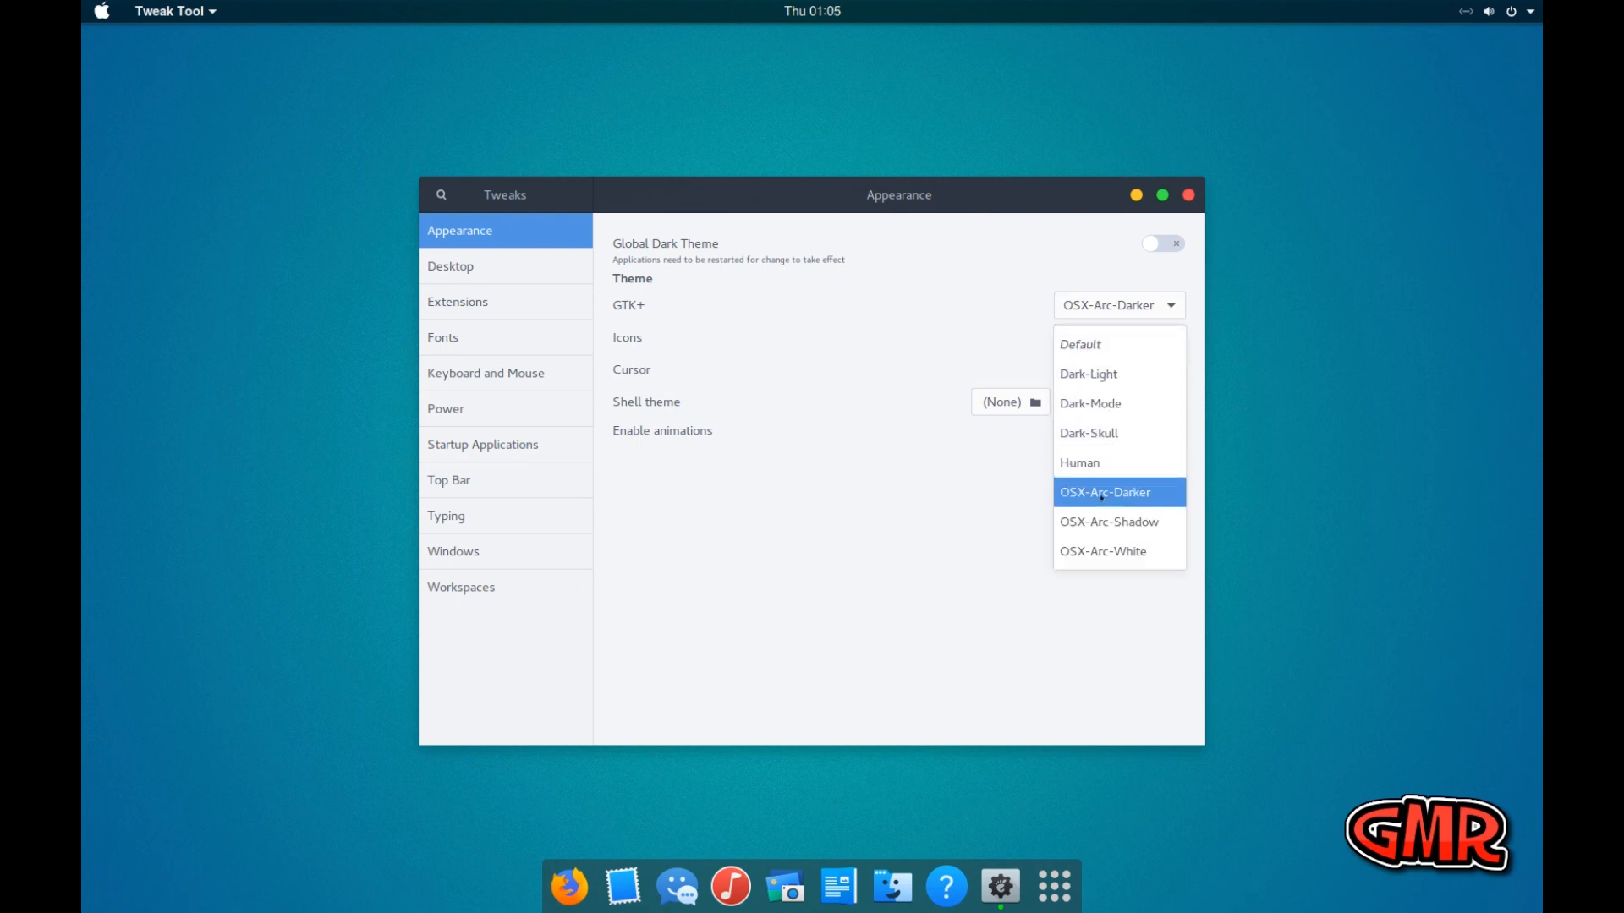
click(1103, 492)
click(1110, 405)
click(979, 333)
Set the GTK+ theme to OSX-Arc-Shadow and the shell theme to Human
click(1113, 307)
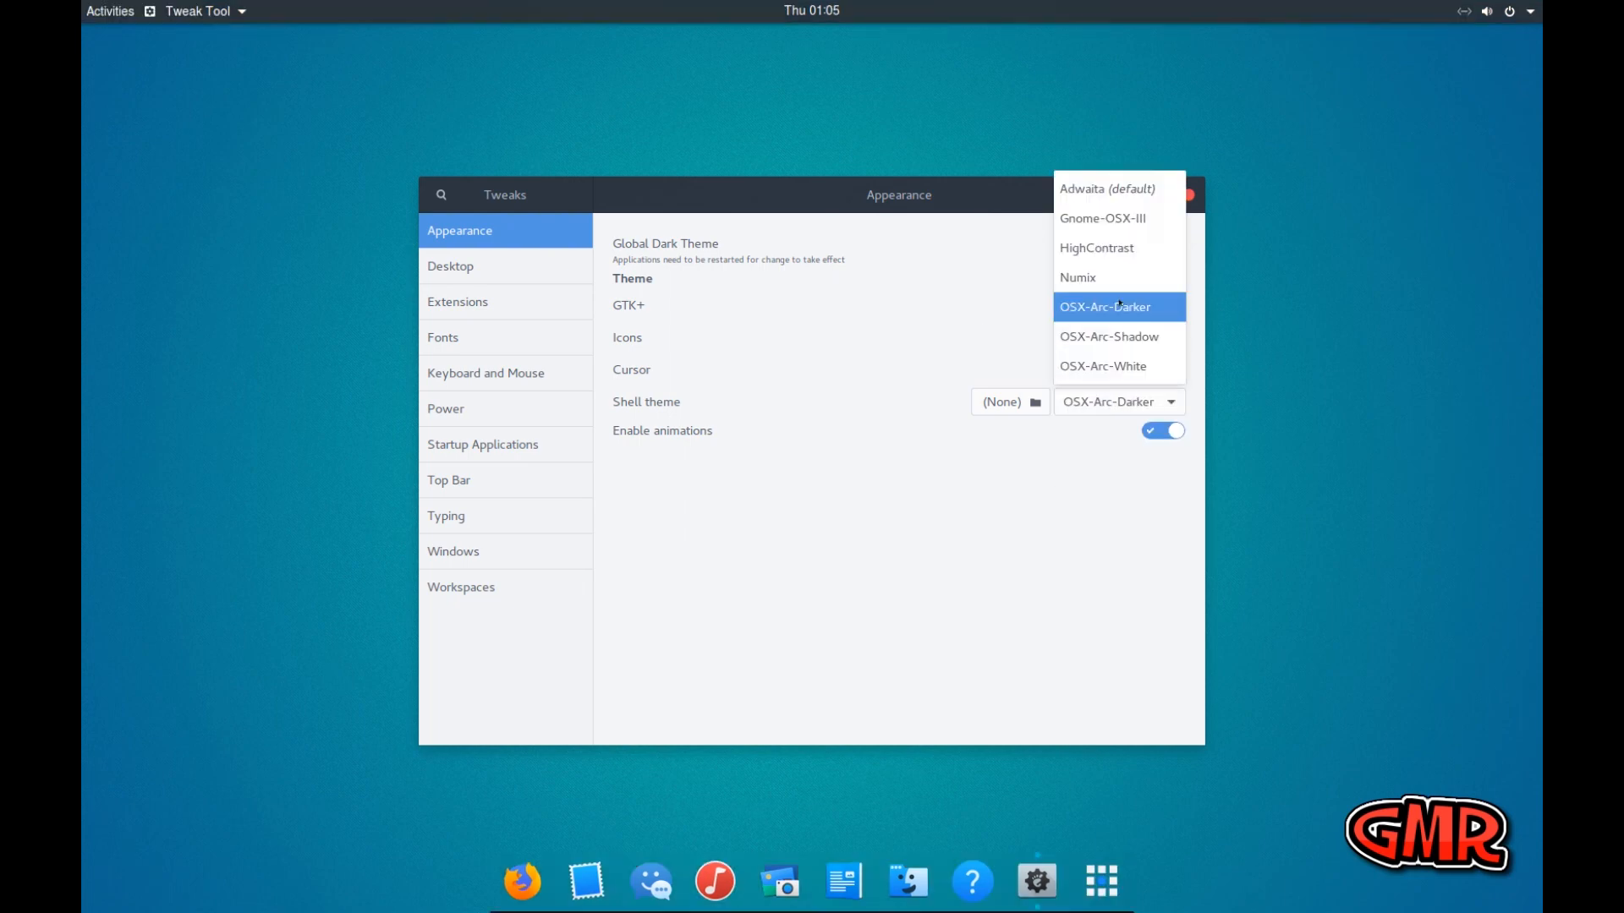
click(1115, 338)
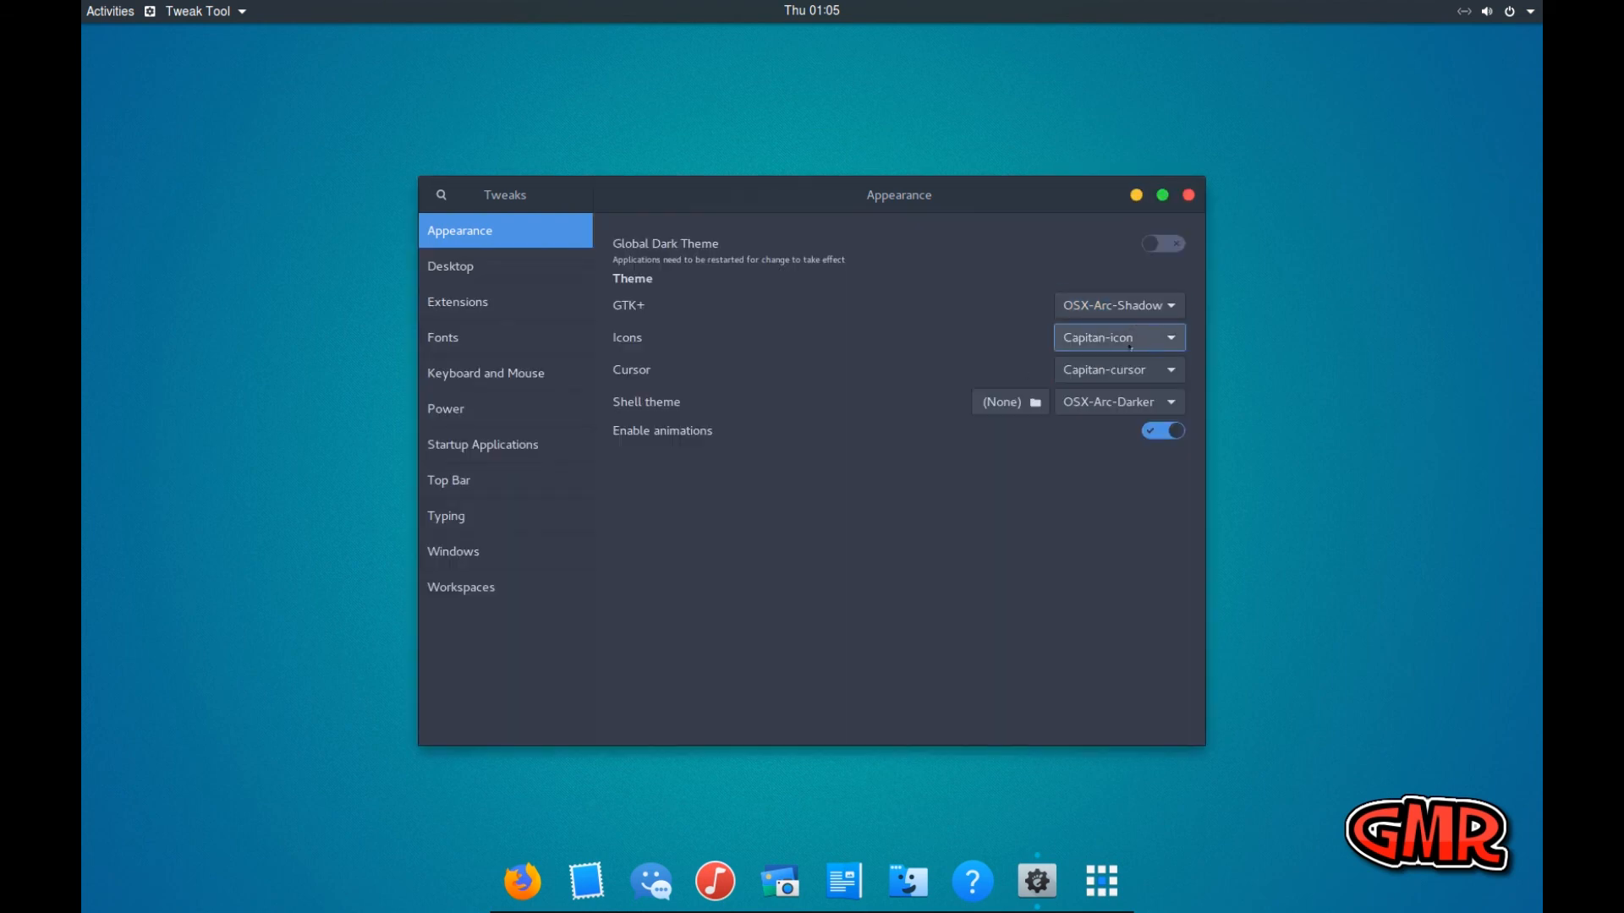
click(1109, 403)
click(1100, 374)
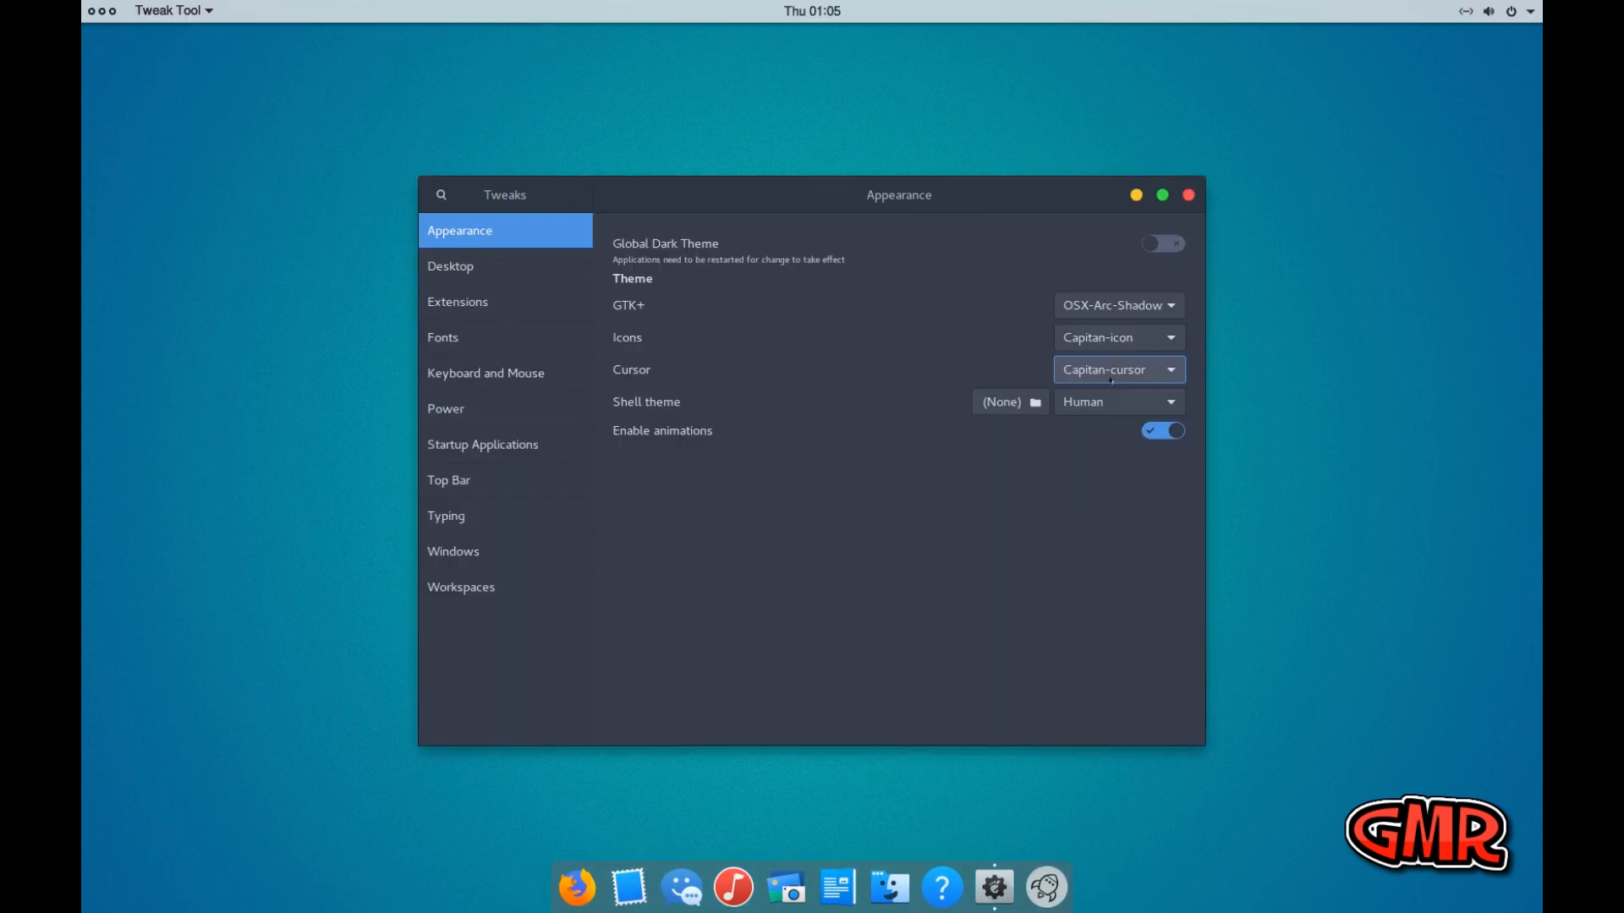
Preview the Dark-Light and Dark-Mode shell themes and return the shell theme to Human
click(1113, 404)
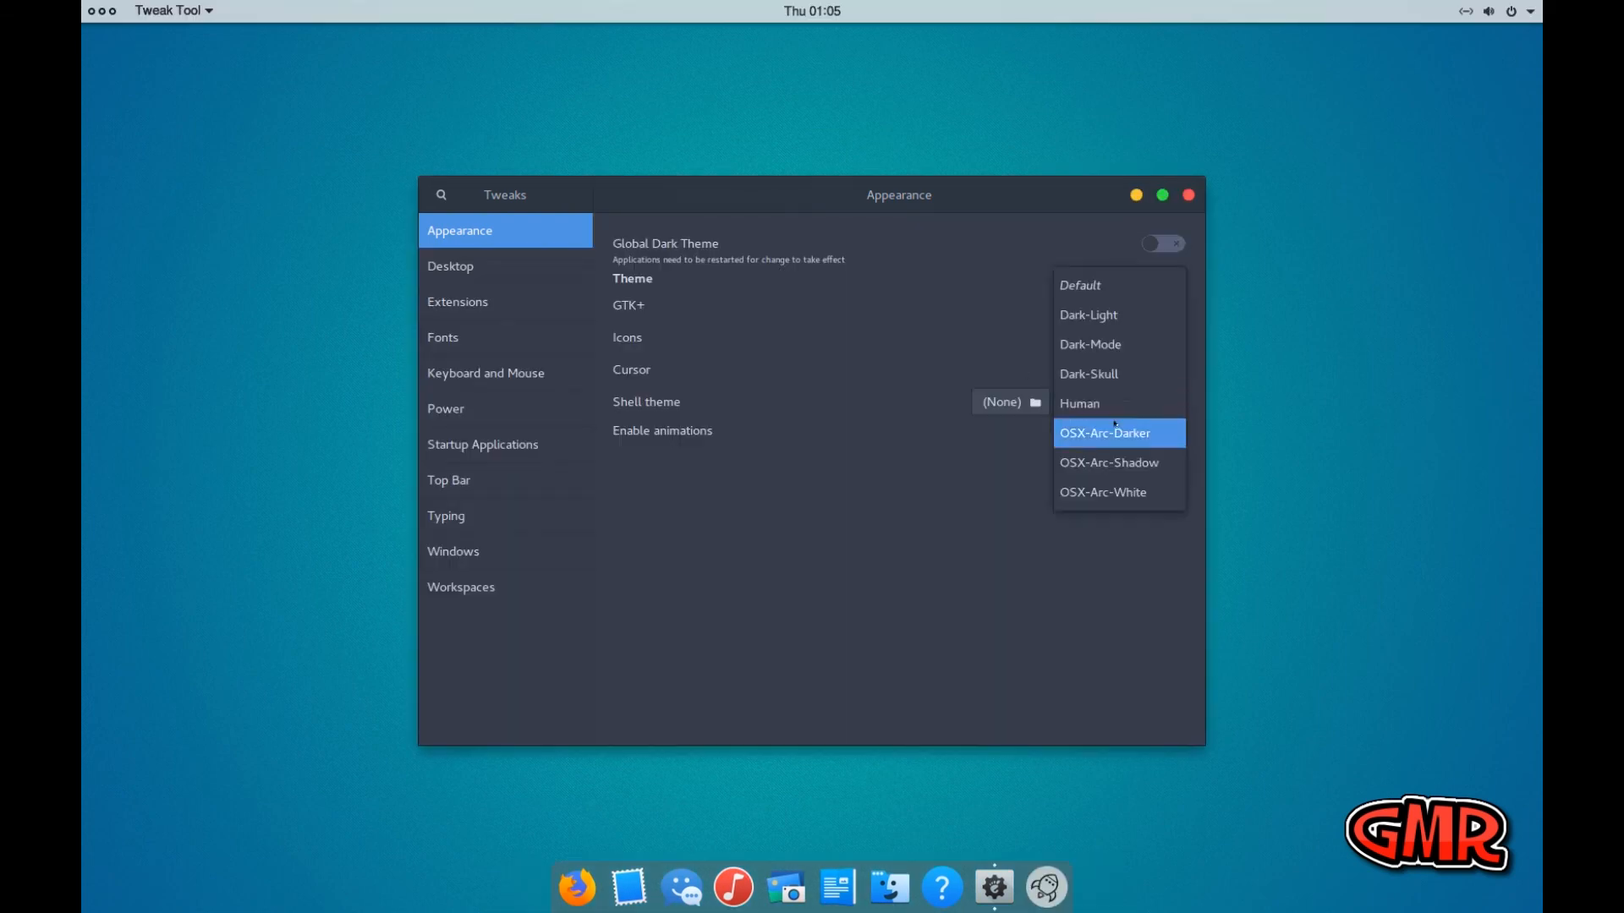
click(1100, 314)
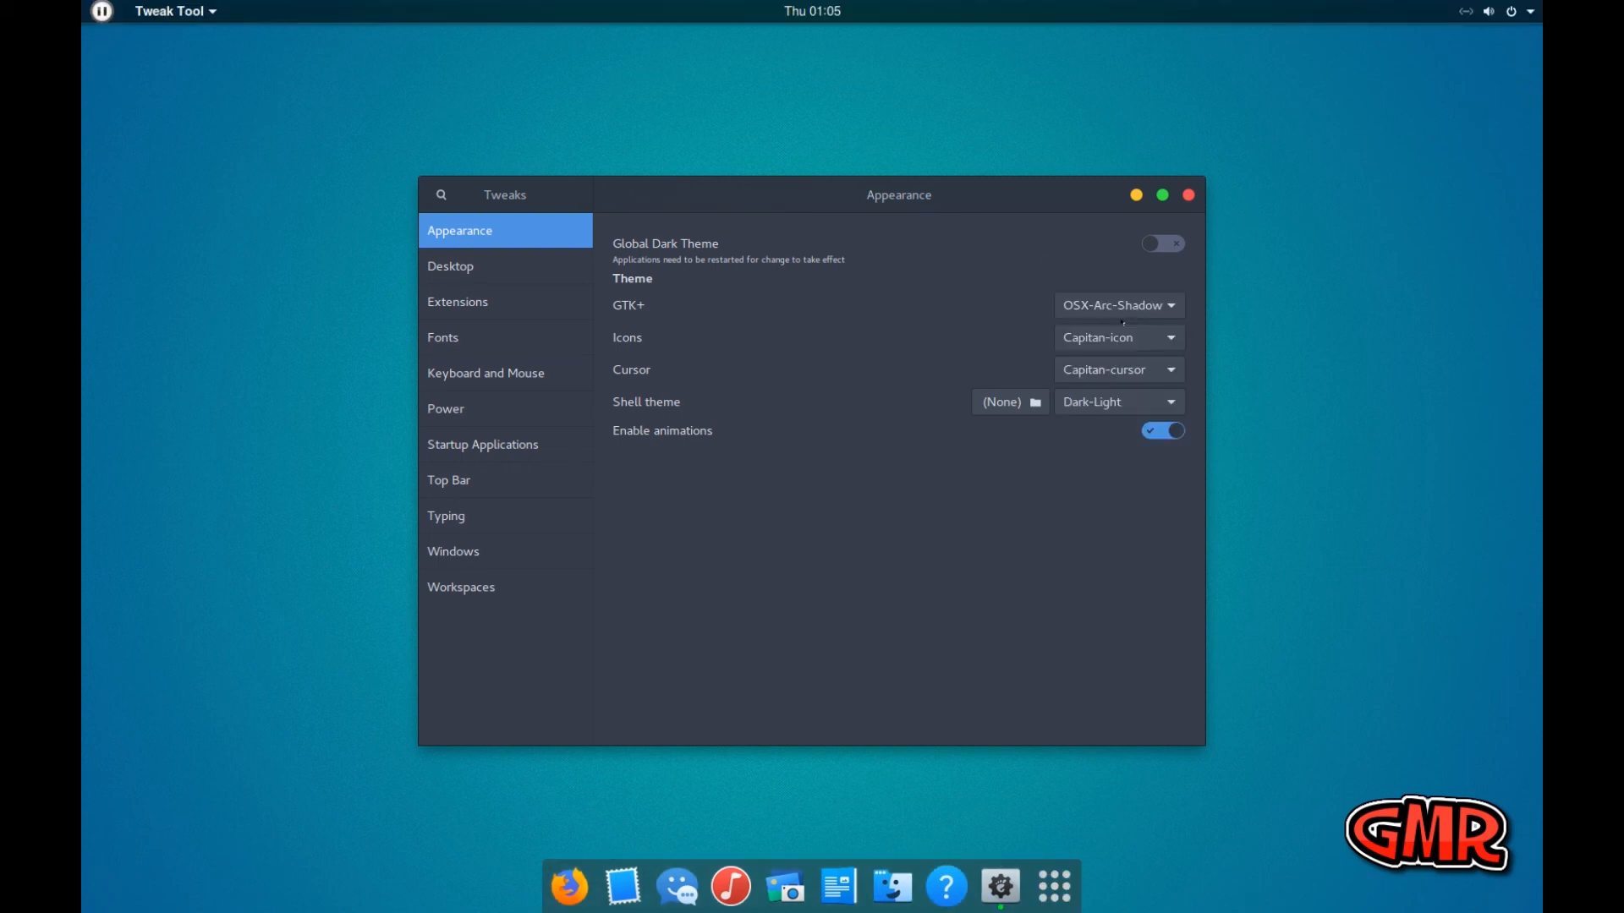
click(1112, 403)
click(1121, 432)
click(1114, 403)
click(1096, 462)
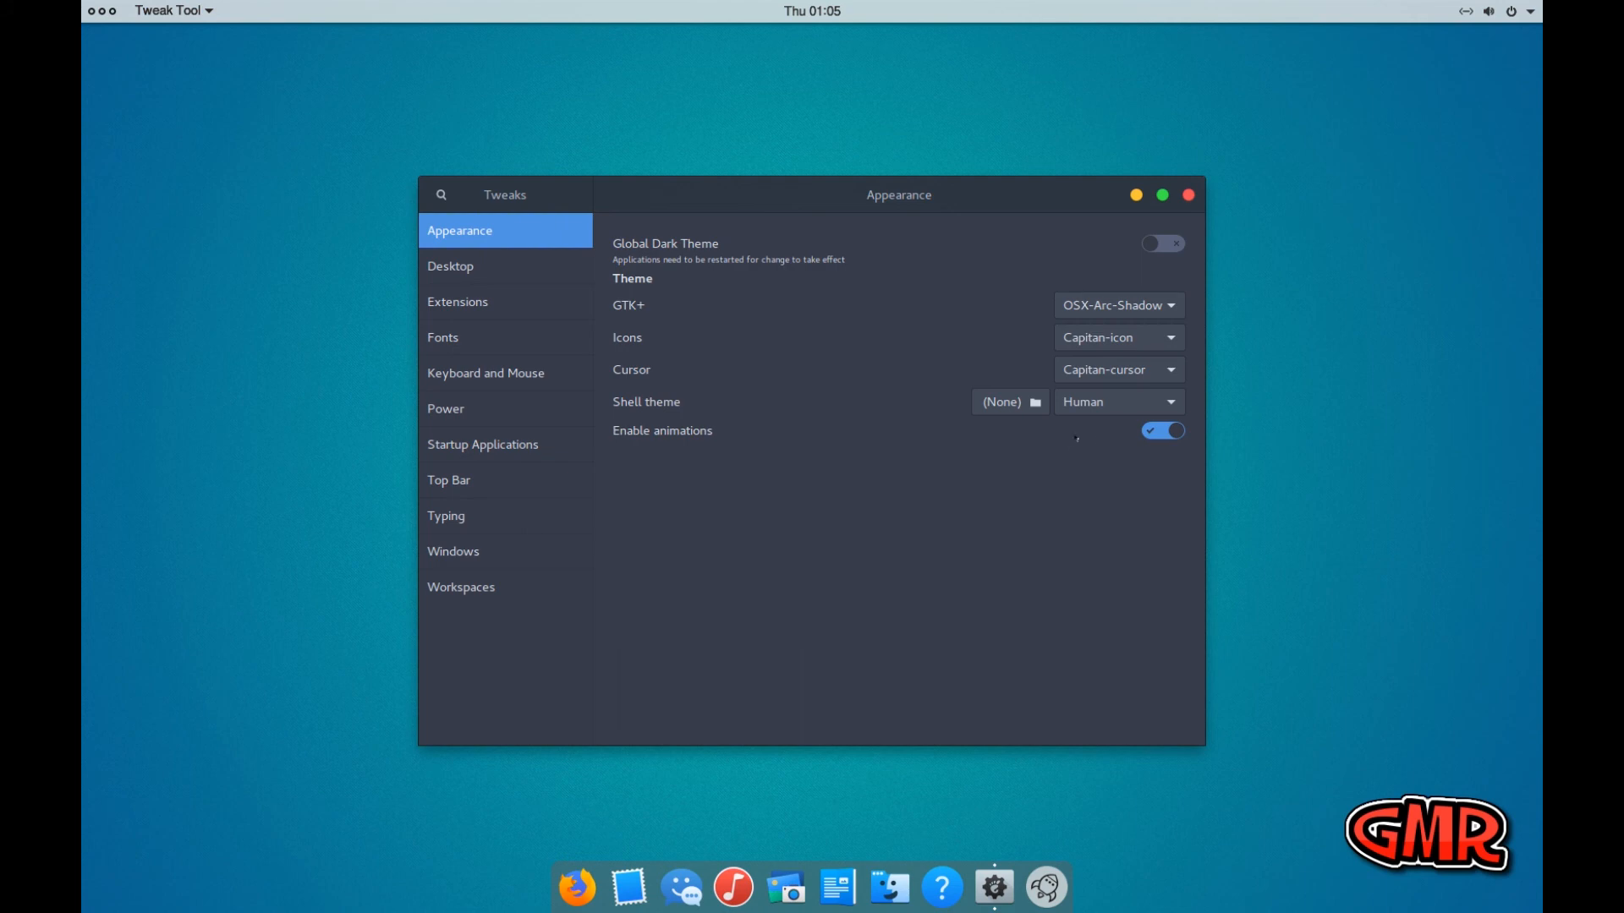
Set the shell theme to OSX-Arc-Shadow to match the GTK+ theme
click(1109, 403)
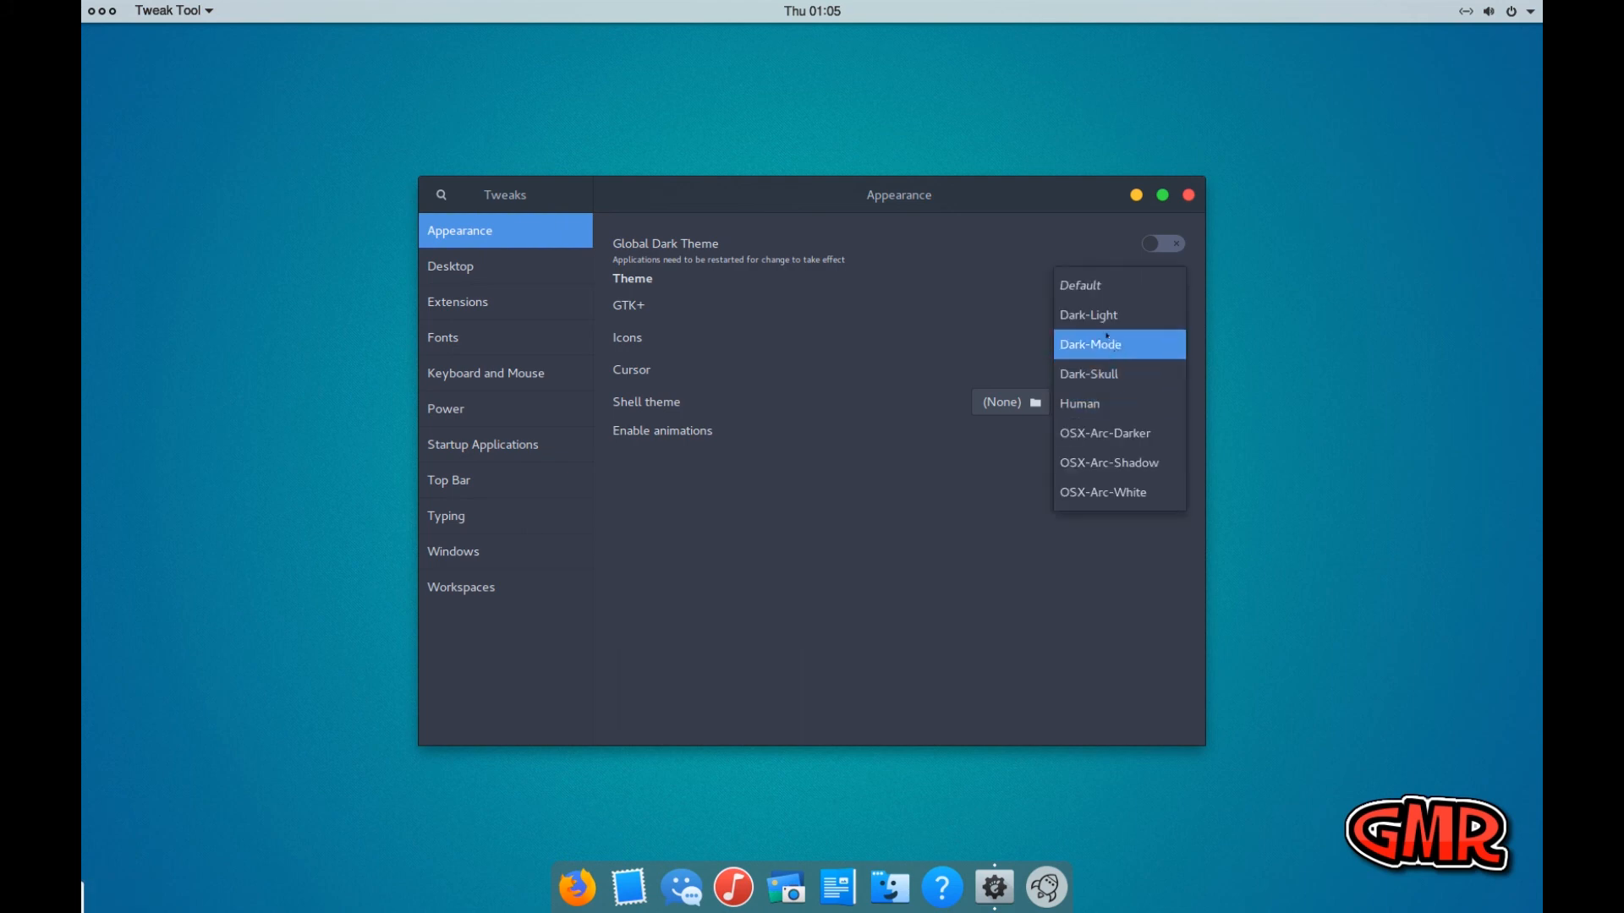
click(1114, 463)
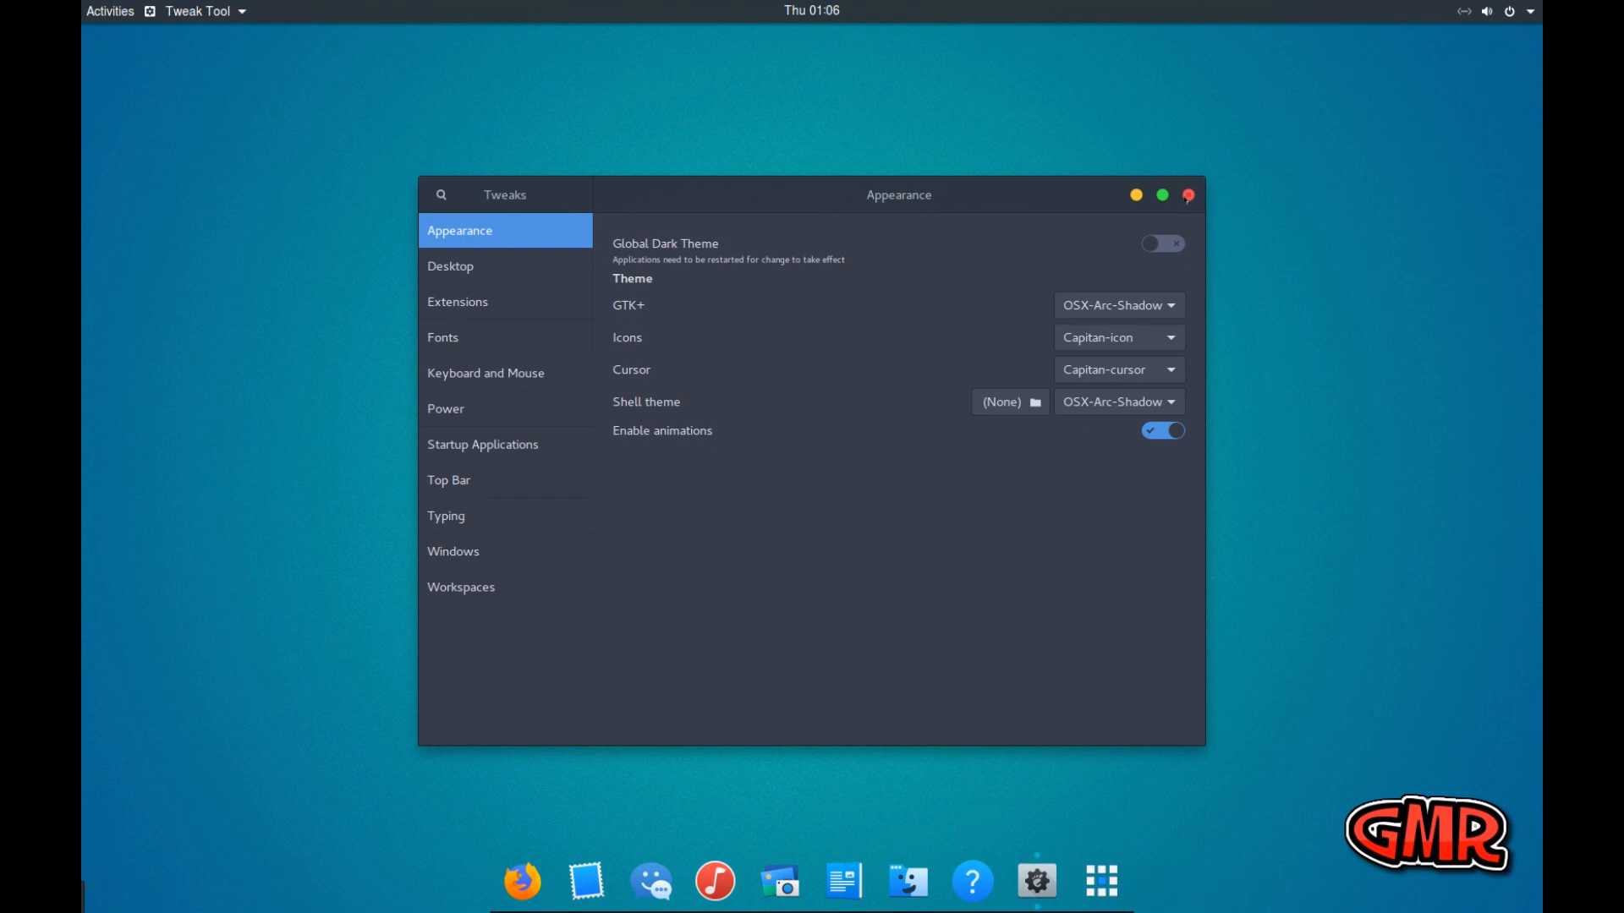
Look through the remaining Tweak Tool settings pages from Desktop and Extensions to Windows and Workspaces, and close the tool
click(471, 303)
click(457, 266)
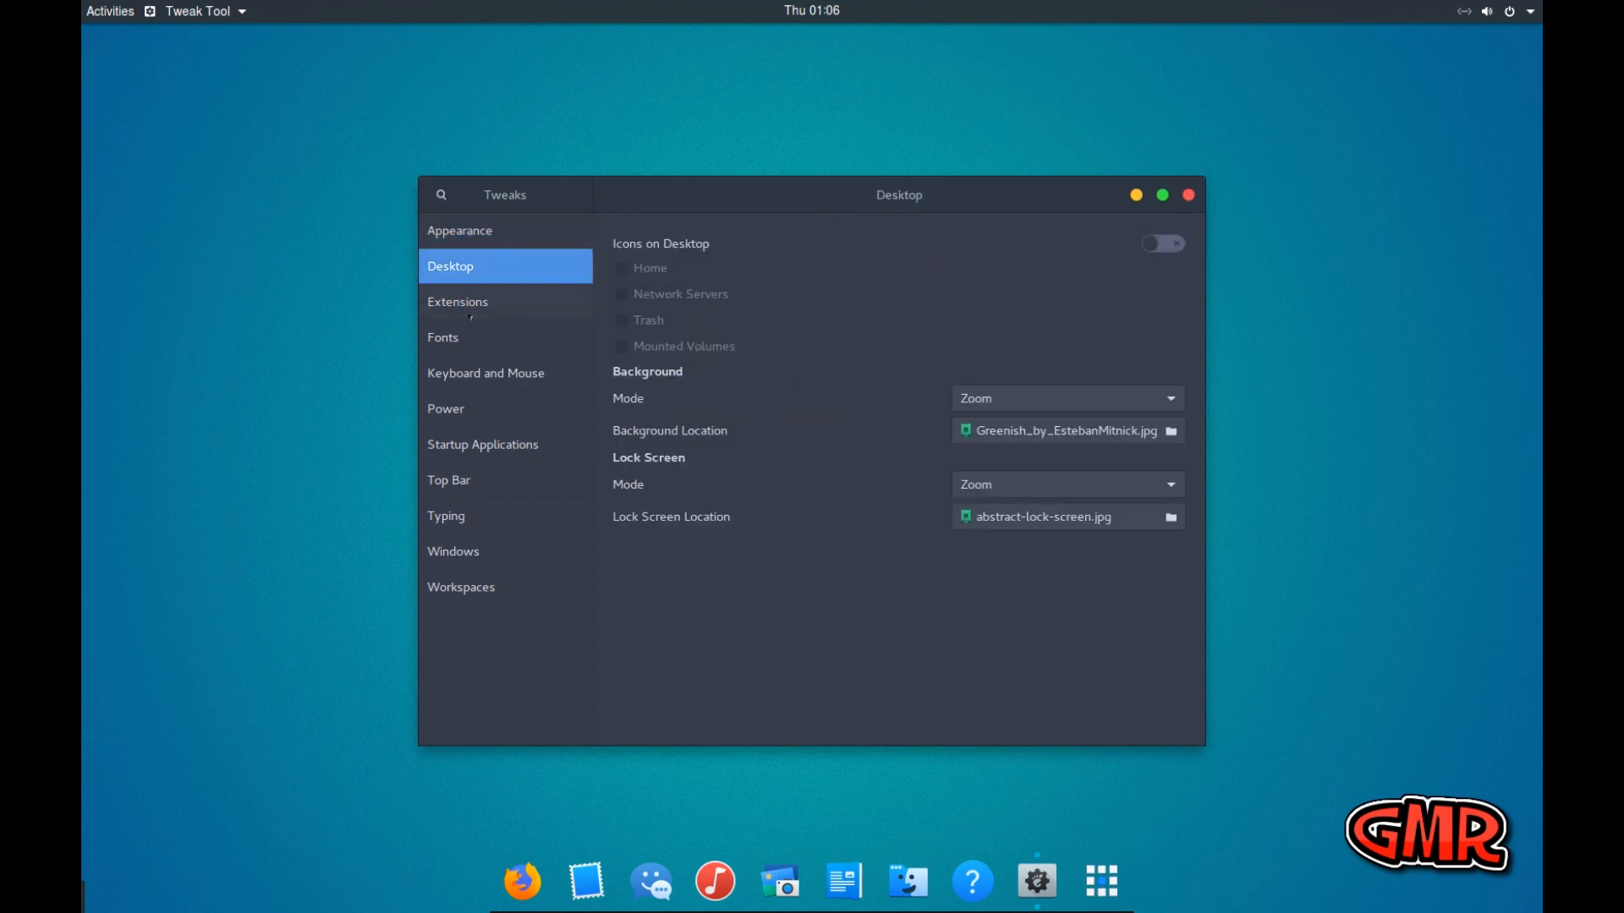
click(461, 339)
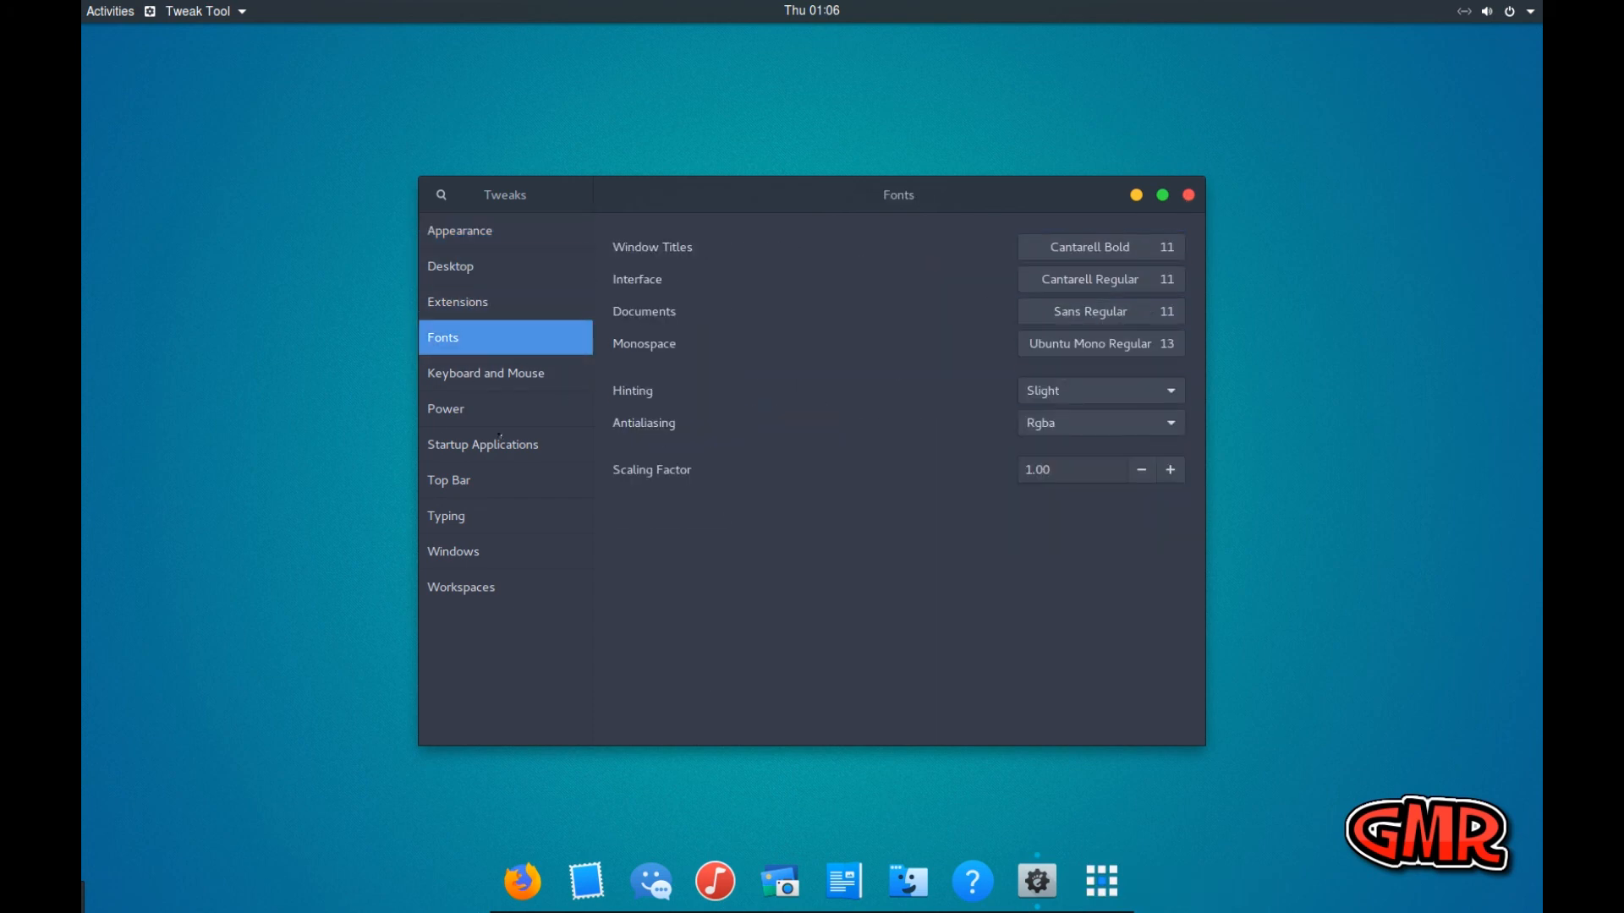
click(479, 375)
click(477, 409)
click(477, 445)
click(477, 481)
click(476, 516)
click(476, 558)
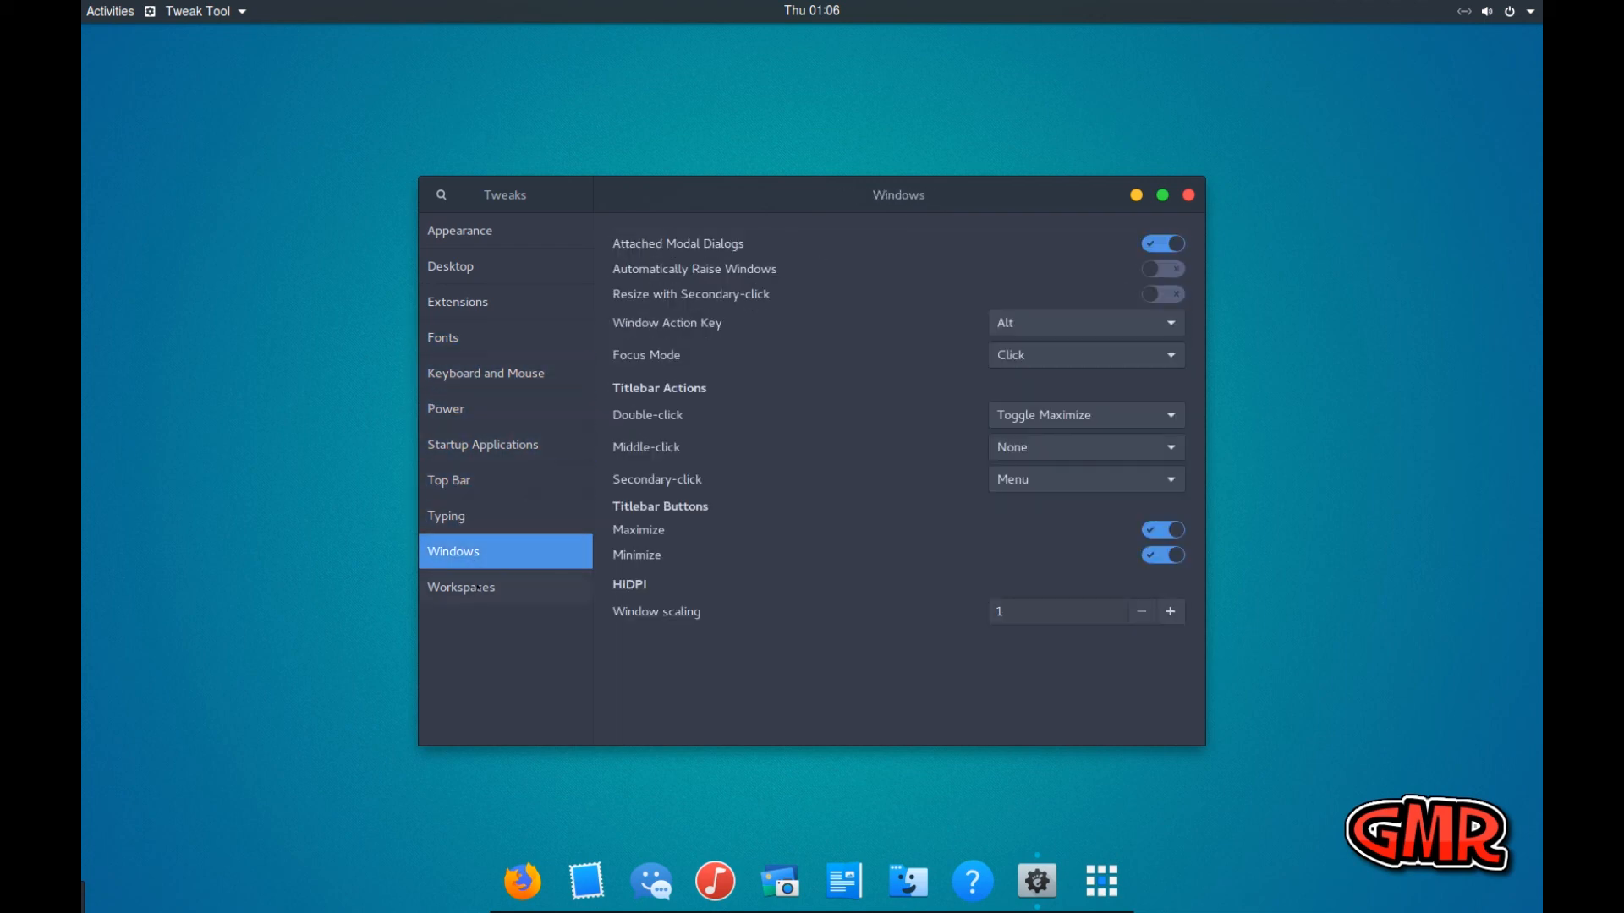
click(478, 587)
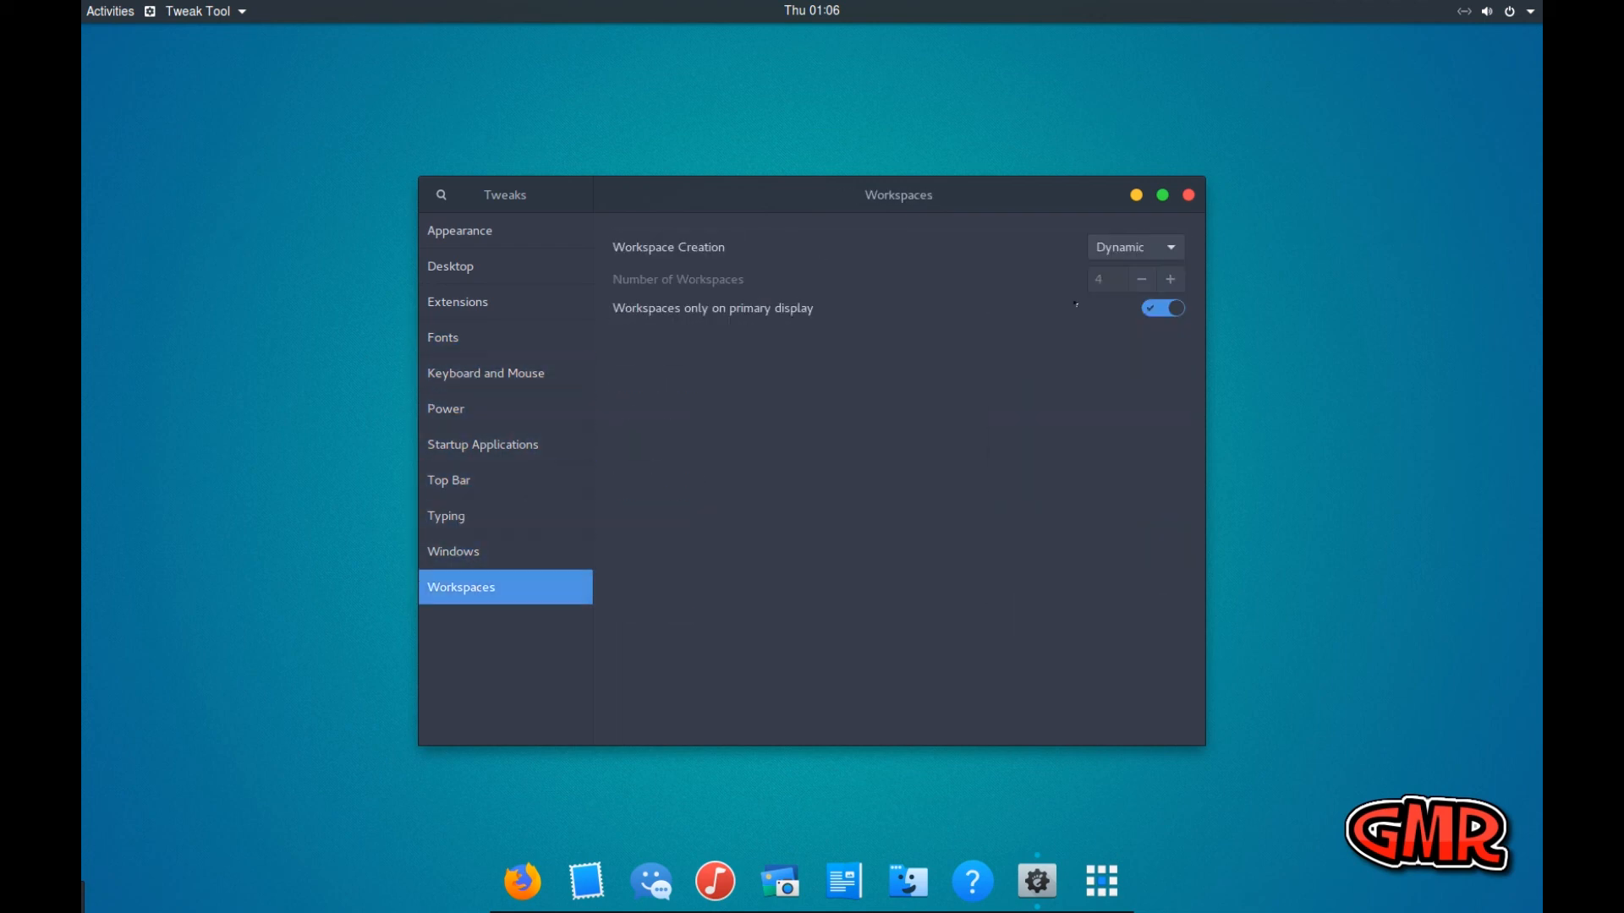
click(1188, 195)
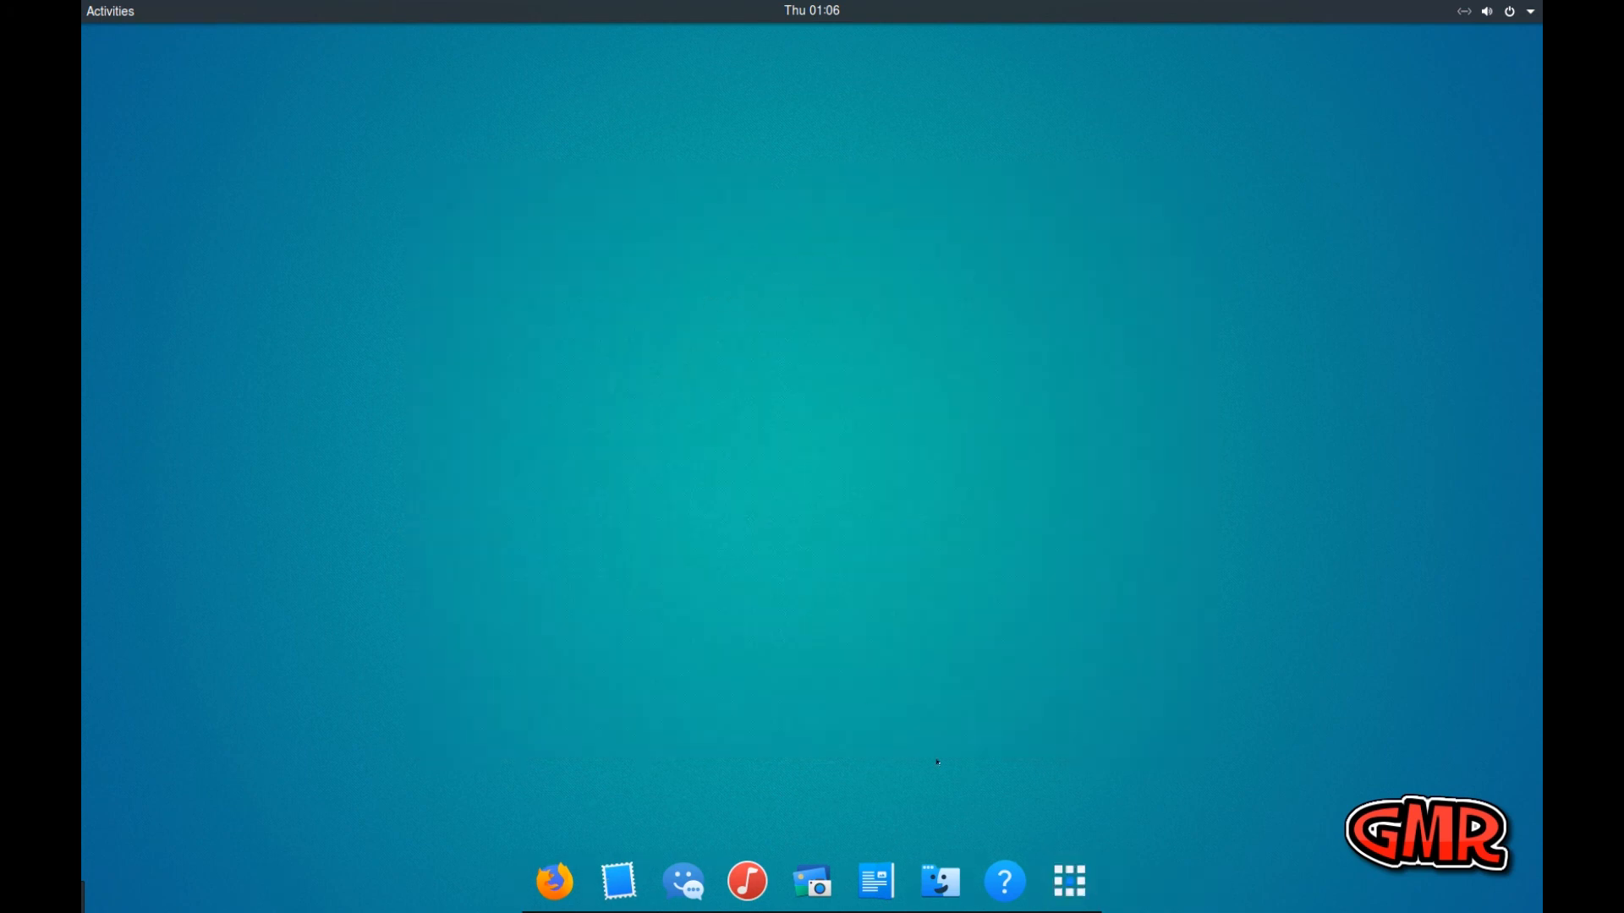
Add Atom from the full application list to the dock favorites and test-launch it from the dock
click(1069, 880)
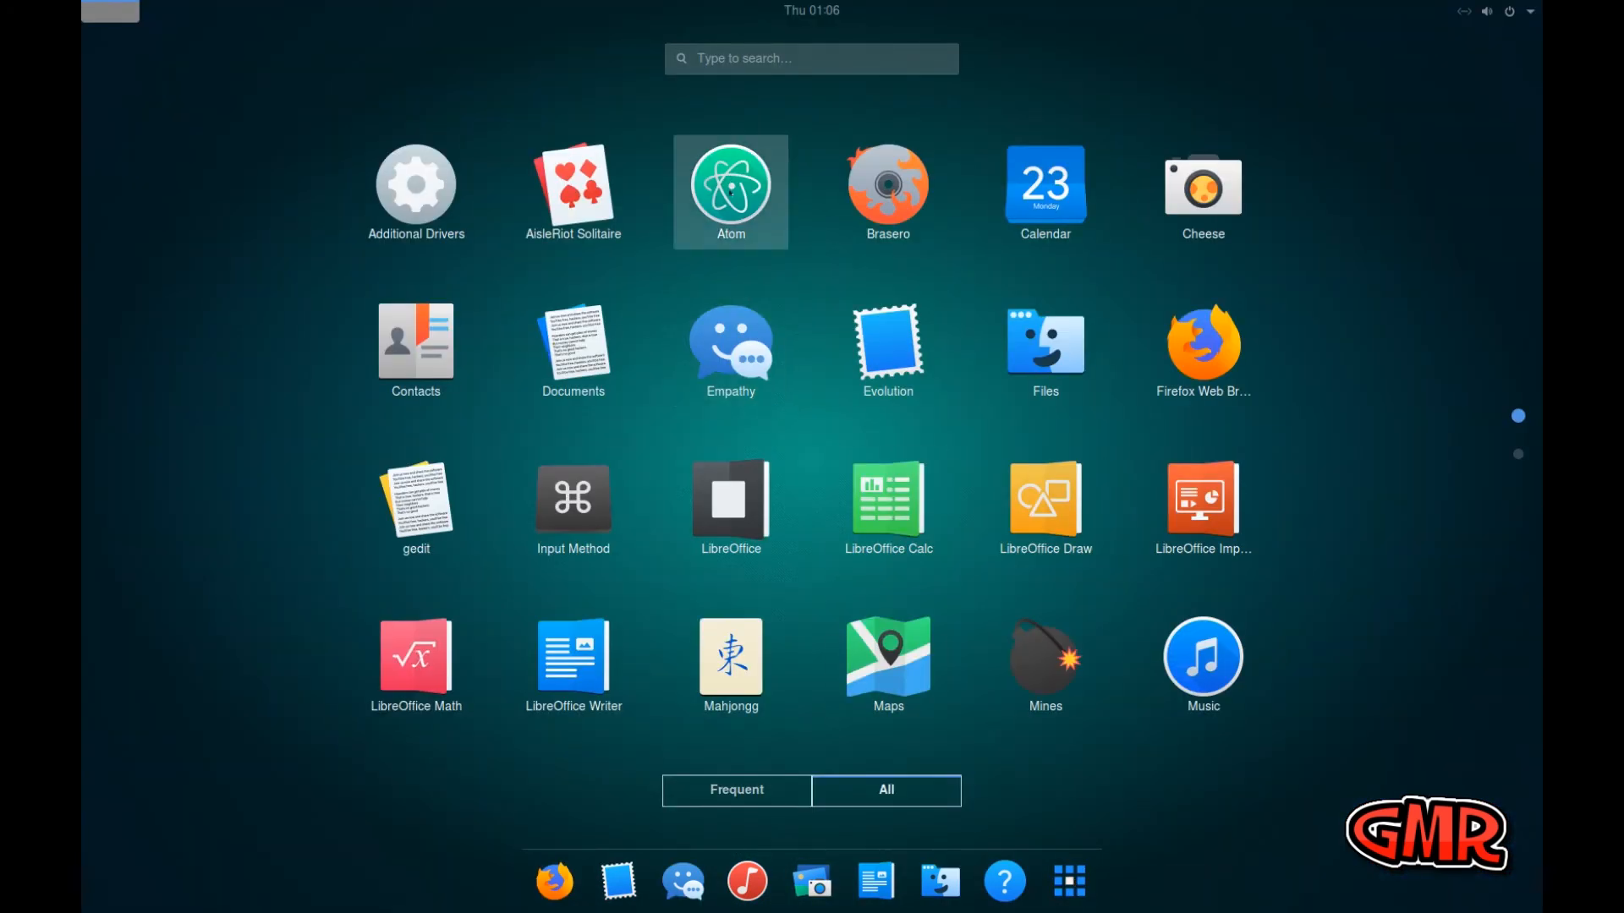
right_click(730, 191)
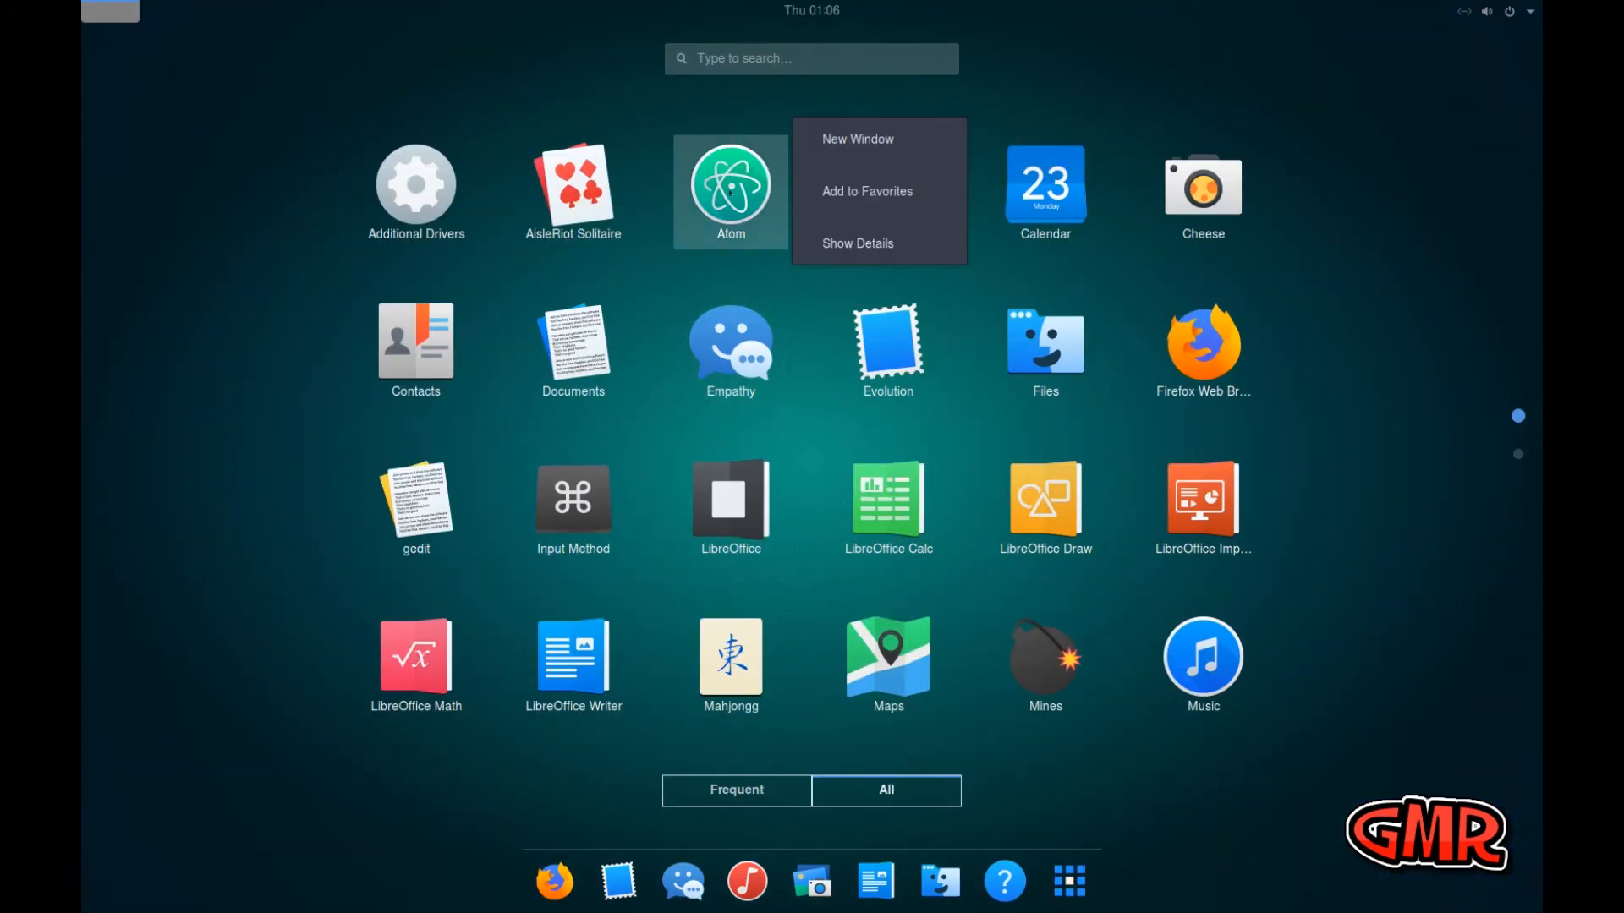
click(835, 194)
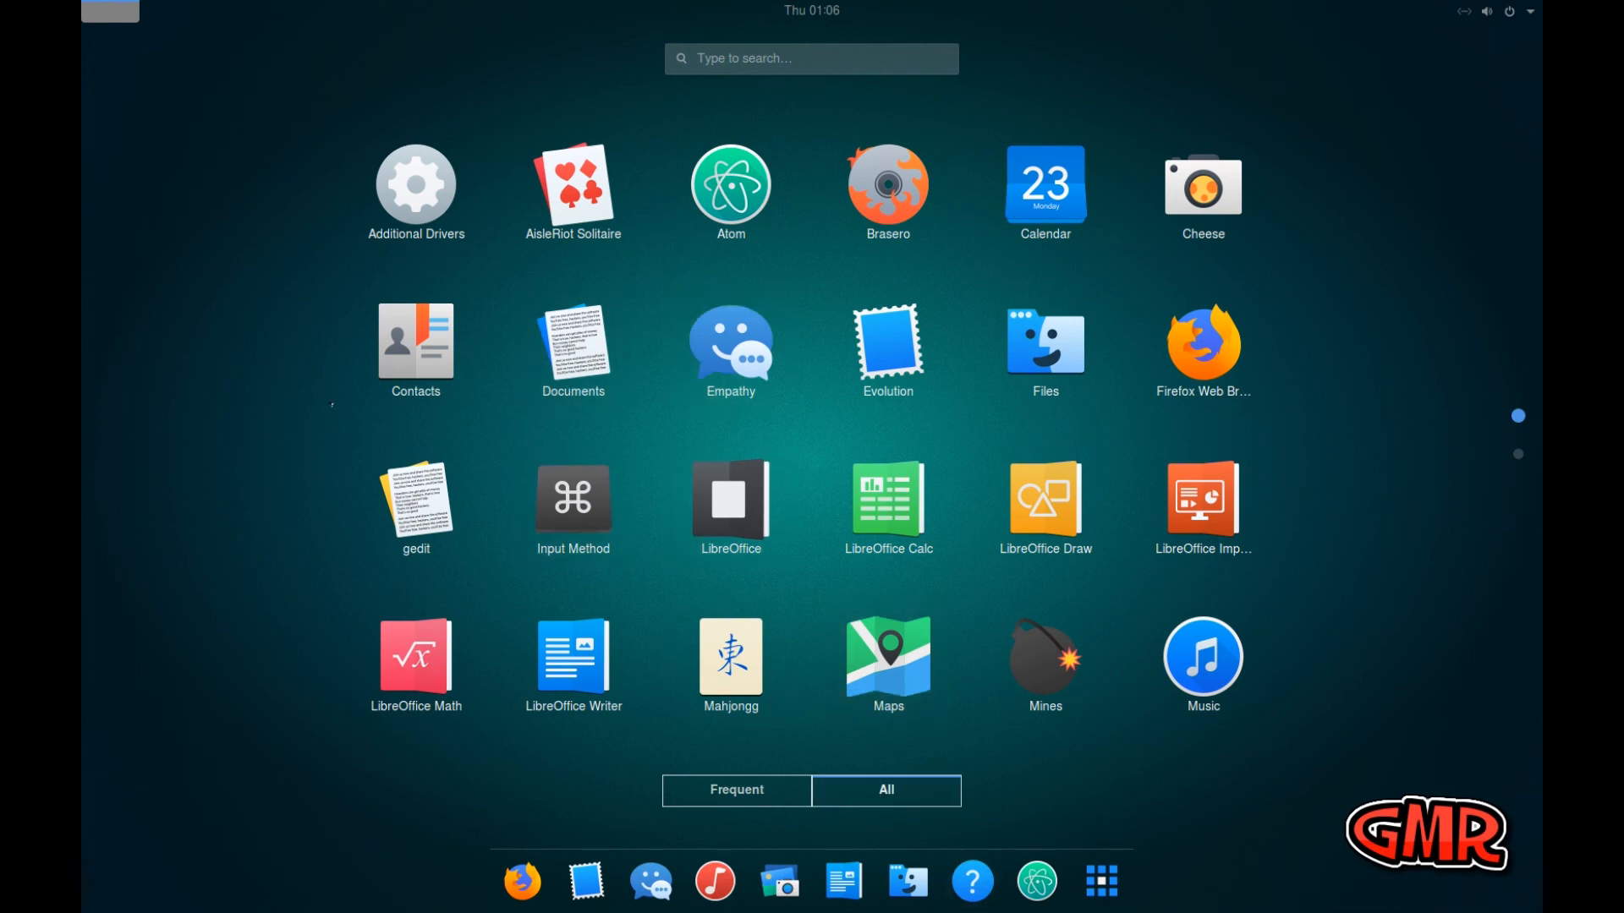
click(110, 10)
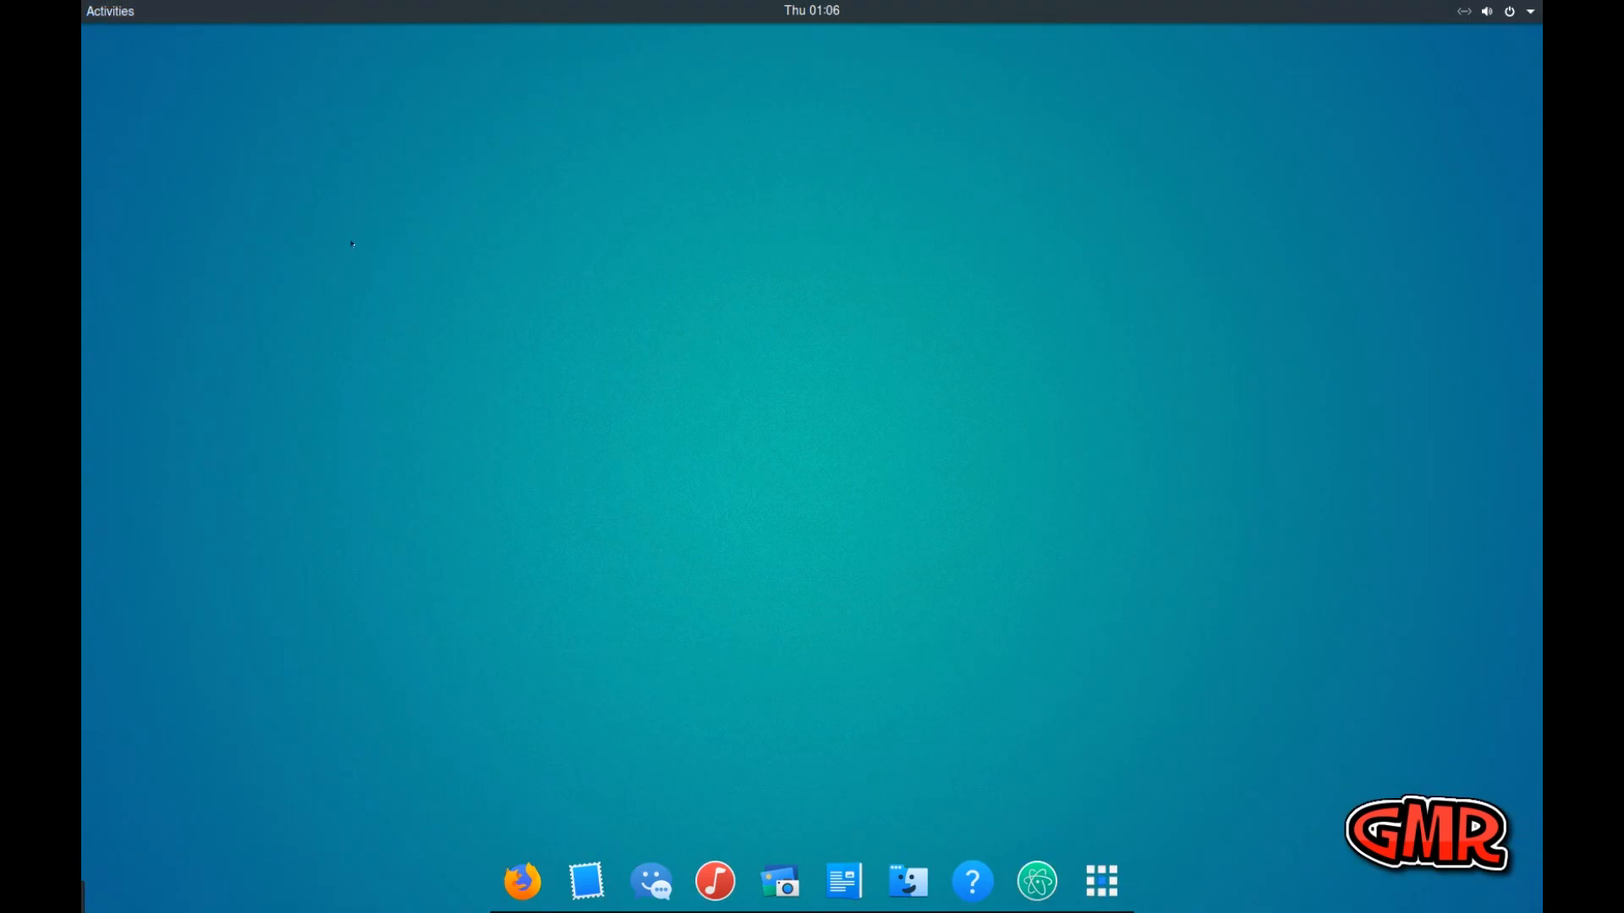
click(1036, 882)
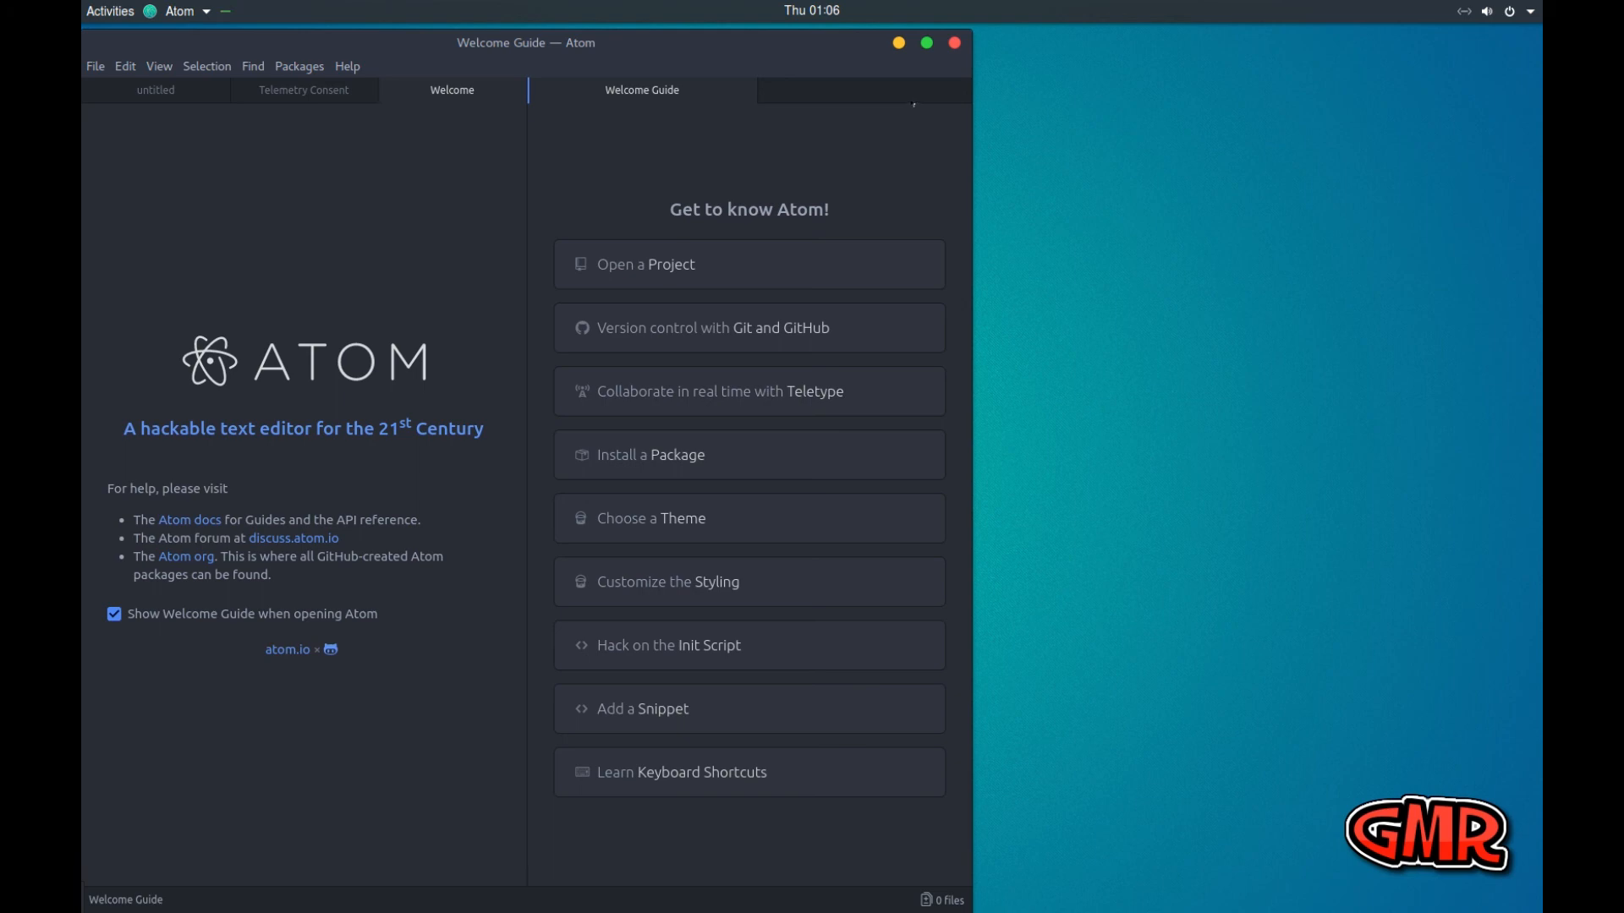
click(954, 44)
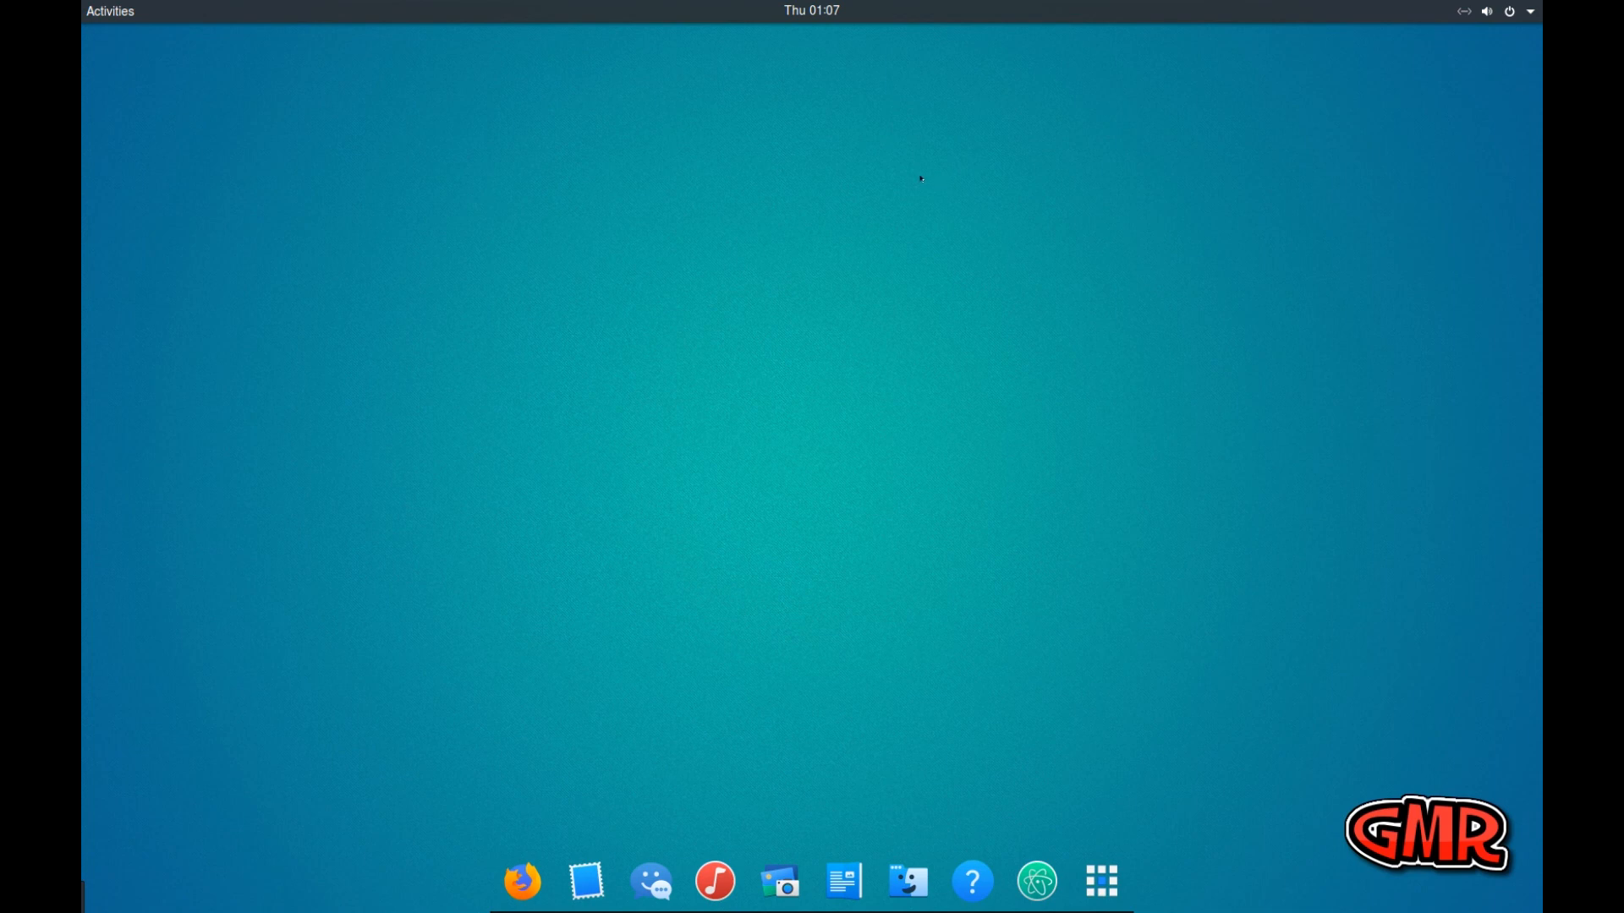
Browse the available wallpapers and set the desktop background to the solid dark slate-blue color
right_click(741, 169)
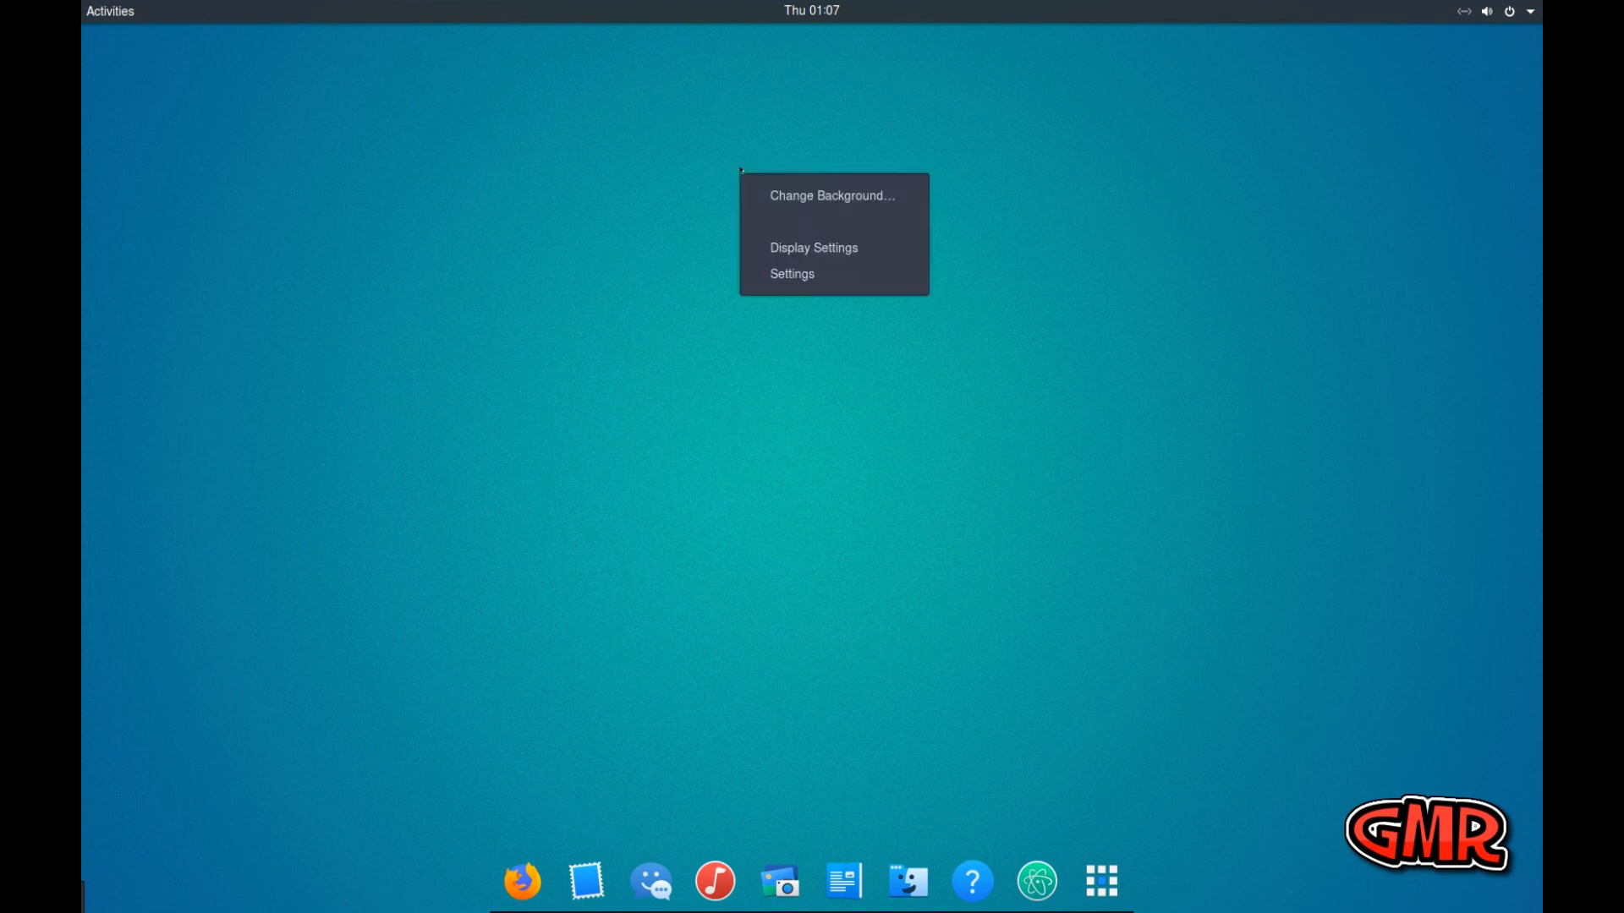
click(827, 199)
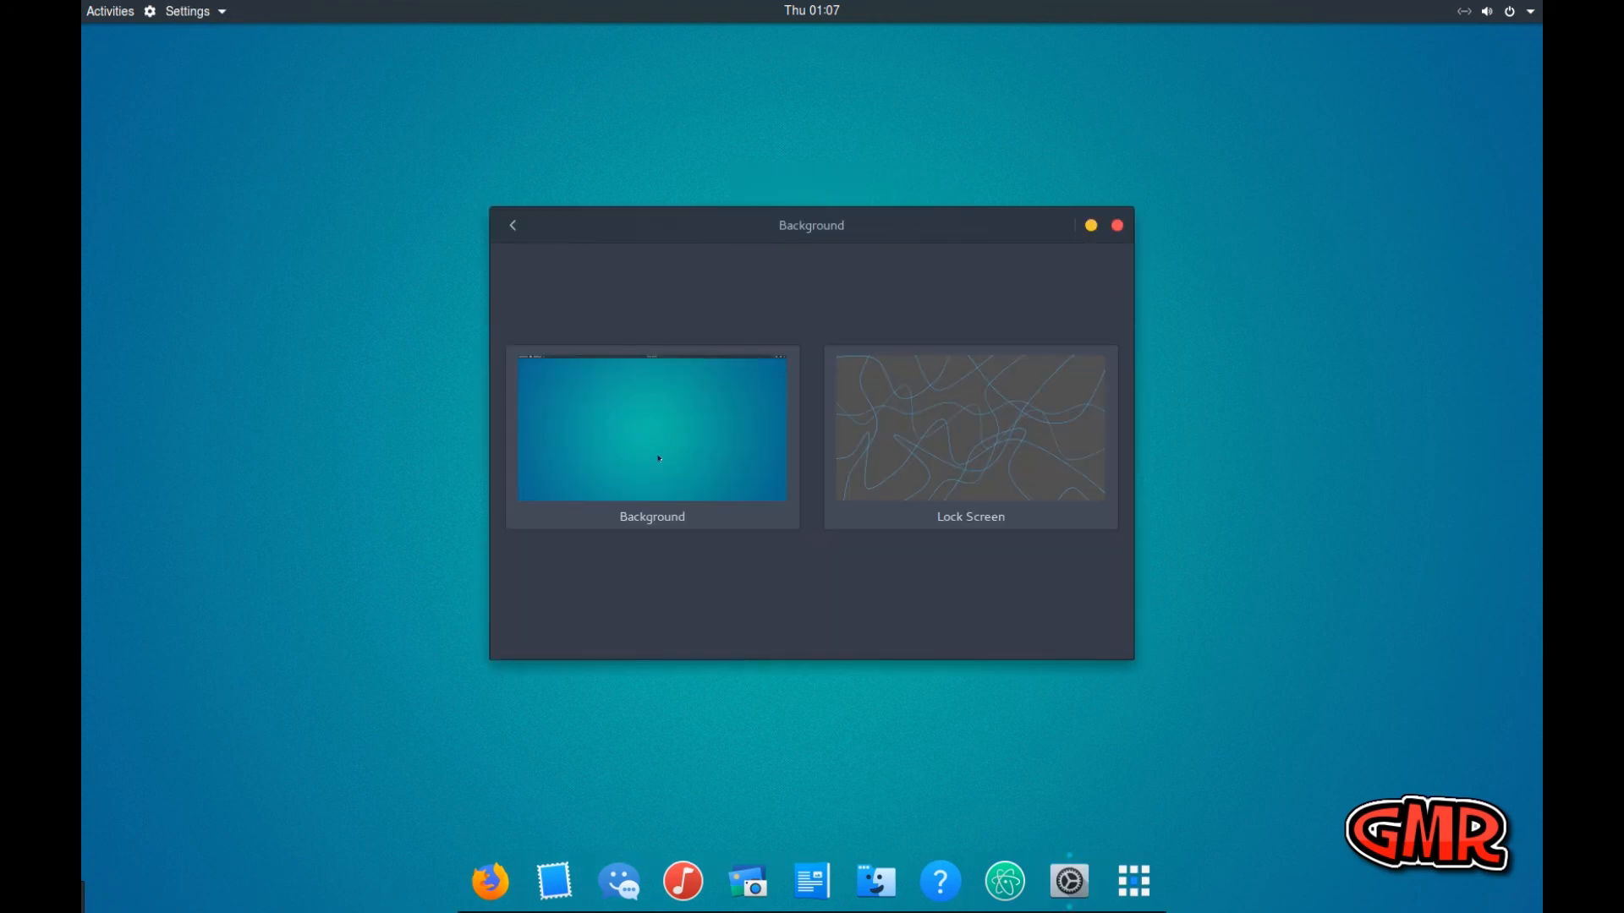
click(666, 452)
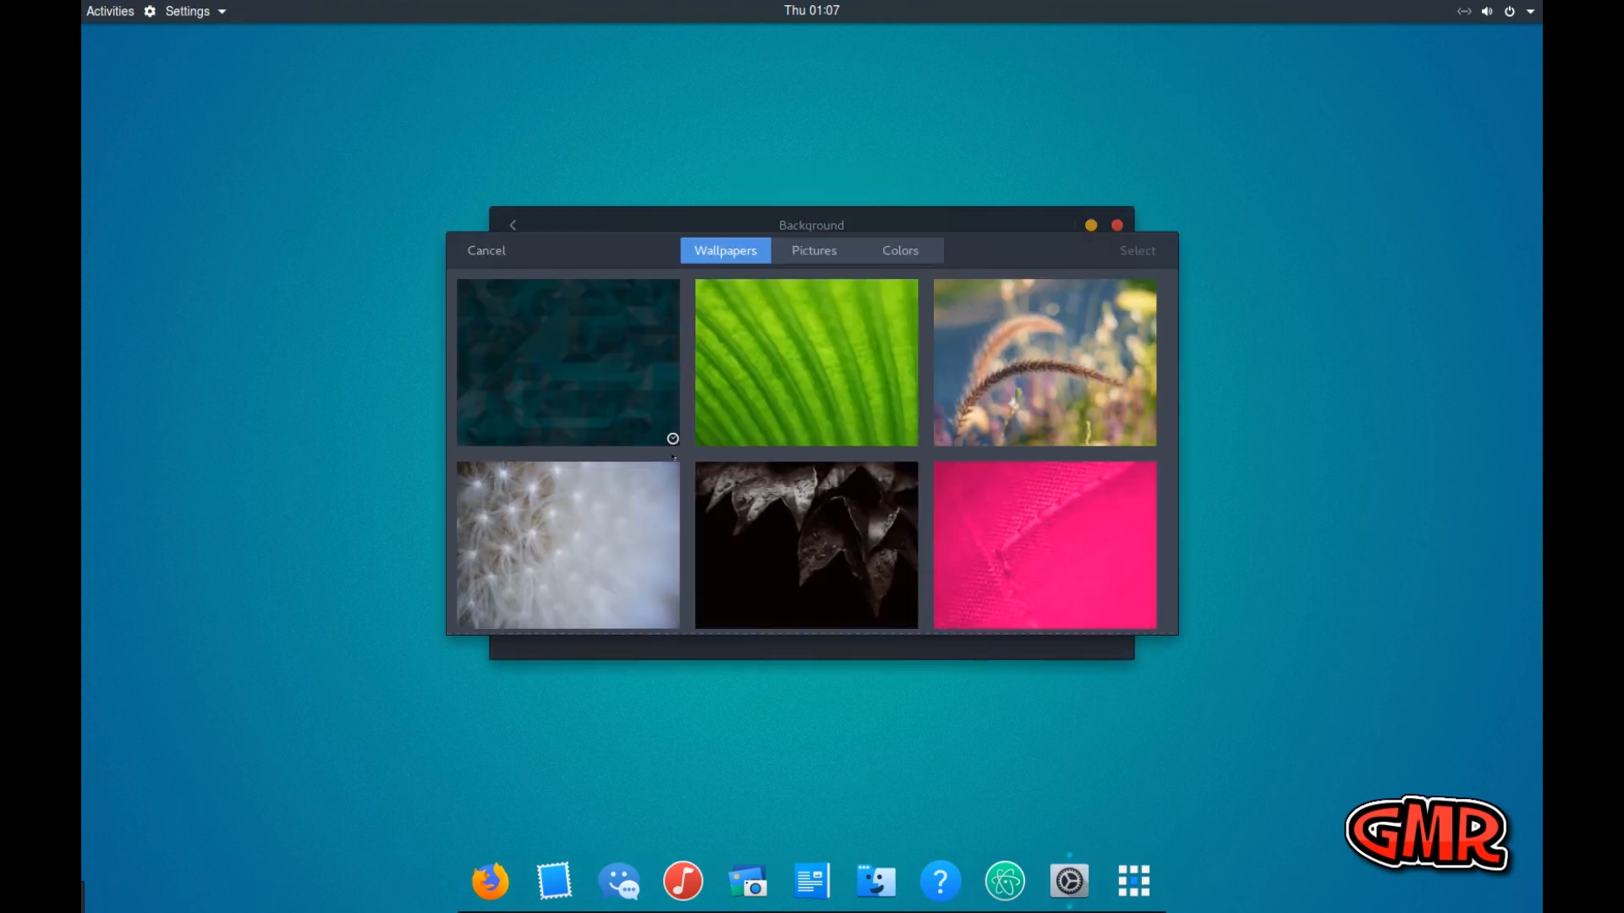
scroll(951, 479, down, 3)
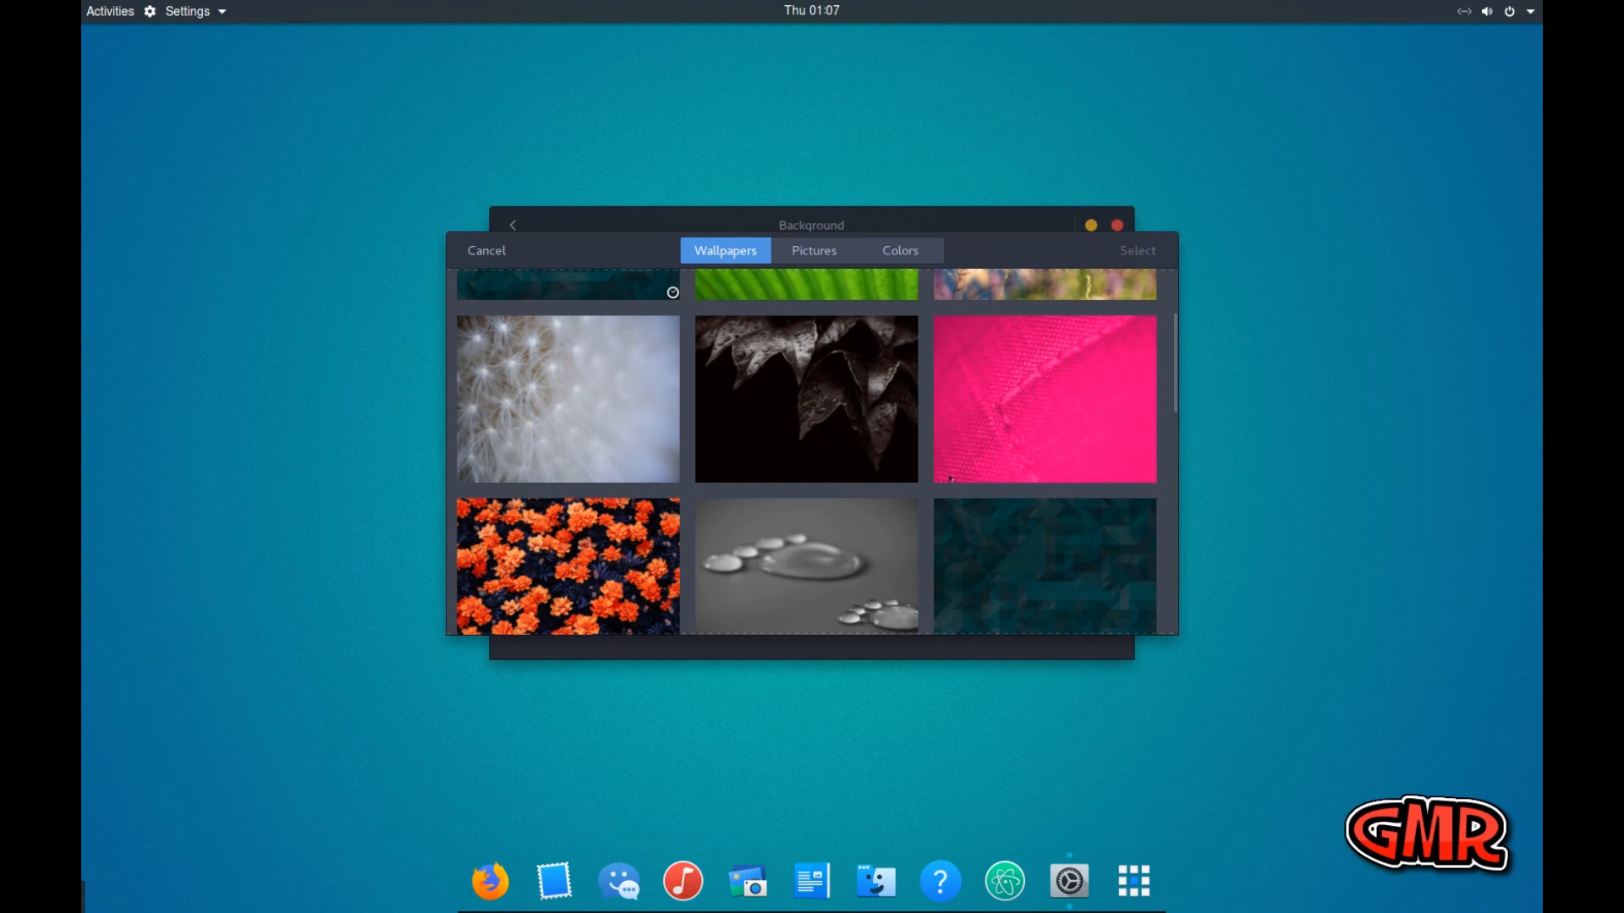
scroll(950, 478, down, 5)
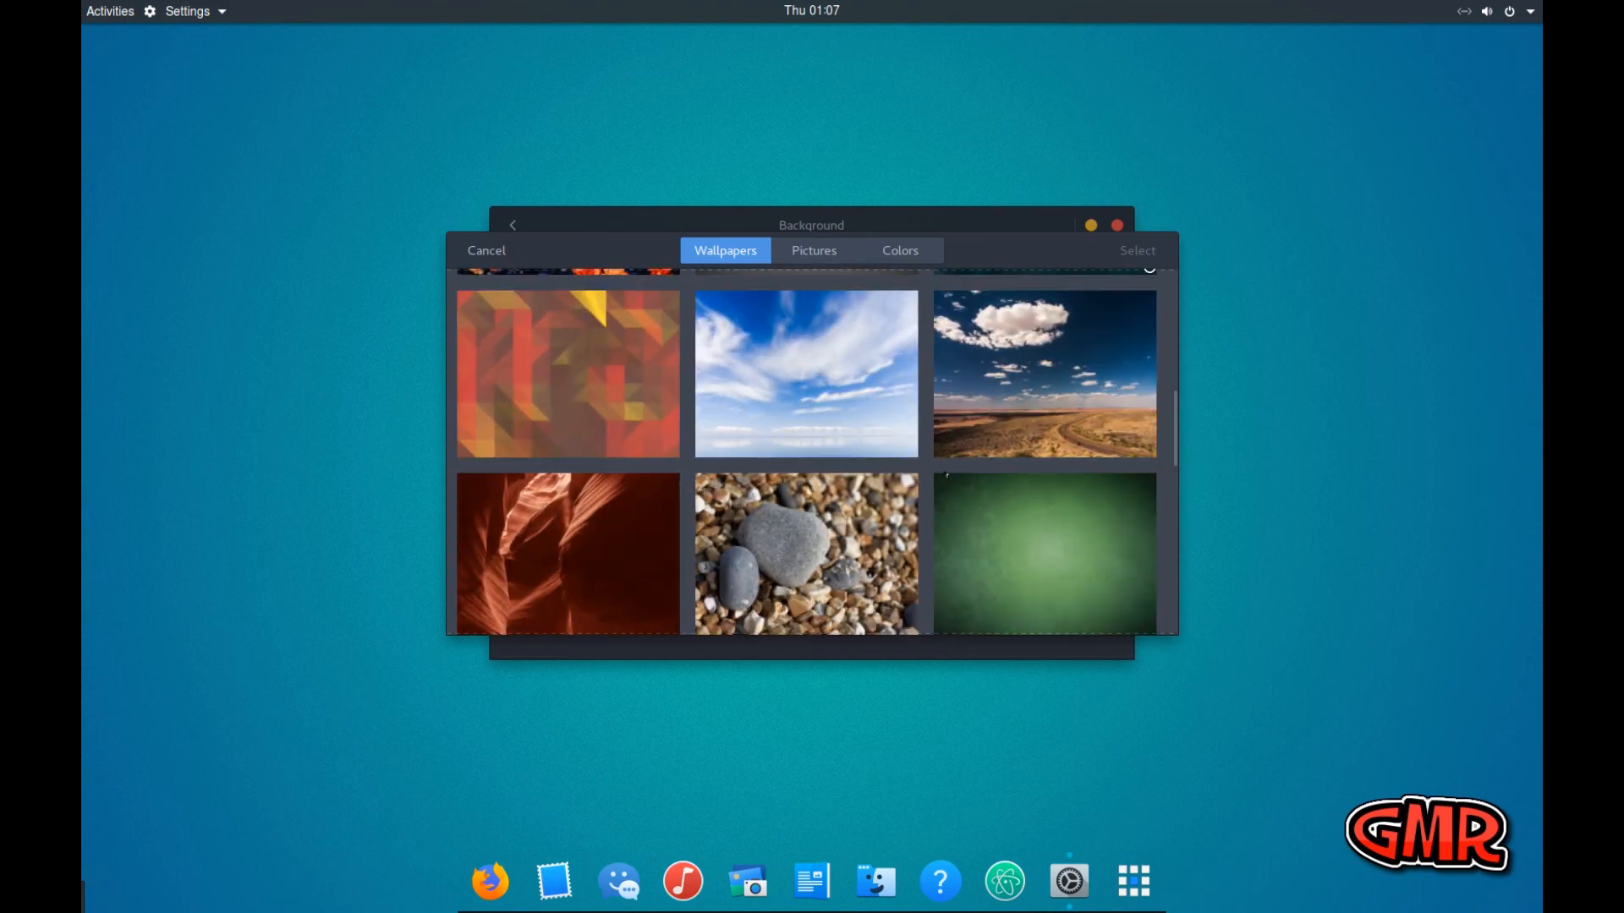
scroll(946, 476, down, 8)
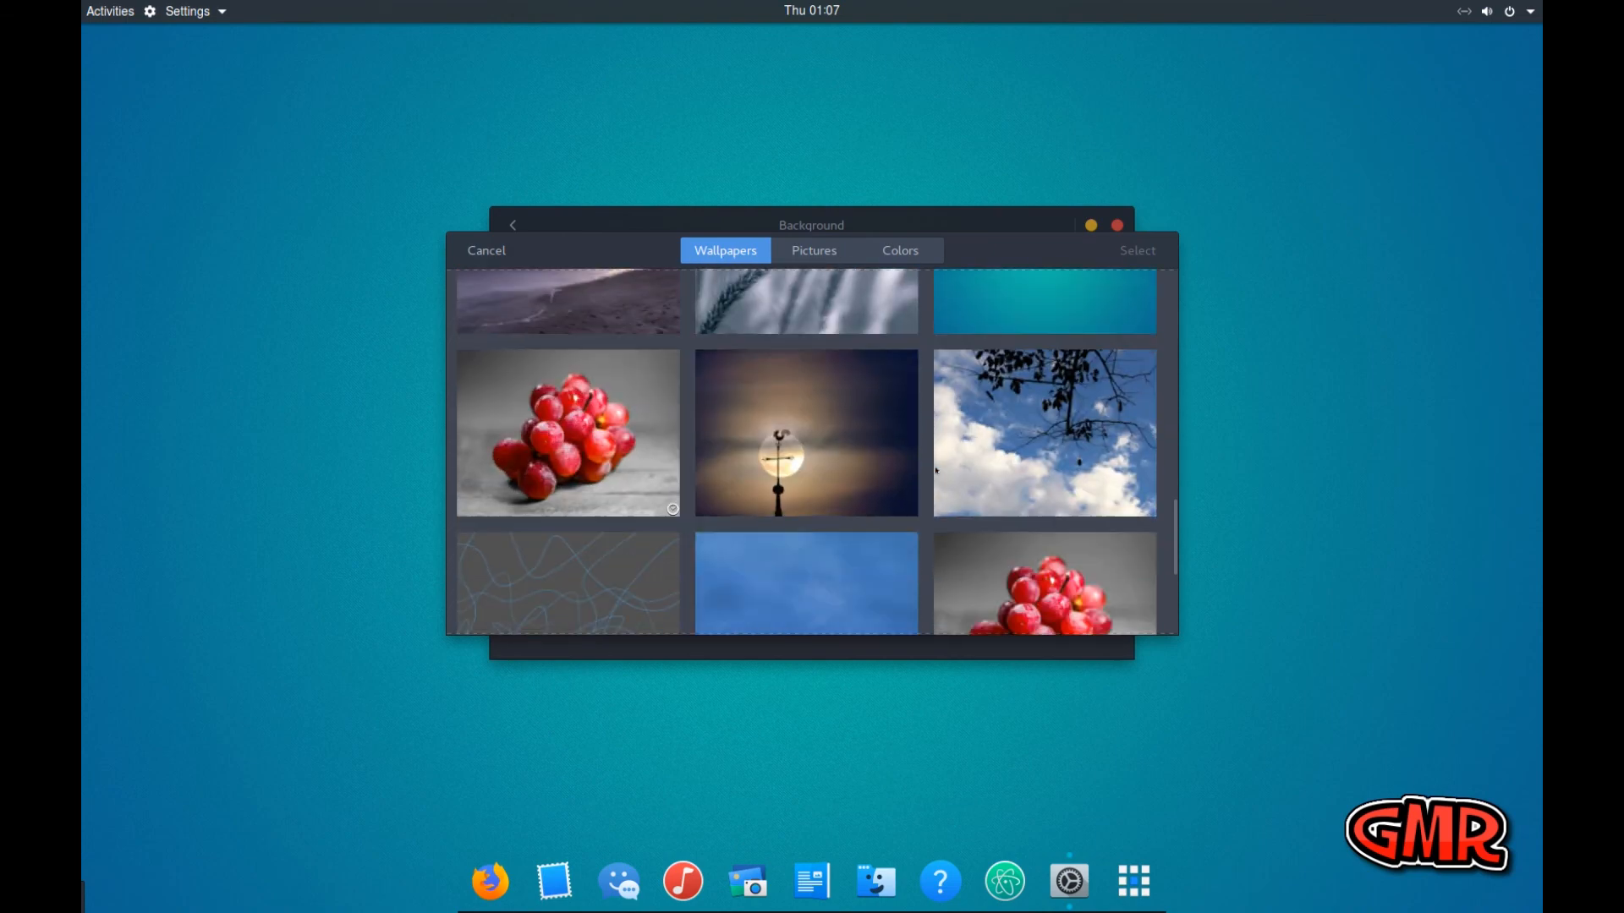
click(900, 251)
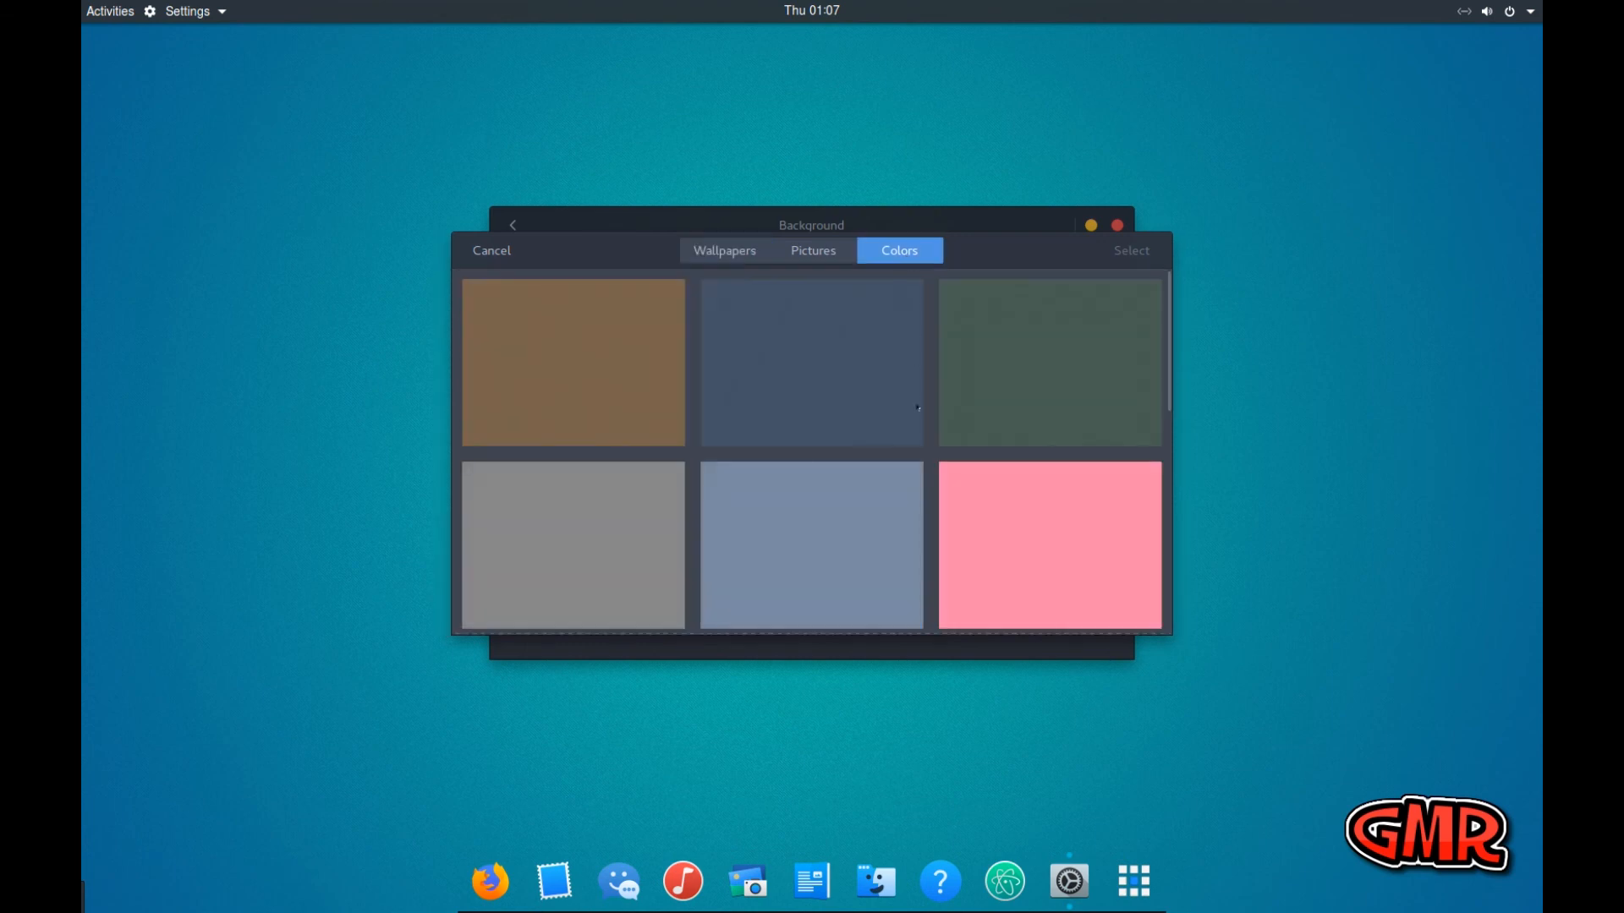
click(824, 393)
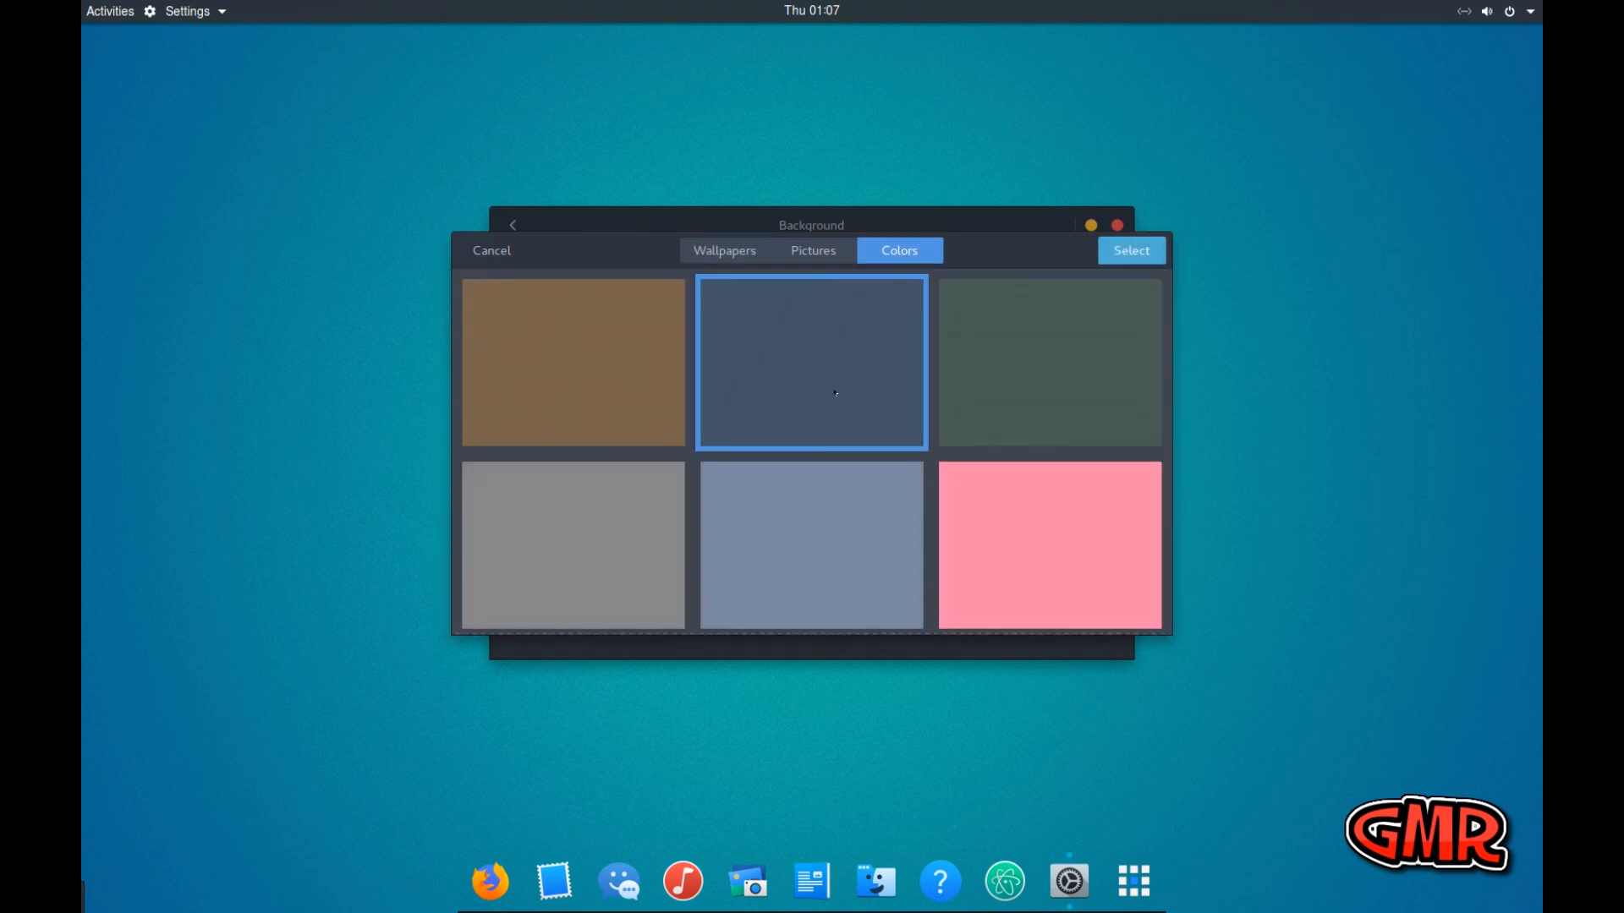
click(1127, 252)
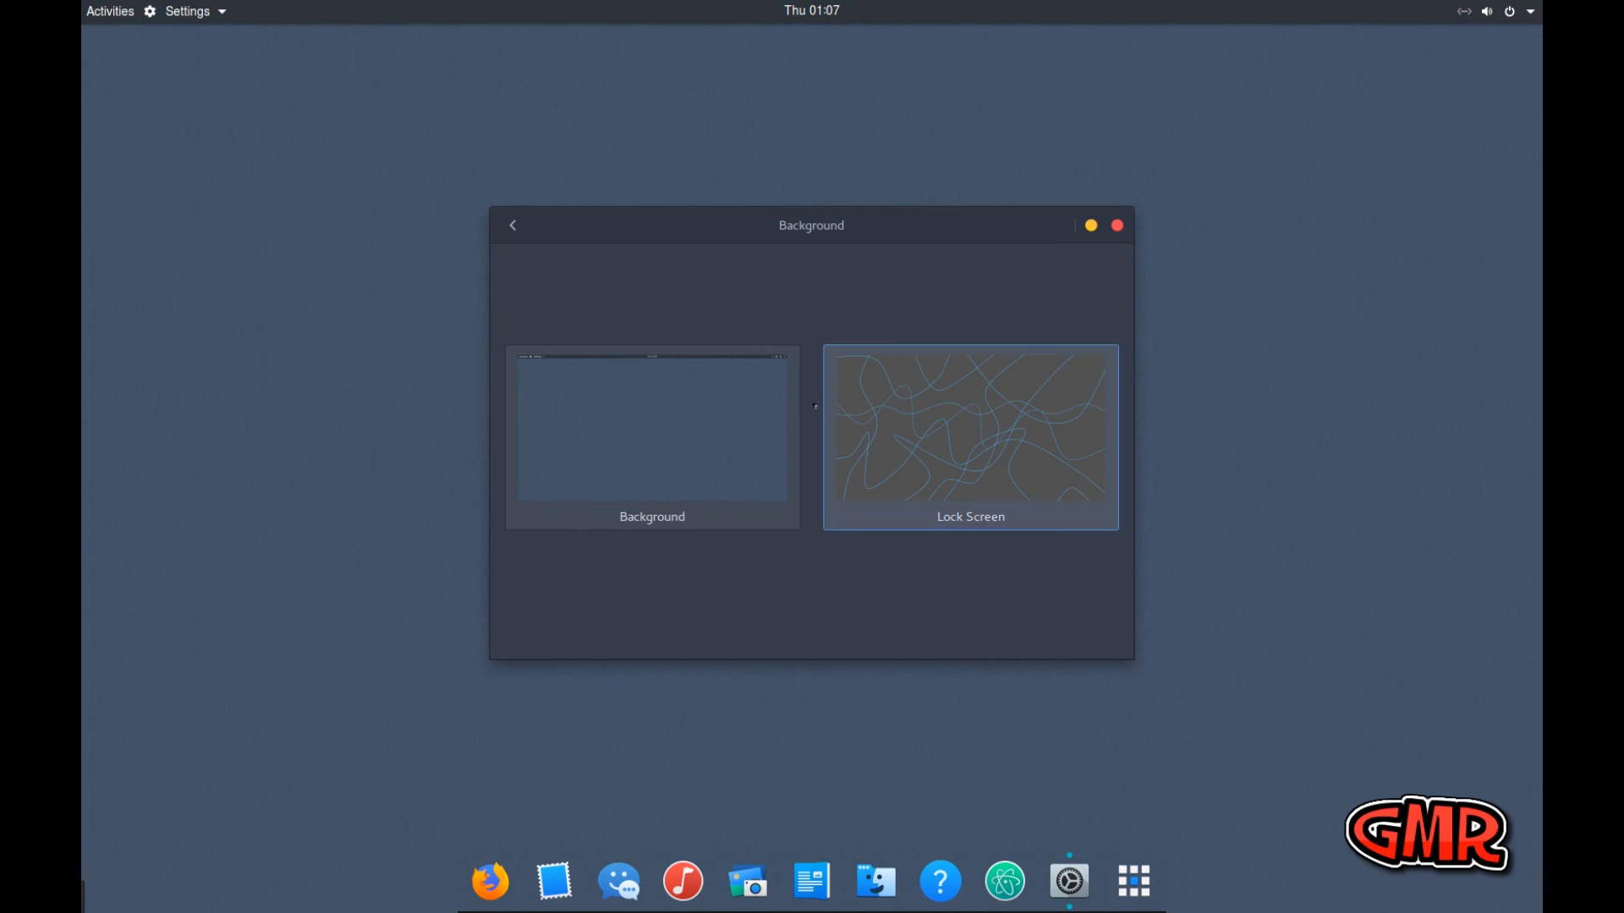
Set the lock screen picture to the dark leaves wallpaper and close the background settings
click(937, 445)
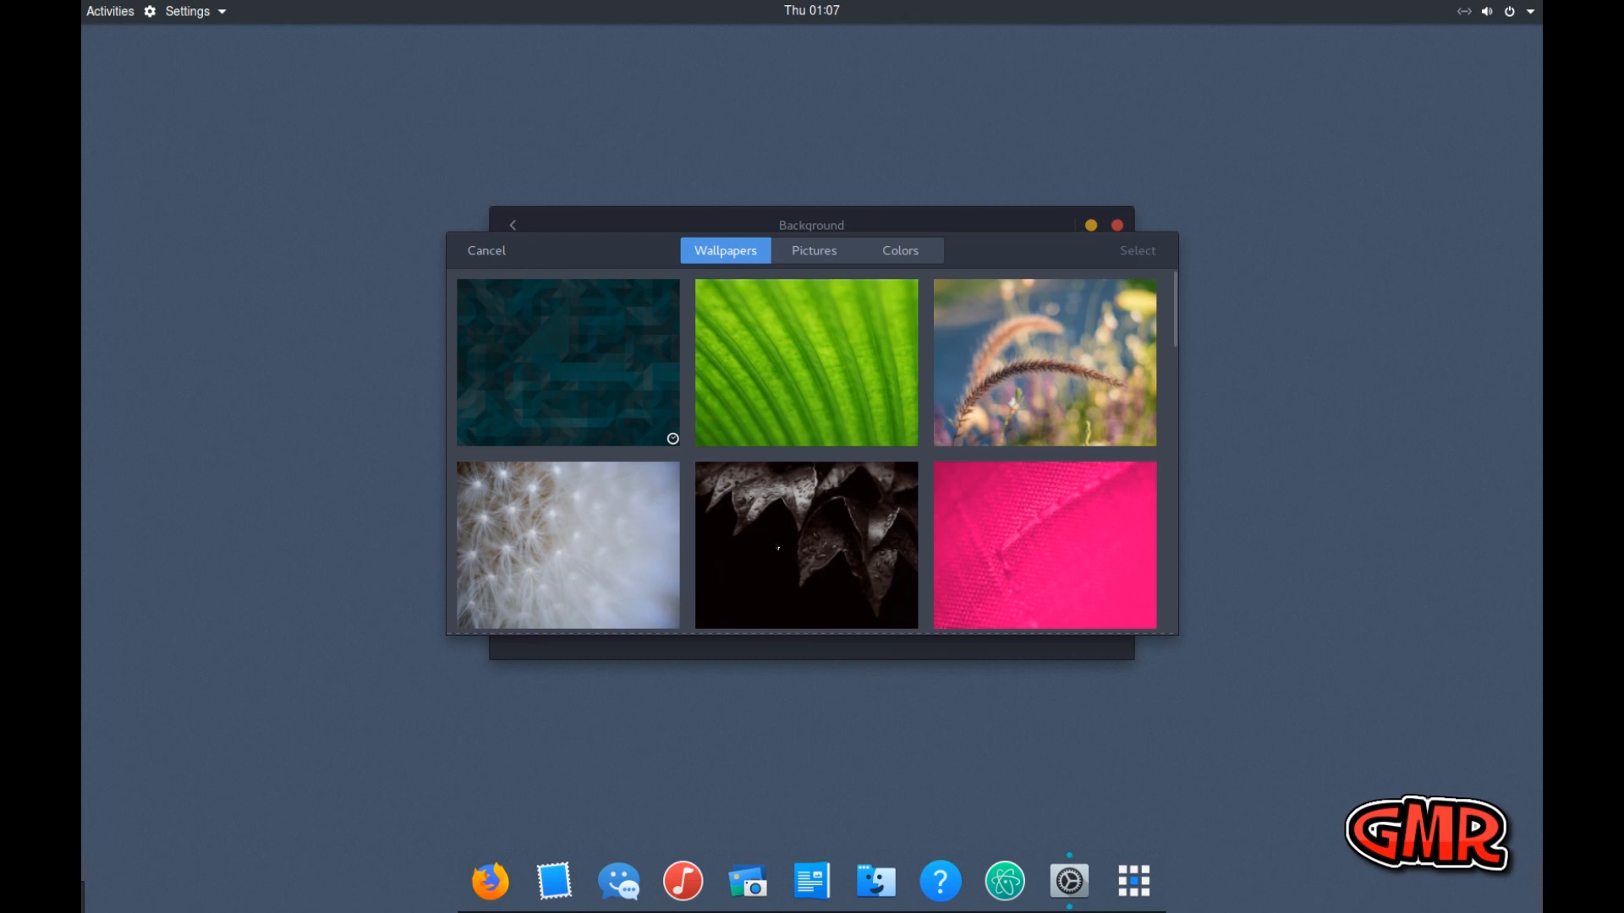
click(778, 548)
click(1122, 254)
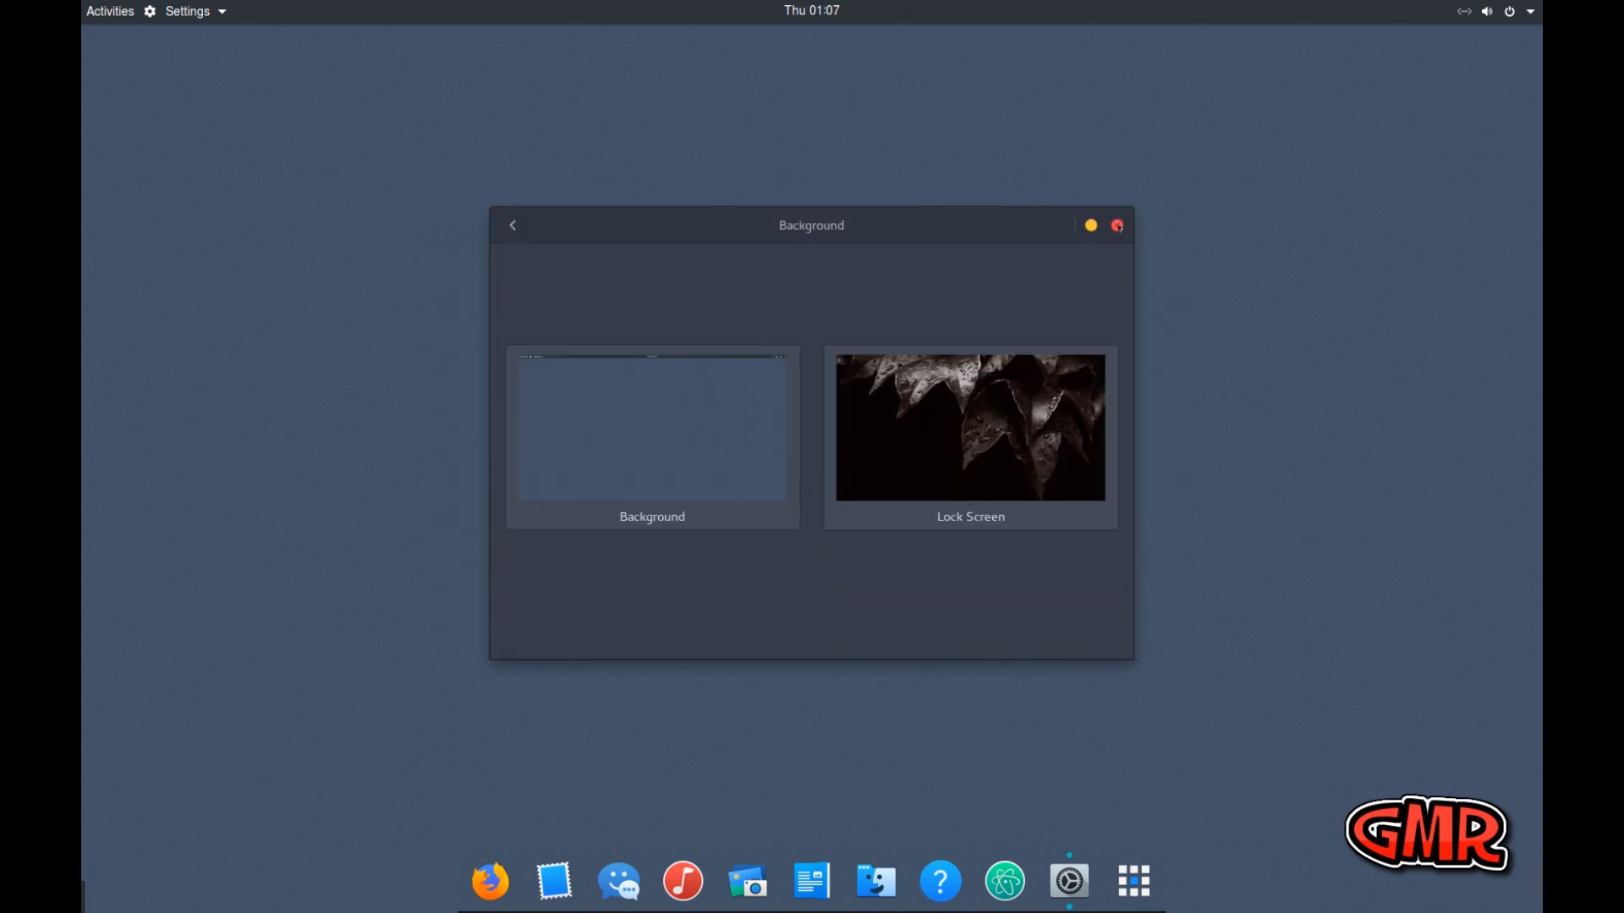
click(1117, 225)
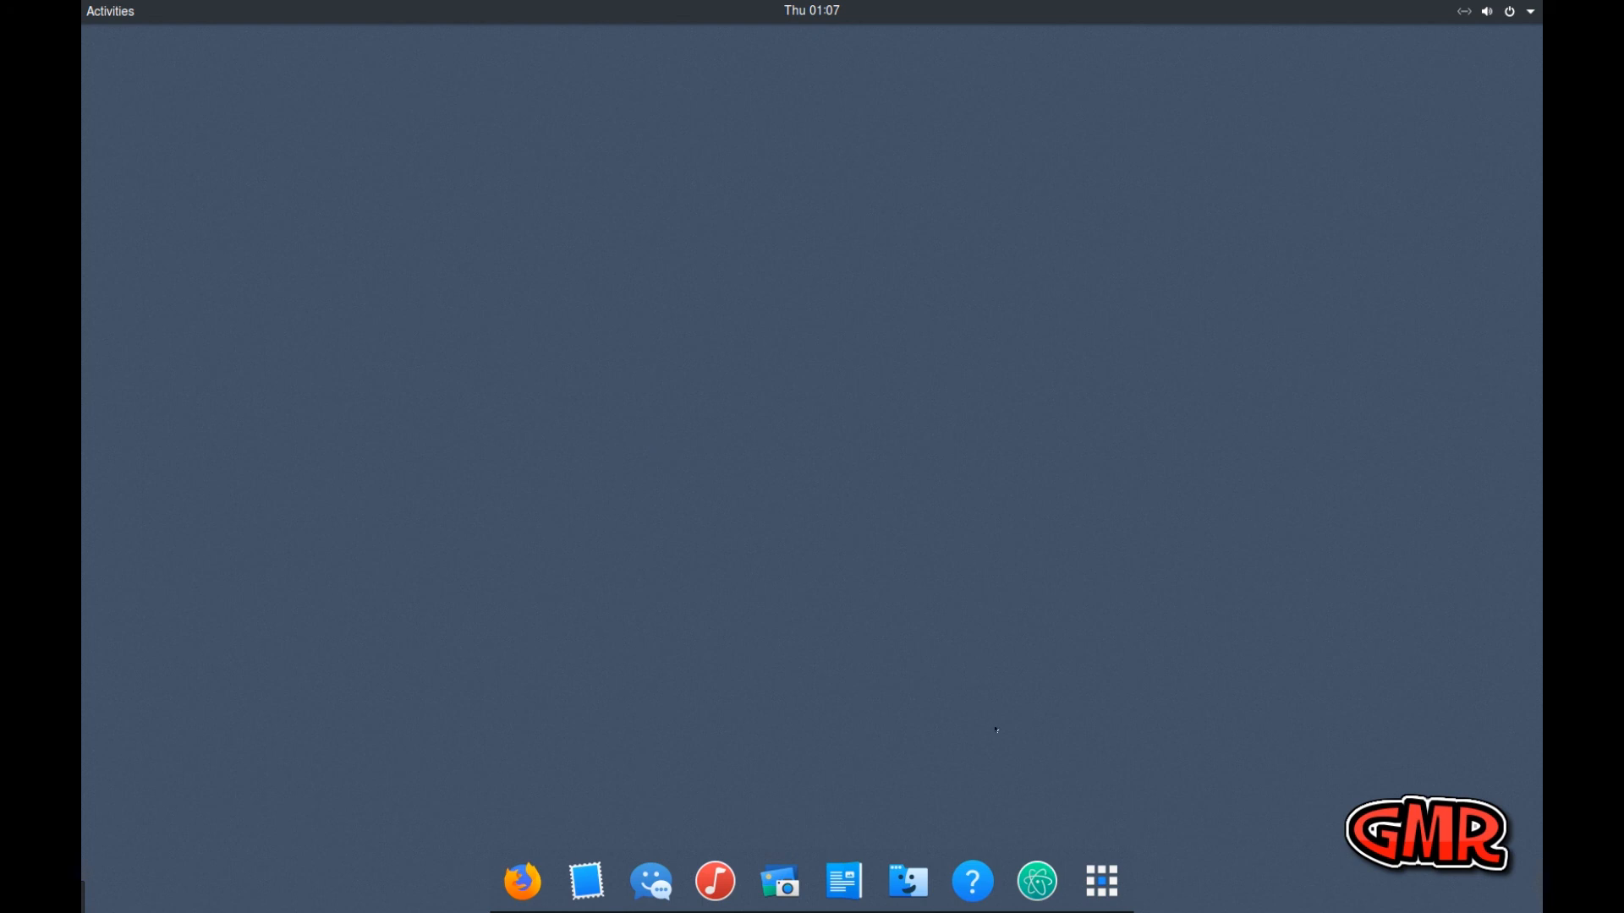
Launch Atom and look through its untitled, Telemetry Consent, Welcome and Welcome Guide pages
click(1037, 881)
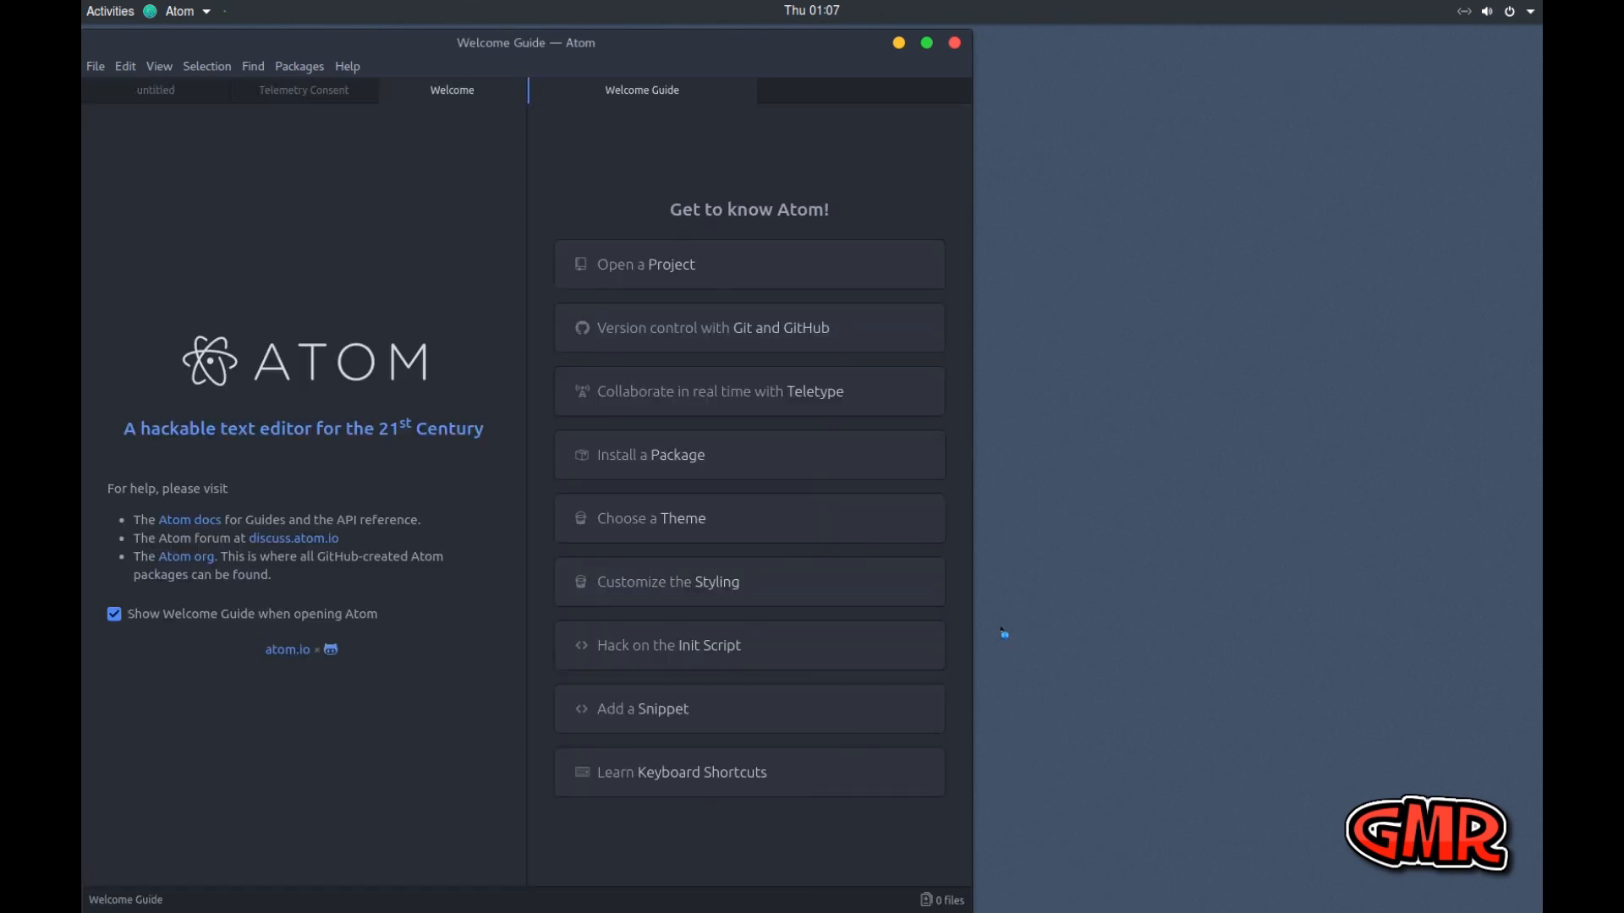
click(177, 96)
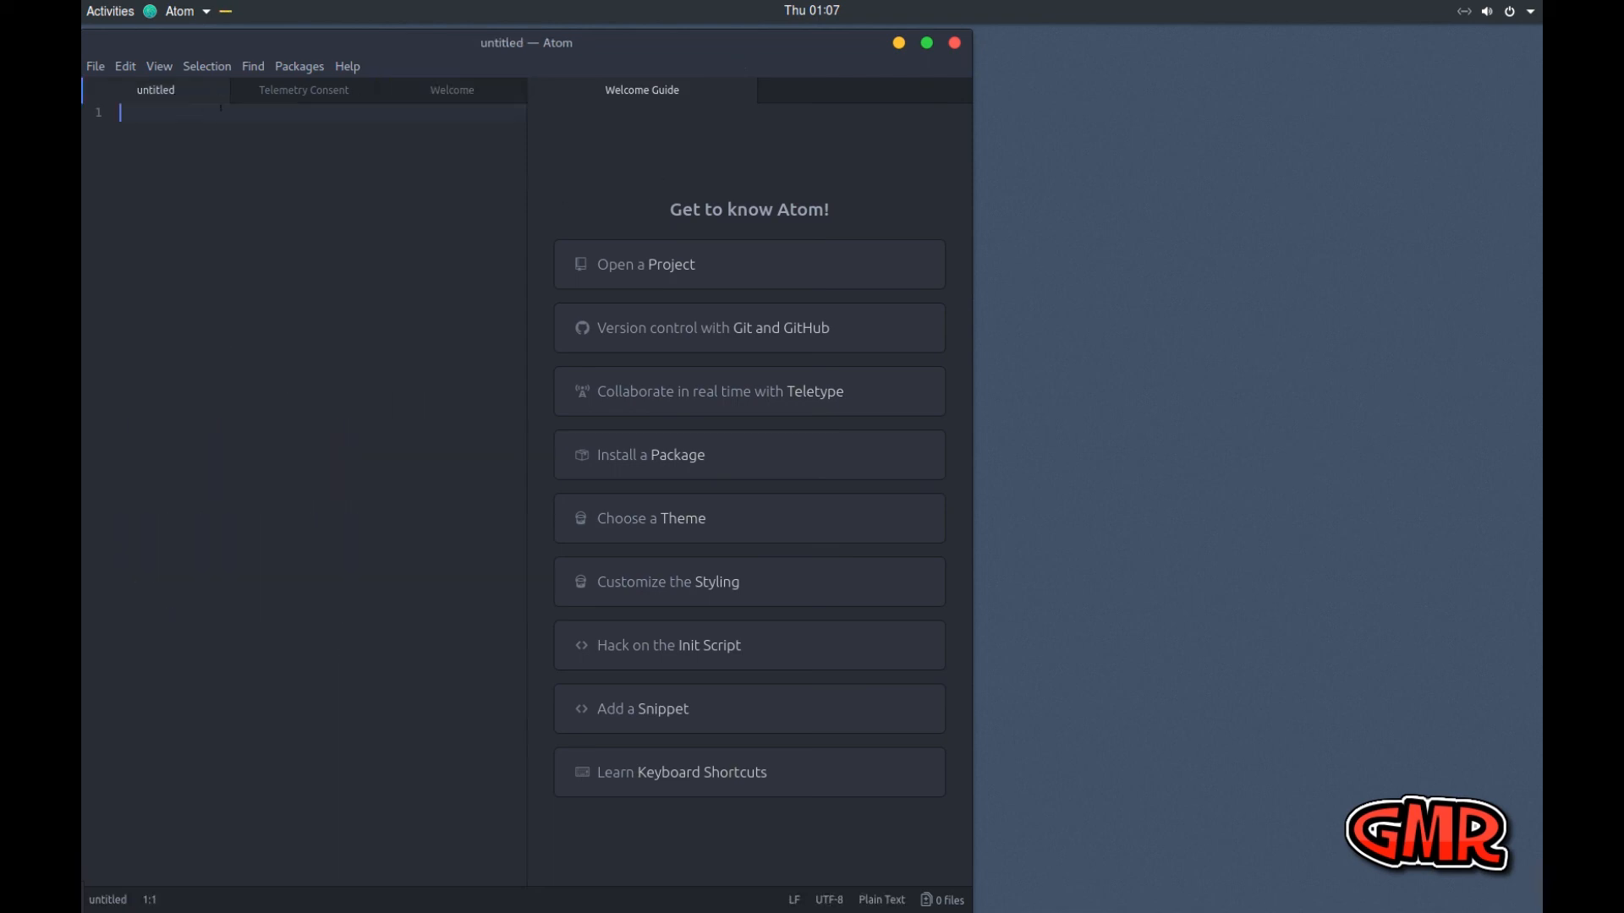
click(304, 97)
click(474, 95)
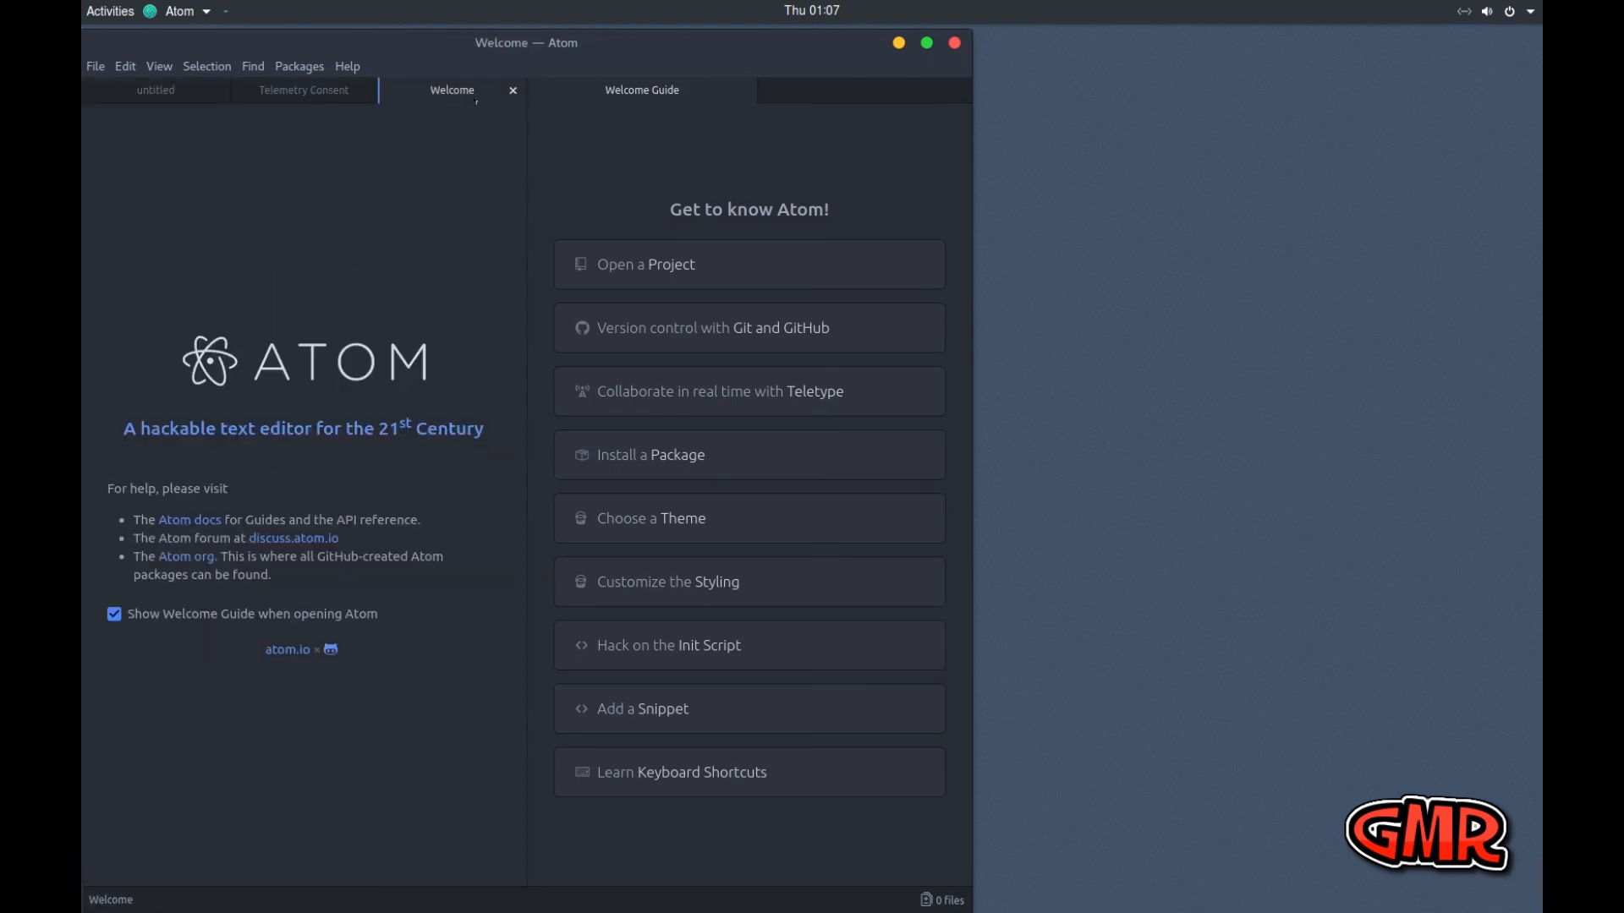
click(645, 97)
Test the Atom window controls by minimizing and reopening it, and maximizing and restoring its size
click(899, 44)
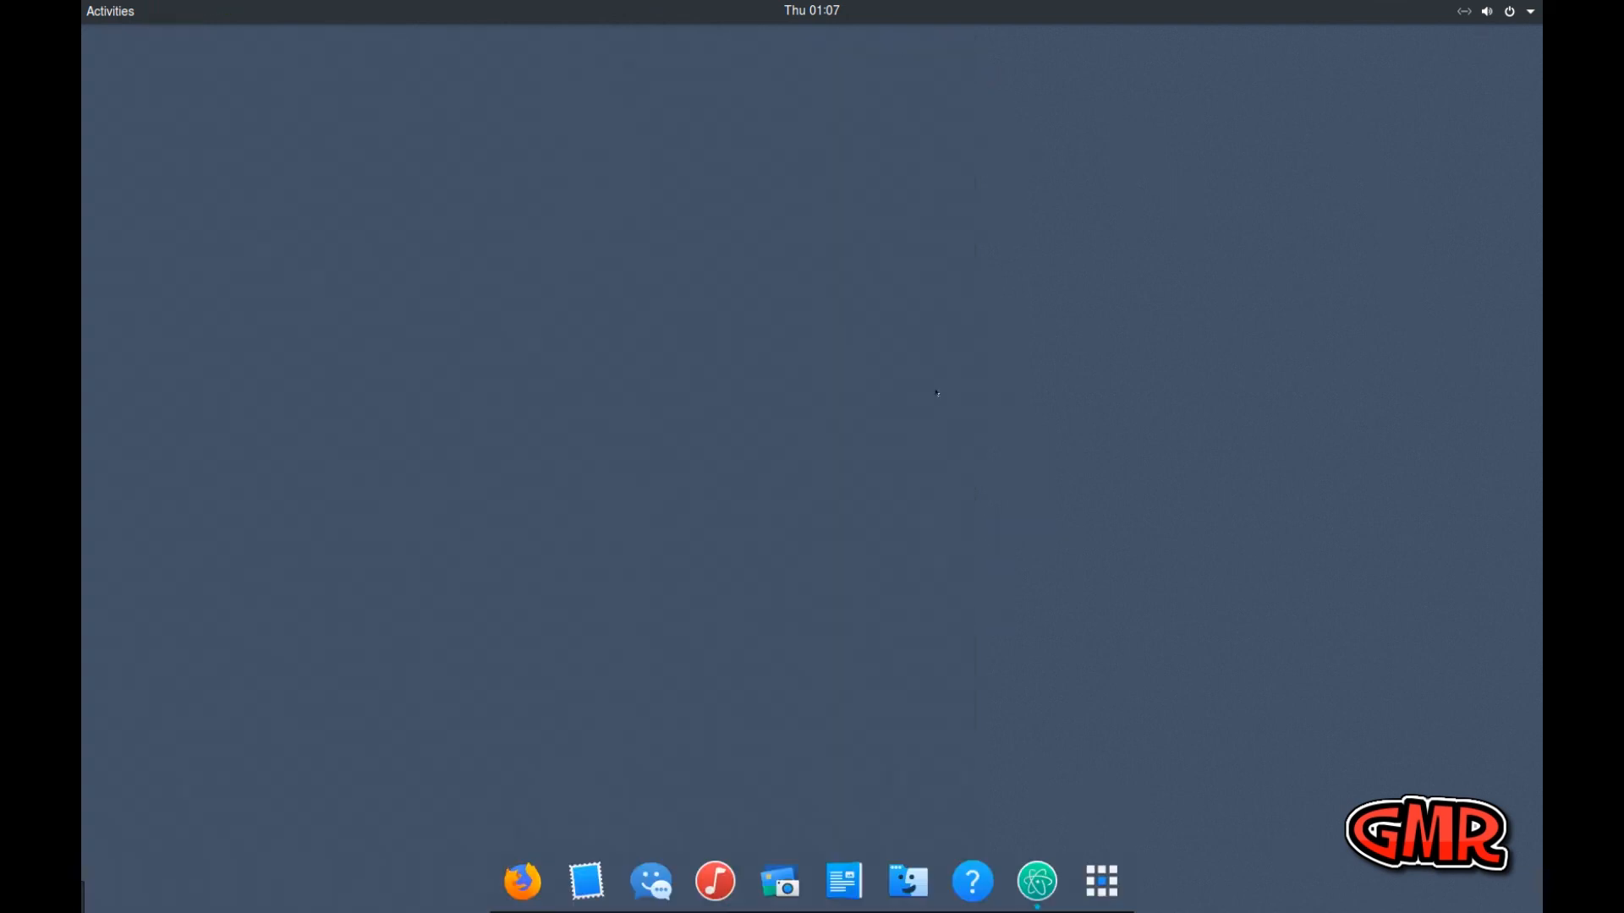
click(1036, 879)
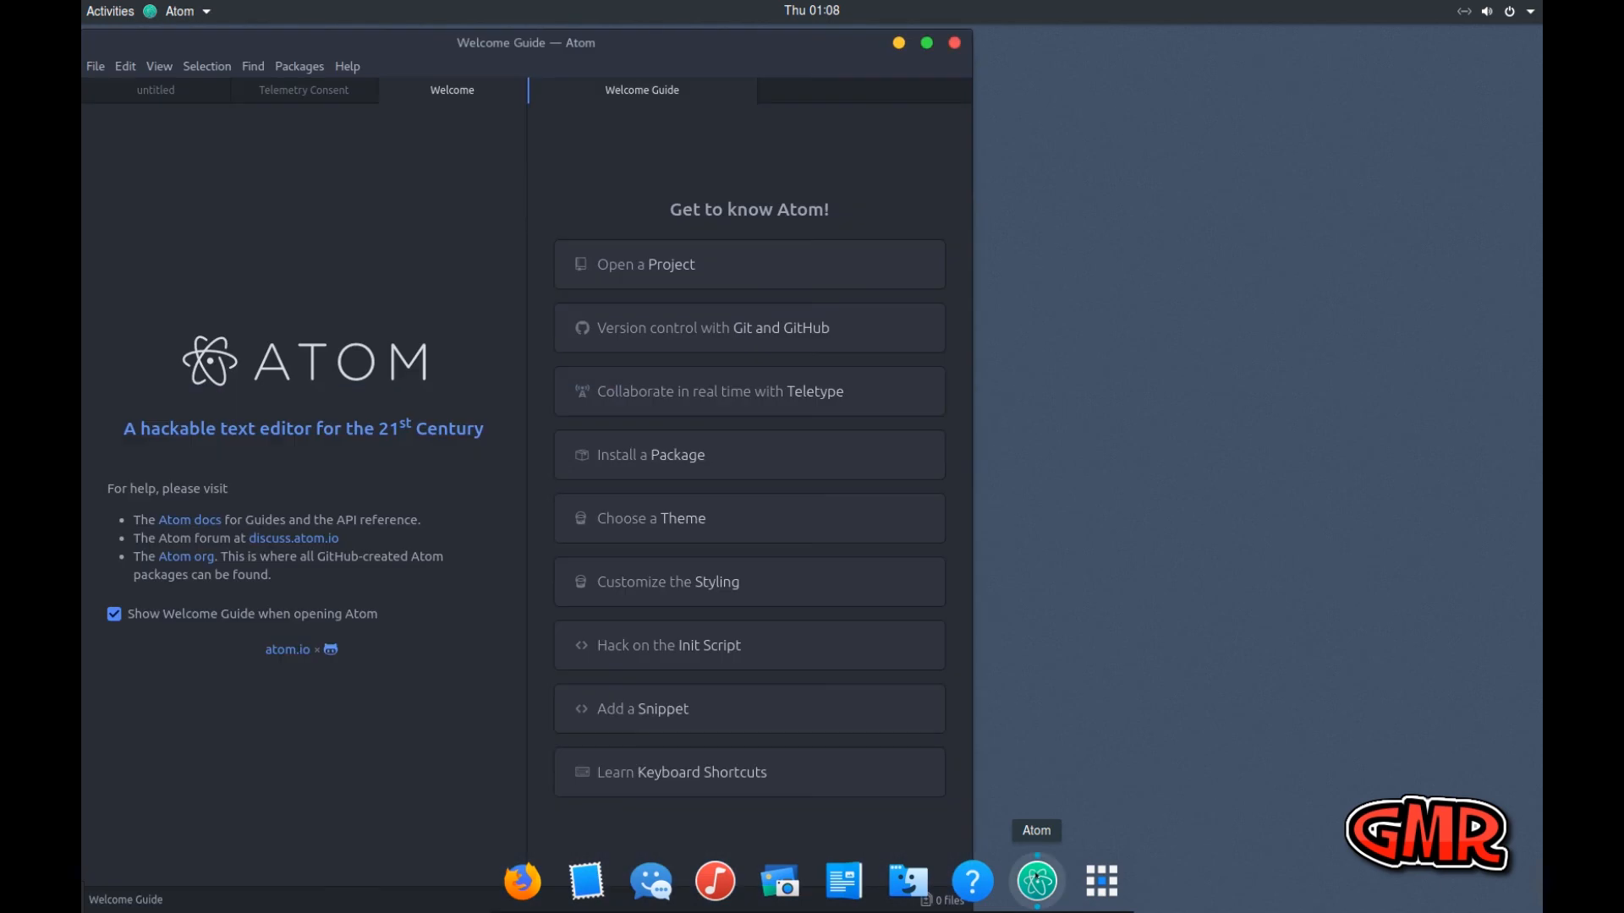
click(926, 43)
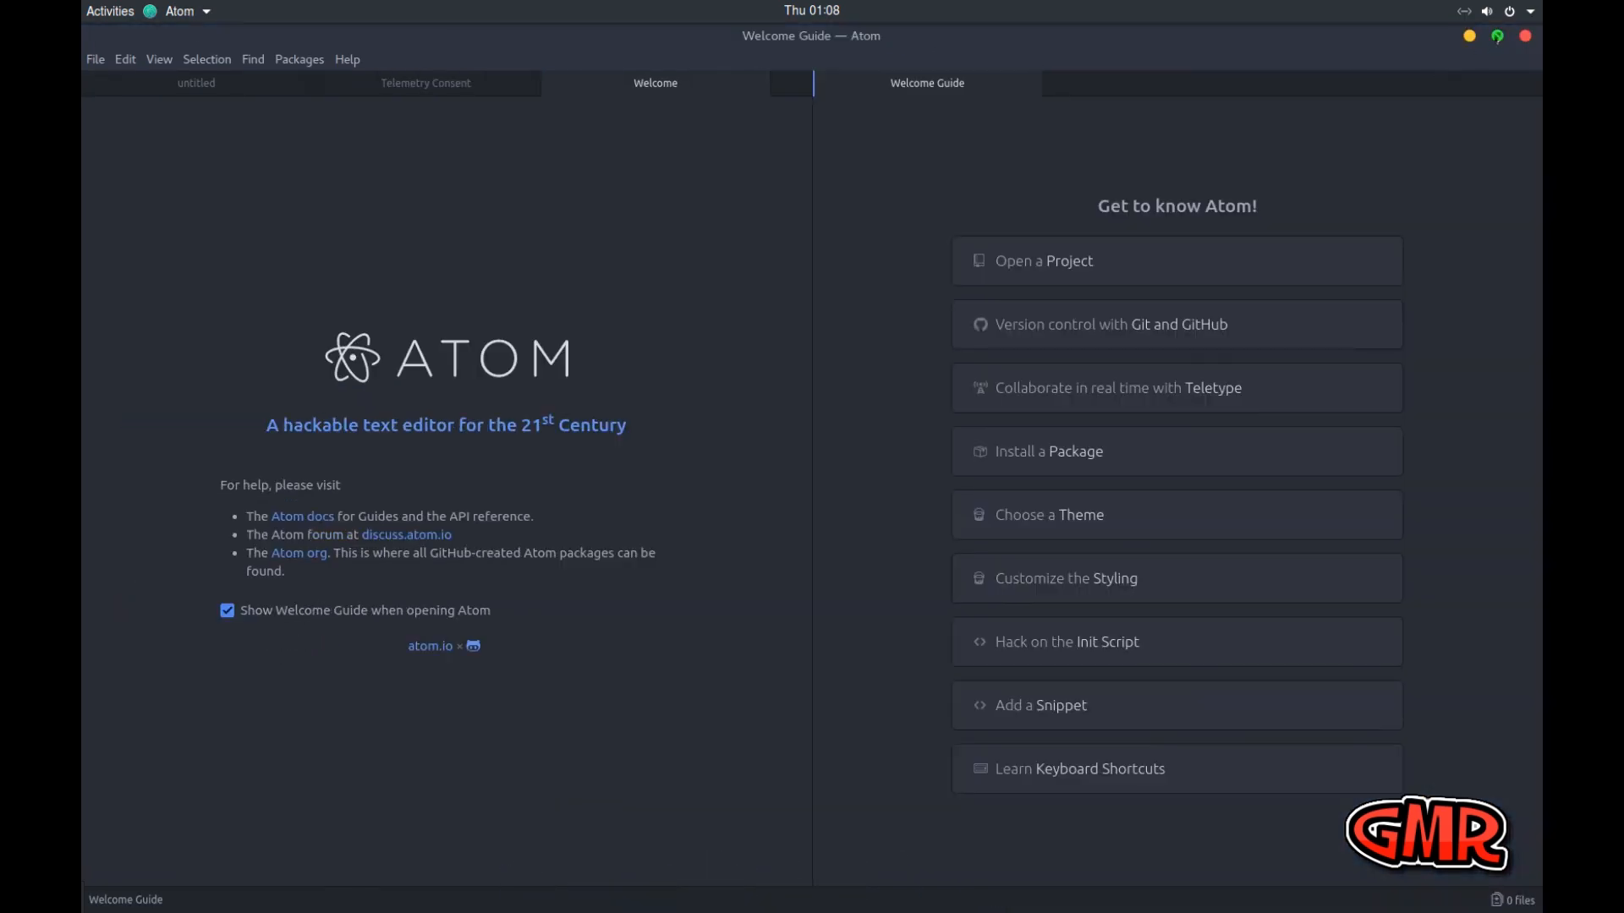
click(1493, 39)
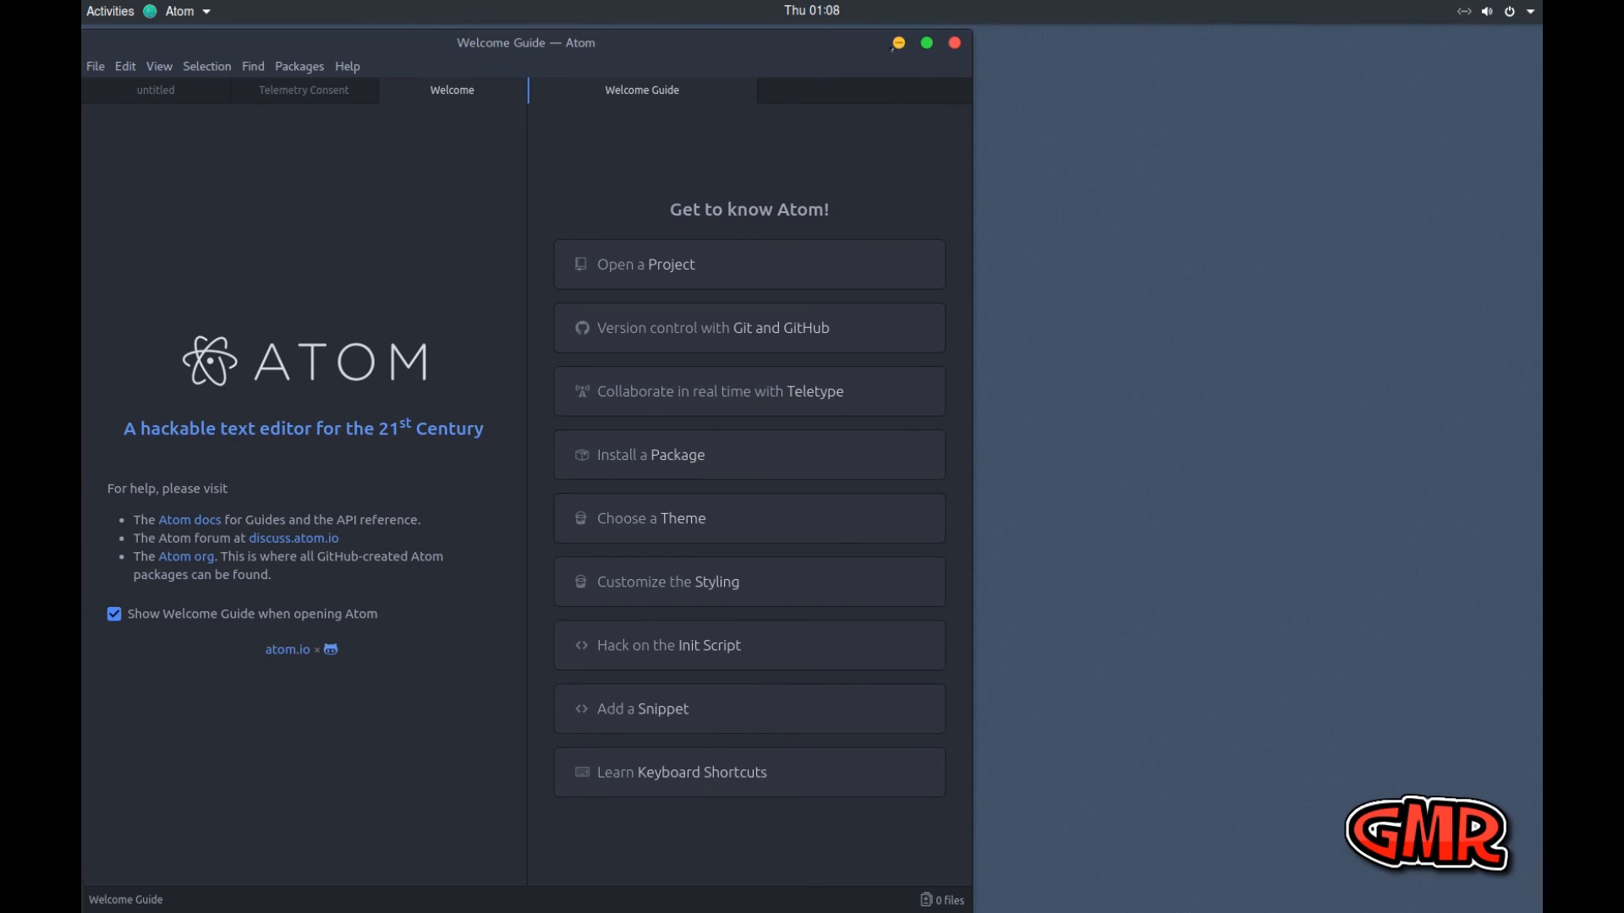
Resize the Atom window so it ends just above the dock and move it slightly away from the screen edge
mouse_move(827, 26)
mouse_down()
mouse_move(829, 144)
mouse_move(823, 33)
mouse_up()
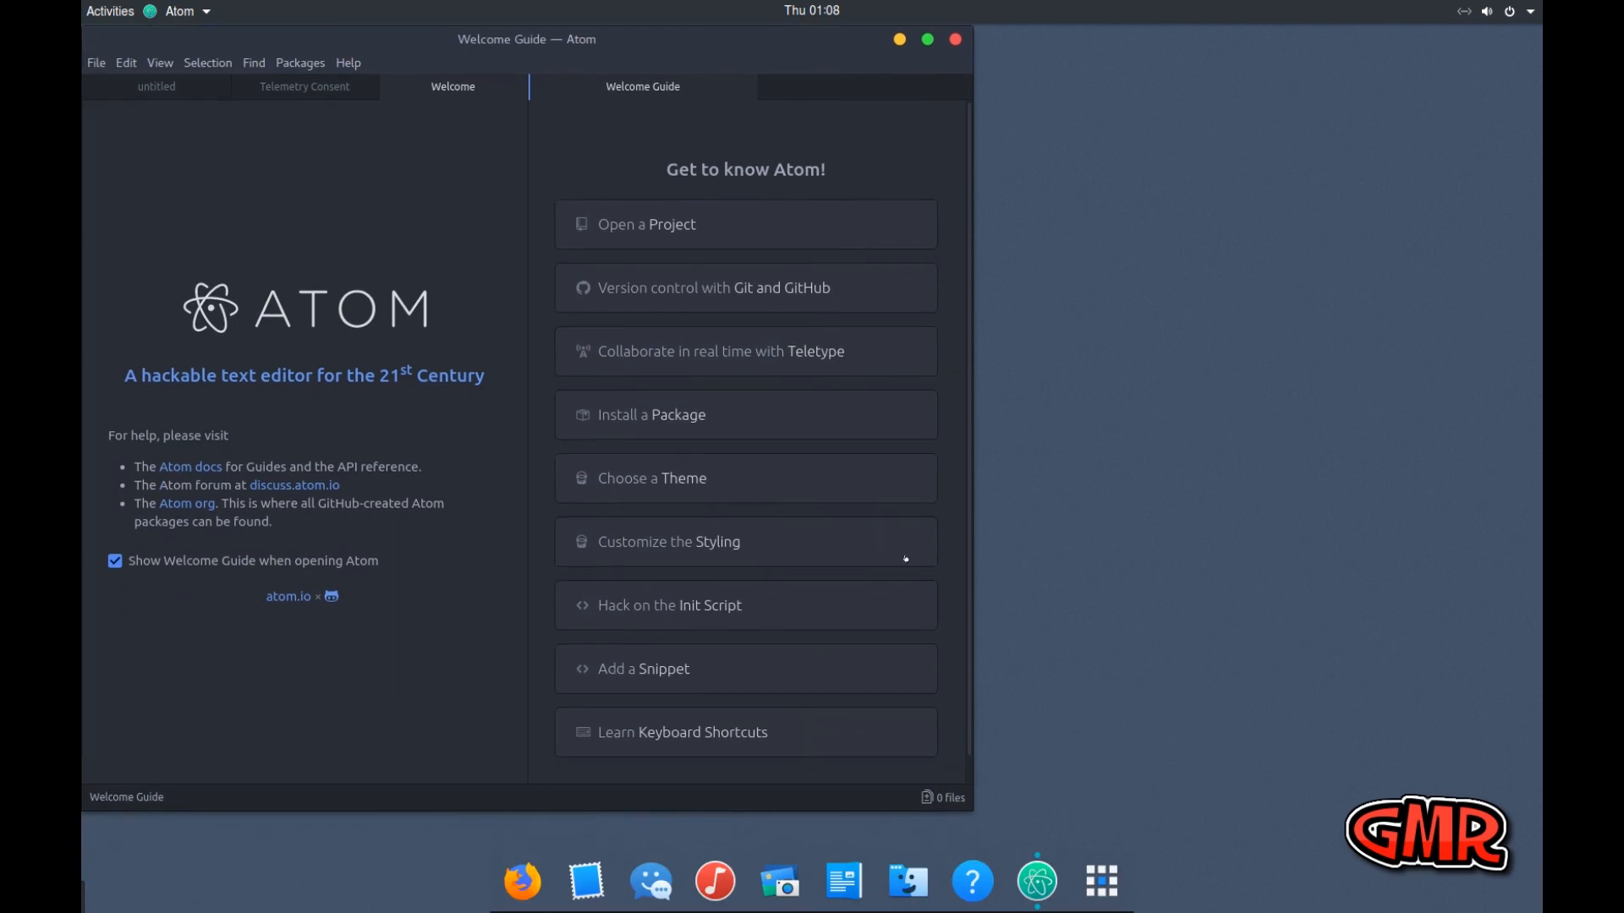
mouse_move(962, 808)
mouse_down()
mouse_move(979, 846)
mouse_move(967, 798)
mouse_move(998, 834)
mouse_move(978, 828)
mouse_up()
mouse_move(689, 43)
mouse_down()
mouse_move(1218, 48)
mouse_move(671, 41)
mouse_up()
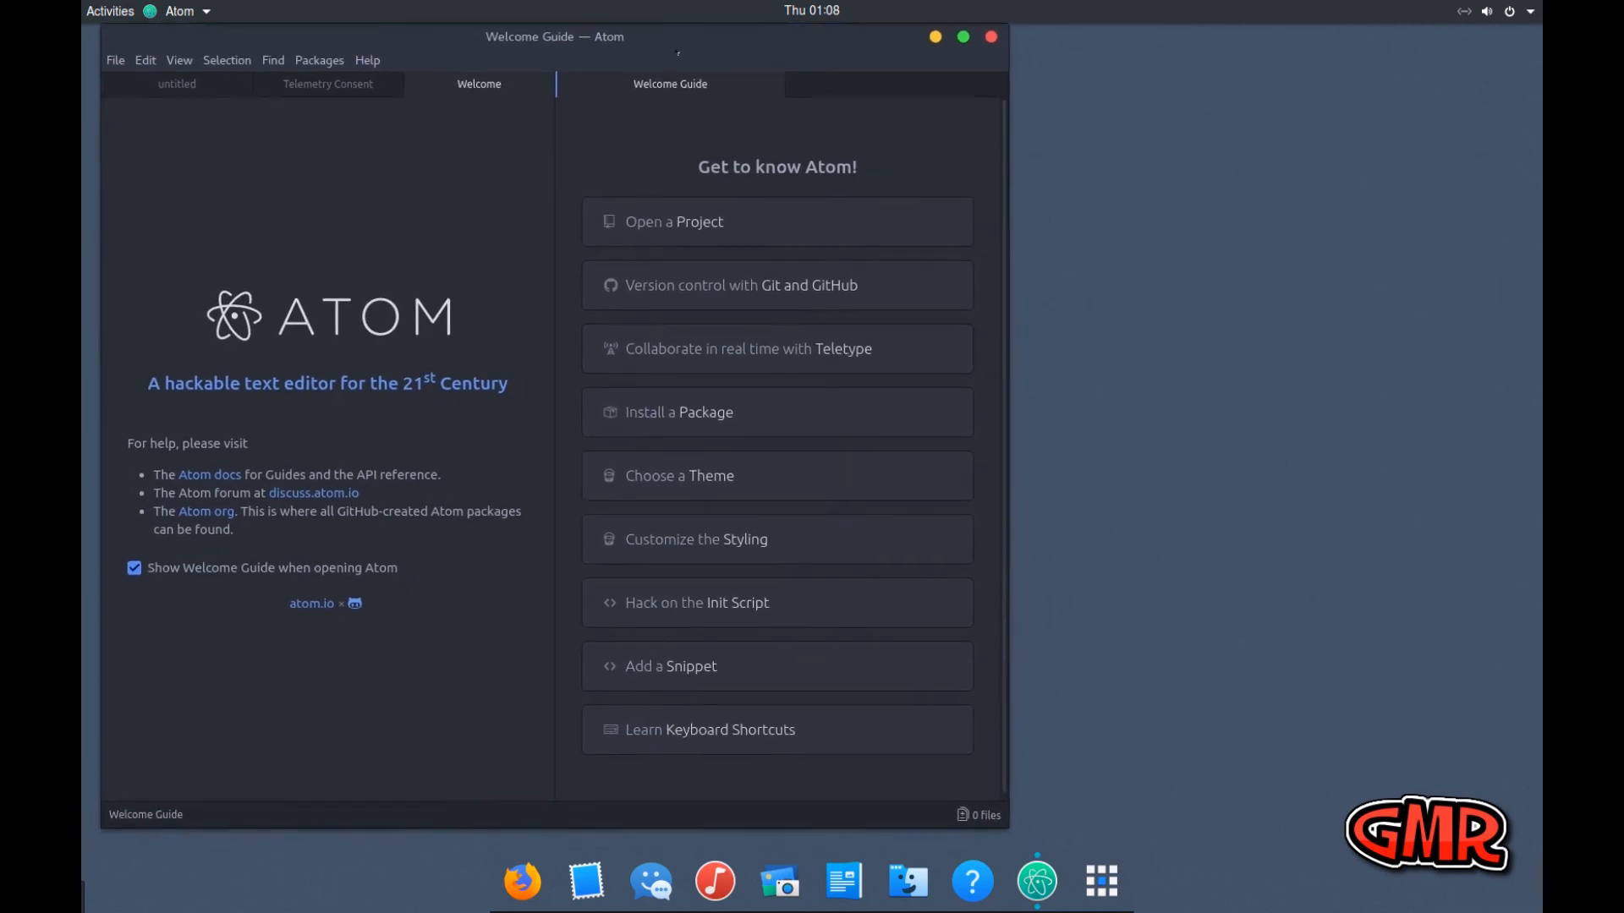
Open LibreOffice Writer, take its window out of the maximized state and narrow it to about two thirds of the screen width
click(843, 881)
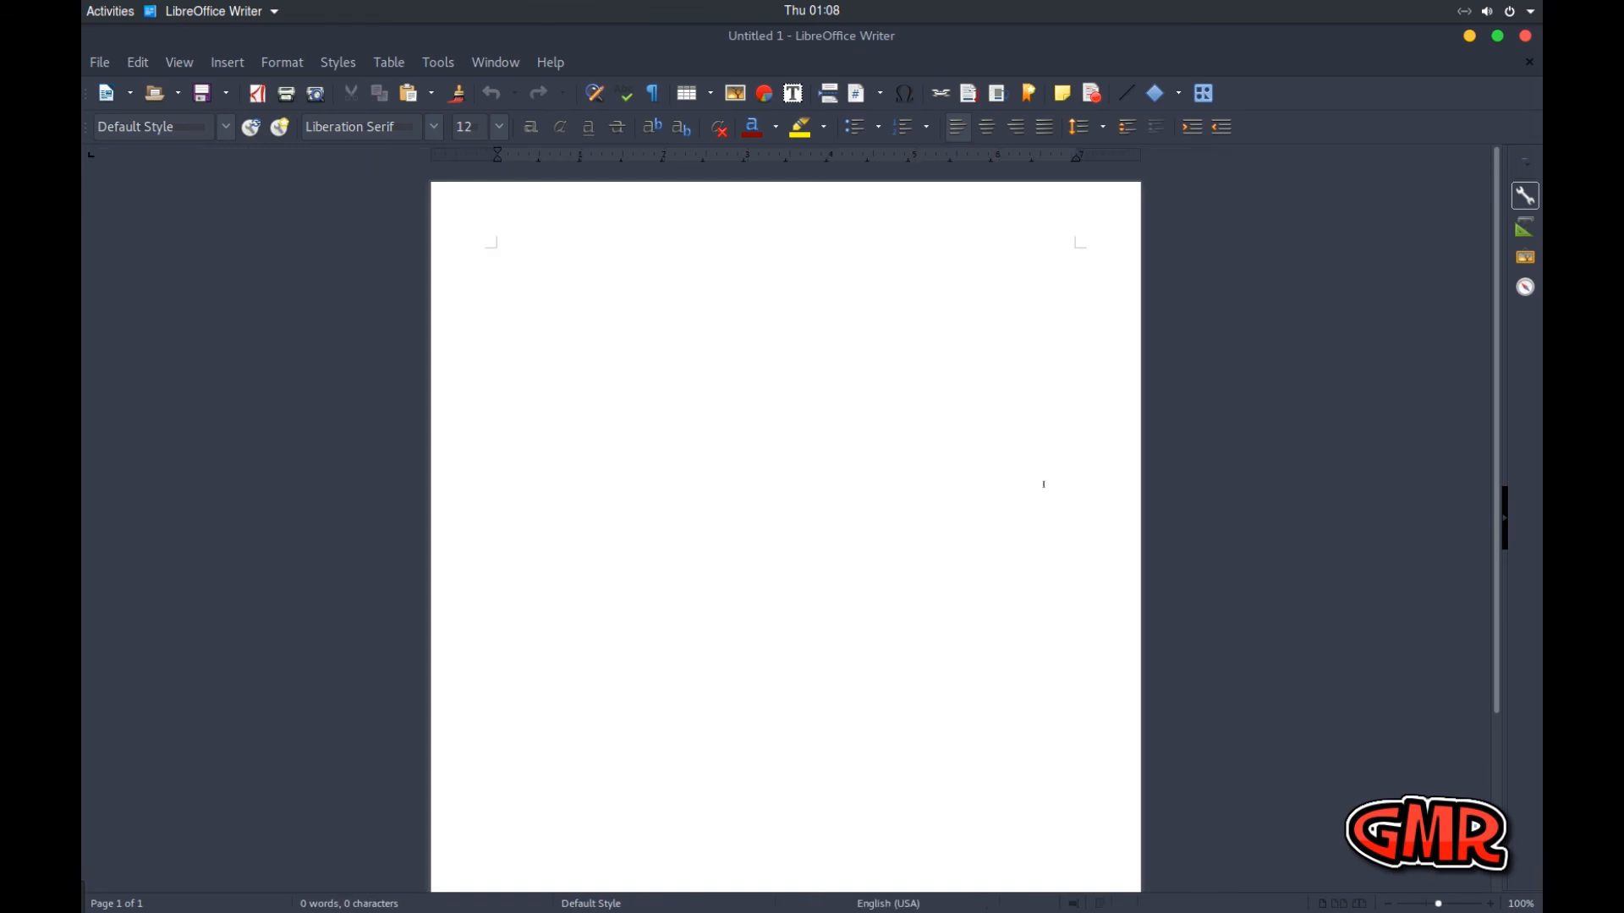
click(1497, 36)
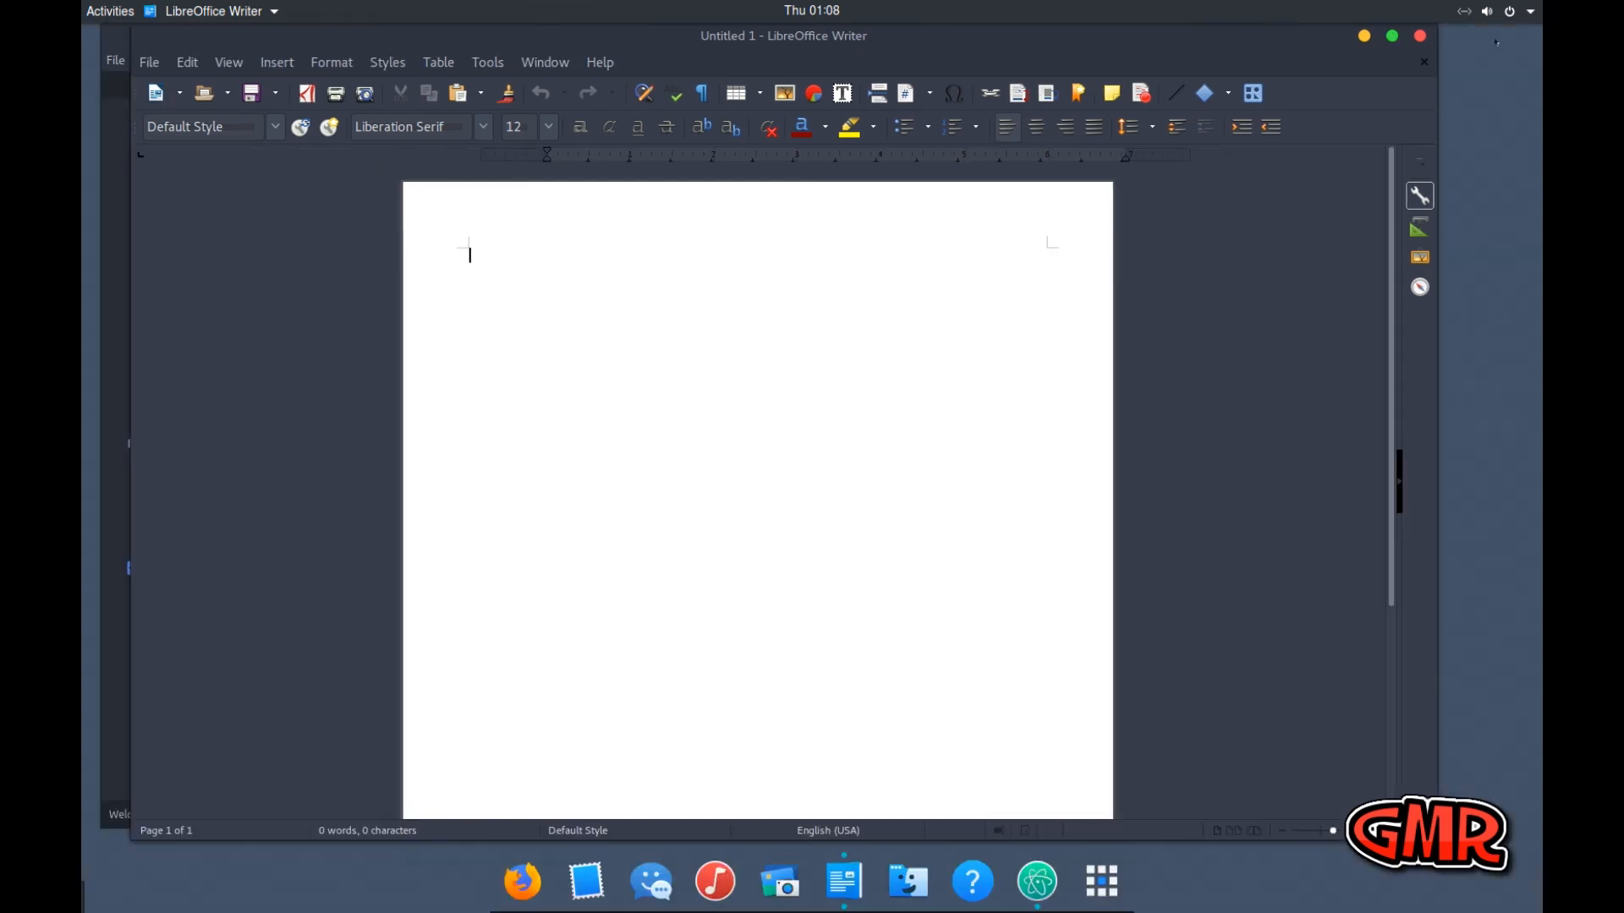
drag(1437, 57, 1105, 58)
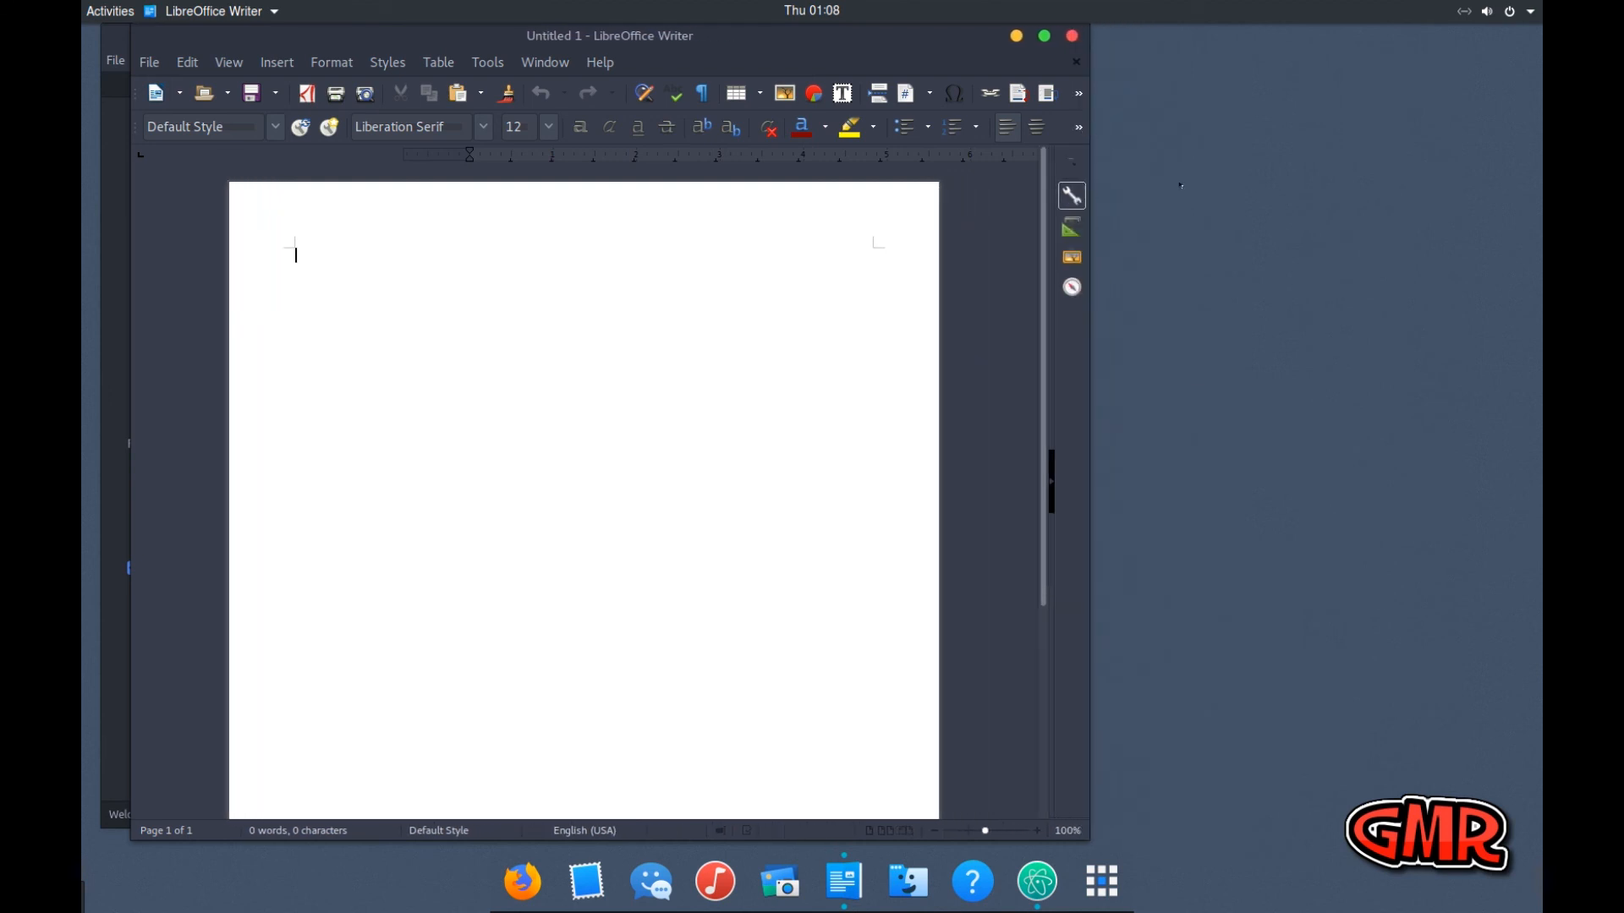
Tile the Atom window on the left half of the screen and the LibreOffice Writer window on the right half
drag(887, 41, 1154, 52)
drag(355, 48, 82, 109)
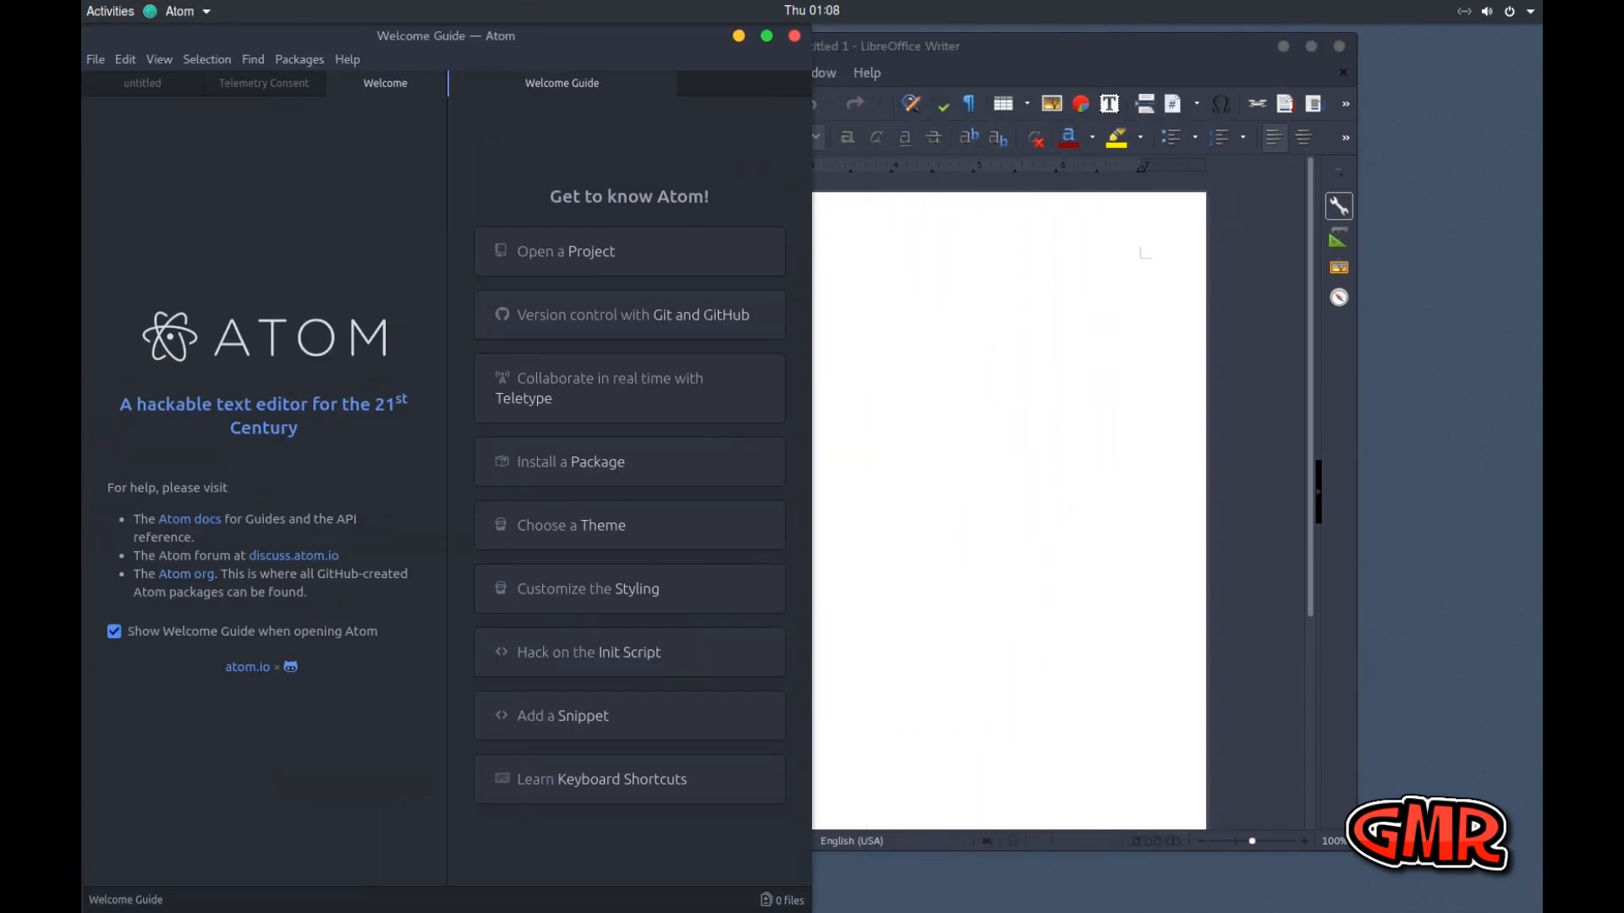
drag(992, 44, 1541, 61)
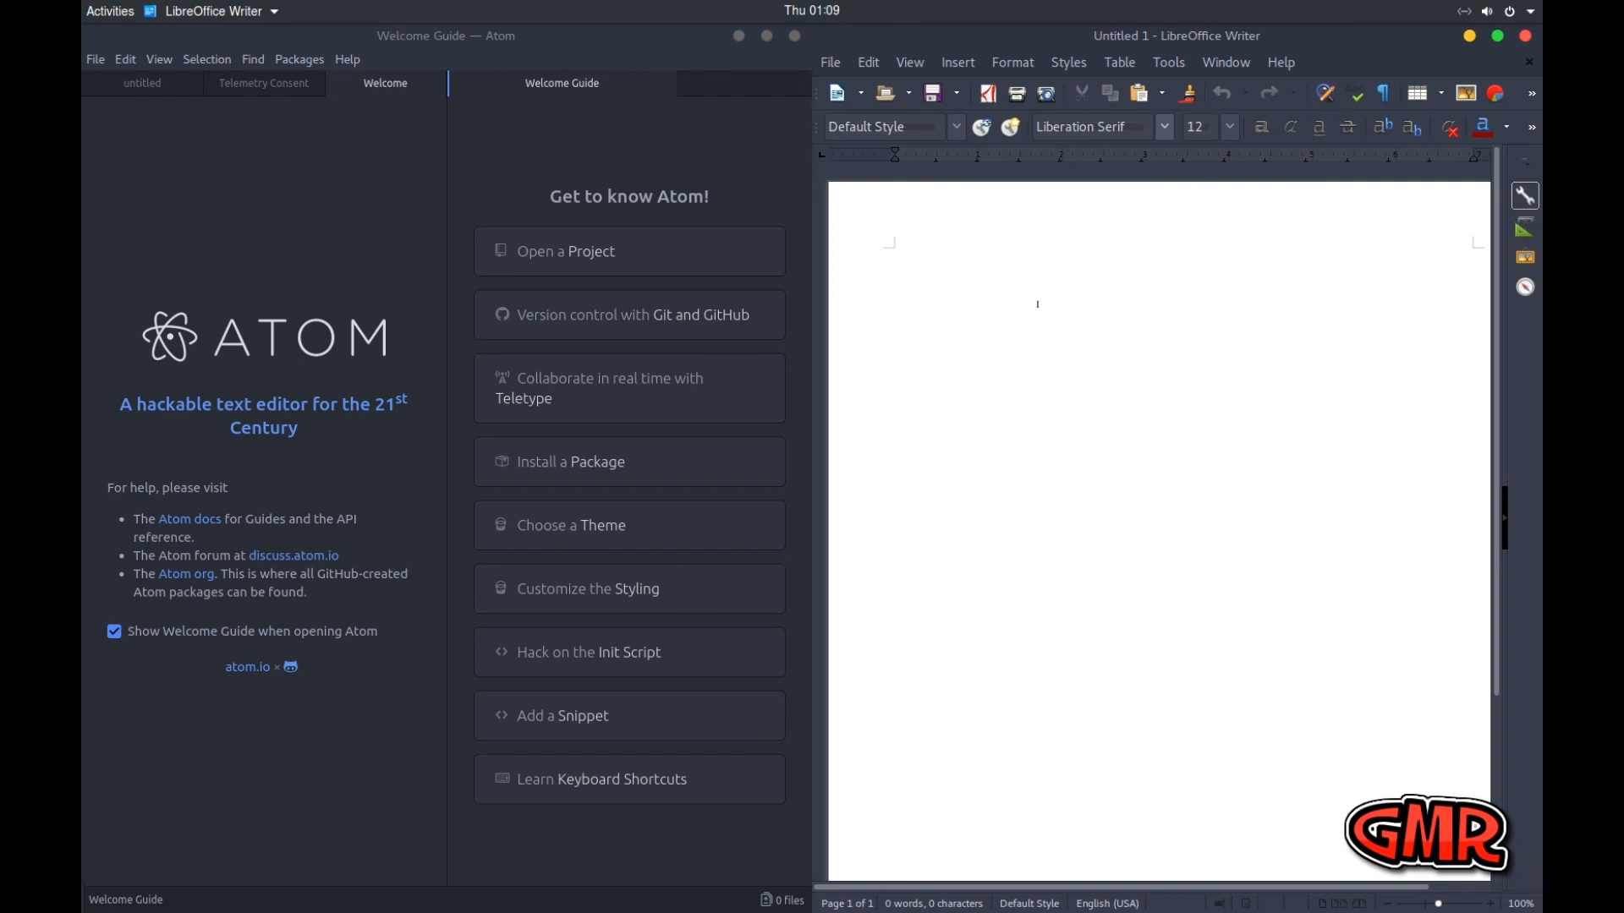
Alternate focus between the tiled Atom and Writer windows, showing Atom's Telemetry Consent page, and finish in the Writer document
click(323, 165)
click(978, 315)
click(273, 84)
click(1040, 446)
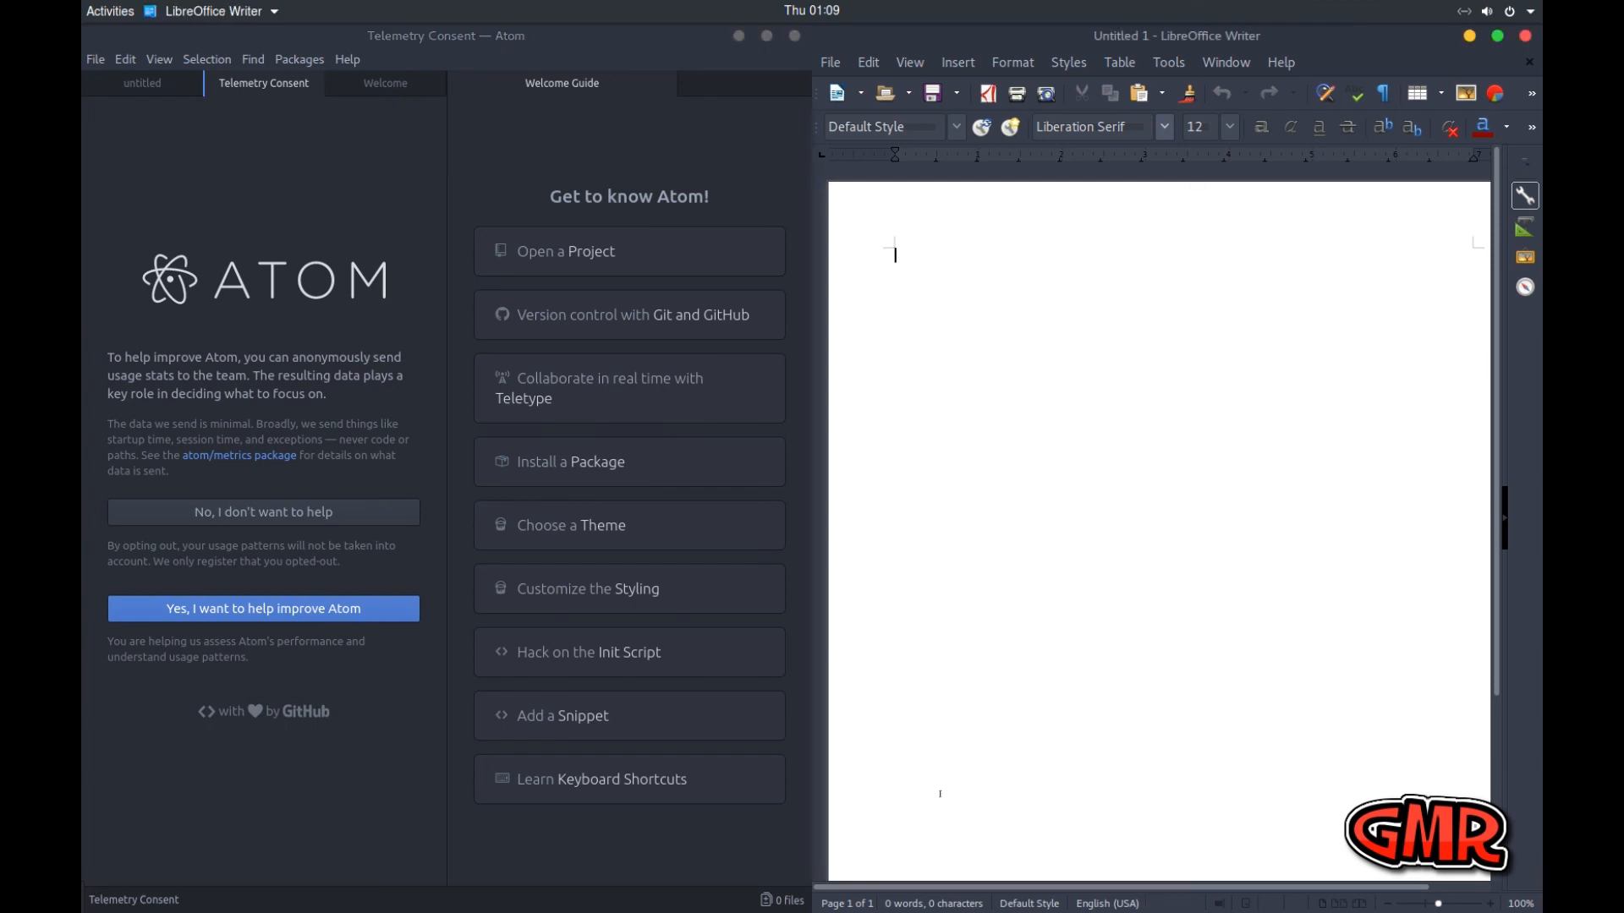
View both windows in the Activities overview, return to Writer, and close the Writer and Atom windows
key(super)
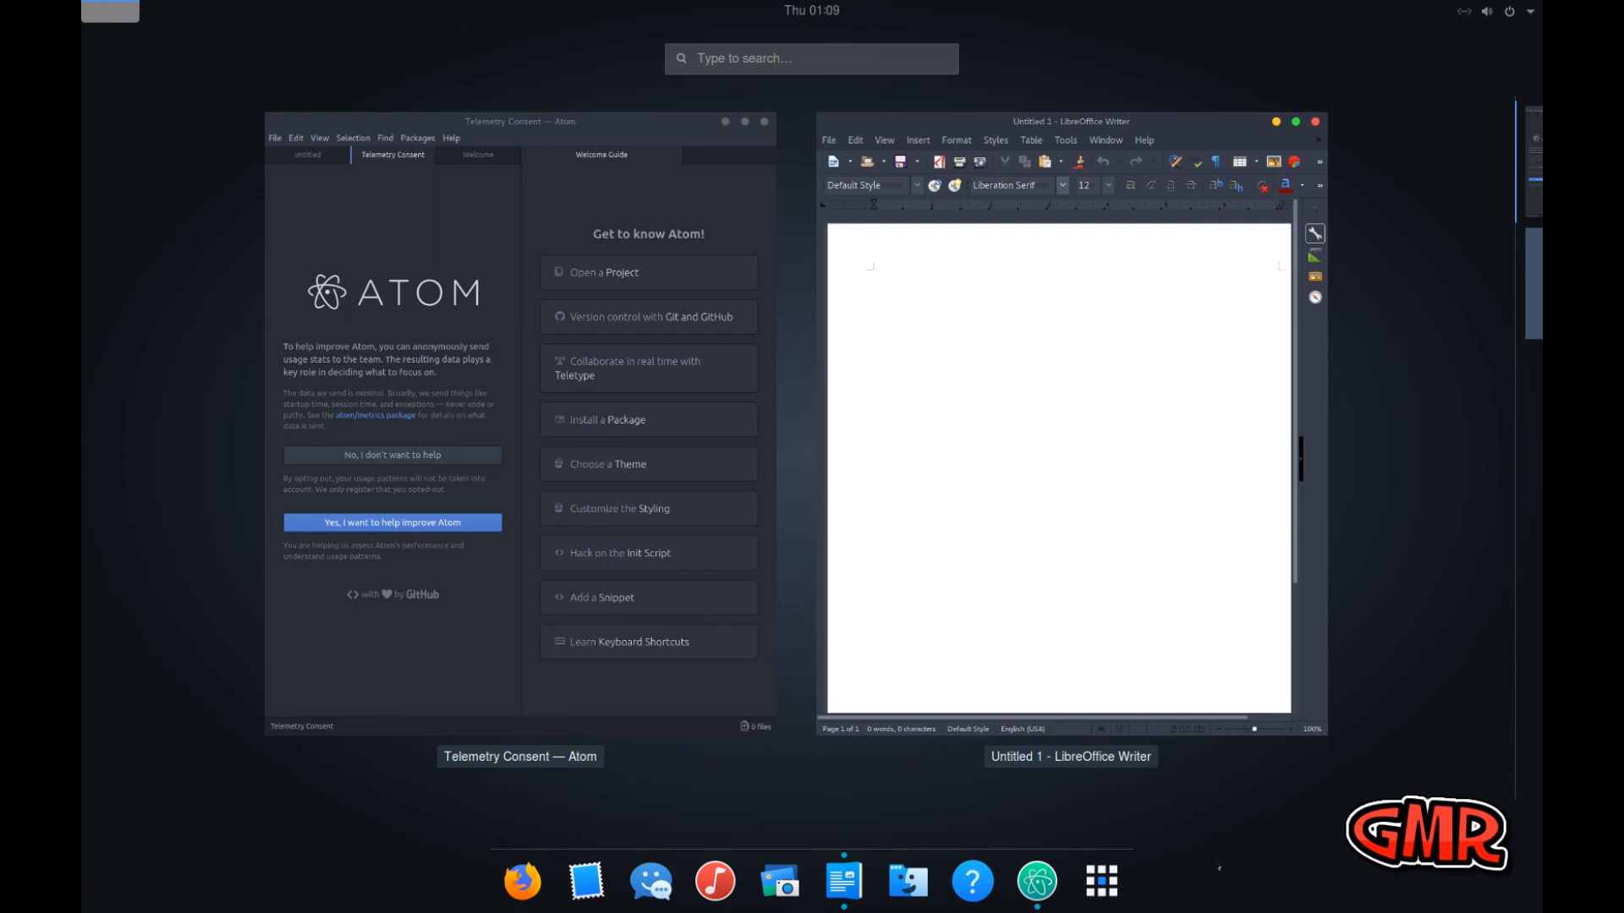
click(993, 609)
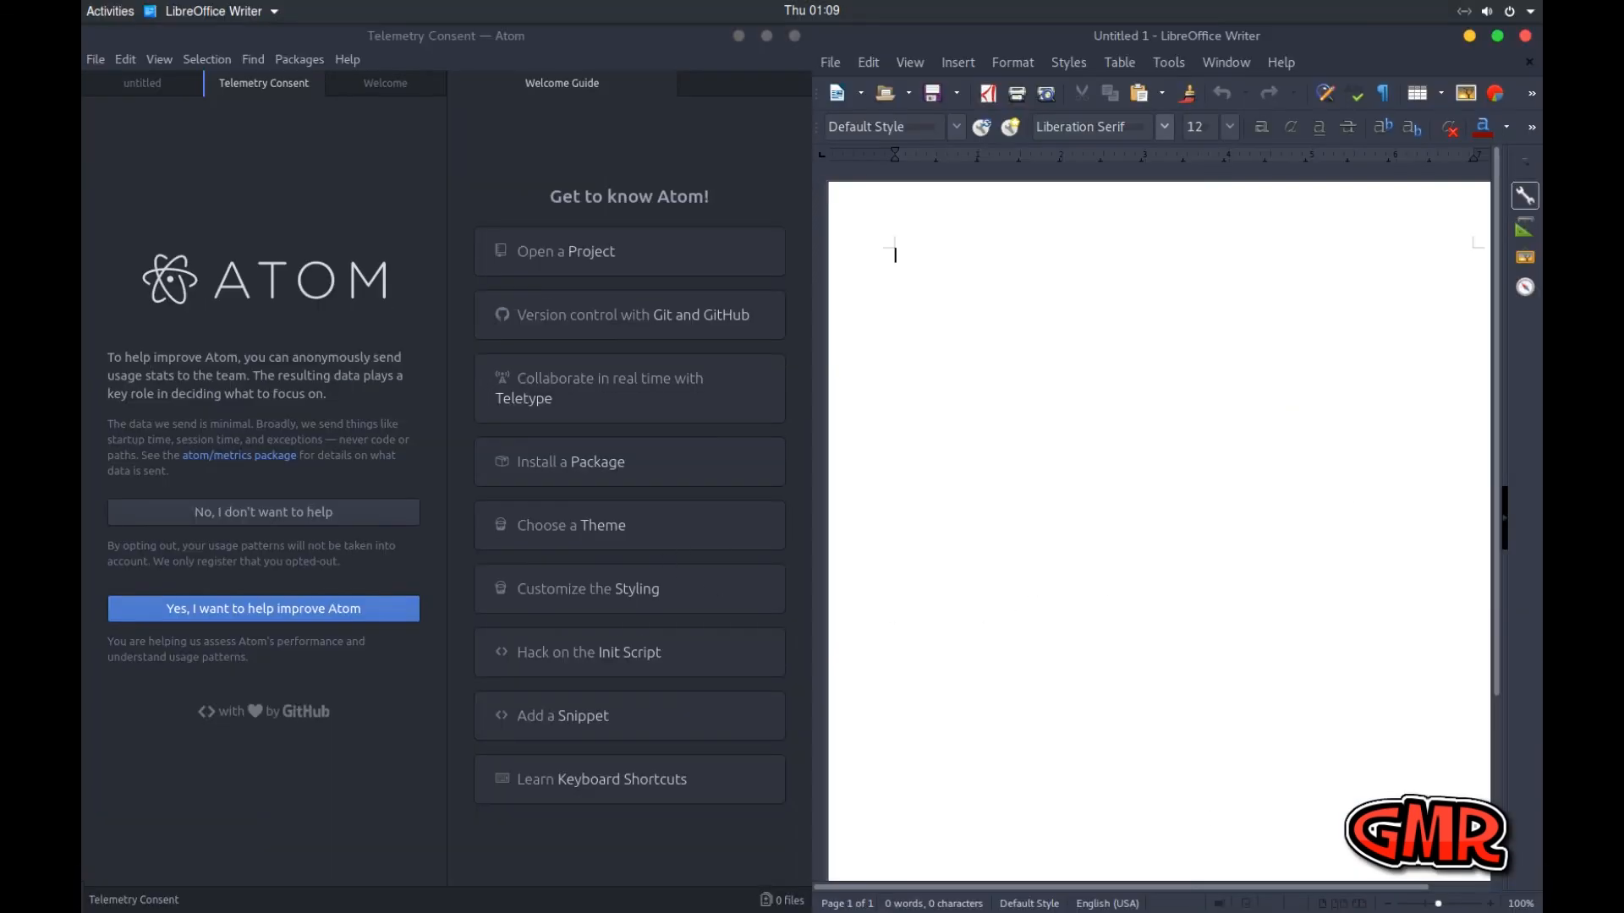
click(1526, 37)
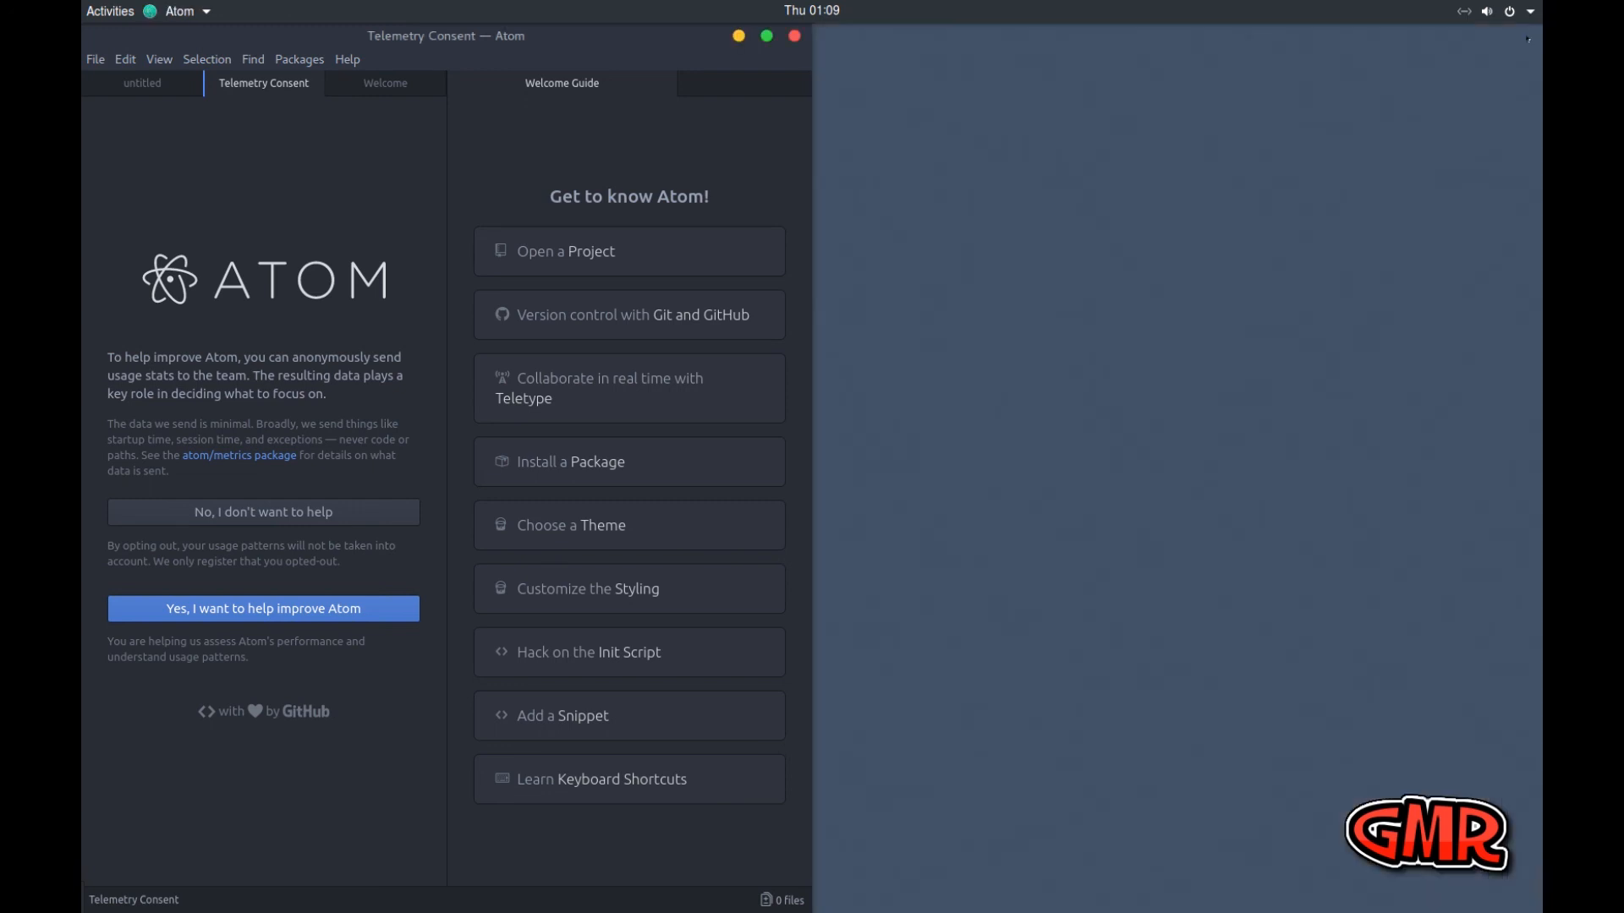
click(794, 36)
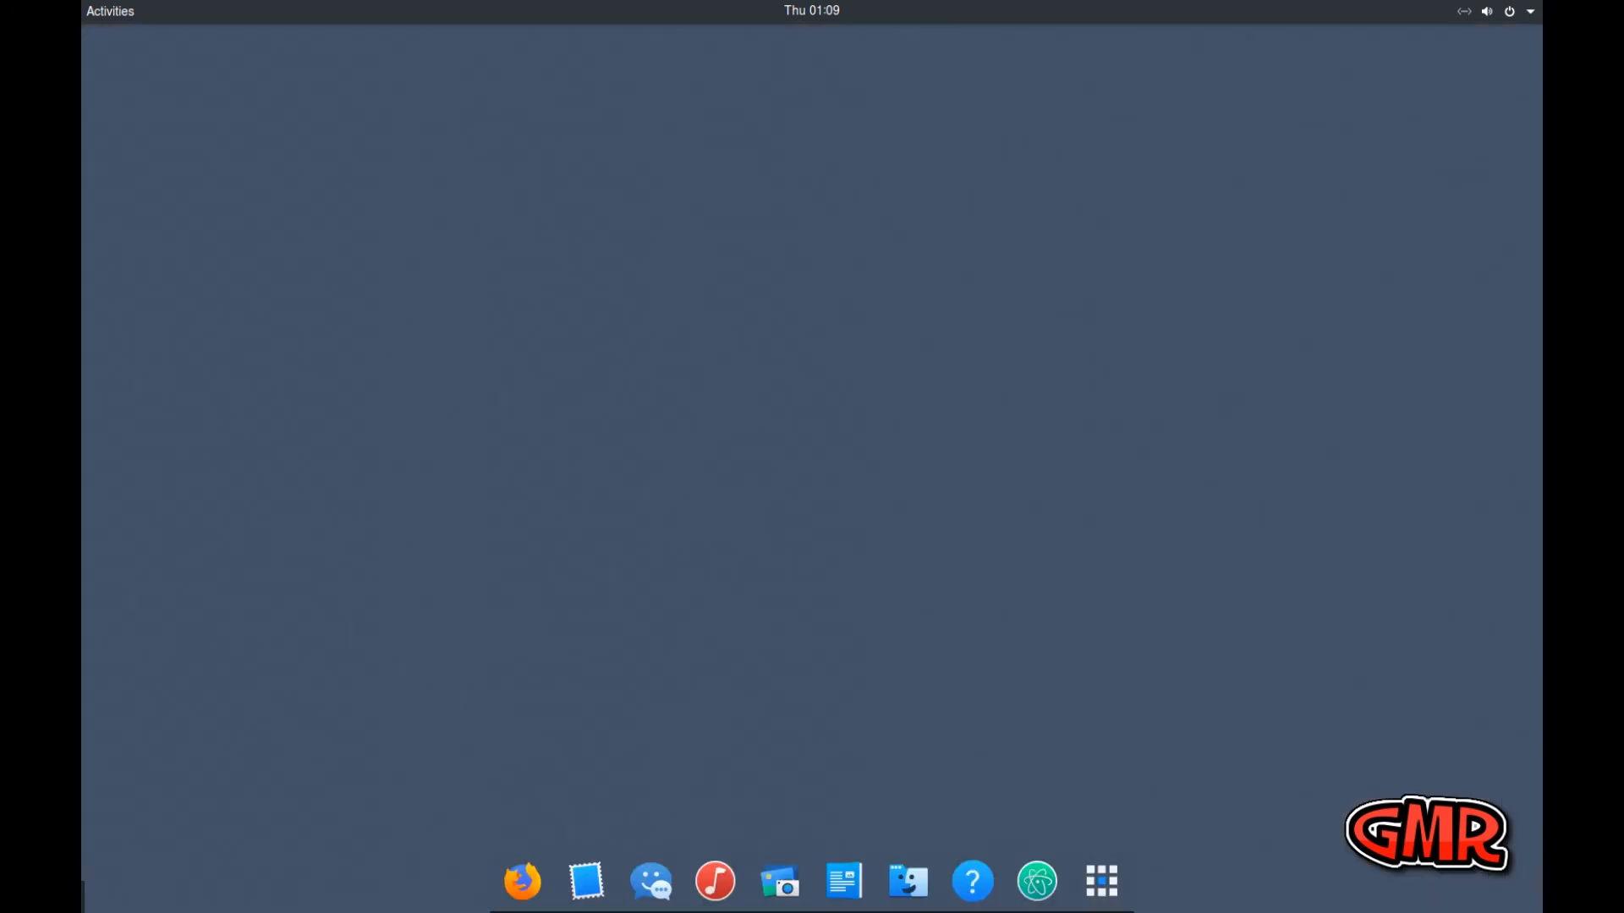